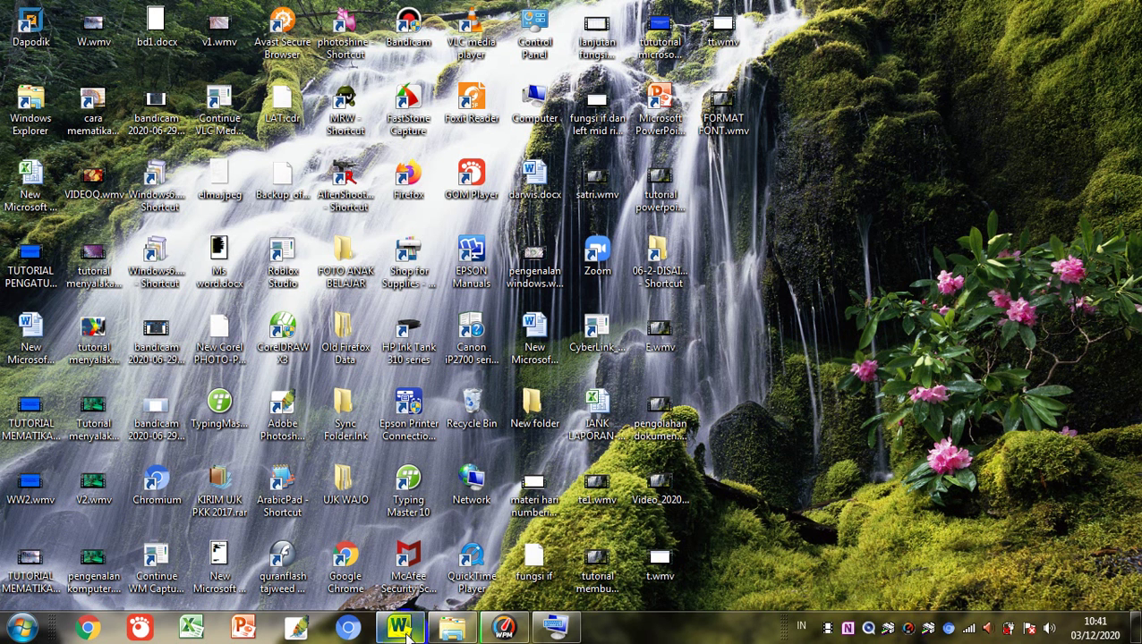
# Switch to the open MENGENAL WINDOWS.docx document in Word
pyautogui.moveTo(406, 634)
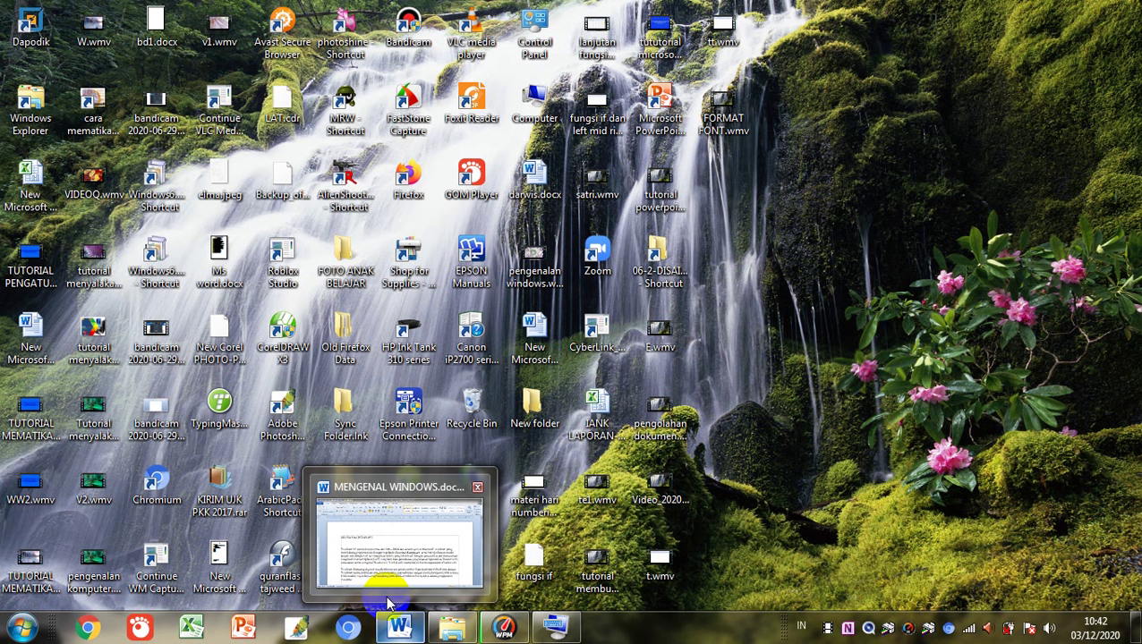
pyautogui.click(404, 555)
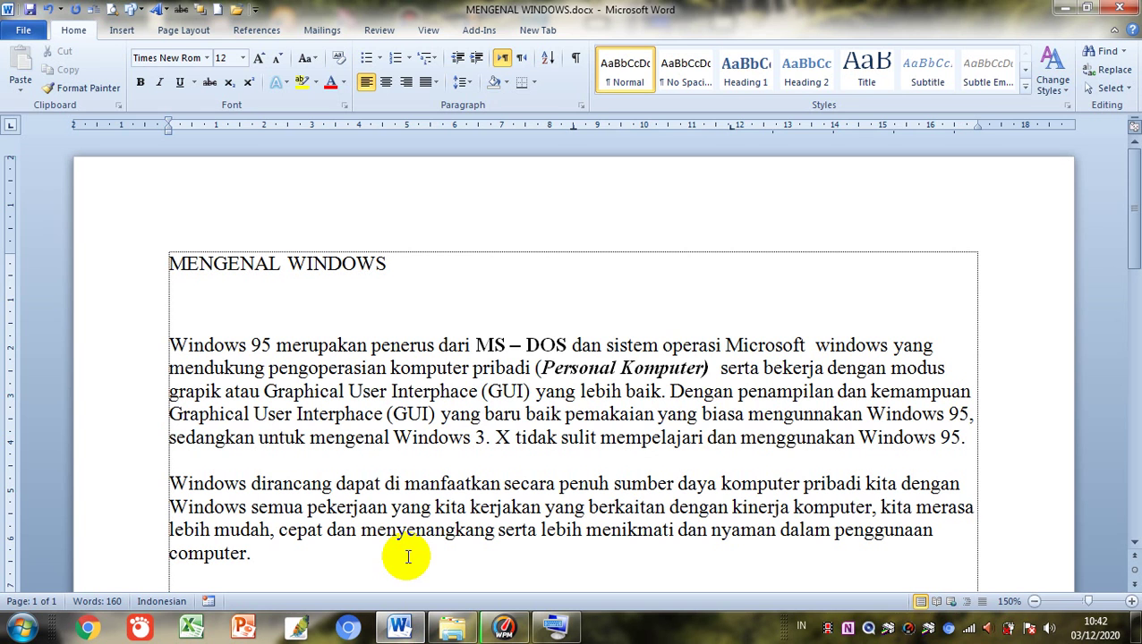
# Select the MENGENAL WINDOWS title from its end, reselect it as a whole line, and clear the selection
pyautogui.click(168, 263)
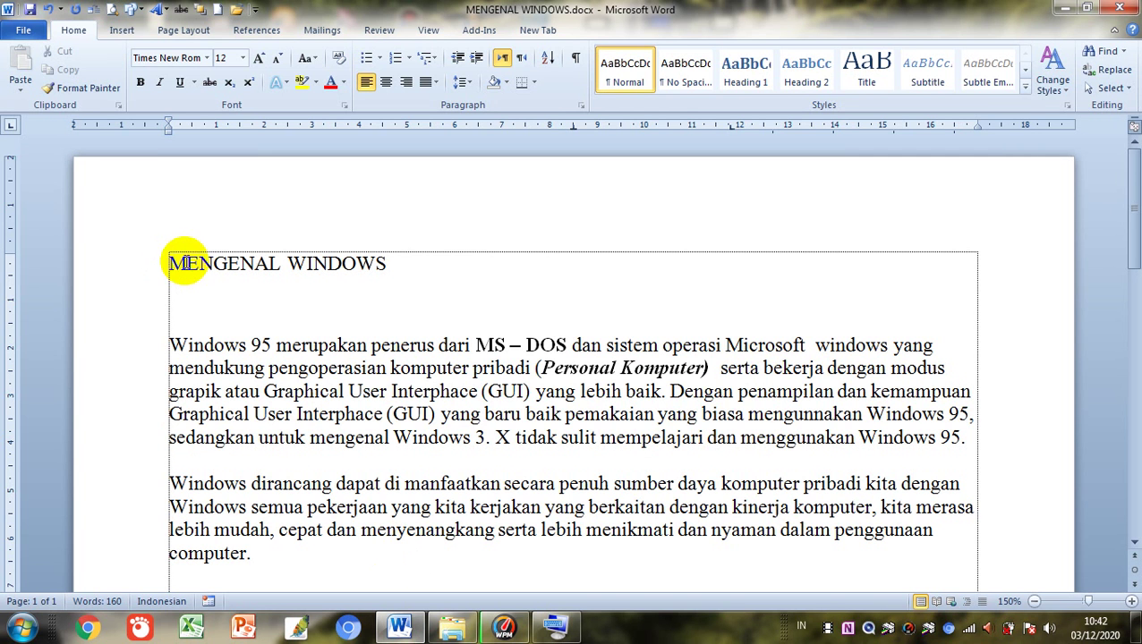
pyautogui.click(400, 261)
pyautogui.moveTo(400, 260); pyautogui.dragTo(235, 263)
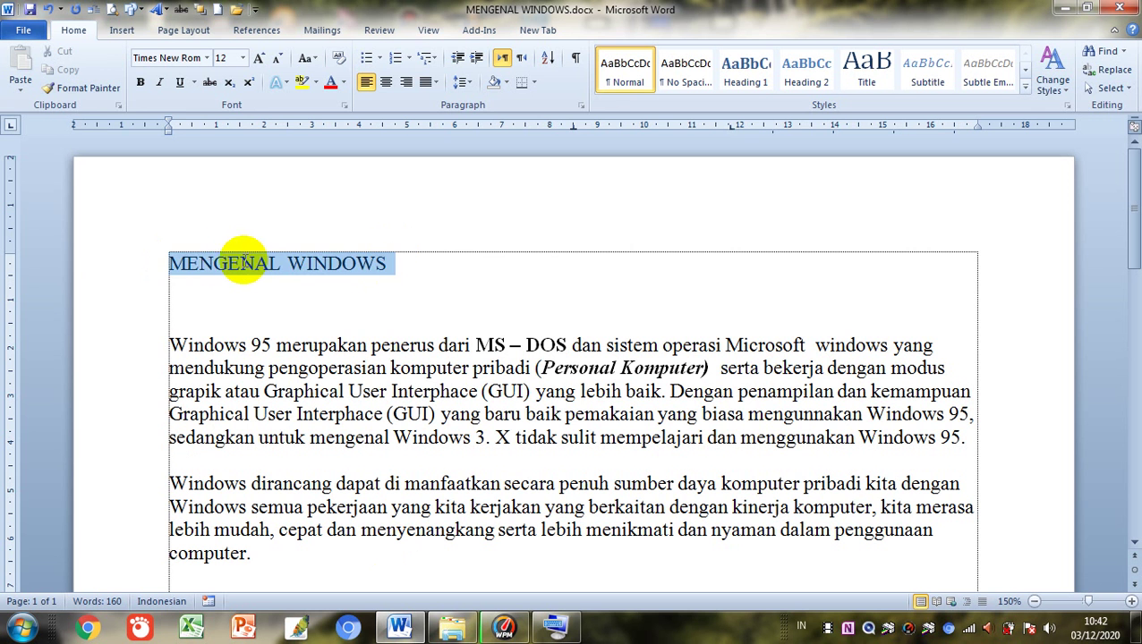
pyautogui.click(201, 287)
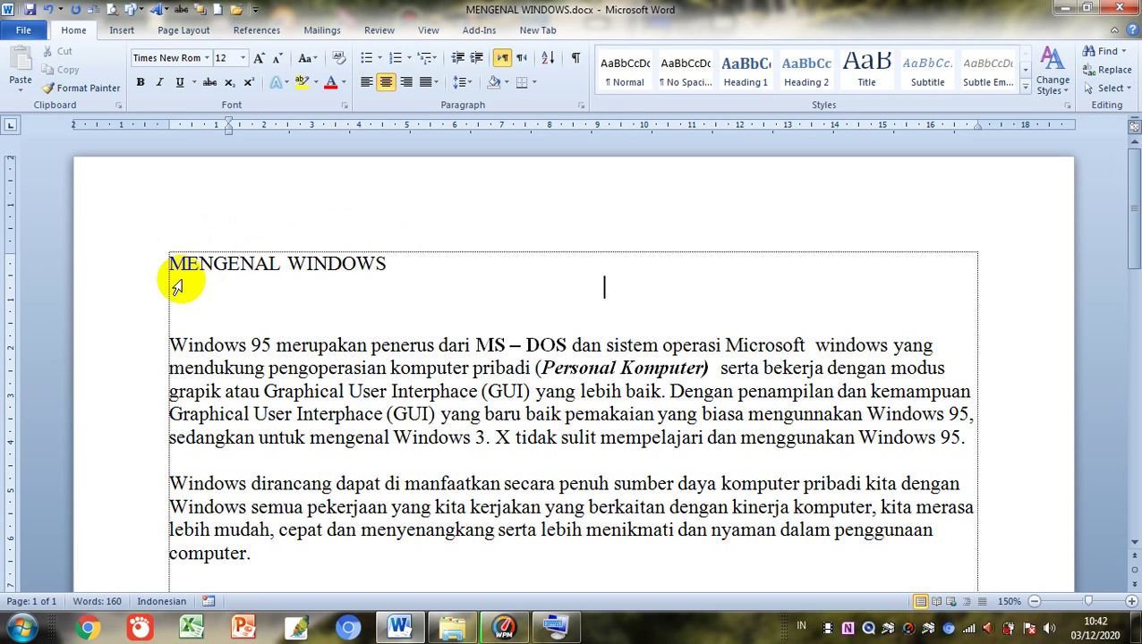
pyautogui.click(141, 265)
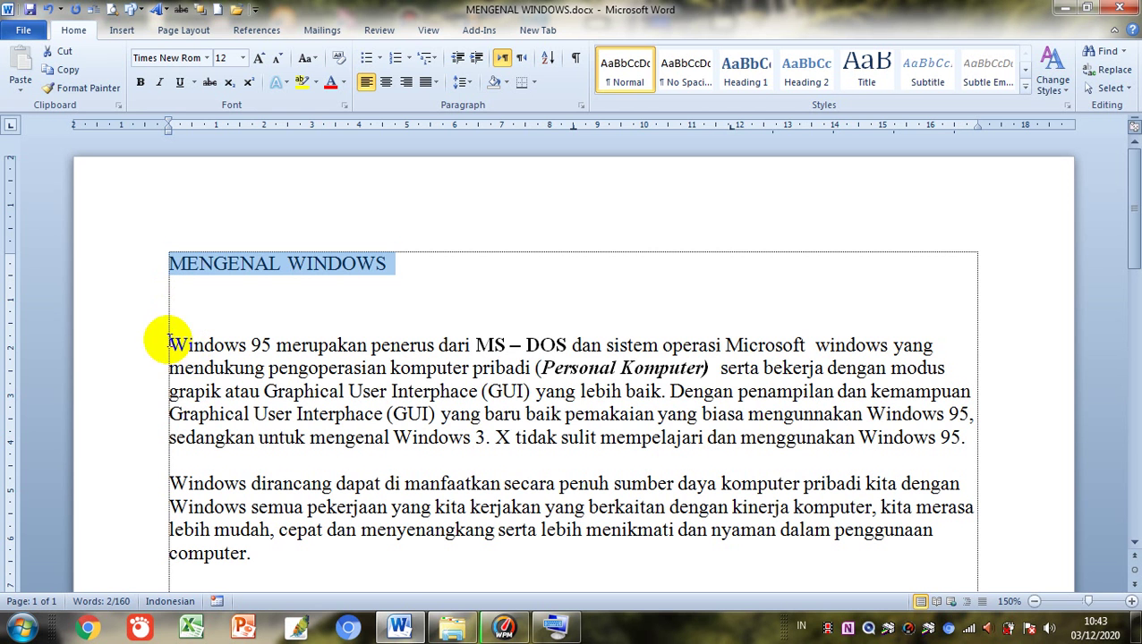
pyautogui.click(178, 344)
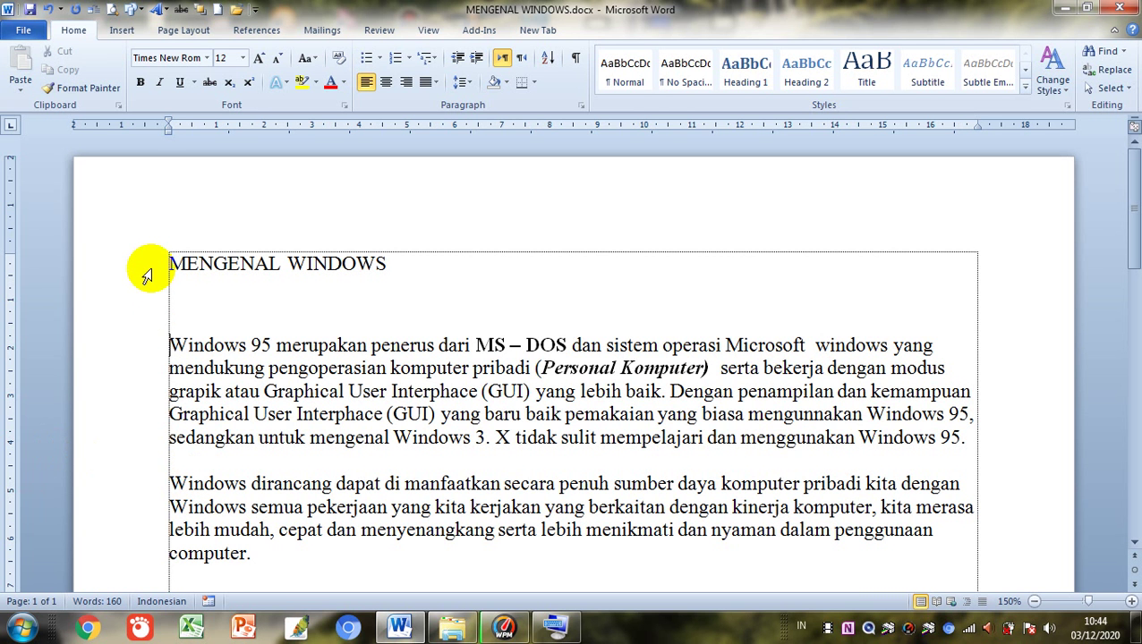
# Select the title text from start to end and again from end to start, and deselect it
pyautogui.moveTo(170, 263); pyautogui.dragTo(390, 260)
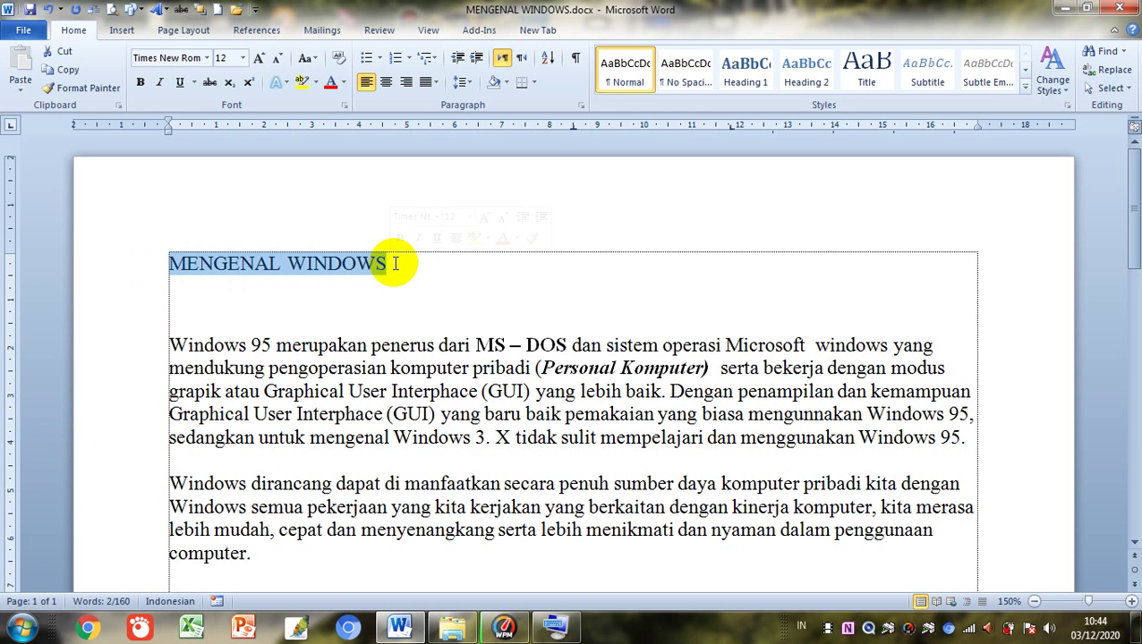
pyautogui.click(394, 262)
pyautogui.moveTo(394, 262); pyautogui.dragTo(169, 269)
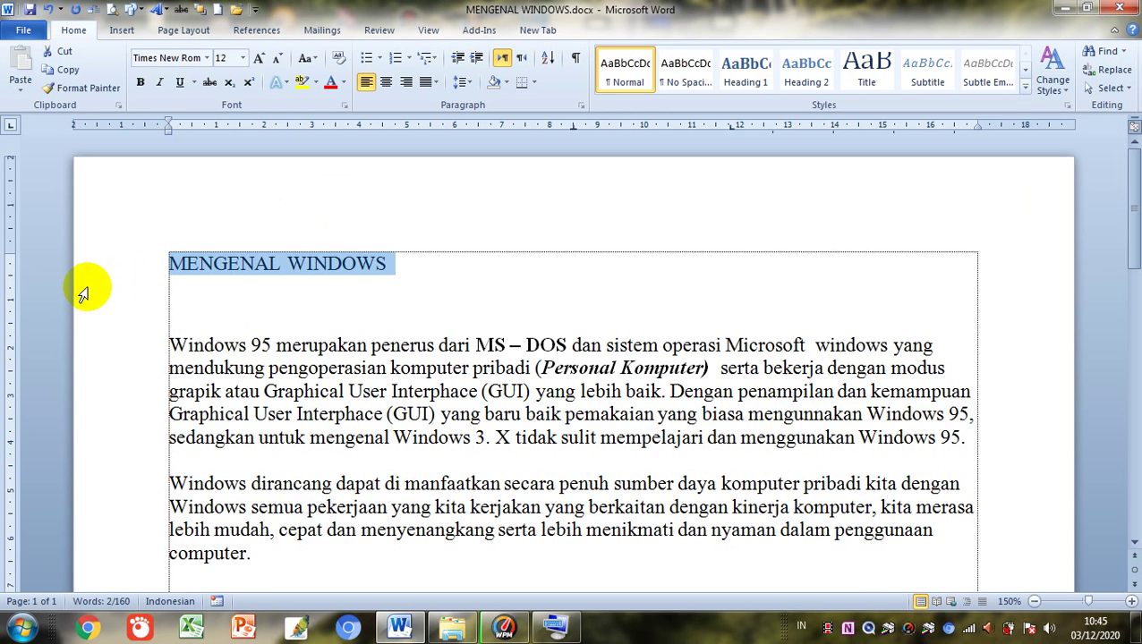
pyautogui.click(218, 294)
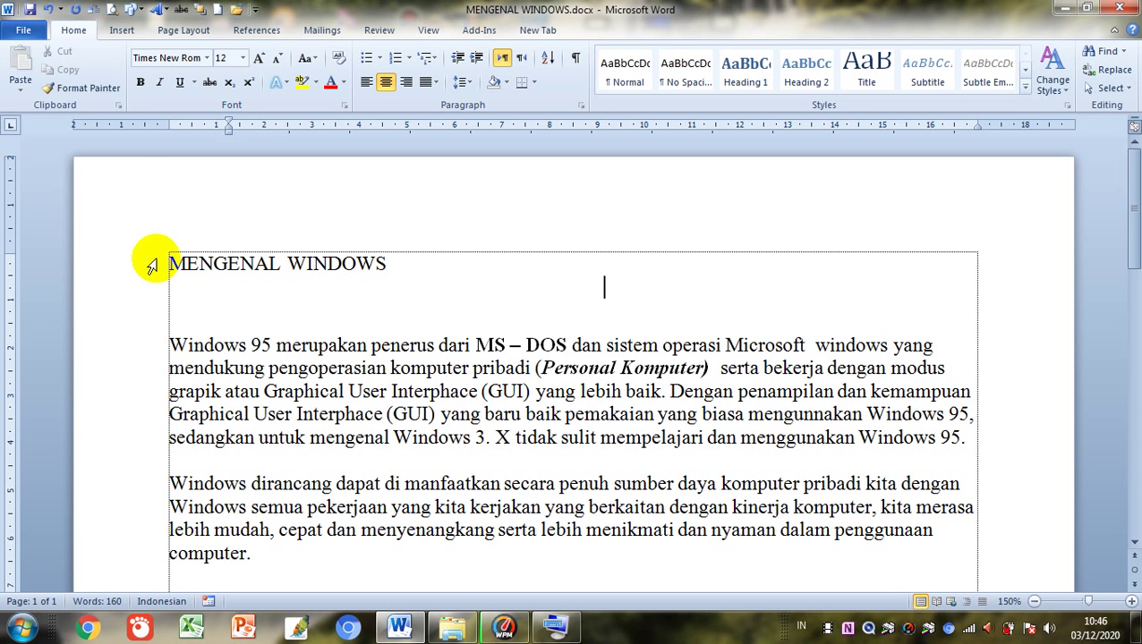
# Select the MENGENAL WINDOWS title line and choose Andalus as its Latin text font in the Font dialog
pyautogui.click(151, 269)
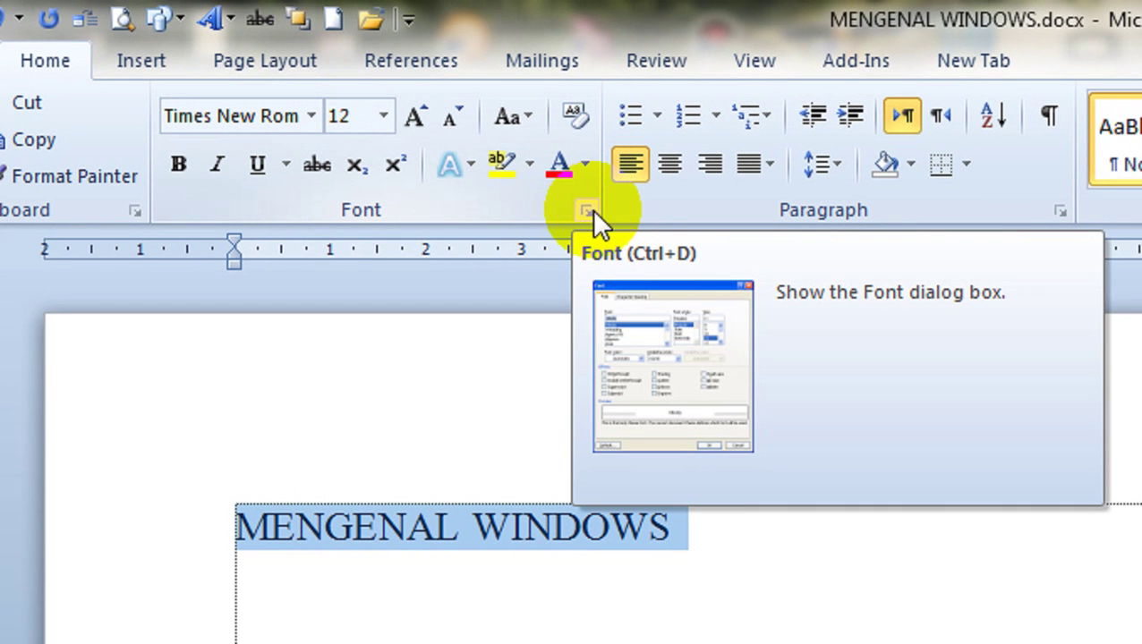
pyautogui.click(586, 212)
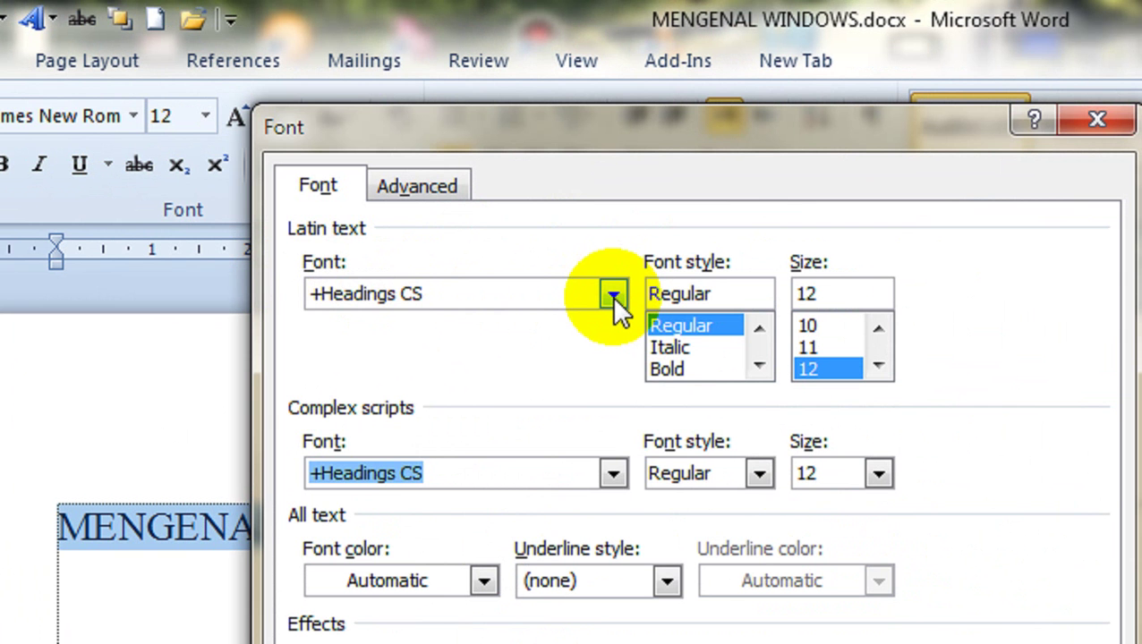
pyautogui.click(613, 295)
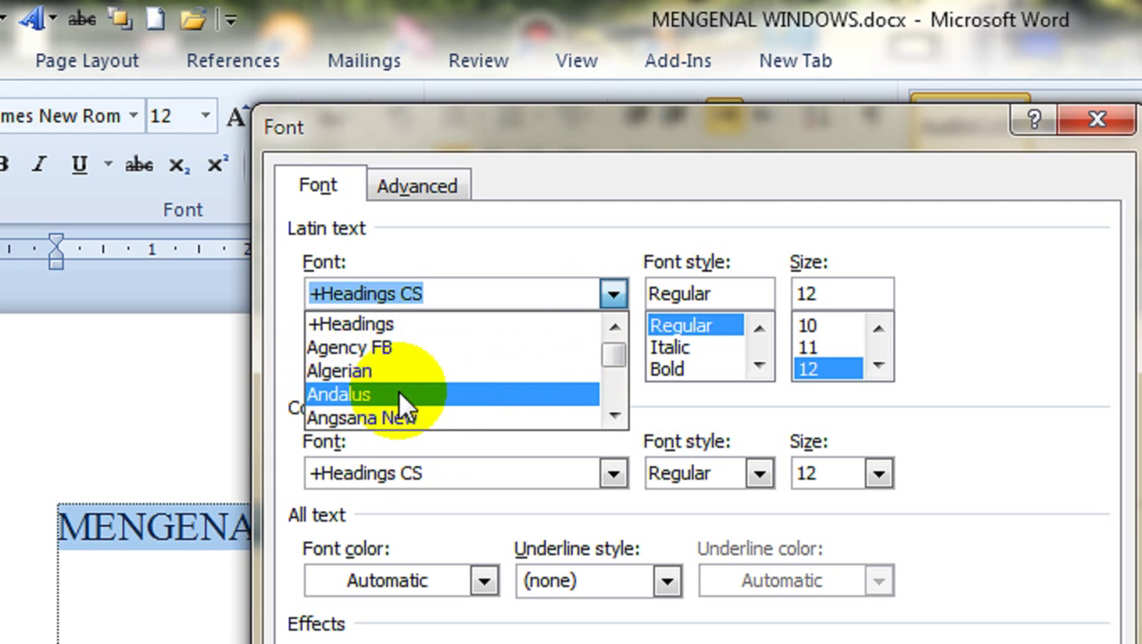
pyautogui.click(362, 394)
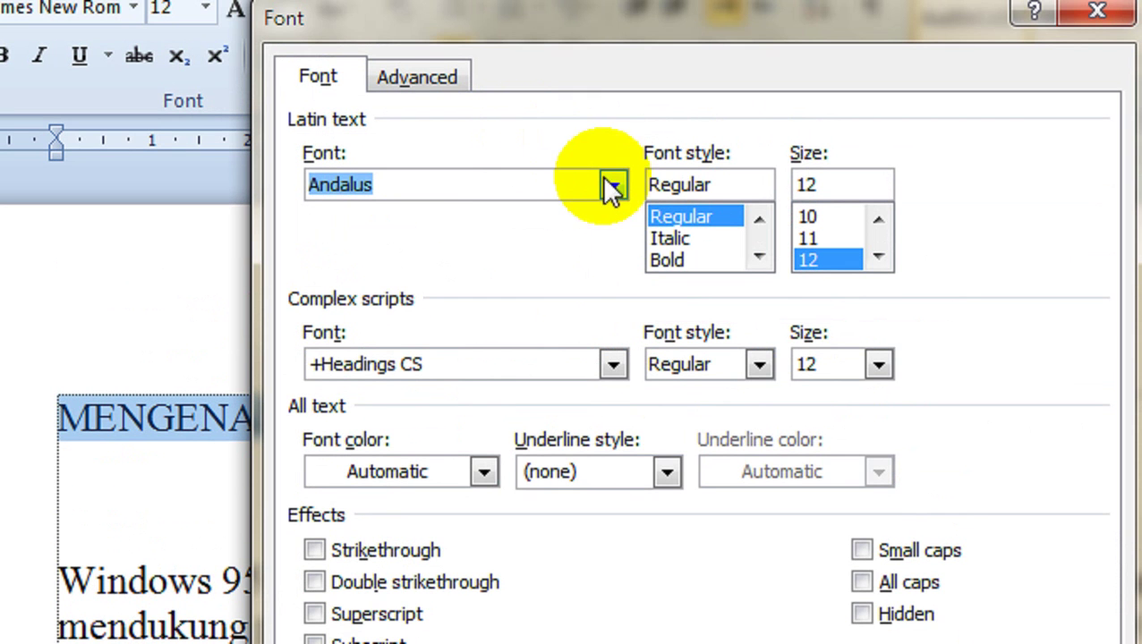
# Change the title's Latin text font to Bauhaus 93
pyautogui.click(619, 192)
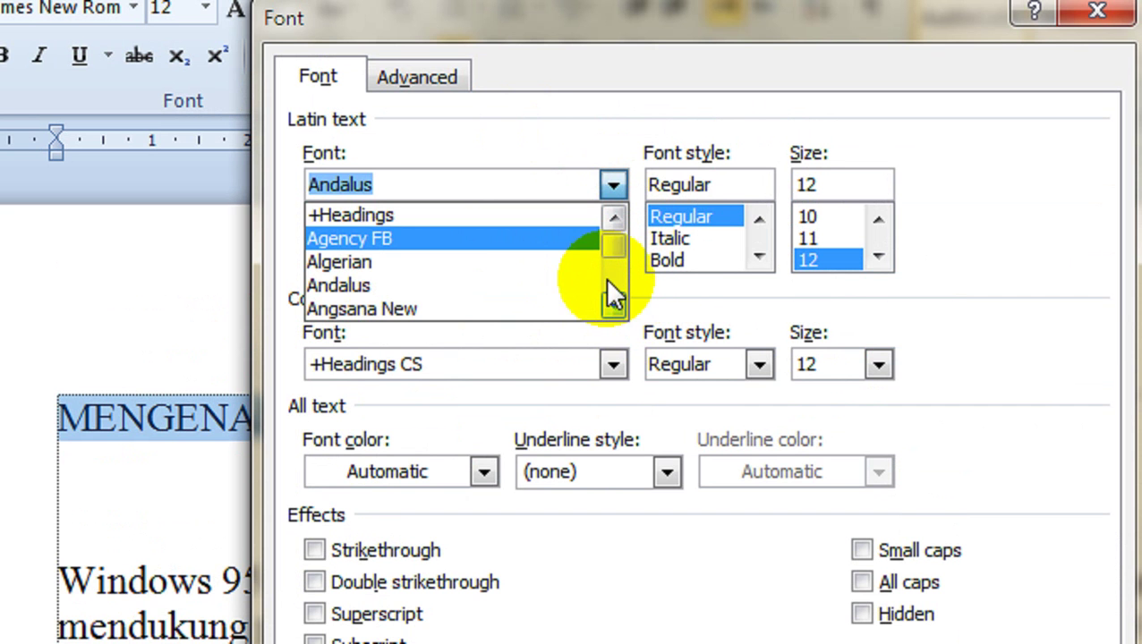
pyautogui.click(614, 307)
pyautogui.click(614, 307)
pyautogui.click(614, 307)
pyautogui.click(614, 307)
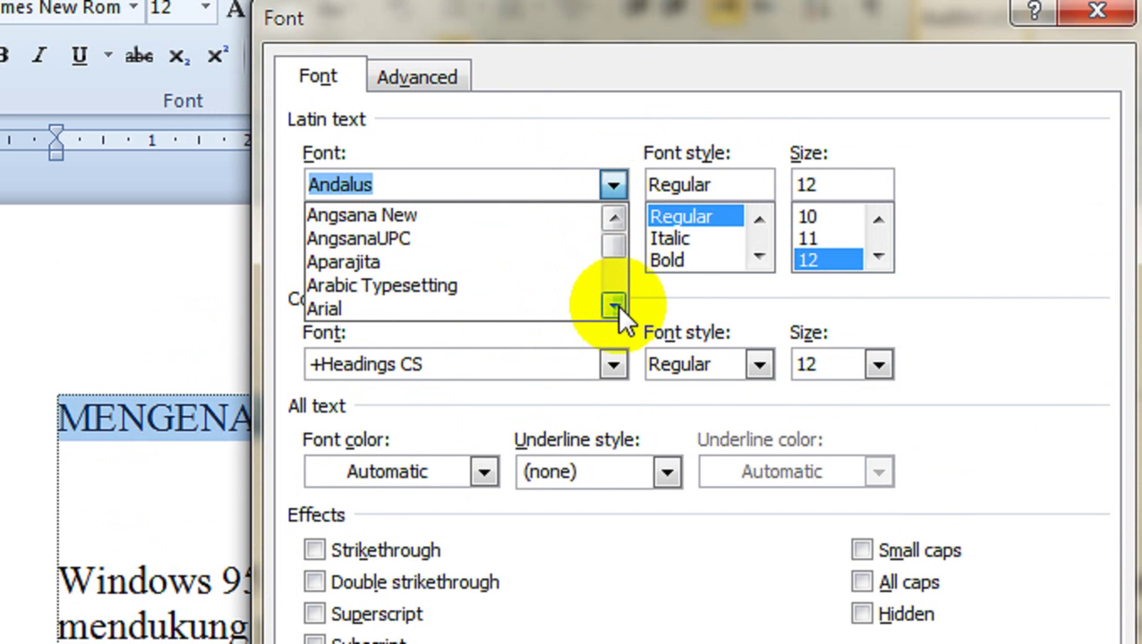
pyautogui.click(614, 307)
pyautogui.click(613, 307)
pyautogui.click(615, 306)
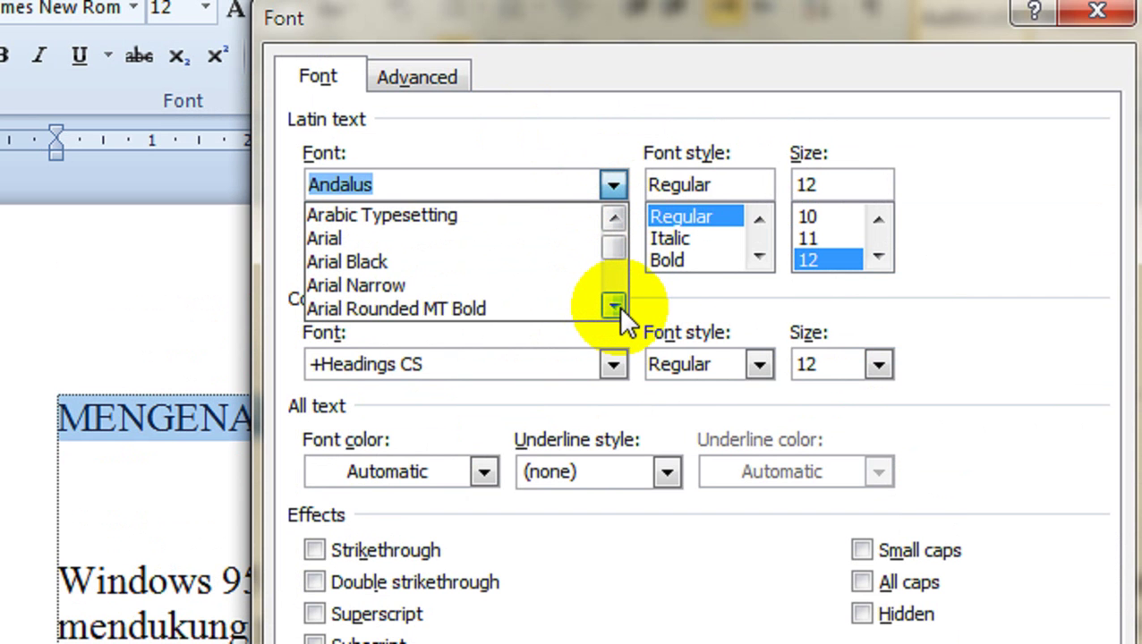
pyautogui.click(616, 306)
pyautogui.click(615, 306)
pyautogui.click(615, 306)
pyautogui.click(615, 306)
pyautogui.click(616, 306)
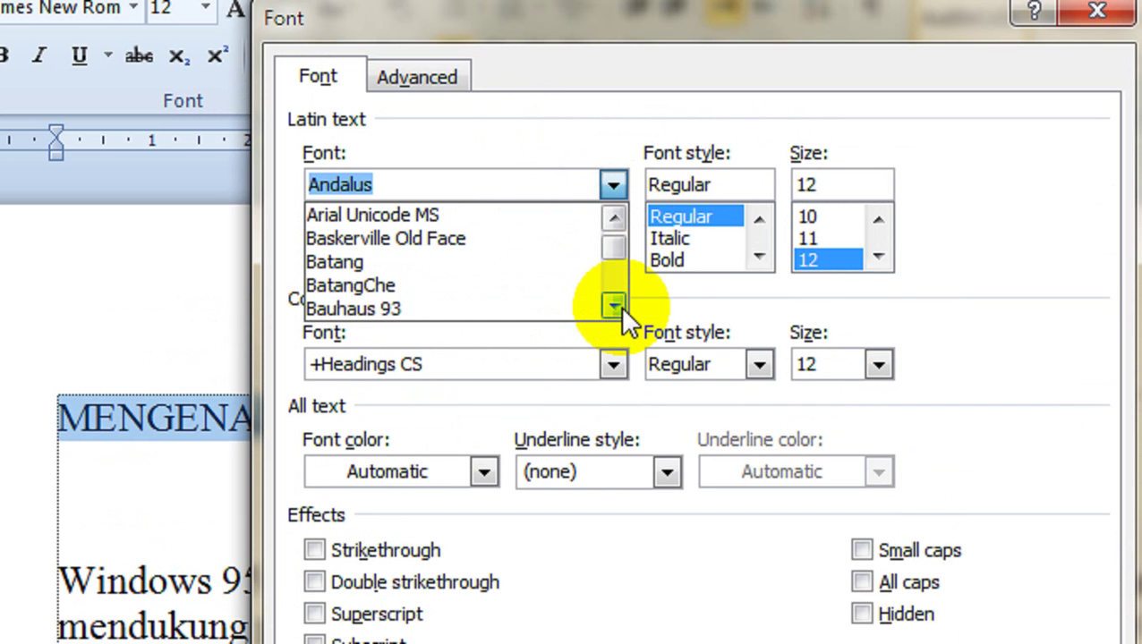
pyautogui.click(383, 311)
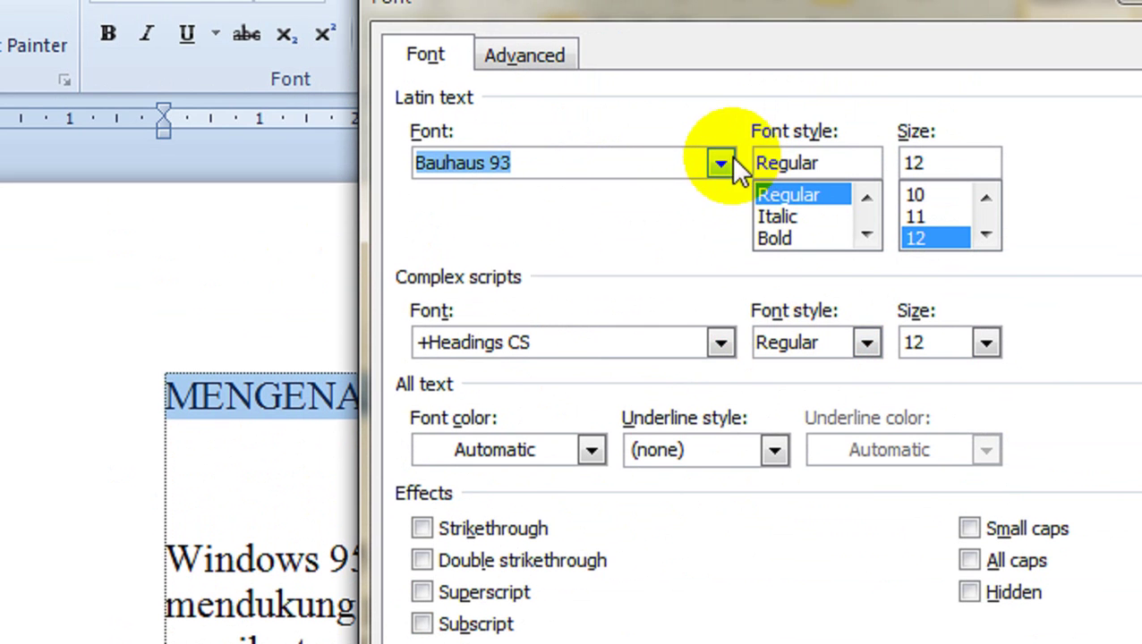
# Set the title's Latin text font to Sakkal Majalla and replace it with Rockwell
pyautogui.click(730, 66)
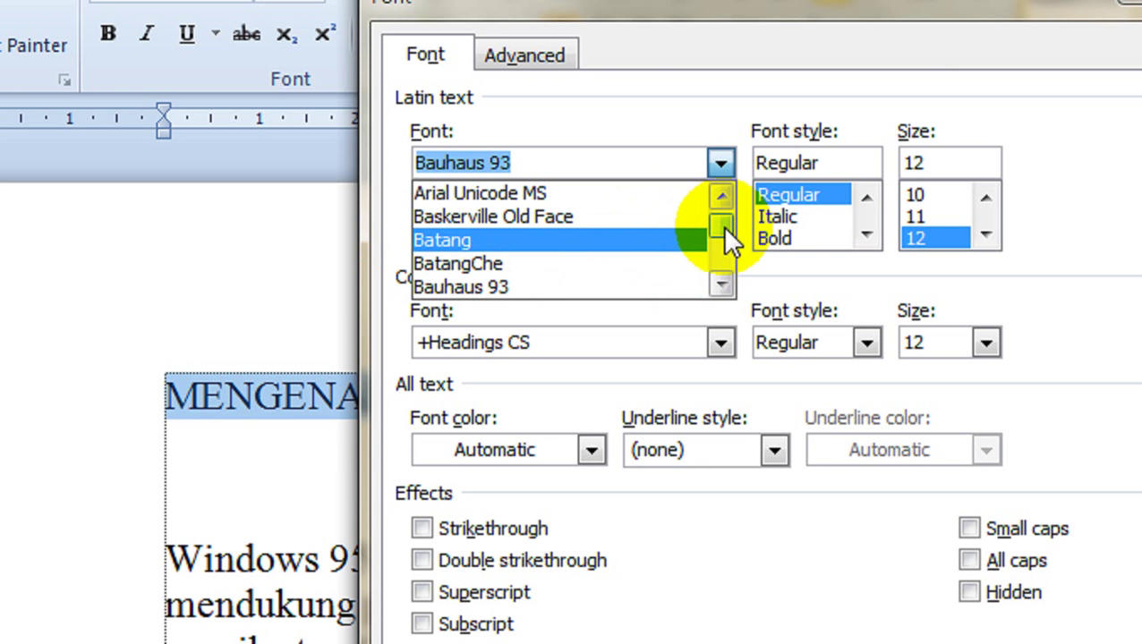
pyautogui.moveTo(721, 226); pyautogui.dragTo(716, 251)
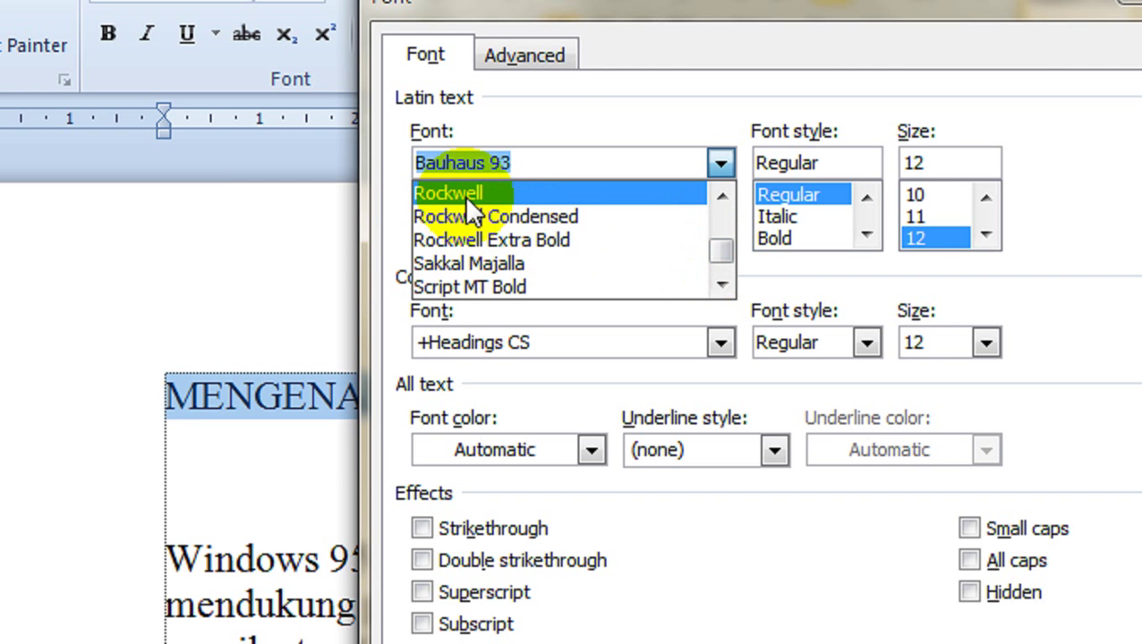
pyautogui.click(472, 263)
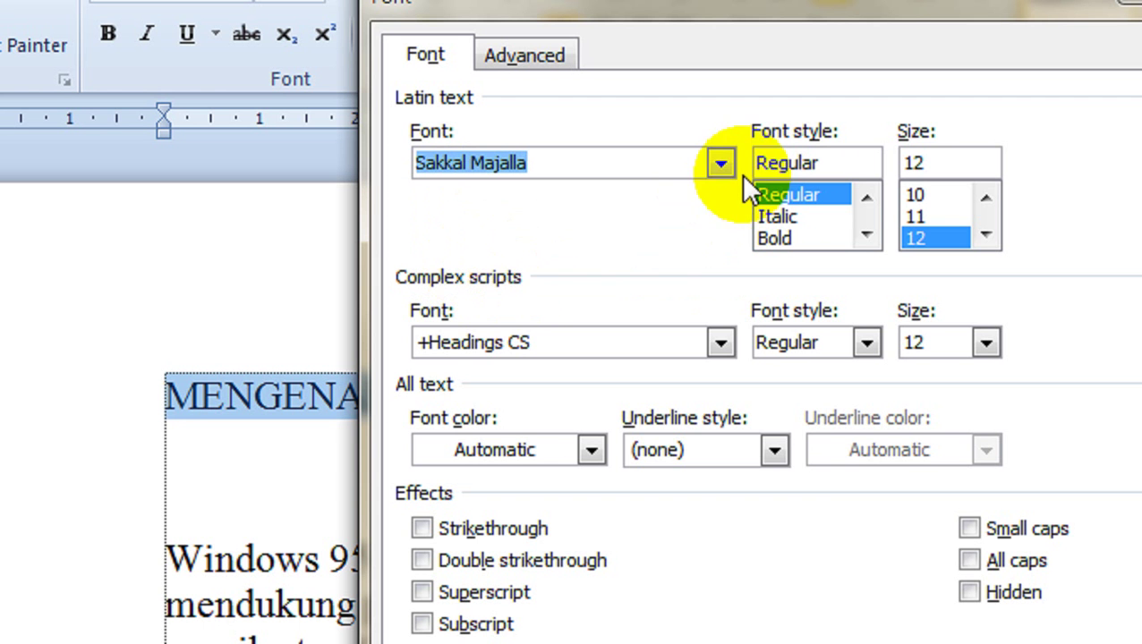
pyautogui.click(721, 163)
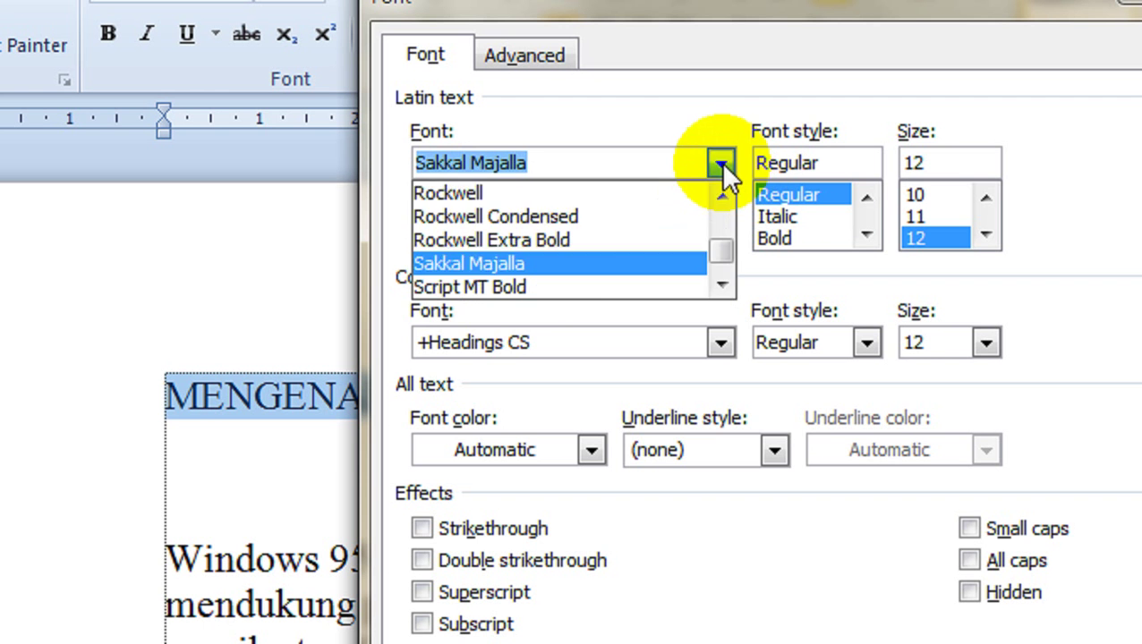
pyautogui.click(464, 193)
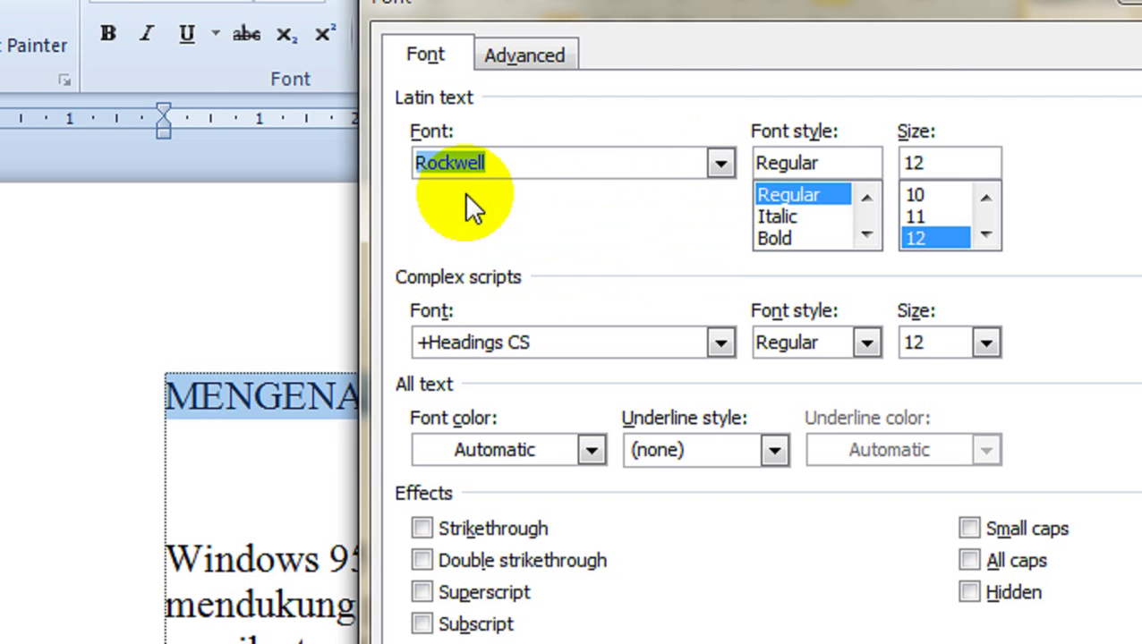
# Set the title's Latin text font to Curlz MT, apply it to the document and deselect the title
pyautogui.click(720, 163)
pyautogui.scroll(2, 662, 228)
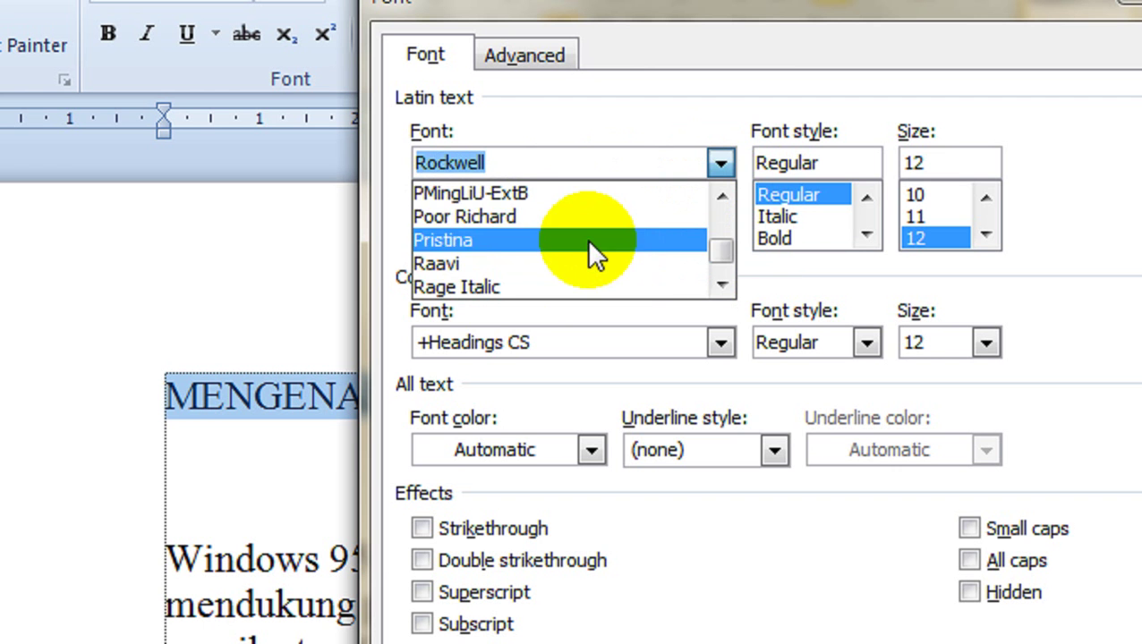
pyautogui.scroll(2, 537, 237)
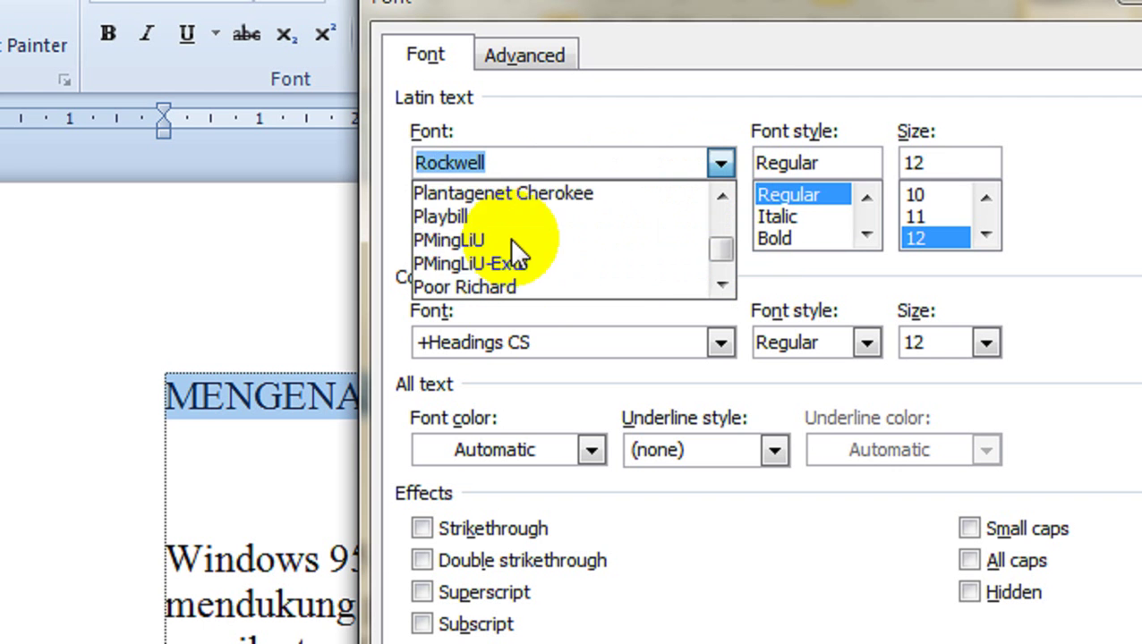
pyautogui.click(718, 195)
pyautogui.scroll(2, 717, 243)
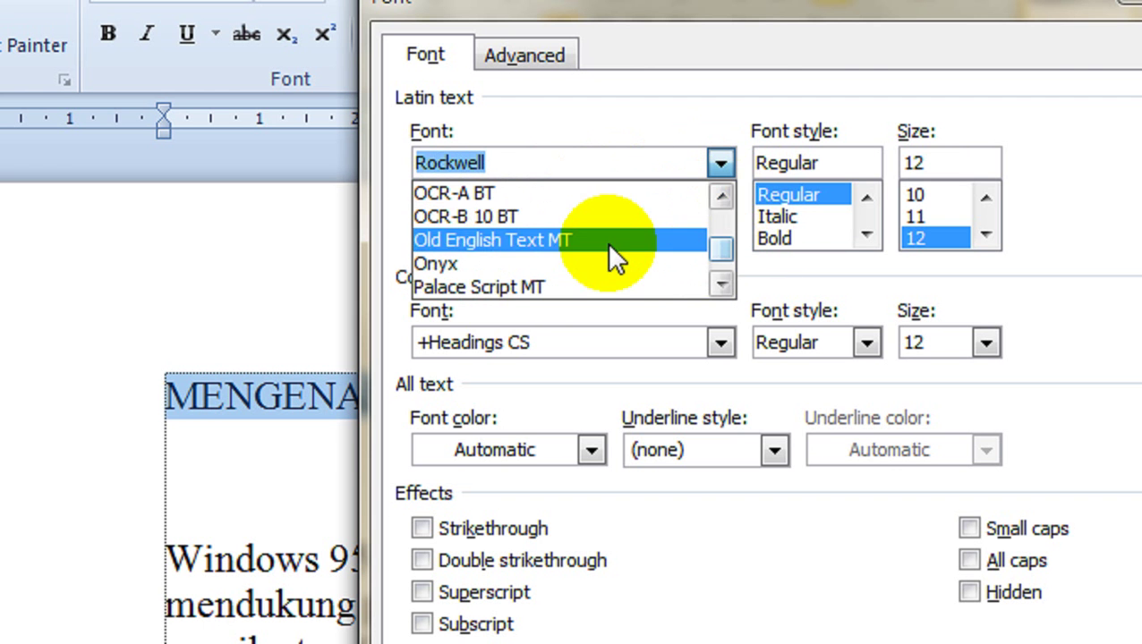
pyautogui.scroll(2, 519, 240)
pyautogui.scroll(2, 515, 237)
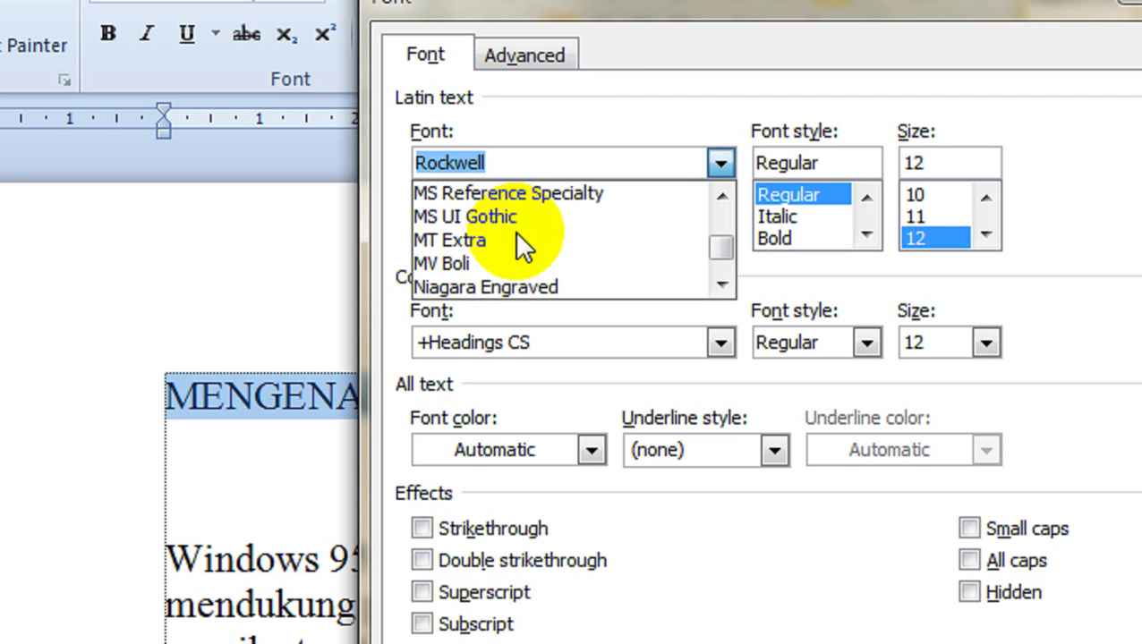
pyautogui.scroll(-2, 493, 239)
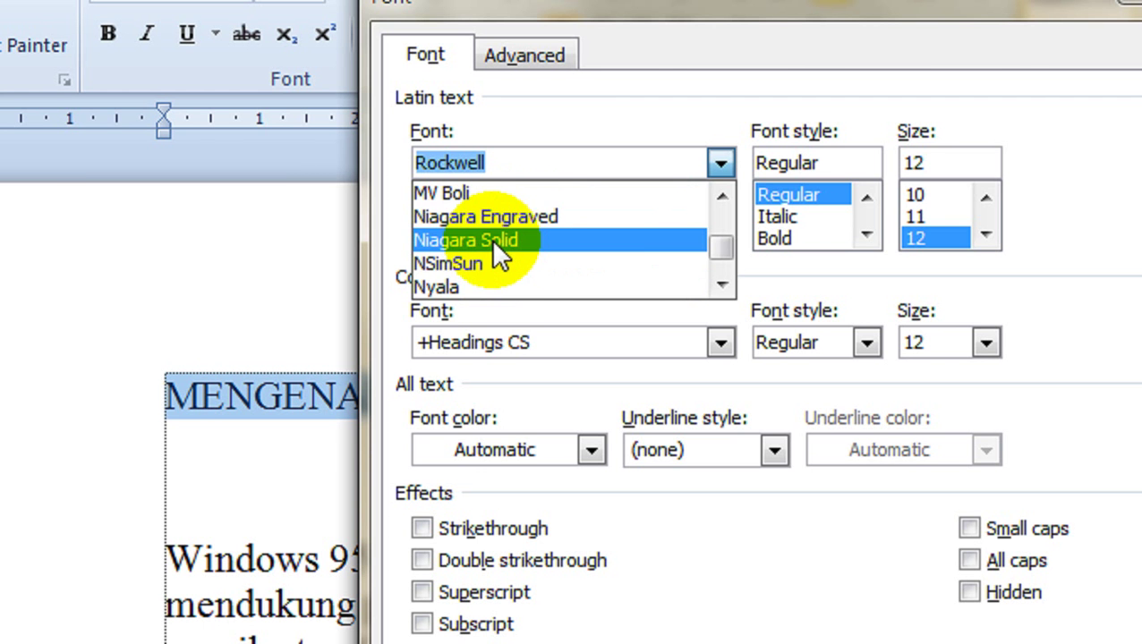
pyautogui.scroll(2, 469, 233)
pyautogui.scroll(1, 471, 238)
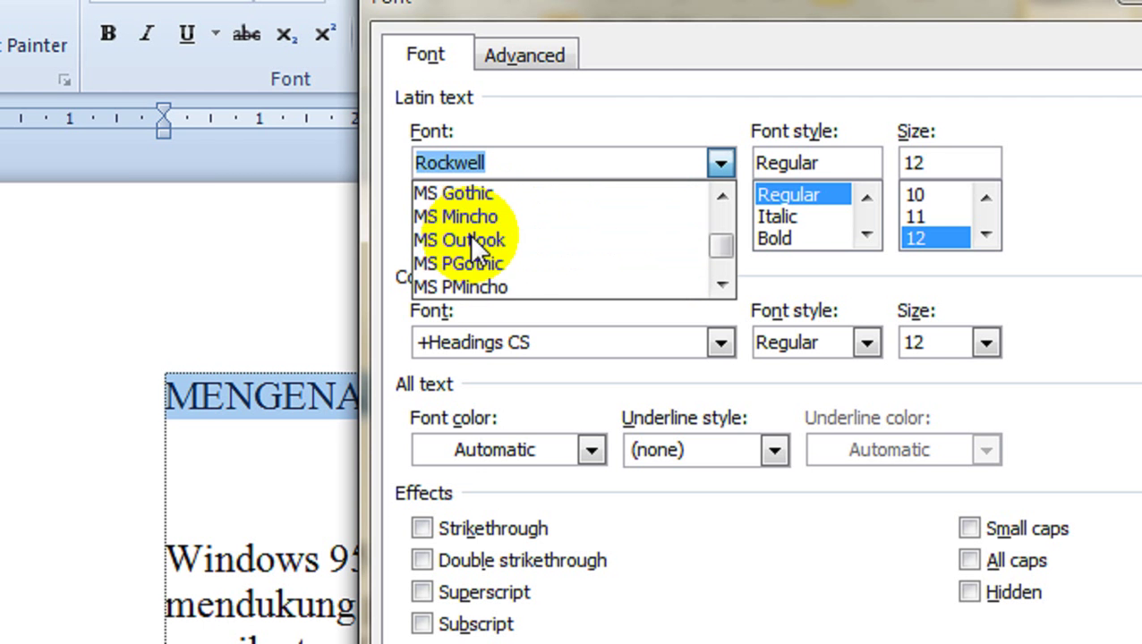
pyautogui.scroll(1, 474, 244)
pyautogui.scroll(3, 475, 244)
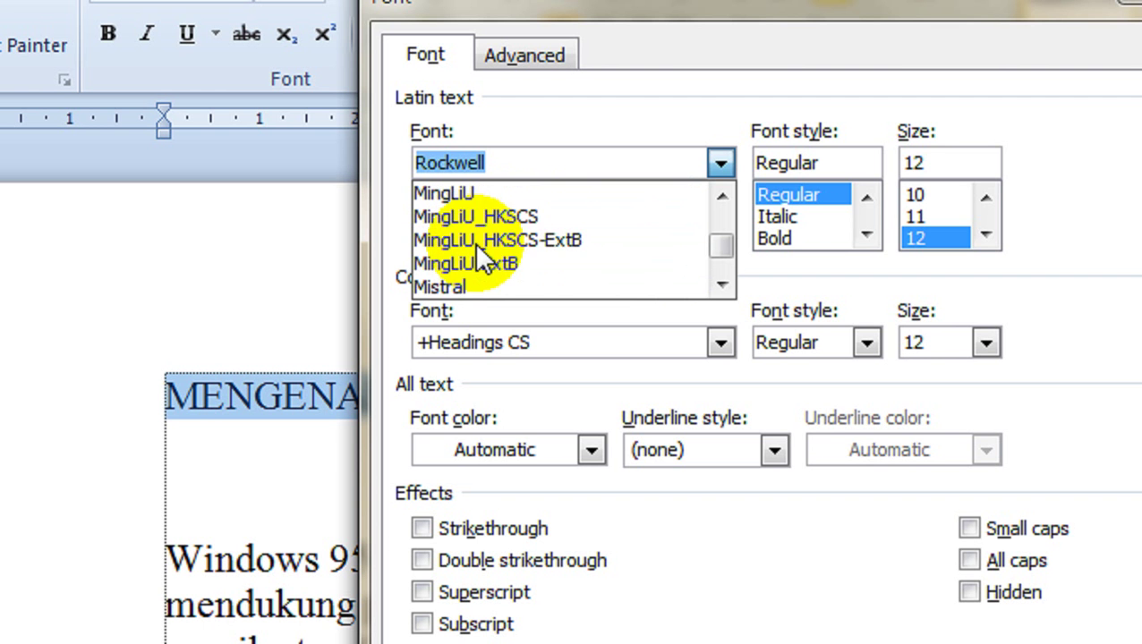
pyautogui.scroll(-2, 475, 244)
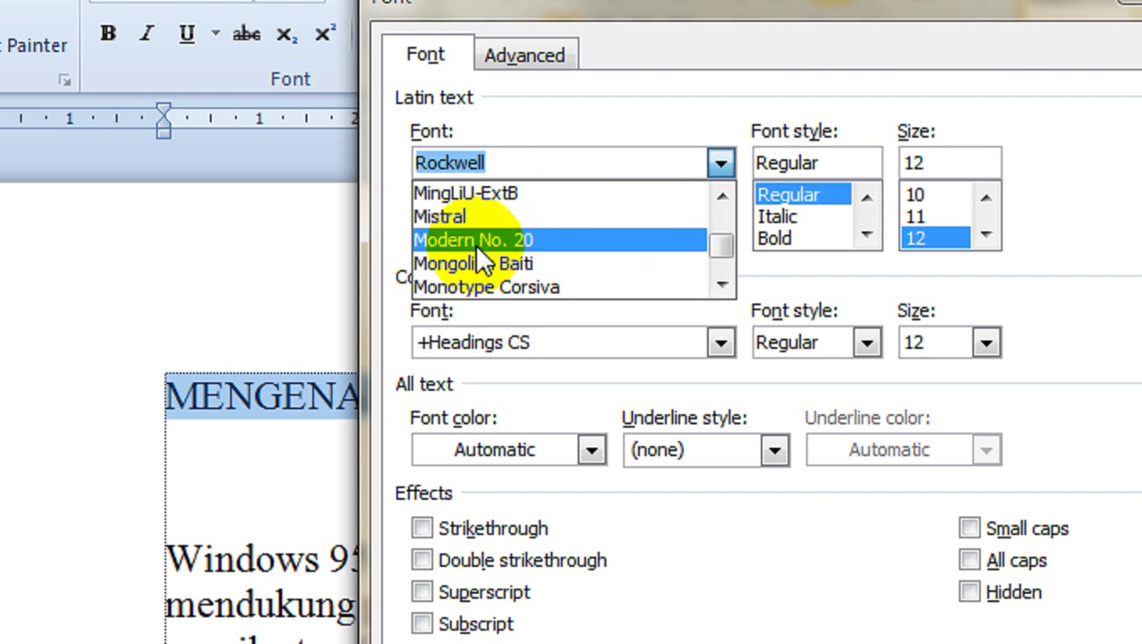
pyautogui.scroll(3, 473, 244)
pyautogui.scroll(2, 473, 241)
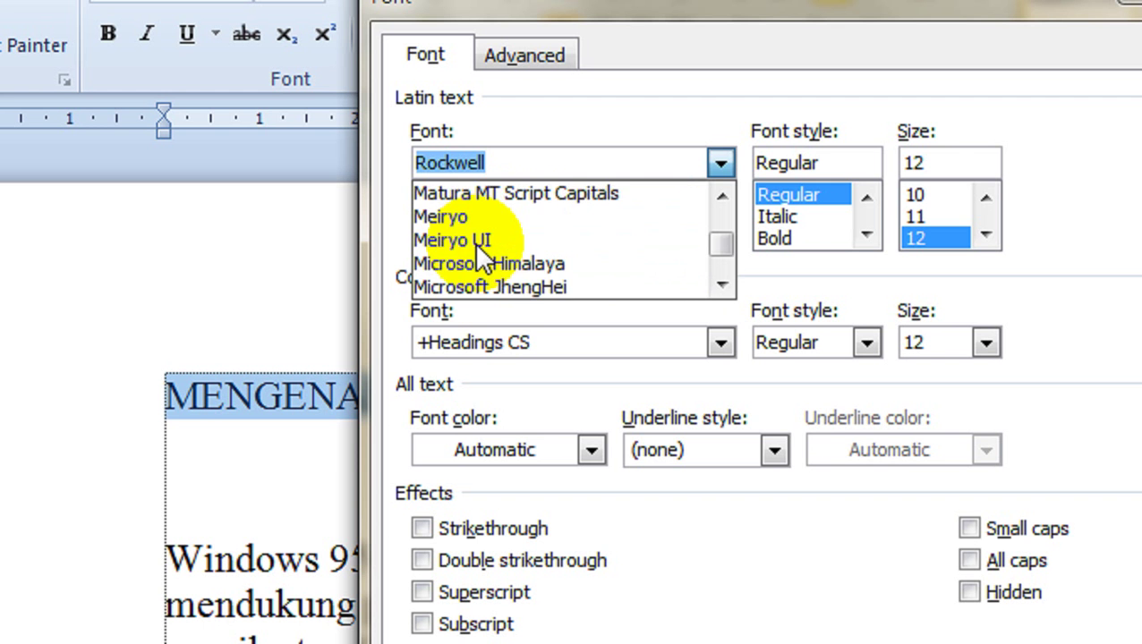
pyautogui.scroll(2, 474, 237)
pyautogui.scroll(5, 476, 246)
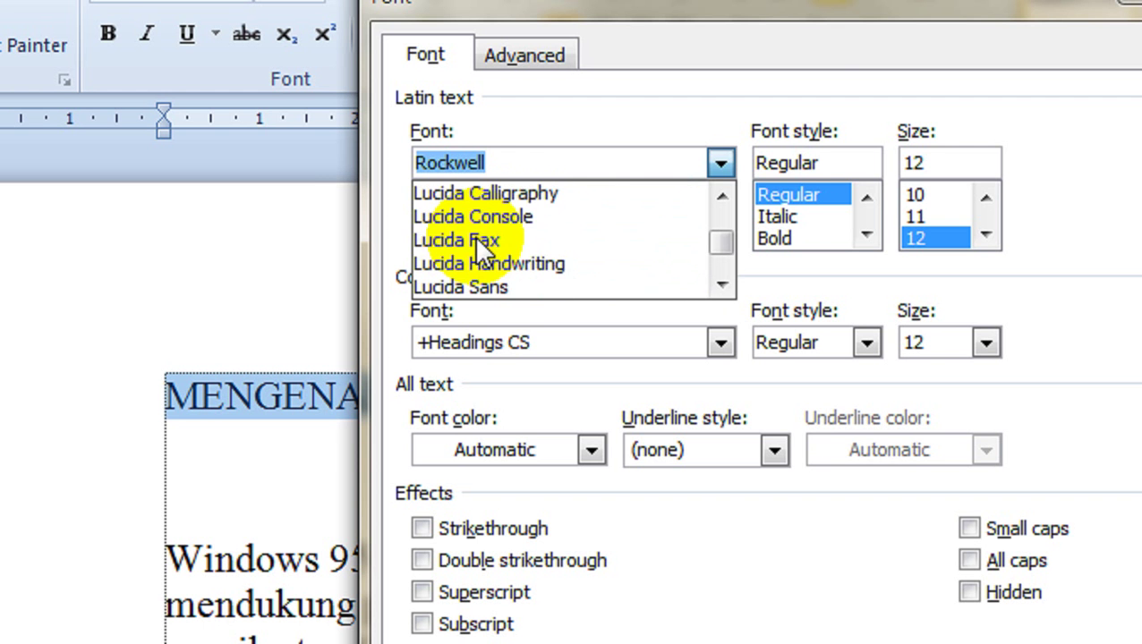
pyautogui.scroll(5, 477, 237)
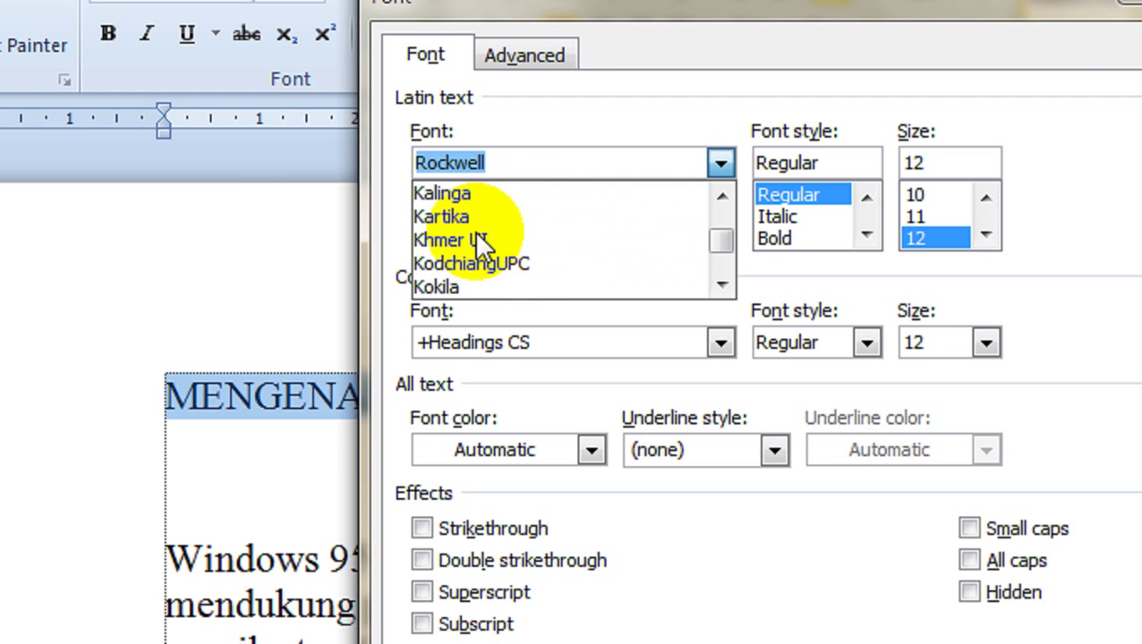
pyautogui.scroll(6, 473, 230)
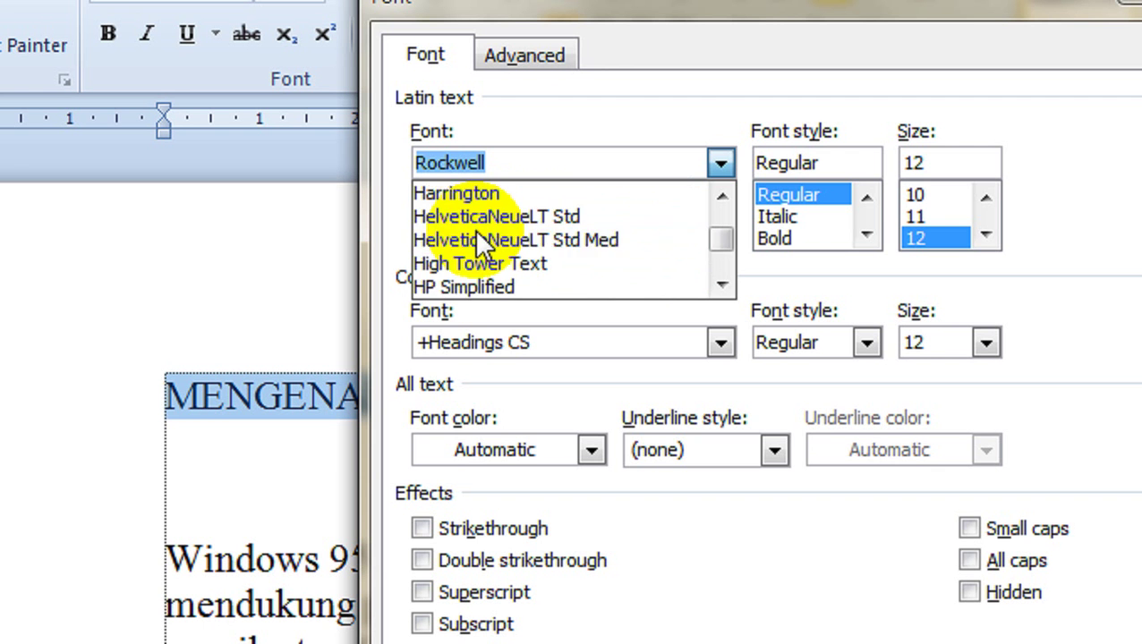
pyautogui.scroll(6, 473, 226)
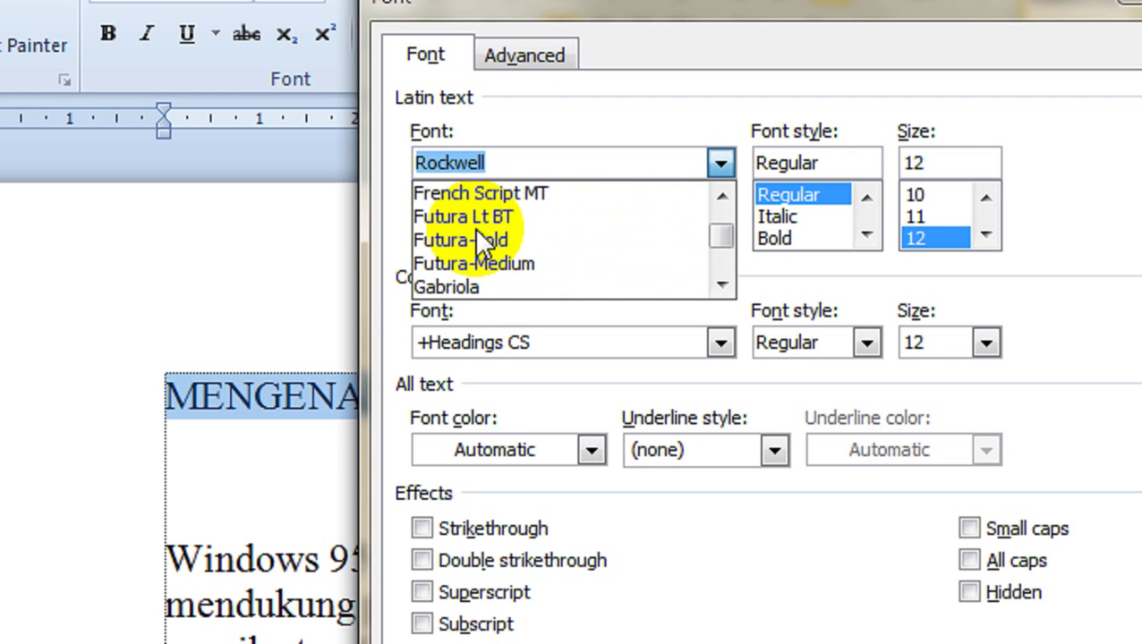
pyautogui.scroll(4, 473, 227)
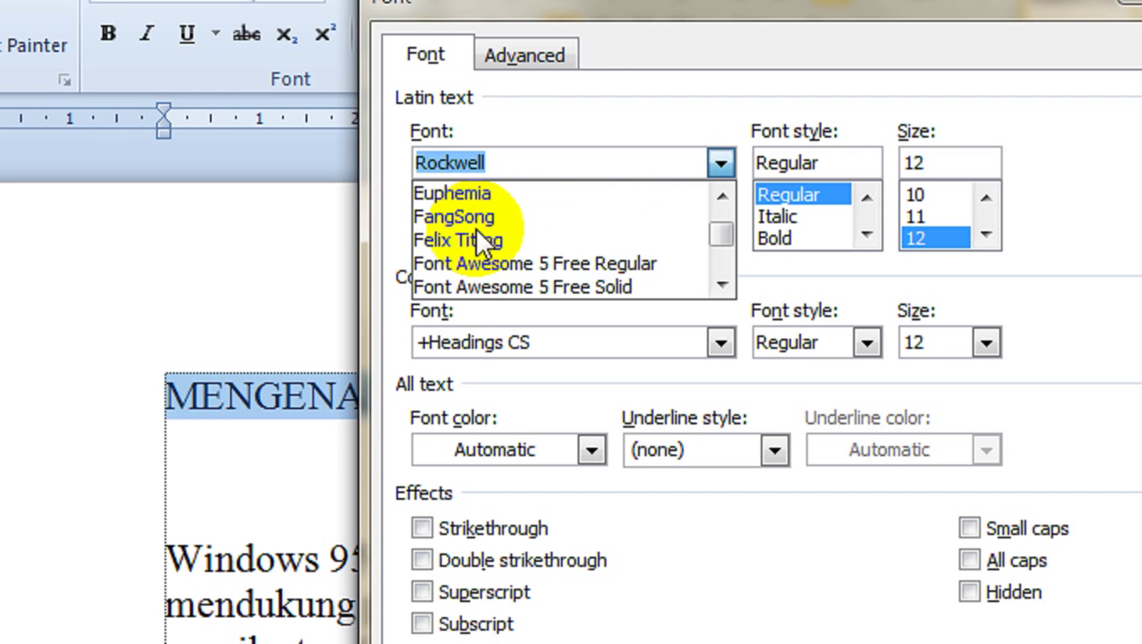
pyautogui.scroll(5, 474, 227)
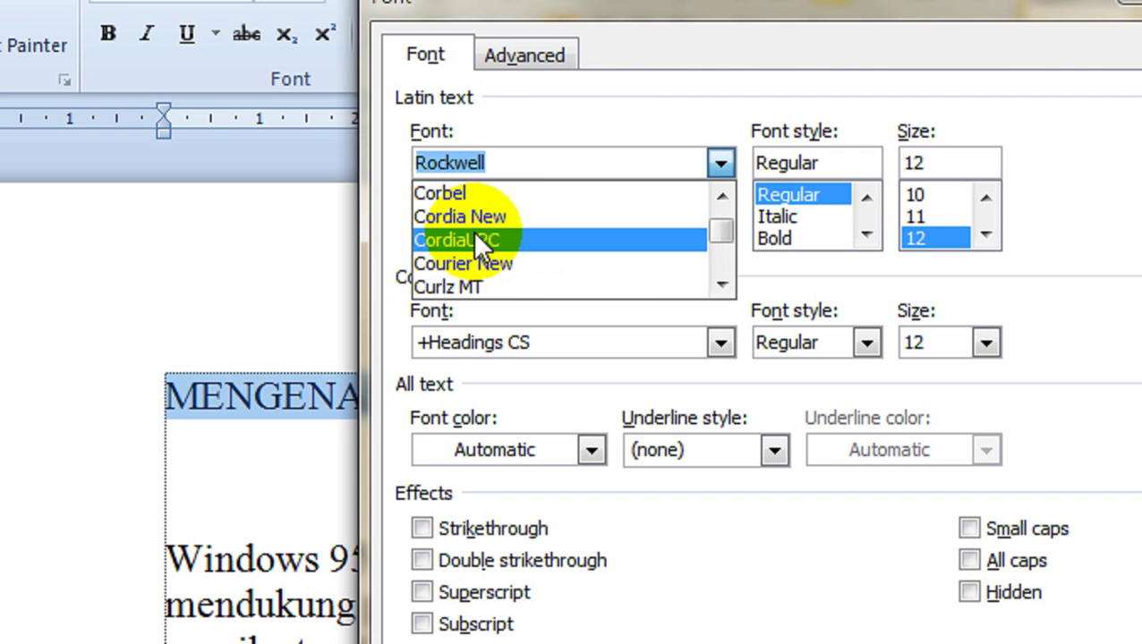
pyautogui.click(462, 288)
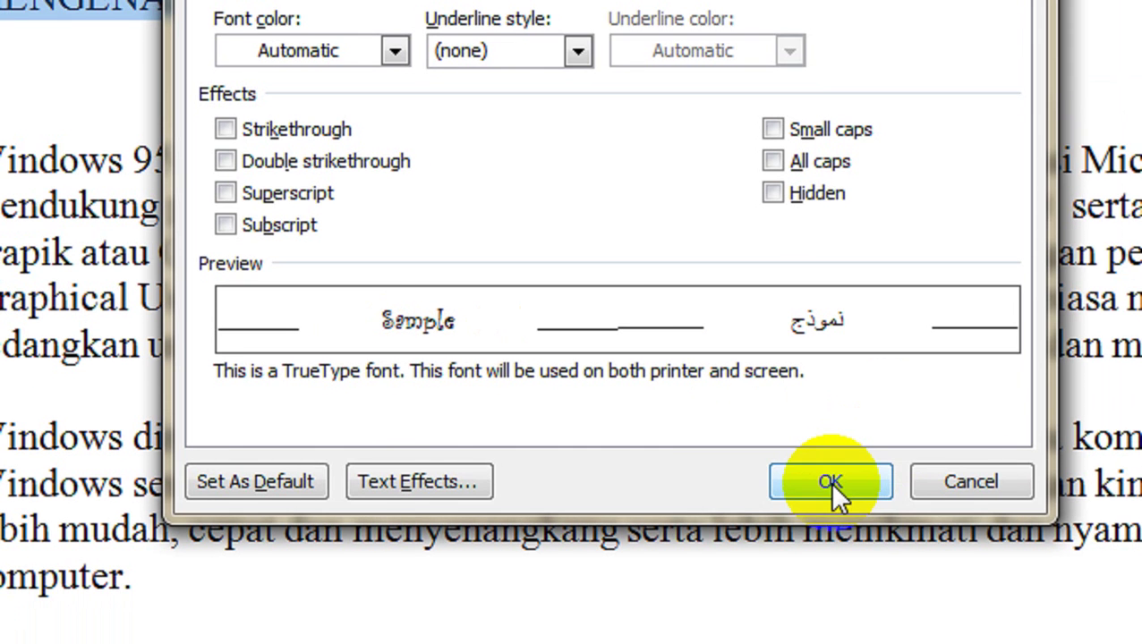
pyautogui.click(828, 481)
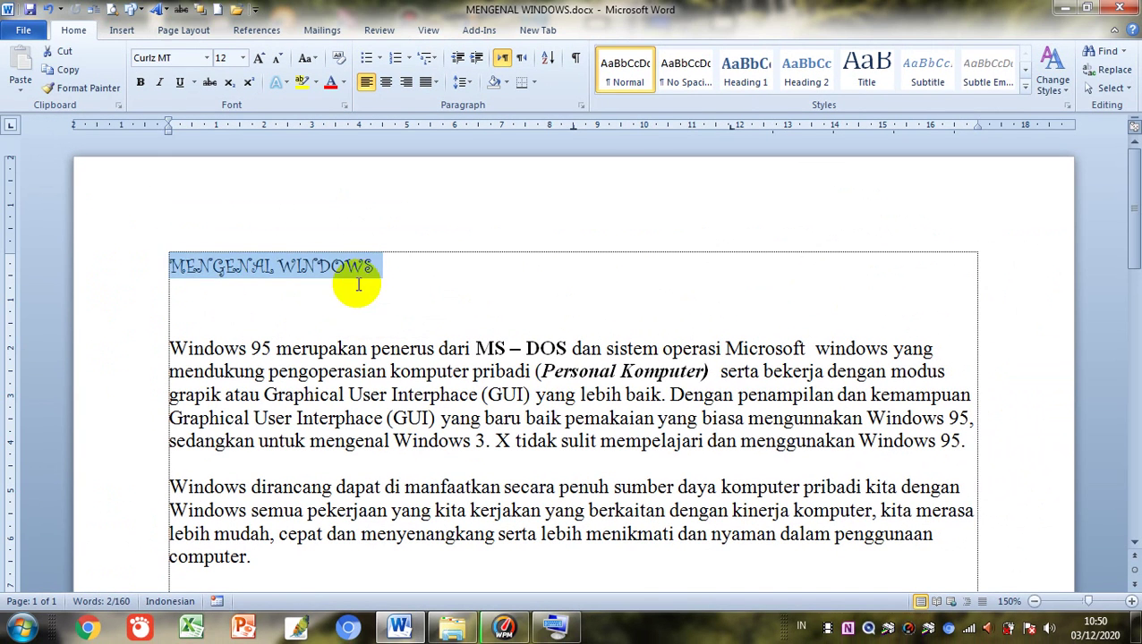
pyautogui.click(358, 284)
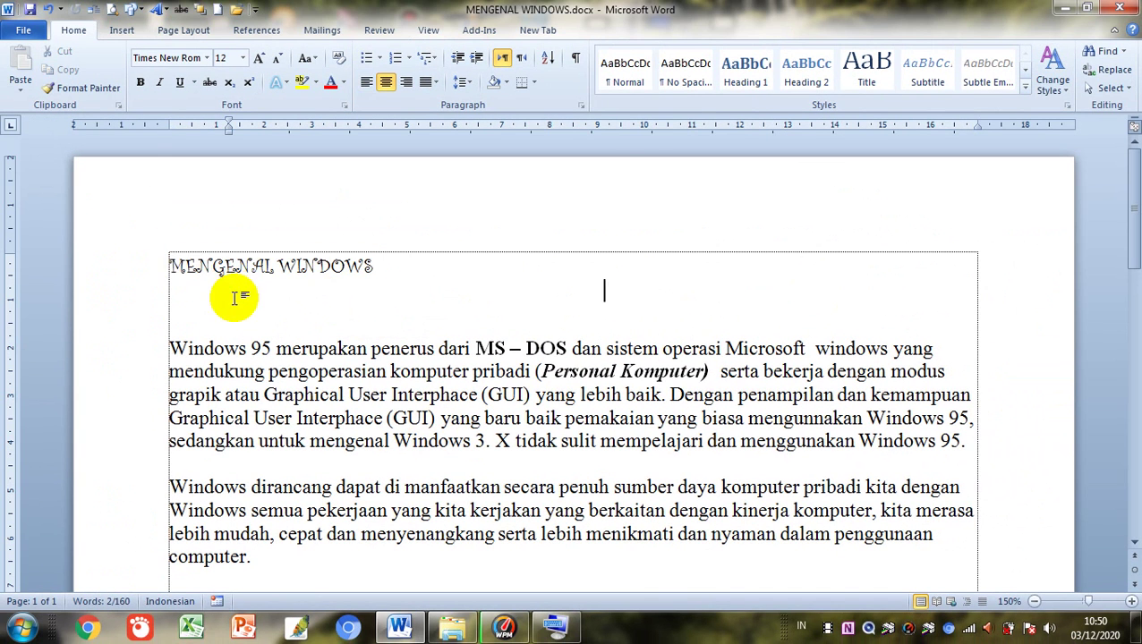
# Practise selecting the MENGENAL WINDOWS title, both as a whole line and as text only, and deselect it
pyautogui.click(143, 274)
pyautogui.click(306, 298)
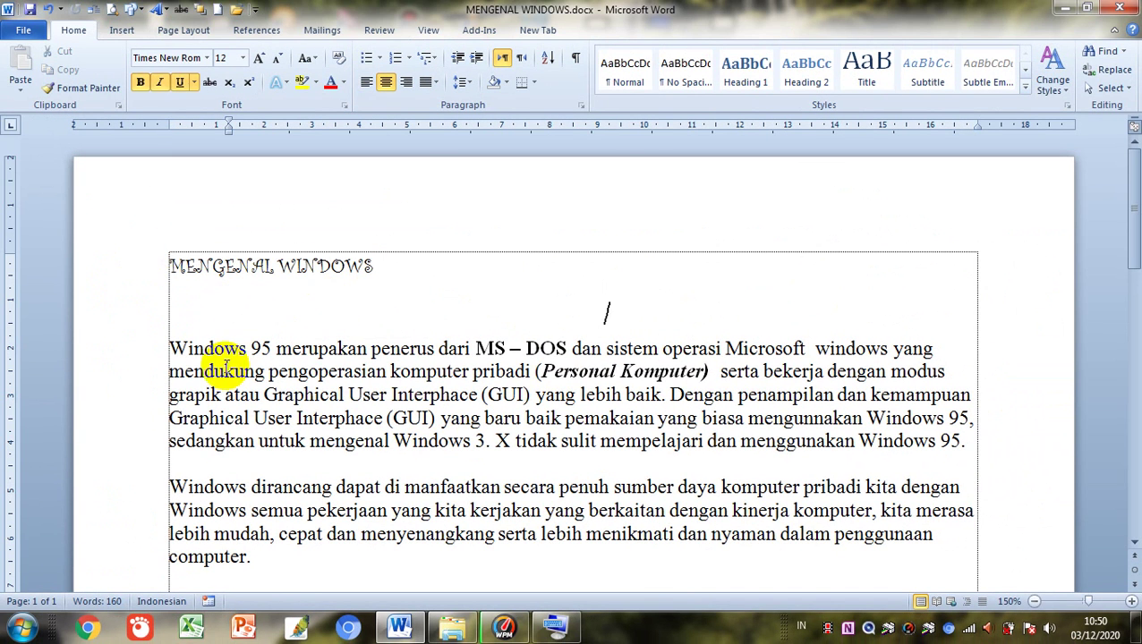
pyautogui.click(145, 263)
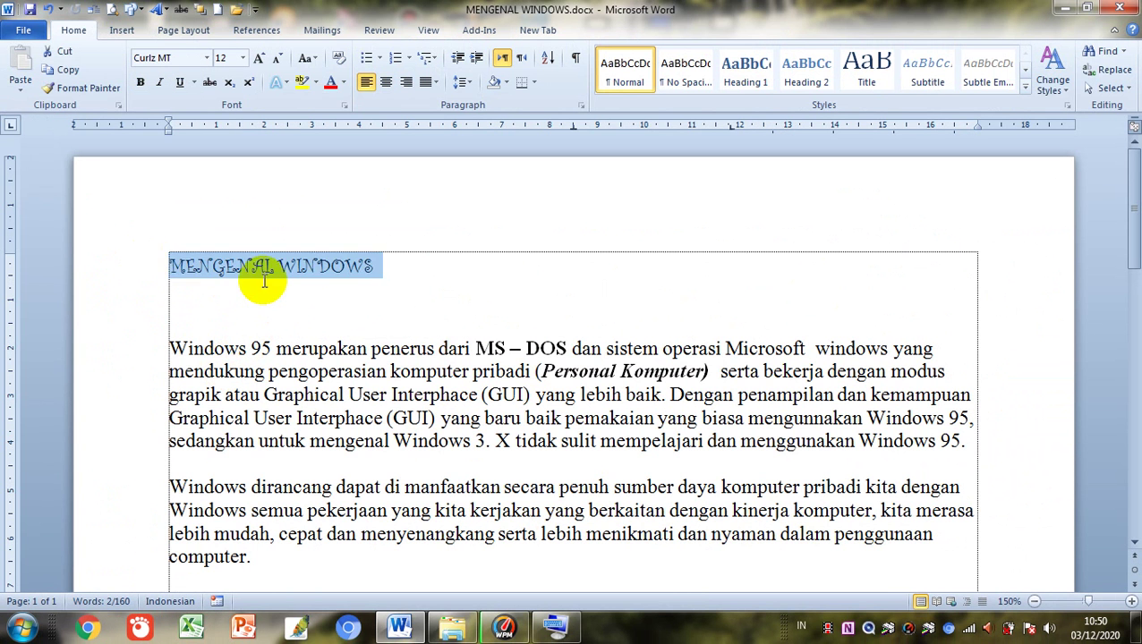
pyautogui.click(424, 277)
pyautogui.tripleClick(234, 265)
pyautogui.click(158, 290)
pyautogui.tripleClick(173, 270)
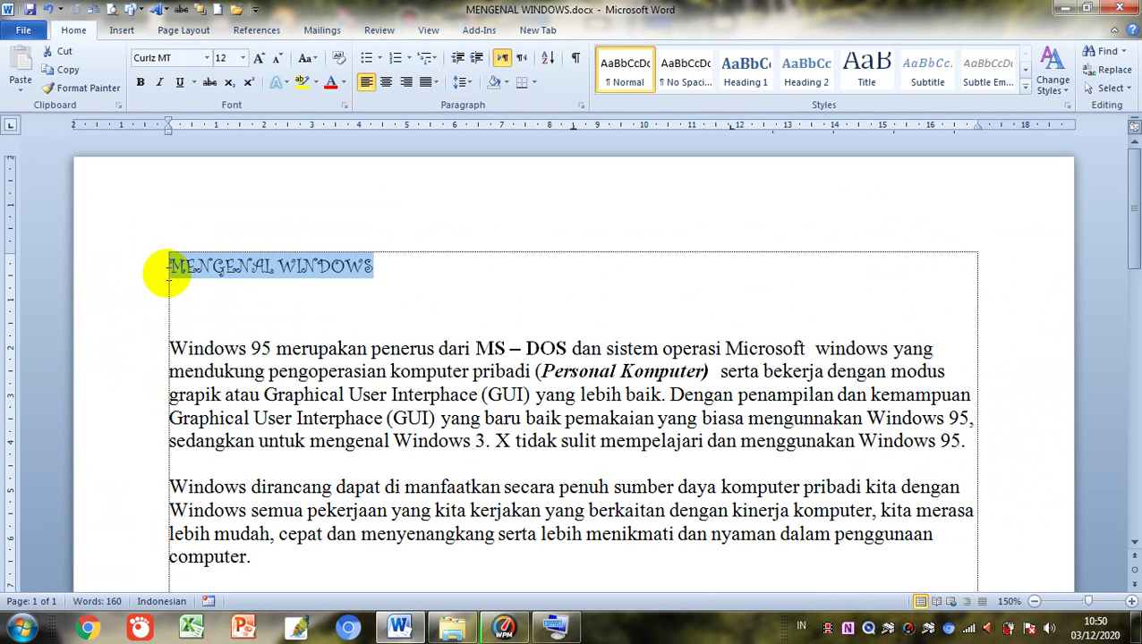
pyautogui.click(296, 286)
pyautogui.click(134, 276)
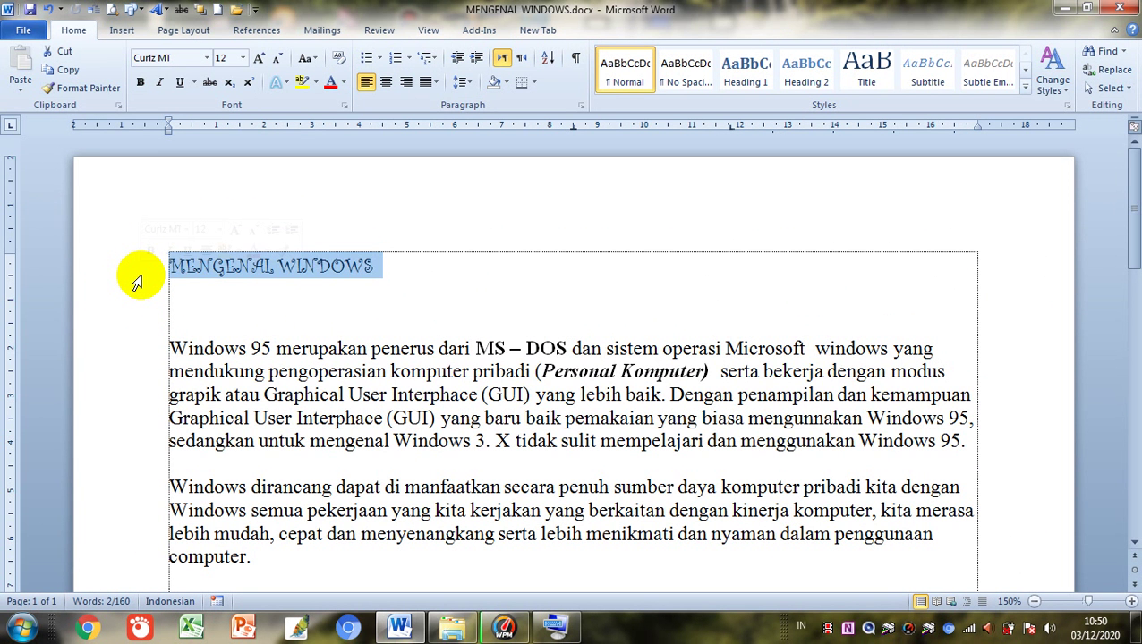
pyautogui.click(225, 293)
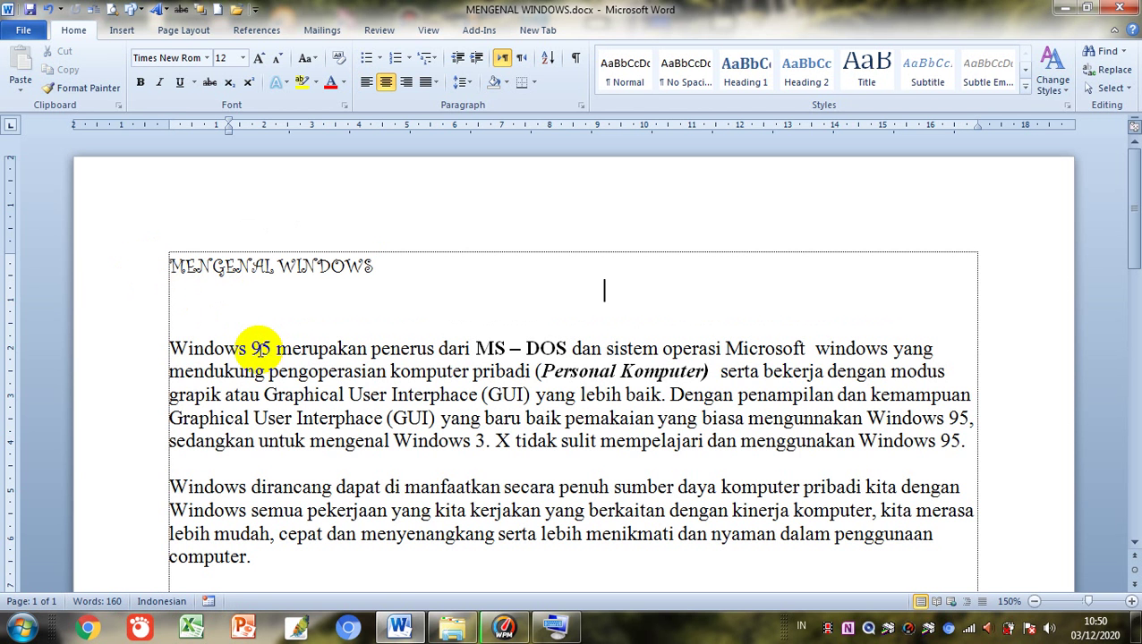
# Select the MENGENAL WINDOWS title line, change its font directly to Bauhaus 93 without the Font dialog, and deselect it
pyautogui.click(120, 271)
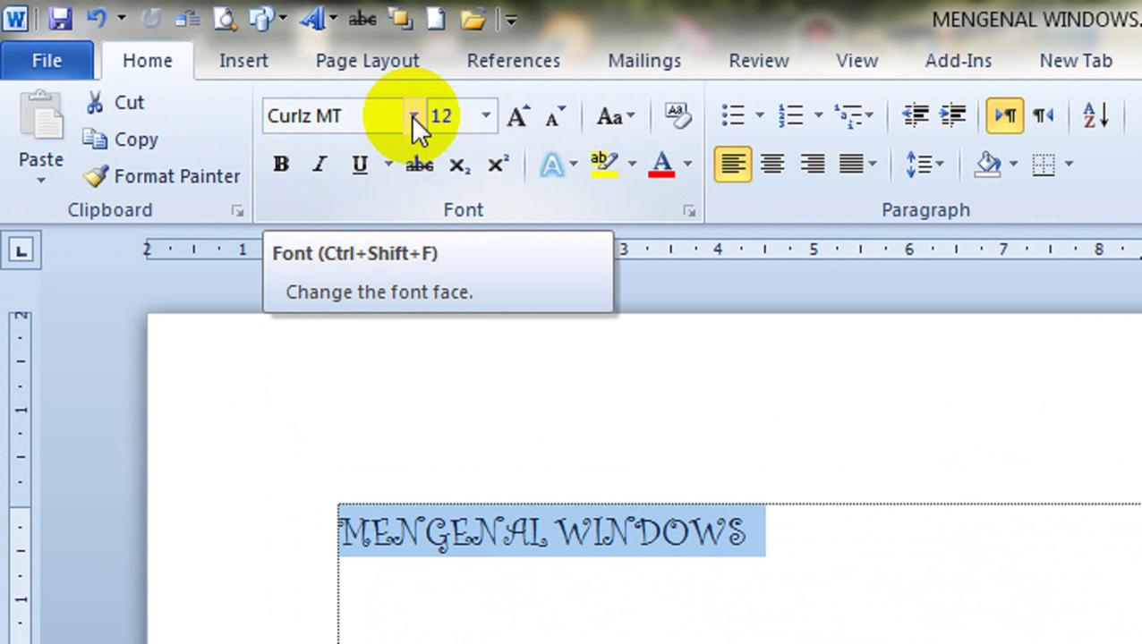
pyautogui.click(414, 119)
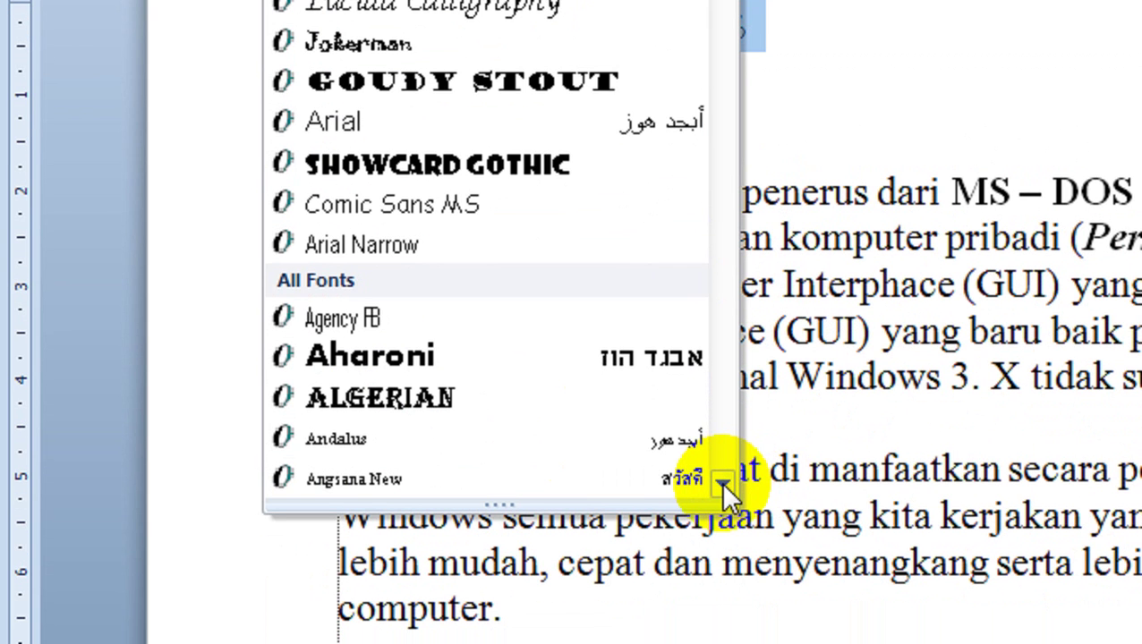
pyautogui.click(720, 481)
pyautogui.click(719, 481)
pyautogui.click(720, 481)
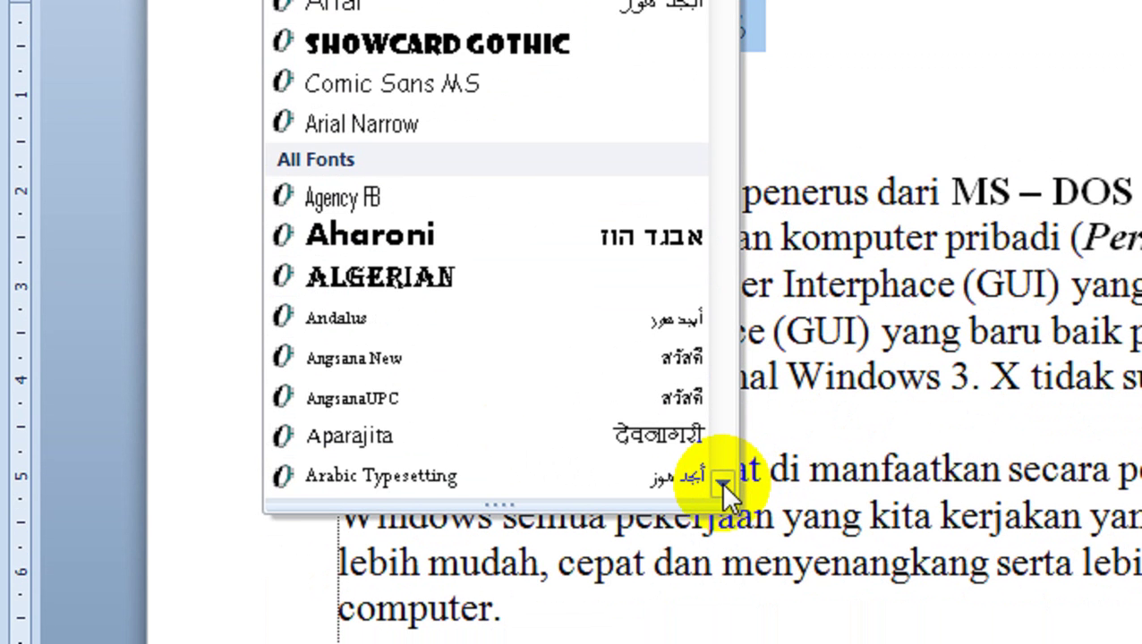
pyautogui.click(719, 482)
pyautogui.click(720, 481)
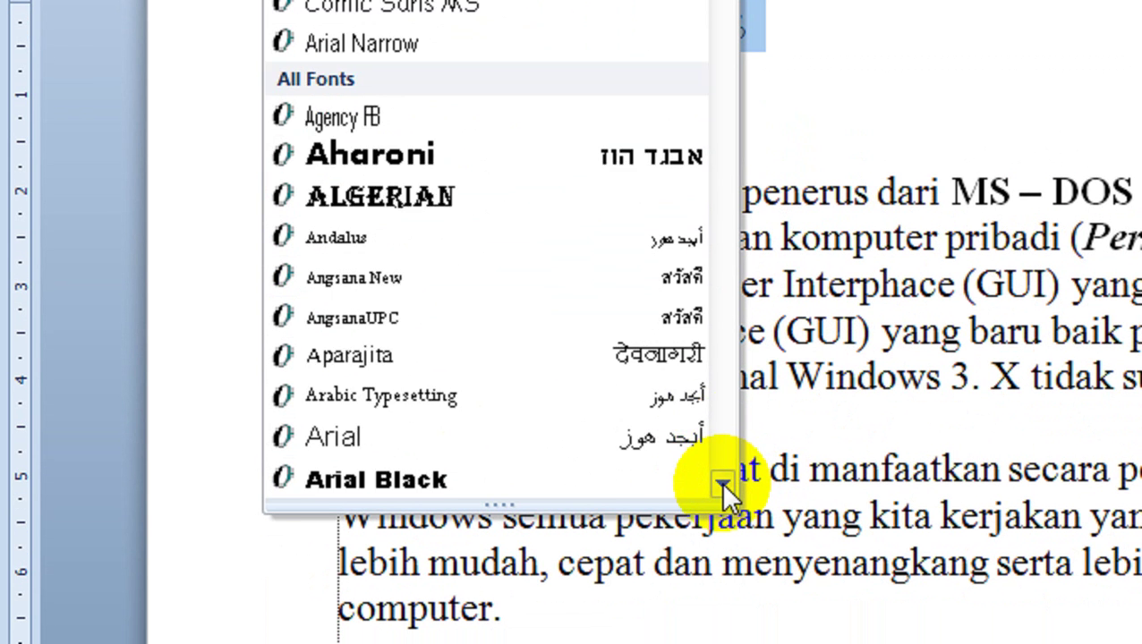
pyautogui.click(720, 481)
pyautogui.click(720, 482)
pyautogui.click(720, 481)
pyautogui.click(719, 482)
pyautogui.click(719, 482)
pyautogui.click(719, 482)
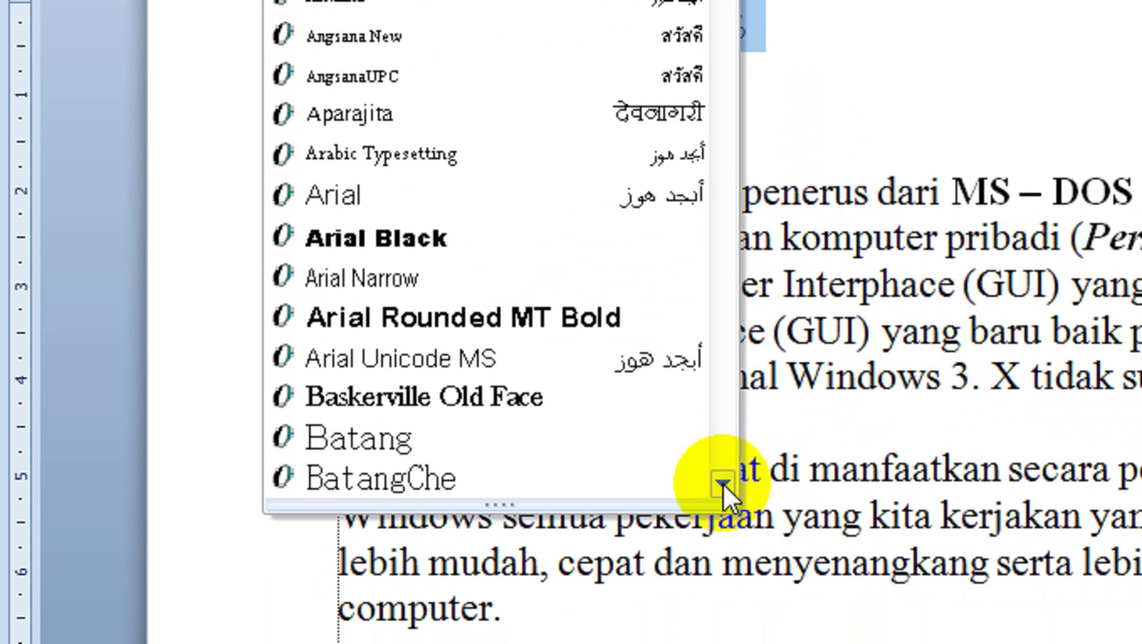
pyautogui.click(719, 481)
pyautogui.click(720, 482)
pyautogui.click(719, 482)
pyautogui.click(719, 482)
pyautogui.click(721, 483)
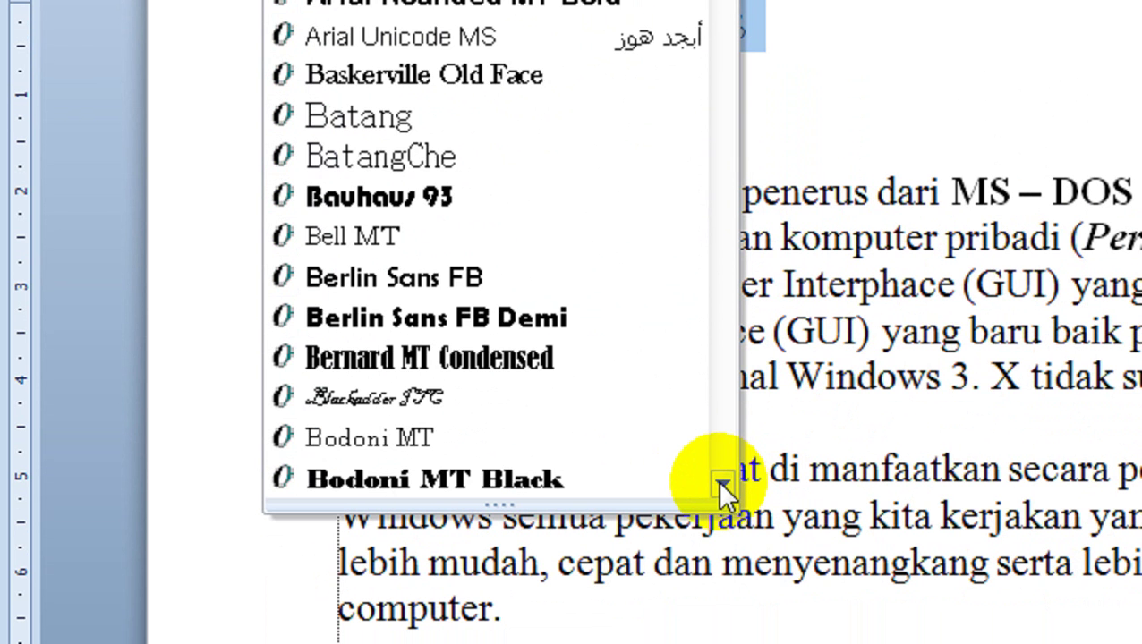
pyautogui.click(404, 195)
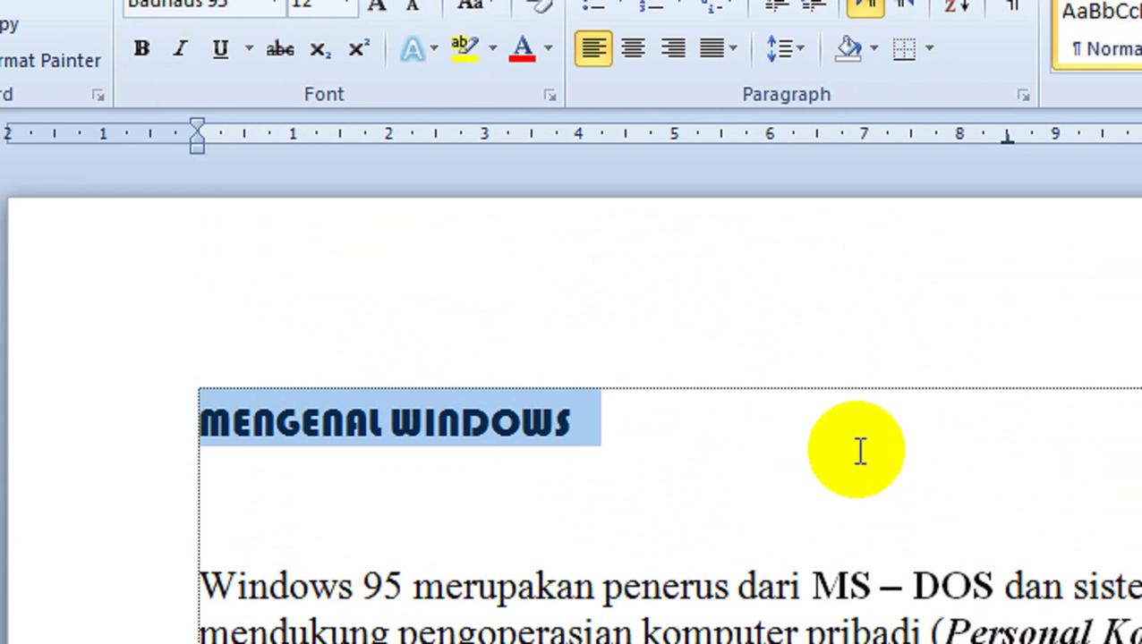
pyautogui.doubleClick(709, 449)
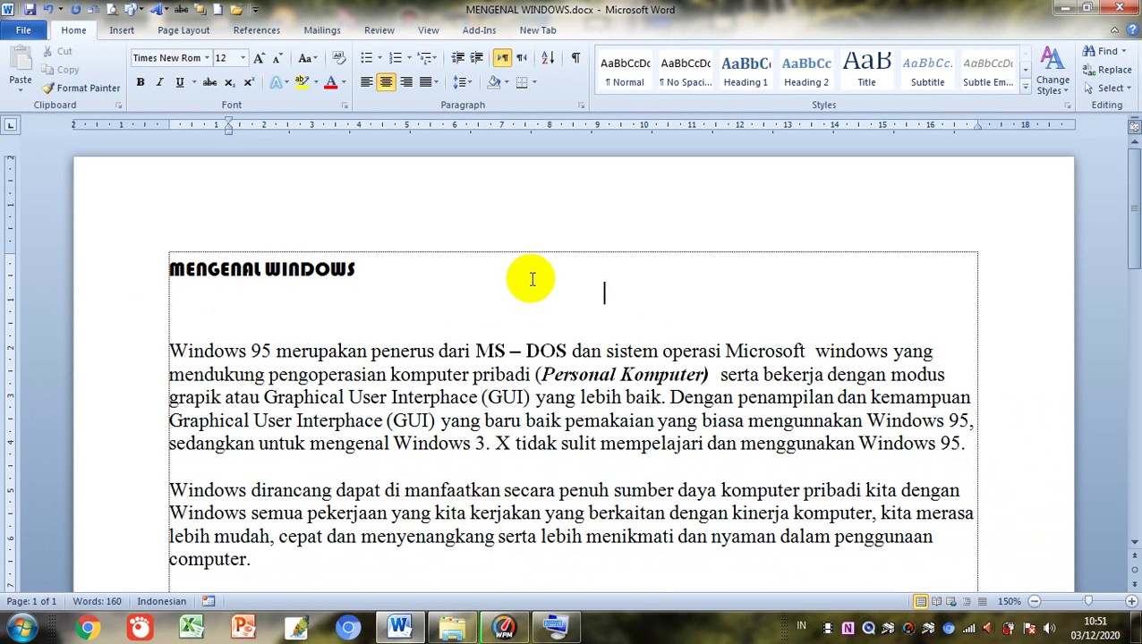
# Select the MENGENAL WINDOWS title line and set its font to Showcard Gothic
pyautogui.click(130, 278)
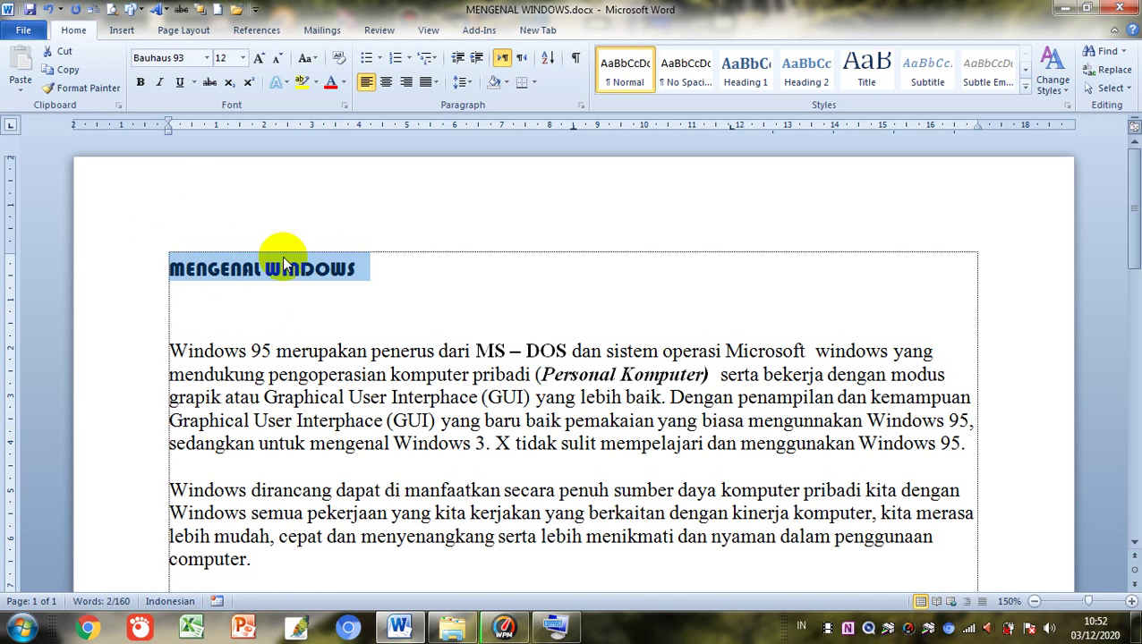
pyautogui.rightClick(243, 270)
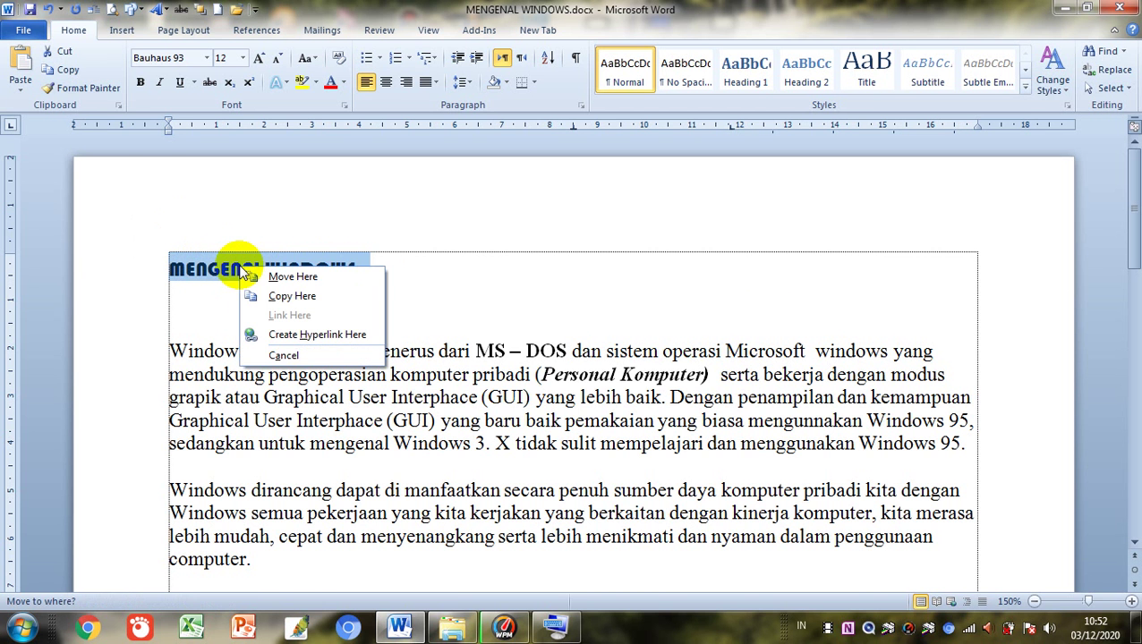
pyautogui.click(217, 269)
pyautogui.rightClick(218, 270)
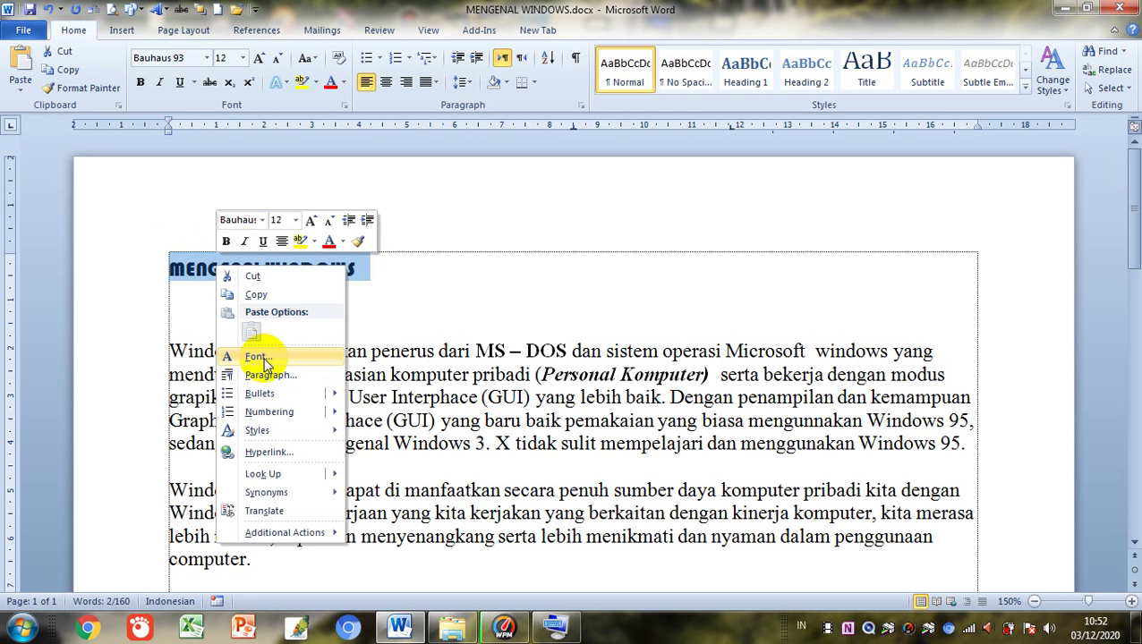
pyautogui.click(262, 222)
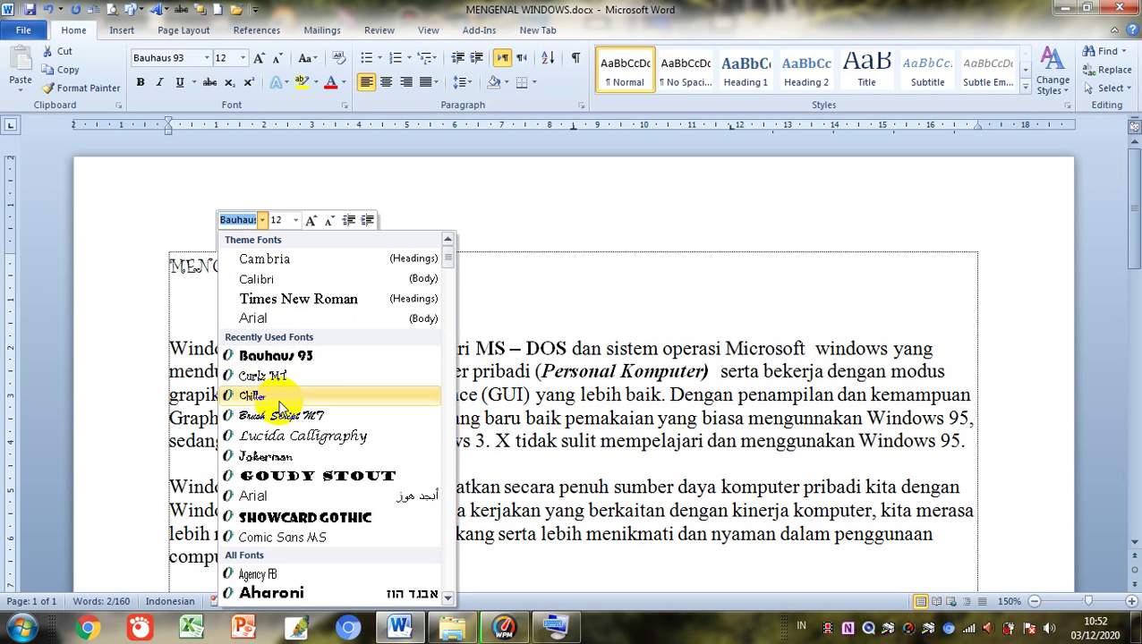
pyautogui.click(292, 519)
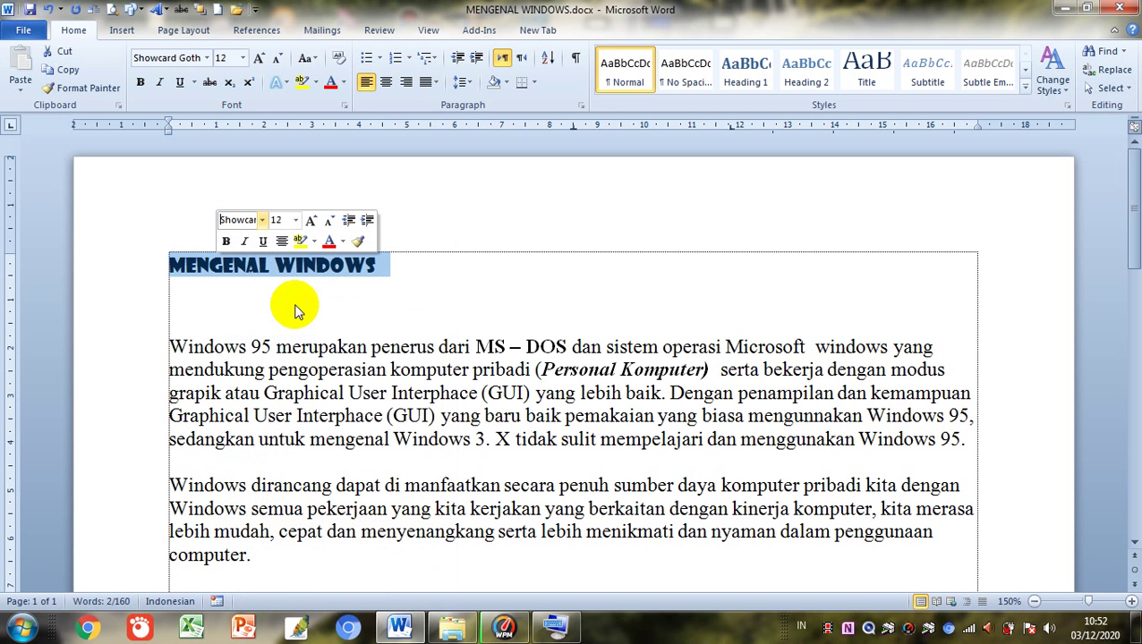
pyautogui.click(262, 221)
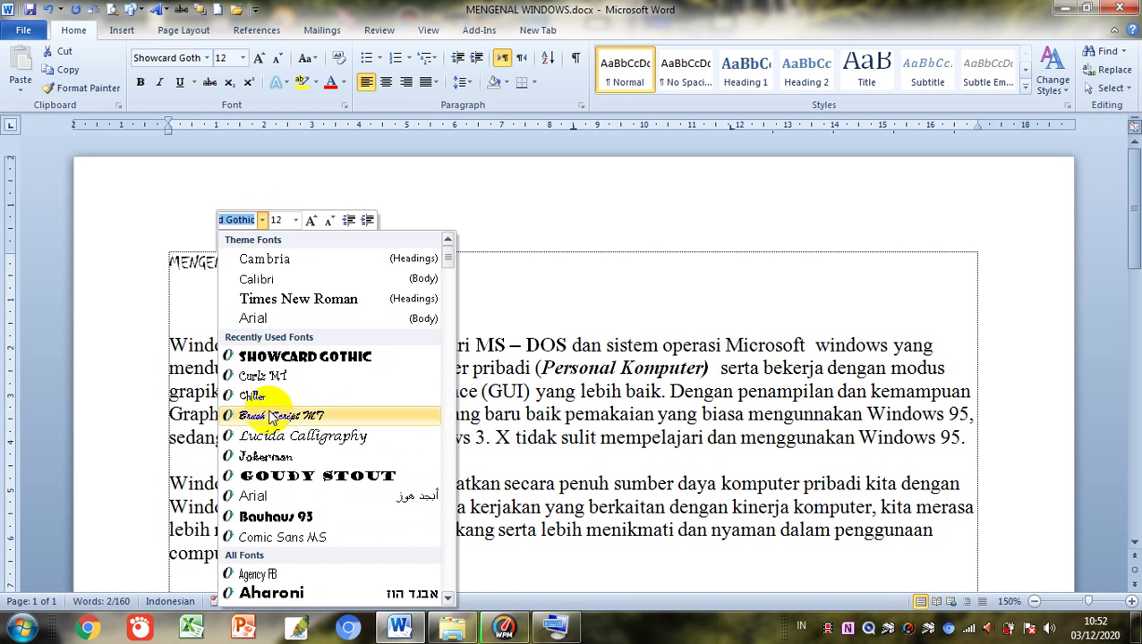
pyautogui.scroll(-1, 269, 537)
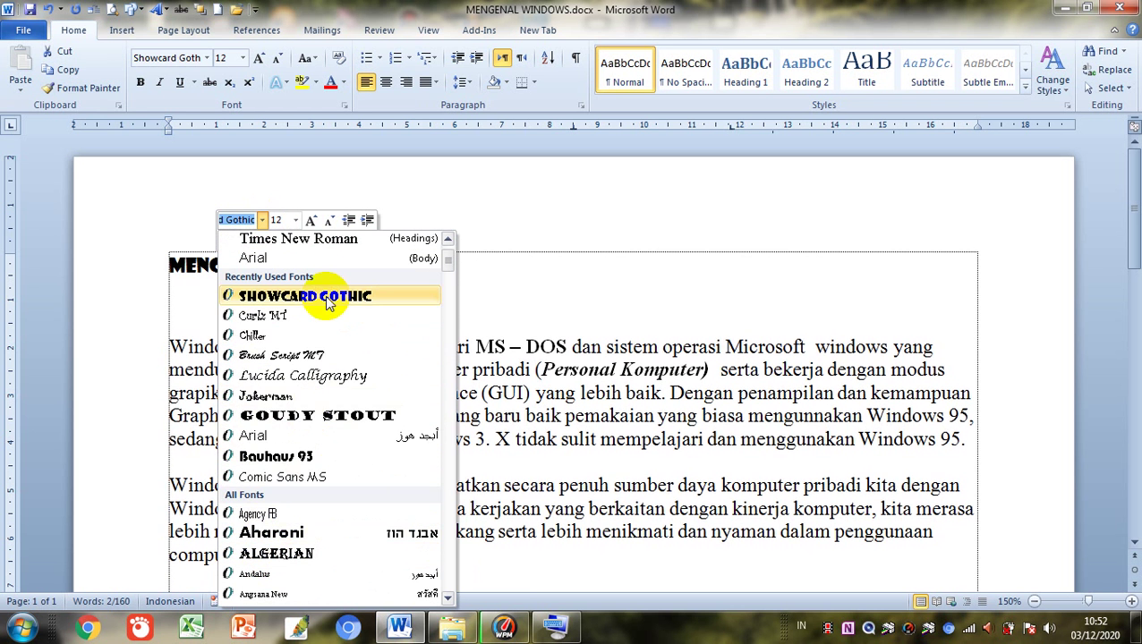
pyautogui.click(325, 296)
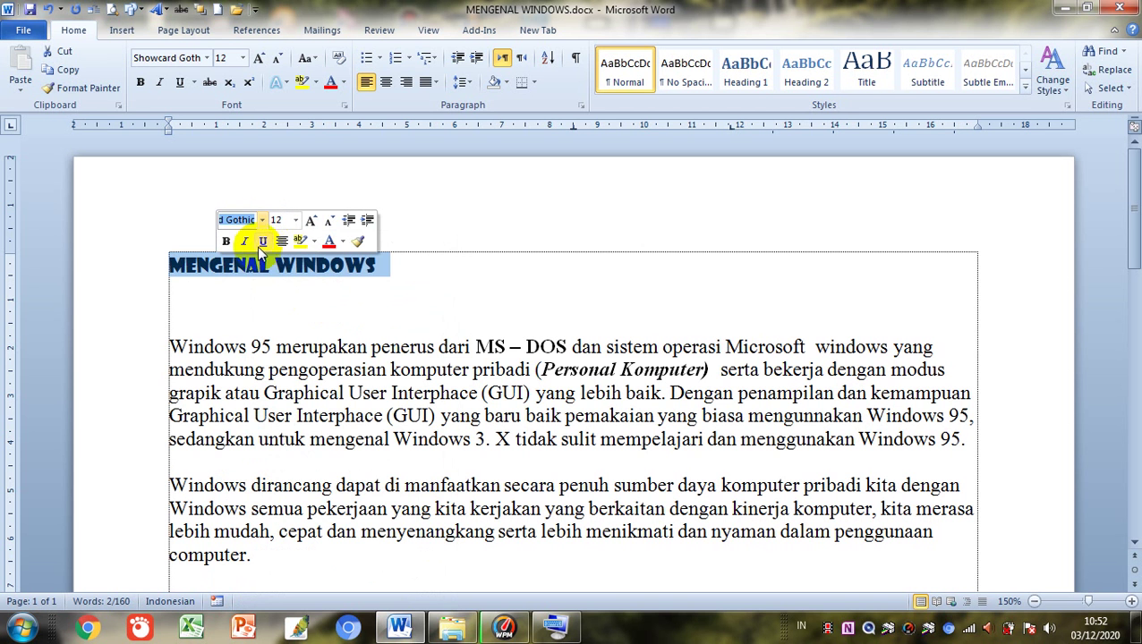
# Examine the Latin text fonts offered in the Font dialog for the title, from Showcard Gothic through Wingdings 3, and close the dialog
pyautogui.rightClick(257, 266)
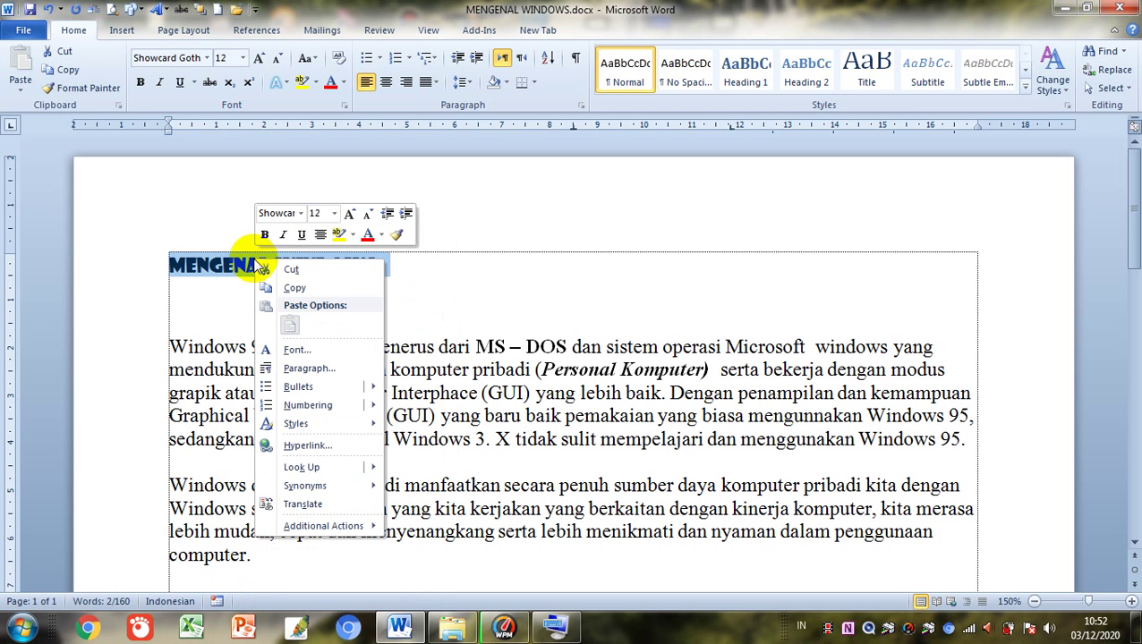
pyautogui.click(295, 351)
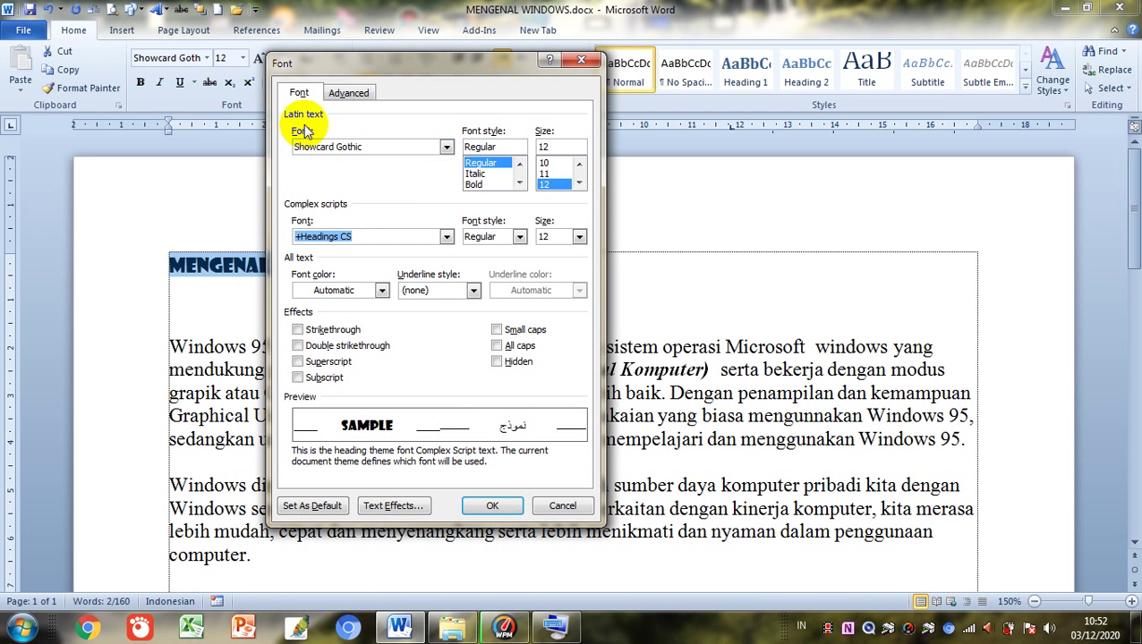
pyautogui.click(289, 96)
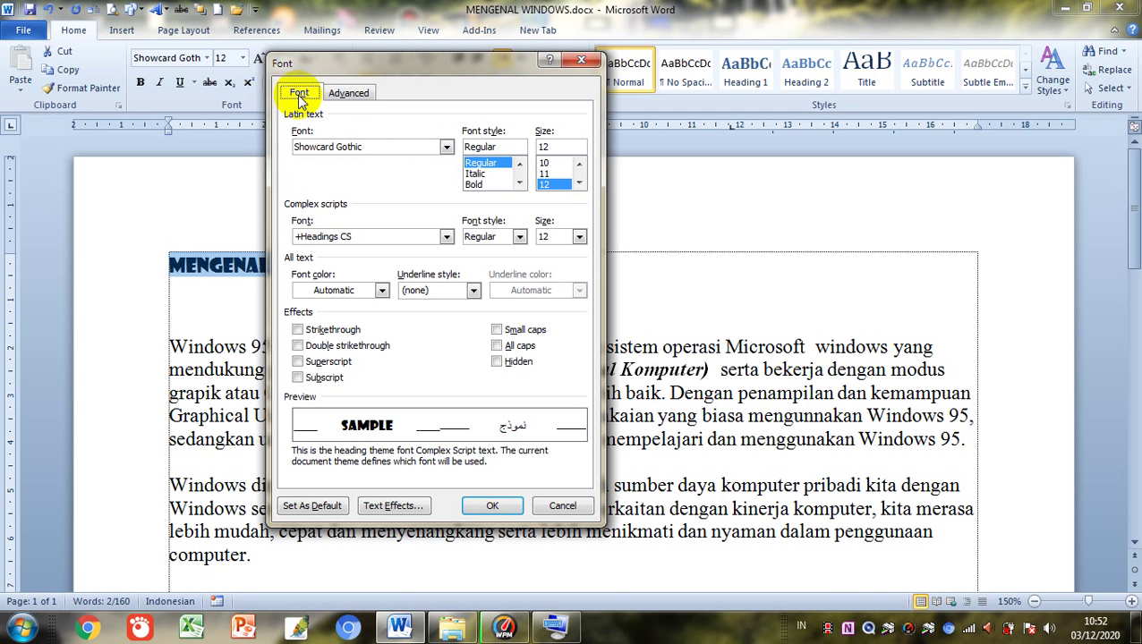
pyautogui.click(446, 147)
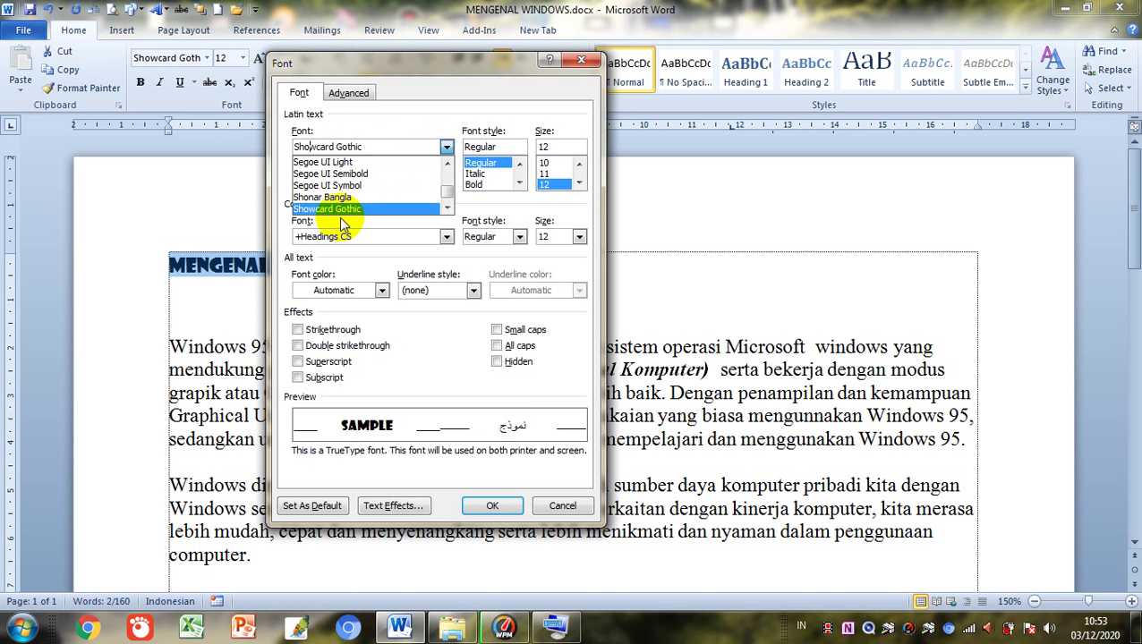
pyautogui.click(446, 208)
pyautogui.click(447, 208)
pyautogui.click(447, 208)
pyautogui.click(447, 208)
pyautogui.click(446, 209)
pyautogui.click(446, 209)
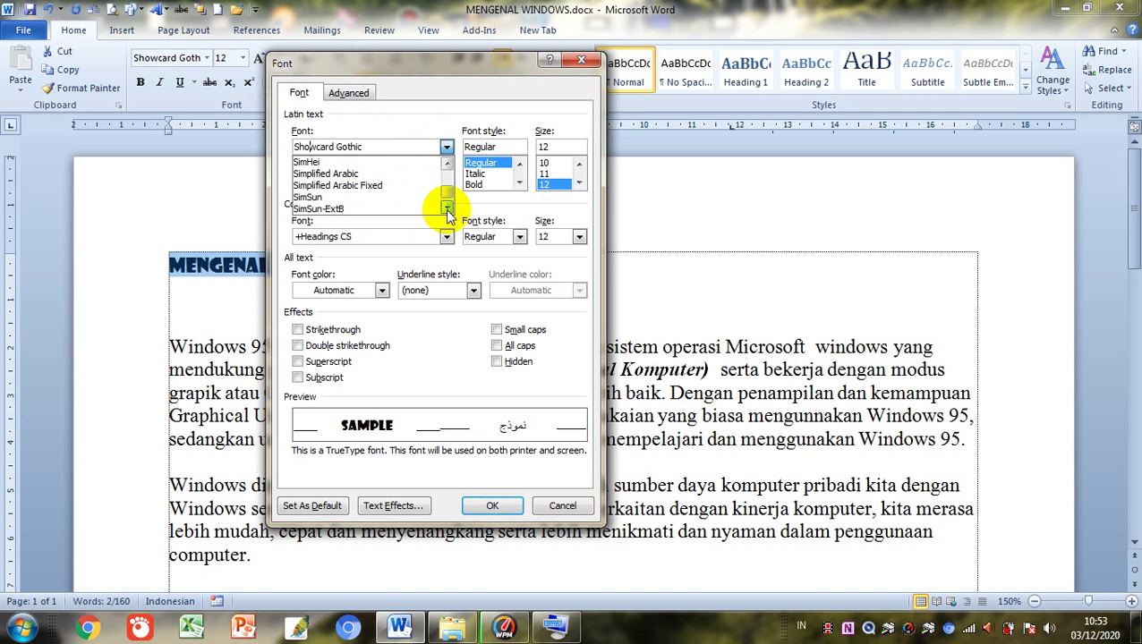
pyautogui.click(446, 208)
pyautogui.click(447, 209)
pyautogui.click(447, 209)
pyautogui.click(446, 208)
pyautogui.click(446, 208)
pyautogui.click(446, 209)
pyautogui.click(447, 209)
pyautogui.click(446, 209)
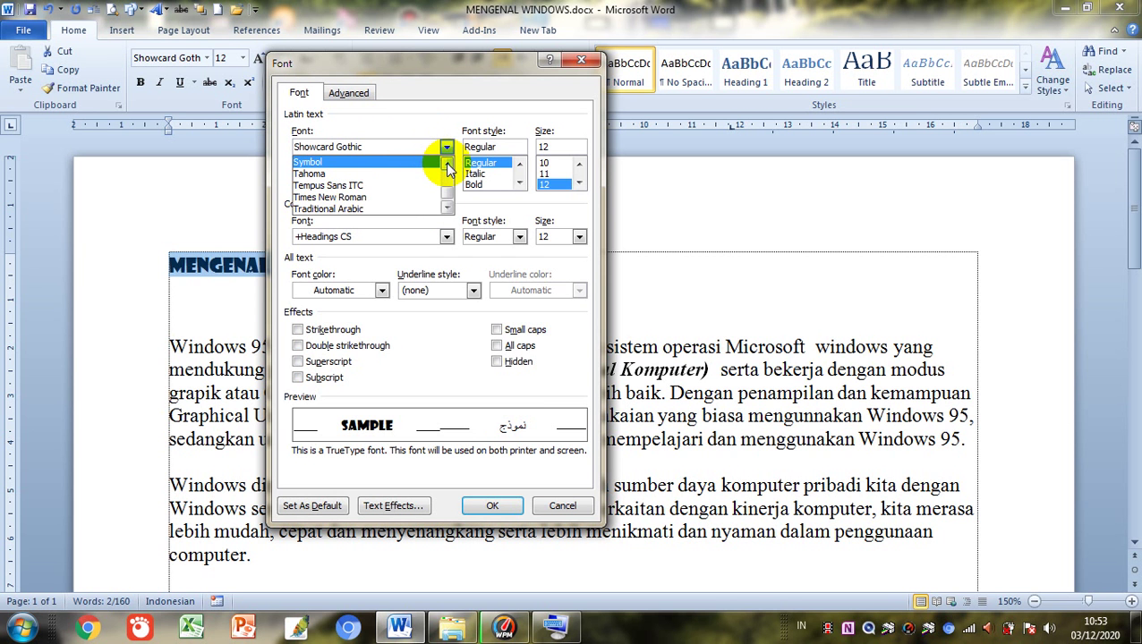
pyautogui.click(448, 167)
pyautogui.click(447, 167)
pyautogui.click(447, 166)
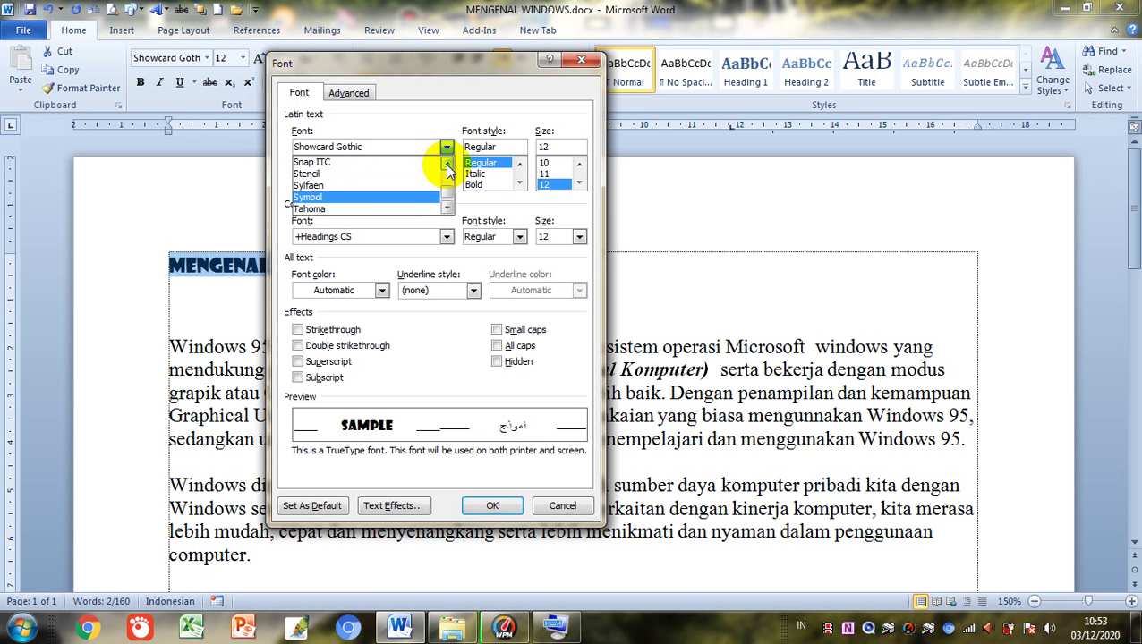
pyautogui.click(447, 166)
pyautogui.click(448, 167)
pyautogui.click(448, 167)
pyautogui.click(447, 166)
pyautogui.click(447, 167)
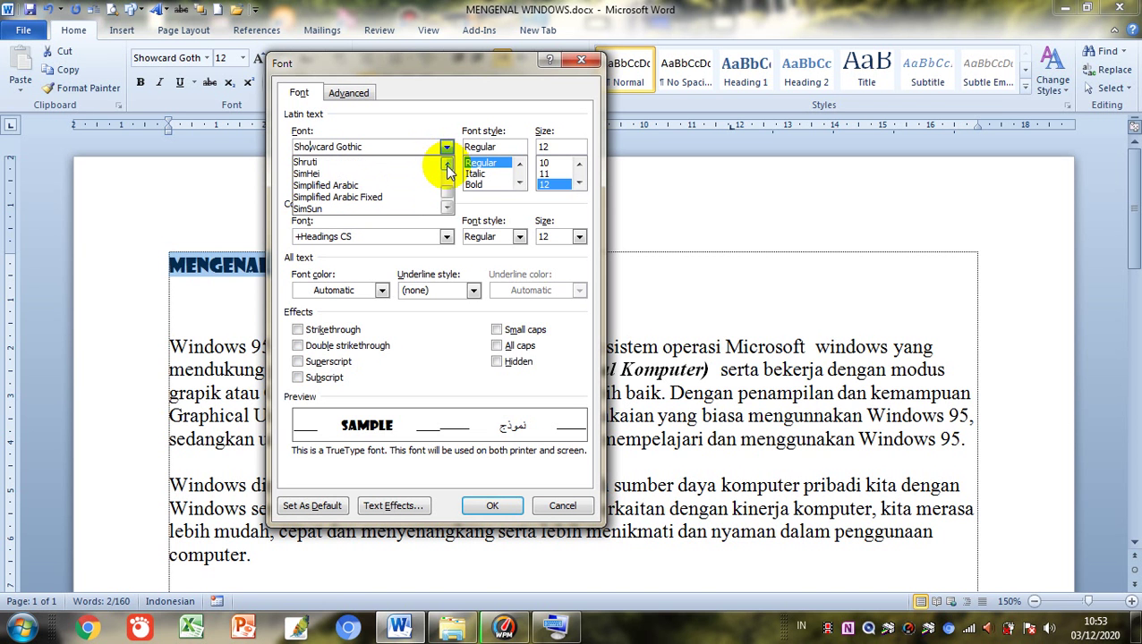
pyautogui.moveTo(450, 192); pyautogui.dragTo(452, 202)
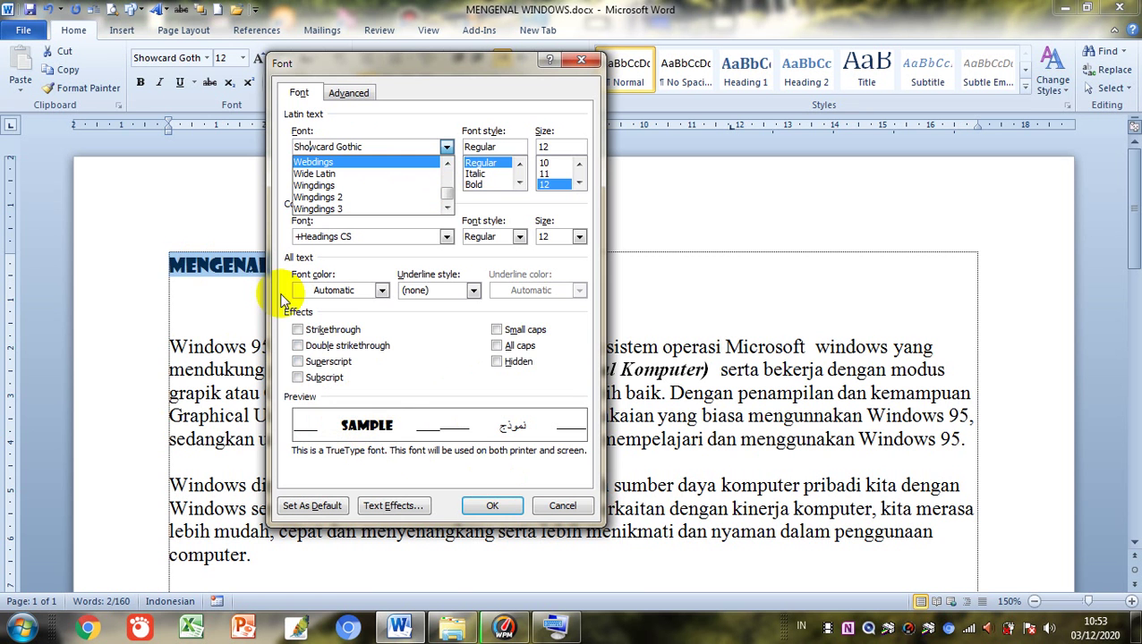
pyautogui.click(500, 505)
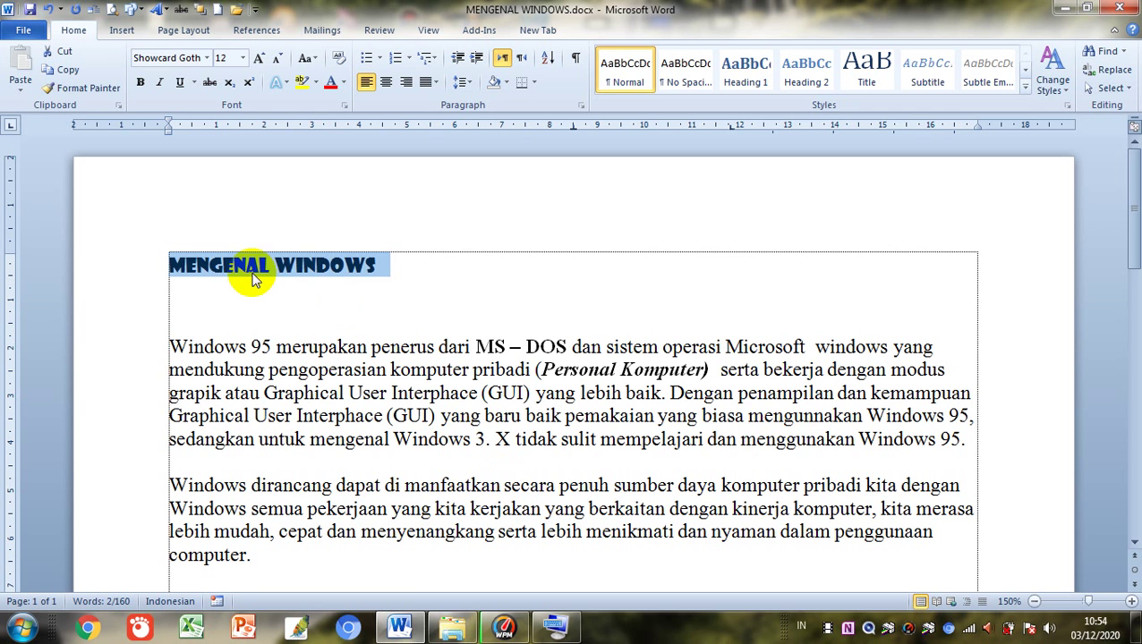
# Deselect the title and practise selecting its text from the keyboard, word by word from the start and back from the line's end
pyautogui.click(200, 293)
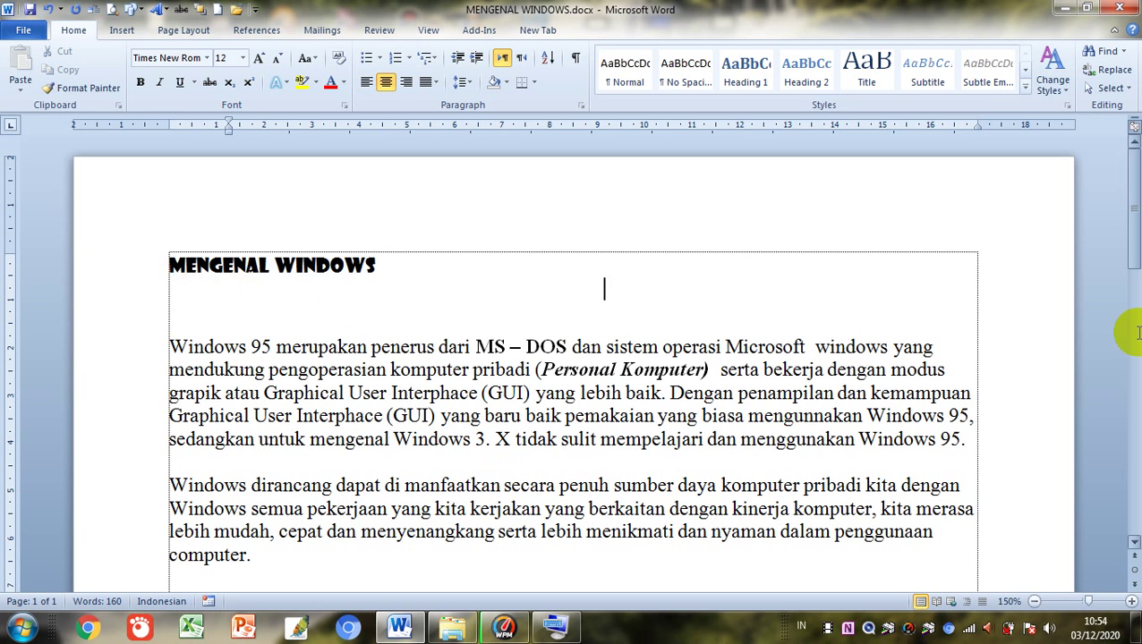
pyautogui.moveTo(195, 265); pyautogui.dragTo(170, 263)
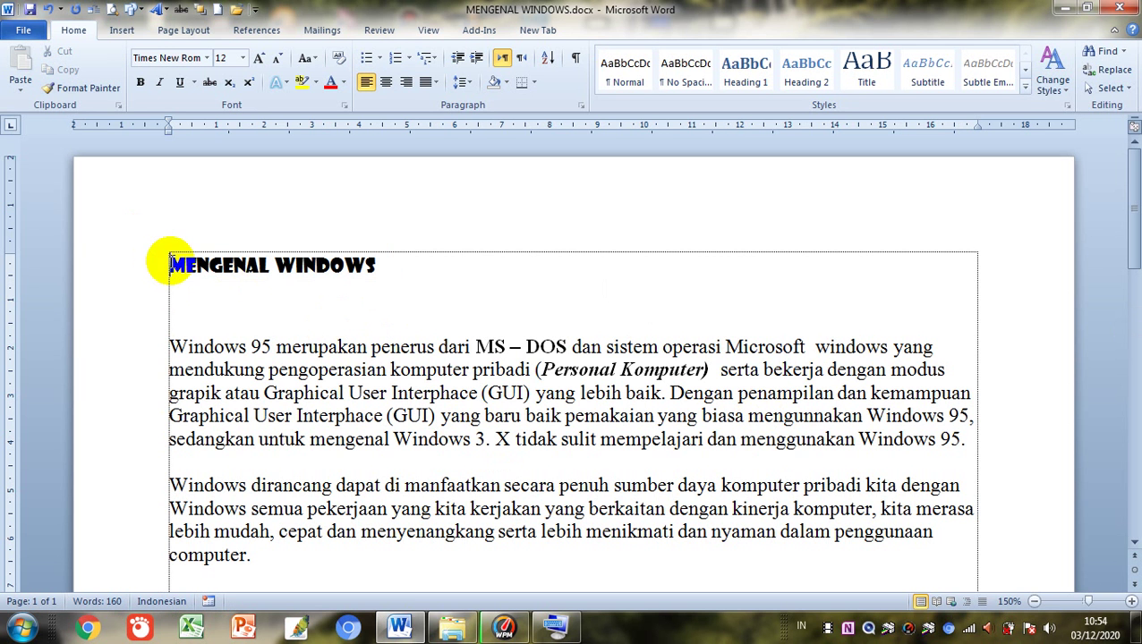
pyautogui.click(170, 263)
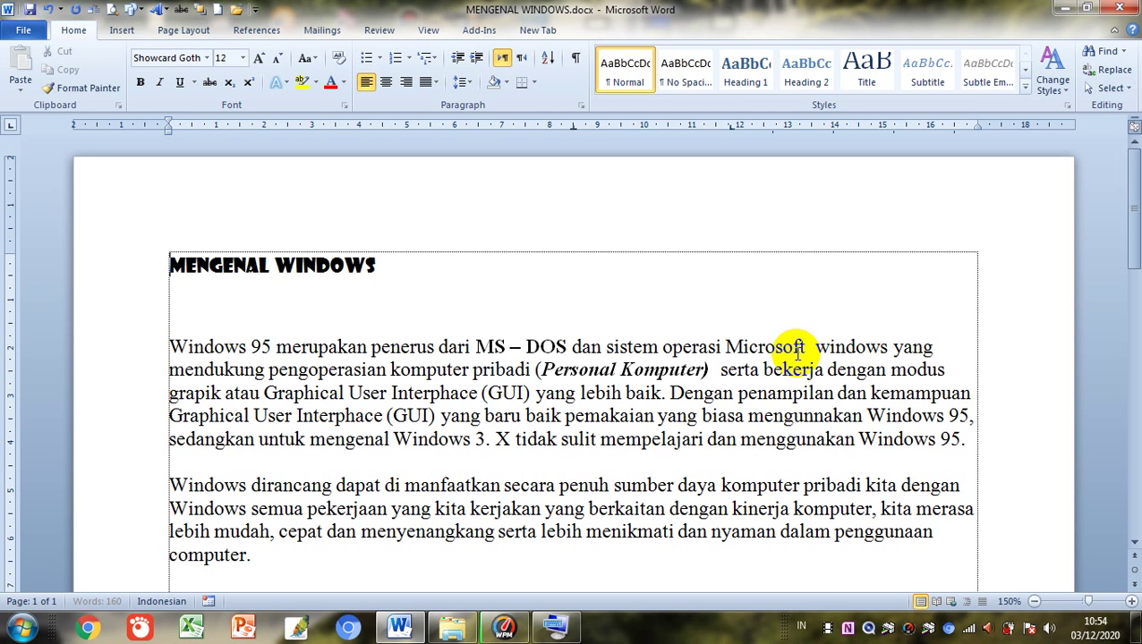
pyautogui.hotkey('ctrl', 'shift', 'Right')
pyautogui.hotkey('ctrl', 'shift', 'Right')
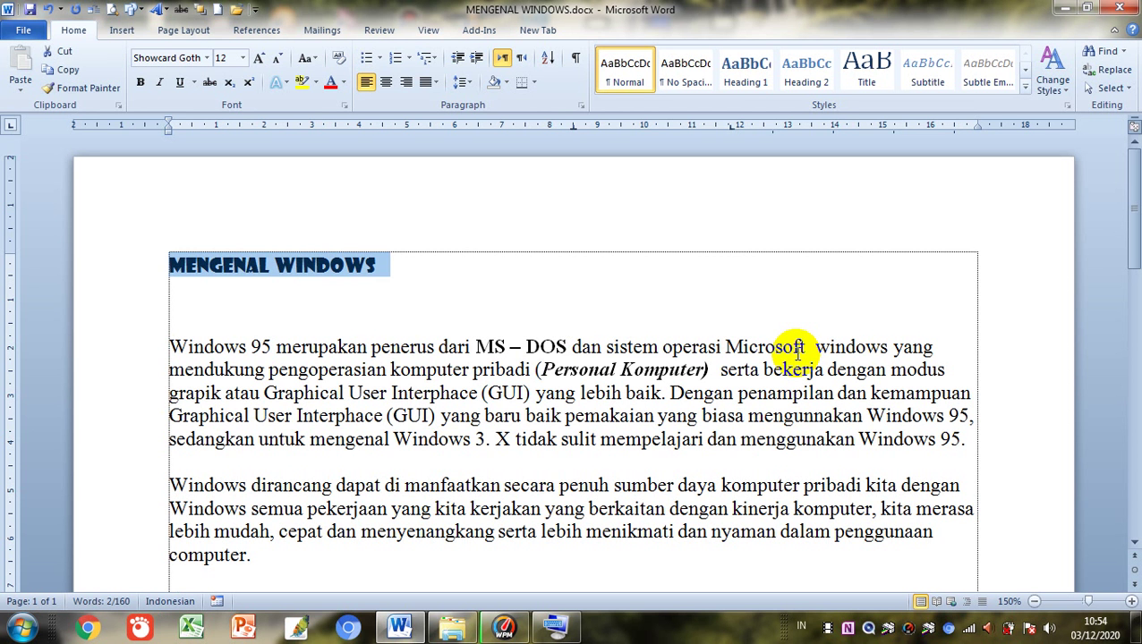
pyautogui.press('Right')
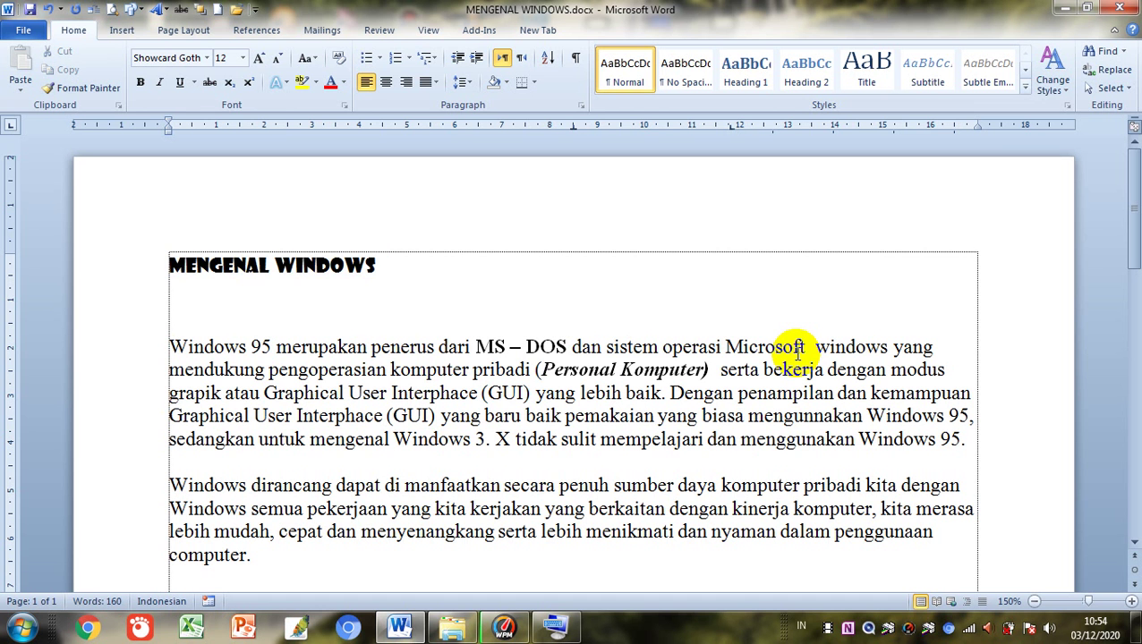
pyautogui.hotkey('shift', 'Home')
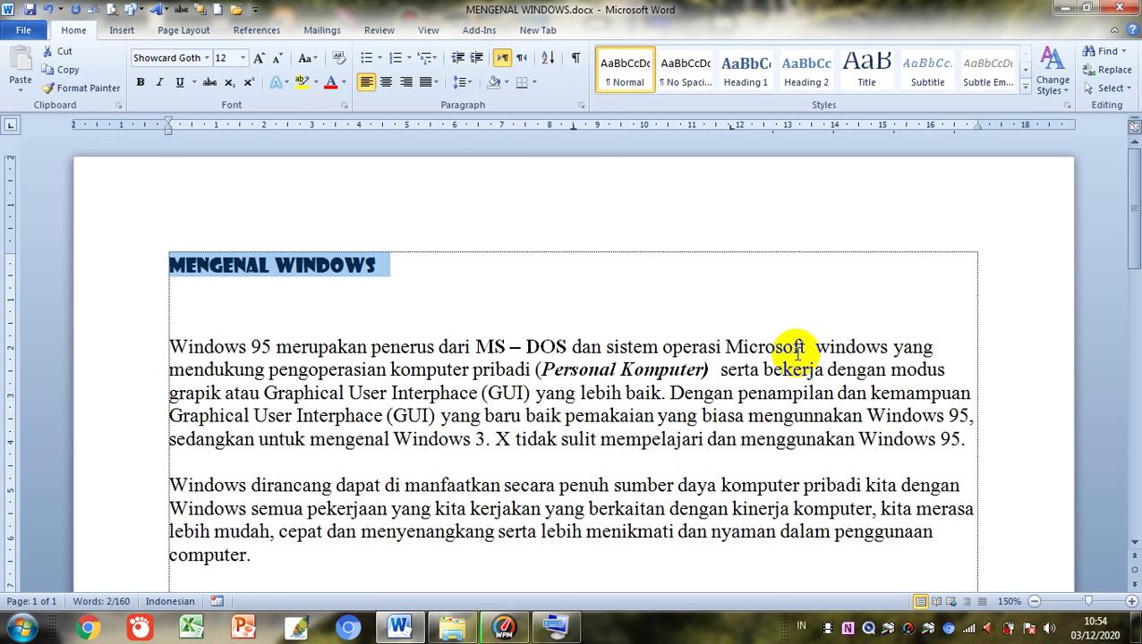
# Open the Font dialog for the selected title, close it and open it again
pyautogui.hotkey('ctrl', 'd')
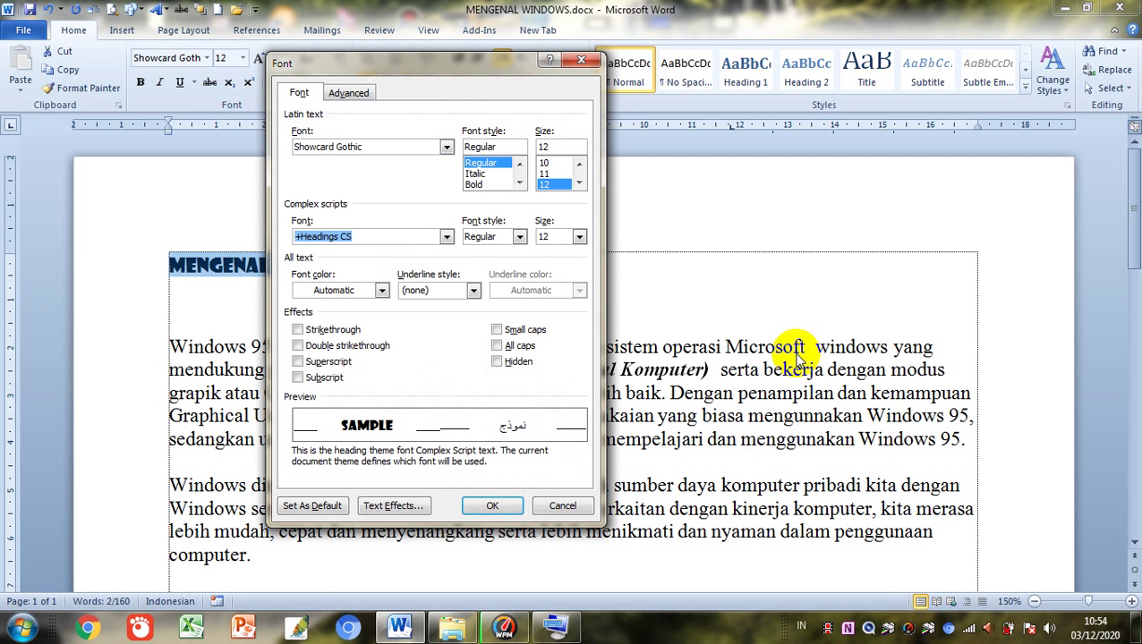
pyautogui.press('Escape')
pyautogui.press('Return')
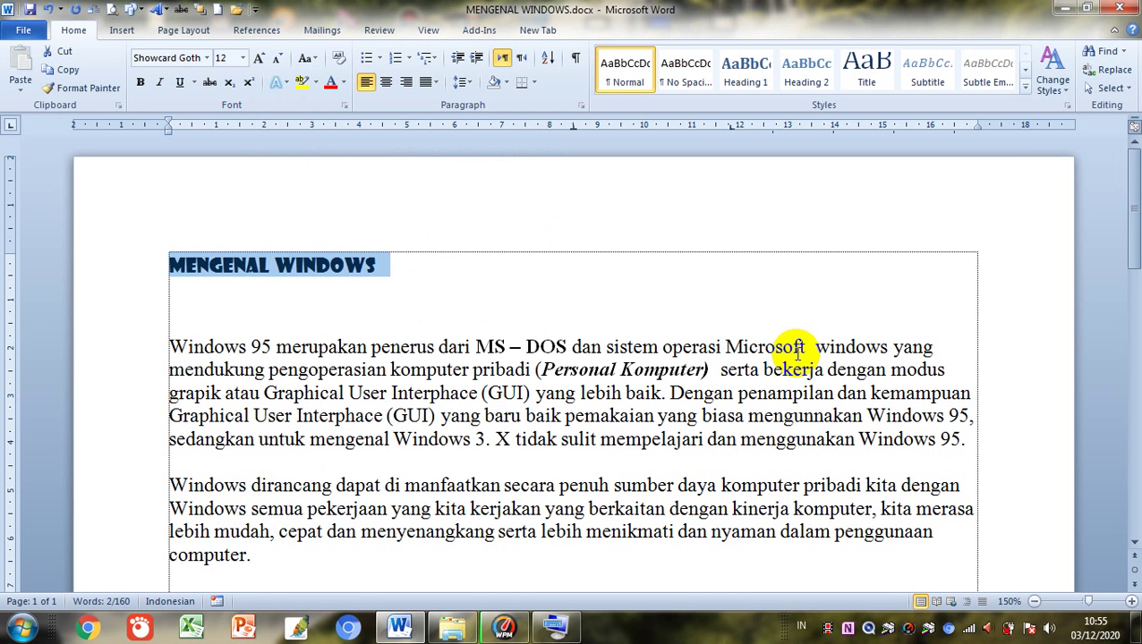
pyautogui.hotkey('ctrl', 'd')
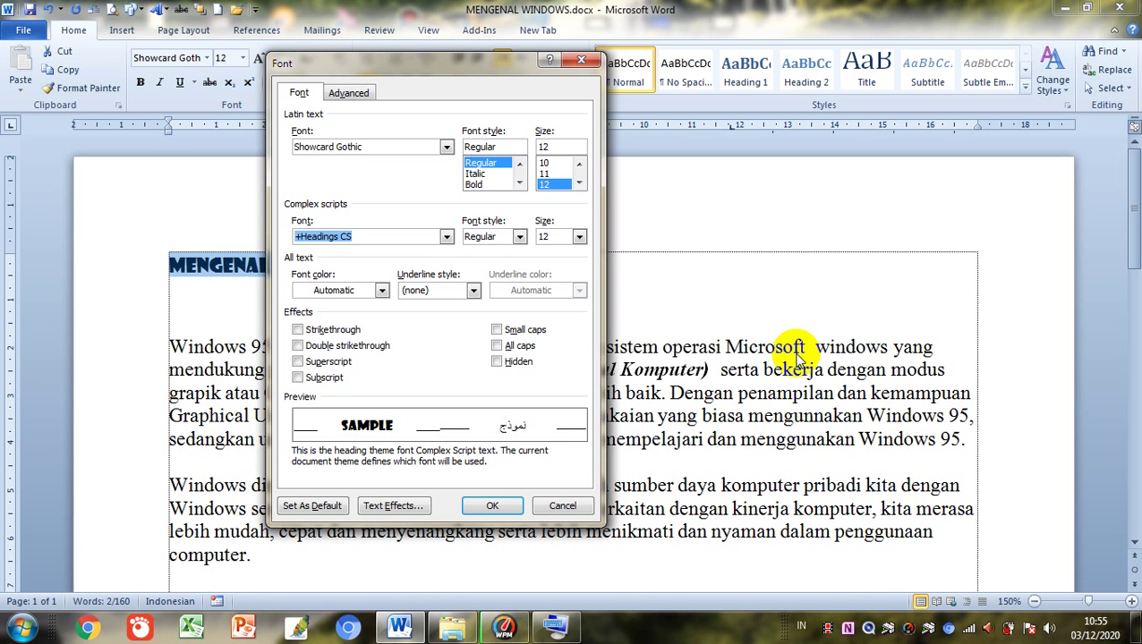
# Launch the Windows On-Screen Keyboard by searching for OSK and place it clear of the Font dialog
pyautogui.click(29, 632)
pyautogui.click(92, 587)
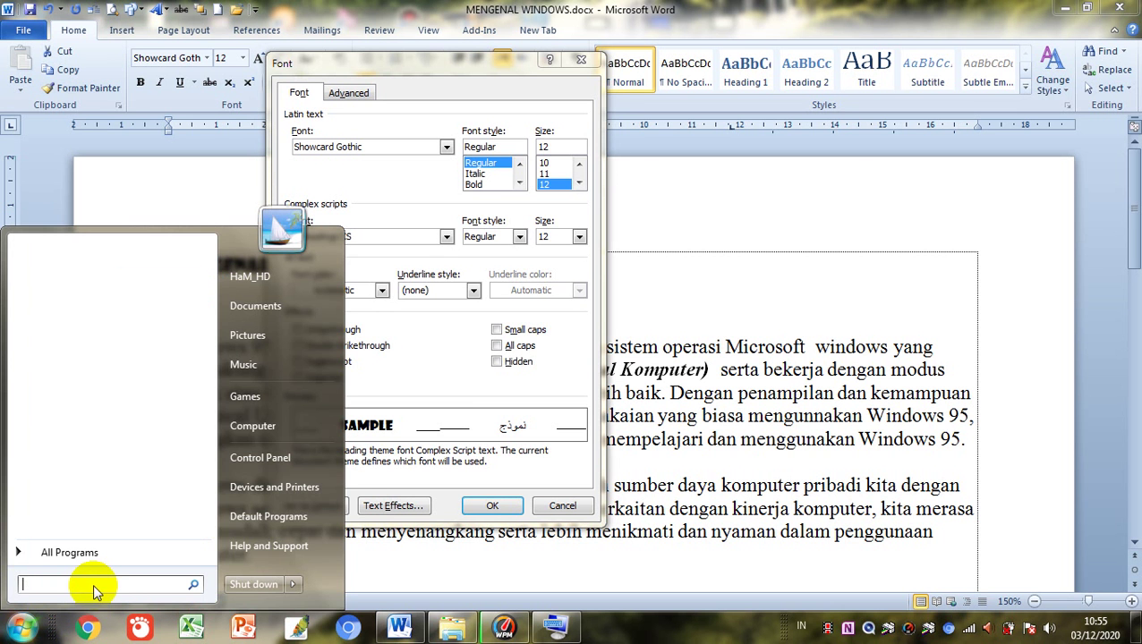
pyautogui.write('OSK')
pyautogui.press('Return')
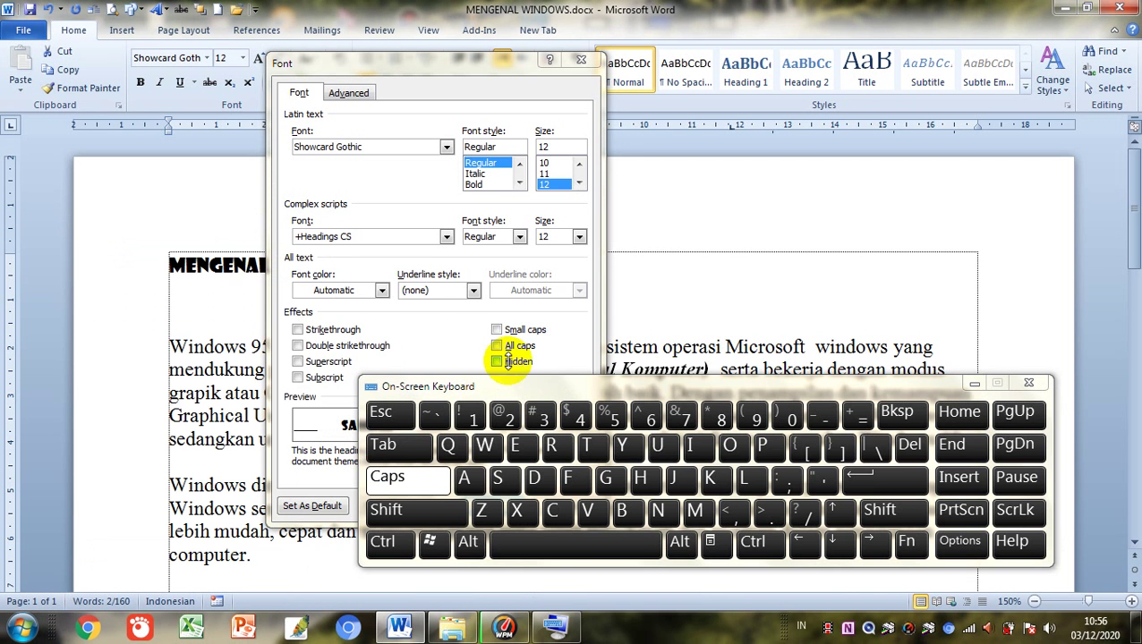
pyautogui.moveTo(675, 386); pyautogui.dragTo(956, 345)
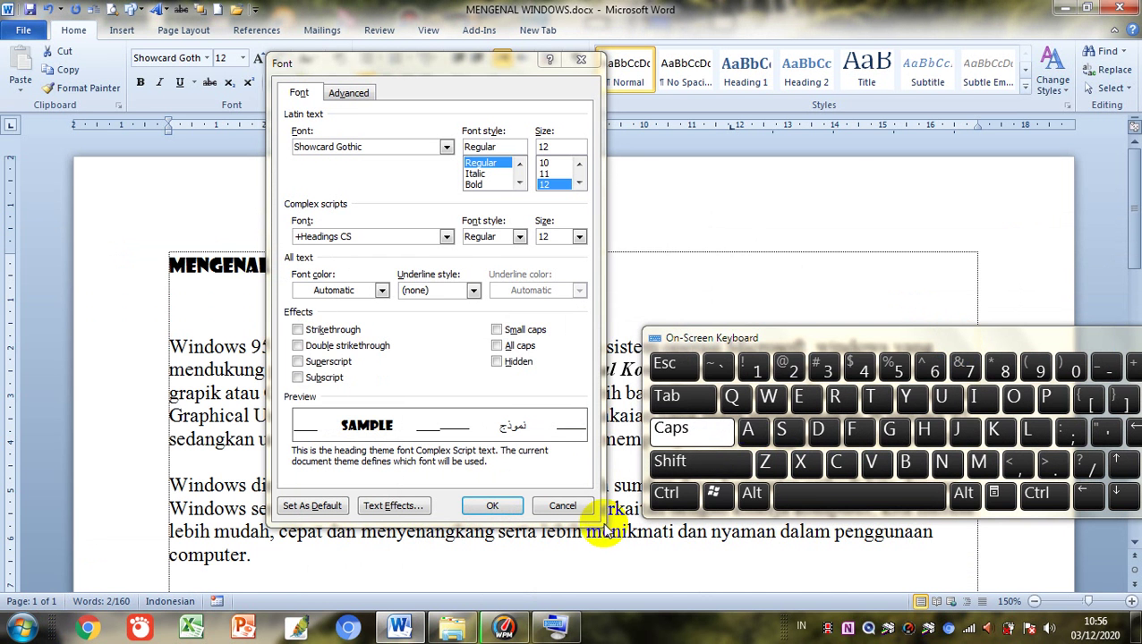
# Use Alt access keys on the On-Screen Keyboard to bring focus to the Font dialog's Latin text font field
pyautogui.click(752, 500)
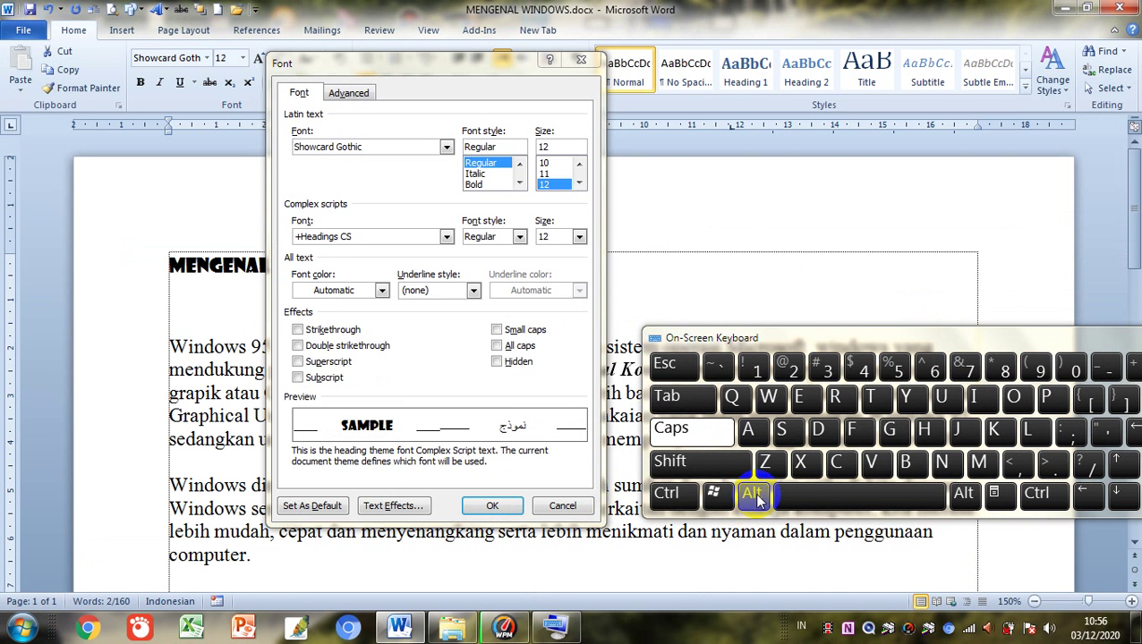
pyautogui.click(754, 501)
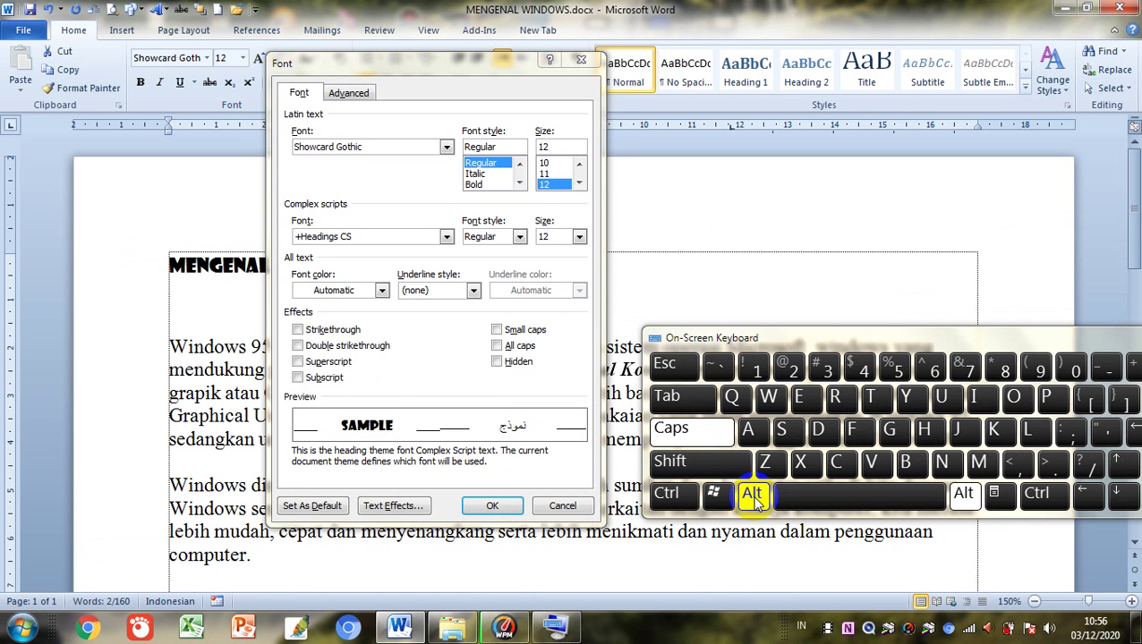
pyautogui.click(859, 432)
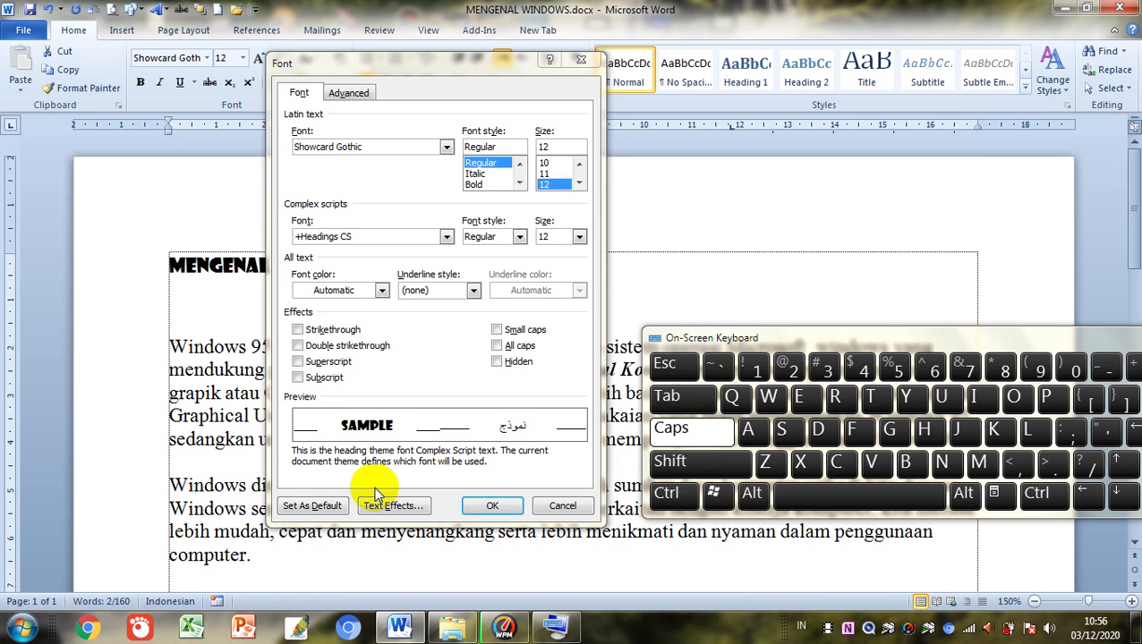
pyautogui.click(424, 392)
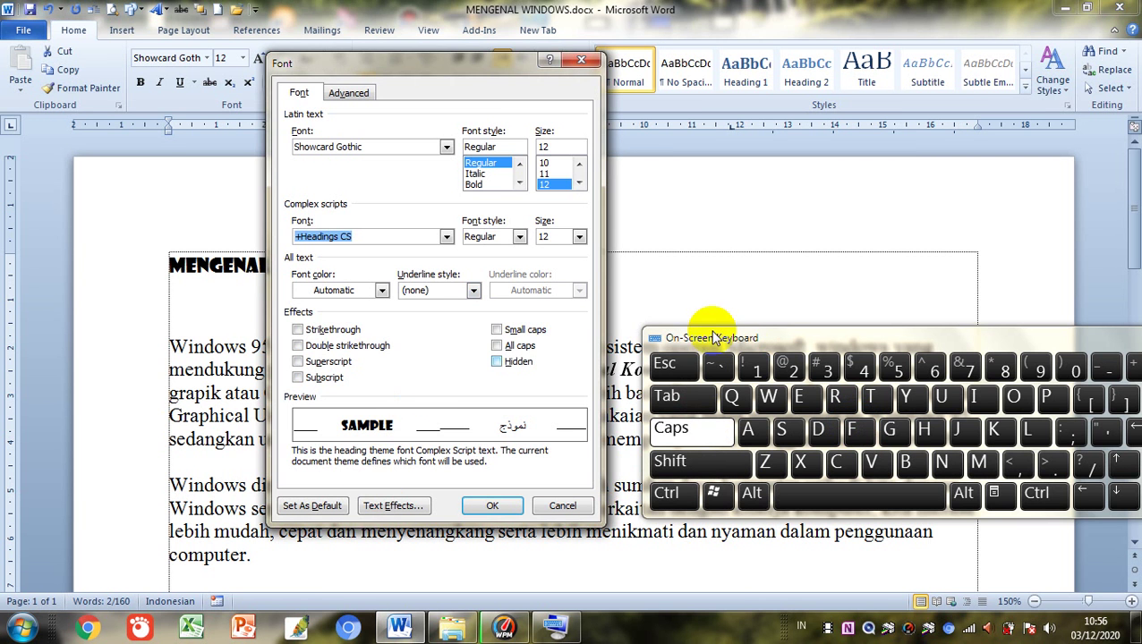
pyautogui.click(752, 498)
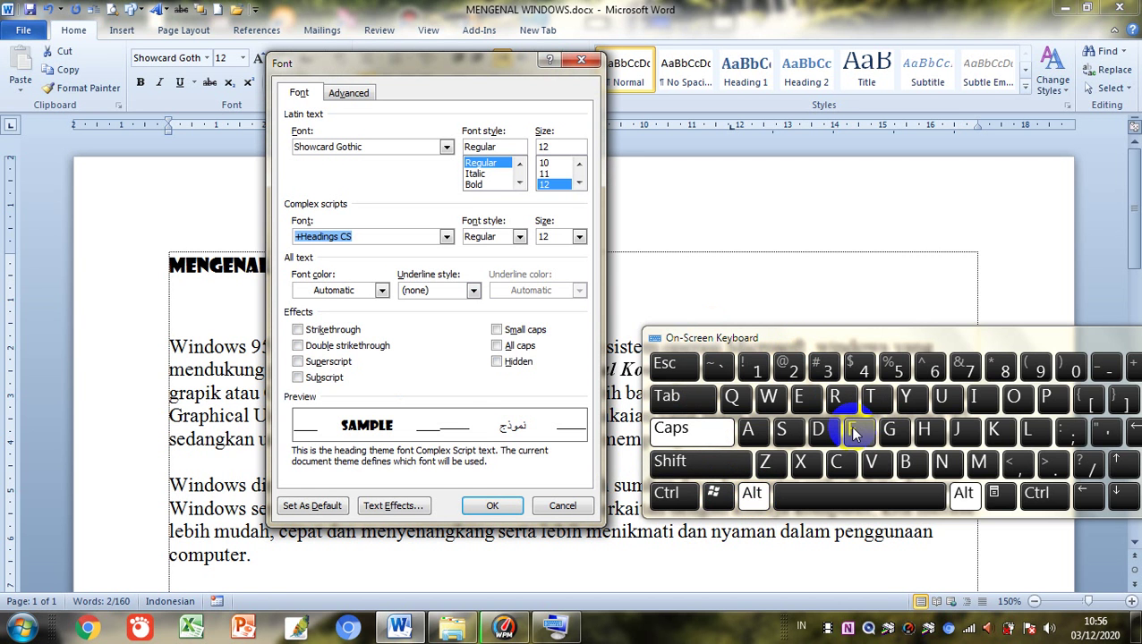
pyautogui.click(855, 432)
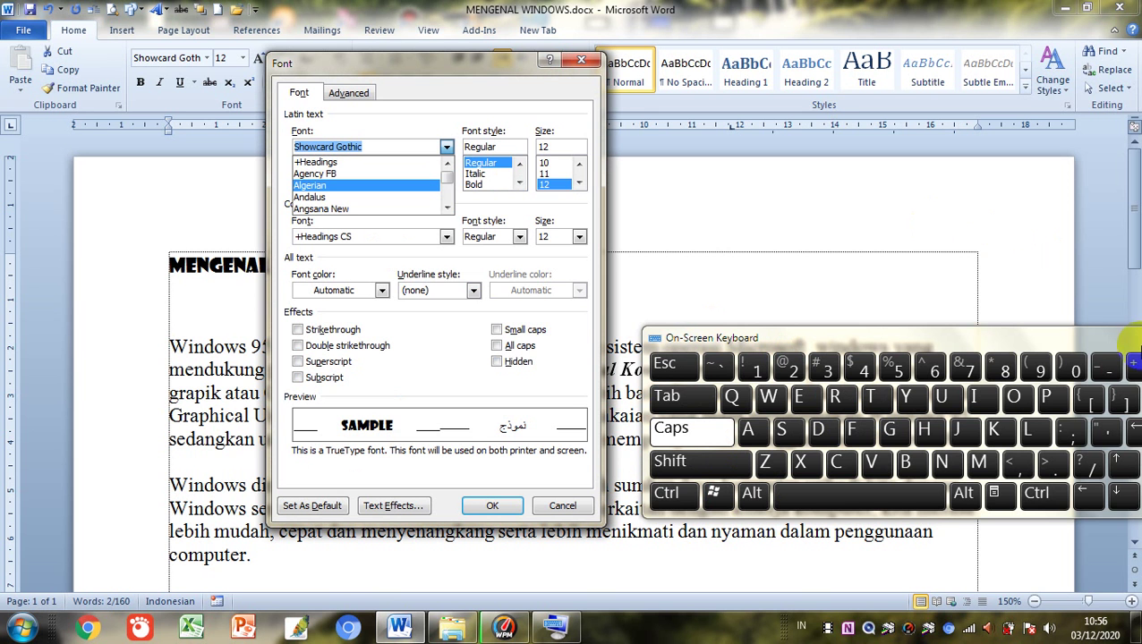
# Step through the Latin text fonts from Showcard Gothic with the On-Screen Keyboard's arrow keys and select Vivaldi
pyautogui.click(1119, 498)
pyautogui.click(1120, 498)
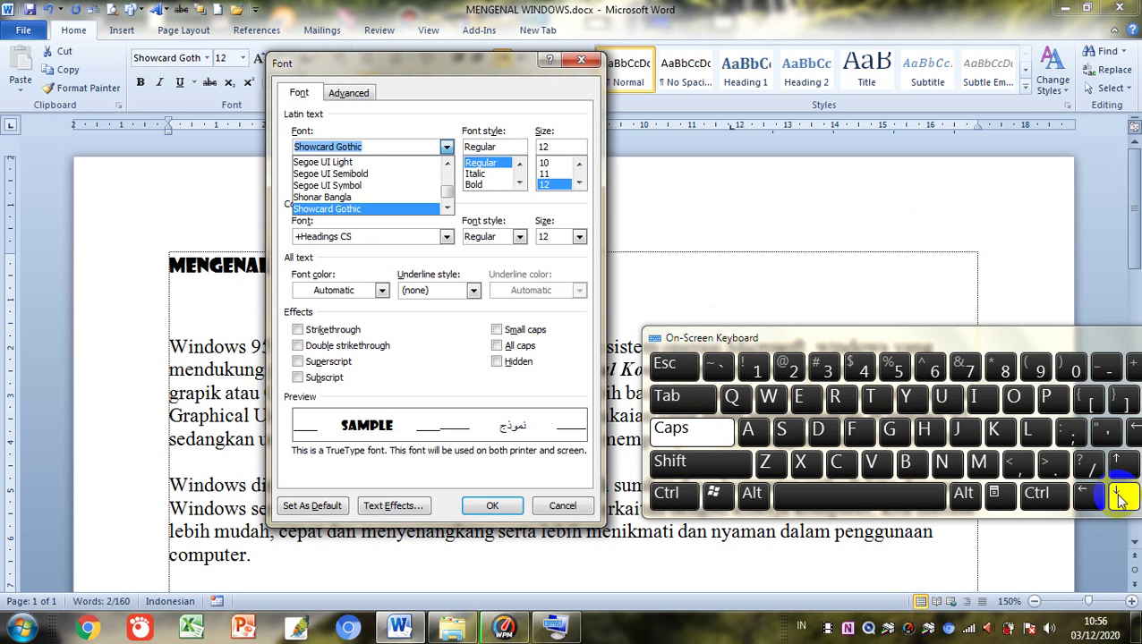
pyautogui.click(1120, 499)
pyautogui.click(1119, 498)
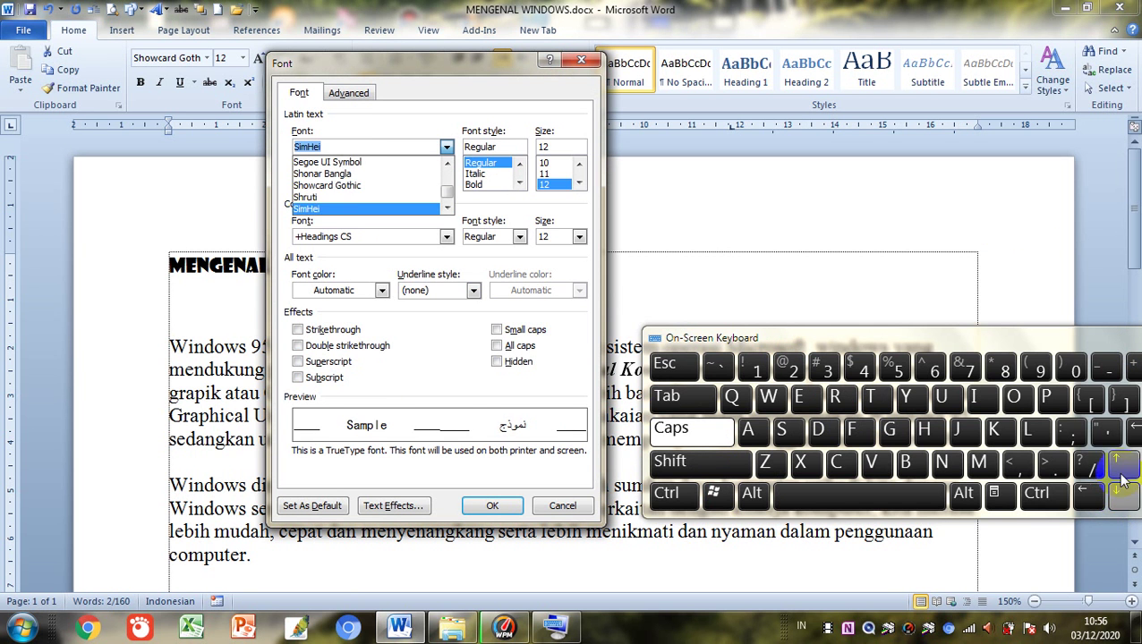
pyautogui.click(1114, 463)
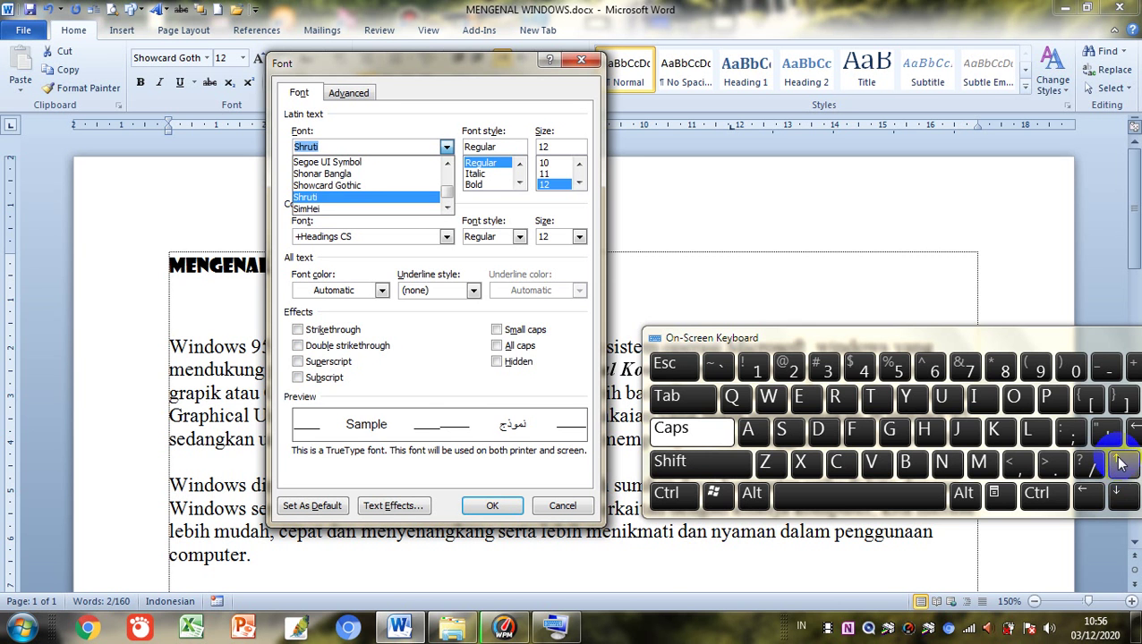
pyautogui.click(1107, 464)
pyautogui.click(1119, 499)
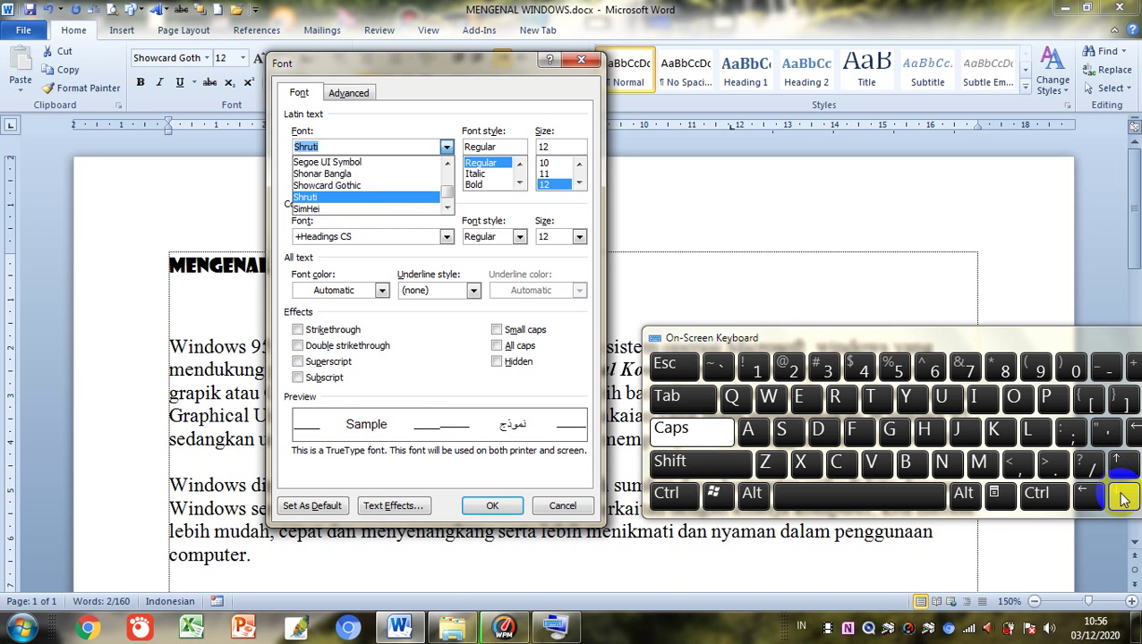
pyautogui.click(1119, 499)
pyautogui.click(1119, 498)
pyautogui.click(1120, 499)
pyautogui.click(1119, 499)
pyautogui.click(1119, 498)
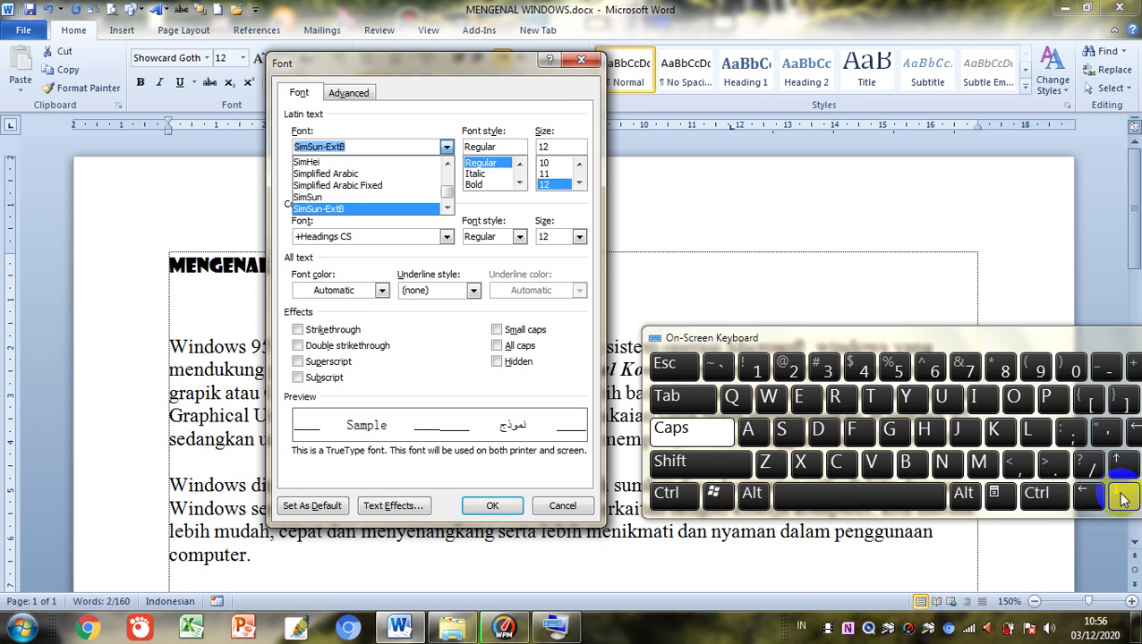
pyautogui.click(1119, 498)
pyautogui.click(1119, 499)
pyautogui.click(1120, 499)
pyautogui.click(1120, 499)
pyautogui.click(1119, 498)
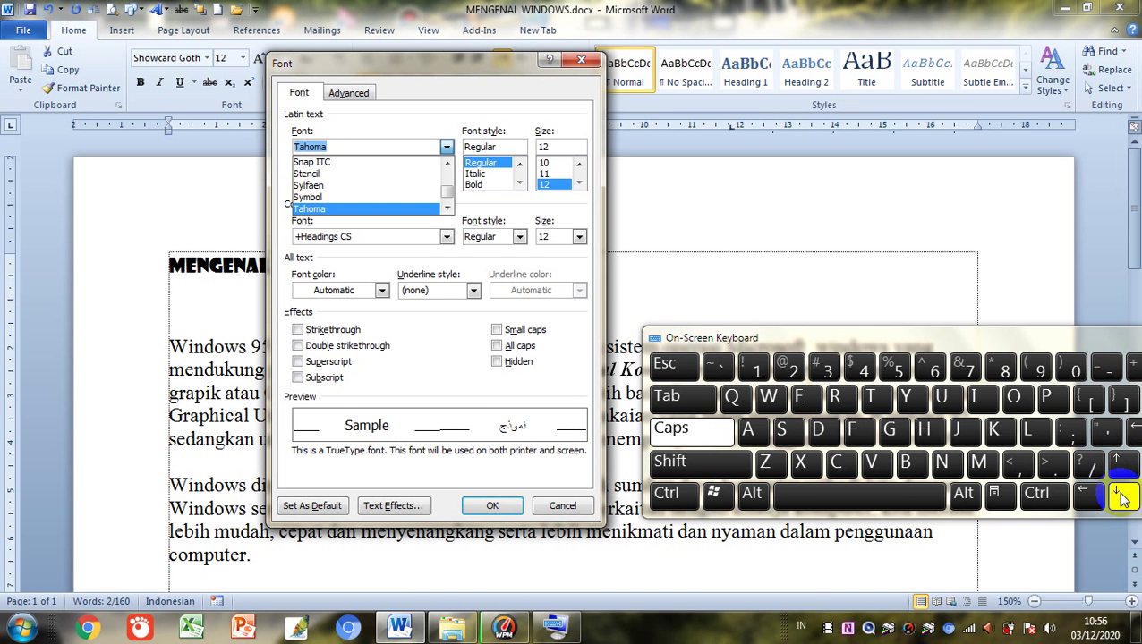
pyautogui.click(1119, 499)
pyautogui.click(1120, 498)
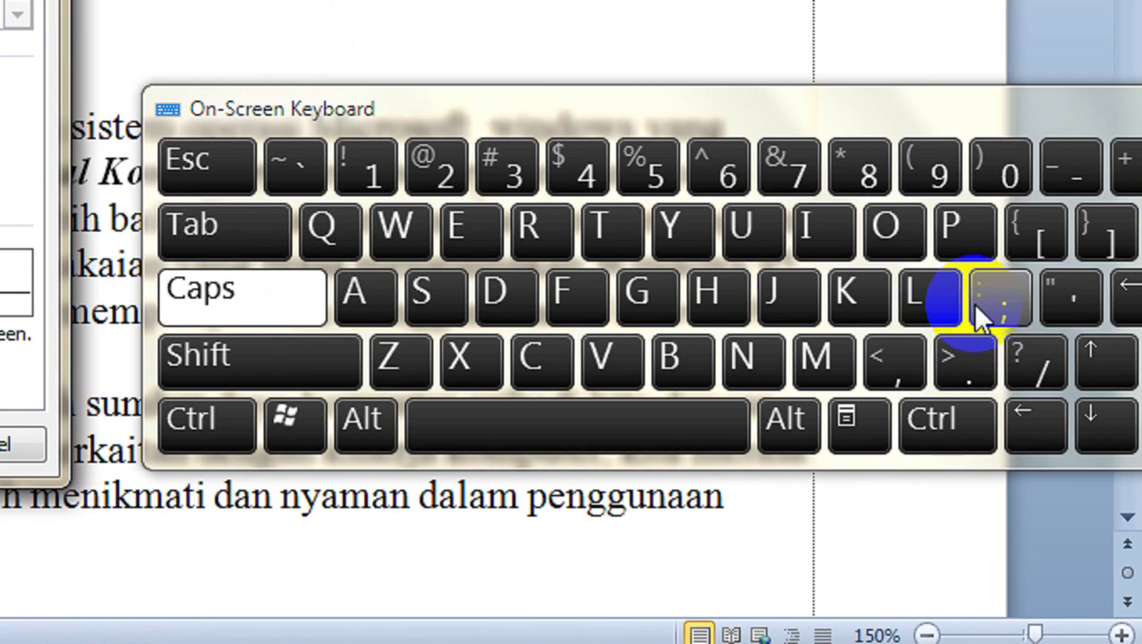
pyautogui.click(1083, 433)
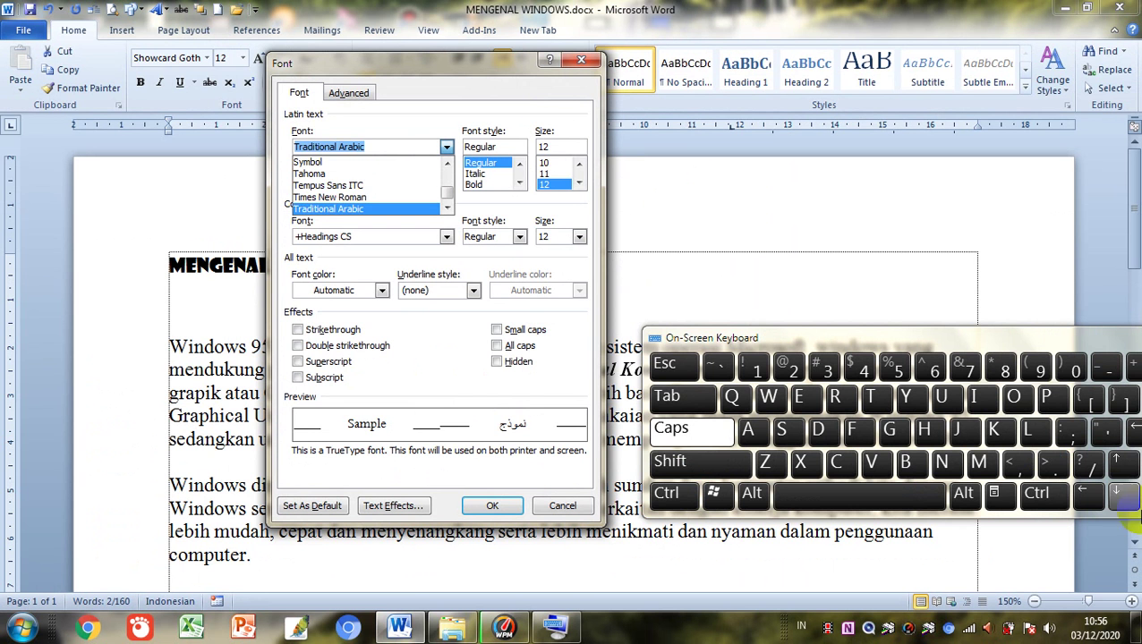
pyautogui.click(1118, 500)
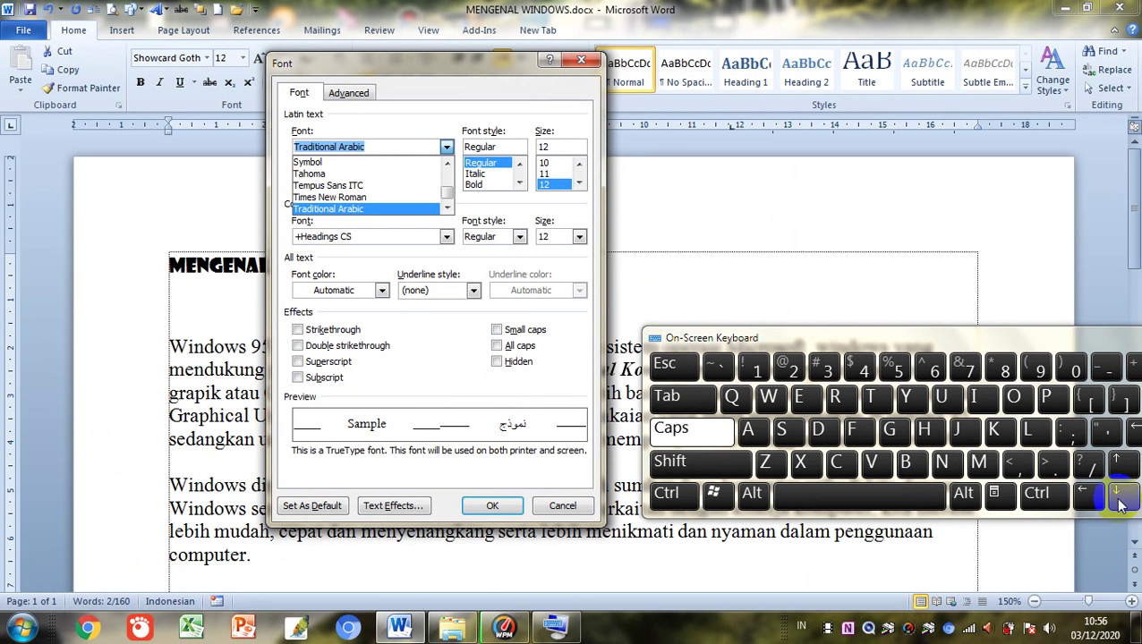
pyautogui.click(1118, 501)
pyautogui.click(1119, 500)
pyautogui.click(1118, 500)
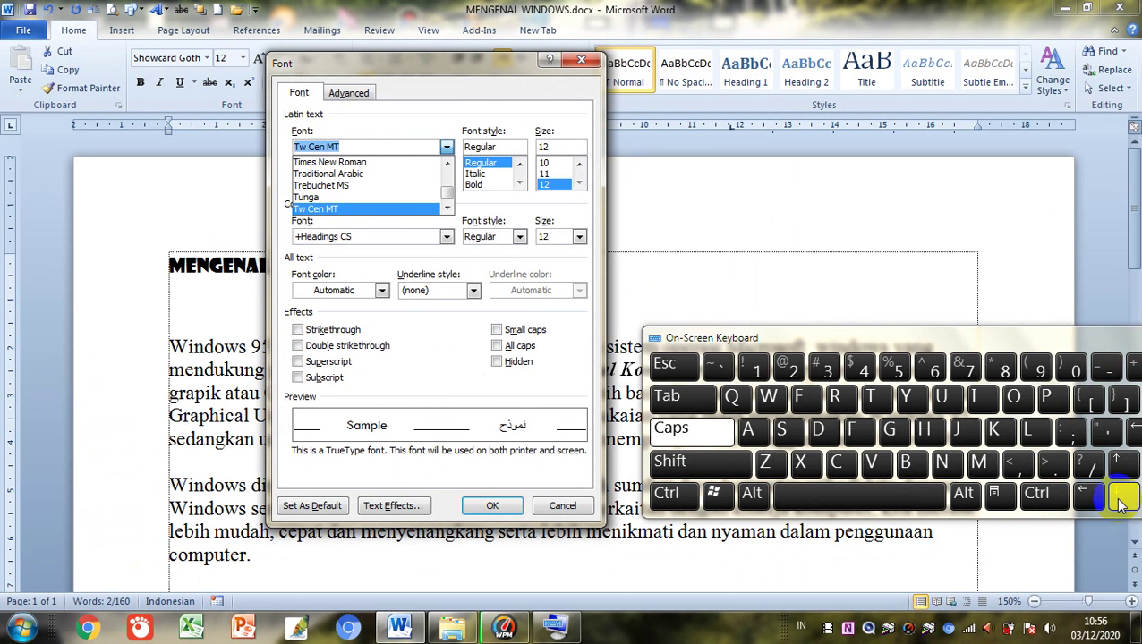
pyautogui.click(1118, 500)
pyautogui.click(1119, 501)
pyautogui.click(1119, 500)
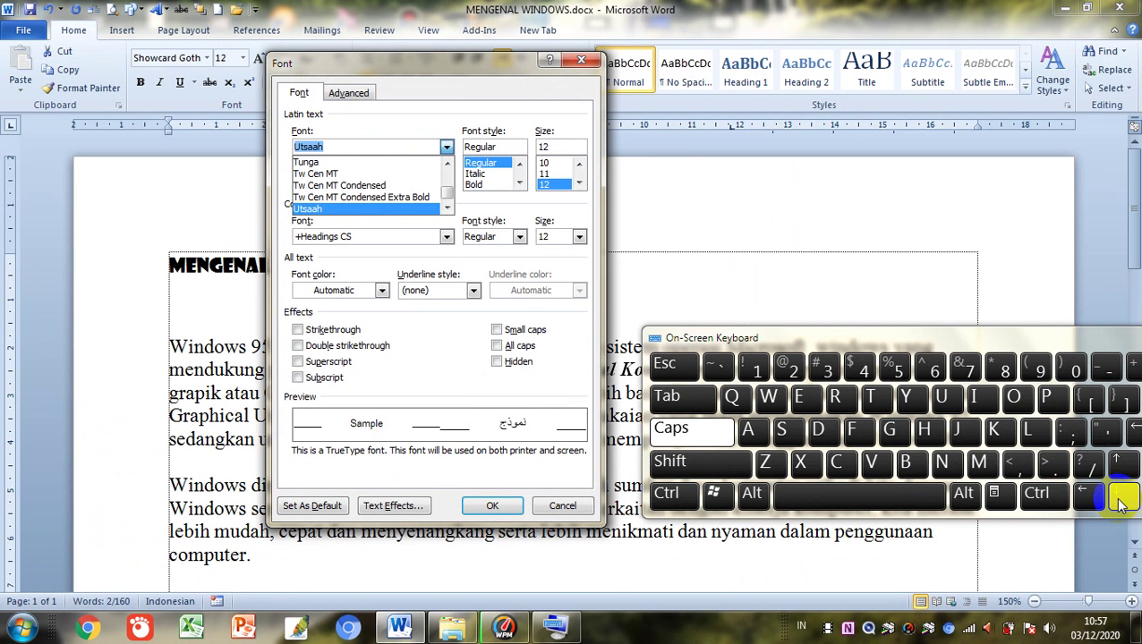
pyautogui.click(1118, 500)
pyautogui.click(1119, 501)
pyautogui.click(1118, 500)
pyautogui.click(1119, 500)
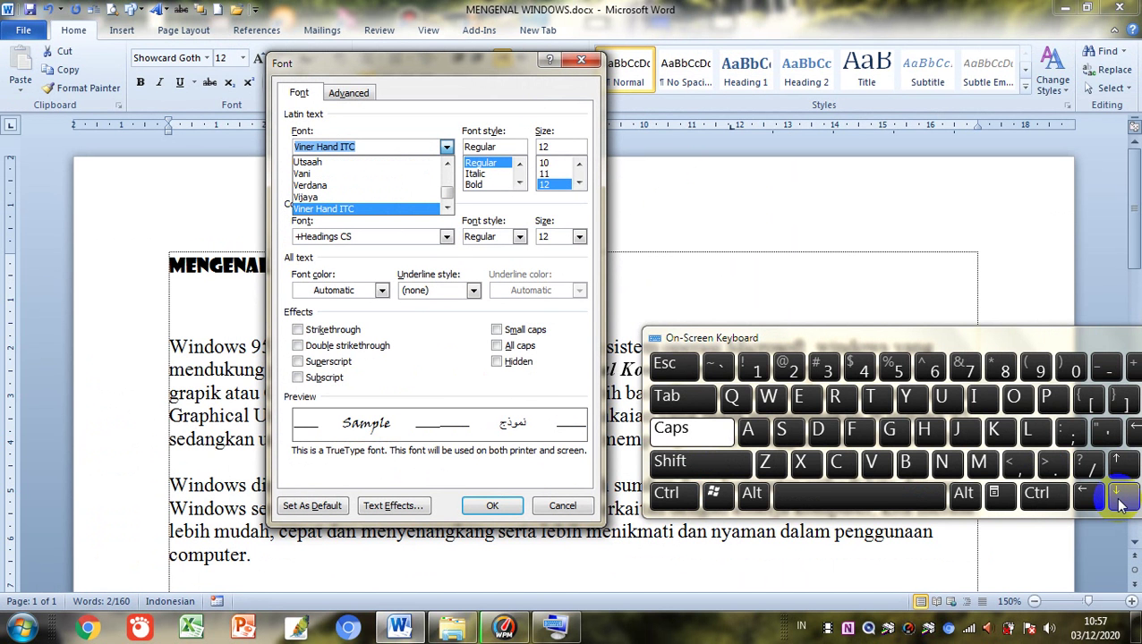
pyautogui.click(1119, 501)
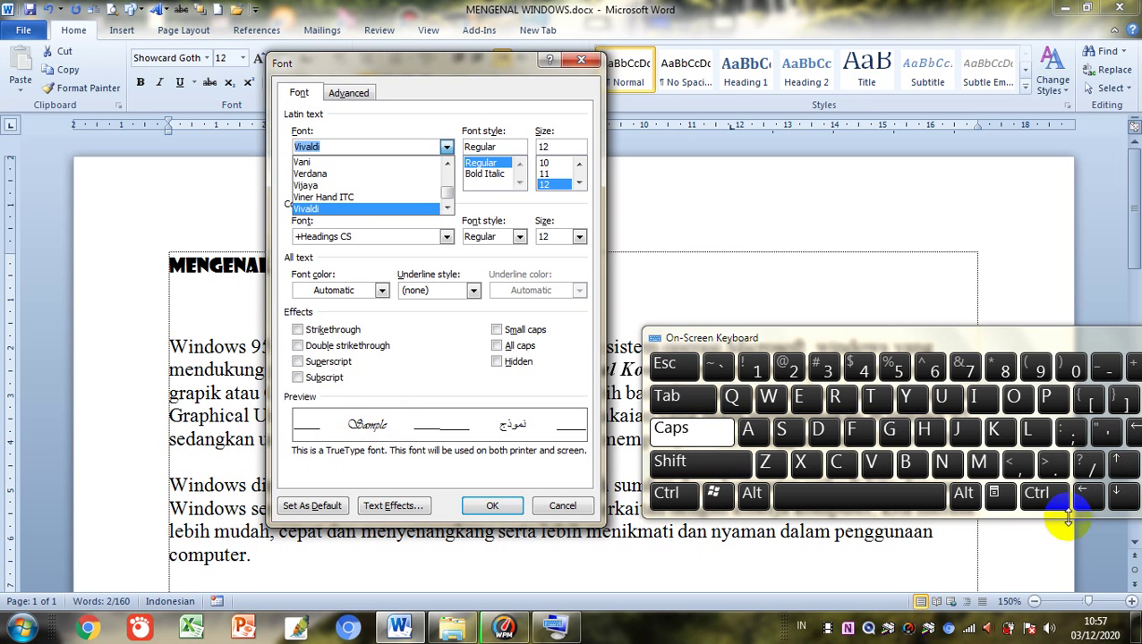
# Apply the chosen Vivaldi font to the title, with the On-Screen Keyboard fully in view and placed just below it
pyautogui.click(1013, 340)
pyautogui.moveTo(1014, 340); pyautogui.dragTo(765, 224)
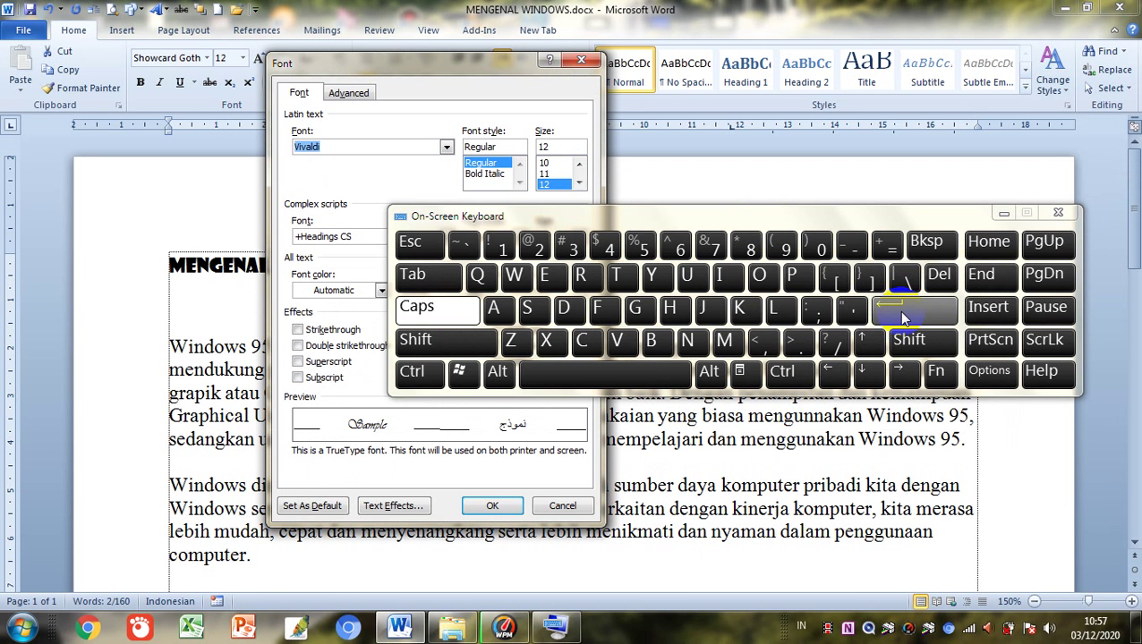
pyautogui.click(899, 310)
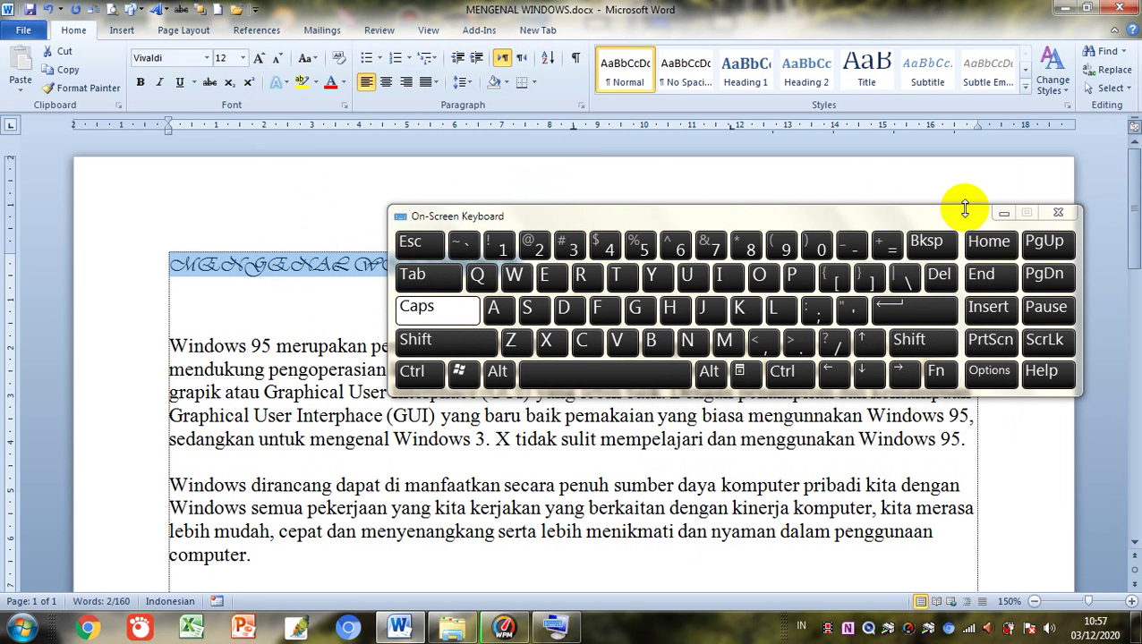
pyautogui.moveTo(948, 214); pyautogui.dragTo(933, 302)
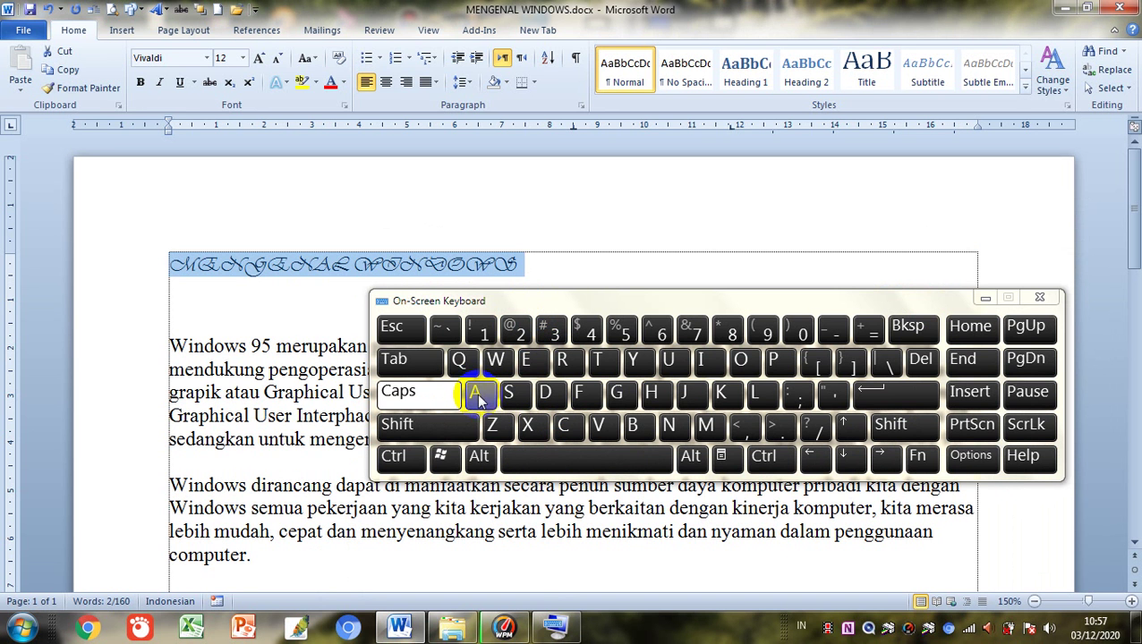
# Try to open the ribbon's font list for the selected title using key tips from the On-Screen Keyboard
pyautogui.click(480, 458)
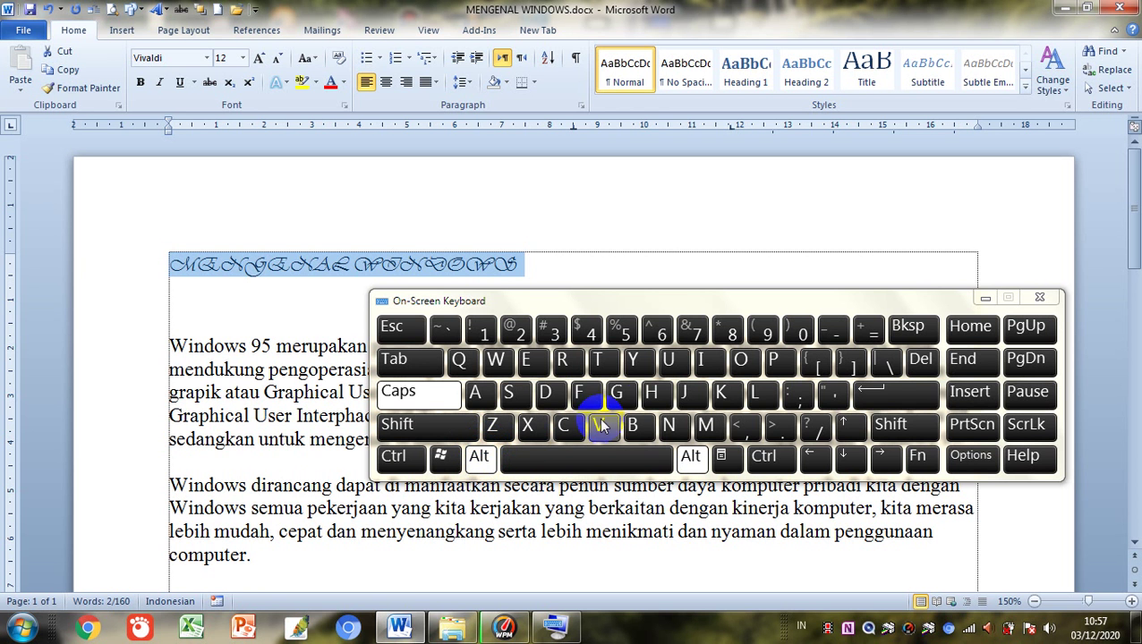
pyautogui.click(656, 396)
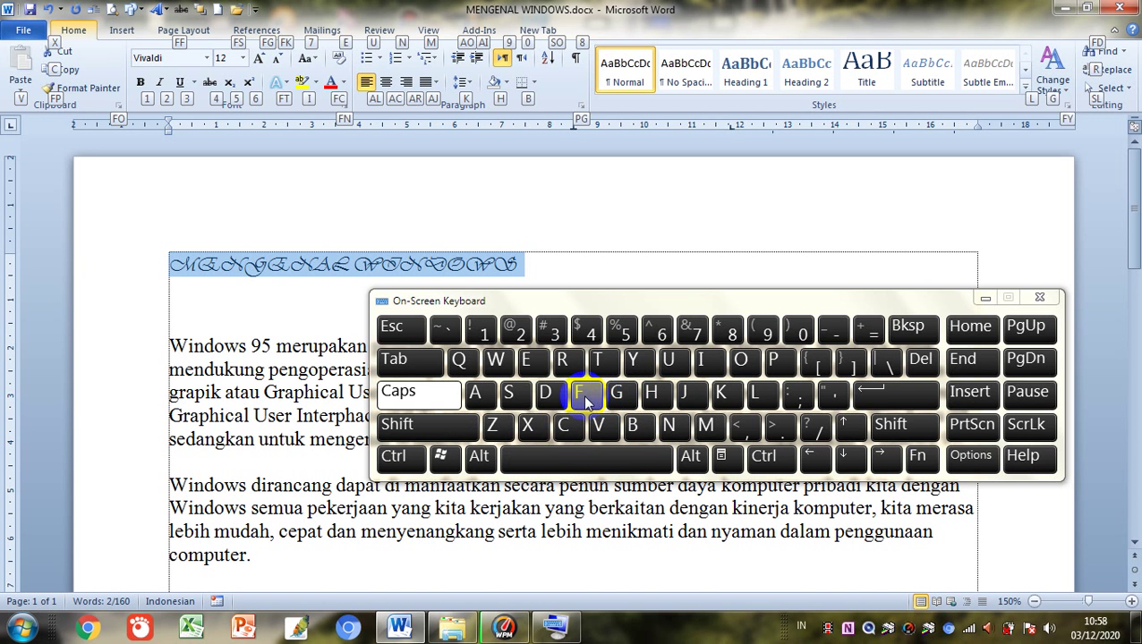
pyautogui.click(583, 395)
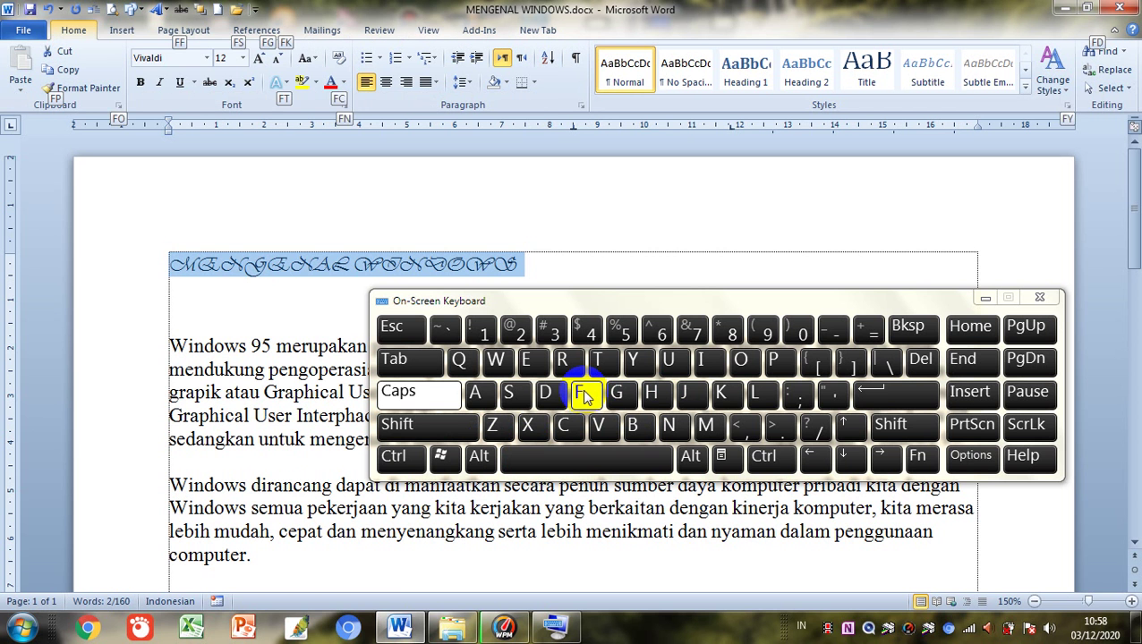
pyautogui.click(584, 394)
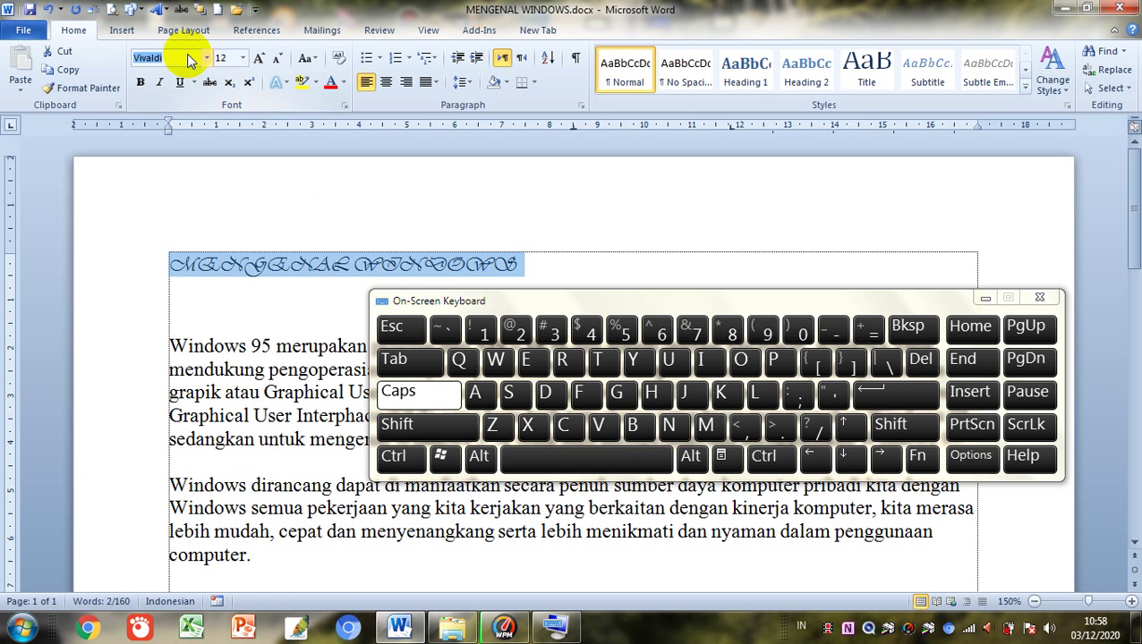
pyautogui.click(814, 394)
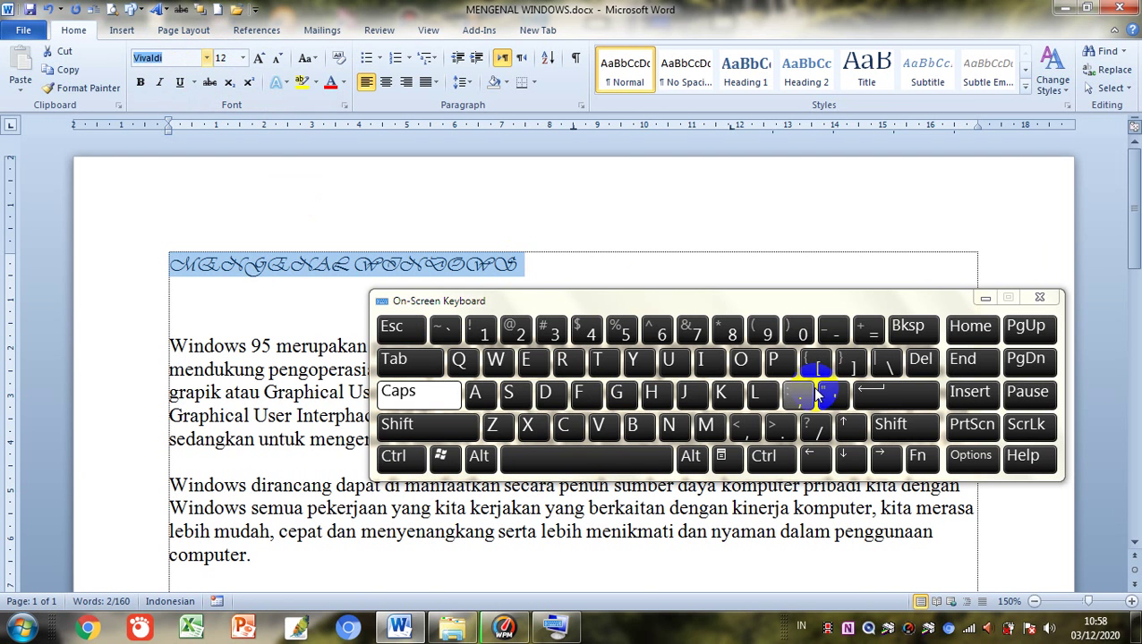
pyautogui.click(848, 459)
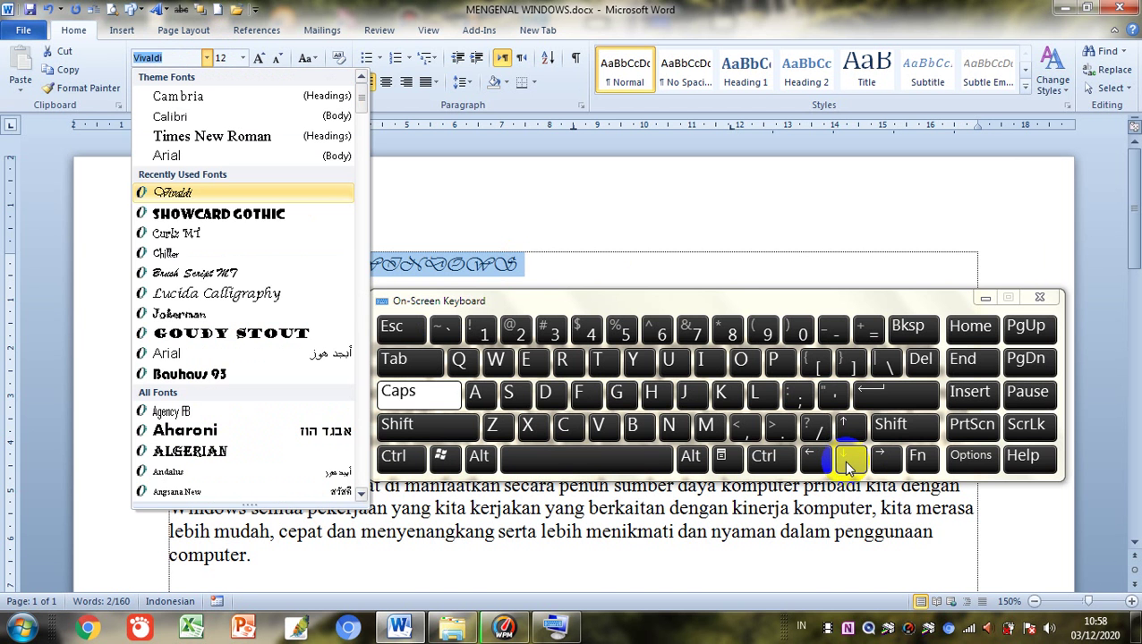
pyautogui.click(850, 461)
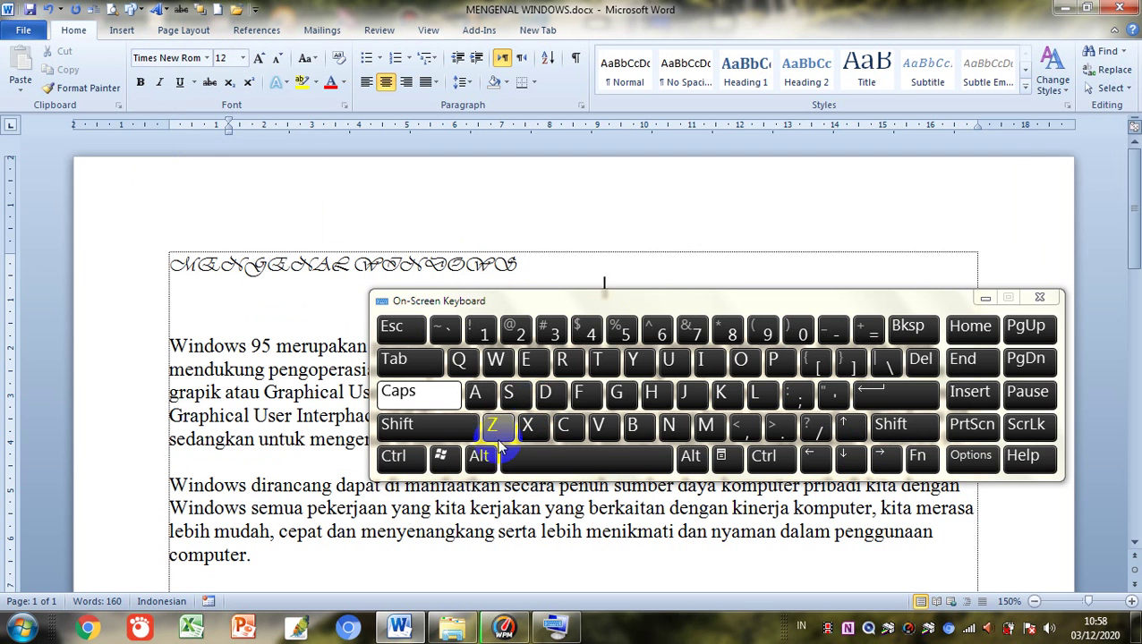
# Try to set the font to Showcard Gothic from the ribbon's font list, reached with key tips on the On-Screen Keyboard
pyautogui.click(479, 458)
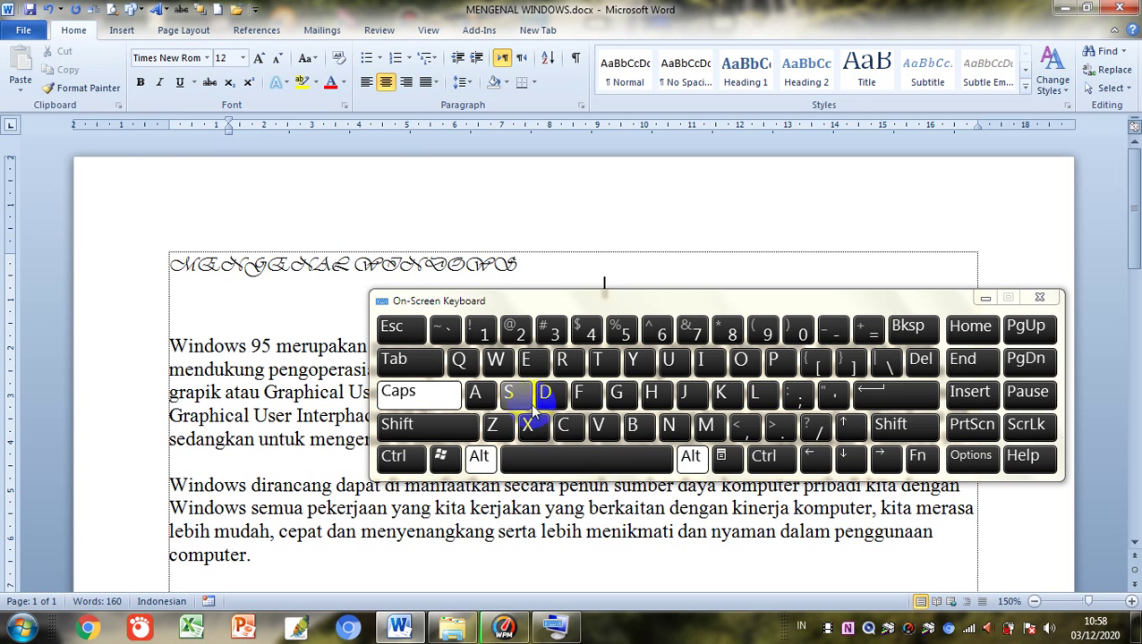
pyautogui.click(656, 395)
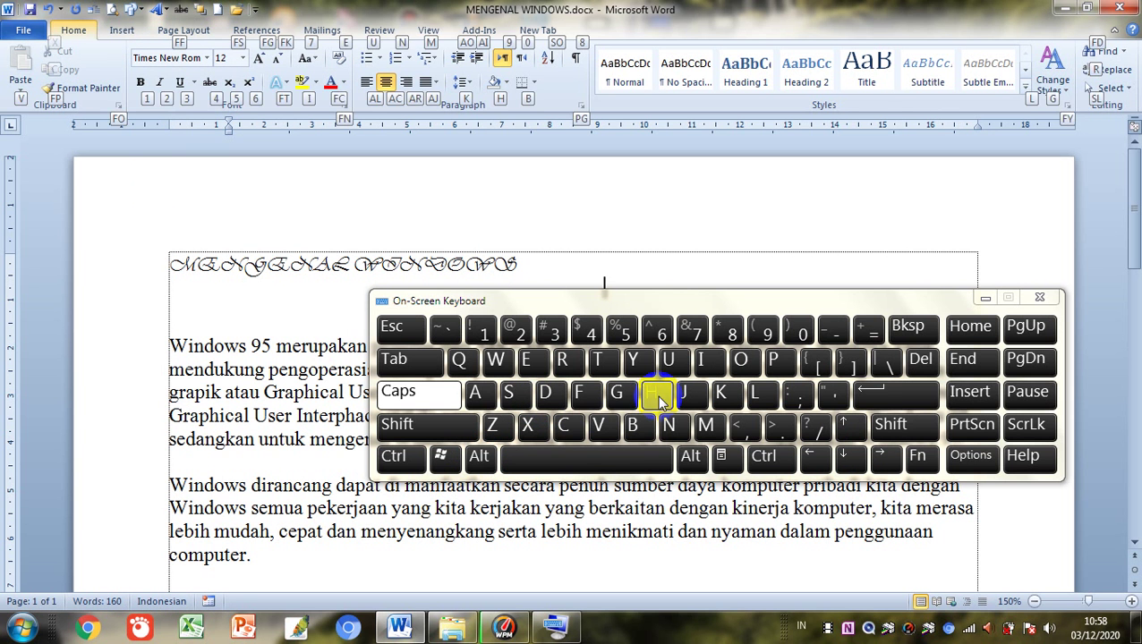
pyautogui.click(584, 397)
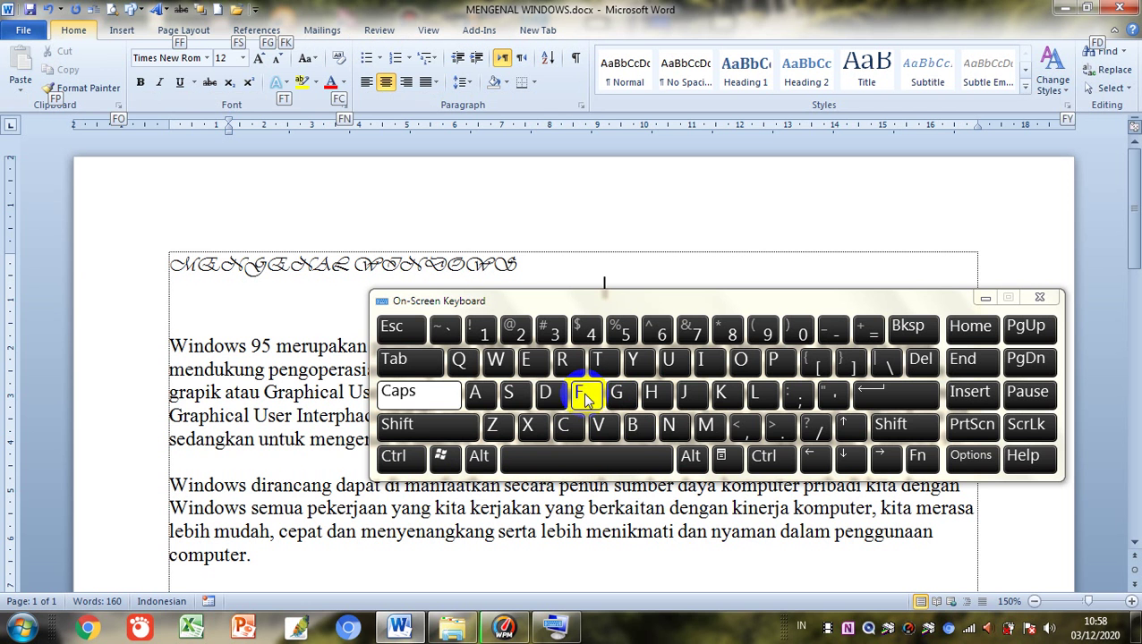
pyautogui.click(582, 393)
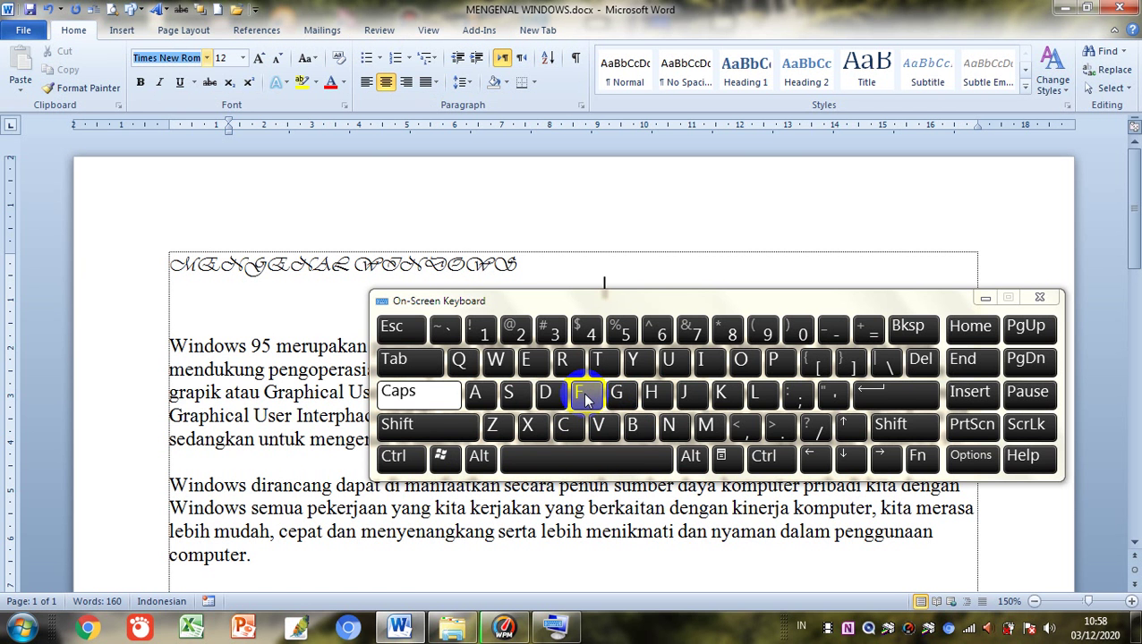
pyautogui.press('Down')
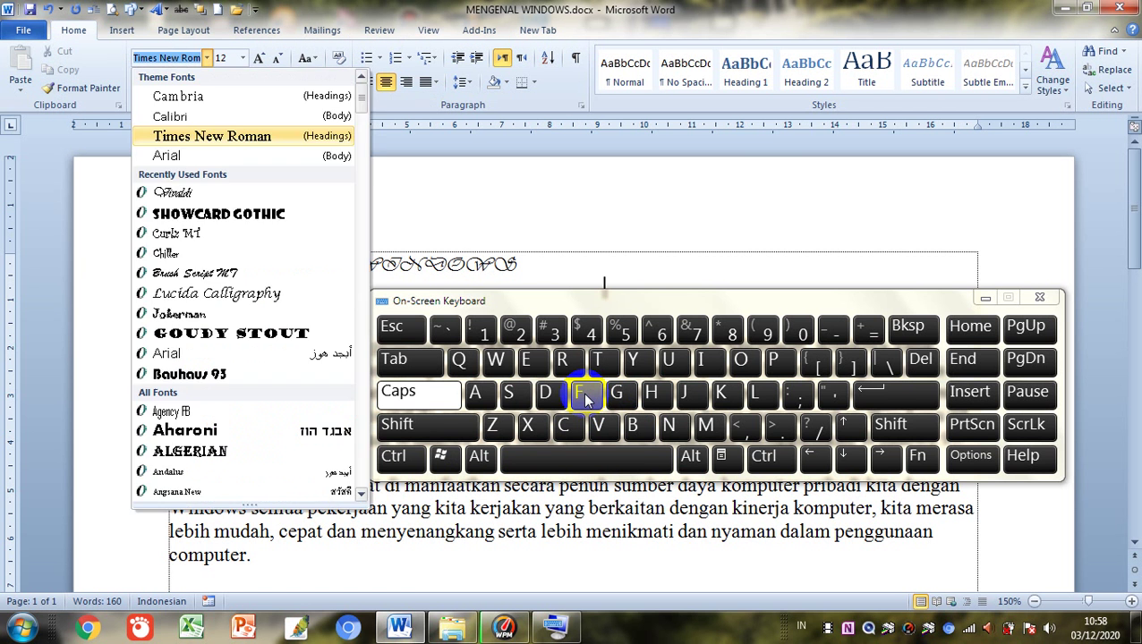
pyautogui.press('Down')
pyautogui.press('Down')
pyautogui.press('Down')
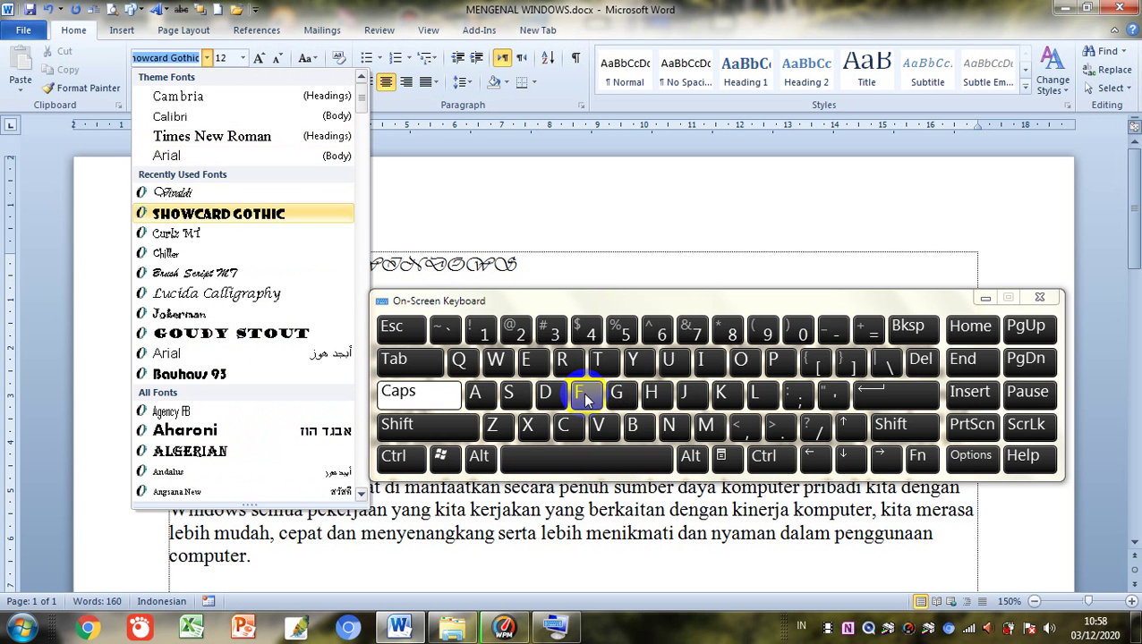
pyautogui.click(850, 458)
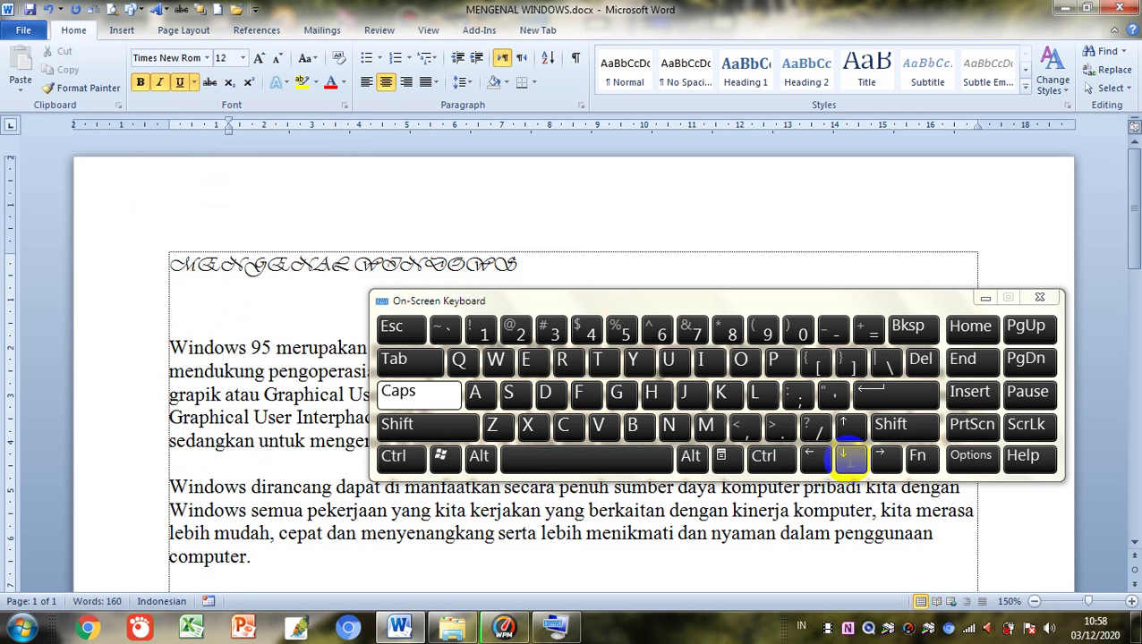
pyautogui.click(208, 59)
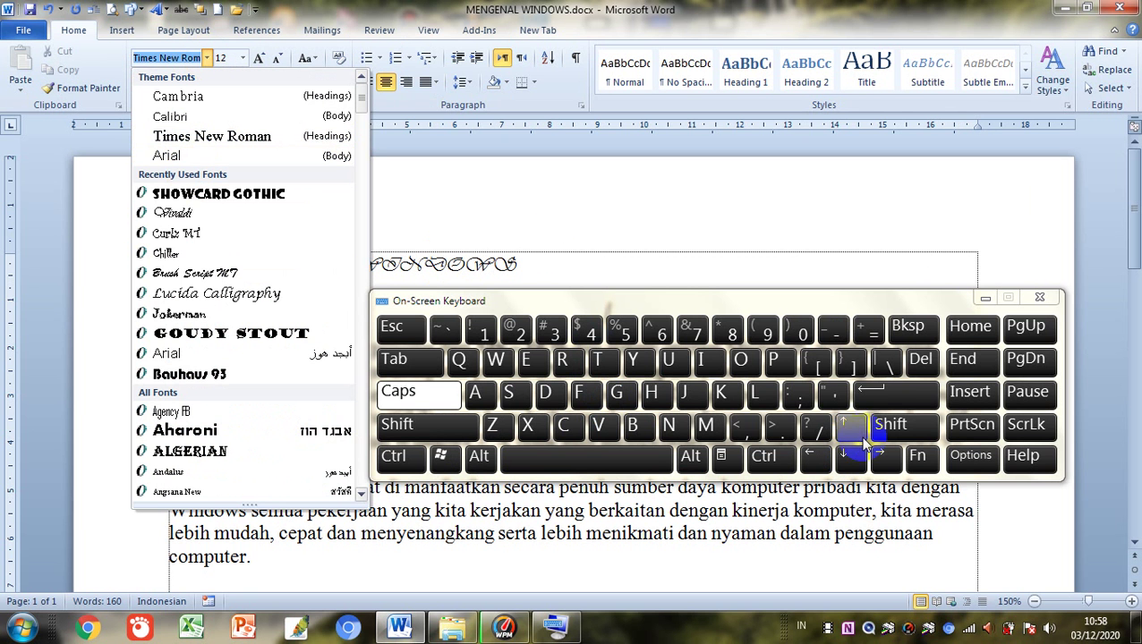
pyautogui.click(971, 541)
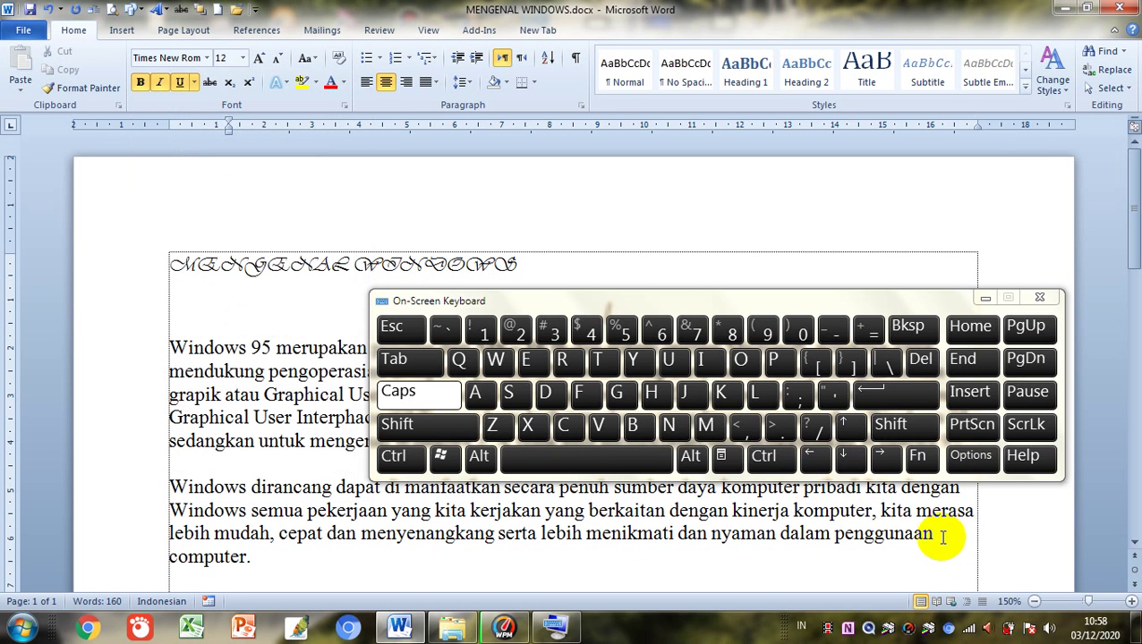
# Open the ribbon's font list at the current insertion point using key tips from the On-Screen Keyboard
pyautogui.click(479, 456)
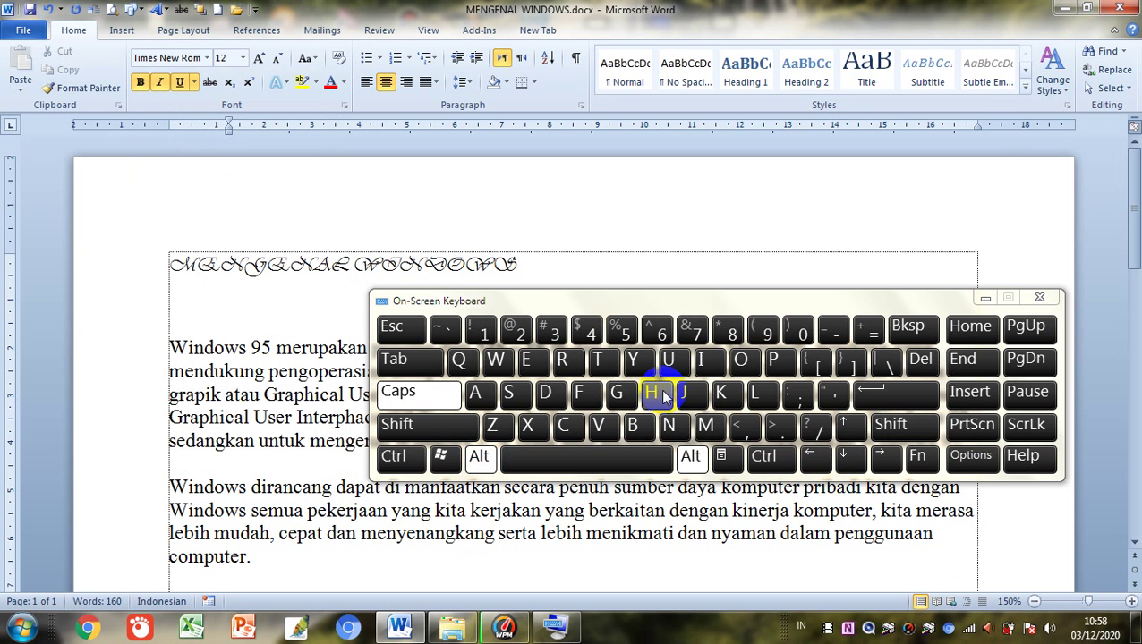
pyautogui.click(656, 396)
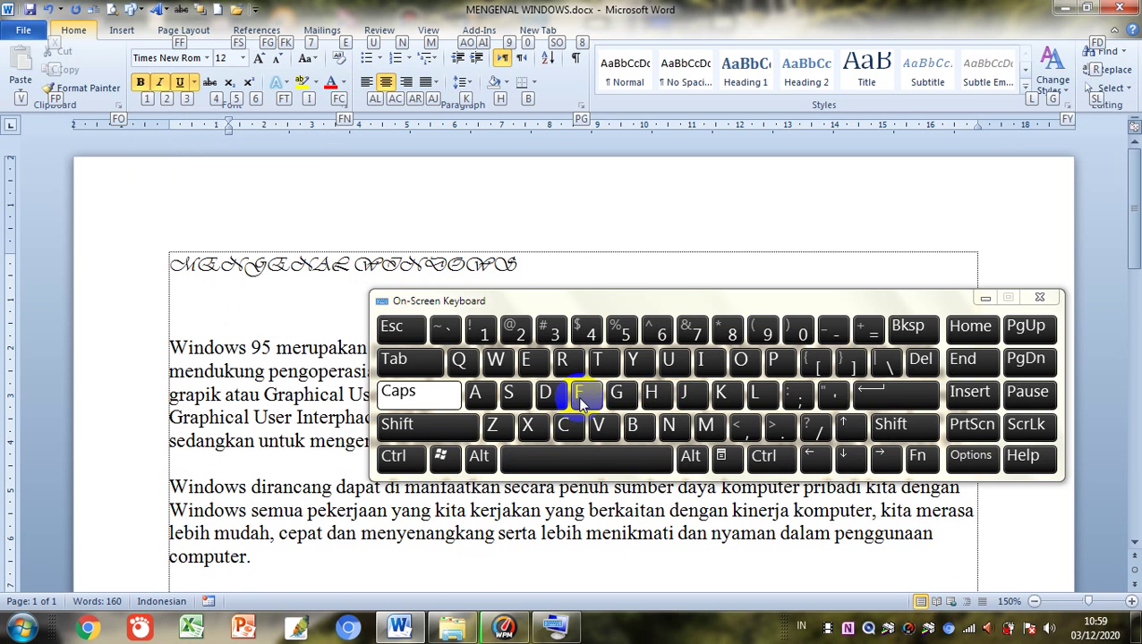
pyautogui.click(484, 459)
pyautogui.click(584, 394)
pyautogui.click(585, 393)
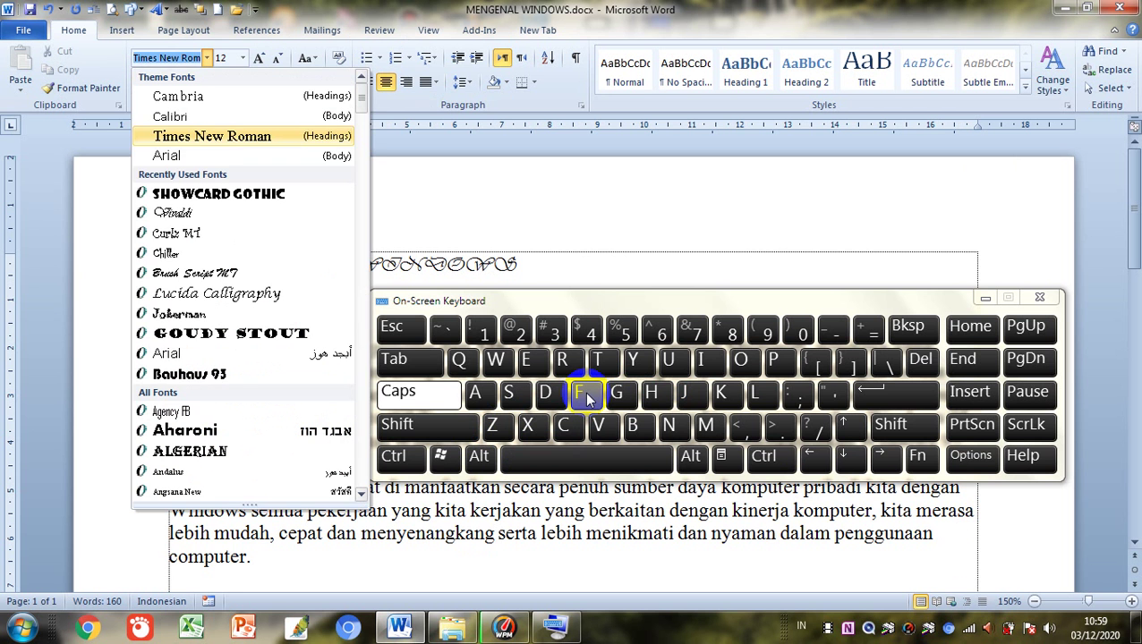
# Step through the recently used fonts and the full font list and choose Cooper Black at the insertion point
pyautogui.press('Down')
pyautogui.press('Down')
pyautogui.press('Down')
pyautogui.press('Down')
pyautogui.press('Down')
pyautogui.press('Down')
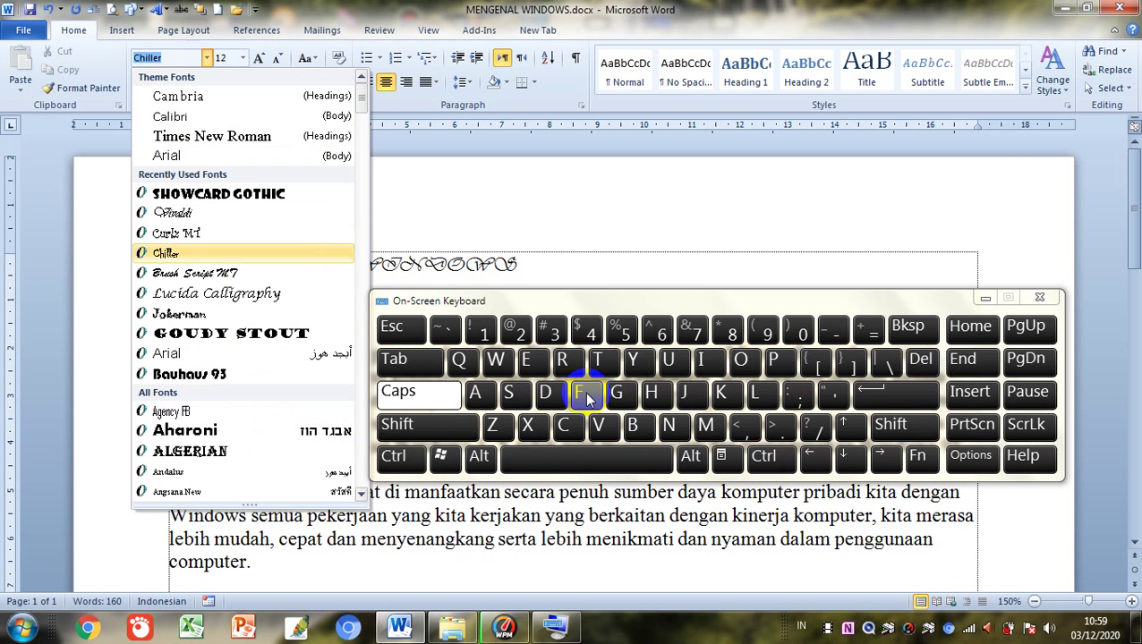
pyautogui.press('Up')
pyautogui.press('Up')
pyautogui.press('Up')
pyautogui.press('Up')
pyautogui.press('Down')
pyautogui.press('Down')
pyautogui.press('Down')
pyautogui.press('Down')
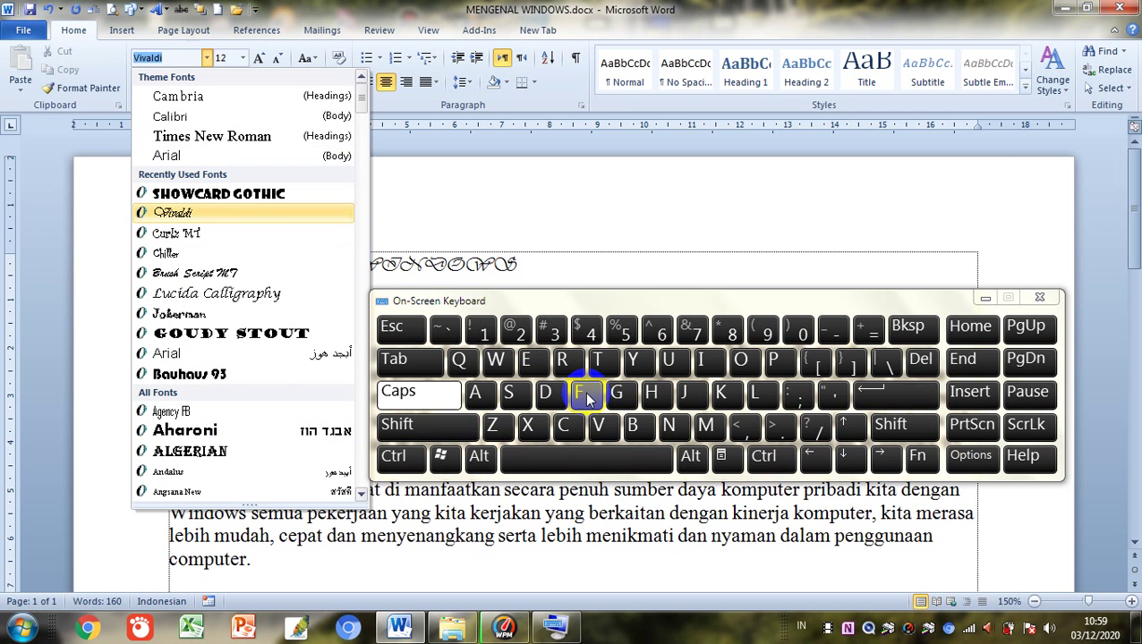
pyautogui.press('Down')
pyautogui.press('Down')
pyautogui.press('Down')
pyautogui.press('Down')
pyautogui.press('Down')
pyautogui.press('Down')
pyautogui.press('Down')
pyautogui.press('Down')
pyautogui.press('Down')
pyautogui.press('Down')
pyautogui.press('Down')
pyautogui.press('Down')
pyautogui.press('Down')
pyautogui.press('Down')
pyautogui.press('Down')
pyautogui.press('Down')
pyautogui.press('Down')
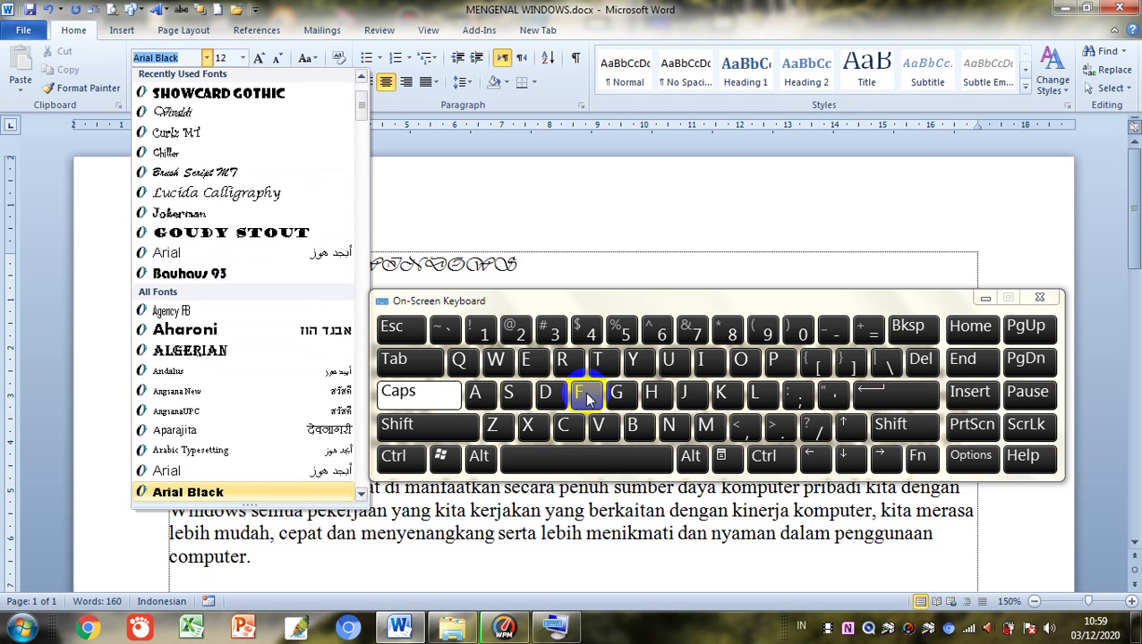
pyautogui.press('Down')
pyautogui.press('Down')
pyautogui.press('Down')
pyautogui.press('Down')
pyautogui.press('Down')
pyautogui.press('Down')
pyautogui.press('Down')
pyautogui.press('Down')
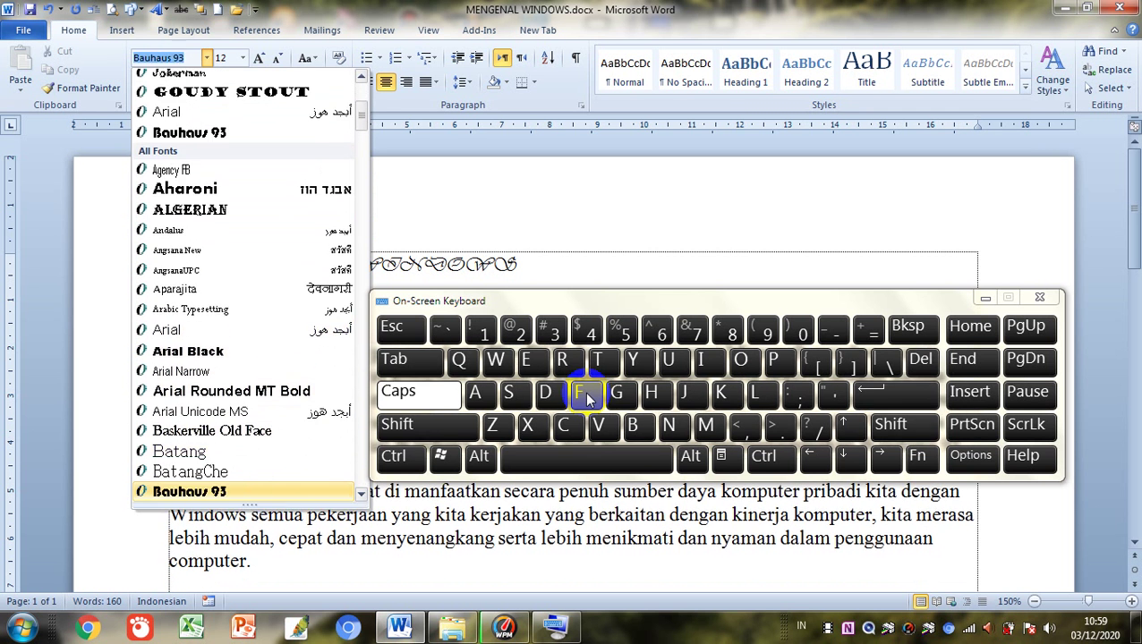
pyautogui.press('Down')
pyautogui.press('Down')
pyautogui.press('Down')
pyautogui.press('Down')
pyautogui.press('Down')
pyautogui.press('Down')
pyautogui.press('Down')
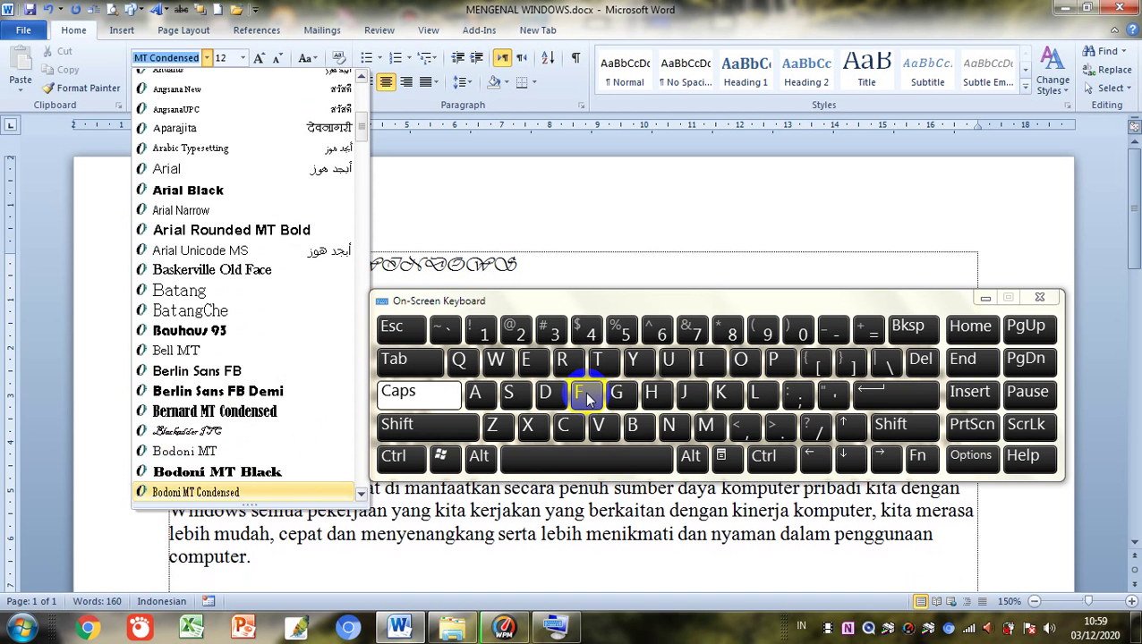
pyautogui.press('Down')
pyautogui.press('Down')
pyautogui.press('Down')
pyautogui.press('Down')
pyautogui.press('Down')
pyautogui.press('Down')
pyautogui.press('Down')
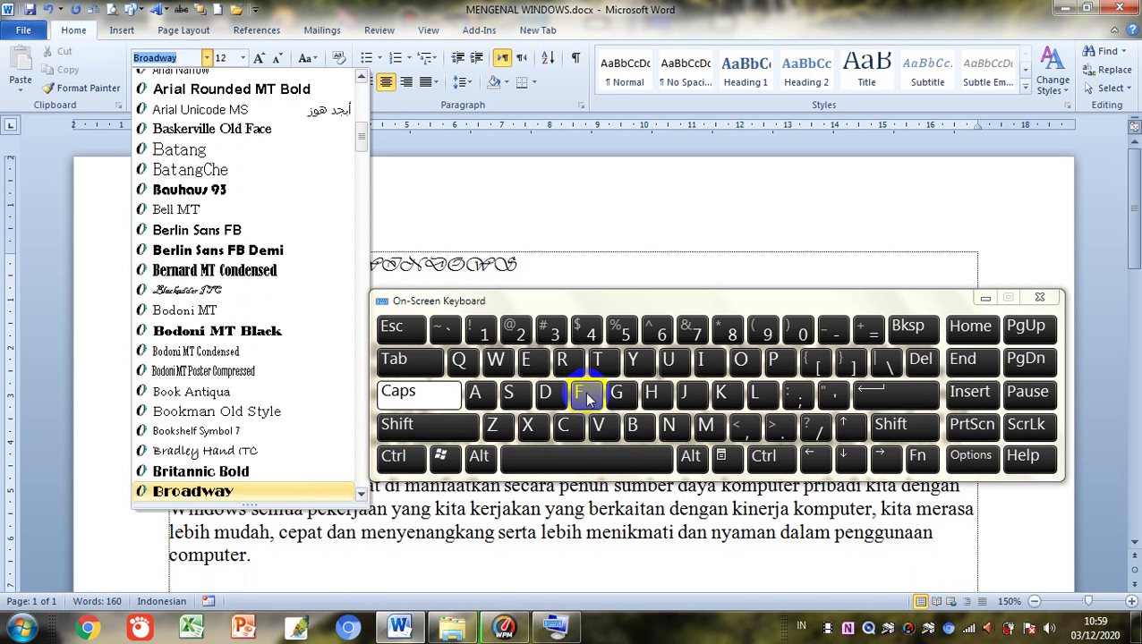
pyautogui.press('Down')
pyautogui.press('Down')
pyautogui.press('Down')
pyautogui.press('Down')
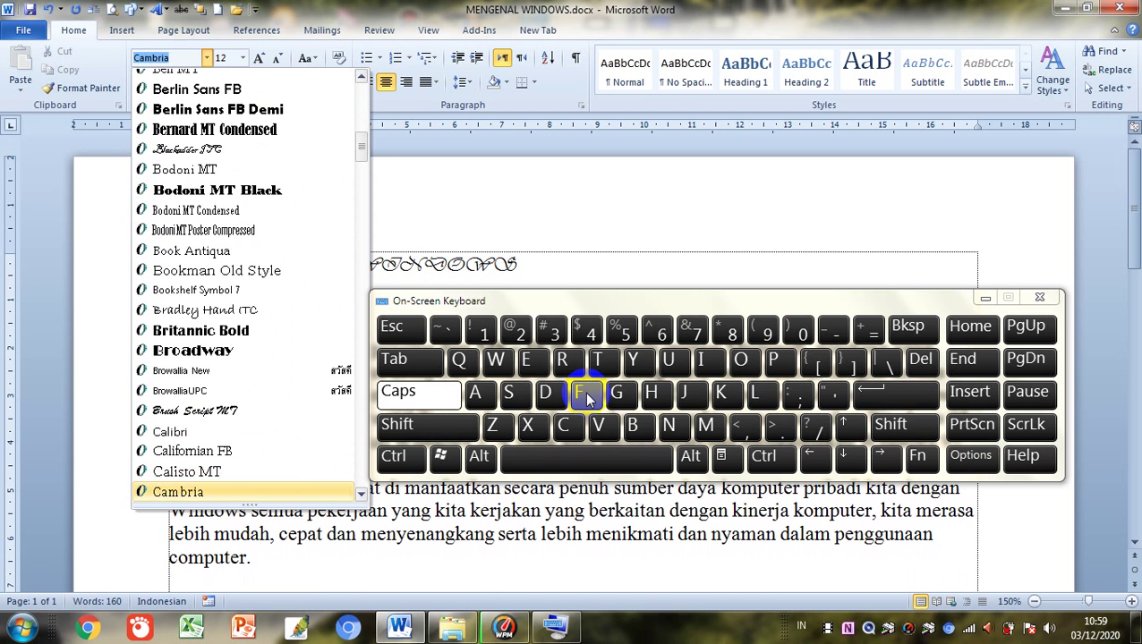
pyautogui.press('Up')
pyautogui.press('Up')
pyautogui.press('Down')
pyautogui.press('Down')
pyautogui.press('Down')
pyautogui.press('Down')
pyautogui.press('Down')
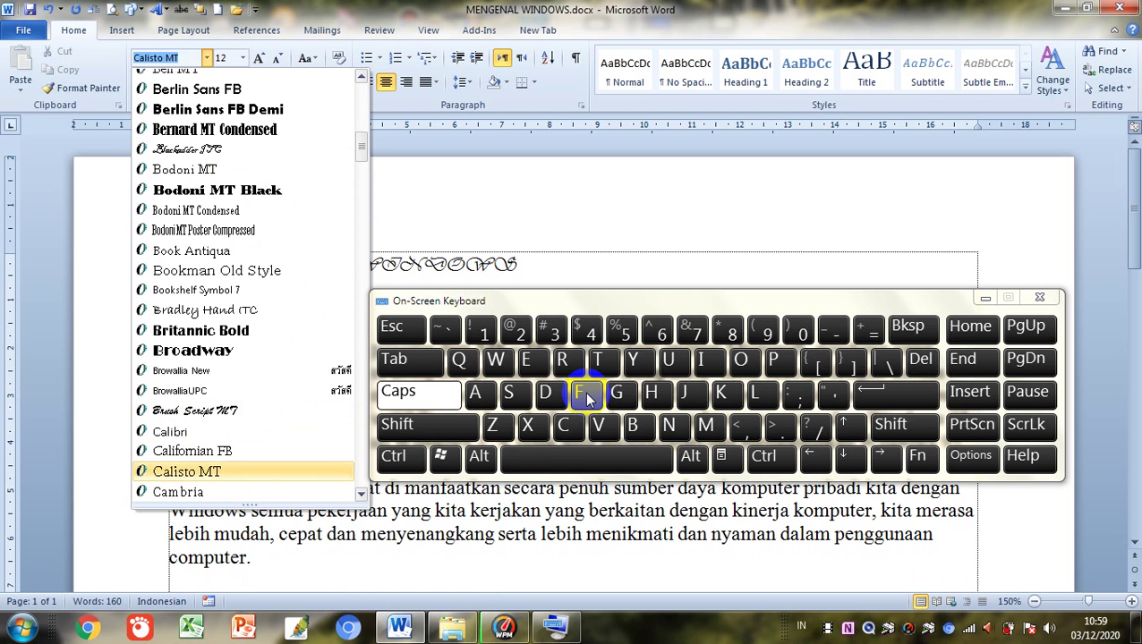
pyautogui.press('Down')
pyautogui.press('Down')
pyautogui.press('Down')
pyautogui.press('Down')
pyautogui.press('Down')
pyautogui.press('Down')
pyautogui.press('Down')
pyautogui.press('Down')
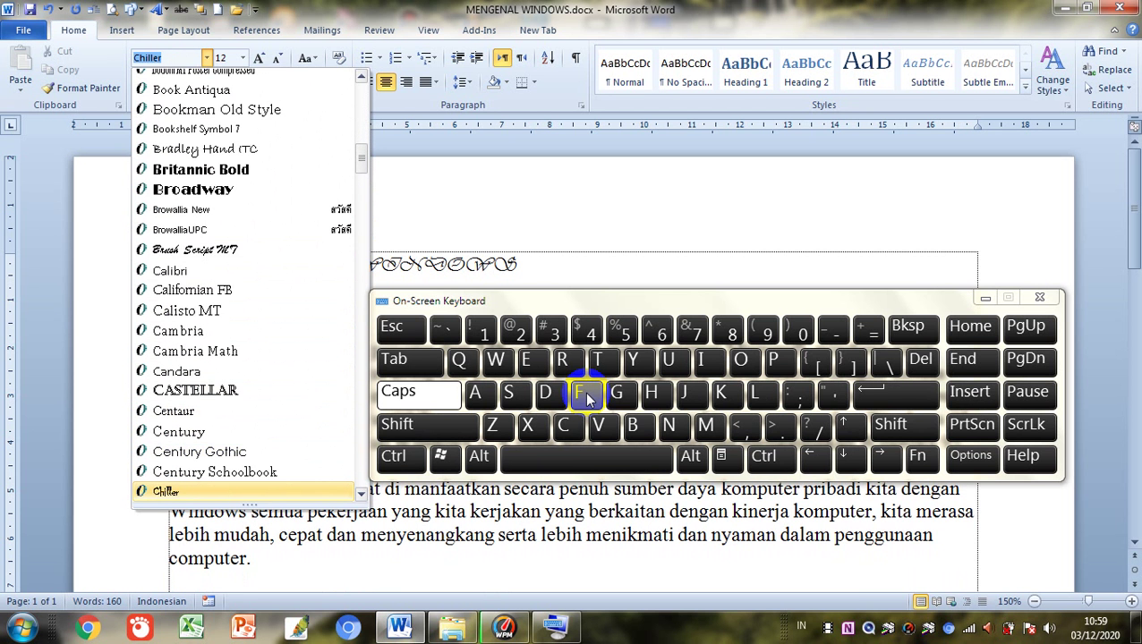
pyautogui.press('Down')
pyautogui.press('Down')
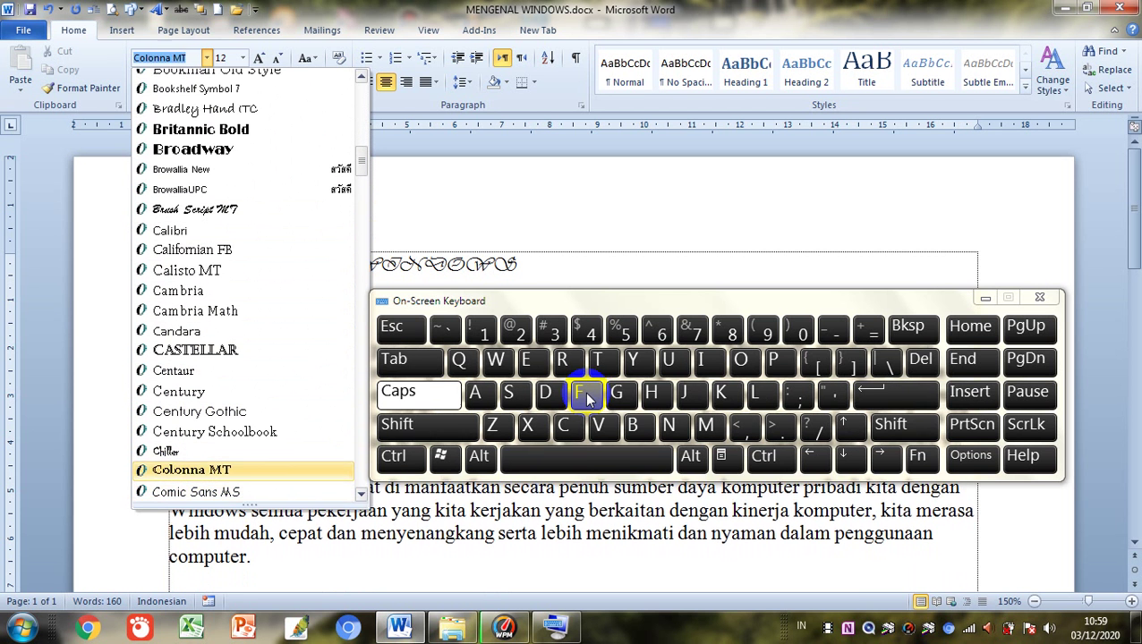
pyautogui.press('Down')
pyautogui.press('Down')
pyautogui.press('Down')
pyautogui.press('Up')
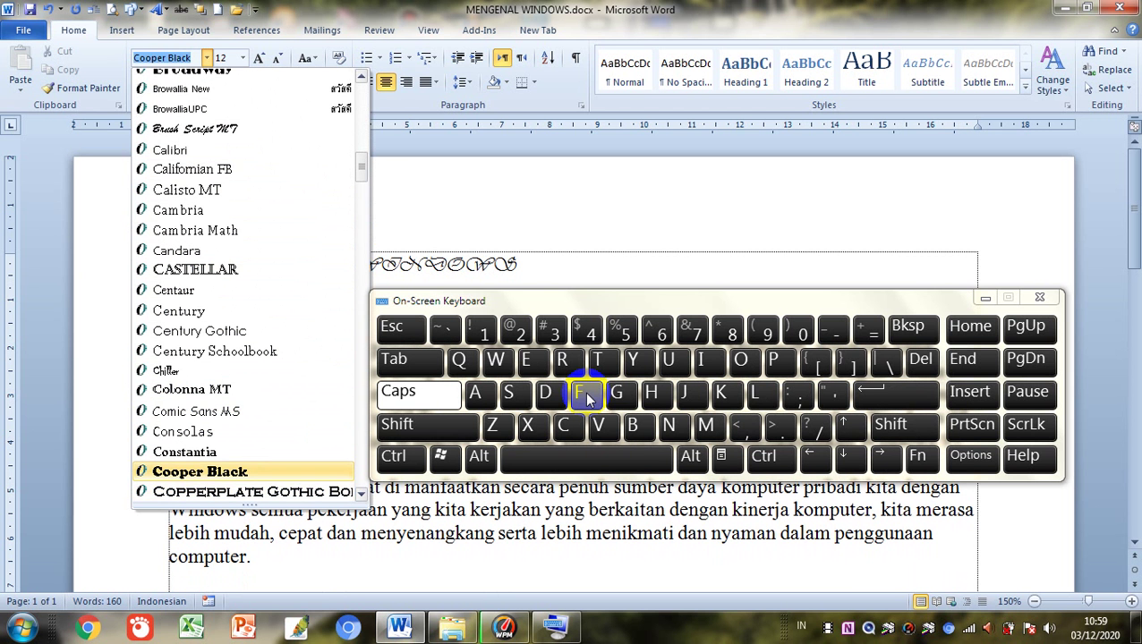
pyautogui.press('Down')
pyautogui.press('Up')
pyautogui.click(877, 399)
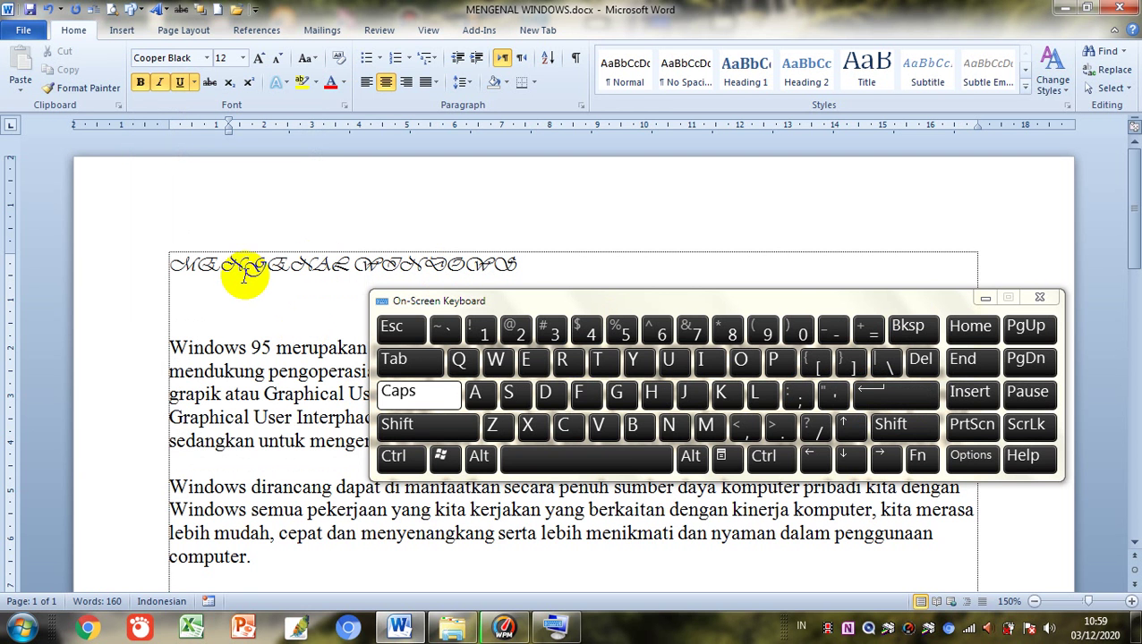
# Select the whole MENGENAL WINDOWS title line and expand the ribbon's font list for it using key tips
pyautogui.click(169, 265)
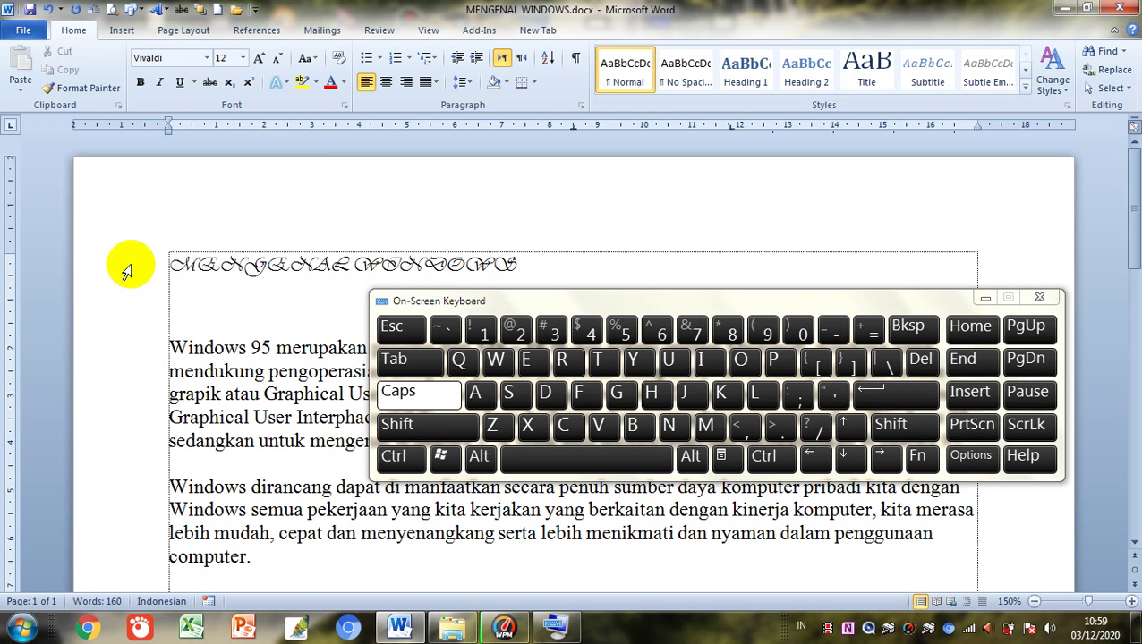
pyautogui.click(128, 271)
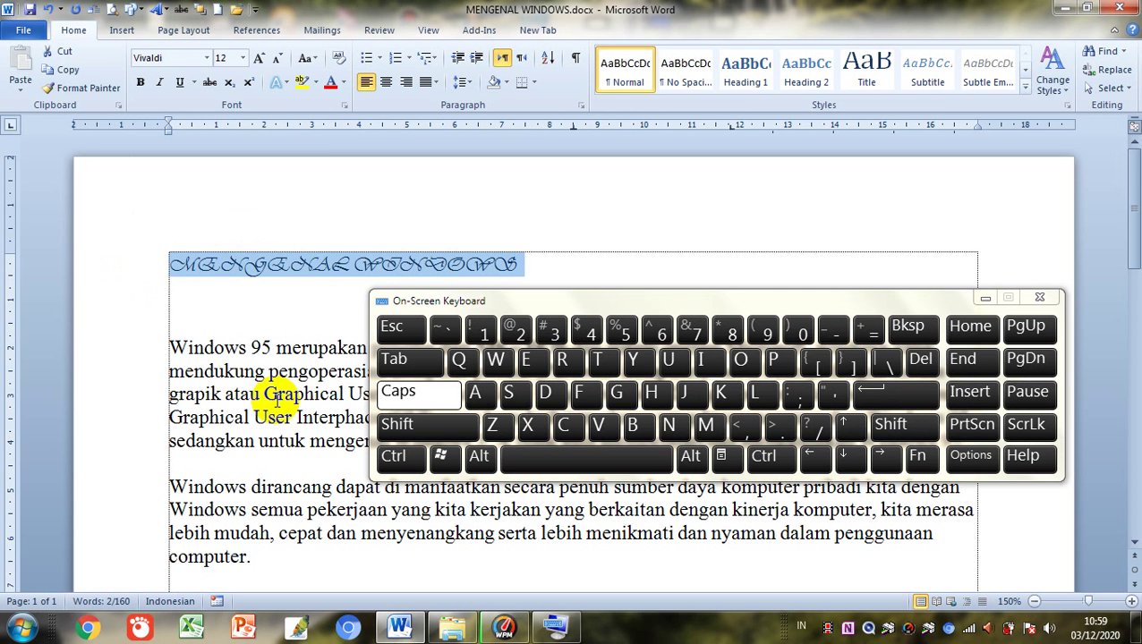
pyautogui.press('alt')
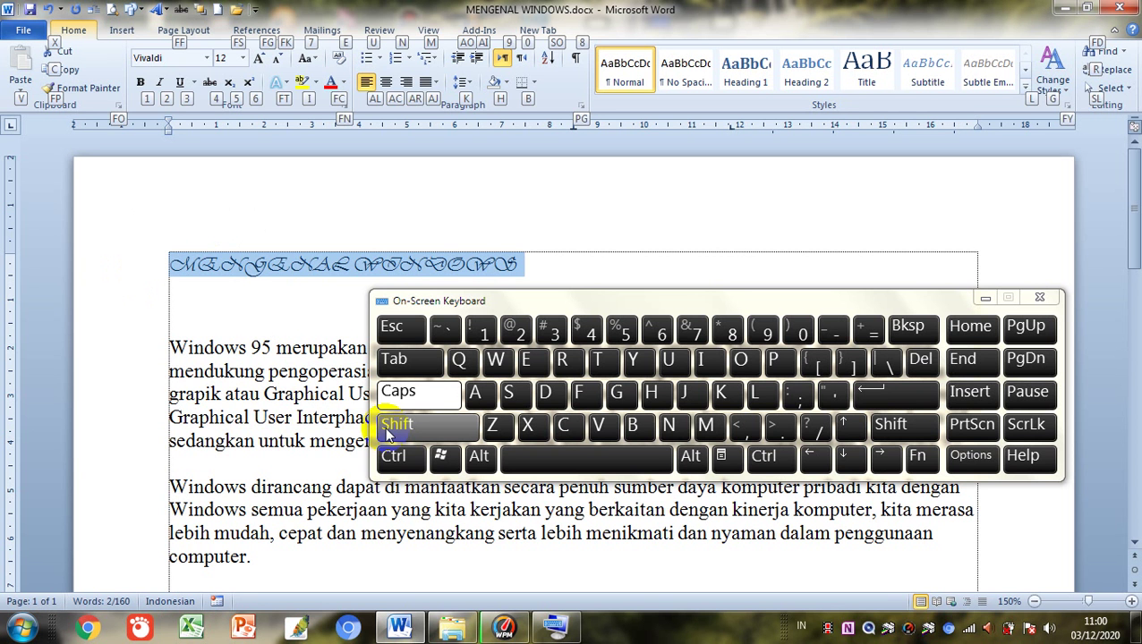
pyautogui.press('f')
pyautogui.press('f')
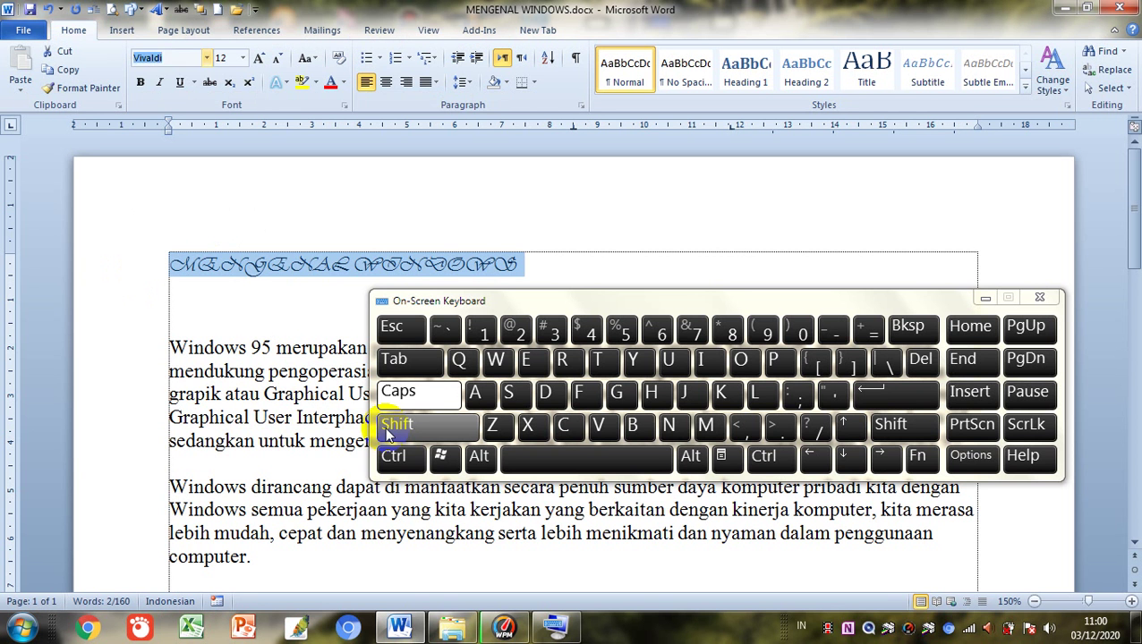
pyautogui.press('alt')
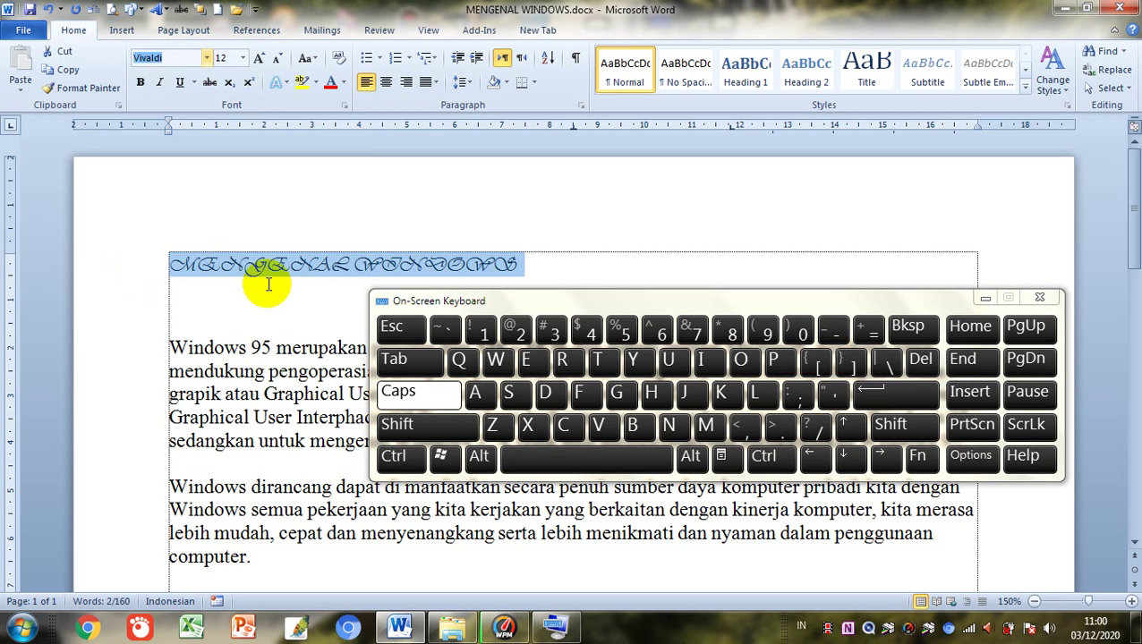
pyautogui.hotkey('alt', 'Down')
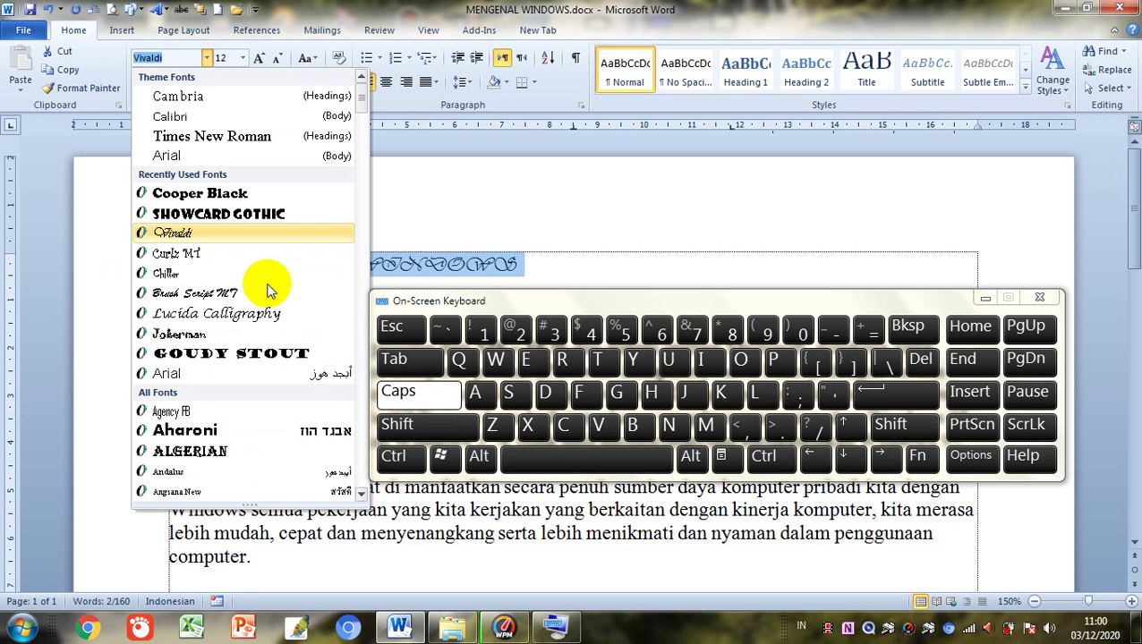
# Step through the recently used fonts to apply Cooper Black to the title, and minimize the On-Screen Keyboard
pyautogui.press('Up')
pyautogui.press('Down')
pyautogui.press('Down')
pyautogui.press('Down')
pyautogui.press('Down')
pyautogui.press('Down')
pyautogui.press('Down')
pyautogui.press('Down')
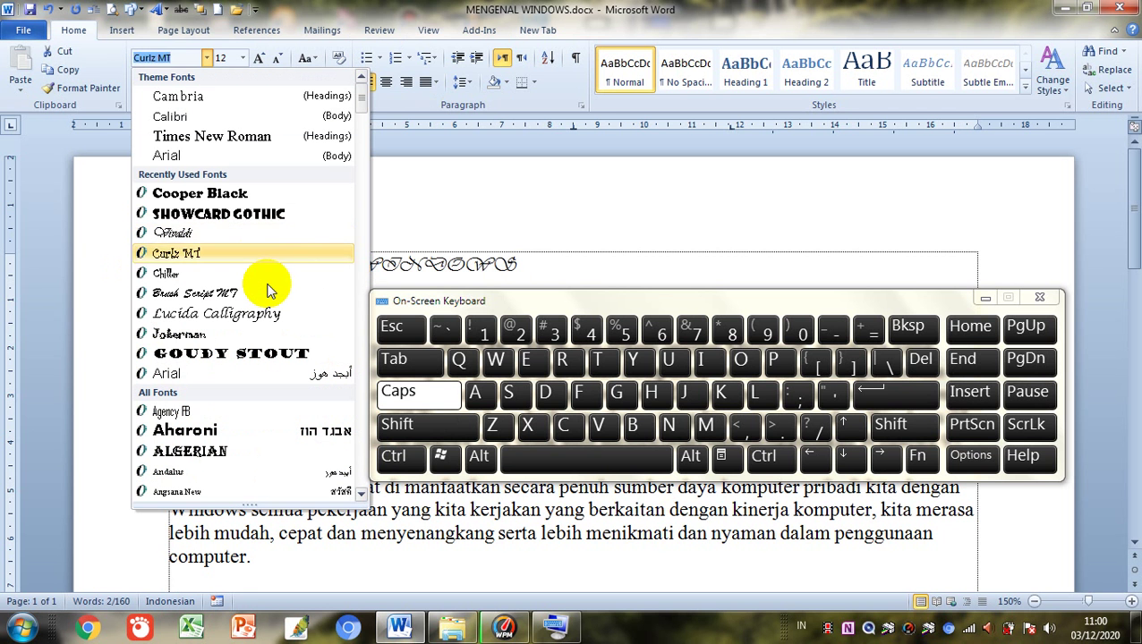
pyautogui.press('Up')
pyautogui.press('Up')
pyautogui.press('Up')
pyautogui.press('Up')
pyautogui.press('Up')
pyautogui.press('Up')
pyautogui.press('Up')
pyautogui.press('Up')
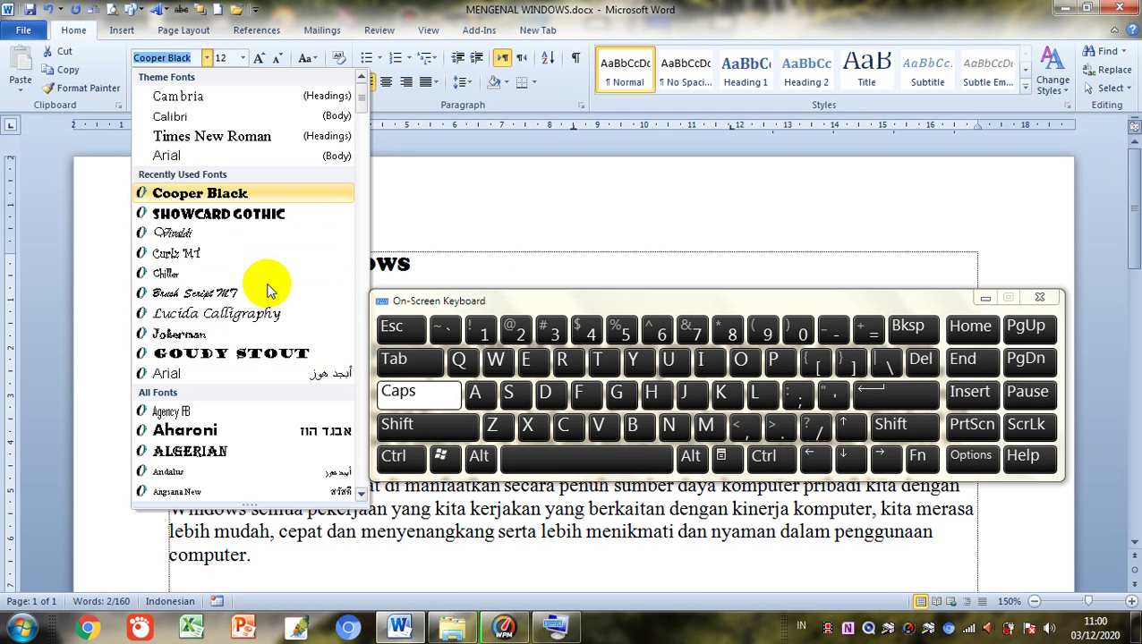
pyautogui.press('Return')
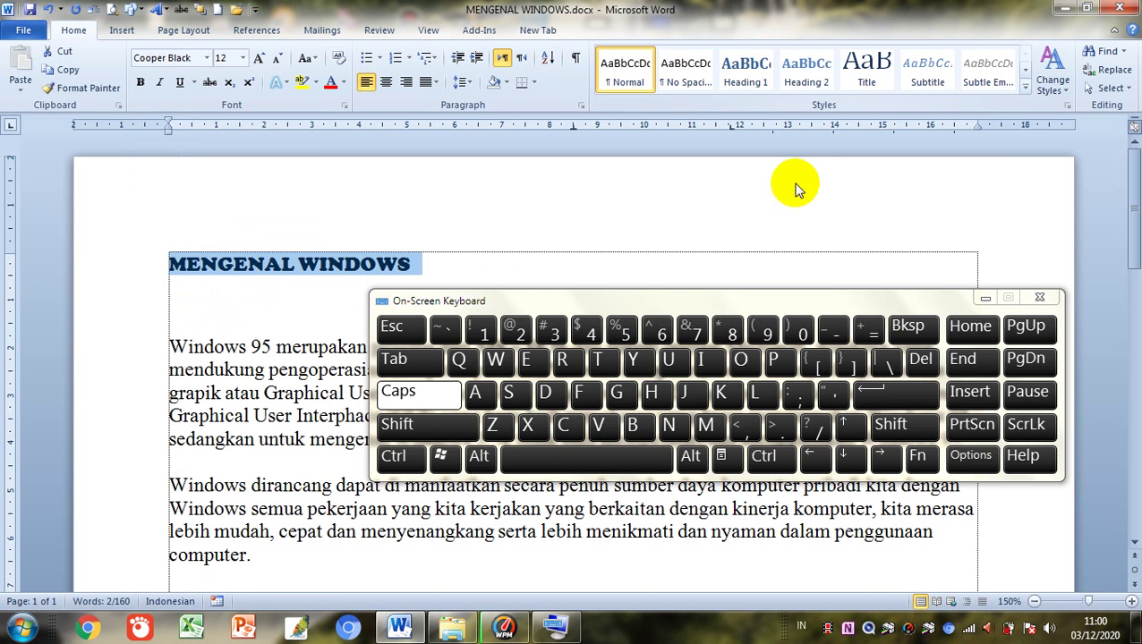
pyautogui.click(984, 298)
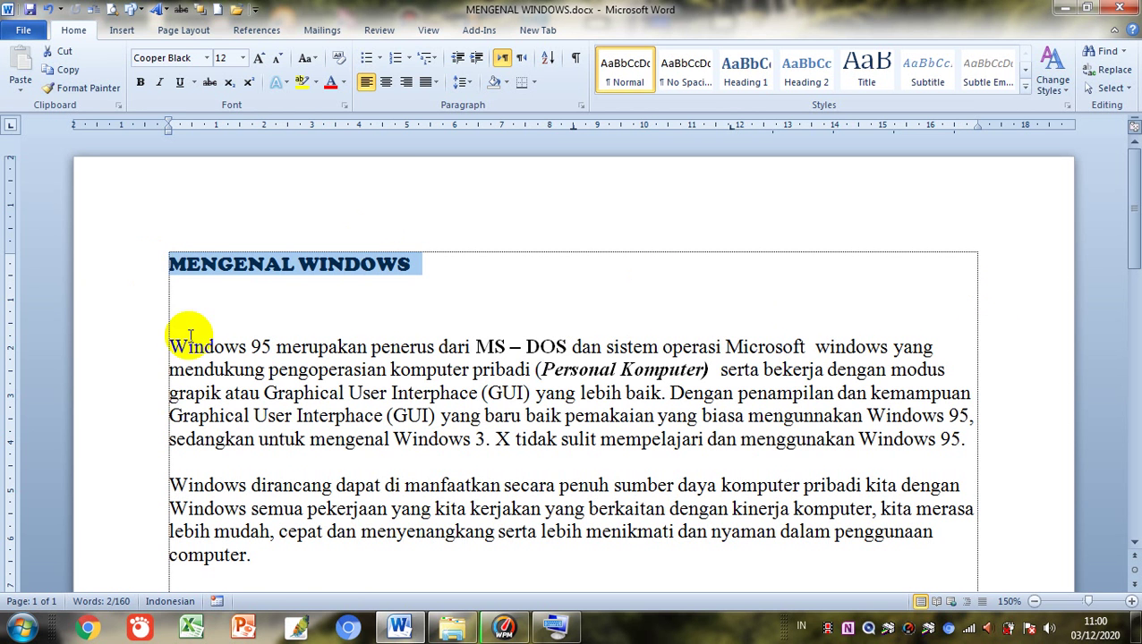
pyautogui.press('Left')
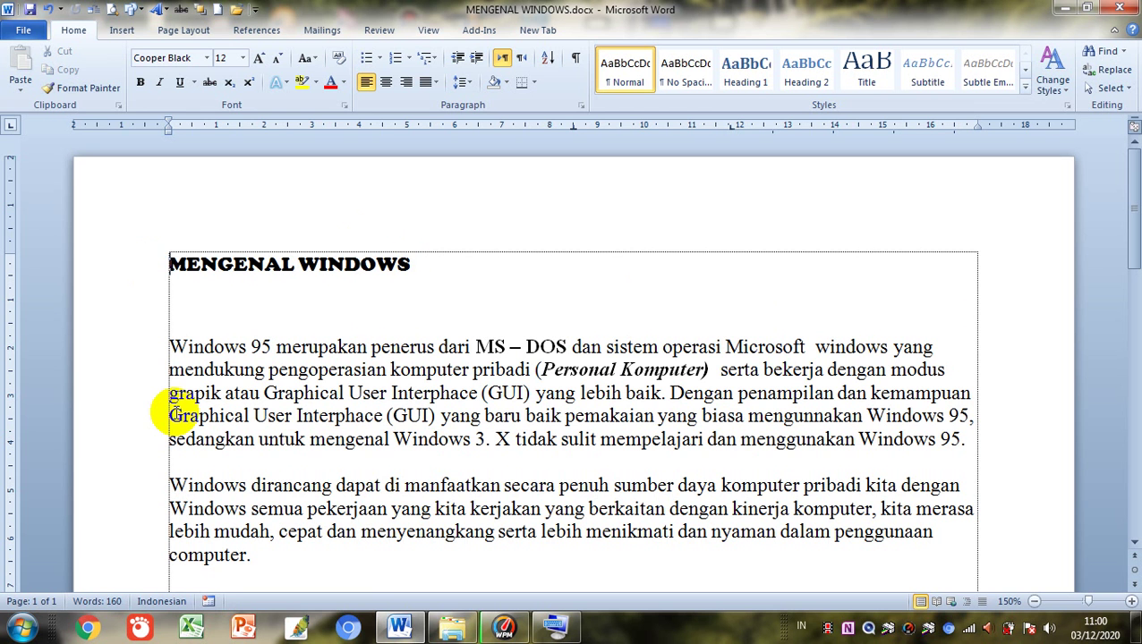
# Select the whole MENGENAL WINDOWS title, bring up the Font dialog using the On-Screen Keyboard, and minimize the keyboard
pyautogui.hotkey('ctrl', 'shift', 'Right')
pyautogui.hotkey('ctrl', 'shift', 'Right')
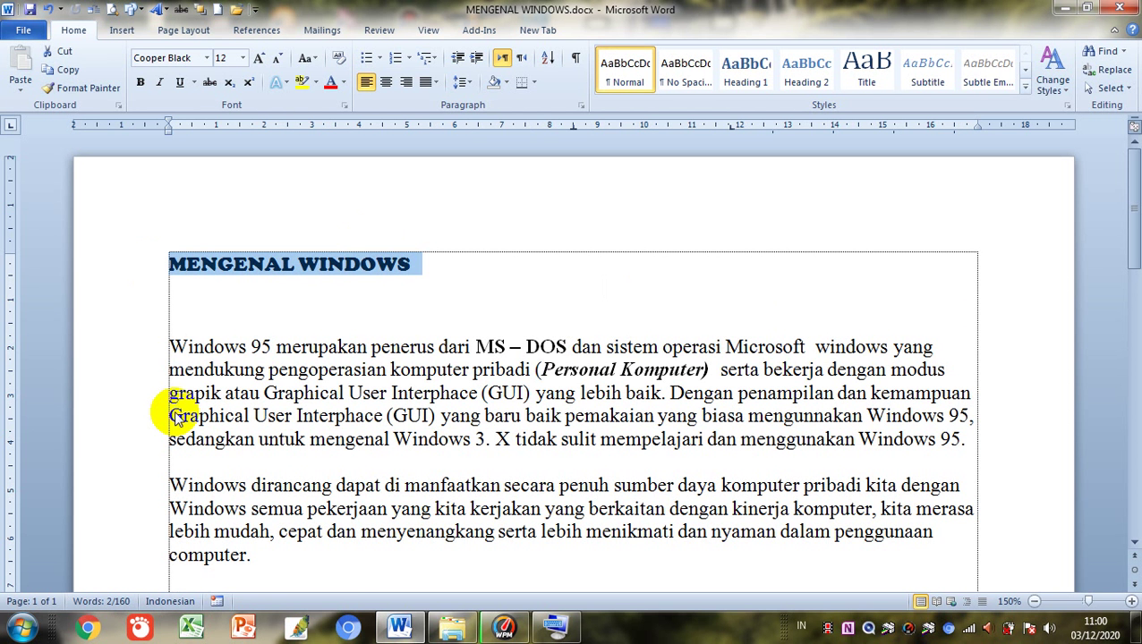
pyautogui.click(557, 627)
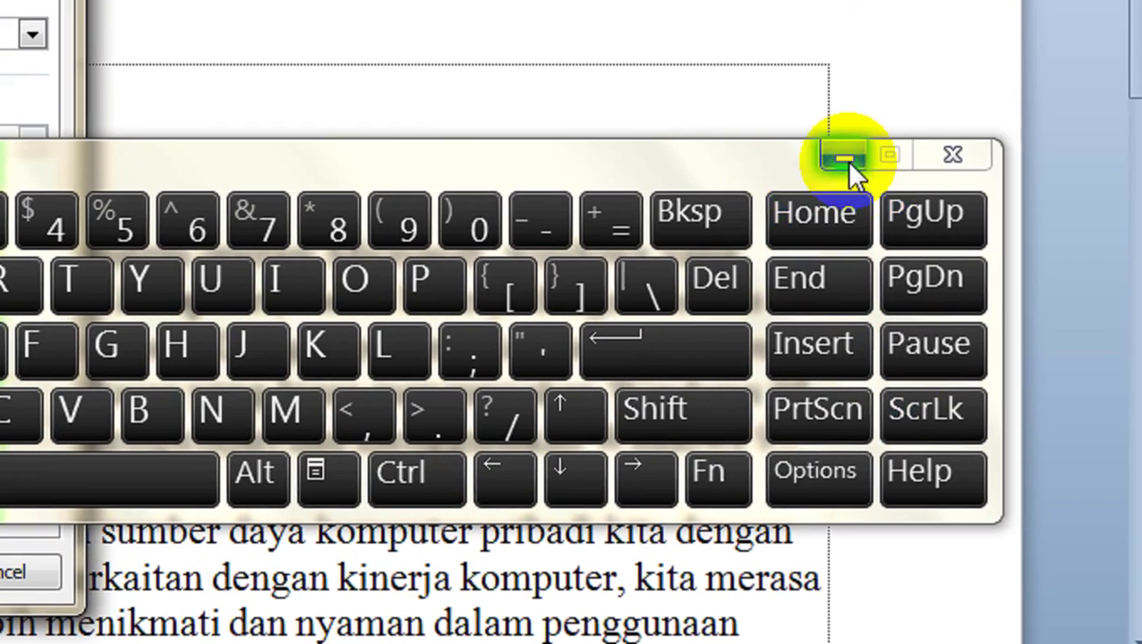
pyautogui.click(846, 160)
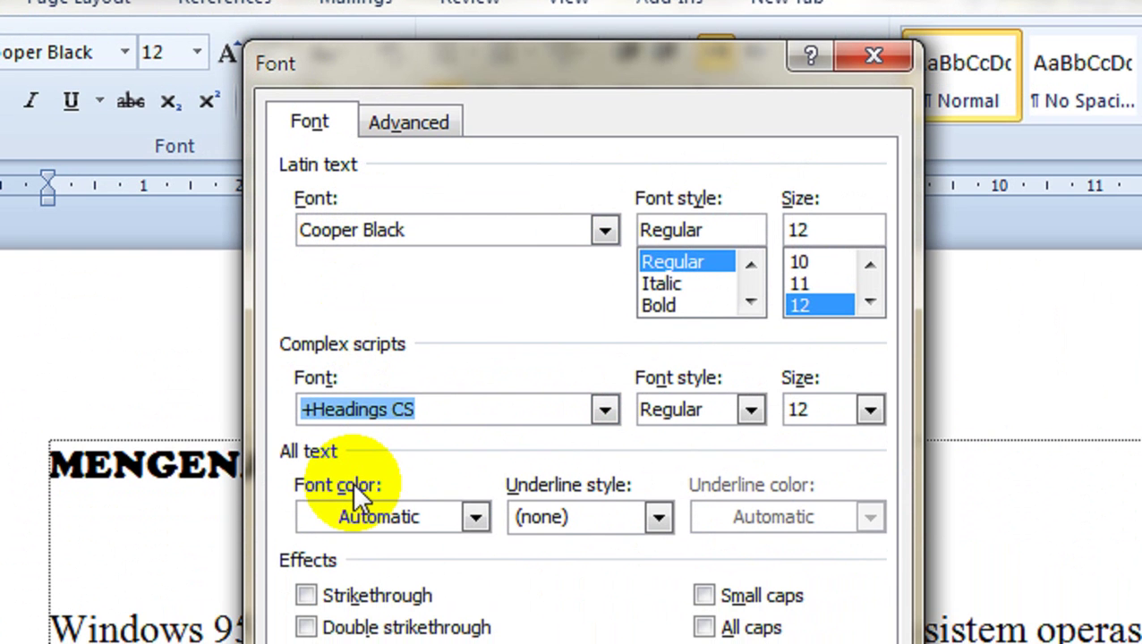
# Step through the Latin text font list in the Font dialog and apply Courier New to the selected title
pyautogui.hotkey('alt', 'f')
pyautogui.hotkey('alt', 'Down')
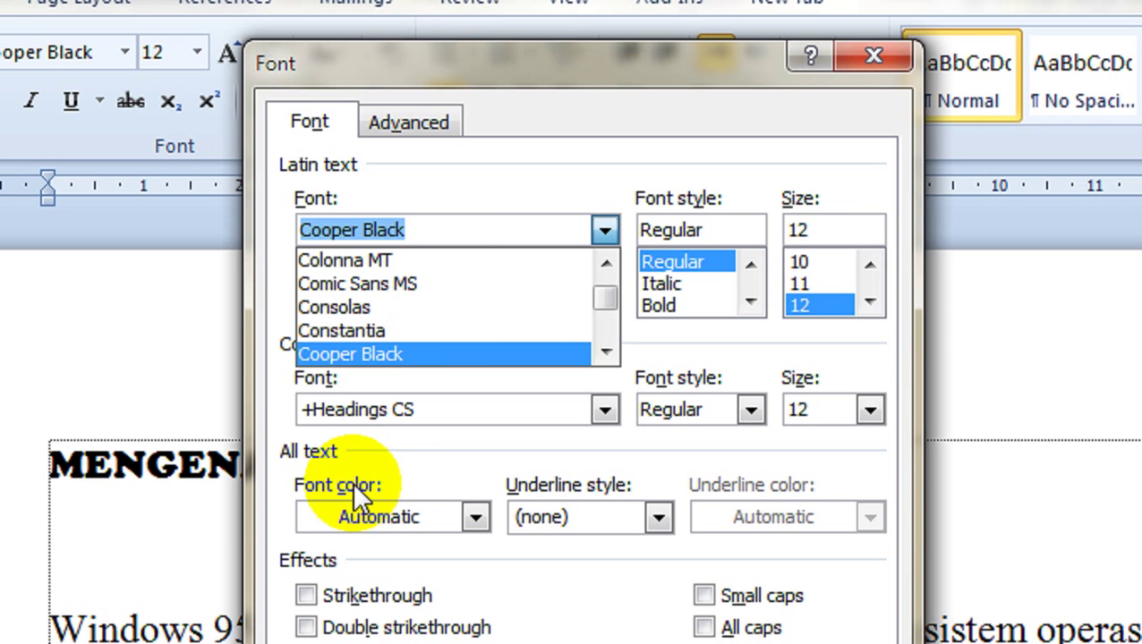
pyautogui.press('Down')
pyautogui.press('Down')
pyautogui.press('Up')
pyautogui.press('Up')
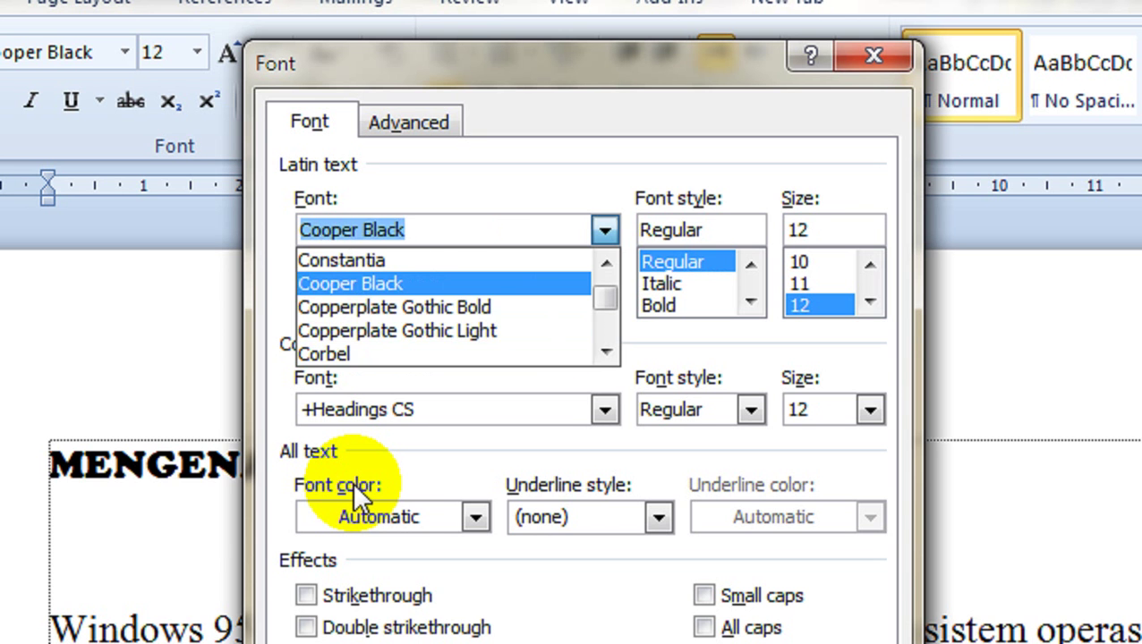
pyautogui.press('Down')
pyautogui.press('Up')
pyautogui.press('Down')
pyautogui.press('Down')
pyautogui.press('Down')
pyautogui.press('Down')
pyautogui.press('Down')
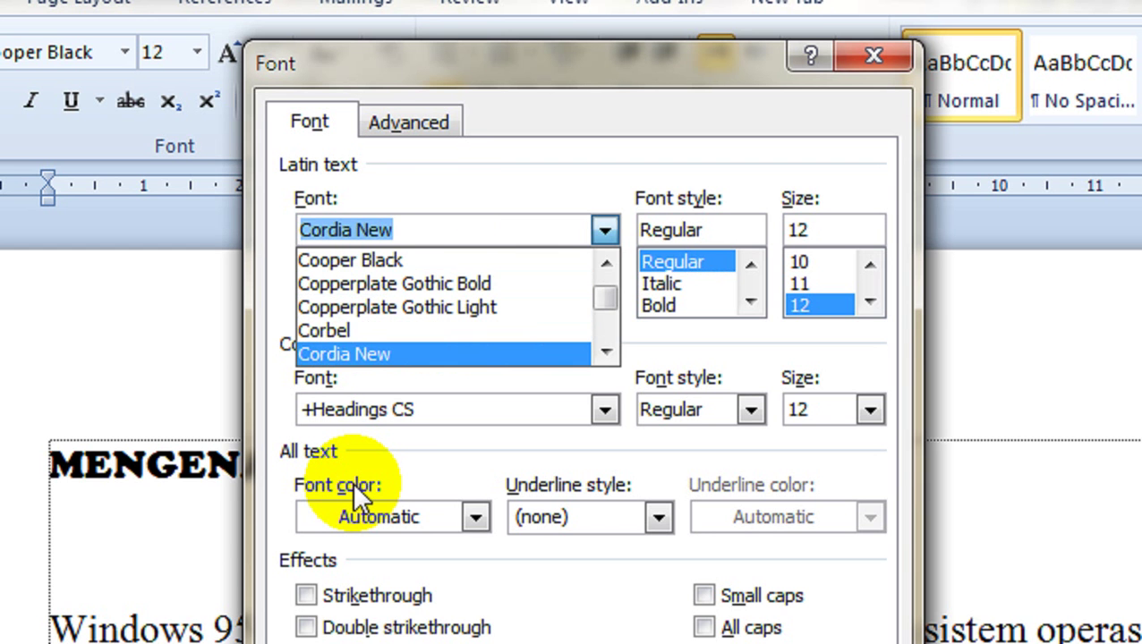
pyautogui.press('Down')
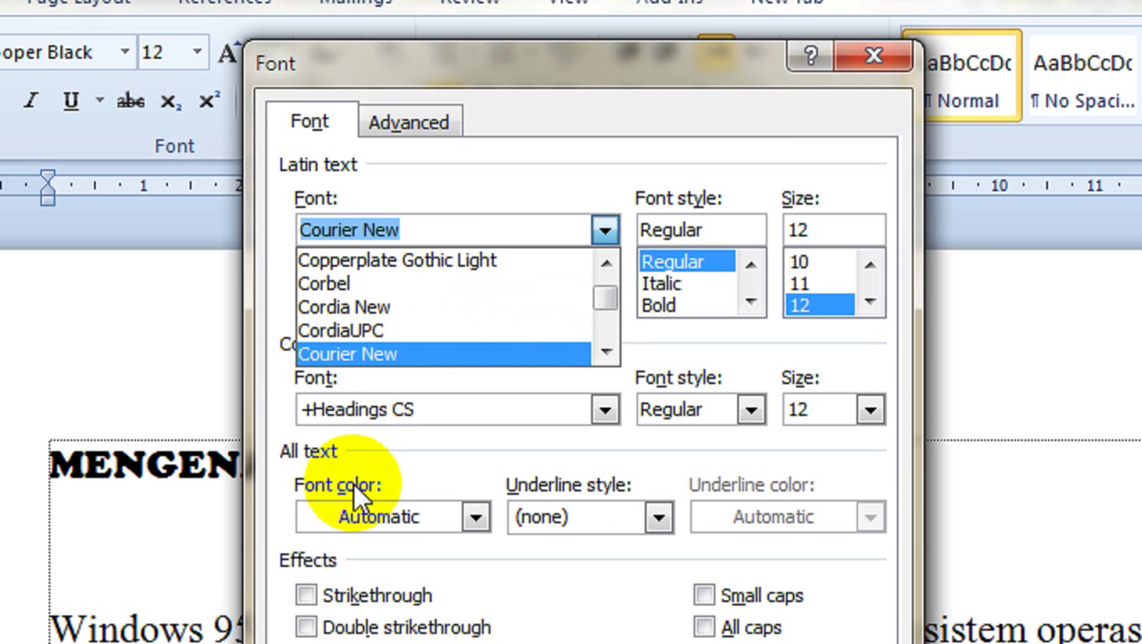
pyautogui.click(353, 486)
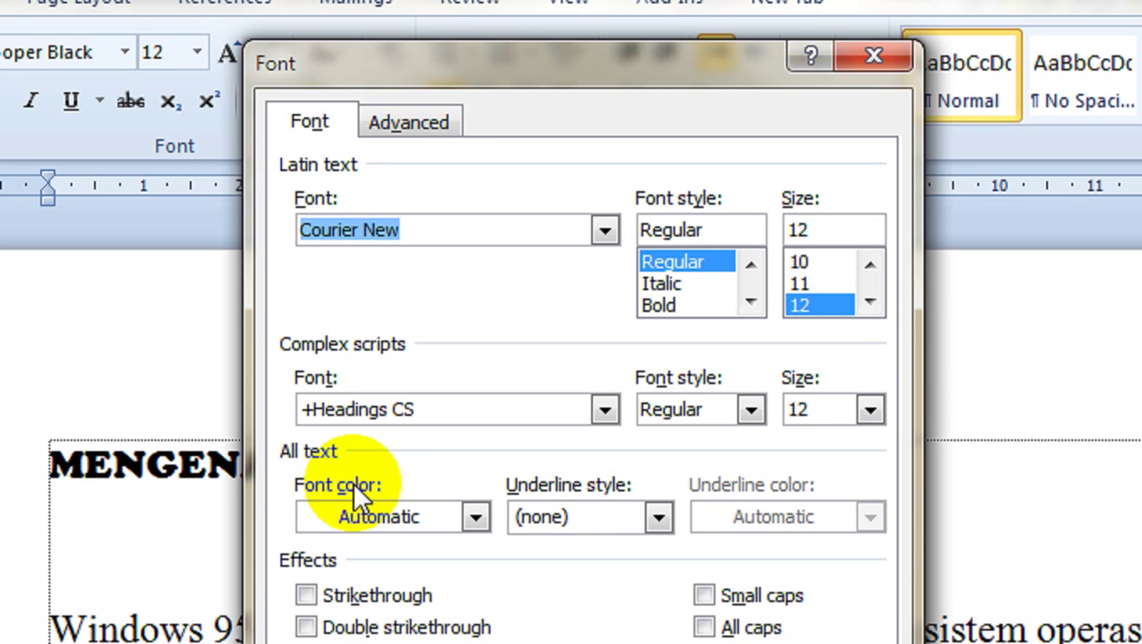
pyautogui.press('Return')
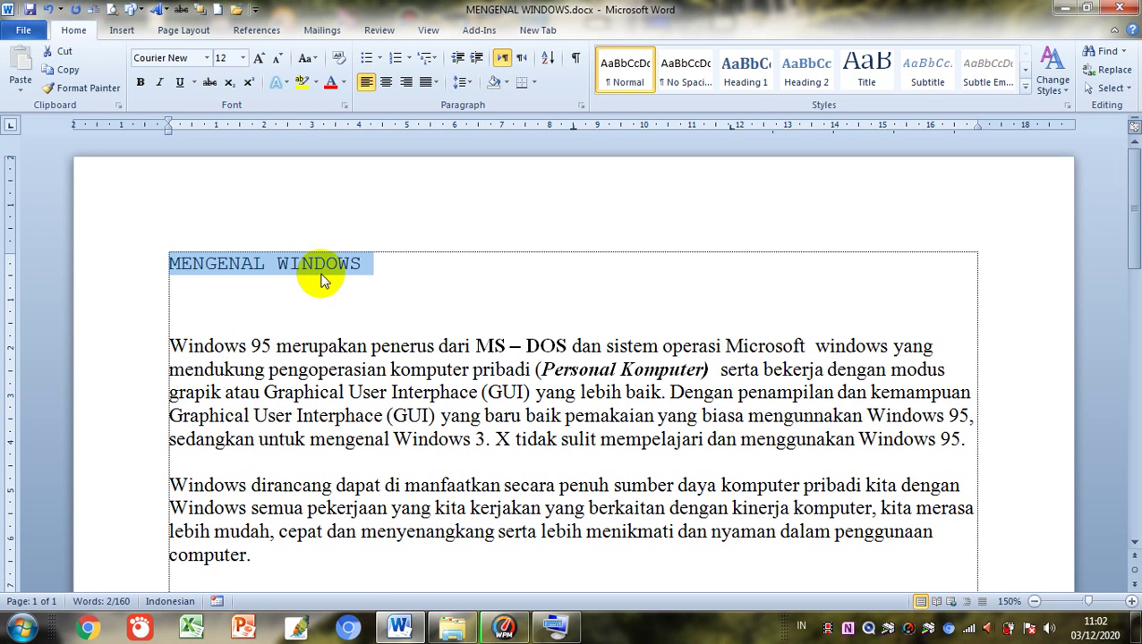
# Deselect and reselect the MENGENAL WINDOWS title line, and collapse the ribbon to its tab names
pyautogui.click(320, 280)
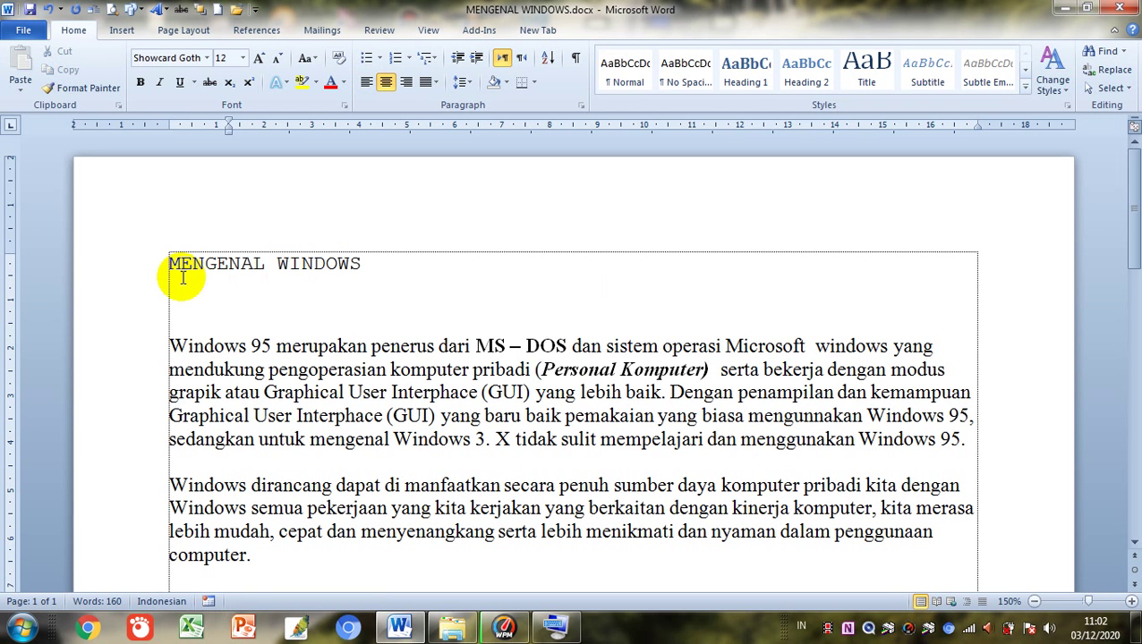
pyautogui.moveTo(168, 263); pyautogui.dragTo(366, 265)
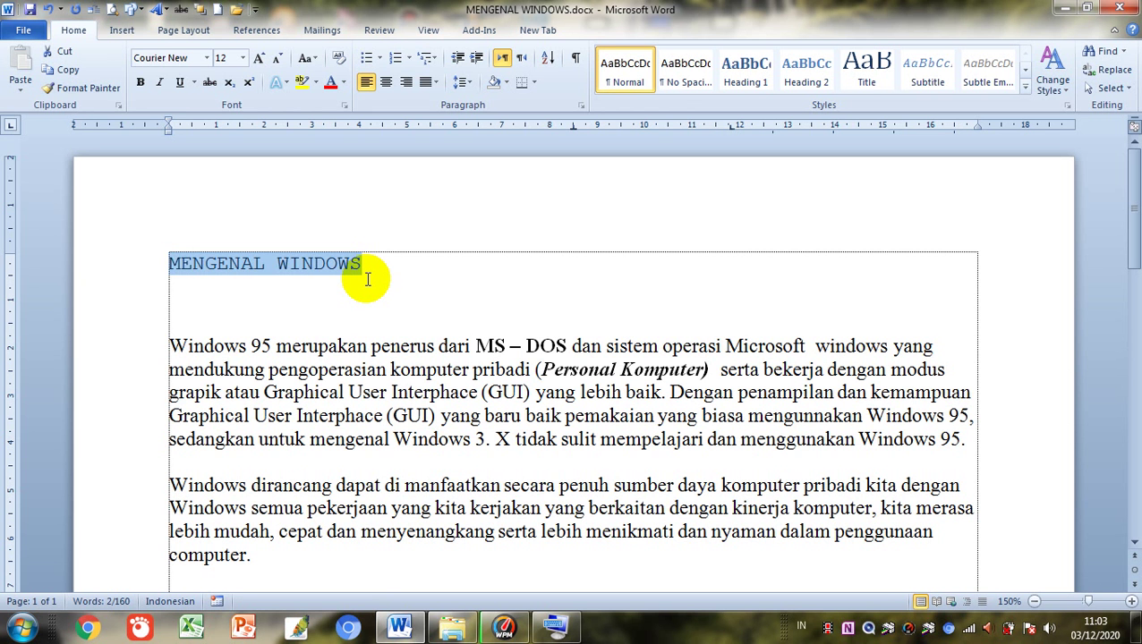
pyautogui.click(173, 288)
pyautogui.click(133, 270)
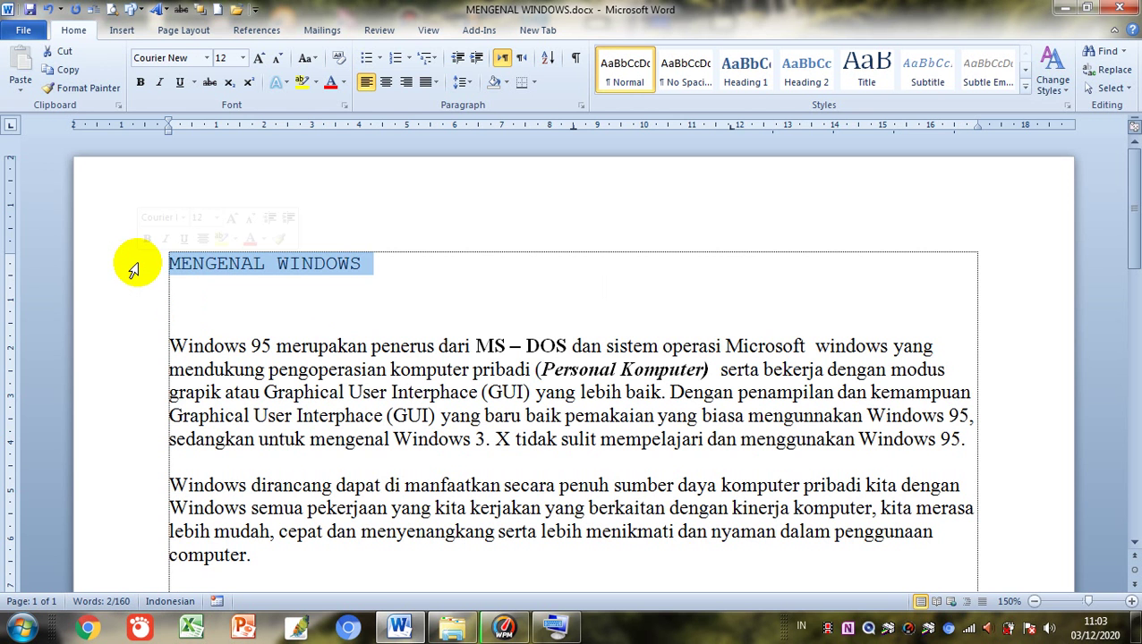
pyautogui.doubleClick(76, 34)
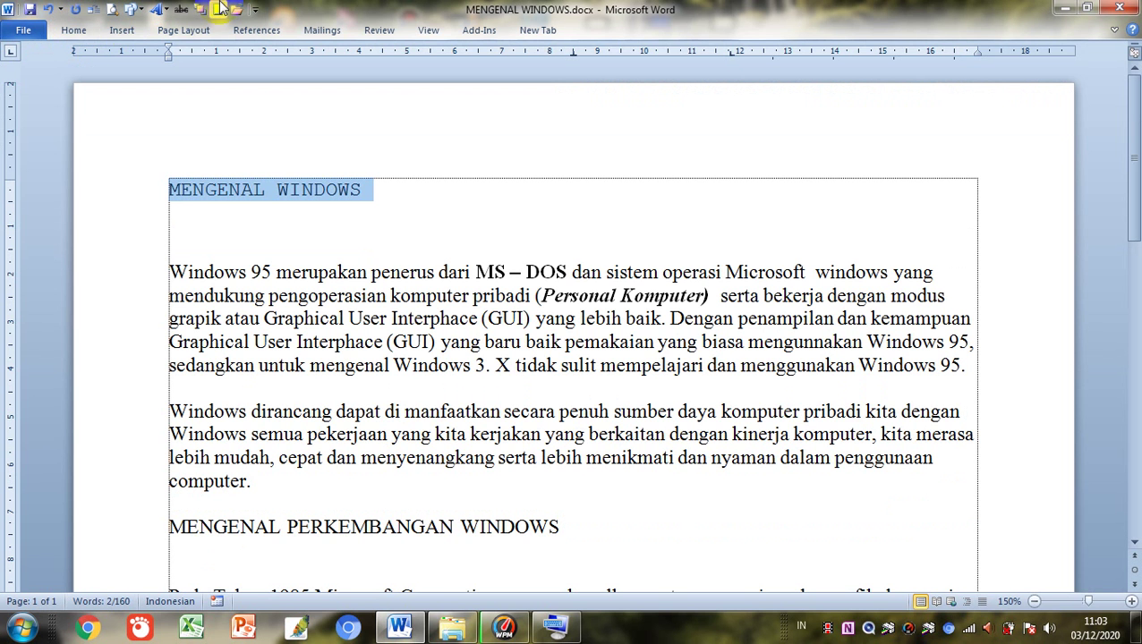
# Open the Font dialog for the selected title, browse the Latin text sizes, and choose size 16
pyautogui.click(79, 33)
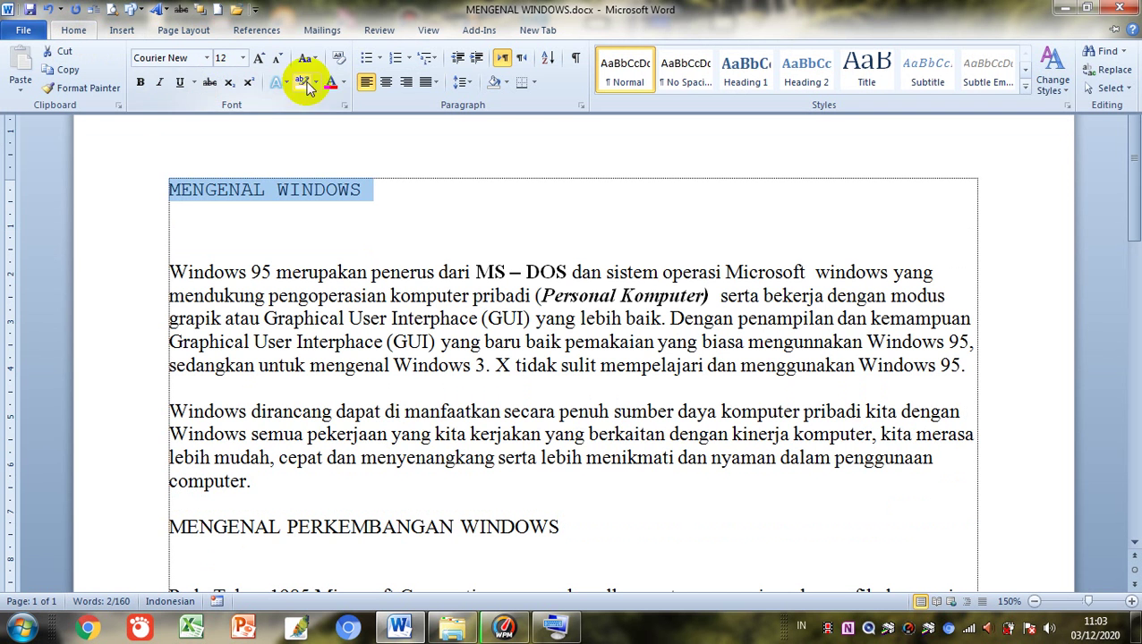
pyautogui.click(345, 108)
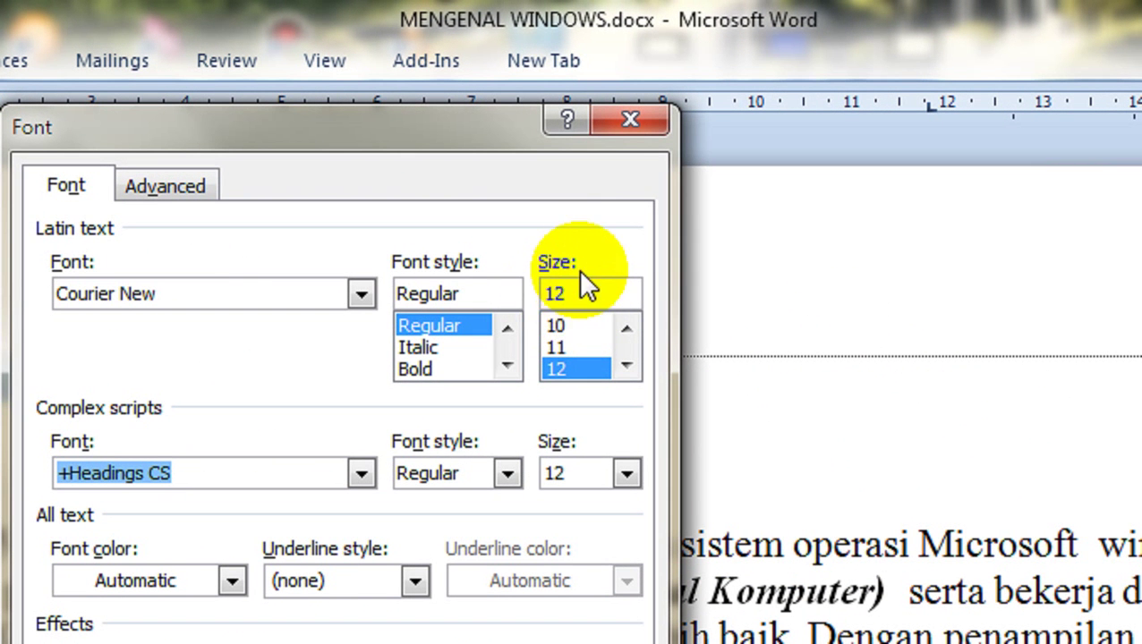
pyautogui.click(626, 327)
pyautogui.click(627, 328)
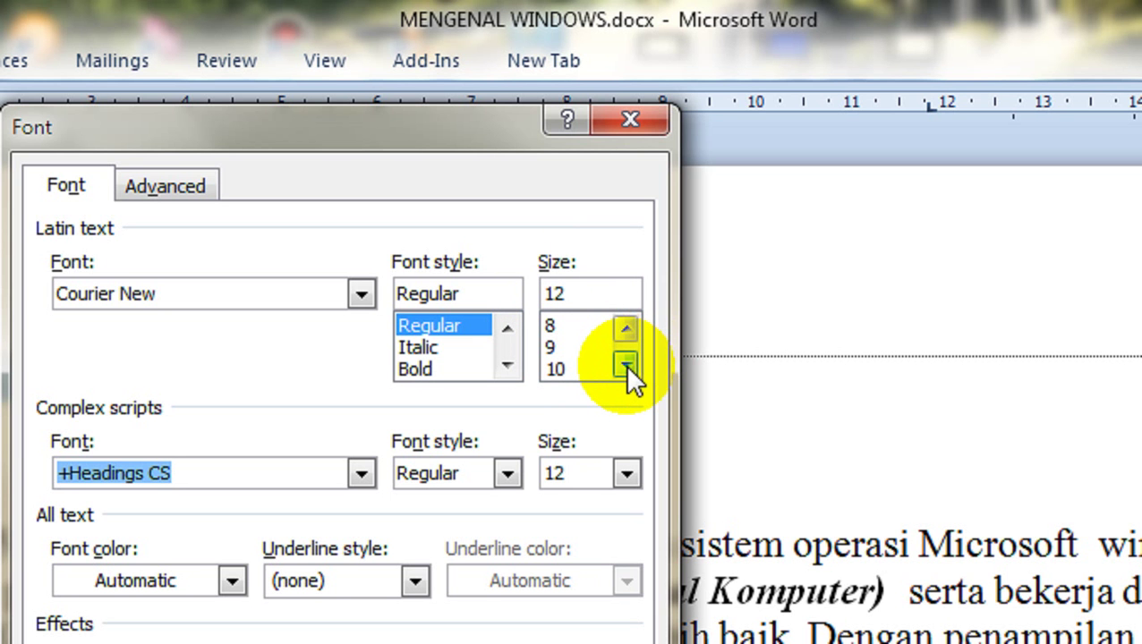
pyautogui.click(624, 365)
pyautogui.click(624, 364)
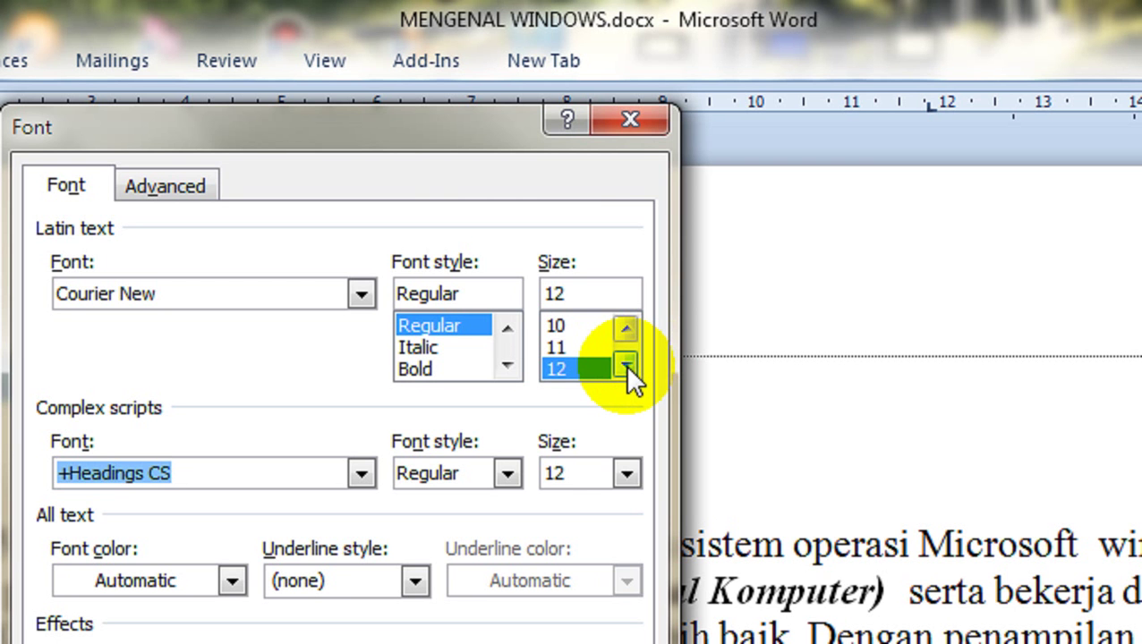
pyautogui.click(625, 365)
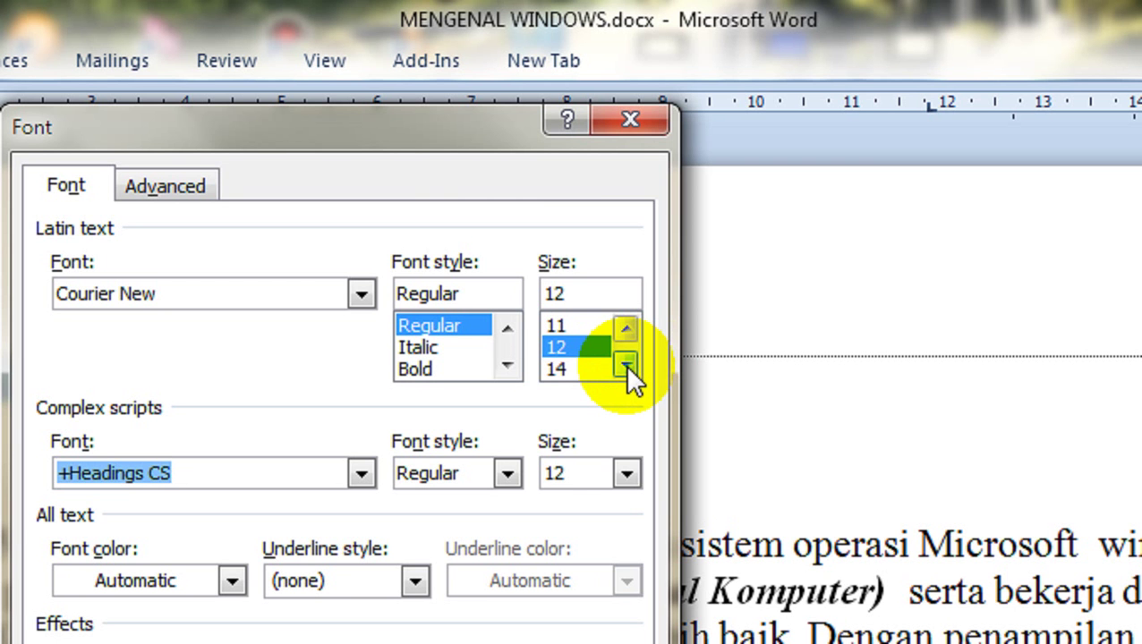
pyautogui.click(625, 364)
pyautogui.click(625, 364)
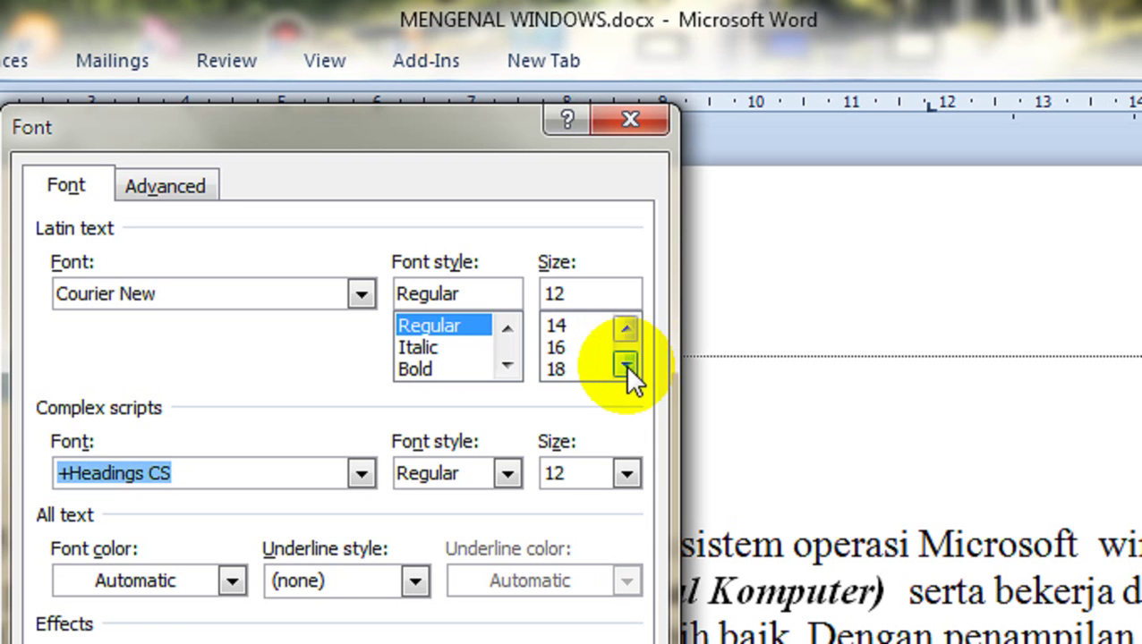
pyautogui.click(557, 348)
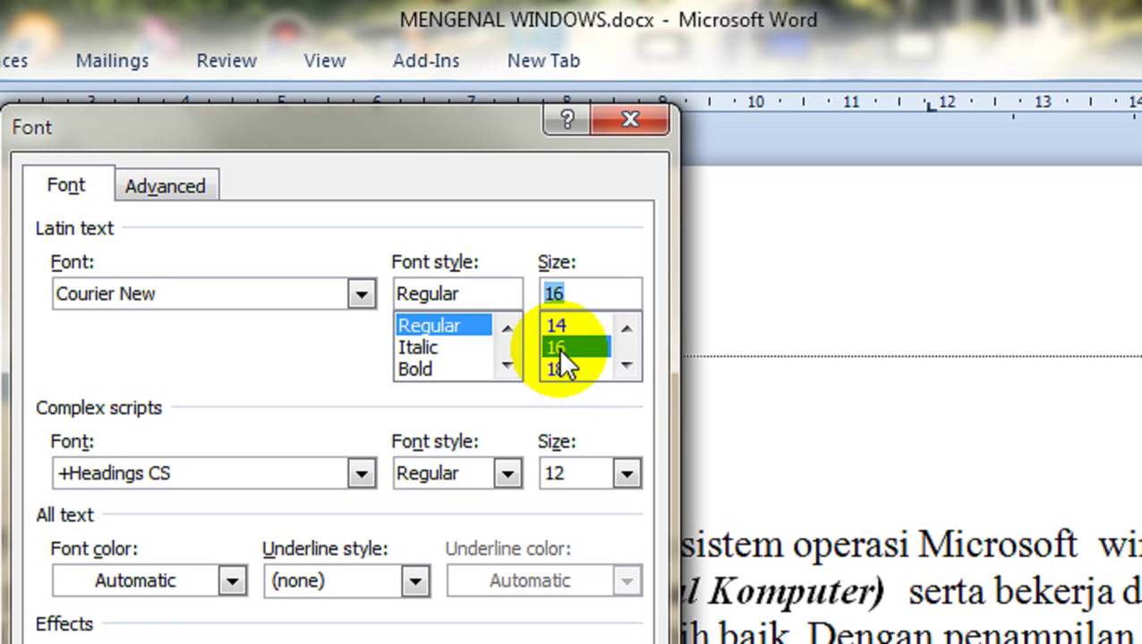
# Try size 18 for the Latin text in the Font dialog and apply size 20 to the title
pyautogui.click(624, 364)
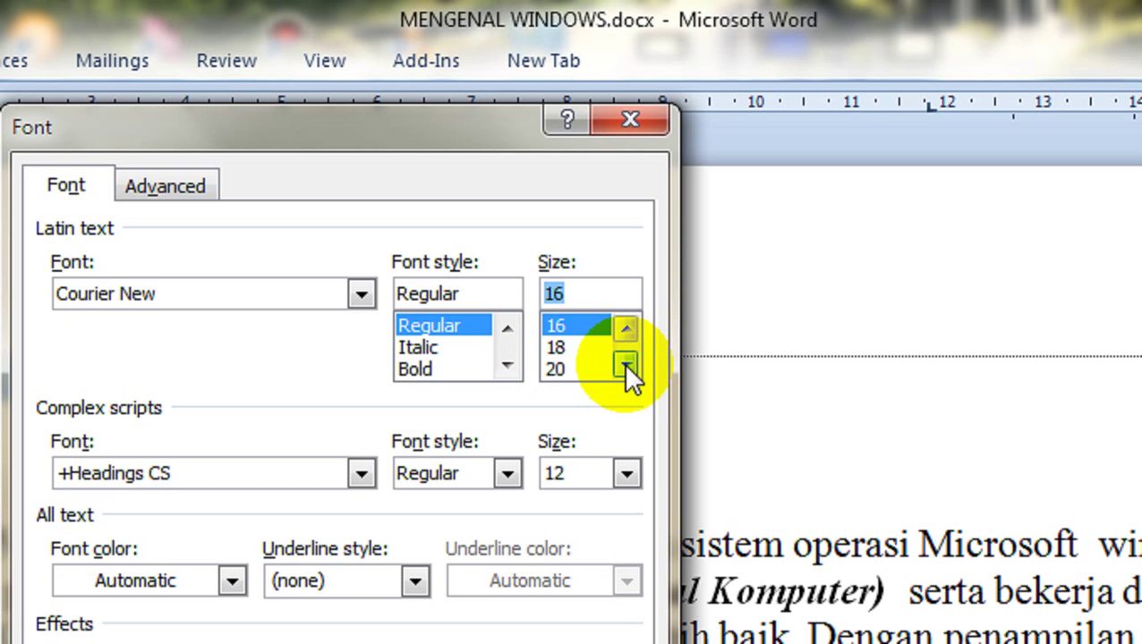
pyautogui.click(559, 348)
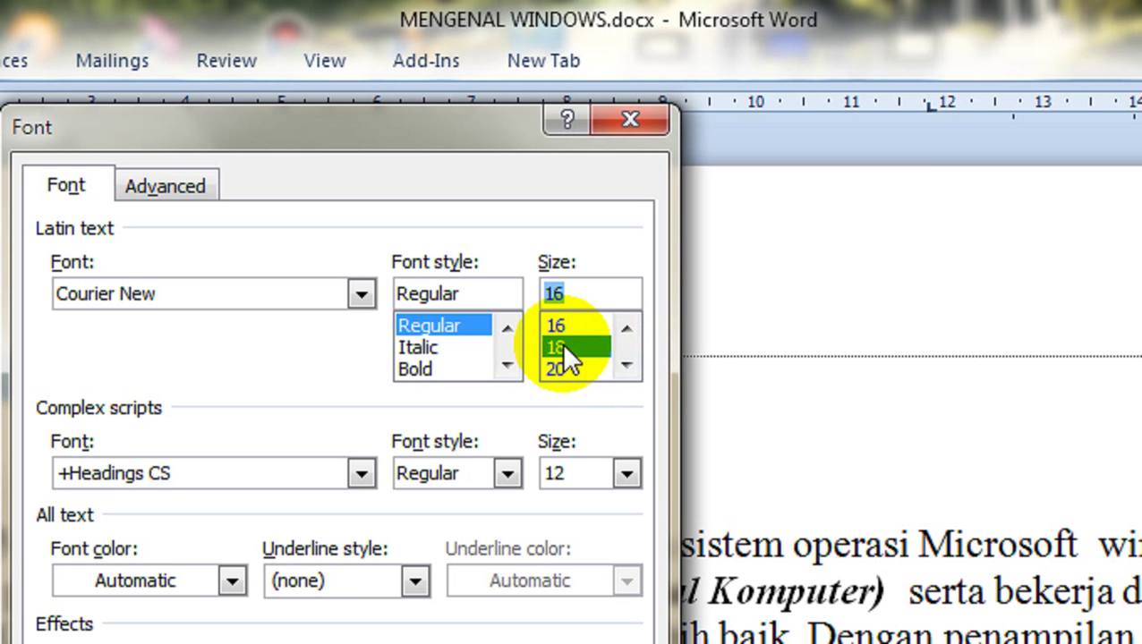
pyautogui.click(627, 363)
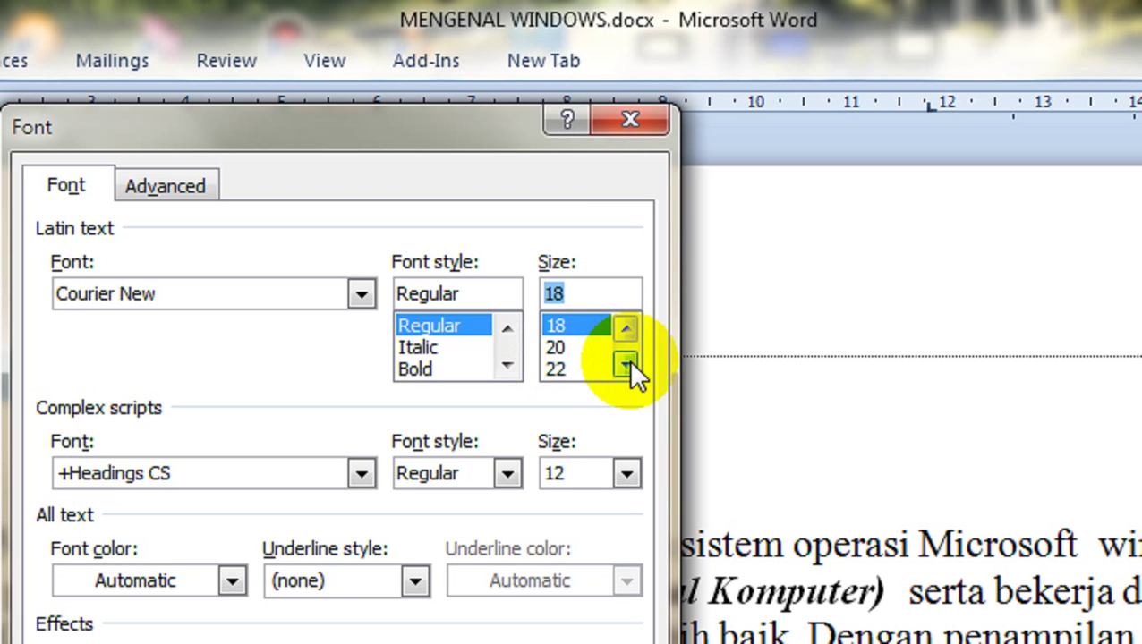
pyautogui.click(568, 349)
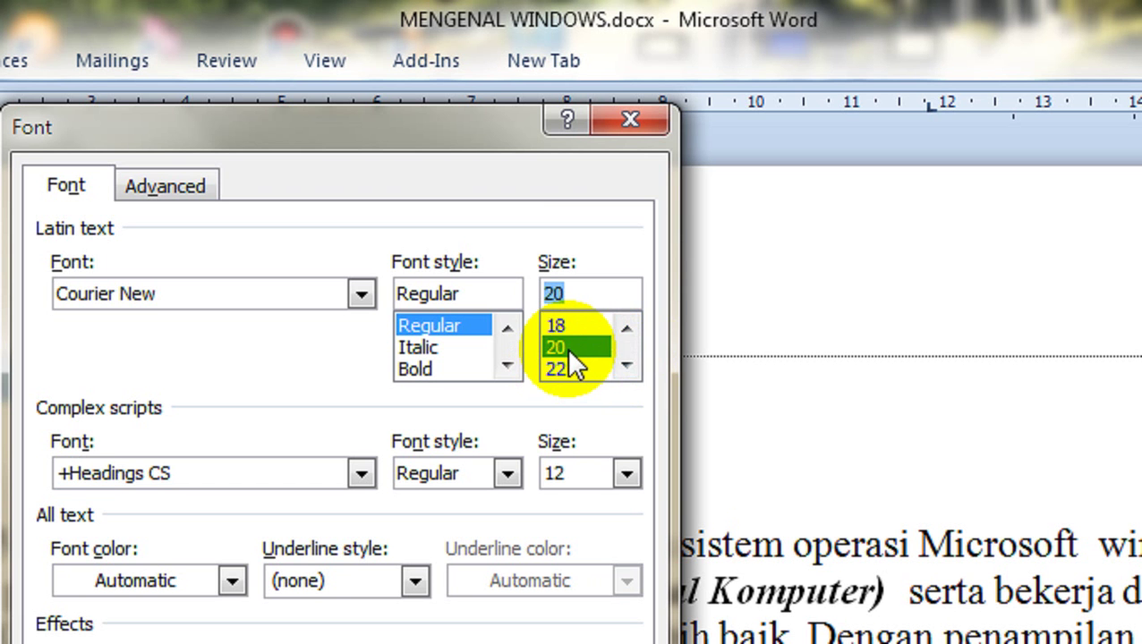
pyautogui.click(626, 328)
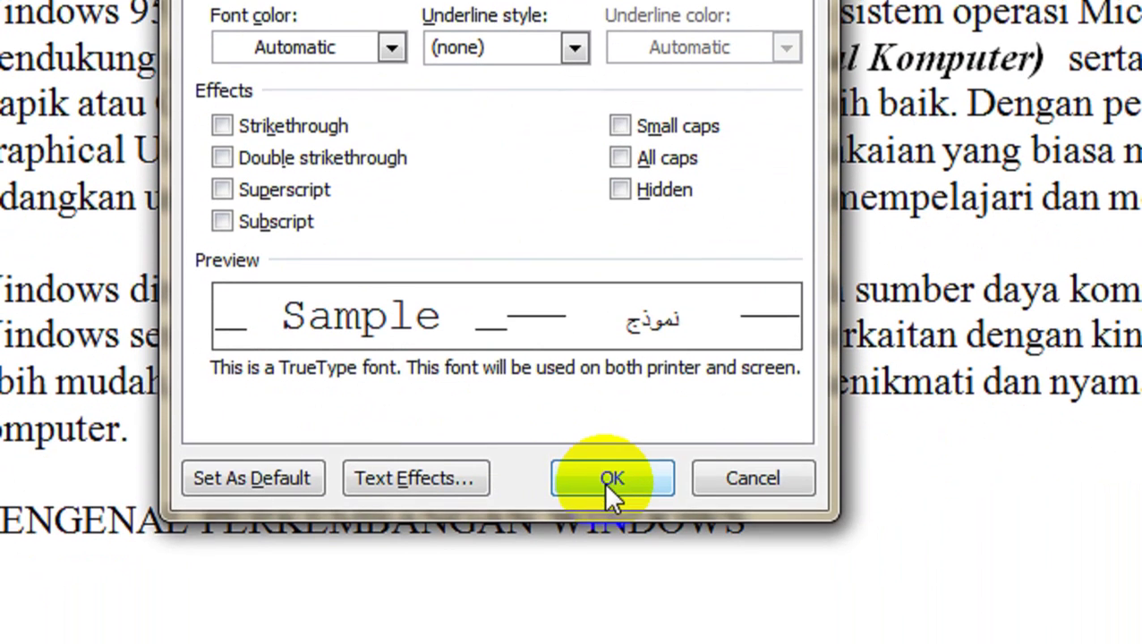
pyautogui.click(603, 479)
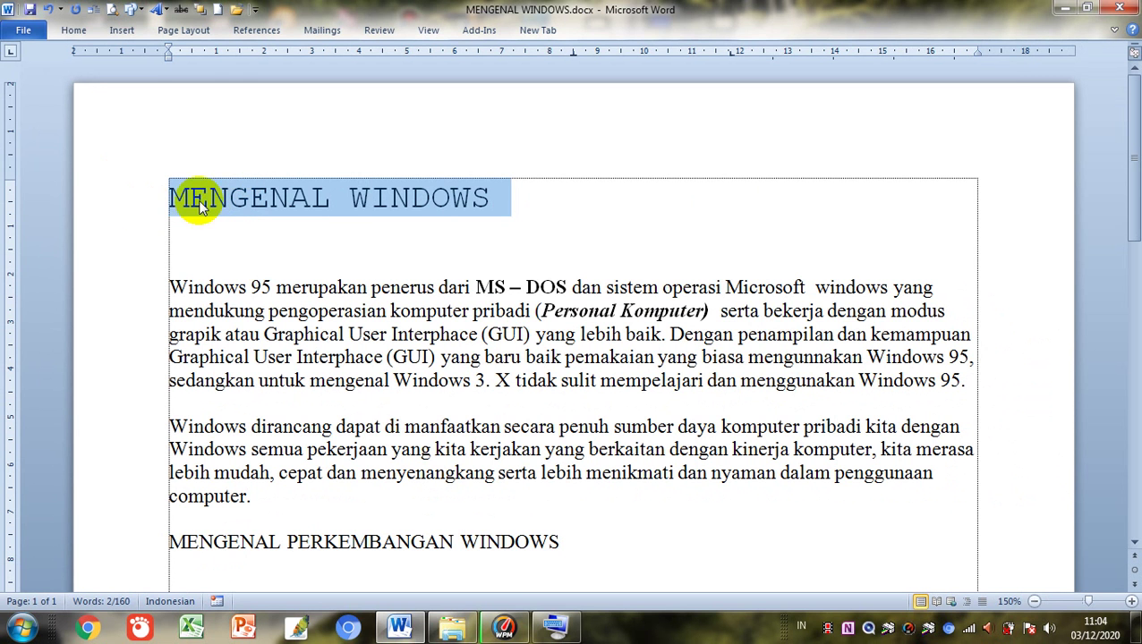
# Reopen the Font dialog from the selected title's context menu and set its Latin text size to 12
pyautogui.rightClick(230, 198)
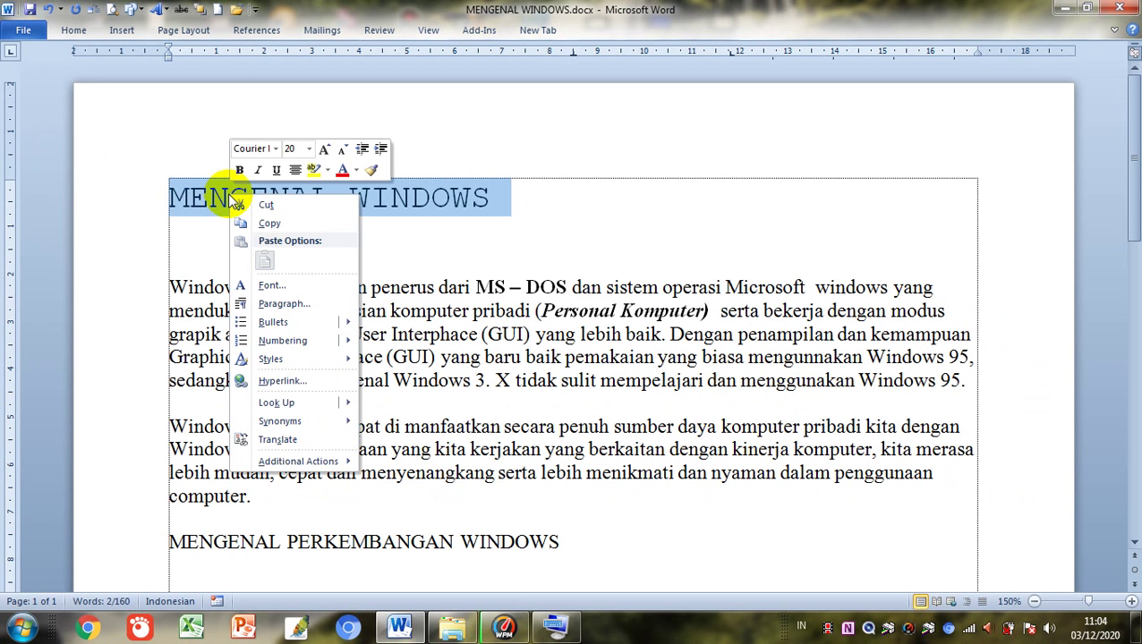
pyautogui.click(270, 286)
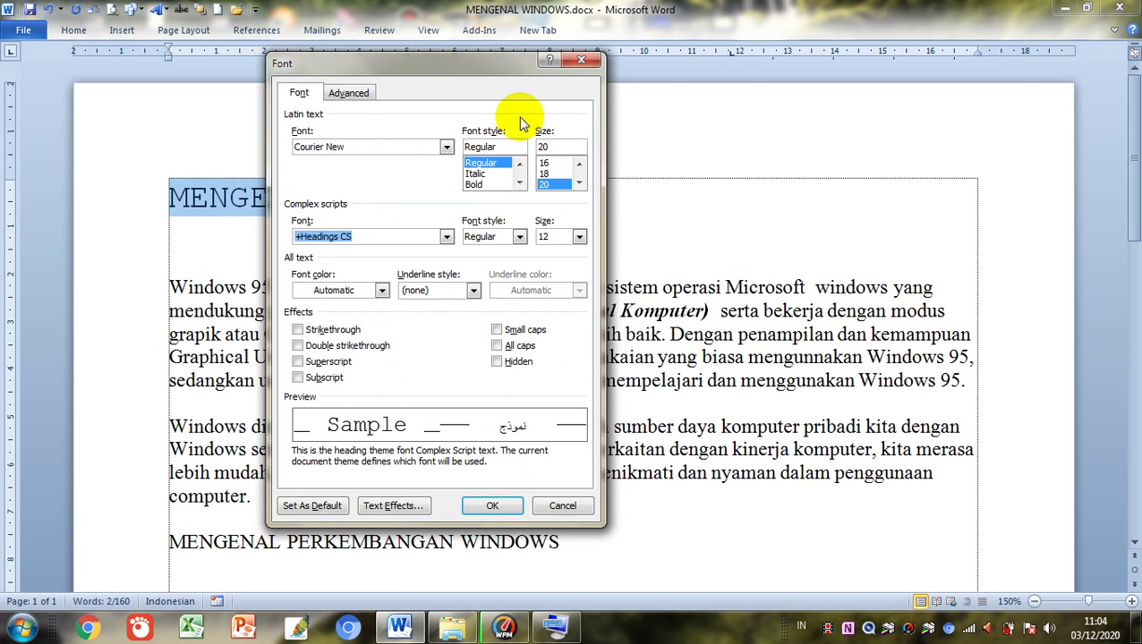
pyautogui.click(579, 165)
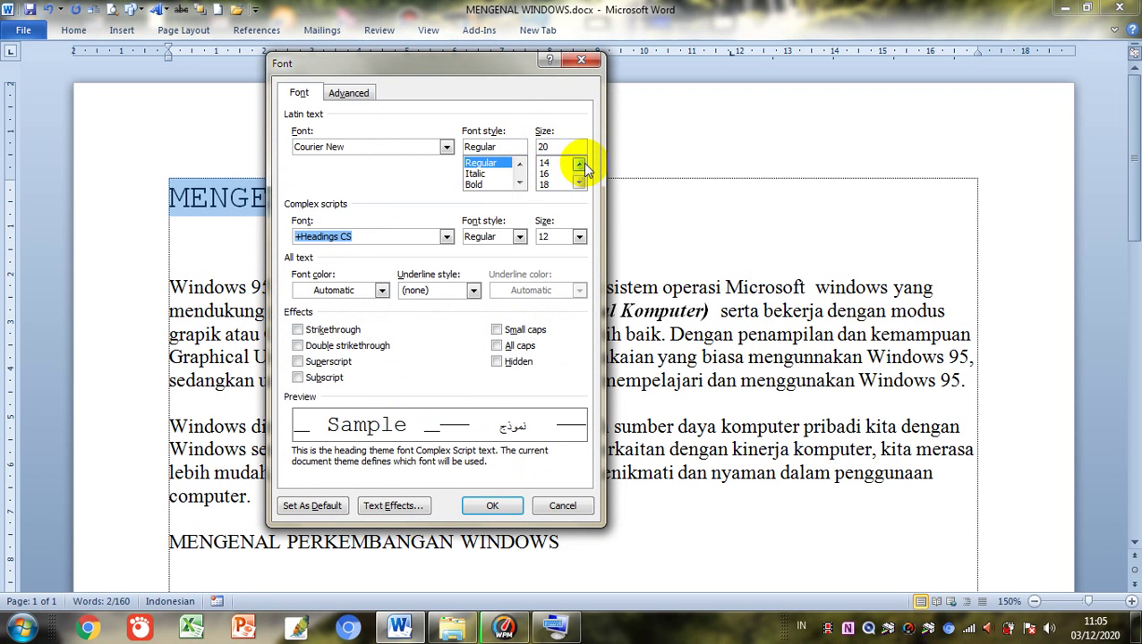
pyautogui.click(579, 164)
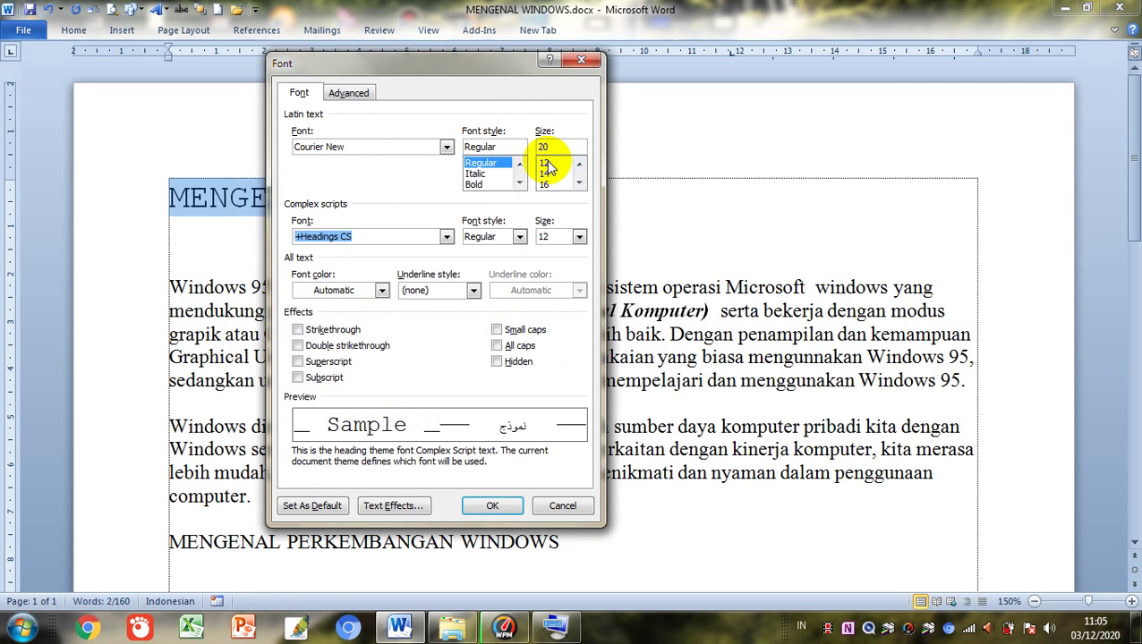
pyautogui.click(546, 163)
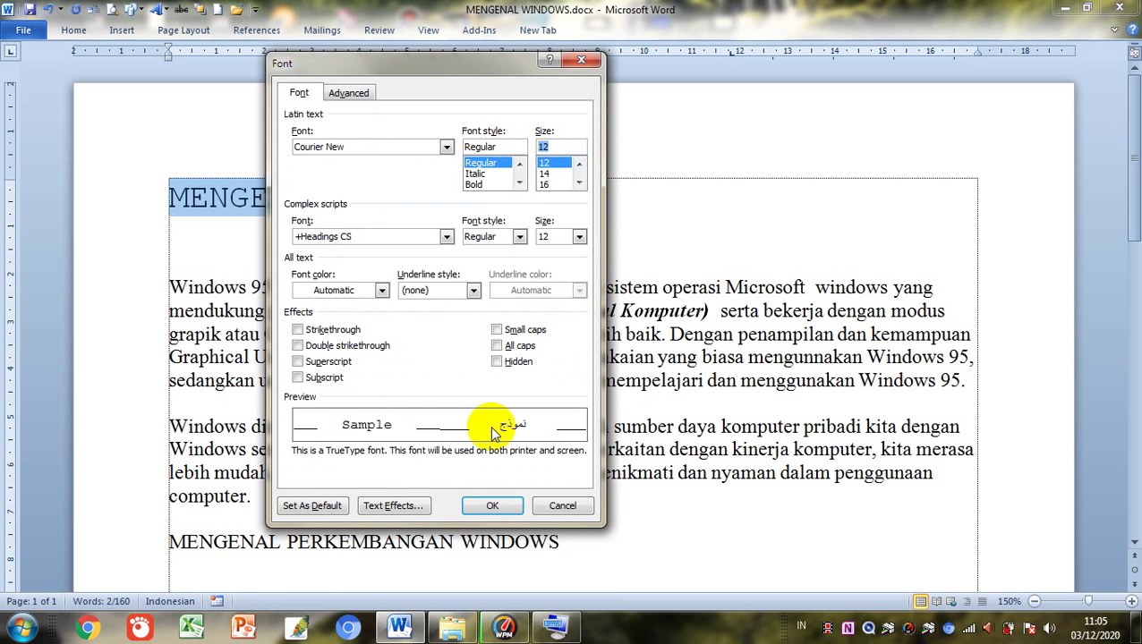
pyautogui.click(491, 503)
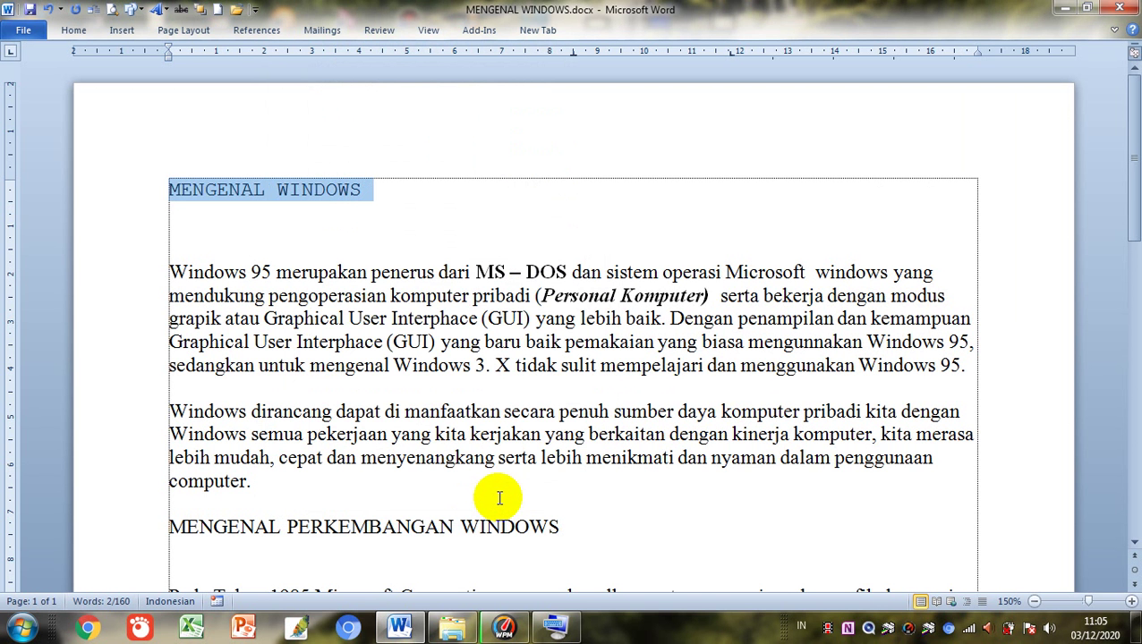
# Deselect and reselect the MENGENAL WINDOWS title line, and set its font size to 14 from the ribbon's size choices
pyautogui.click(499, 498)
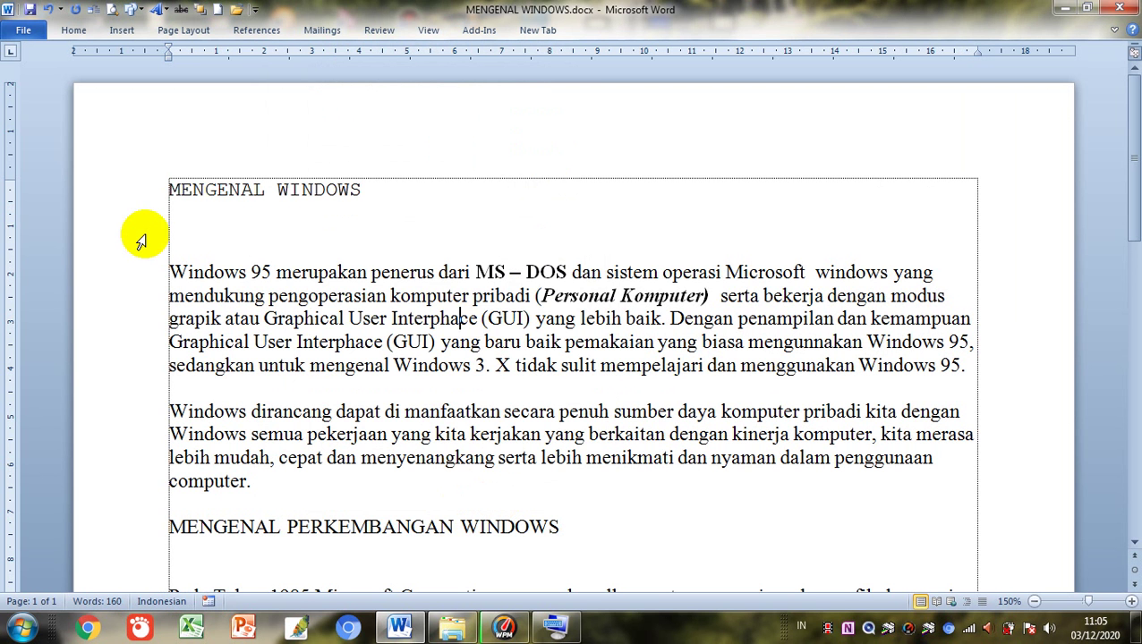
pyautogui.click(149, 195)
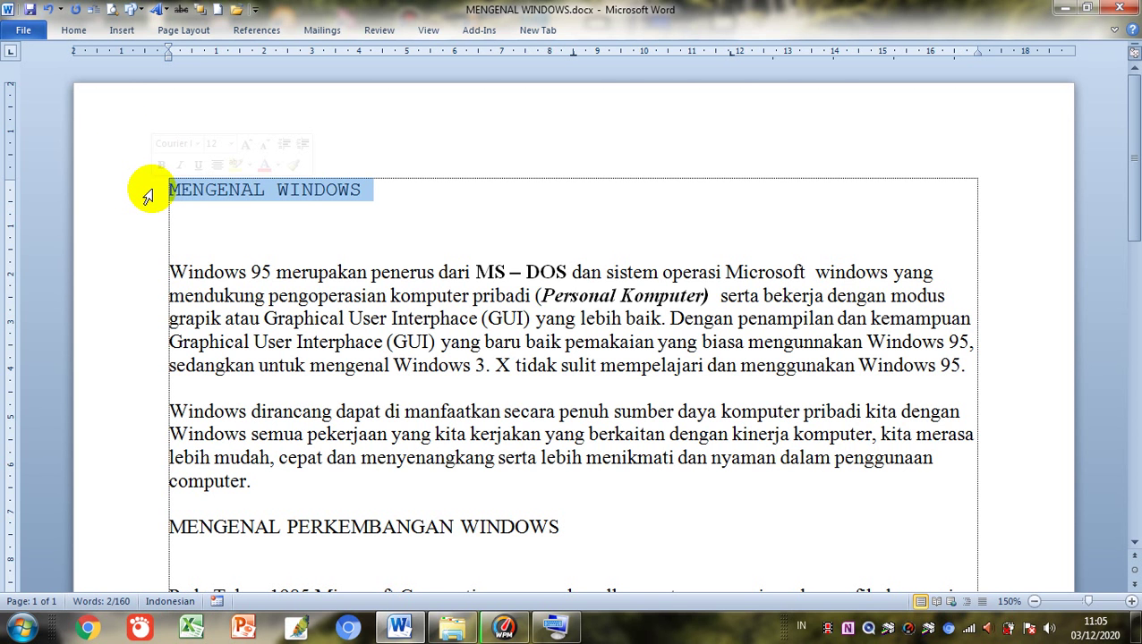
pyautogui.click(75, 32)
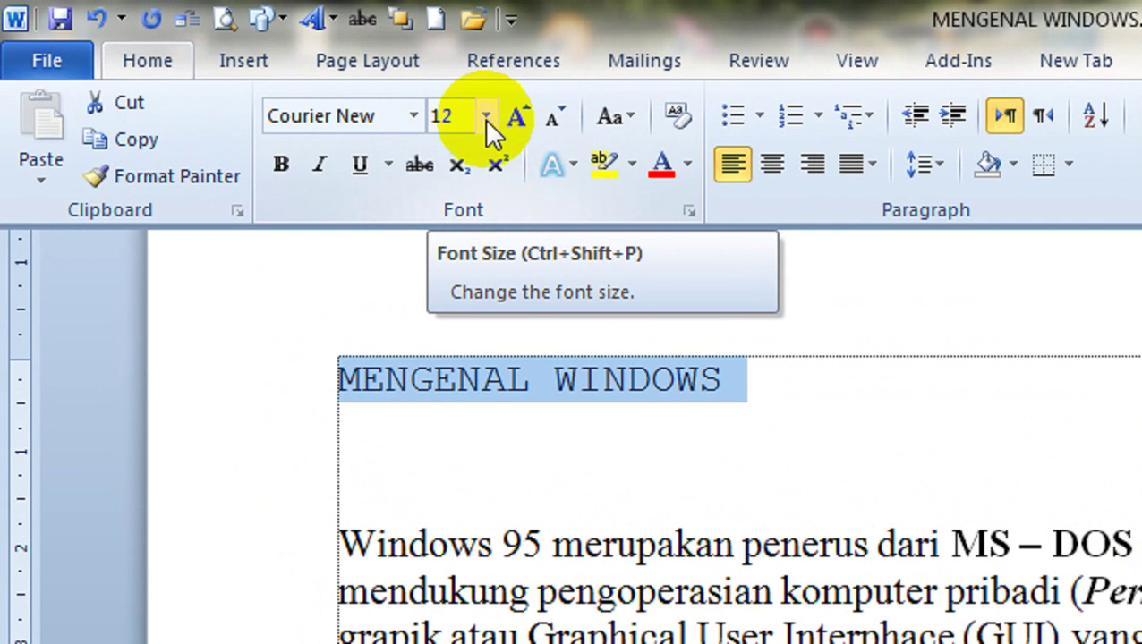
pyautogui.click(488, 118)
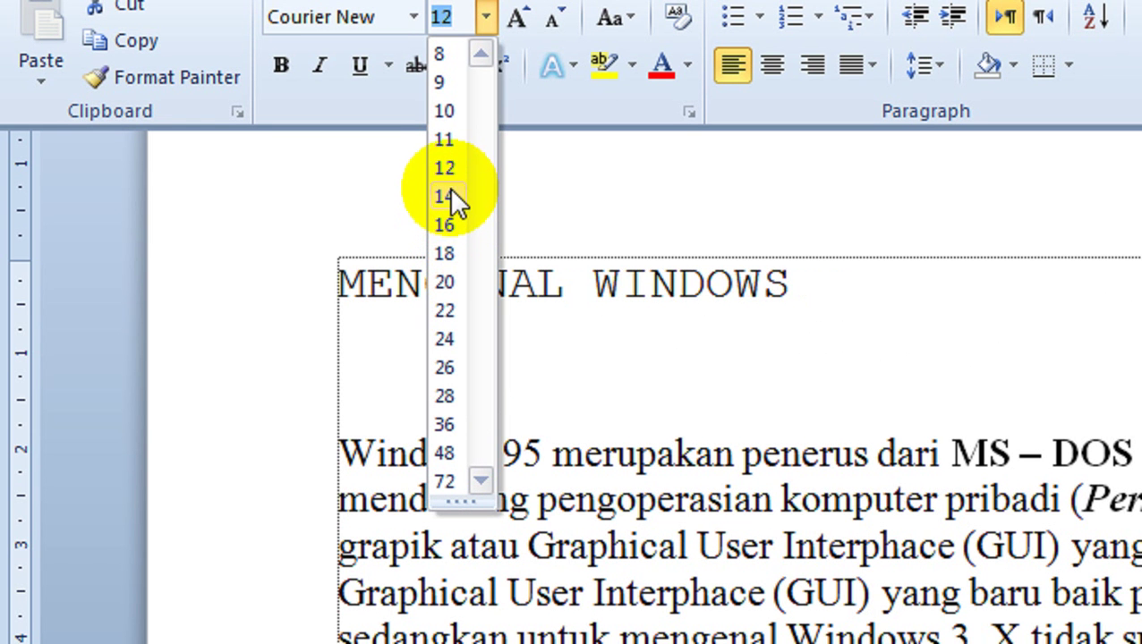
pyautogui.click(449, 195)
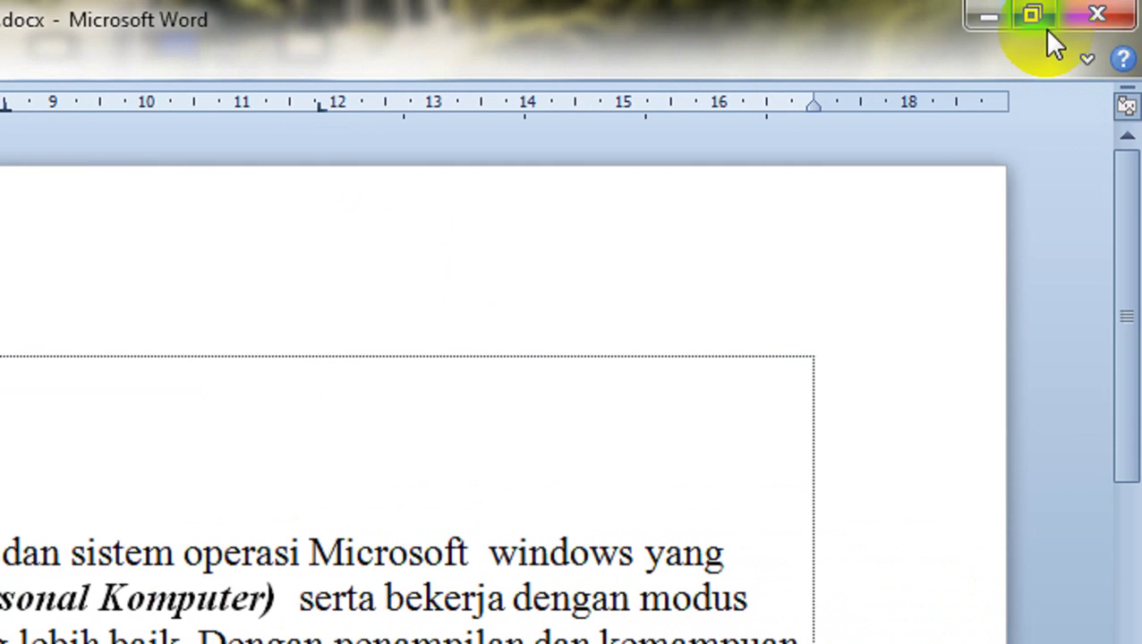
# Expand the collapsed ribbon permanently and set the selected title's font size to a custom 30
pyautogui.click(1083, 60)
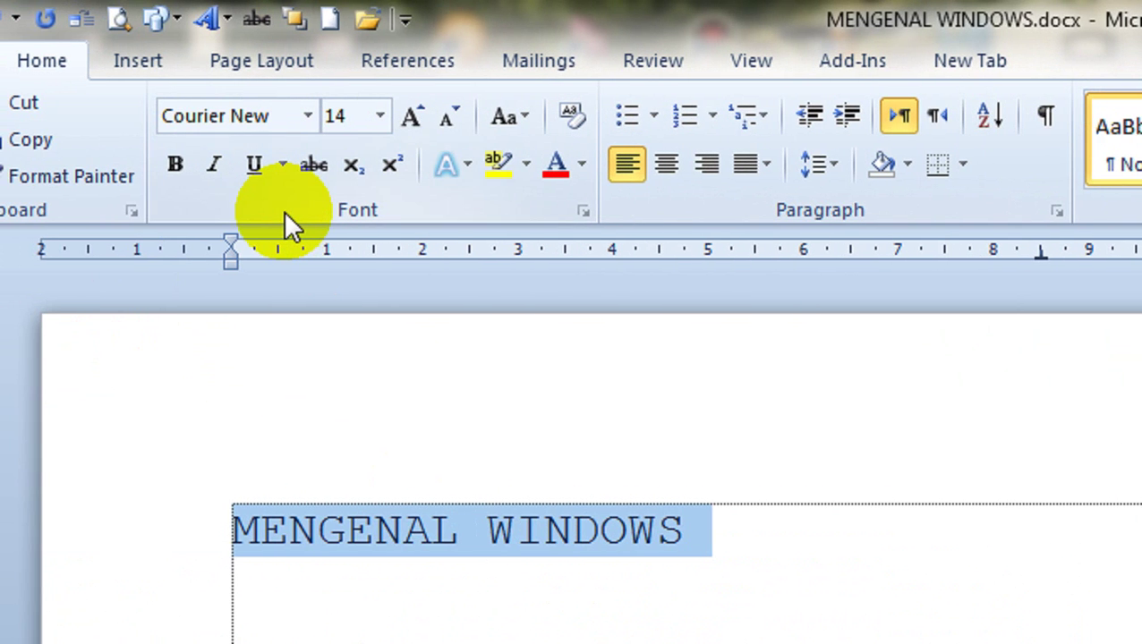
pyautogui.click(344, 115)
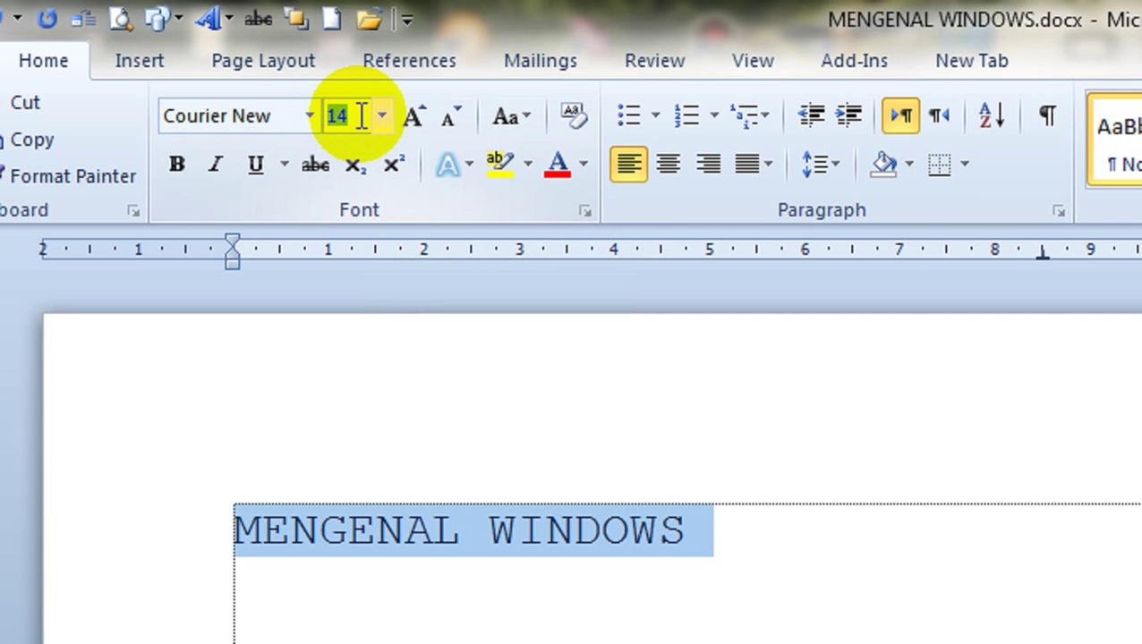
pyautogui.write('30')
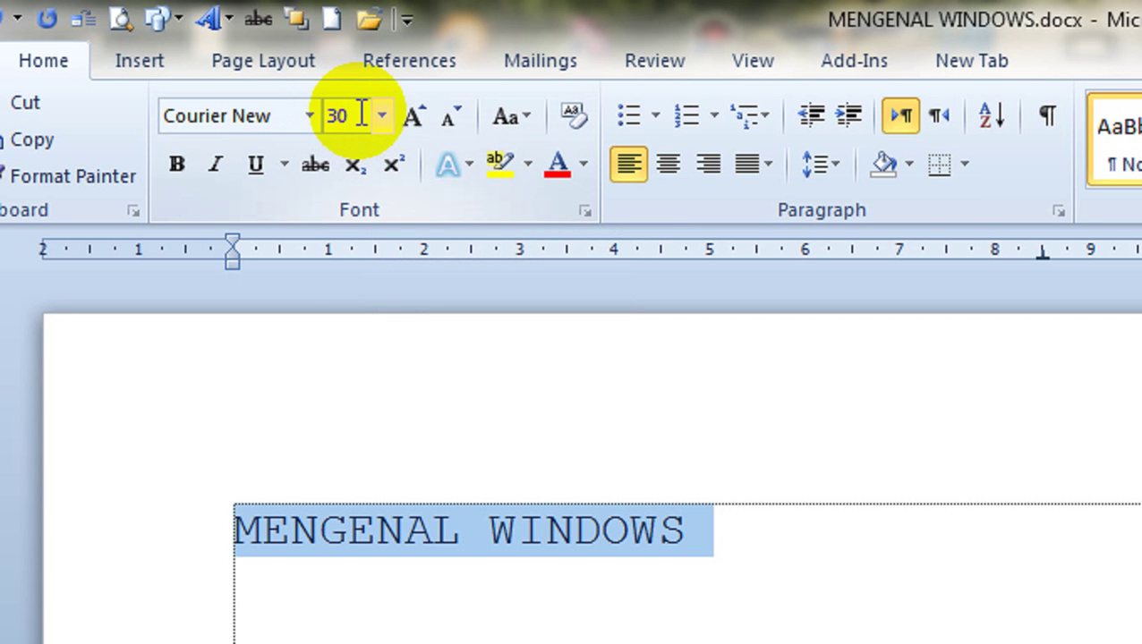
pyautogui.press('Return')
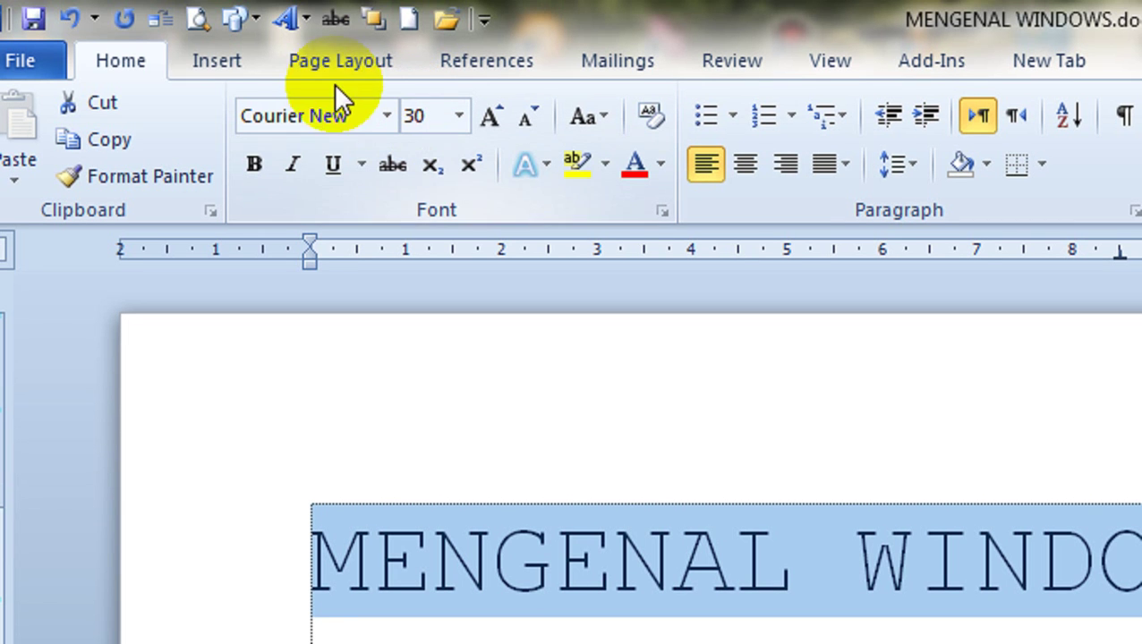
# Try Grow Font and Shrink Font on the title, enlarge it to size 48, and deselect it
pyautogui.click(148, 61)
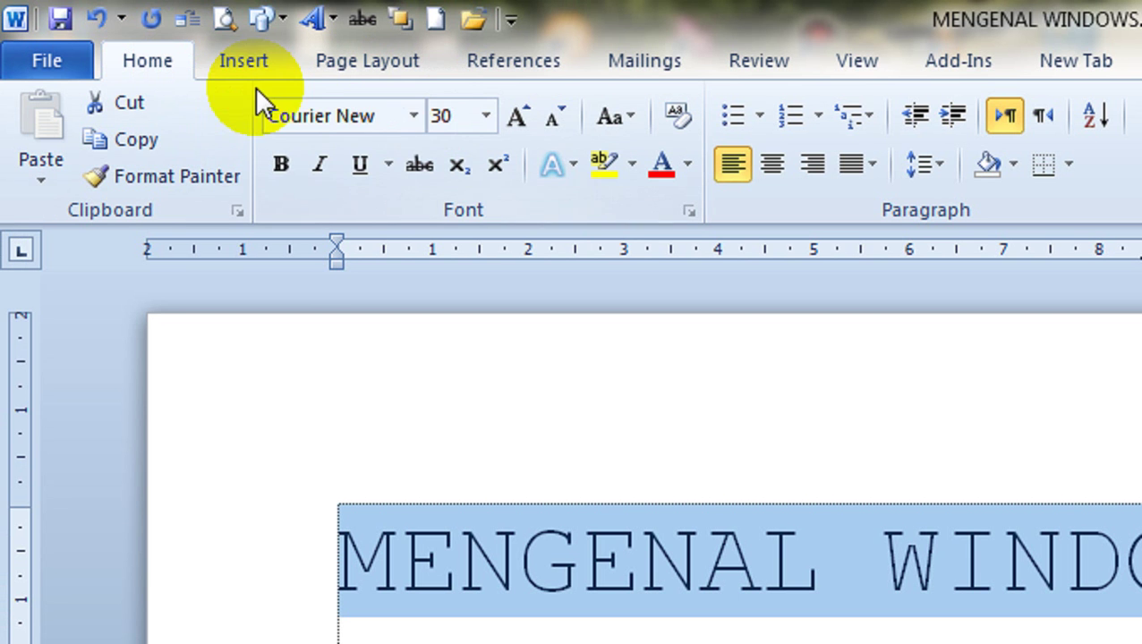
pyautogui.click(519, 117)
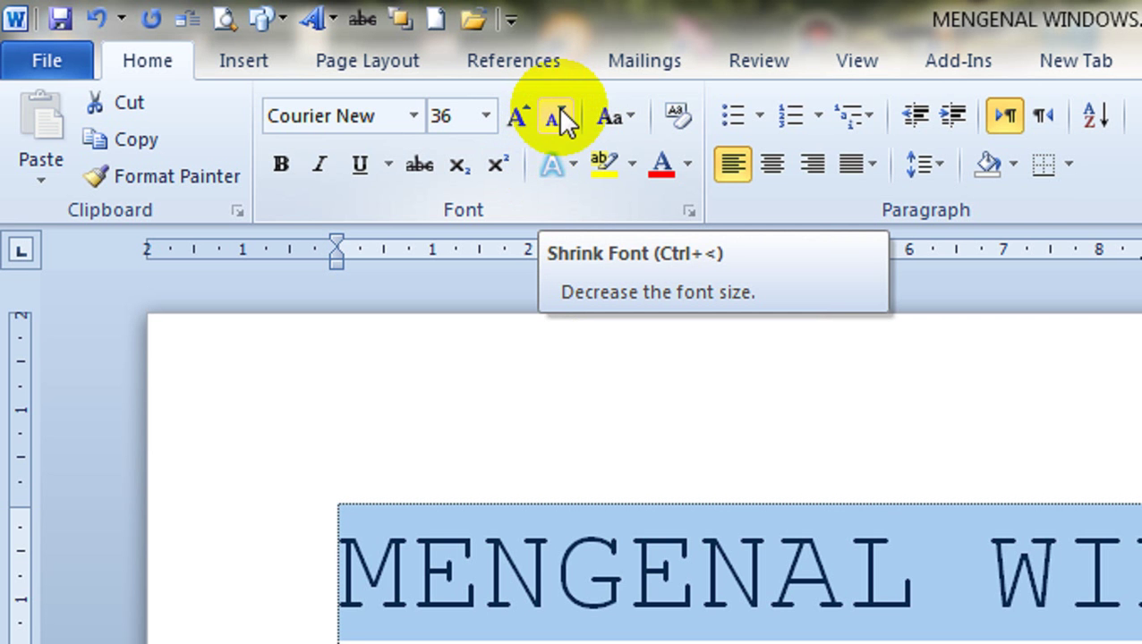
pyautogui.click(559, 120)
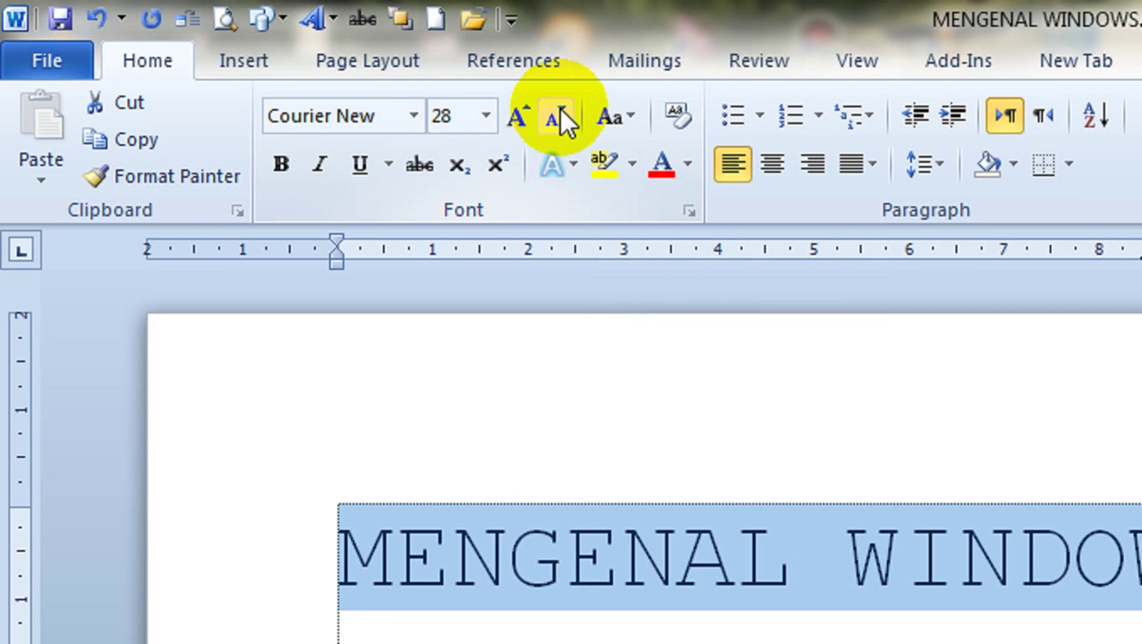
pyautogui.click(559, 120)
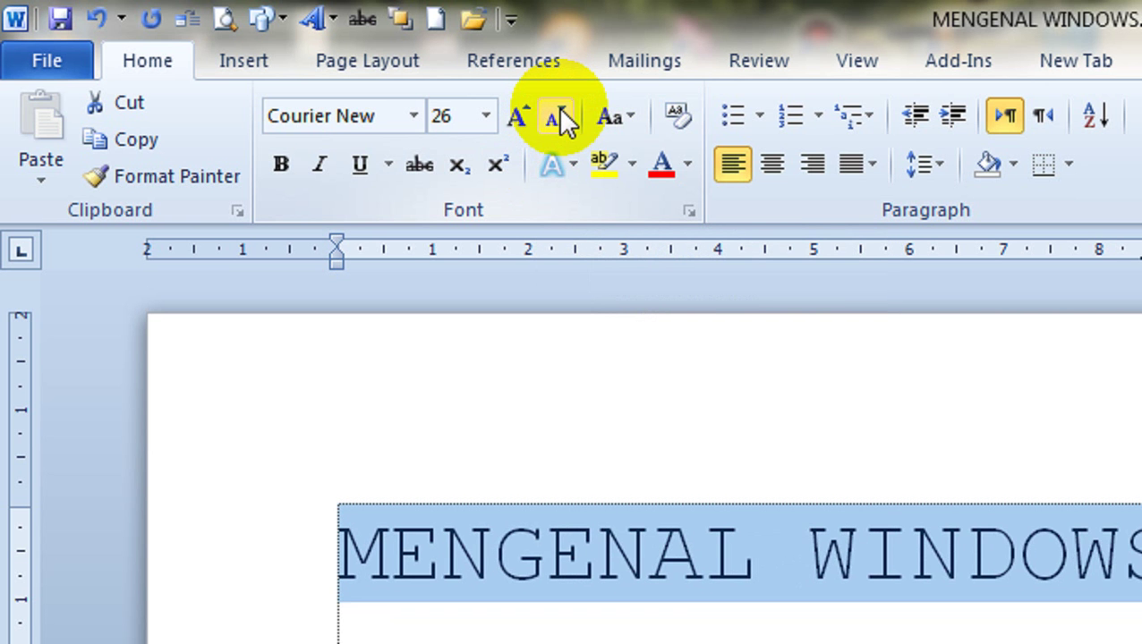
pyautogui.click(518, 121)
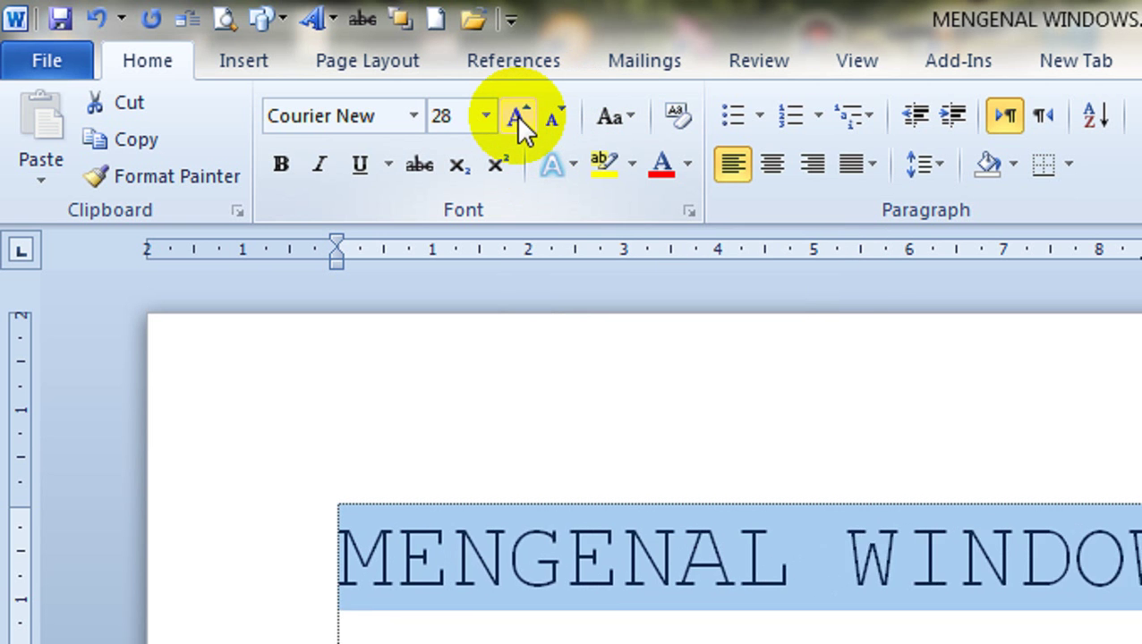
pyautogui.click(518, 121)
pyautogui.click(518, 121)
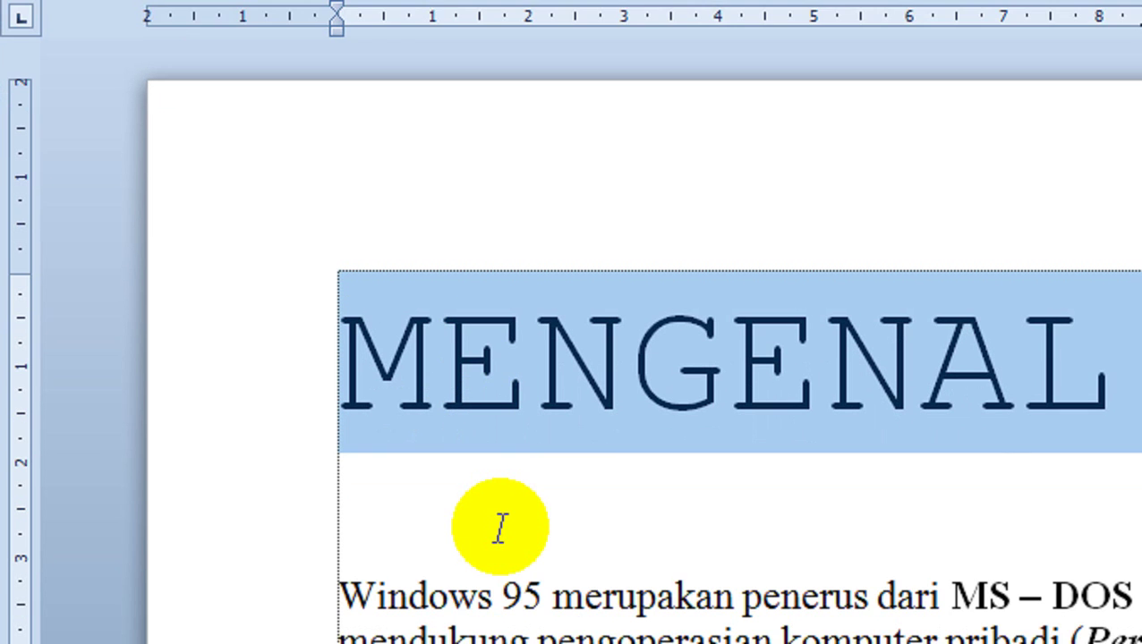
pyautogui.click(502, 573)
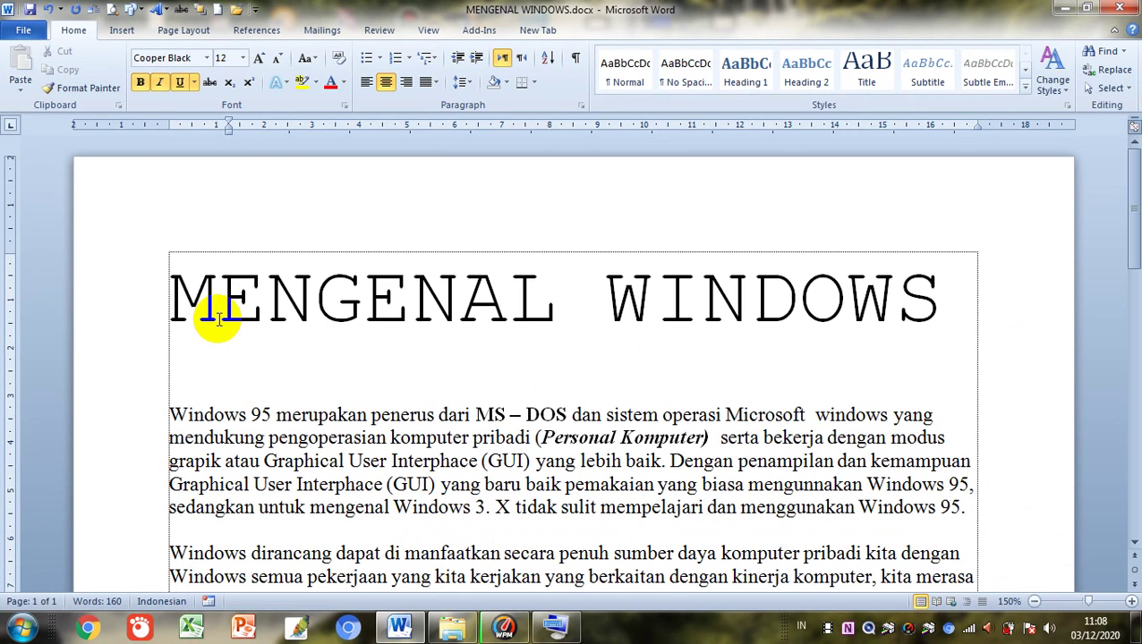
pyautogui.click(423, 333)
pyautogui.click(182, 308)
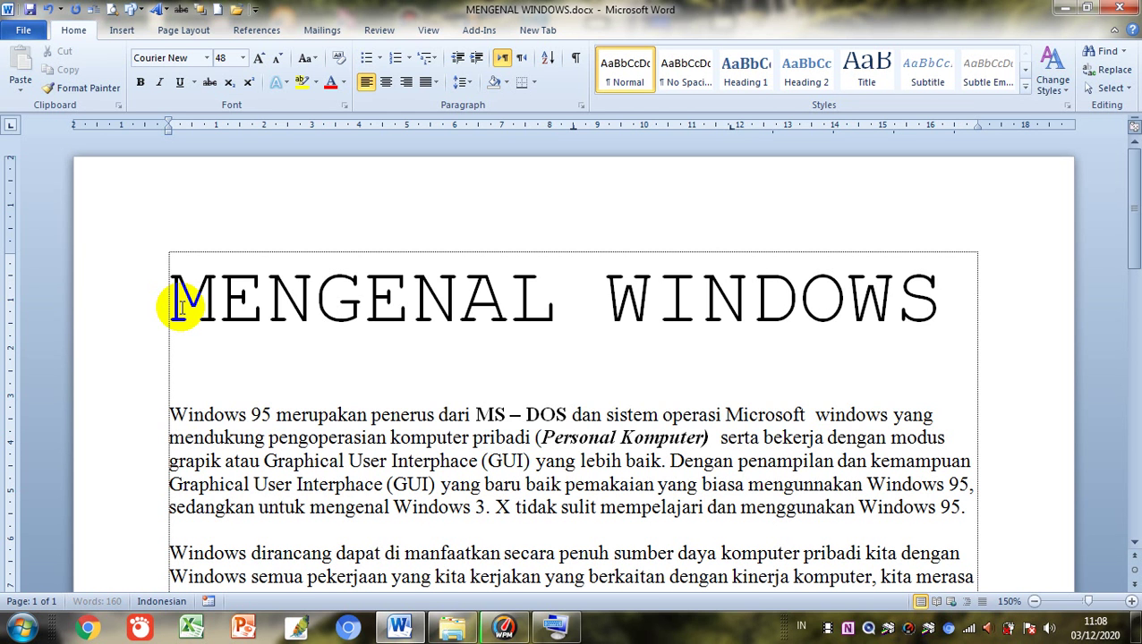
pyautogui.tripleClick(179, 307)
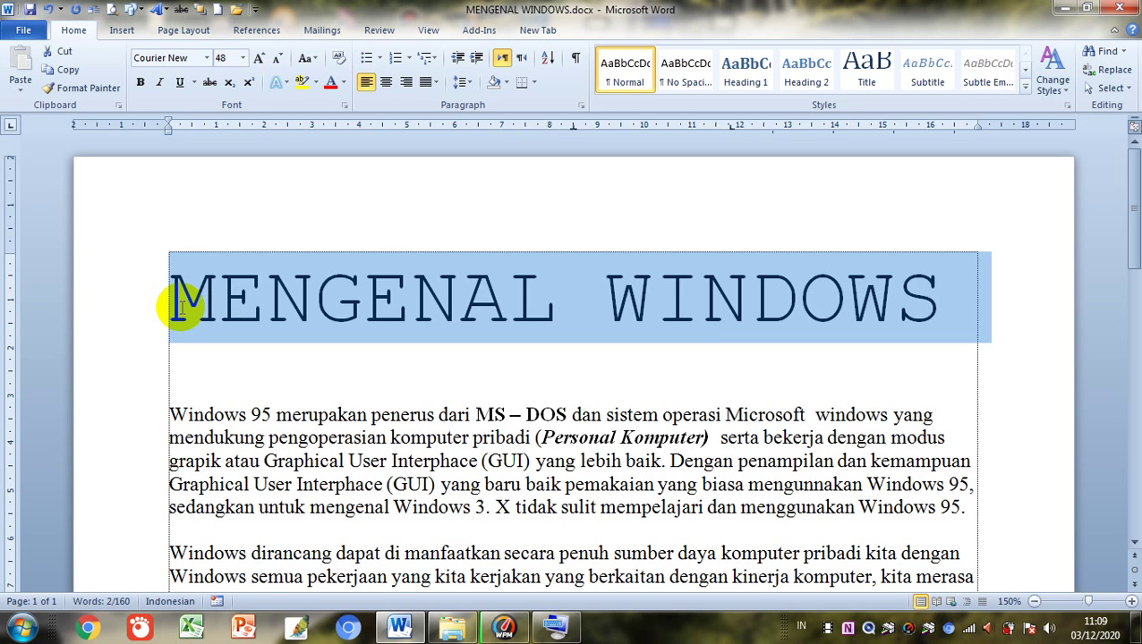
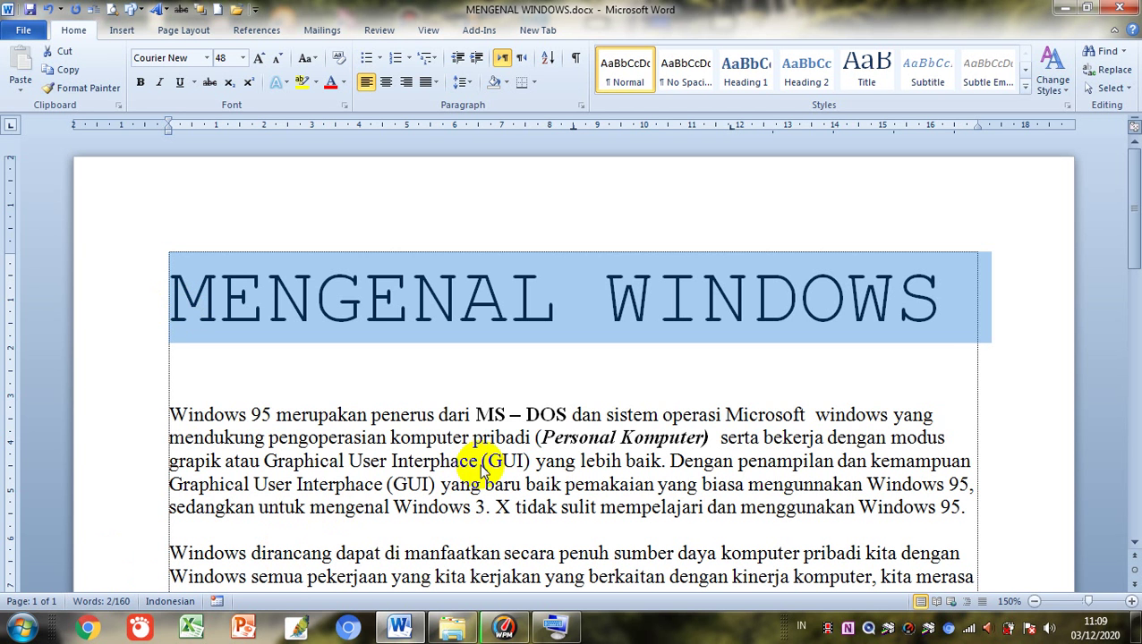
pyautogui.click(744, 462)
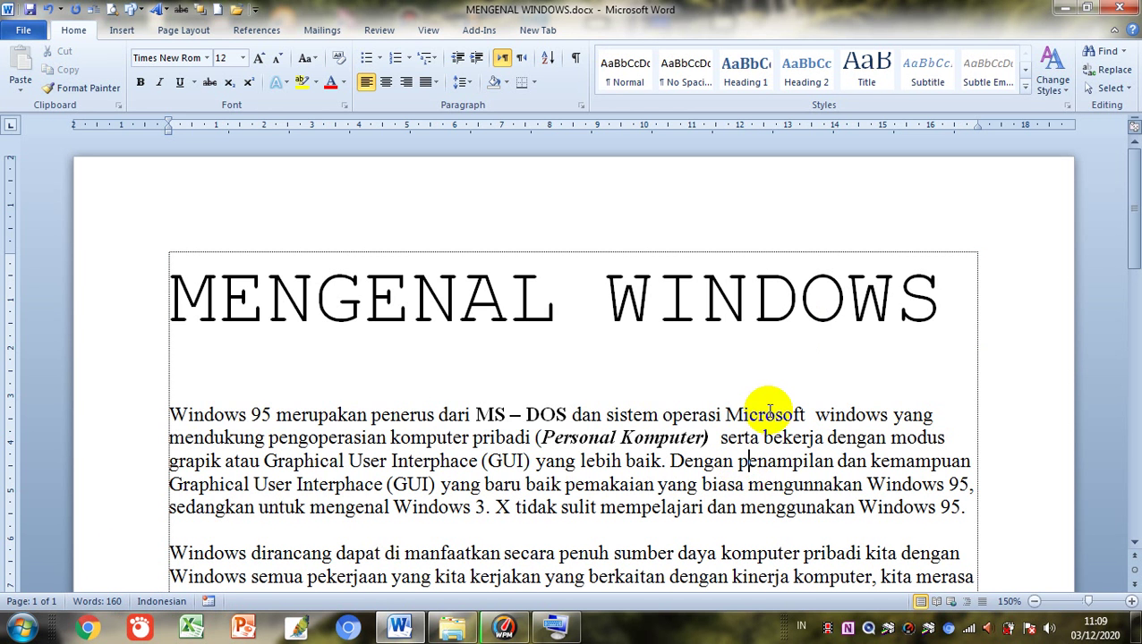
pyautogui.click(816, 313)
pyautogui.rightClick(816, 313)
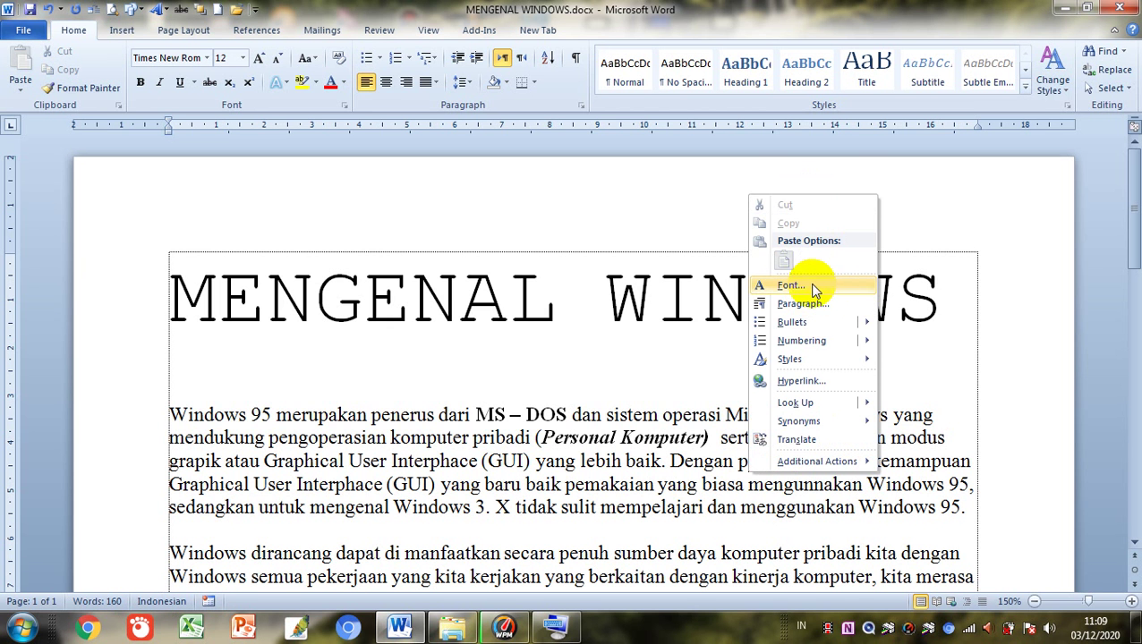
pyautogui.click(507, 431)
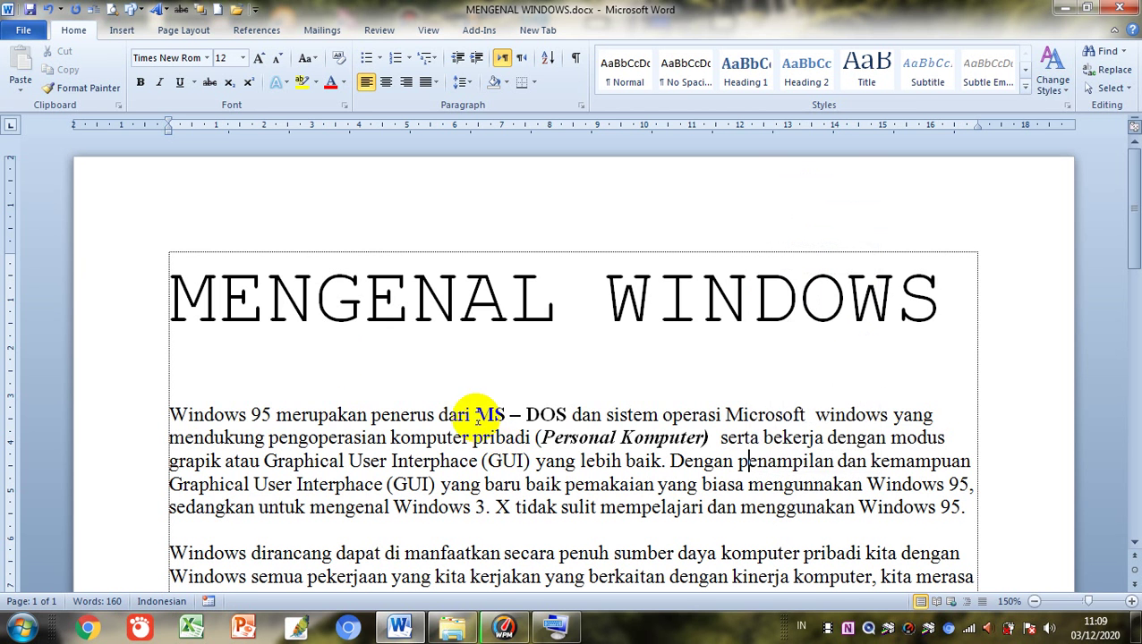
# Select the MENGENAL WINDOWS title line and bring up the On-Screen Keyboard
pyautogui.click(139, 317)
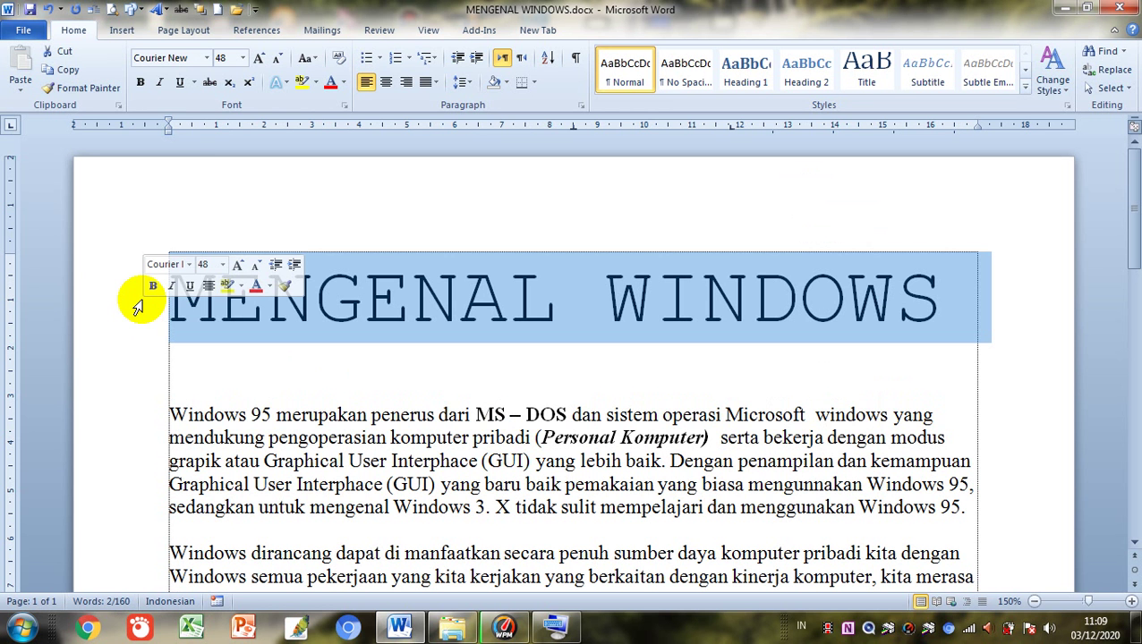
pyautogui.rightClick(139, 307)
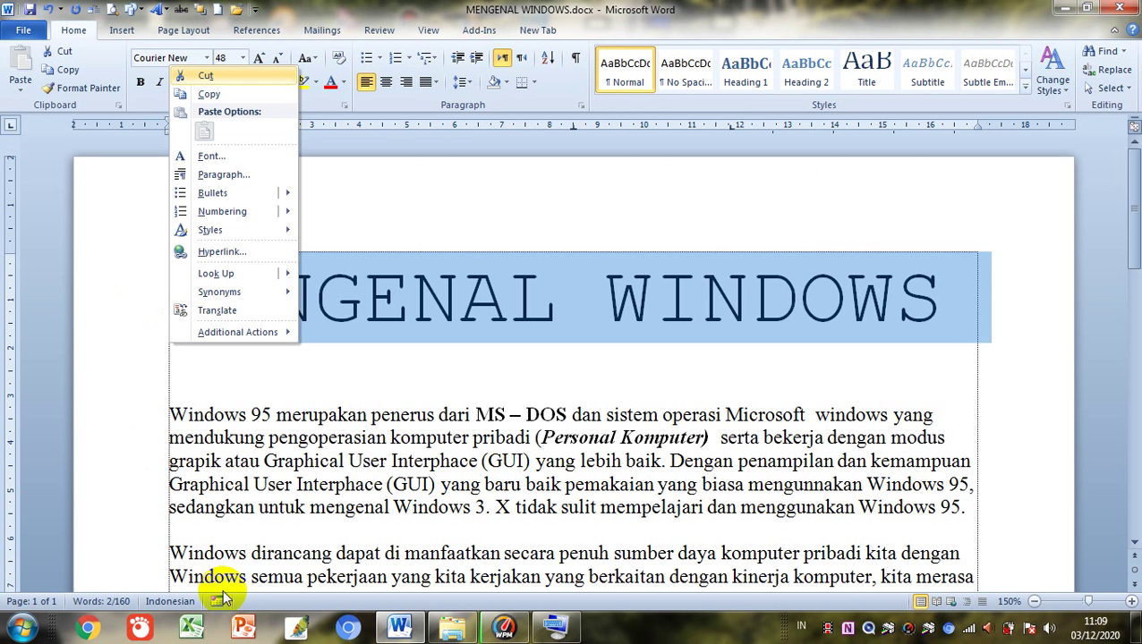
pyautogui.click(542, 629)
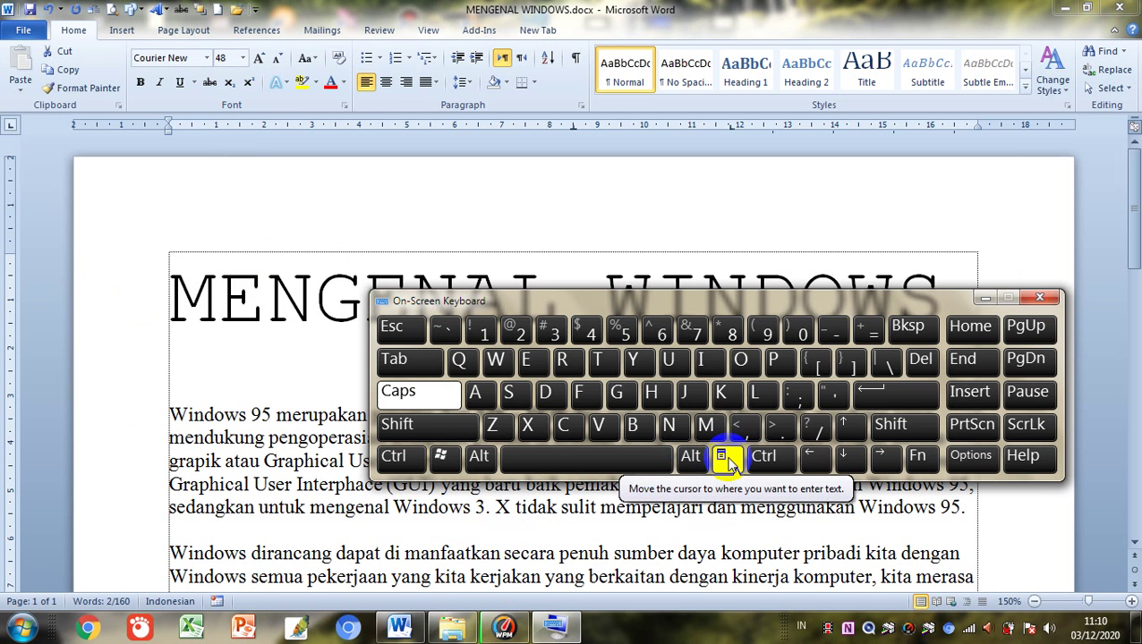
# Open the Font dialog for the selected MENGENAL WINDOWS title
pyautogui.moveTo(821, 241); pyautogui.dragTo(387, 298)
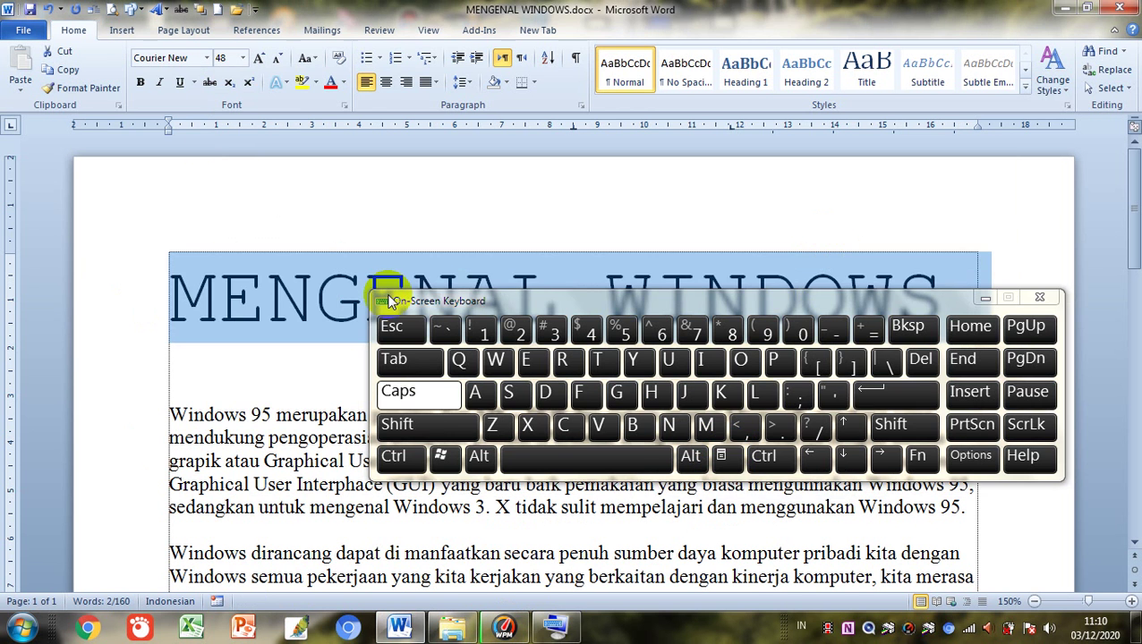
pyautogui.click(725, 458)
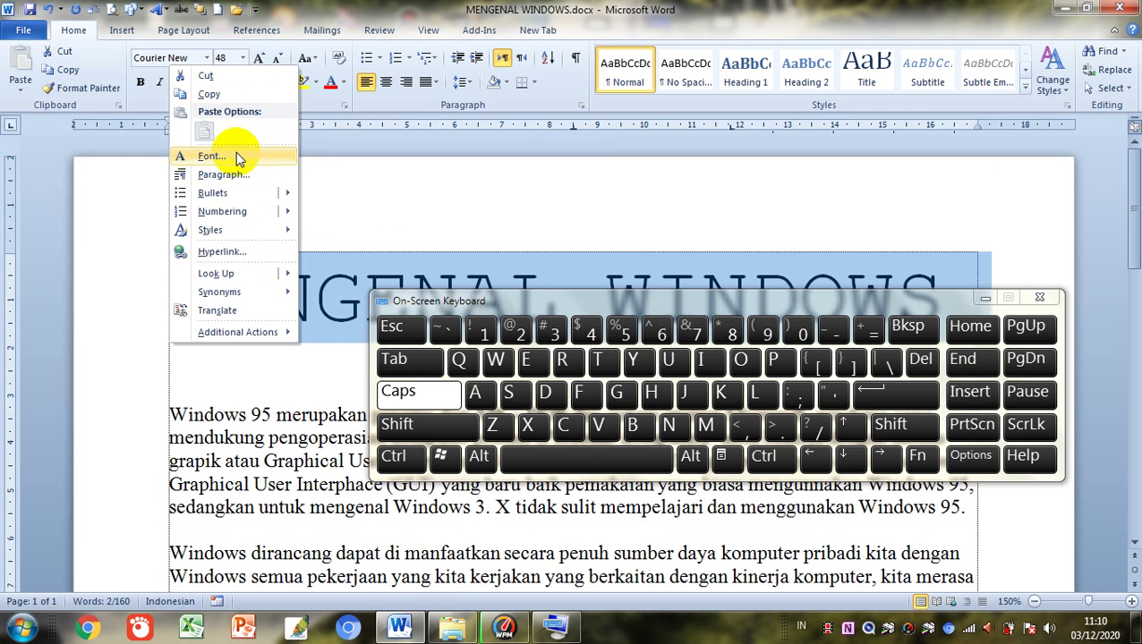
pyautogui.click(238, 159)
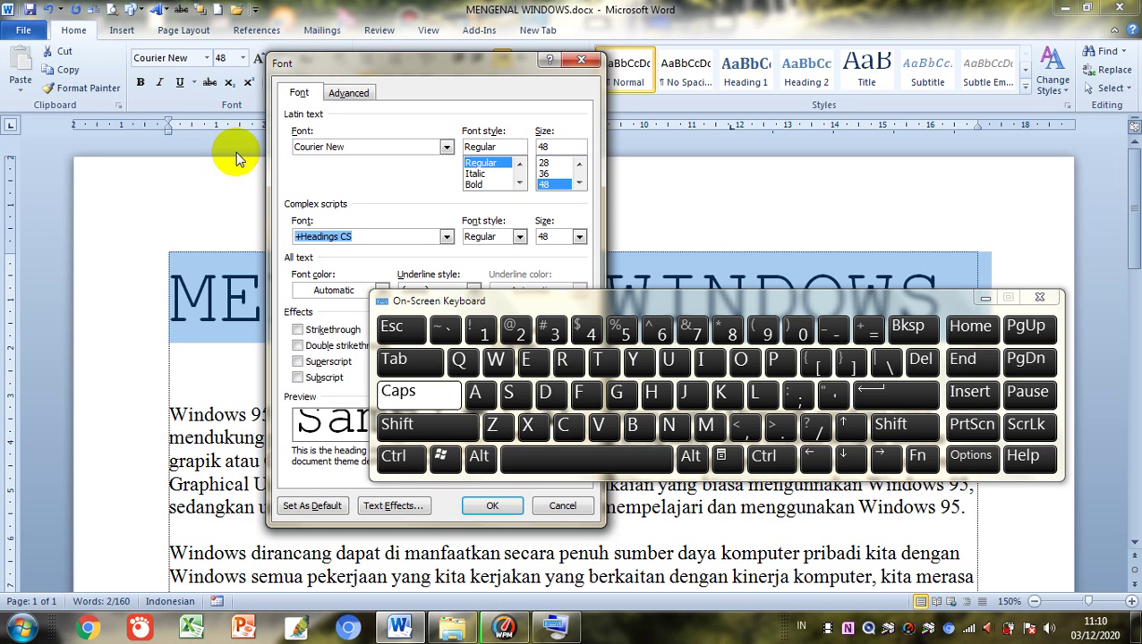
# Set the Latin text size of the MENGENAL WINDOWS title to 20 in the Font dialog and apply it
pyautogui.press('alt')
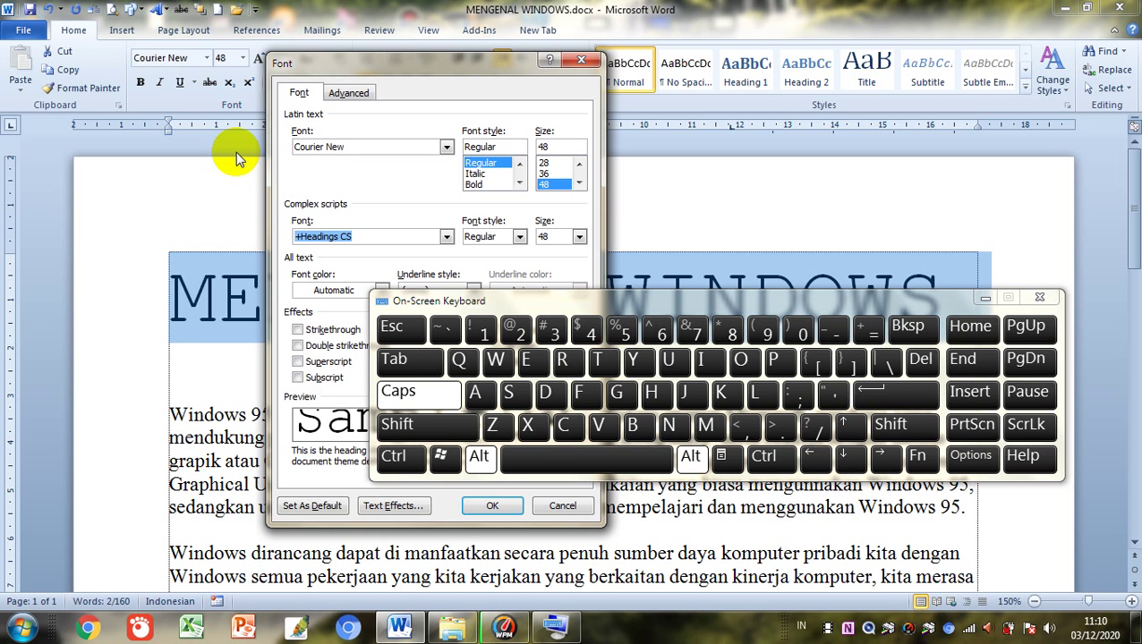
pyautogui.hotkey('alt', 's')
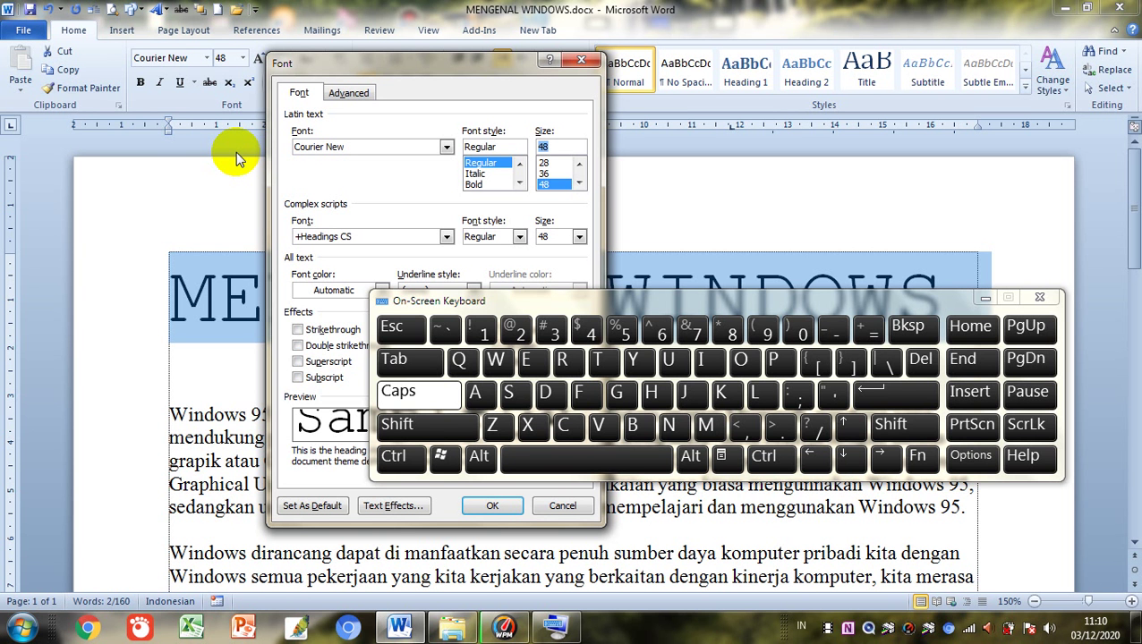
pyautogui.press('Down')
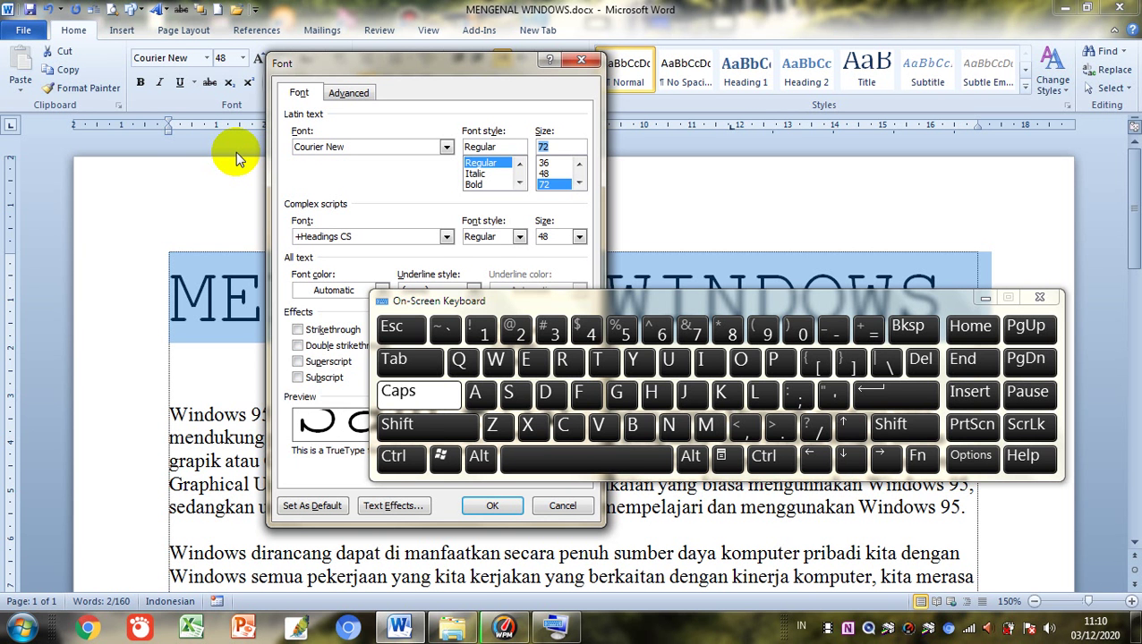
pyautogui.press('Up')
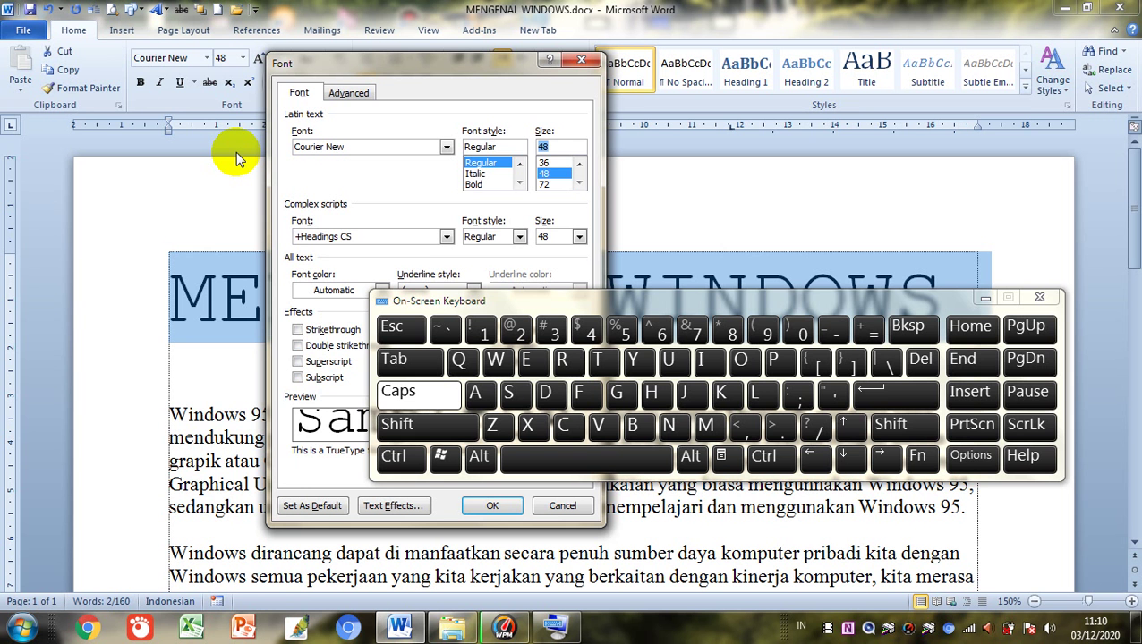
pyautogui.press('Up')
pyautogui.press('Up')
pyautogui.press('Up')
pyautogui.press('Up')
pyautogui.press('Up')
pyautogui.press('Up')
pyautogui.press('Up')
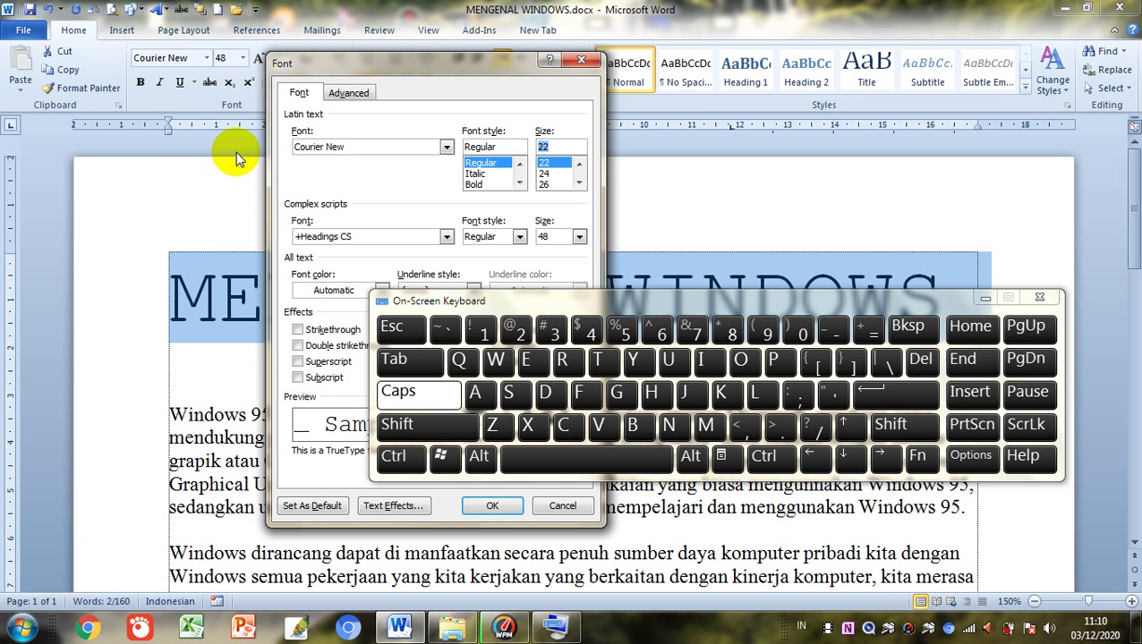
pyautogui.press('Down')
pyautogui.press('Down')
pyautogui.press('Down')
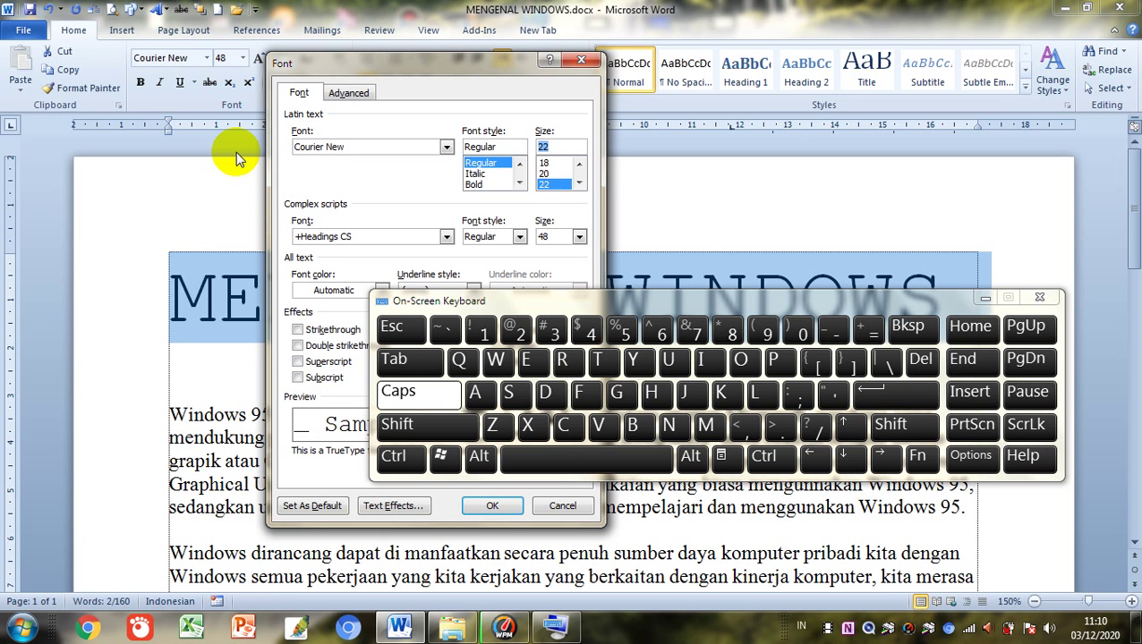
pyautogui.press('Down')
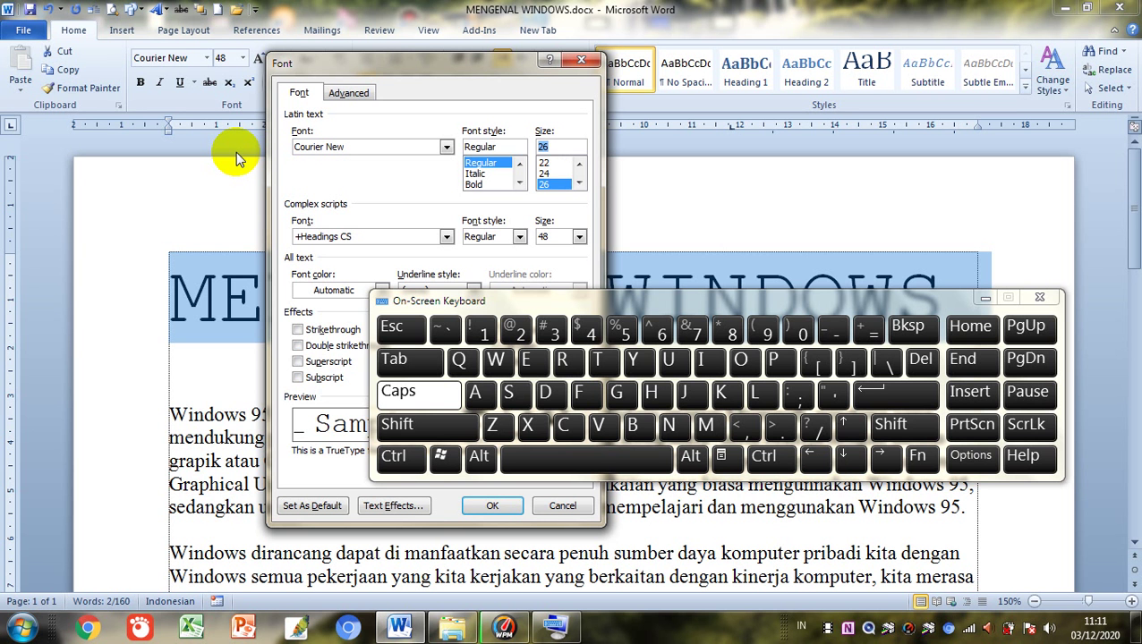
pyautogui.press('Up')
pyautogui.press('Up')
pyautogui.press('Up')
pyautogui.press('Up')
pyautogui.press('Up')
pyautogui.press('Up')
pyautogui.press('Up')
pyautogui.press('Up')
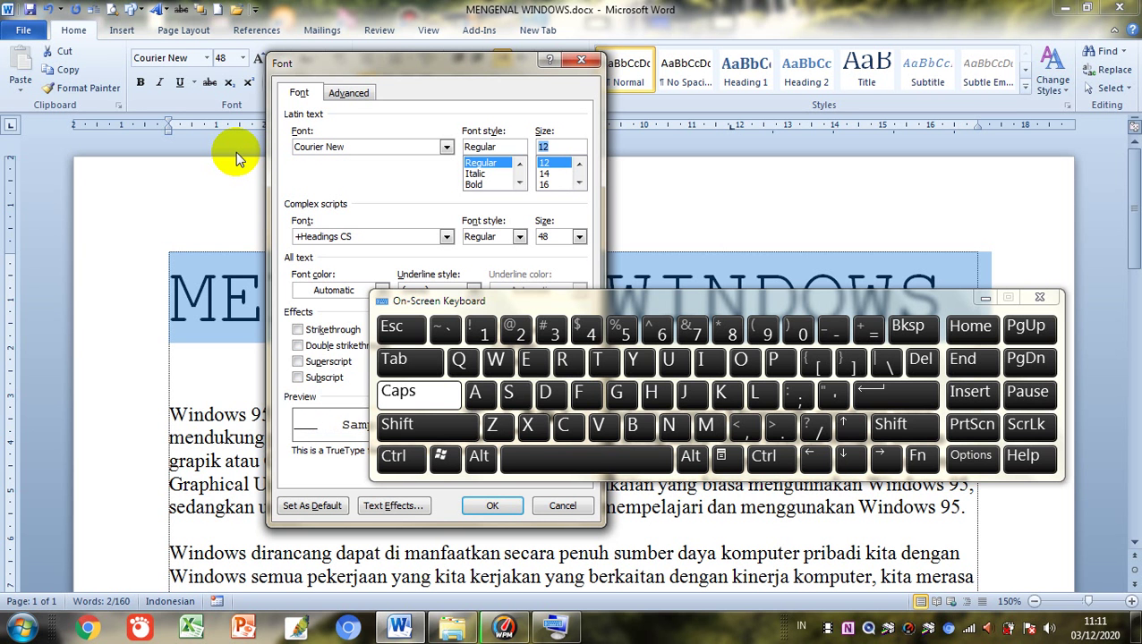
pyautogui.press('Down')
pyautogui.press('Down')
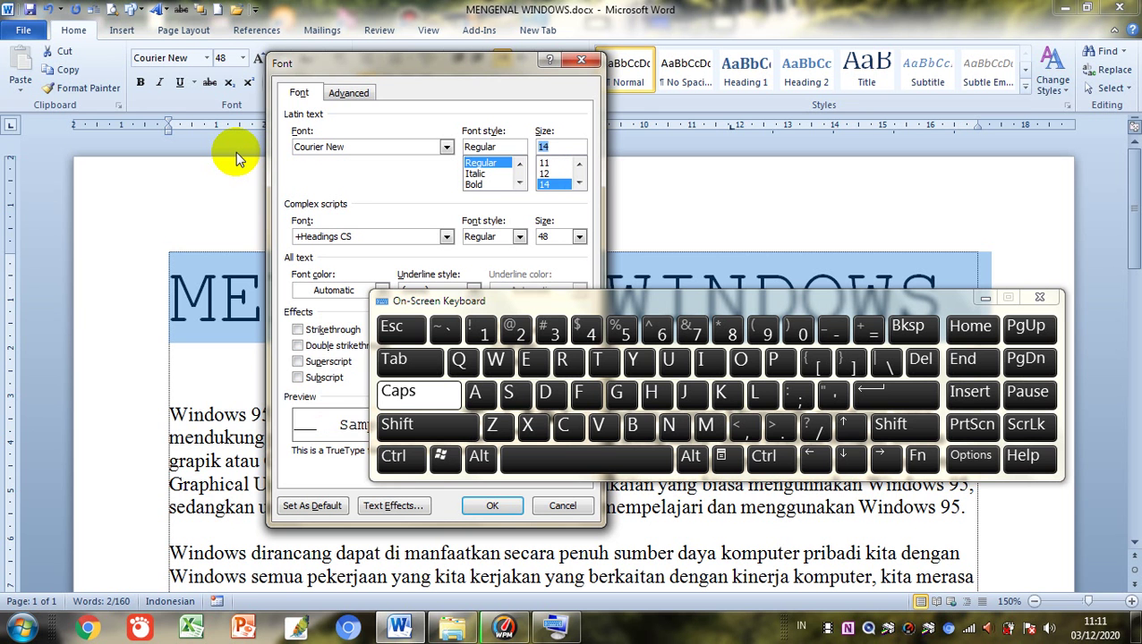
pyautogui.press('Down')
pyautogui.press('Down')
pyautogui.press('Down')
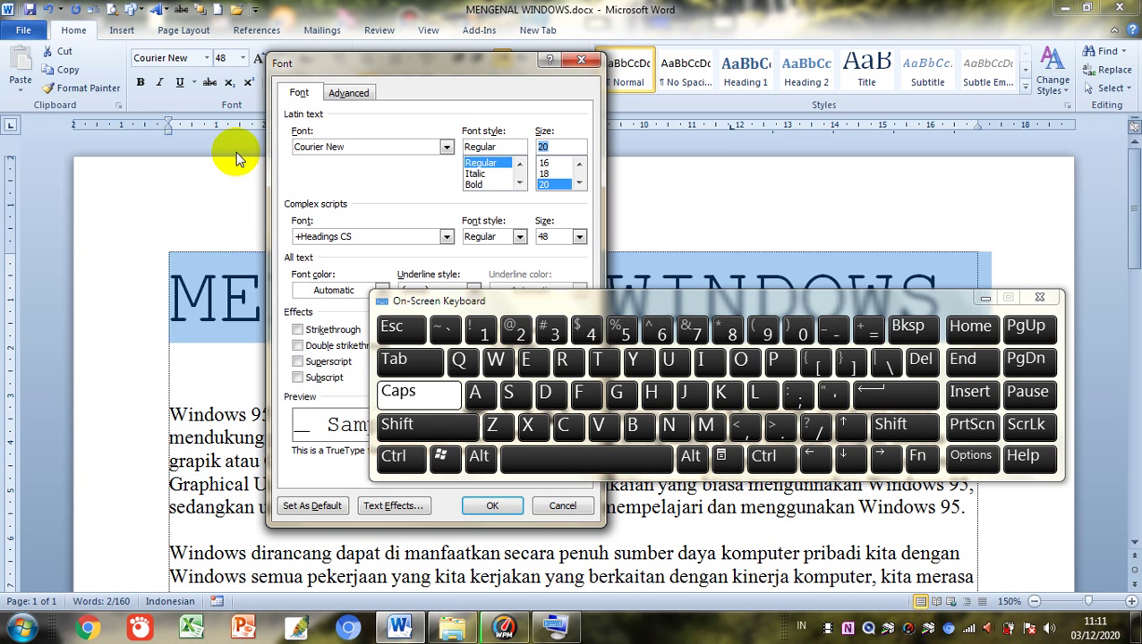
pyautogui.press('Return')
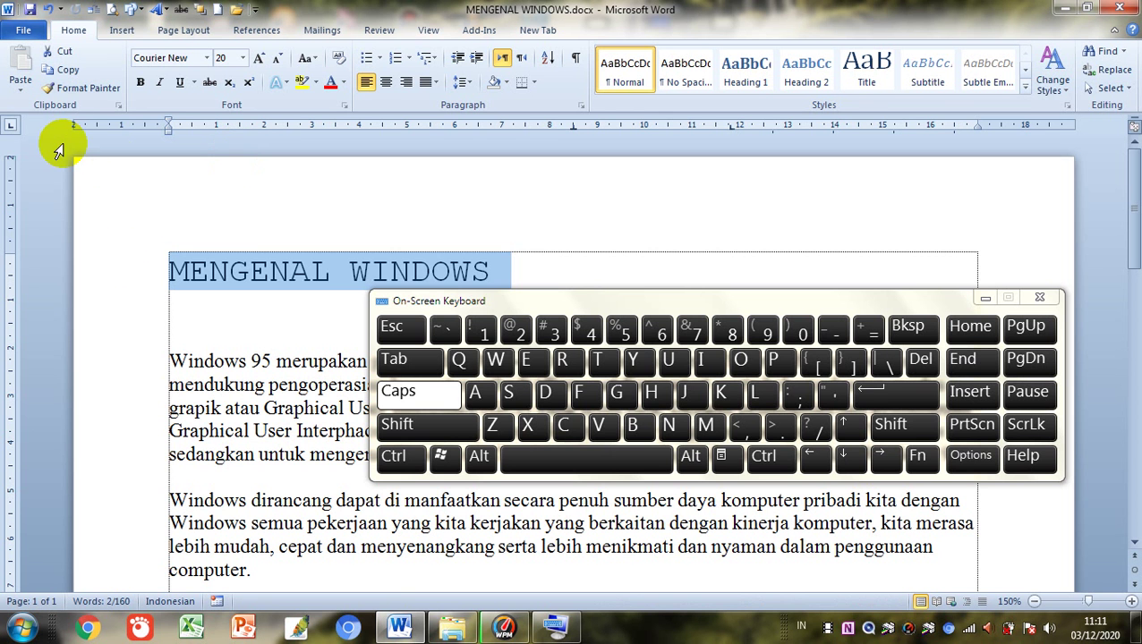
# Reselect the two words of the MENGENAL WINDOWS title and minimize the On-Screen Keyboard
pyautogui.press('Left')
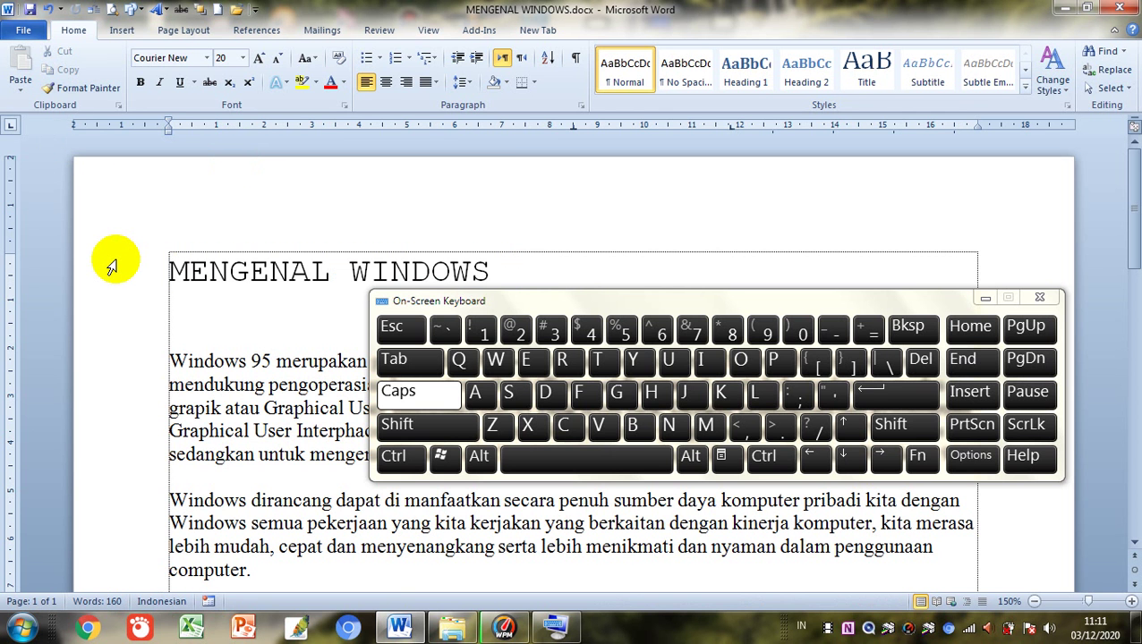
pyautogui.hotkey('ctrl', 'shift', 'Right')
pyautogui.hotkey('ctrl', 'shift', 'Right')
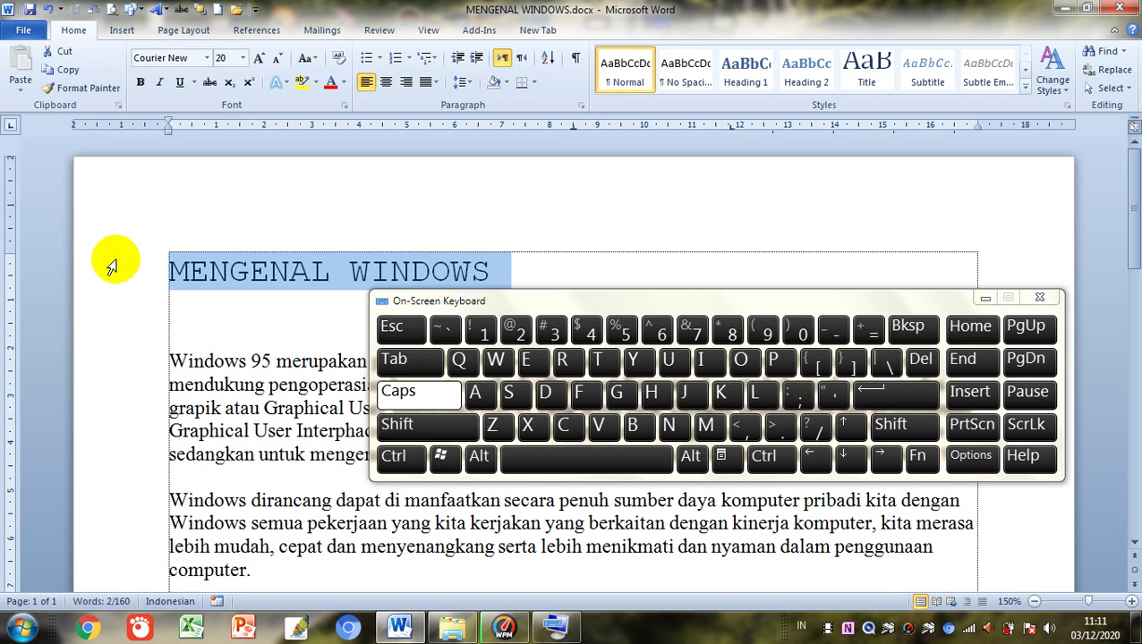
pyautogui.click(986, 299)
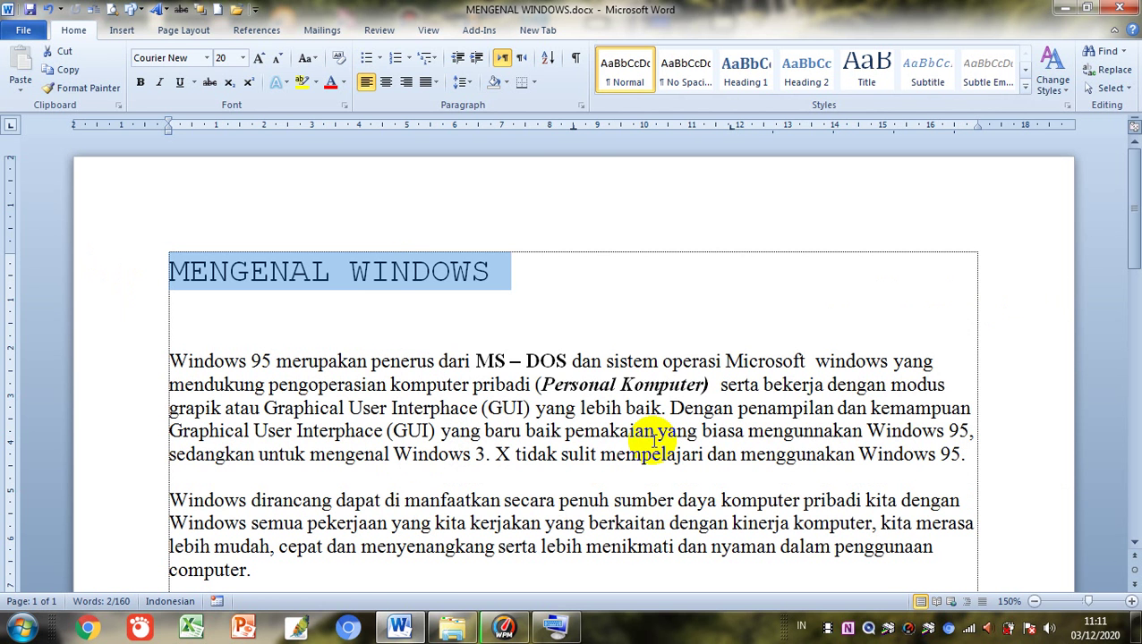
pyautogui.hotkey('ctrl', 'd')
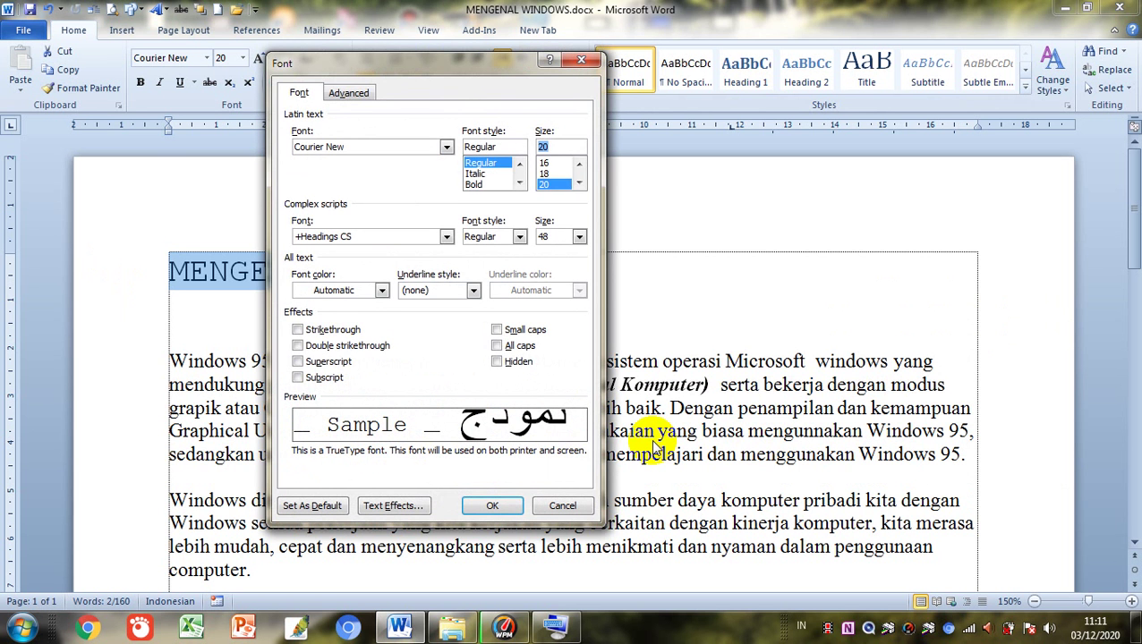
pyautogui.press('Return')
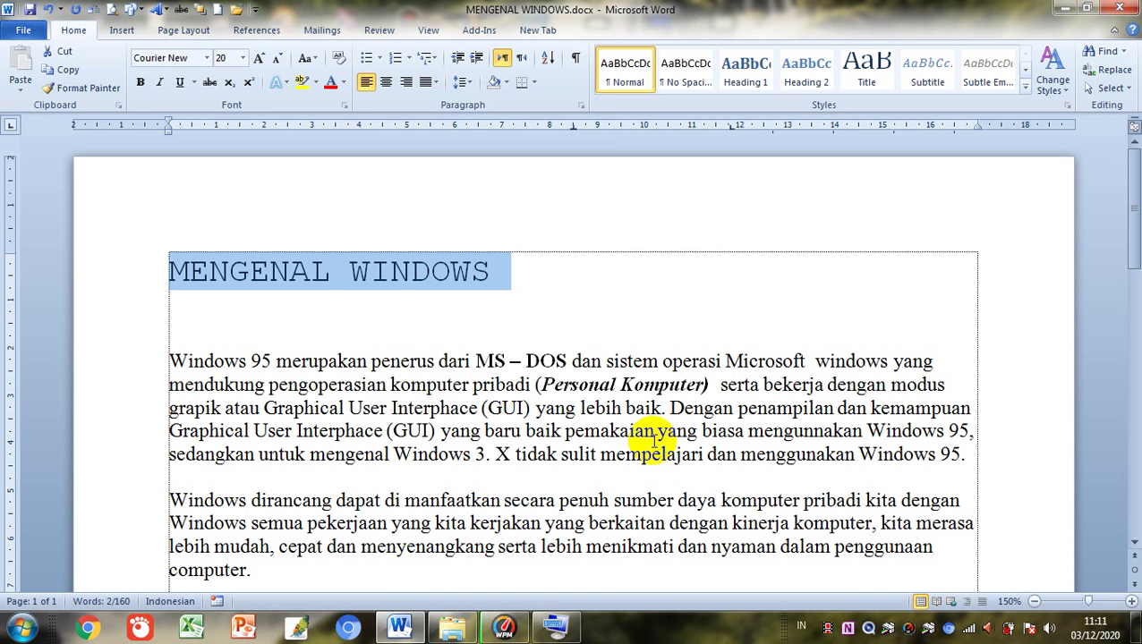
pyautogui.hotkey('ctrl', 'd')
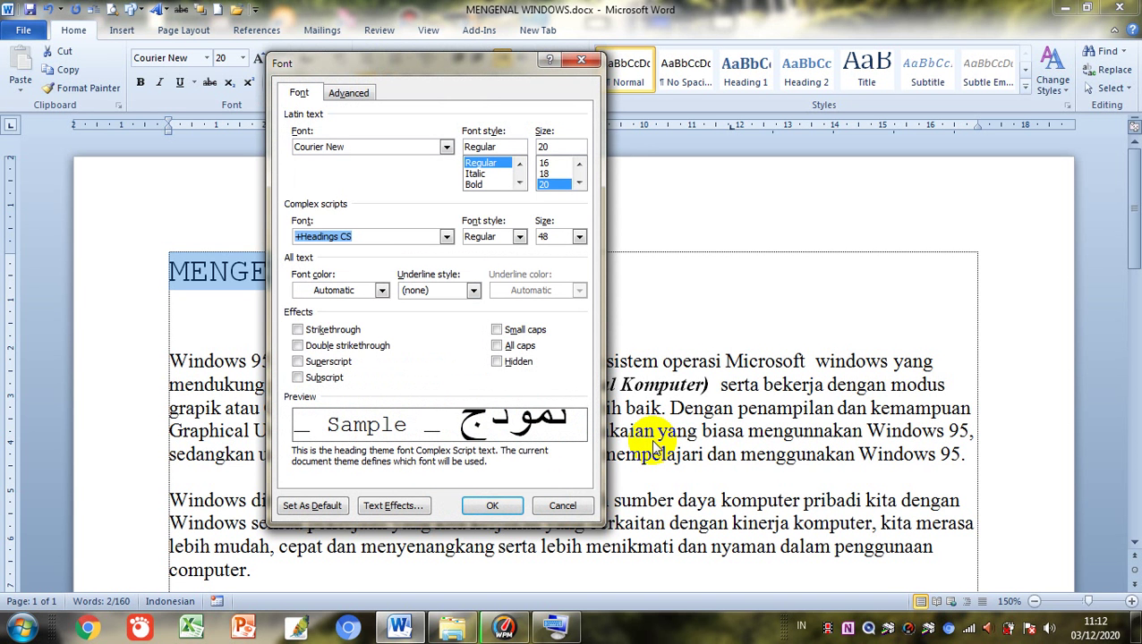
pyautogui.press('Escape')
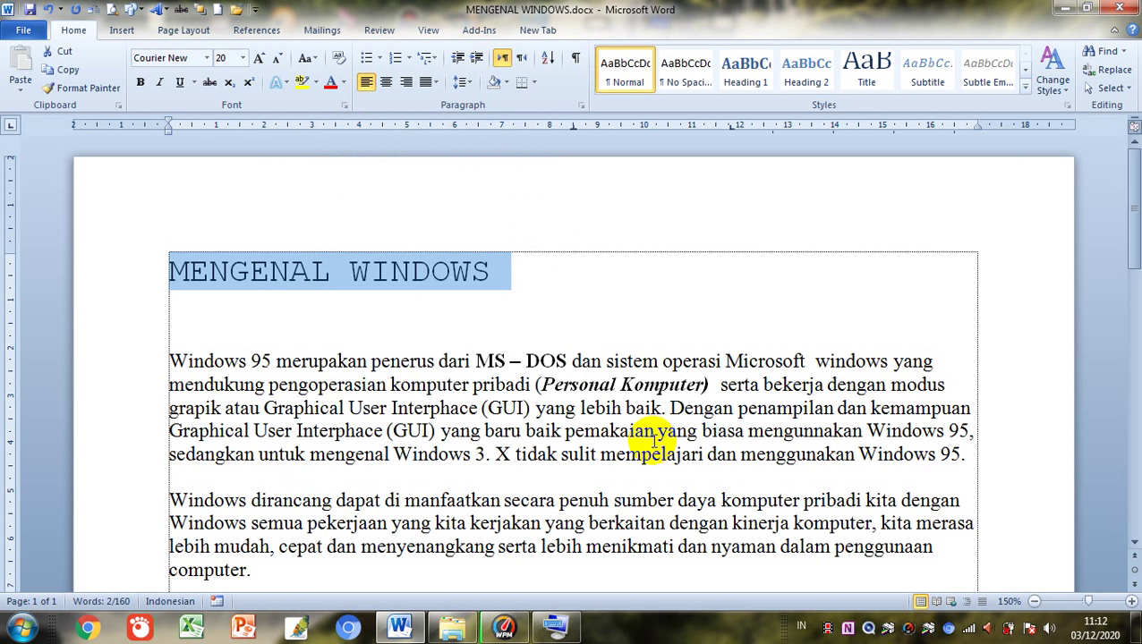
pyautogui.hotkey('ctrl', 'd')
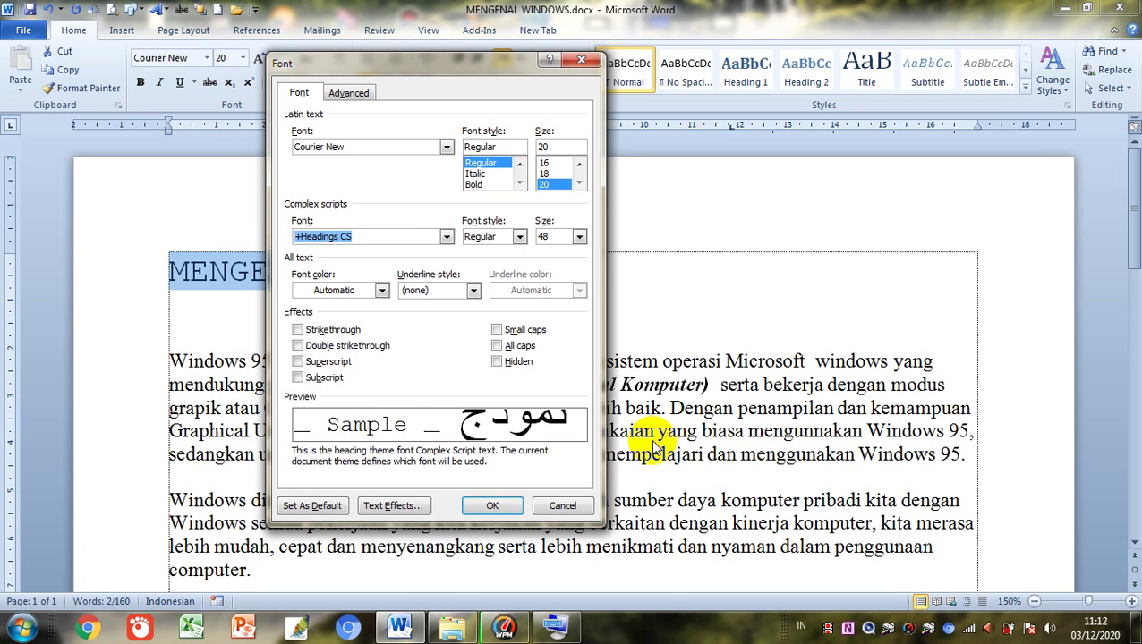
pyautogui.press('Escape')
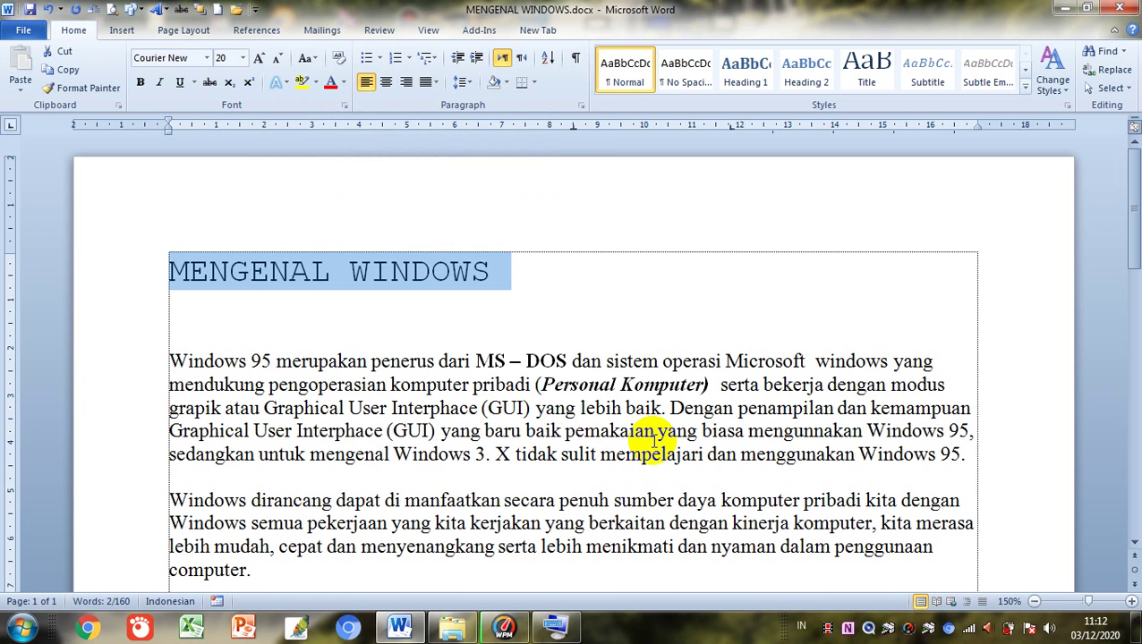
# Reopen the Font dialog at the size setting and apply font size 72 to the selected title
pyautogui.hotkey('ctrl', 'shift', 'p')
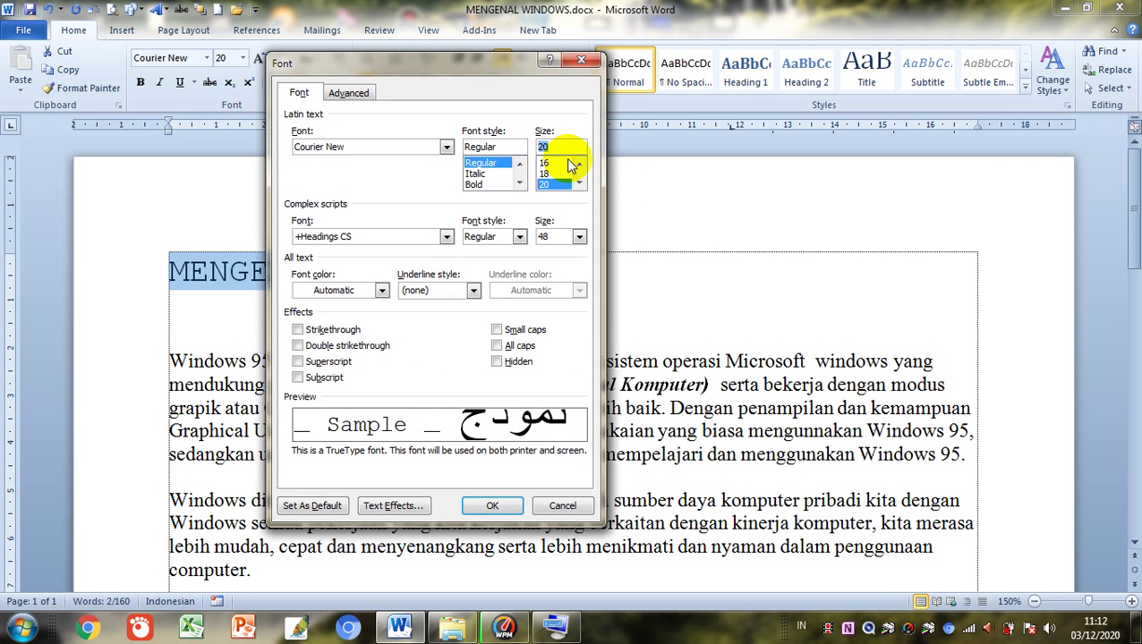
pyautogui.press('Down')
pyautogui.press('Down')
pyautogui.press('Down')
pyautogui.press('Down')
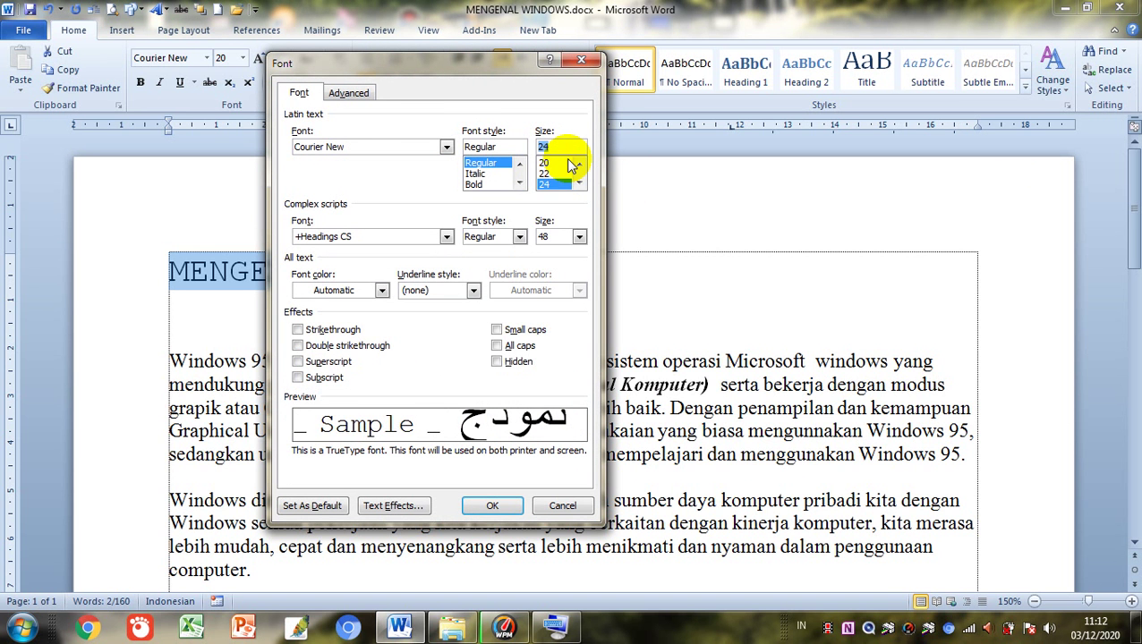
pyautogui.press('Up')
pyautogui.press('Up')
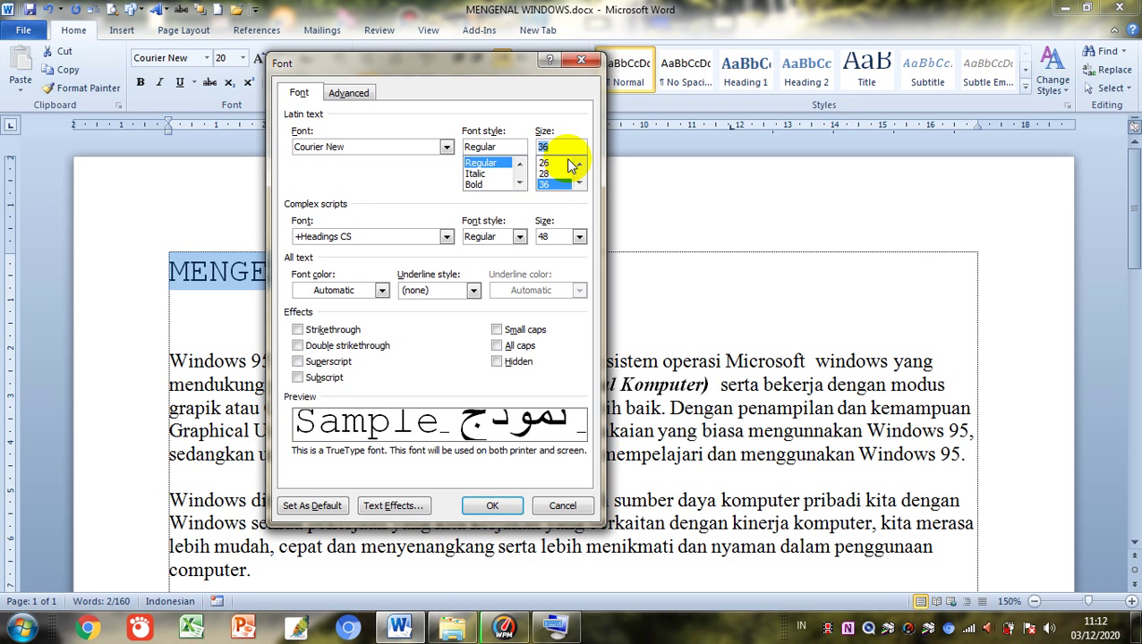
pyautogui.press('Down')
pyautogui.press('Down')
pyautogui.press('Down')
pyautogui.press('Down')
pyautogui.press('Down')
pyautogui.press('Up')
pyautogui.press('Up')
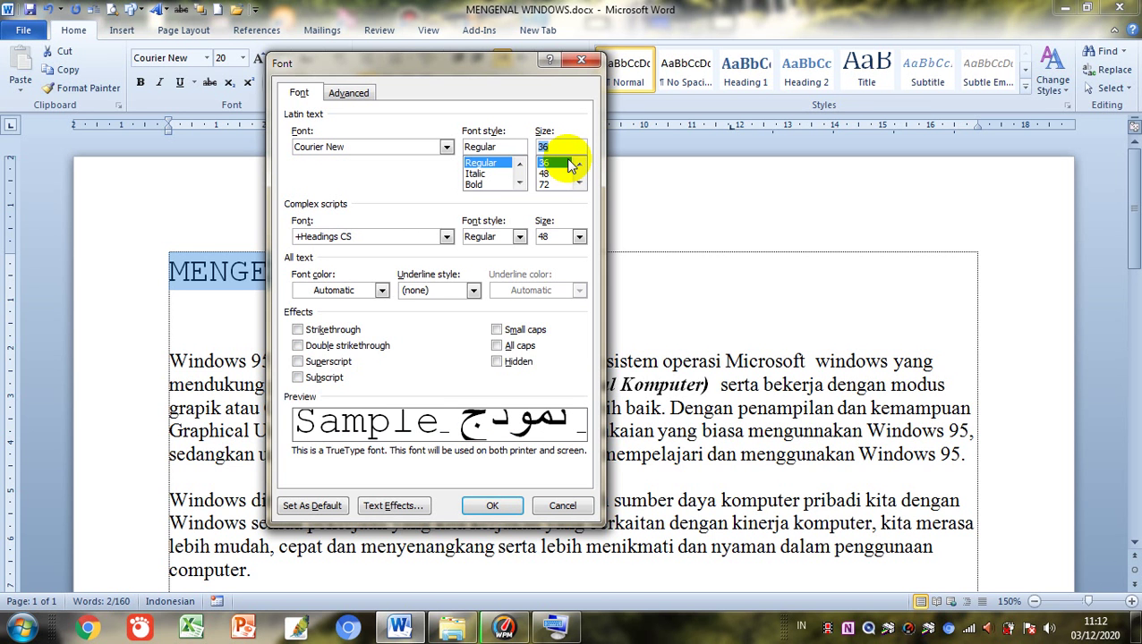
pyautogui.press('Down')
pyautogui.press('Down')
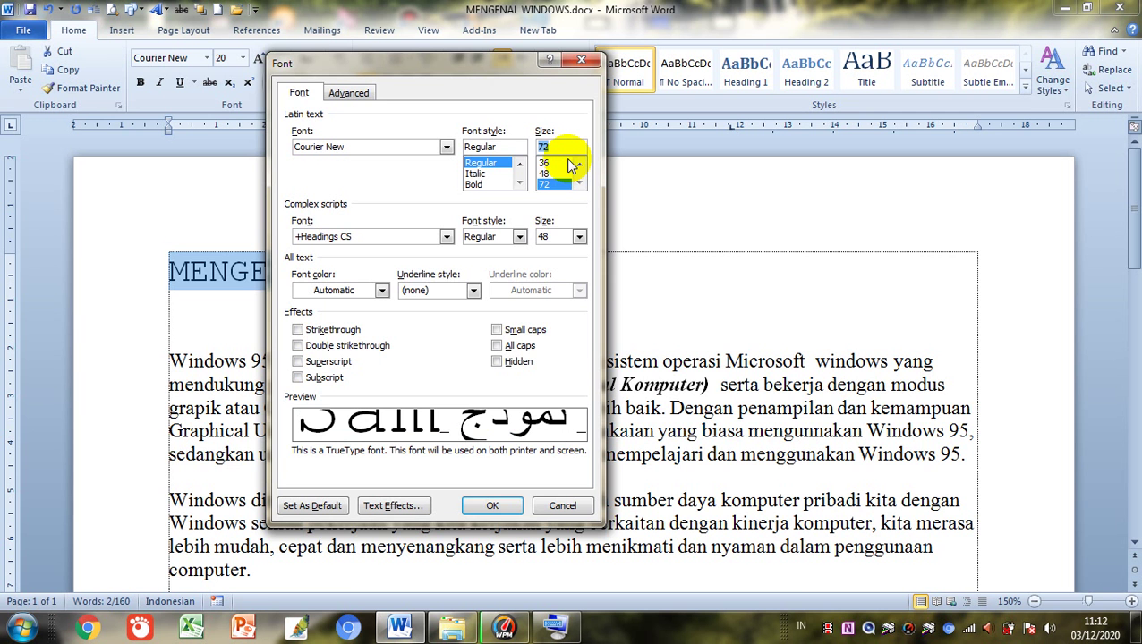
pyautogui.press('Return')
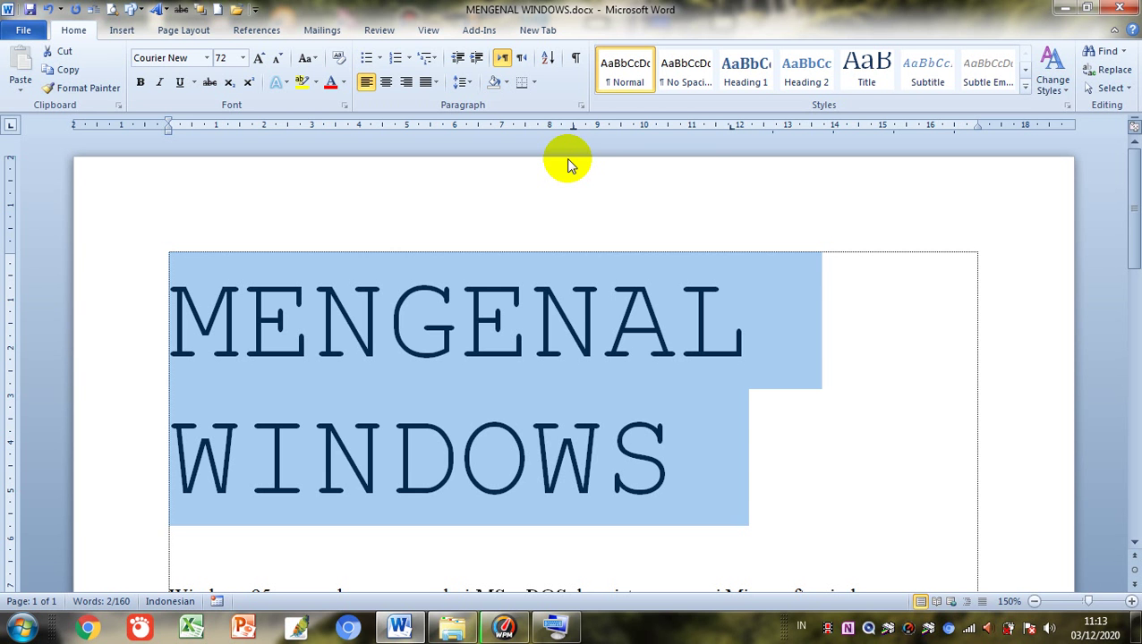
# Preview different sizes from the ribbon's font size list on the title and apply size 26
pyautogui.click(569, 163)
pyautogui.tripleClick(569, 159)
pyautogui.hotkey('alt', 'h')
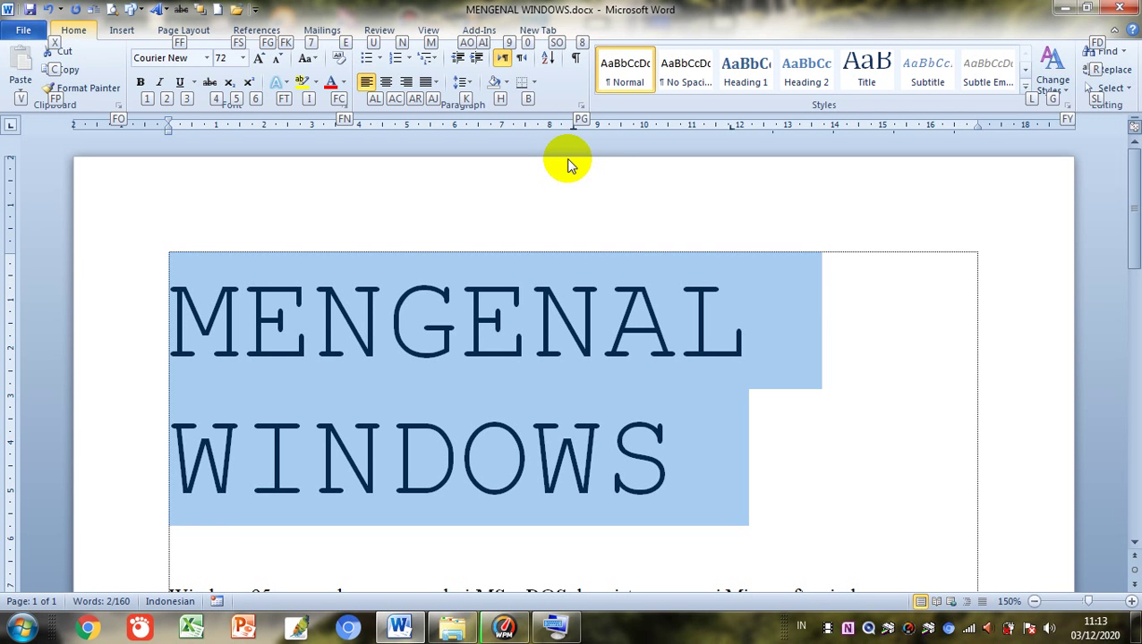
pyautogui.press('f')
pyautogui.press('s')
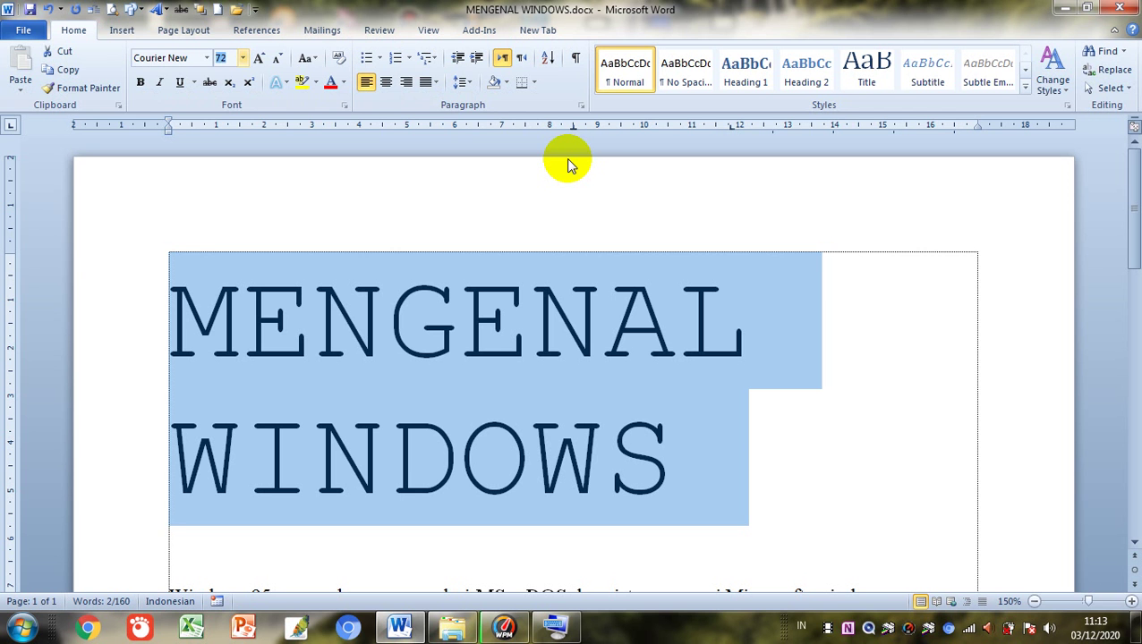
pyautogui.hotkey('alt', 'Down')
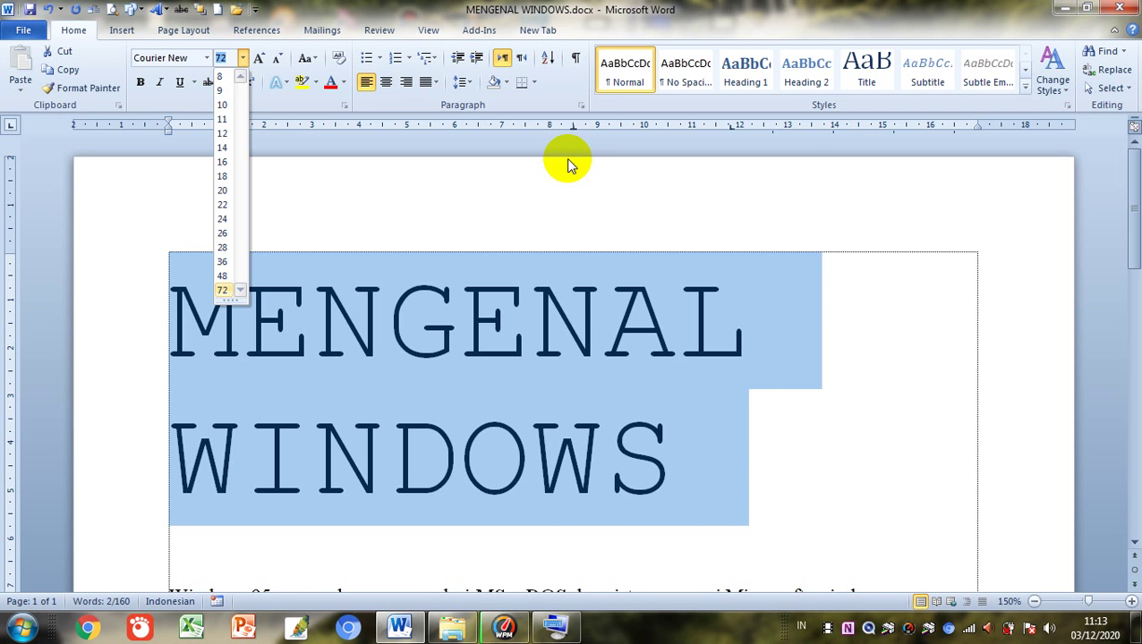
pyautogui.press('Up')
pyautogui.press('Up')
pyautogui.press('Up')
pyautogui.press('Up')
pyautogui.press('Up')
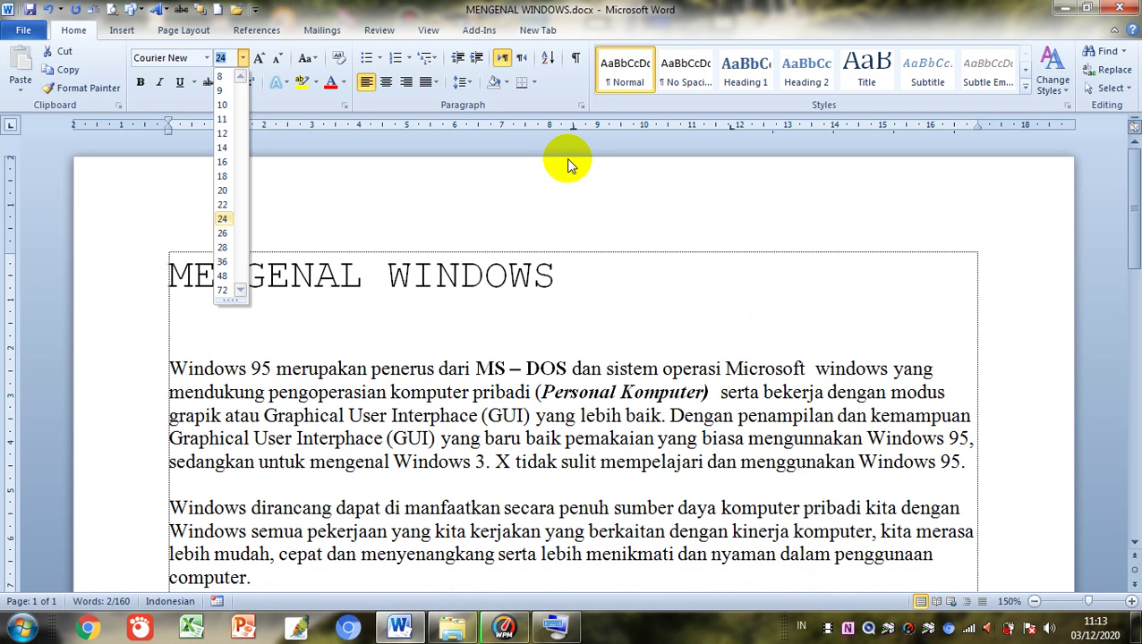
pyautogui.press('Up')
pyautogui.press('Up')
pyautogui.press('Up')
pyautogui.press('Up')
pyautogui.press('Up')
pyautogui.press('Up')
pyautogui.press('Up')
pyautogui.press('Up')
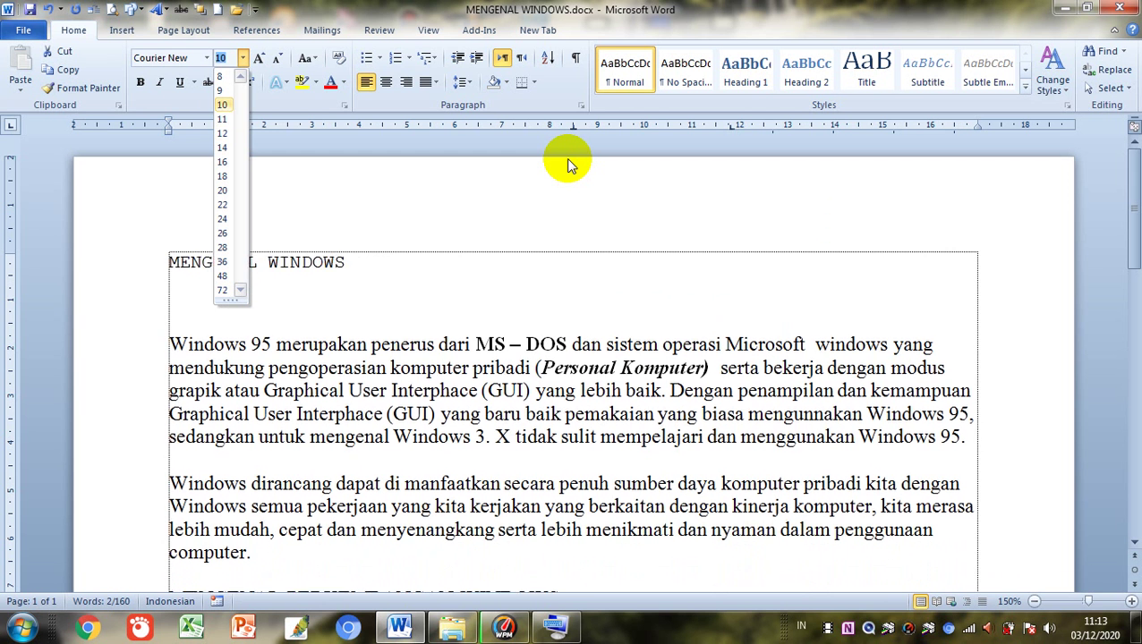
pyautogui.press('Down')
pyautogui.press('Down')
pyautogui.press('Down')
pyautogui.press('Down')
pyautogui.press('Down')
pyautogui.press('Down')
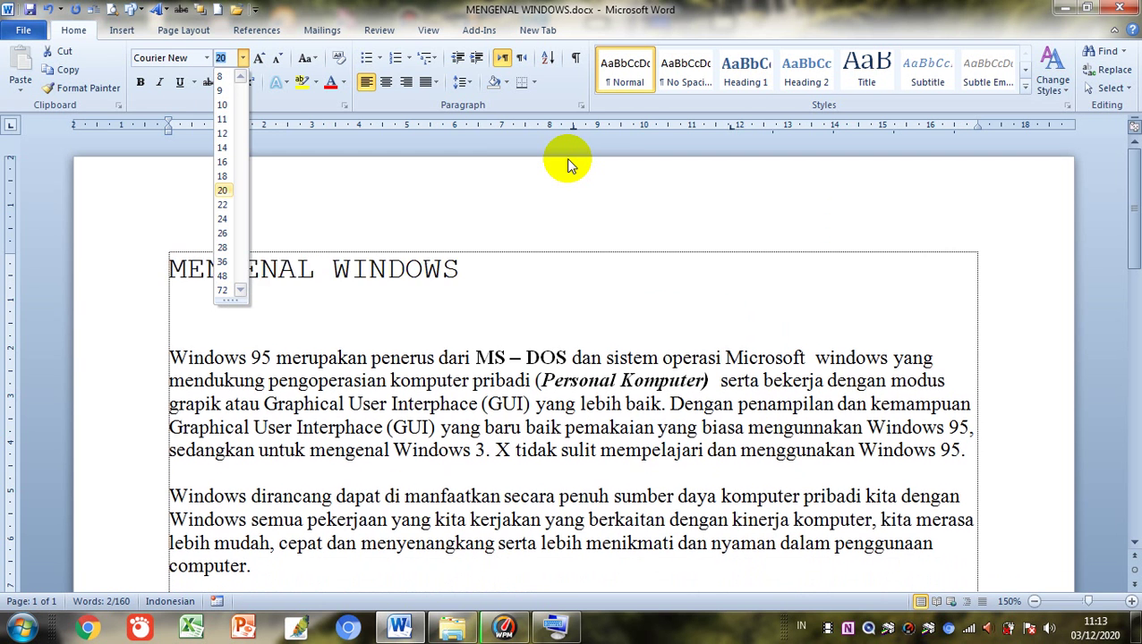
pyautogui.press('Down')
pyautogui.press('Down')
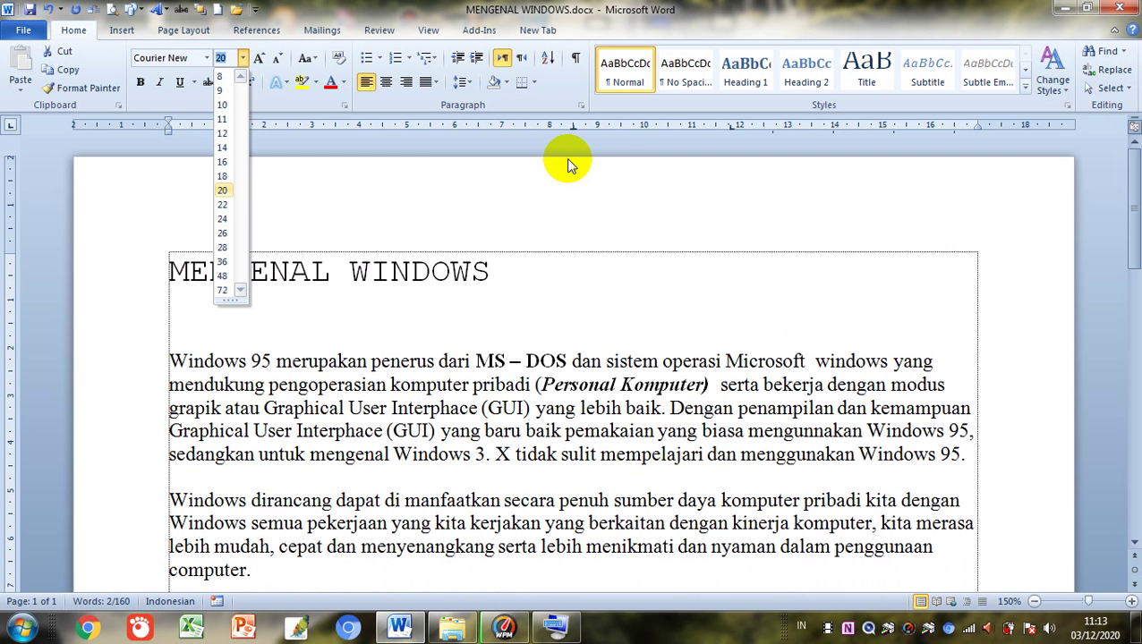
pyautogui.press('Down')
pyautogui.press('Down')
pyautogui.press('Down')
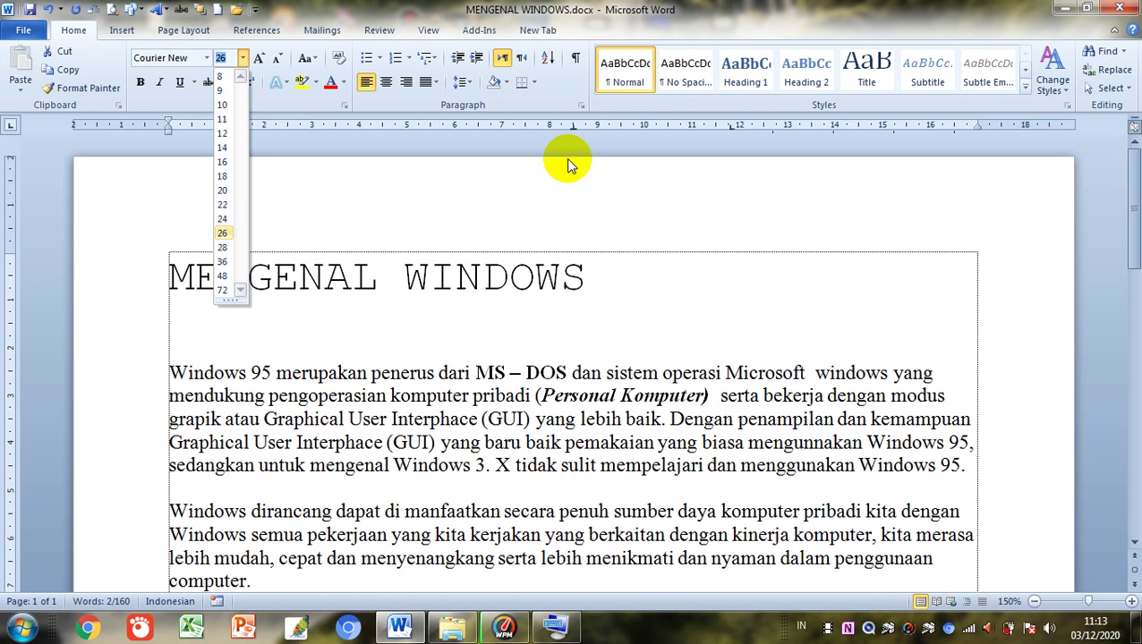
pyautogui.press('Return')
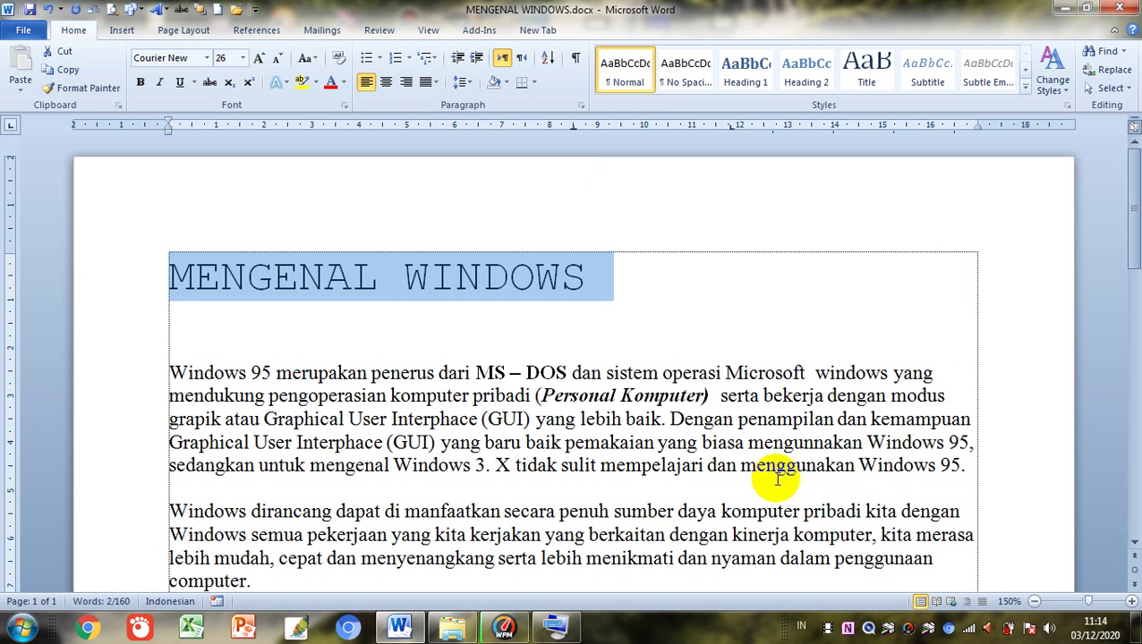
# Bring up the On-Screen Keyboard clear of the title and increase the selected title's font size by one point to 27
pyautogui.click(564, 629)
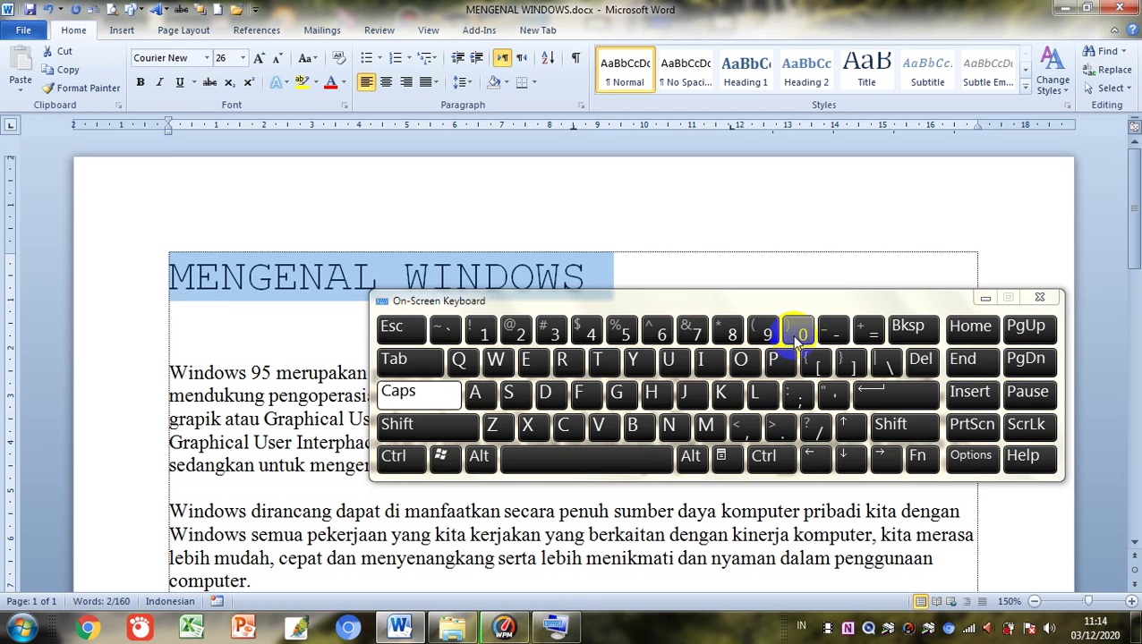
pyautogui.moveTo(829, 306); pyautogui.dragTo(803, 398)
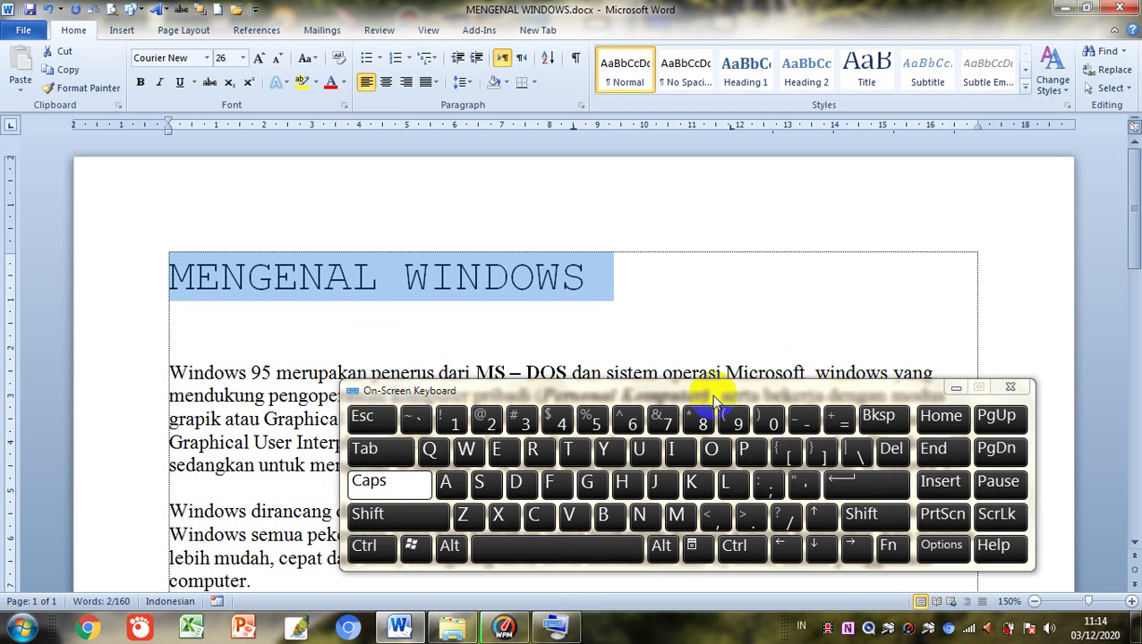
pyautogui.click(374, 565)
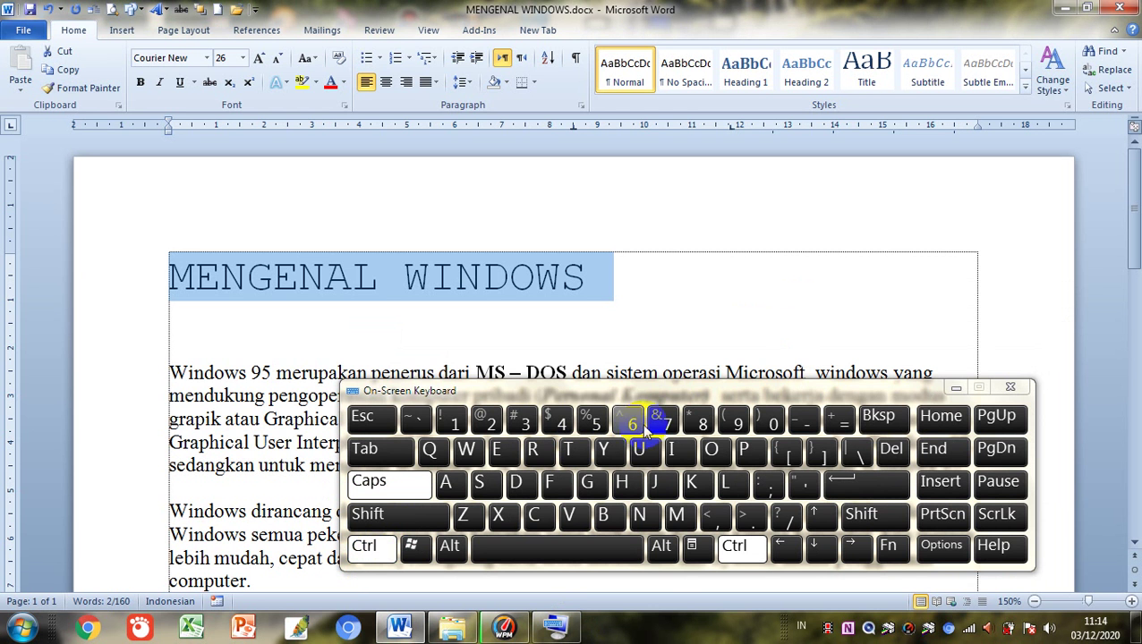
pyautogui.click(821, 455)
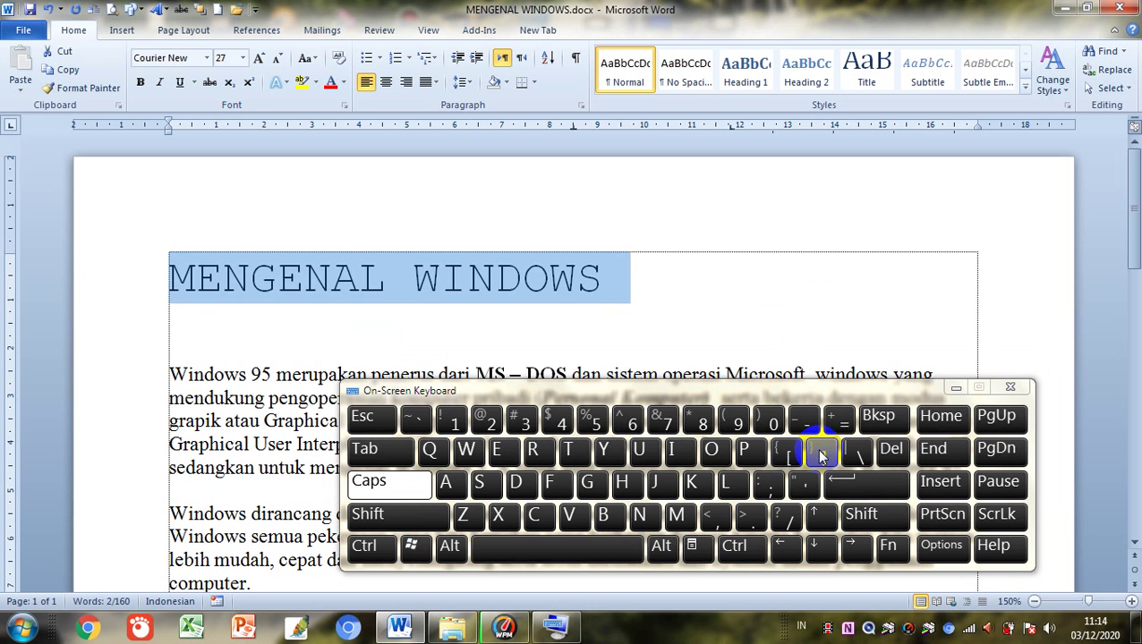
pyautogui.click(821, 455)
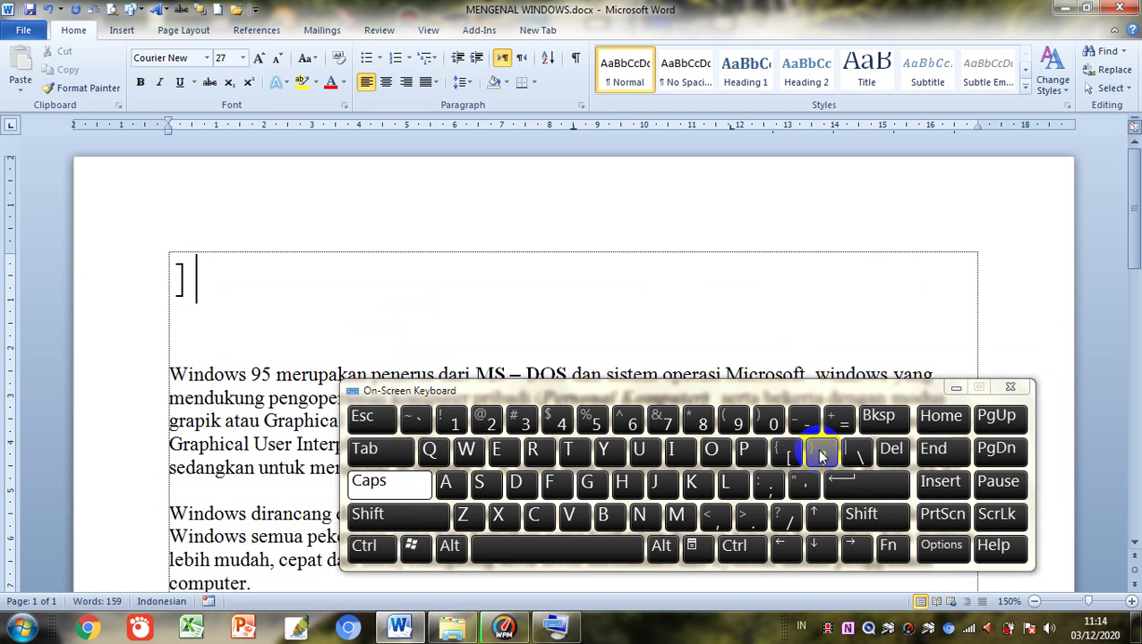
pyautogui.hotkey('ctrl', 'z')
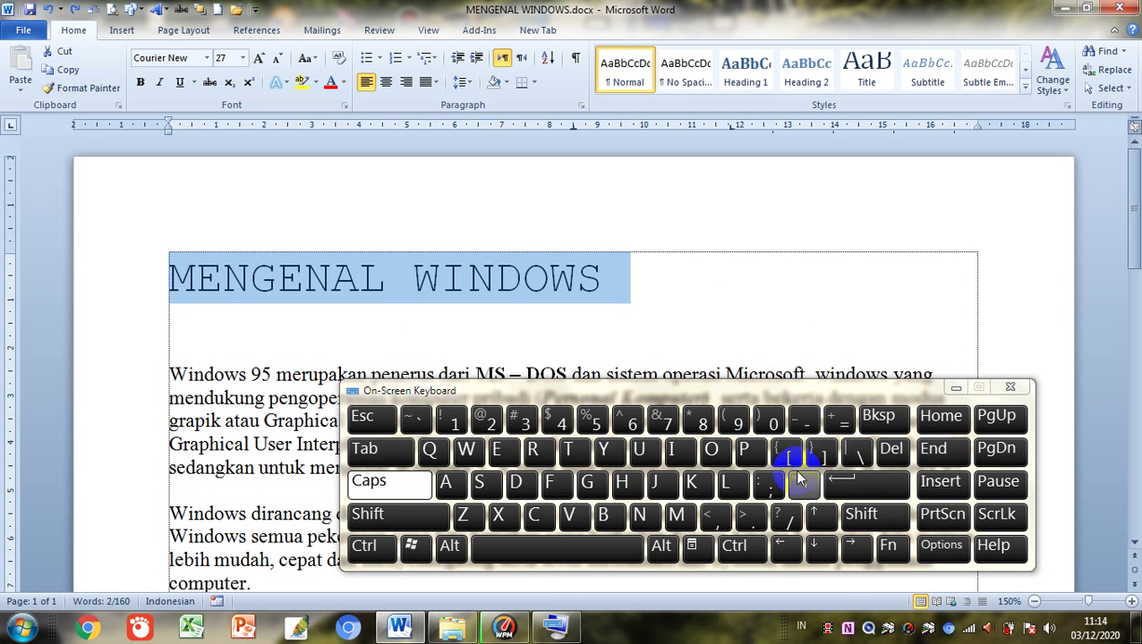
pyautogui.click(823, 455)
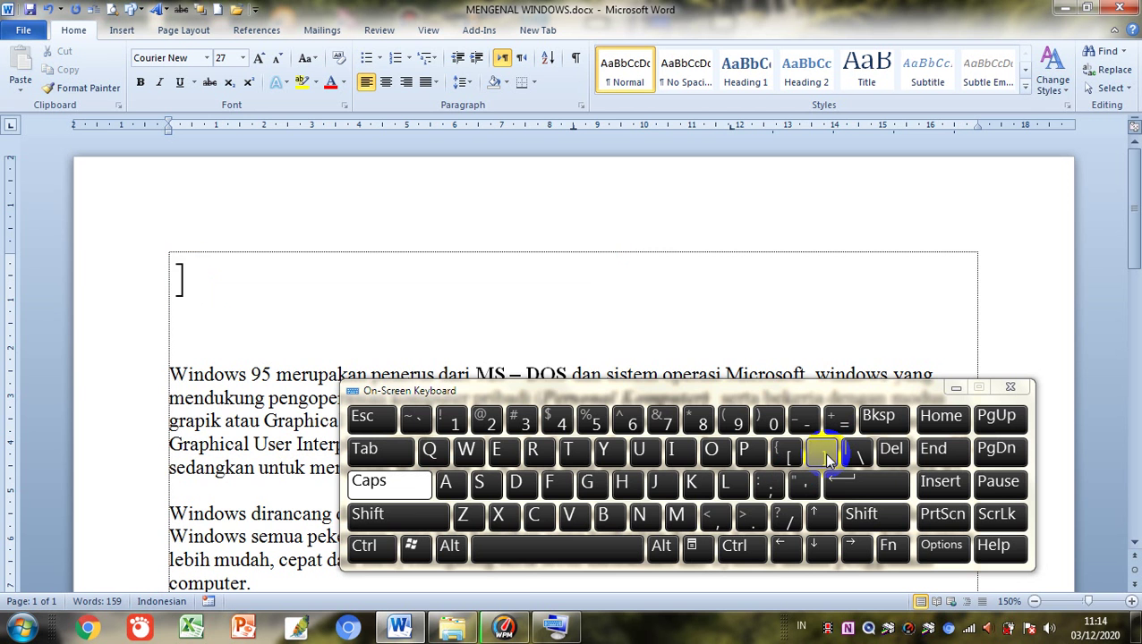
pyautogui.hotkey('ctrl', 'z')
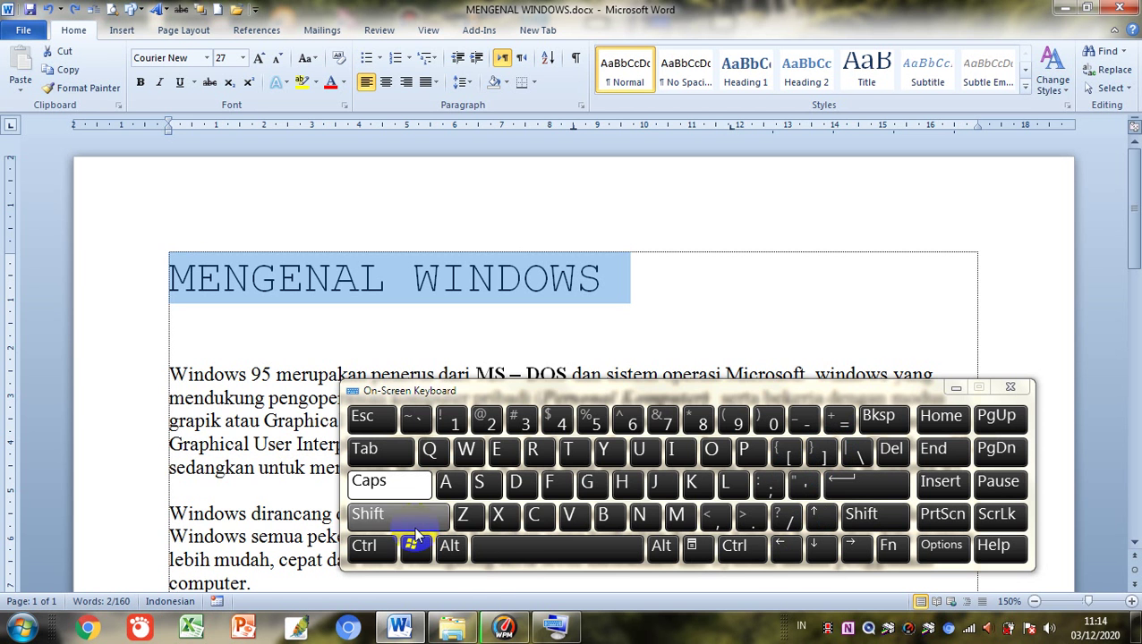
# Increase the title's font size by one more point to 28 and minimize the On-Screen Keyboard
pyautogui.click(363, 555)
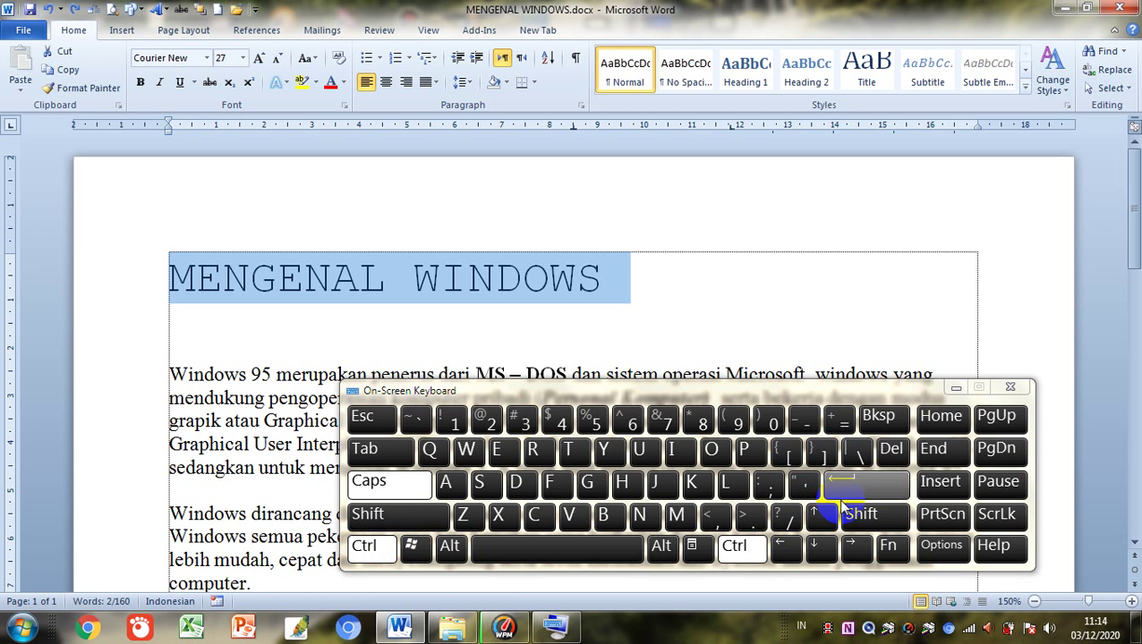
pyautogui.click(822, 454)
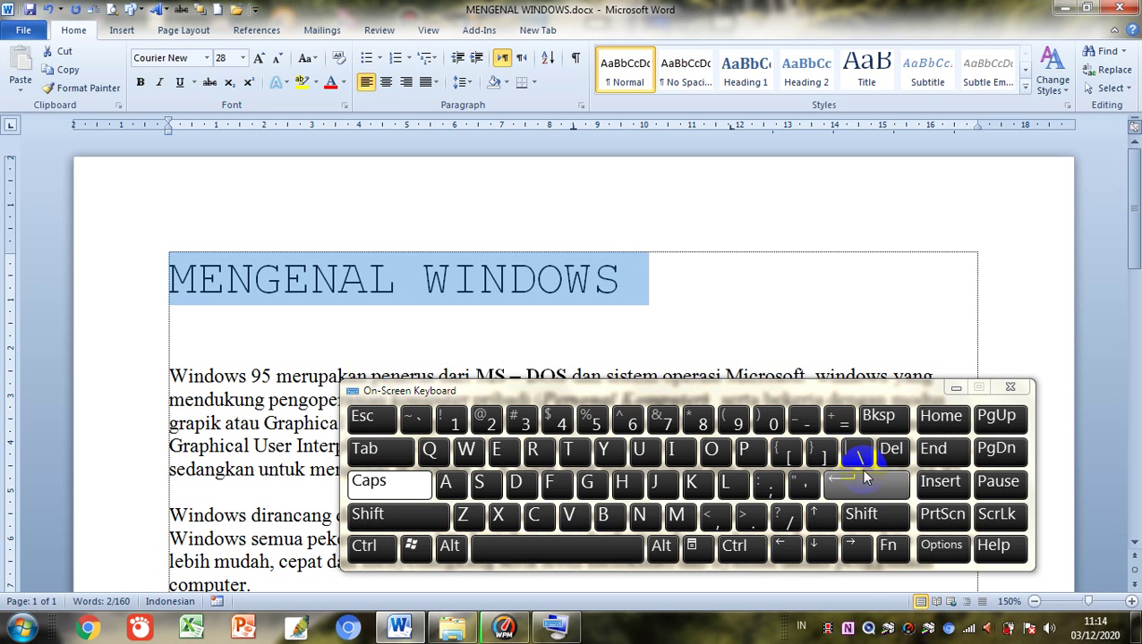
pyautogui.click(957, 388)
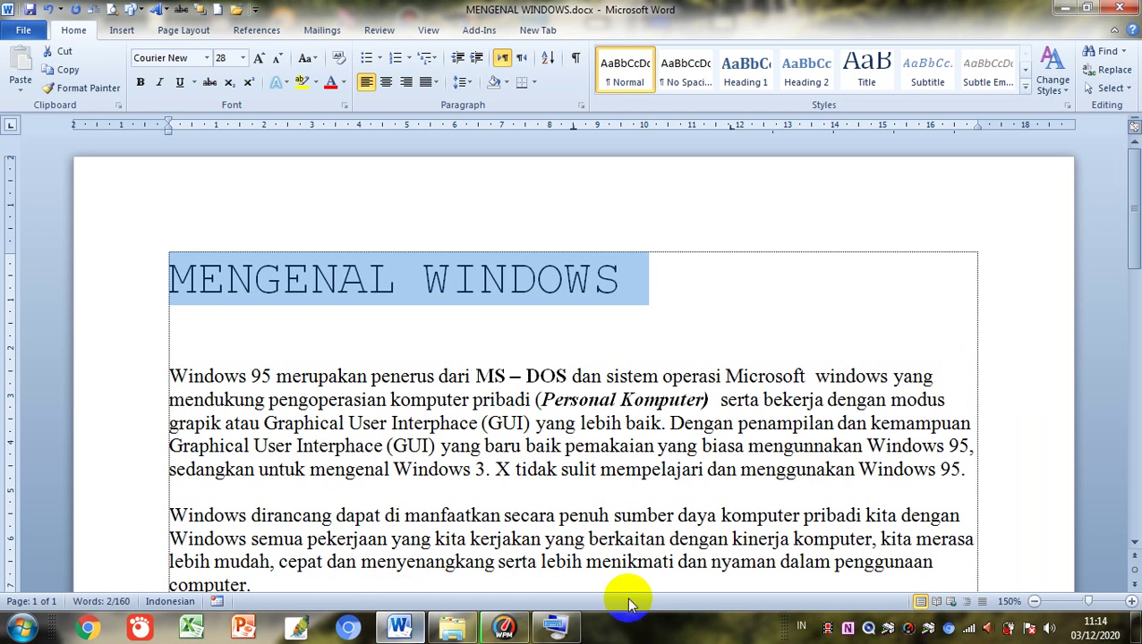
# Restore the On-Screen Keyboard and decrease the selected title's font size by one point to 27
pyautogui.click(555, 629)
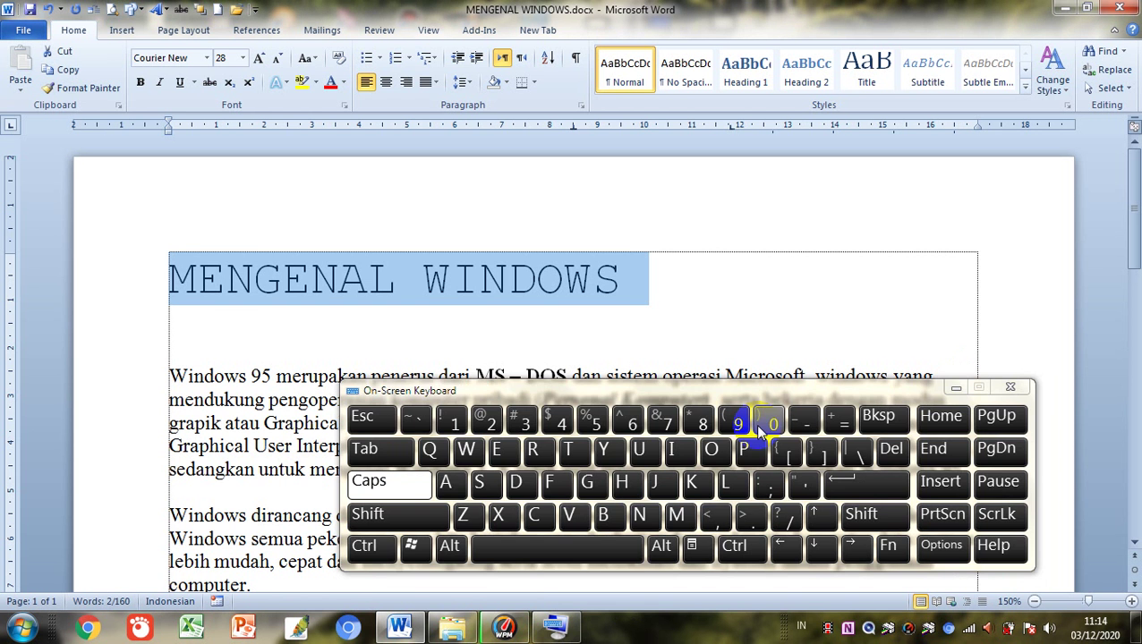
pyautogui.click(367, 547)
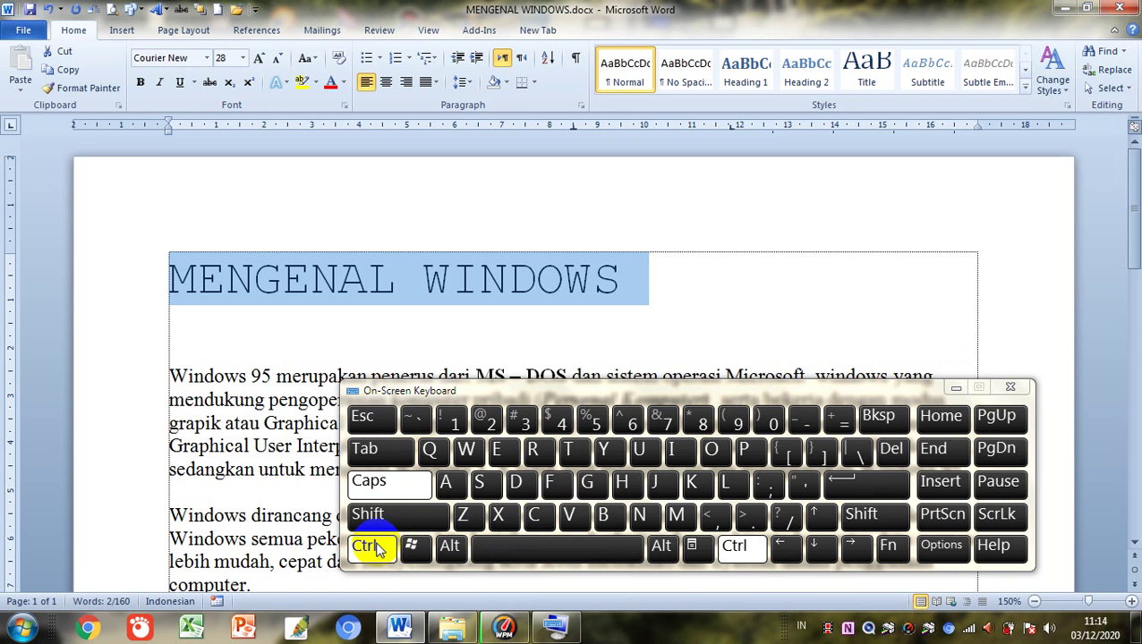
pyautogui.click(783, 455)
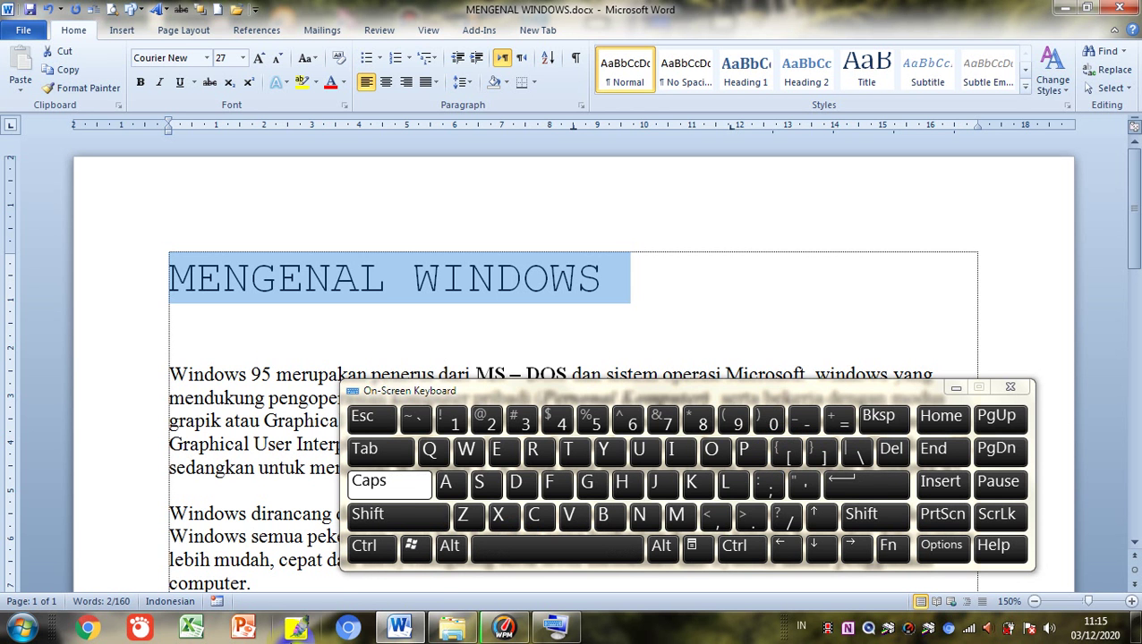
# Shrink the selected MENGENAL WINDOWS title point by point down to size 11
pyautogui.press('ctrl')
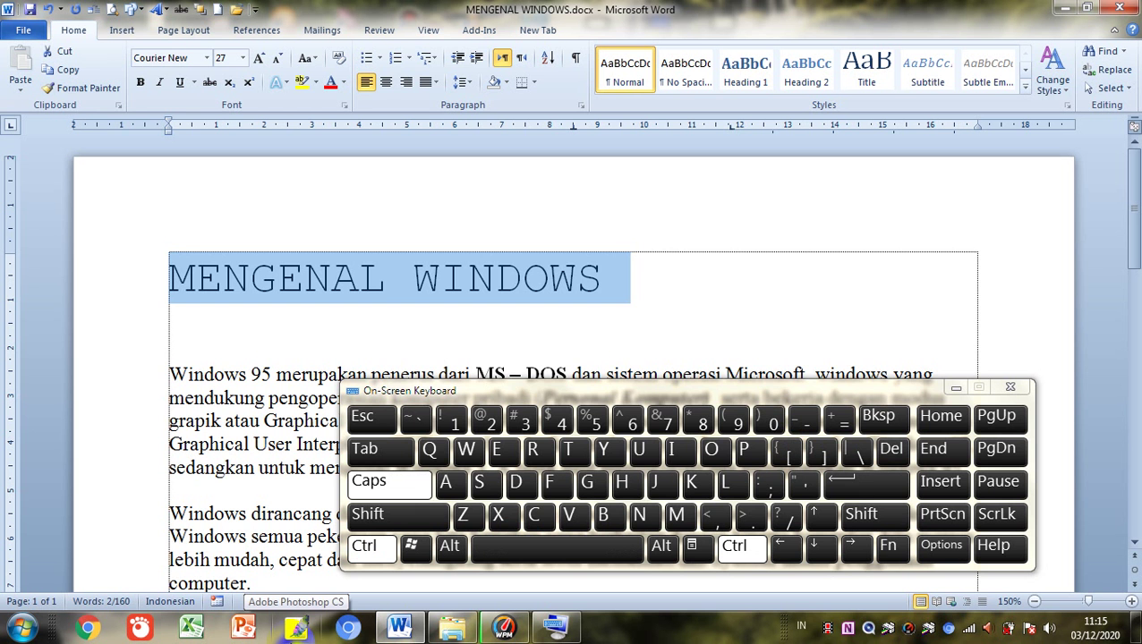
pyautogui.hotkey('ctrl', 'shift', ',')
pyautogui.hotkey('ctrl', 'shift', ',')
pyautogui.hotkey('ctrl', 'shift', ',')
pyautogui.hotkey('ctrl', 'shift', ',')
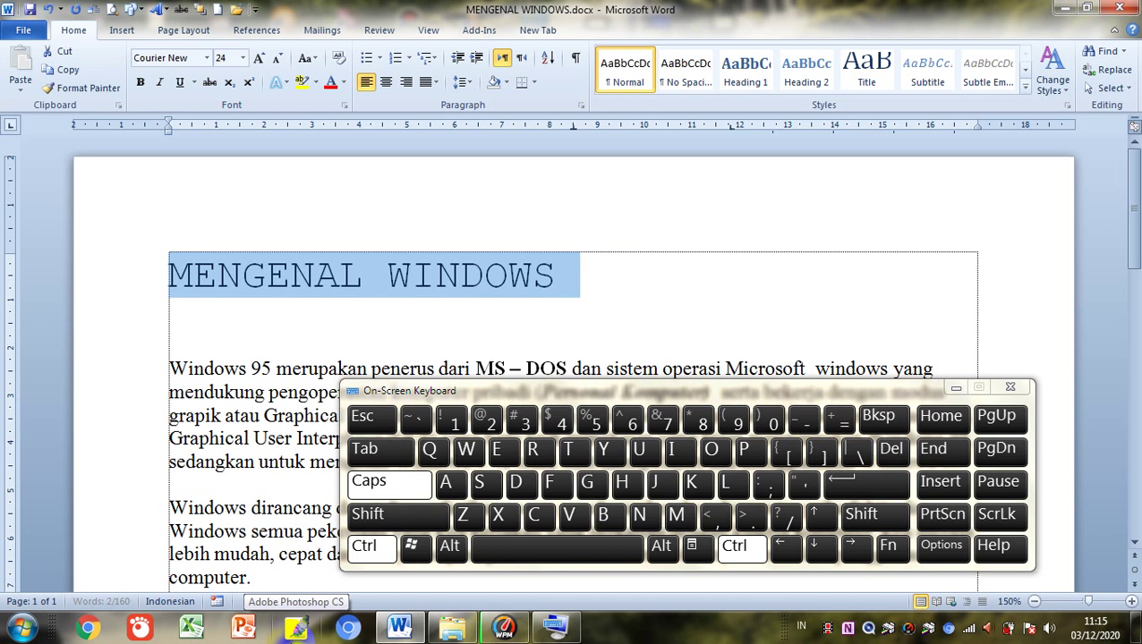
pyautogui.hotkey('ctrl', '[')
pyautogui.hotkey('ctrl', '[')
pyautogui.hotkey('ctrl', '[')
pyautogui.hotkey('ctrl', '[')
pyautogui.hotkey('ctrl', '[')
pyautogui.hotkey('ctrl', '[')
pyautogui.hotkey('ctrl', '[')
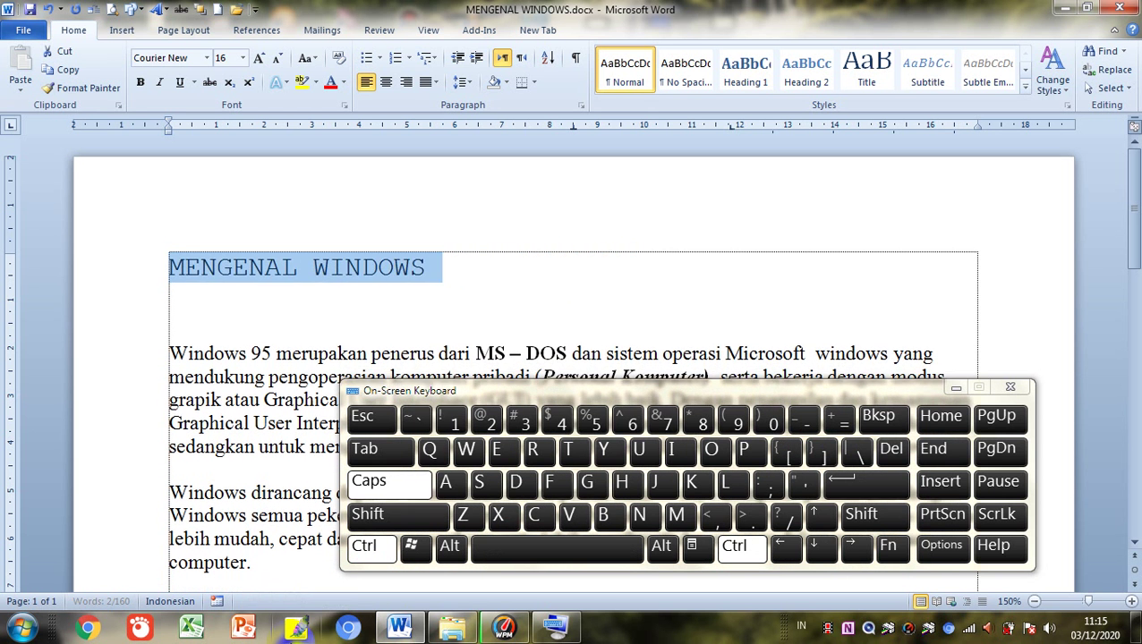
pyautogui.hotkey('ctrl', '[')
pyautogui.hotkey('ctrl', '[')
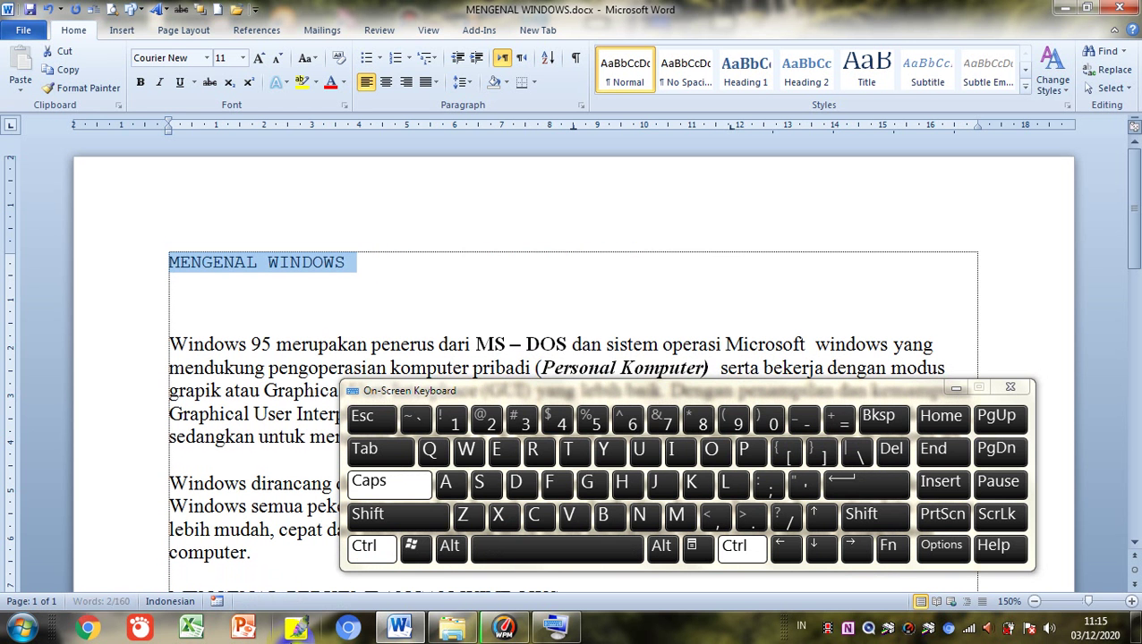
# Enlarge the selected MENGENAL WINDOWS title point by point up to size 28
pyautogui.hotkey('ctrl', ']')
pyautogui.hotkey('ctrl', ']')
pyautogui.hotkey('ctrl', ']')
pyautogui.hotkey('ctrl', ']')
pyautogui.hotkey('ctrl', ']')
pyautogui.hotkey('ctrl', ']')
pyautogui.hotkey('ctrl', ']')
pyautogui.hotkey('ctrl', ']')
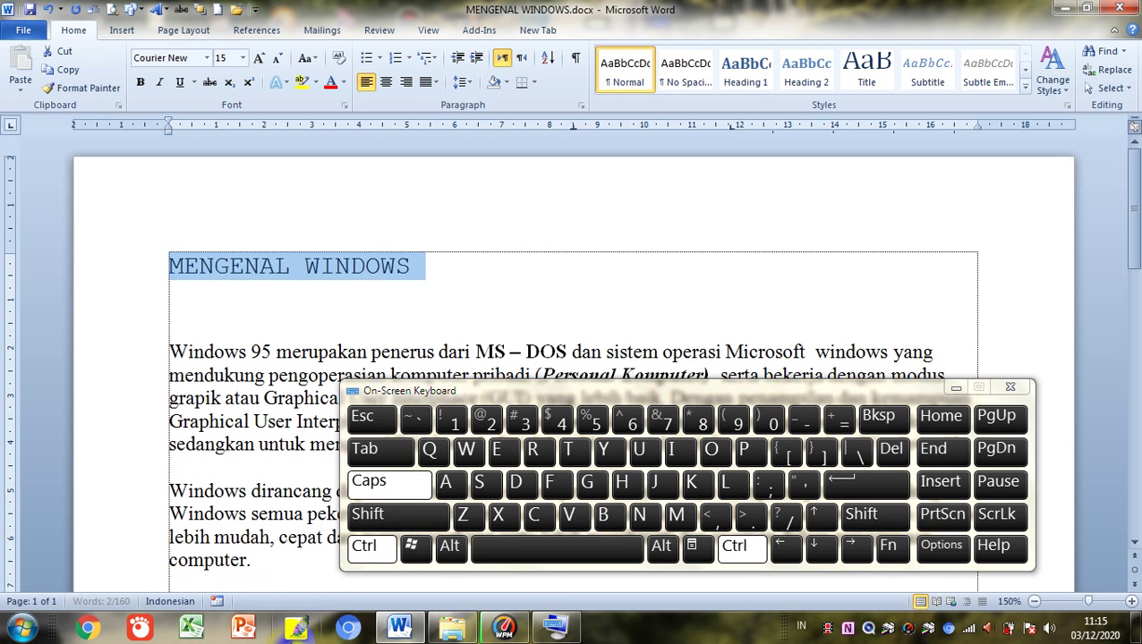
pyautogui.hotkey('ctrl', ']')
pyautogui.hotkey('ctrl', ']')
pyautogui.hotkey('ctrl', ']')
pyautogui.hotkey('ctrl', ']')
pyautogui.hotkey('ctrl', ']')
pyautogui.hotkey('ctrl', ']')
pyautogui.hotkey('ctrl', ']')
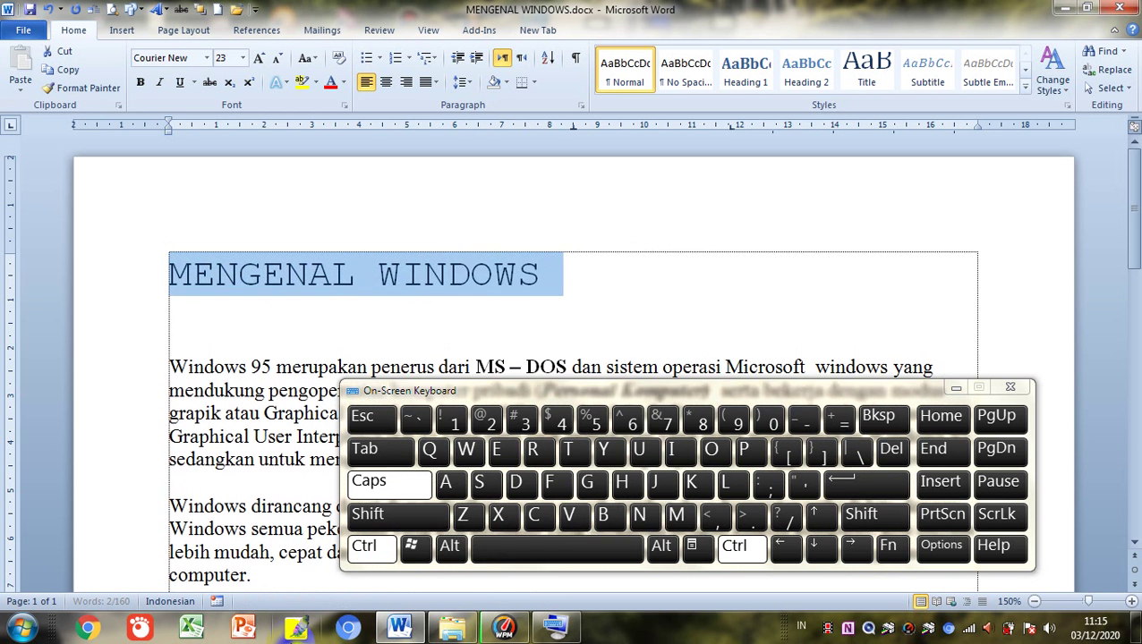
pyautogui.hotkey('ctrl', ']')
pyautogui.hotkey('ctrl', ']')
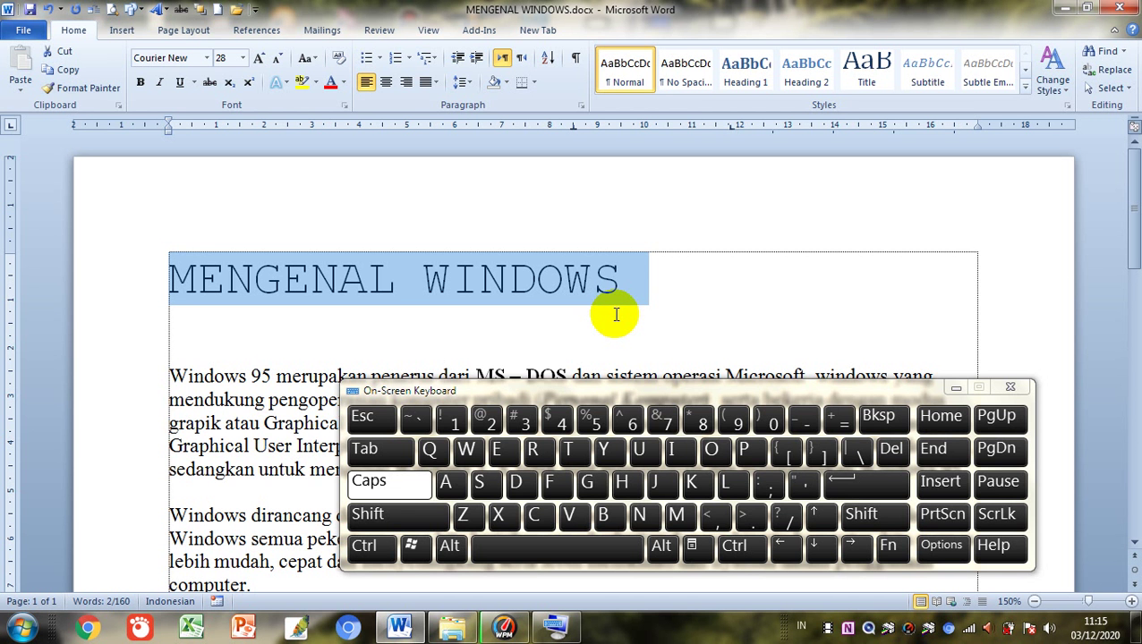
# Grow the title through the preset font sizes to 48 and shrink it back to 28 the same way
pyautogui.hotkey('ctrl', 'shift')
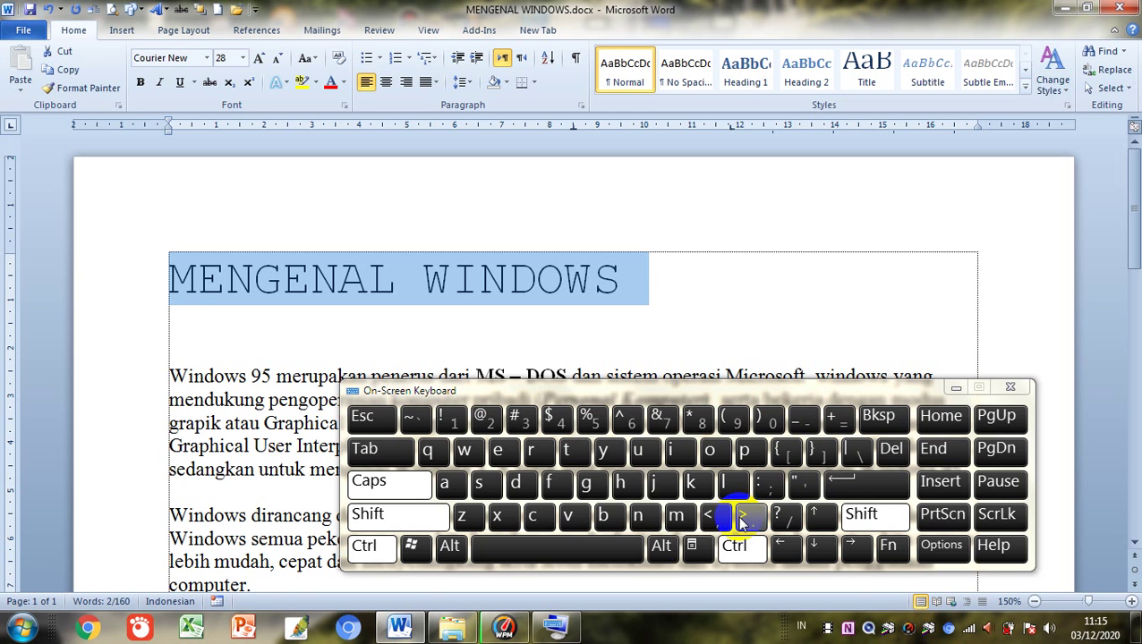
pyautogui.hotkey('ctrl', 'shift', '.')
pyautogui.hotkey('ctrl', 'shift', '.')
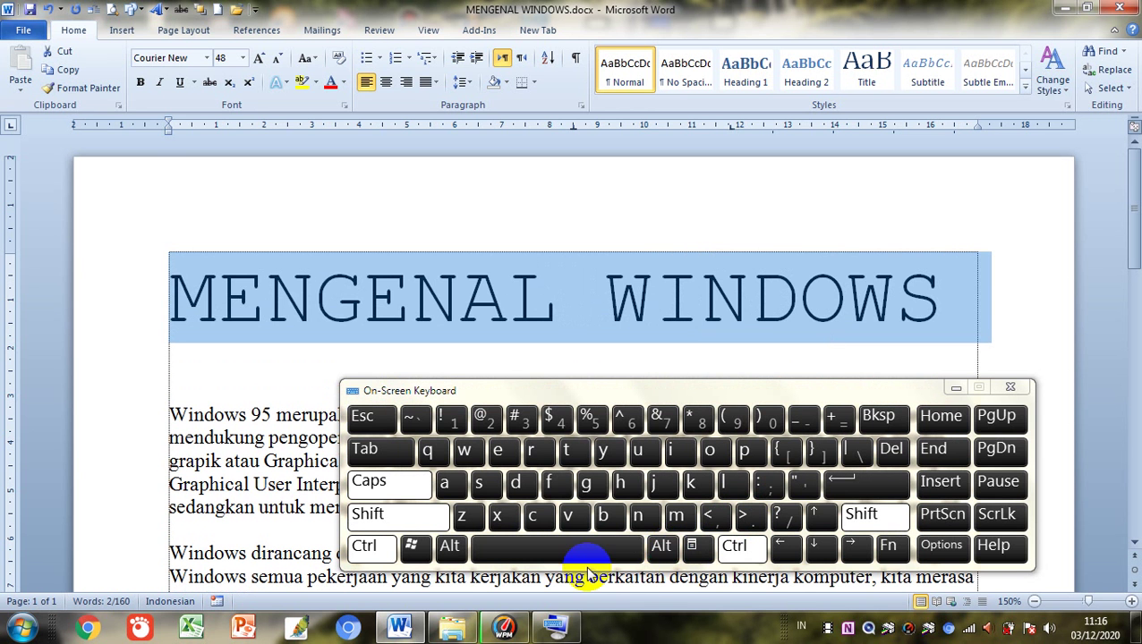
pyautogui.click(713, 519)
pyautogui.click(713, 519)
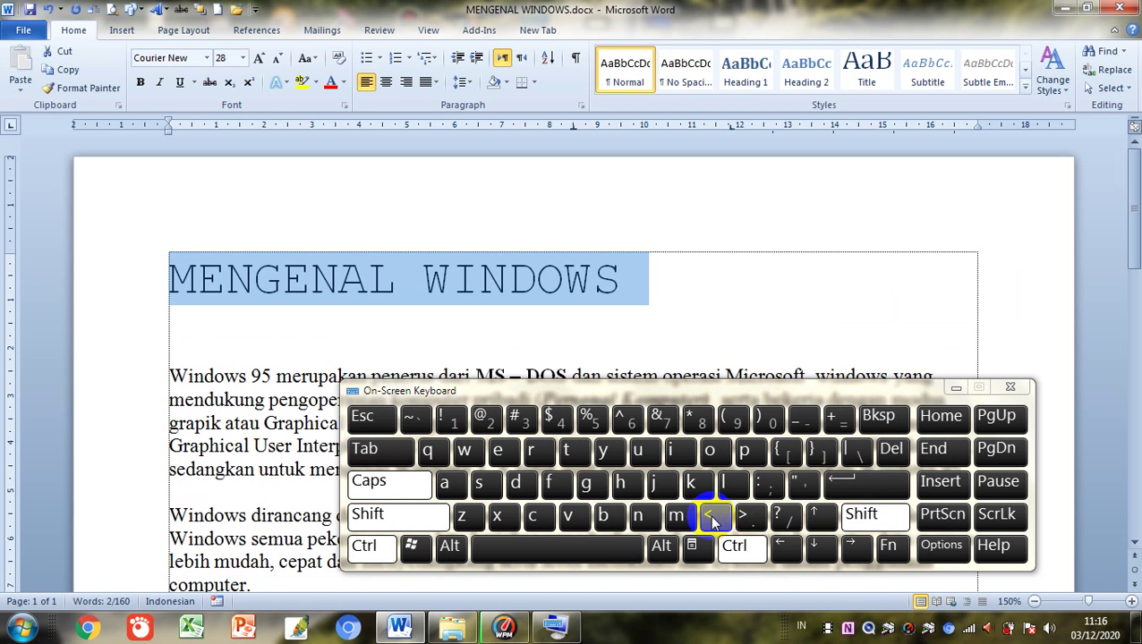
# Shrink the selected title through the preset font sizes down to 14
pyautogui.click(713, 519)
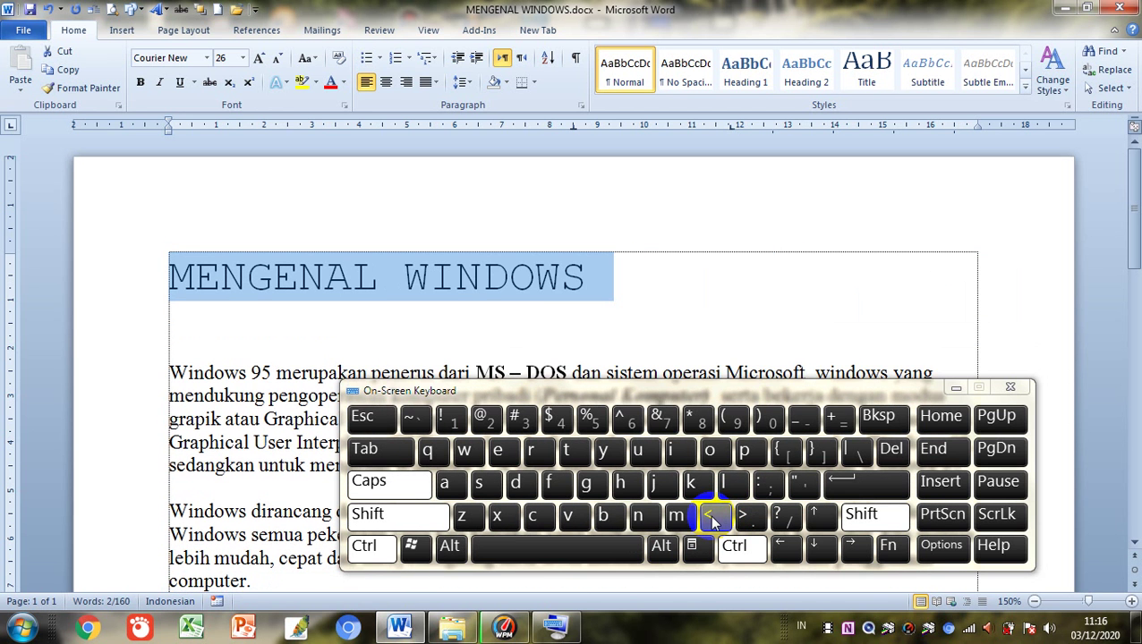
pyautogui.click(713, 519)
pyautogui.click(714, 519)
pyautogui.click(713, 519)
pyautogui.click(713, 519)
pyautogui.click(713, 519)
pyautogui.click(713, 519)
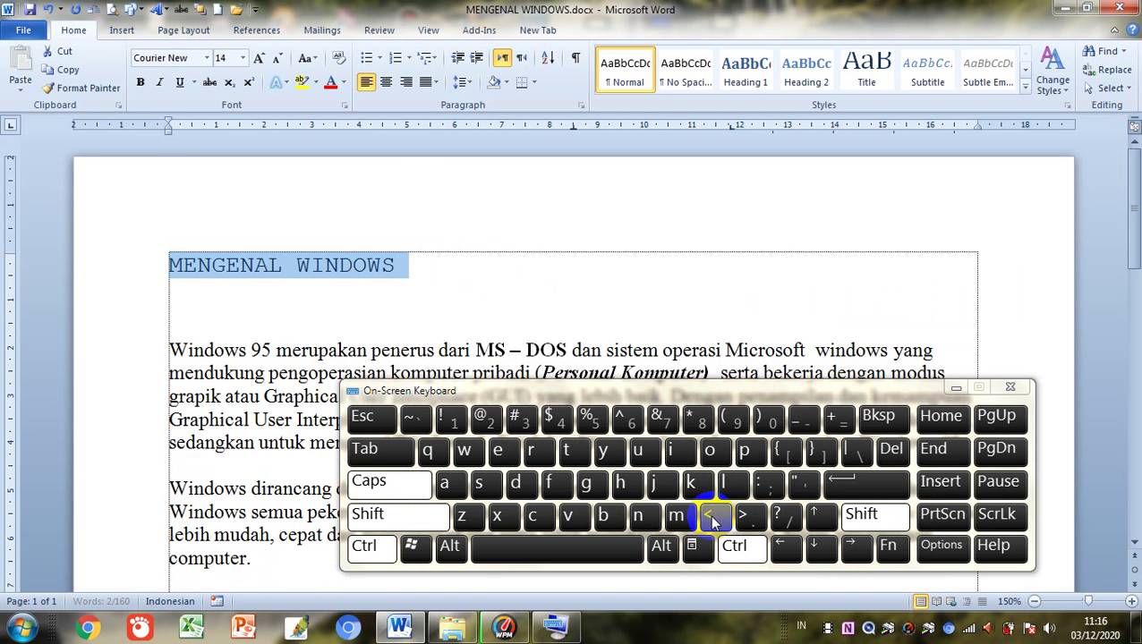
# Grow the selected title through the preset font sizes up to 26
pyautogui.click(713, 519)
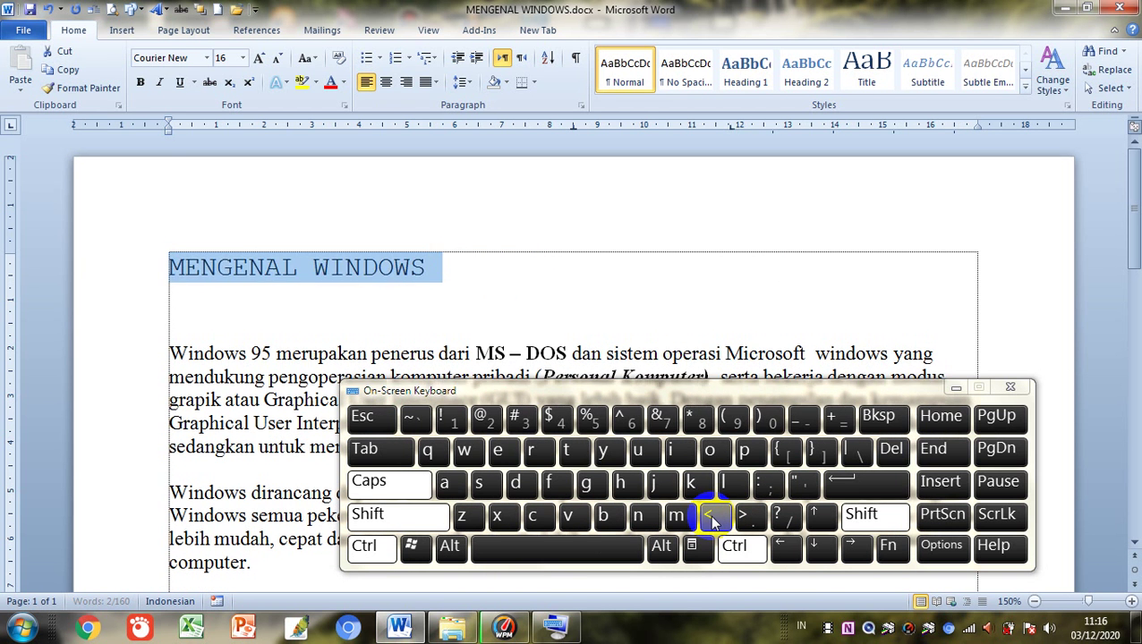
pyautogui.click(713, 519)
pyautogui.click(713, 519)
pyautogui.click(713, 519)
pyautogui.click(713, 519)
pyautogui.click(713, 519)
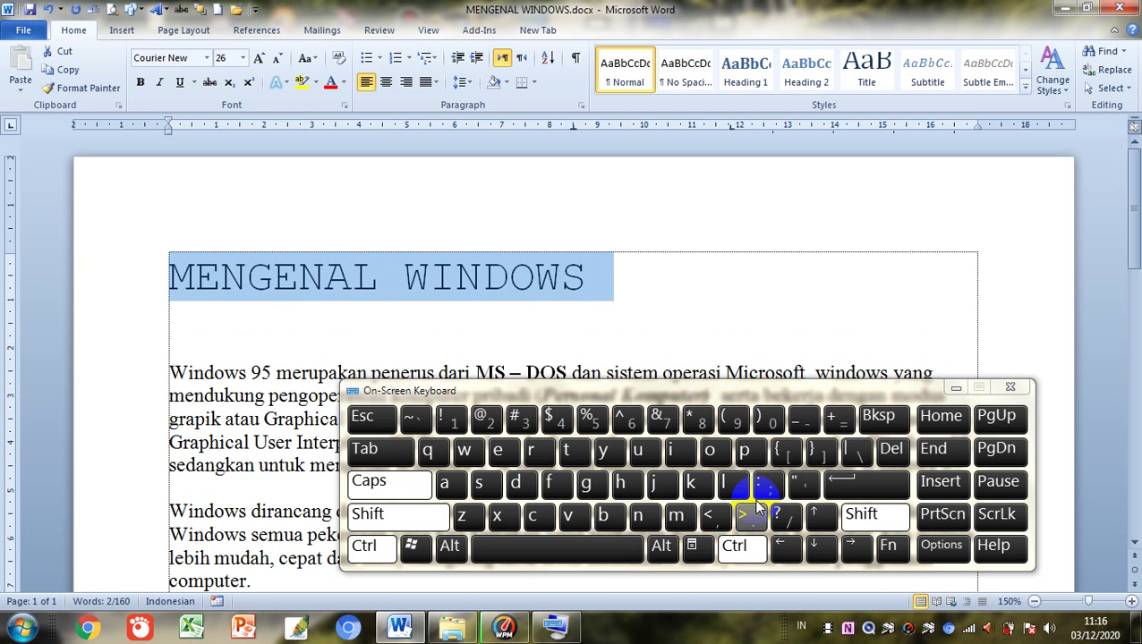
# Release the modifiers held on the On-Screen Keyboard and minimize it
pyautogui.click(749, 545)
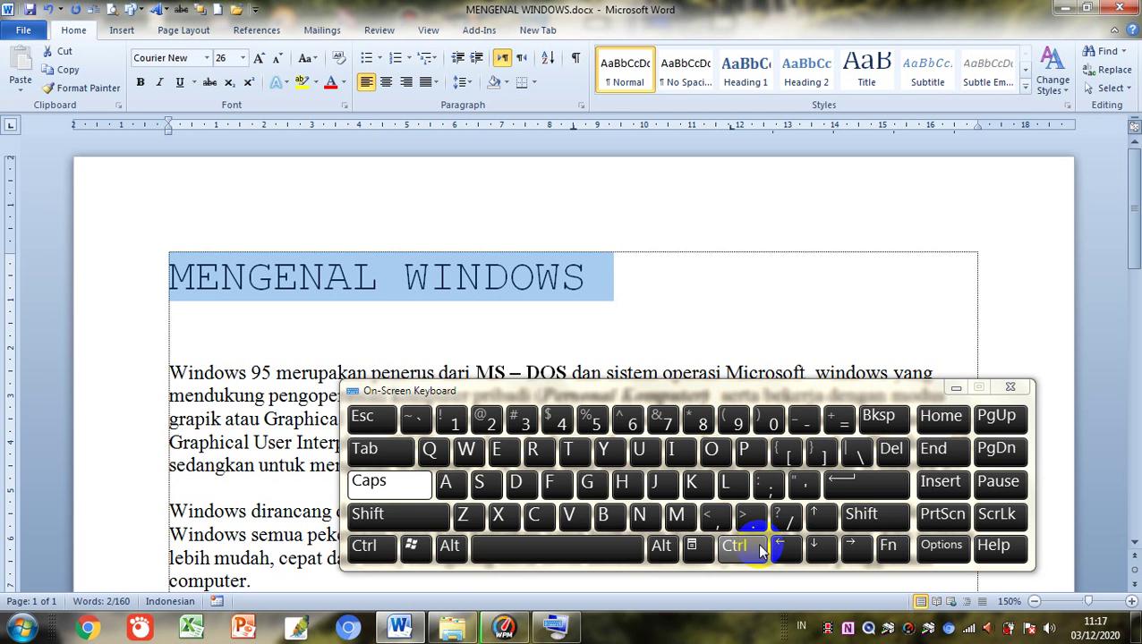
pyautogui.click(990, 481)
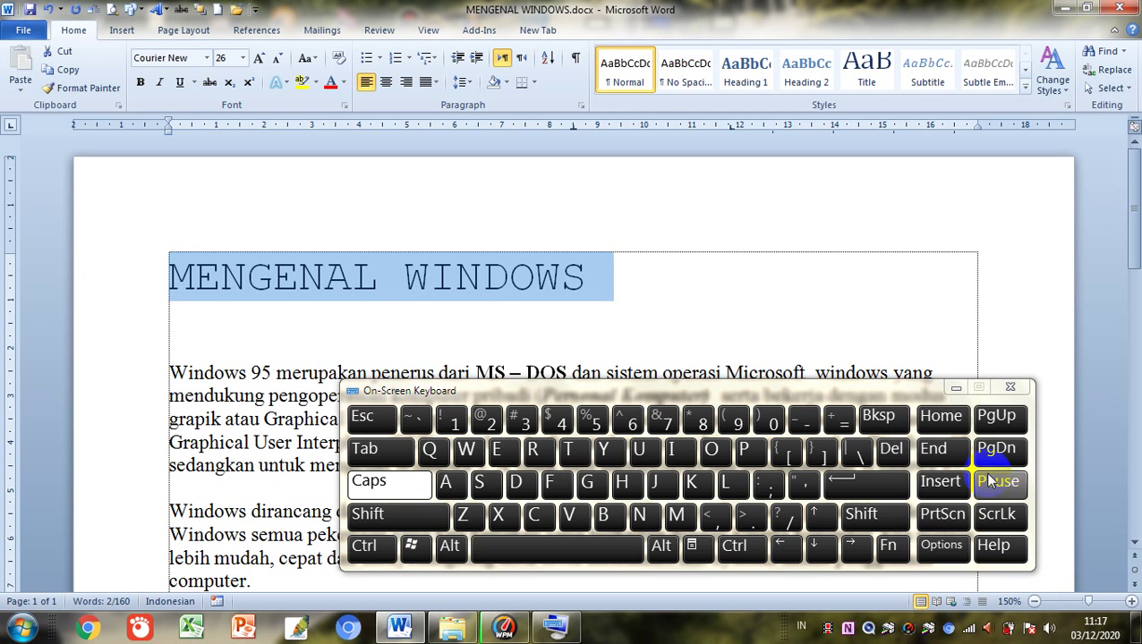
pyautogui.click(954, 388)
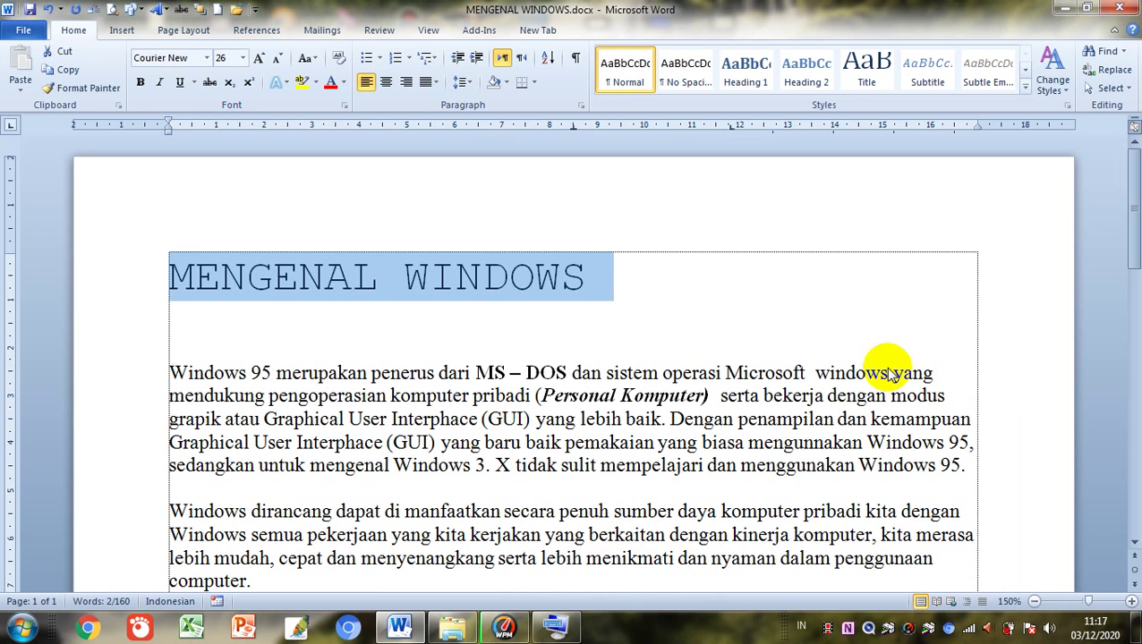
# Reselect the whole MENGENAL WINDOWS title line, clear the selection, and move to the blank line beneath the title
pyautogui.click(173, 306)
pyautogui.click(144, 291)
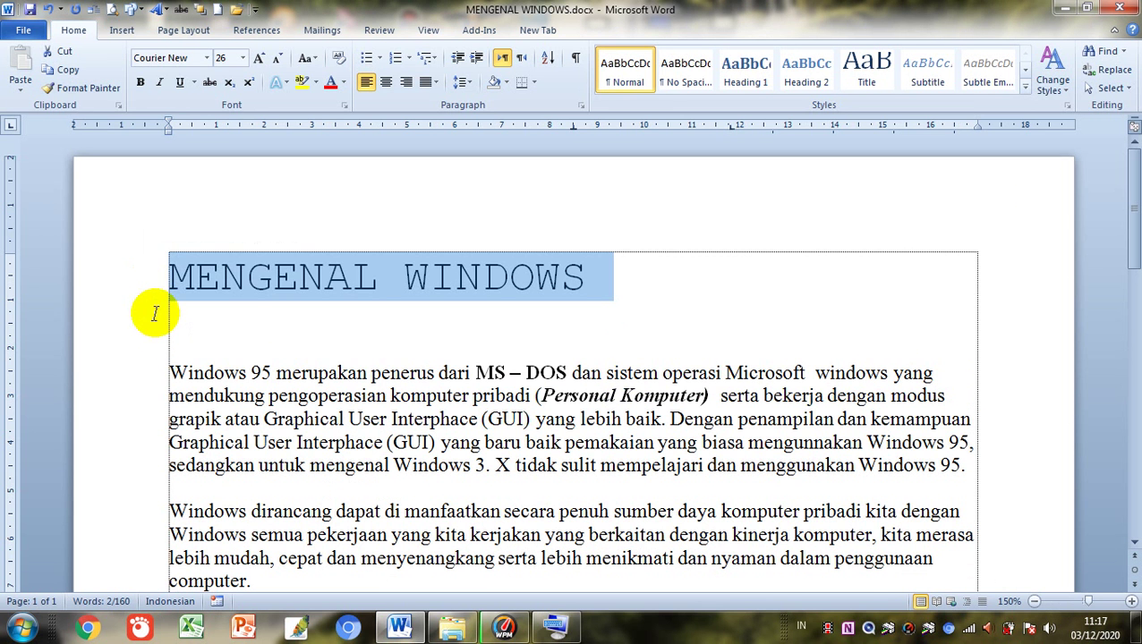
pyautogui.click(198, 442)
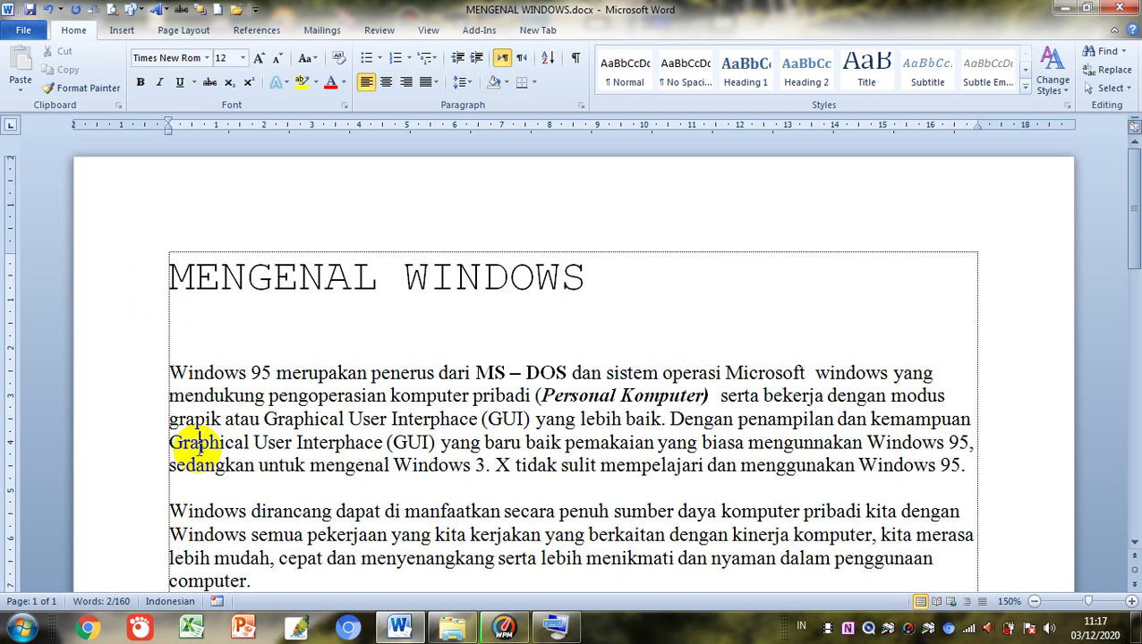
pyautogui.click(132, 285)
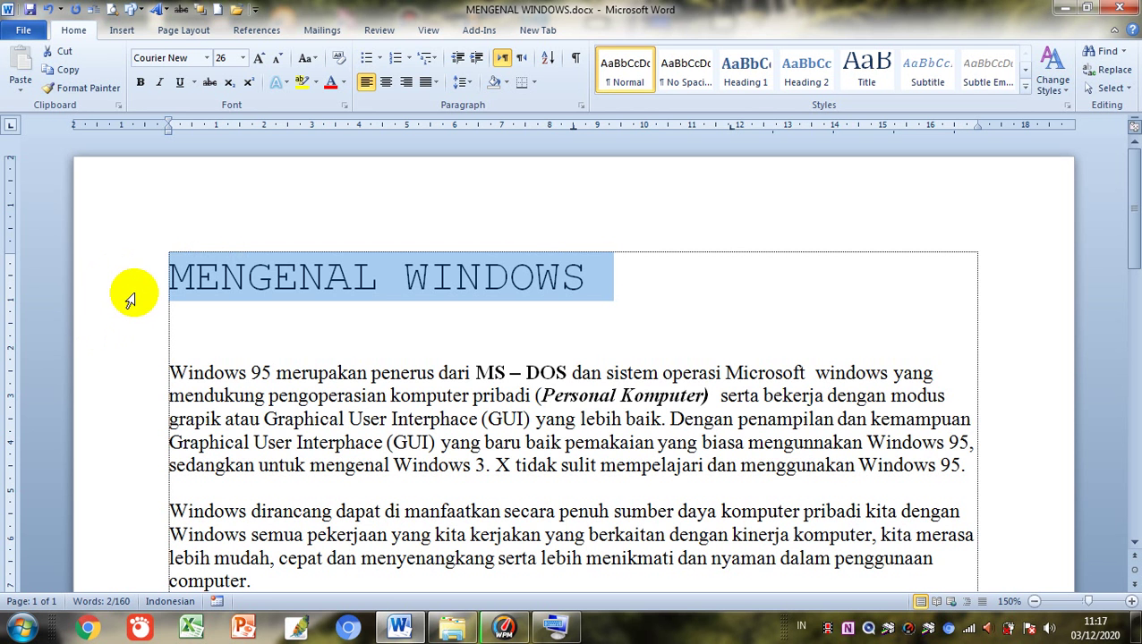
pyautogui.click(152, 324)
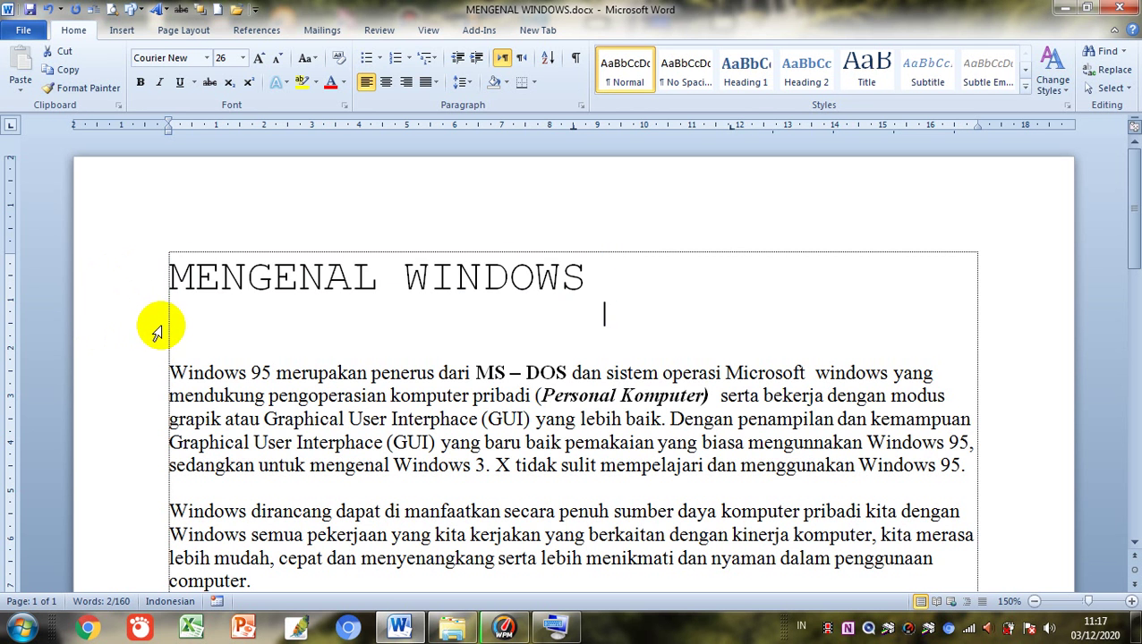
# Change the MENGENAL WINDOWS title's font color to the standard Red through the Font dialog, and deselect it
pyautogui.click(139, 295)
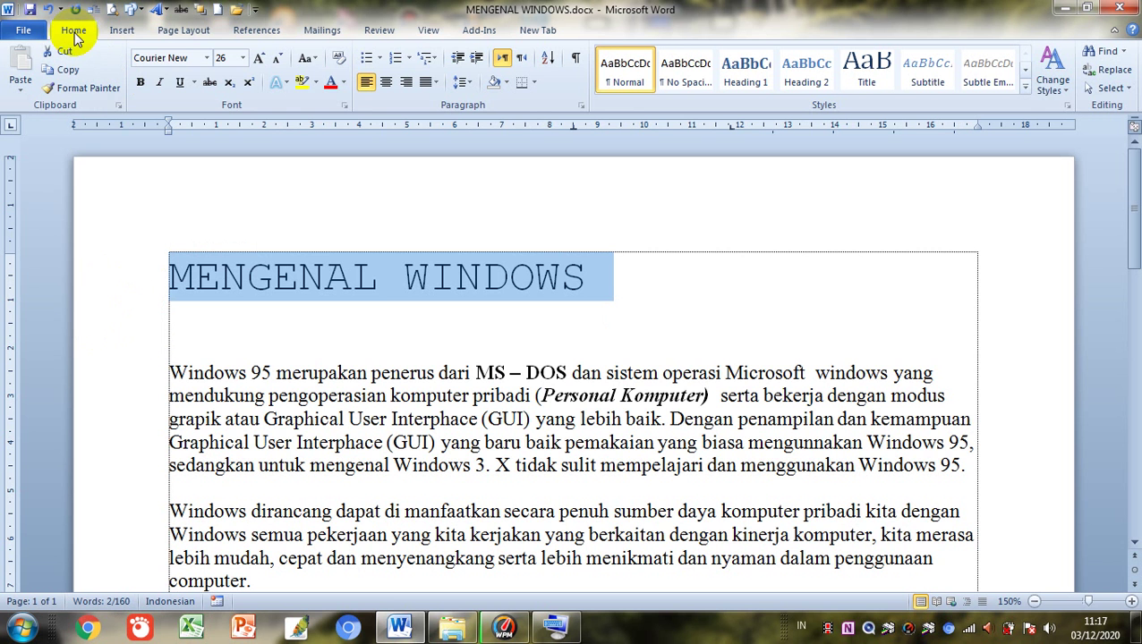
pyautogui.click(345, 106)
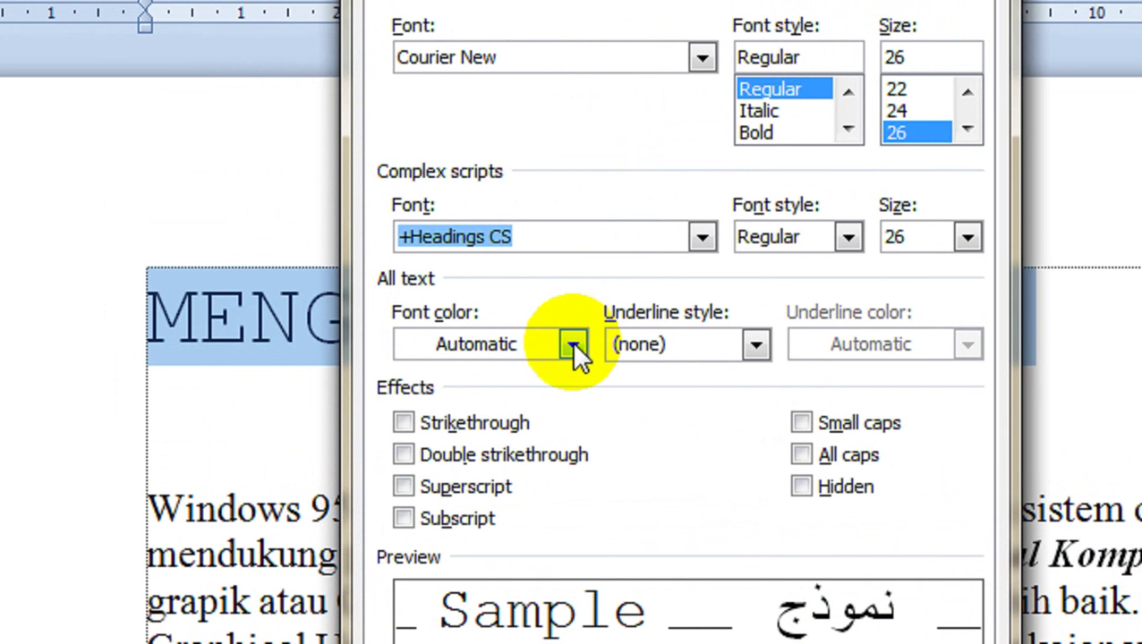
pyautogui.click(573, 345)
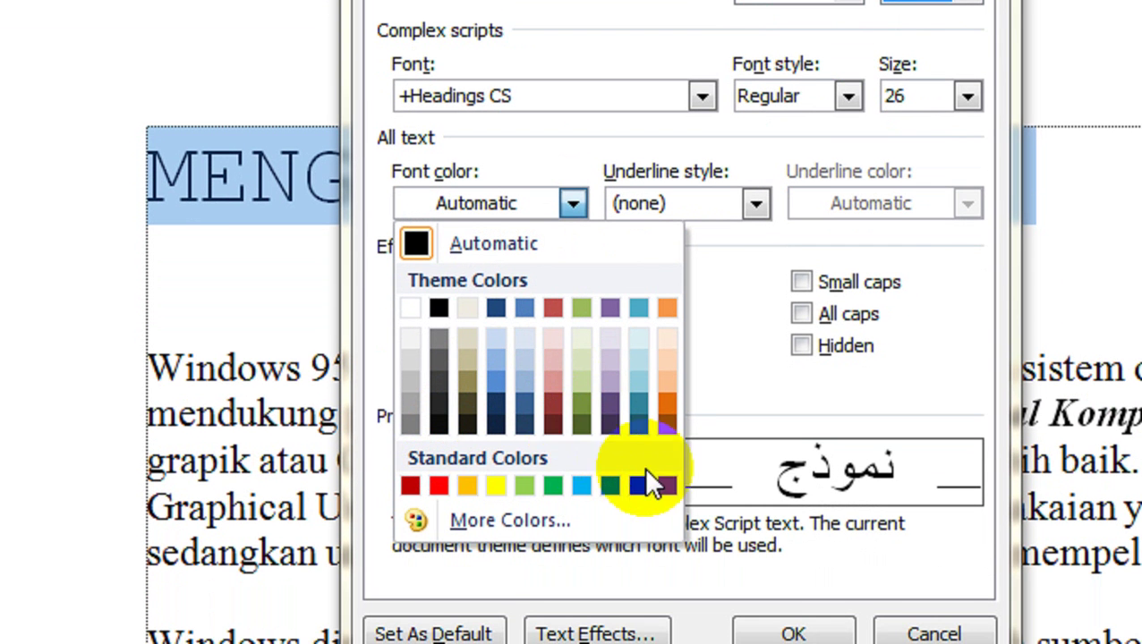
pyautogui.click(444, 482)
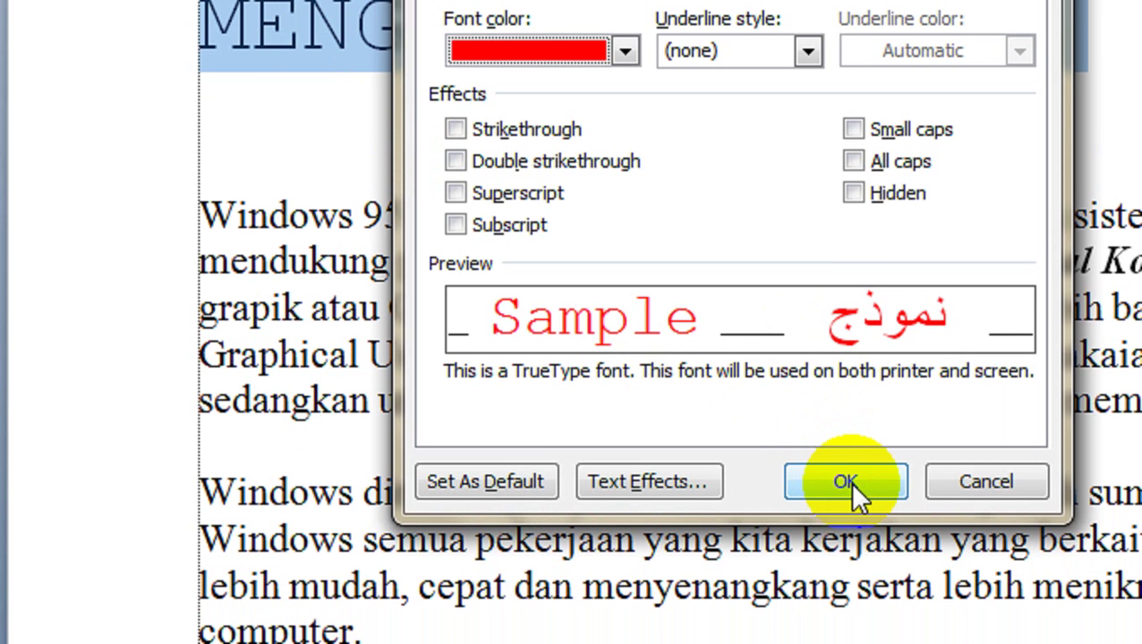
pyautogui.click(845, 482)
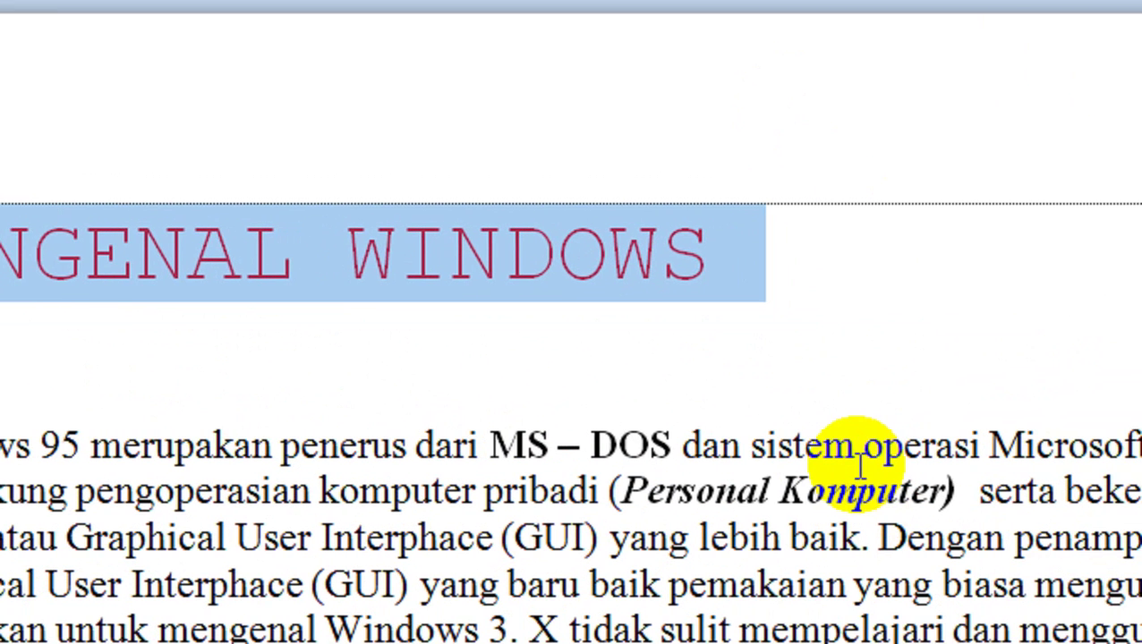
pyautogui.click(857, 250)
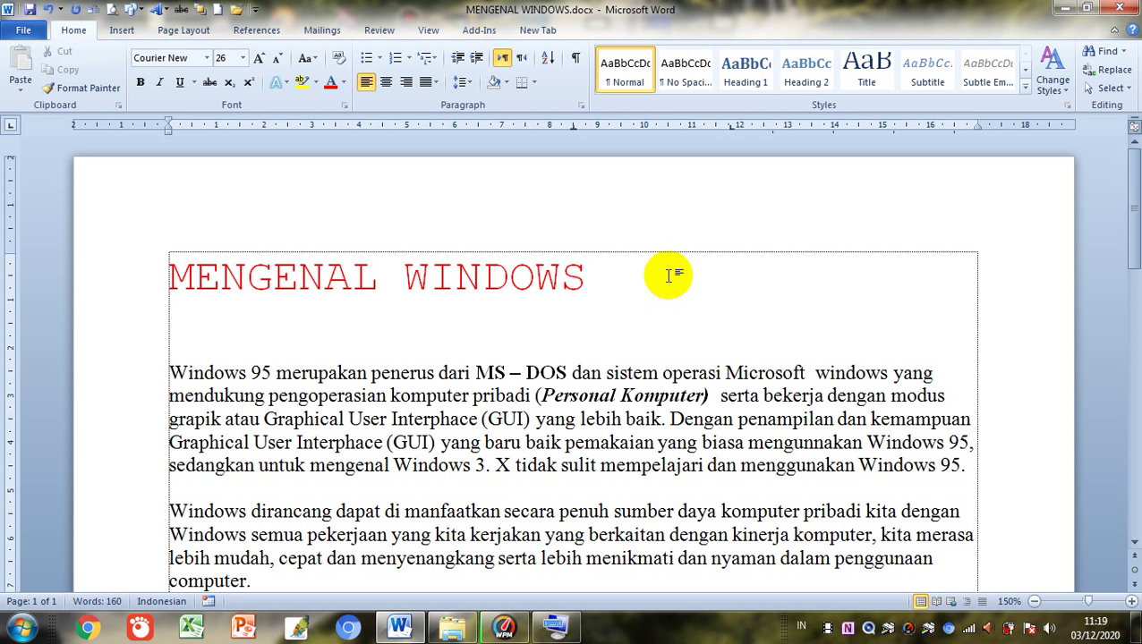
# Recolor the MENGENAL WINDOWS title magenta using the Standard palette of the More Colors dialog, and deselect it
pyautogui.click(140, 288)
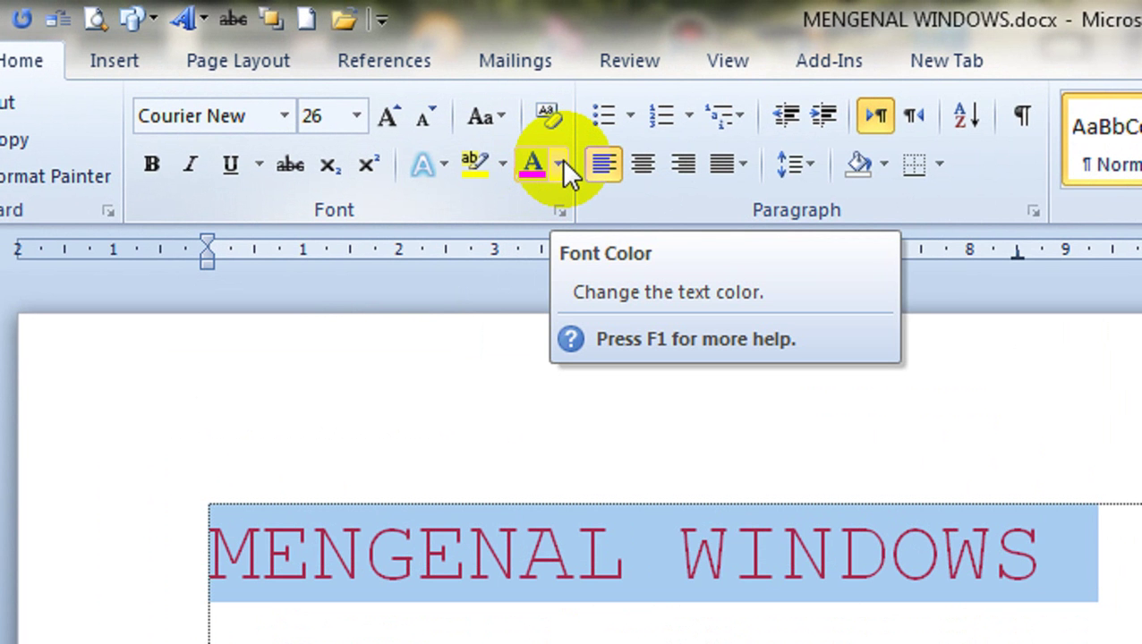
pyautogui.click(560, 164)
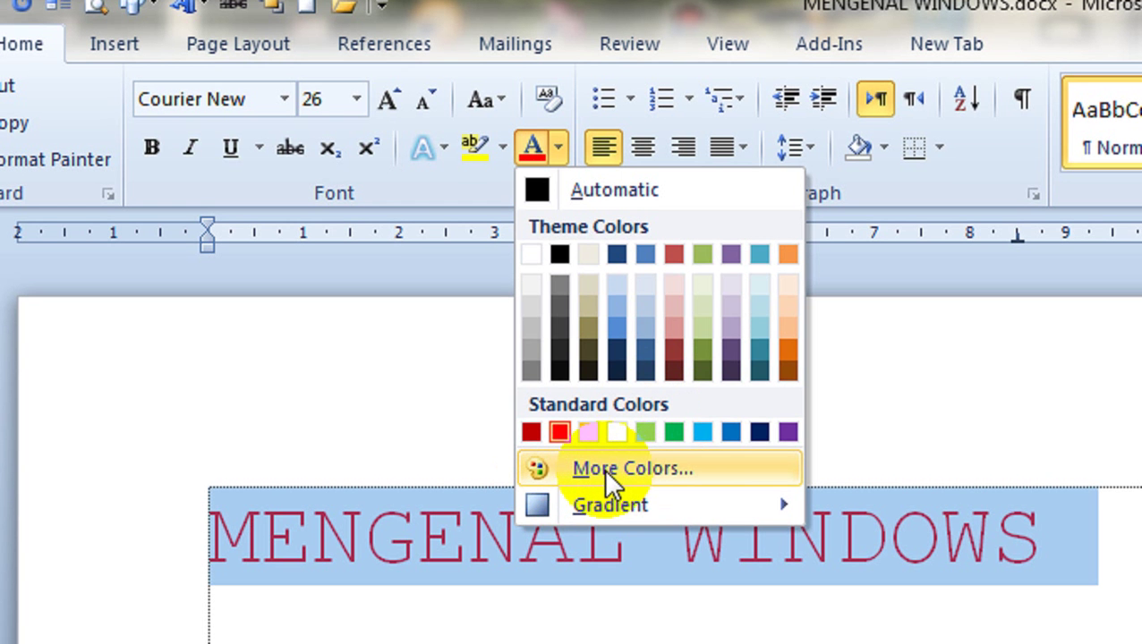
pyautogui.click(612, 481)
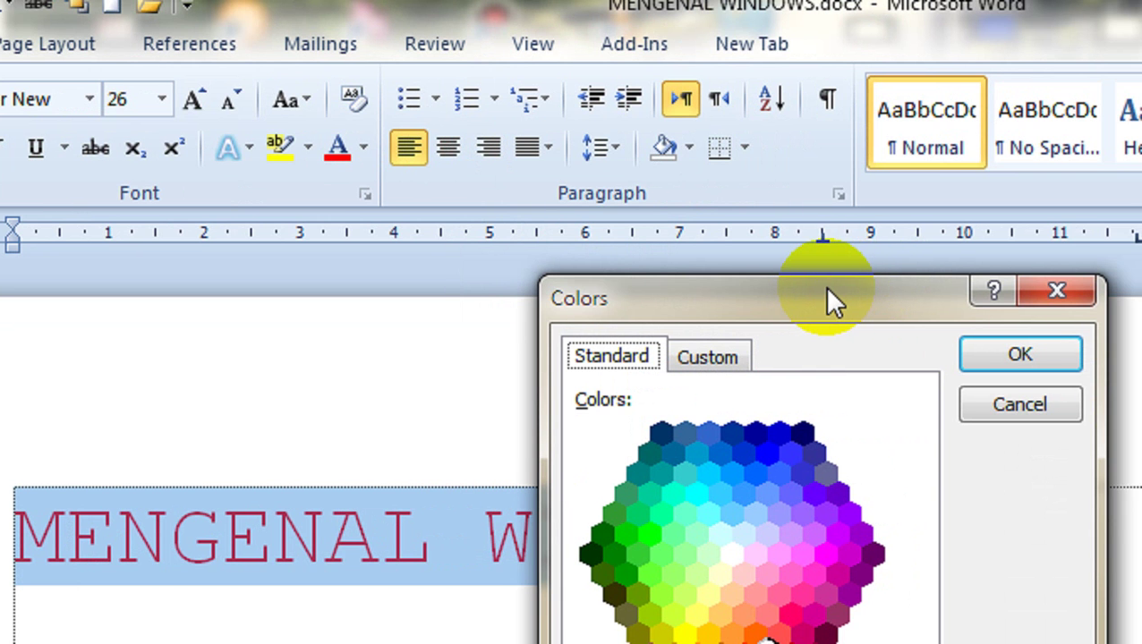
pyautogui.moveTo(826, 300); pyautogui.dragTo(1122, 38)
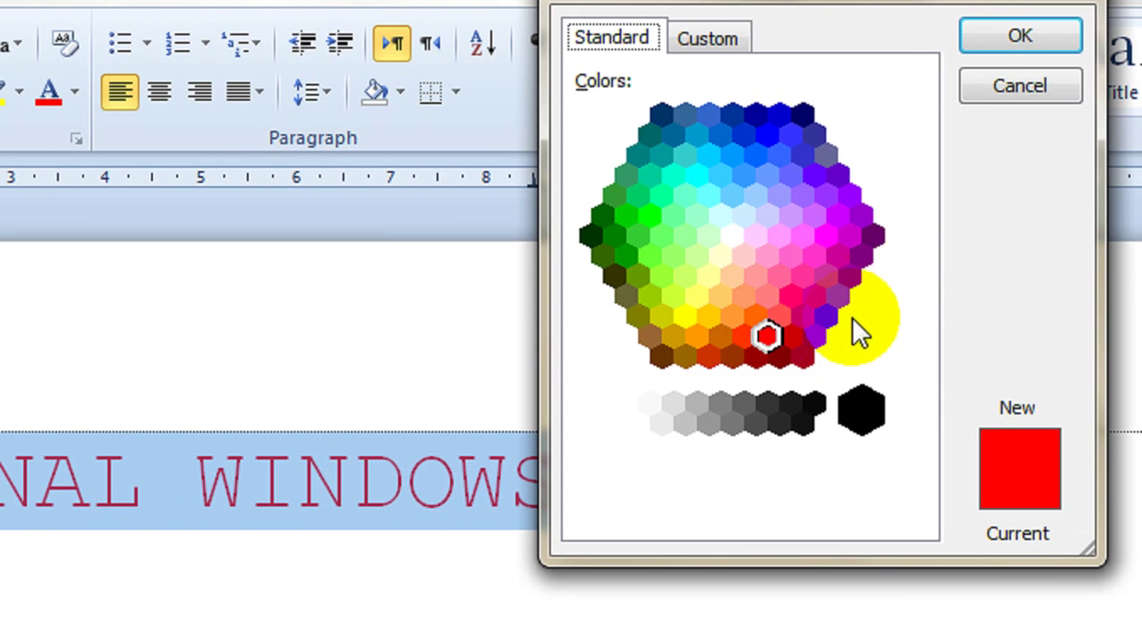
pyautogui.click(826, 237)
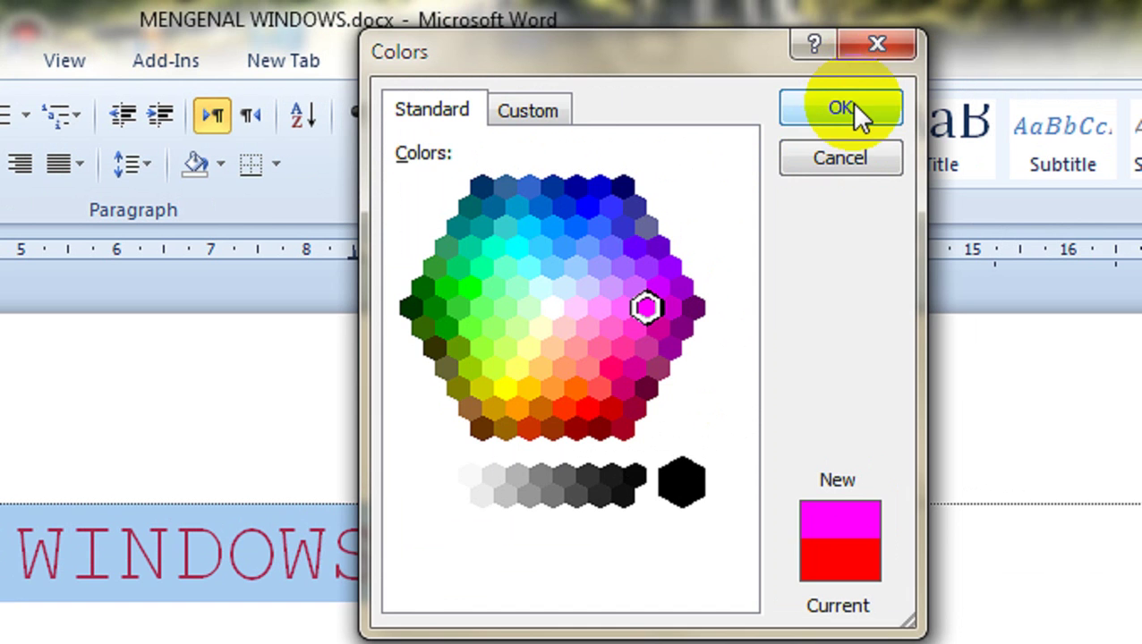
pyautogui.click(851, 102)
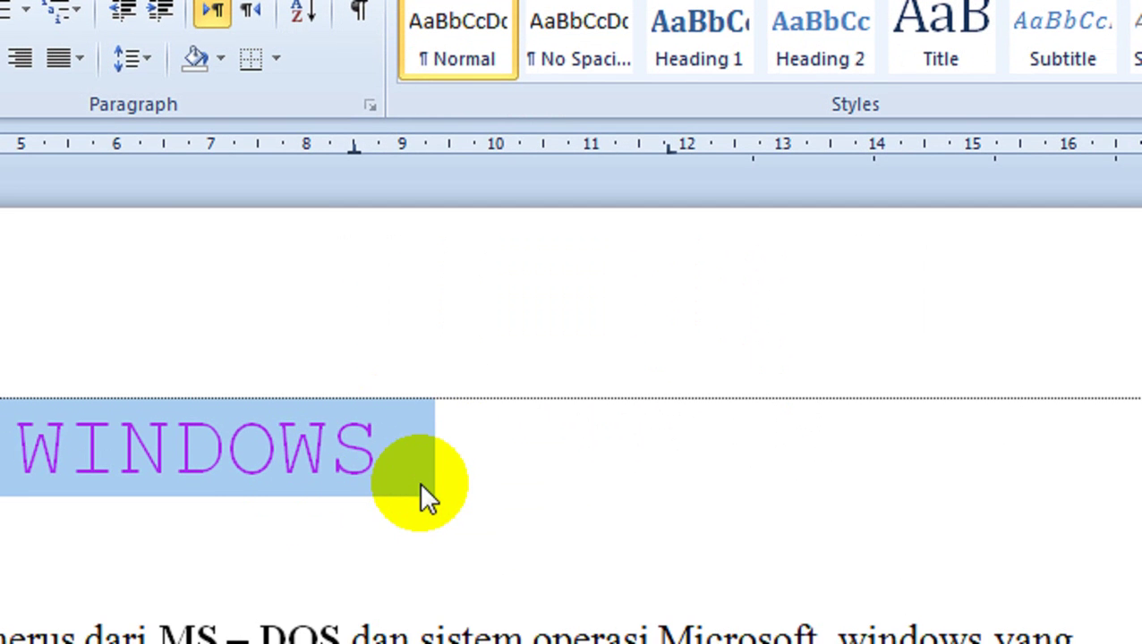
pyautogui.click(426, 493)
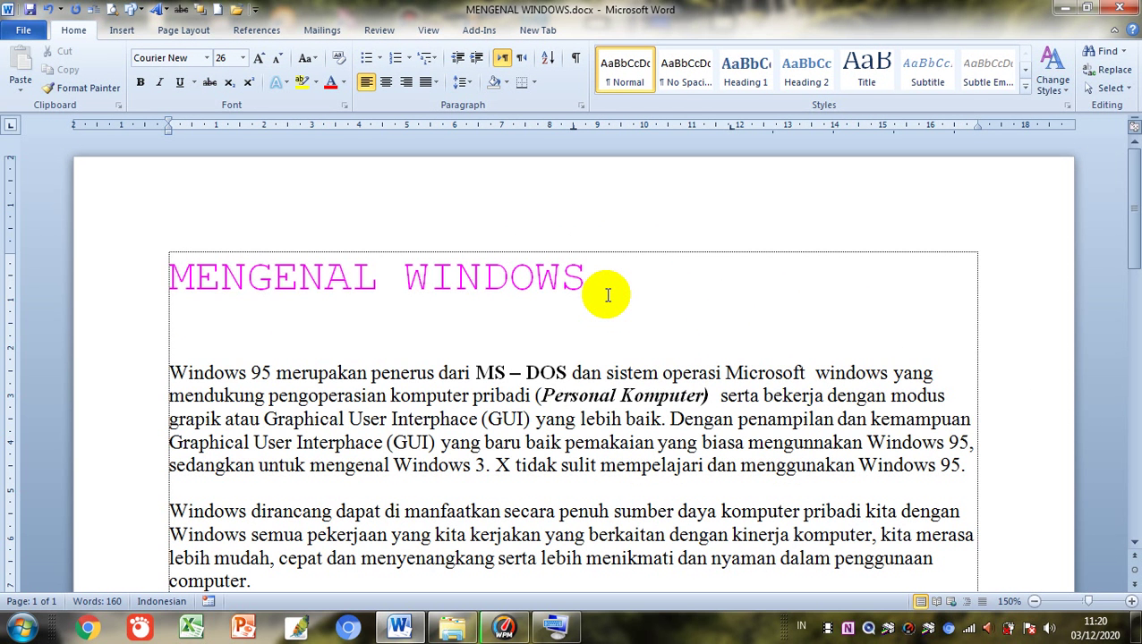
# Reselect the whole MENGENAL WINDOWS title line, starting from its first letter
pyautogui.click(123, 298)
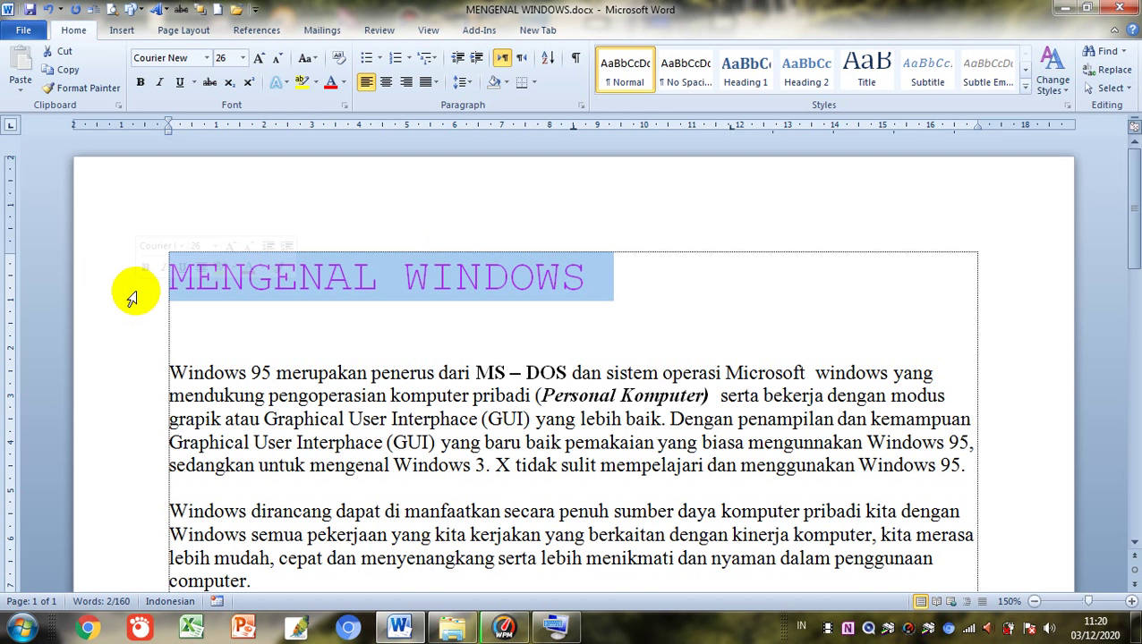
pyautogui.click(190, 319)
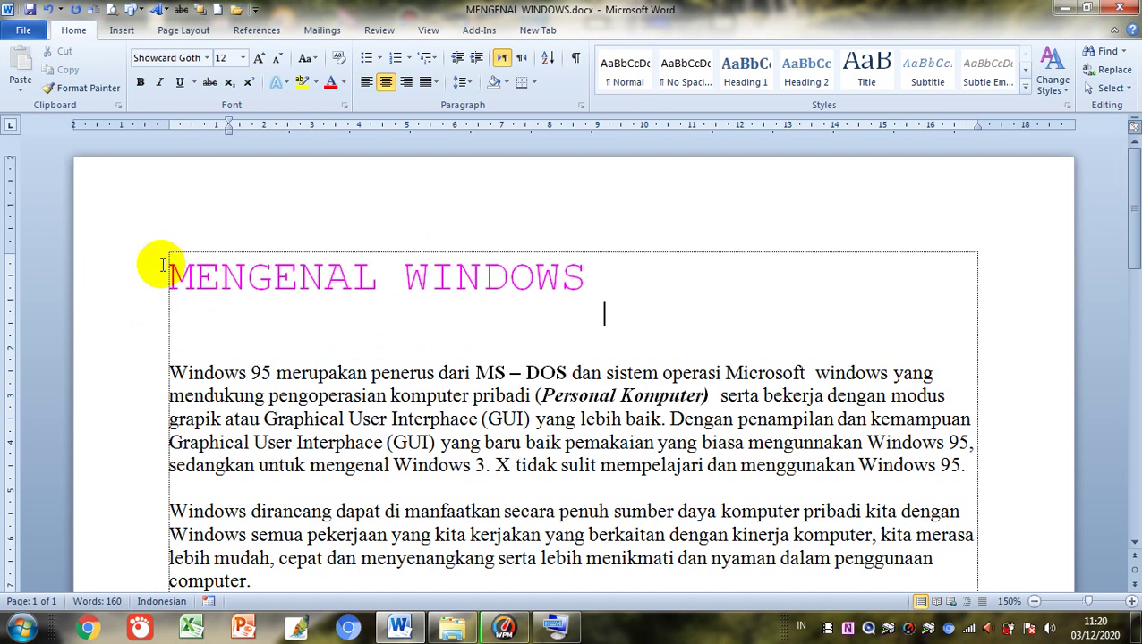
pyautogui.click(167, 267)
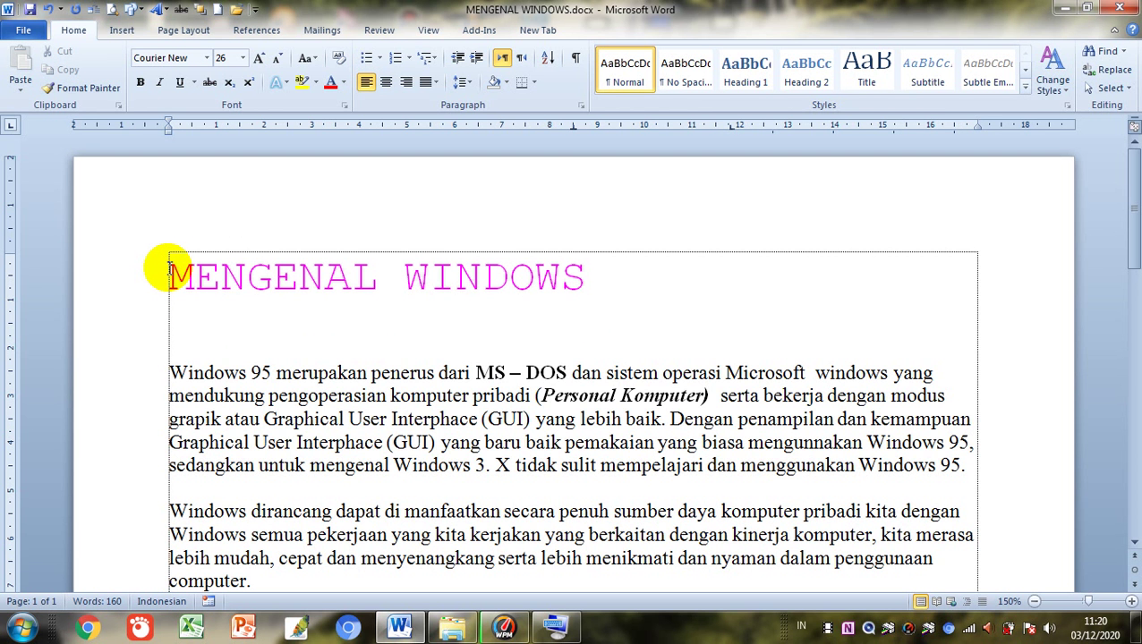
pyautogui.tripleClick(168, 268)
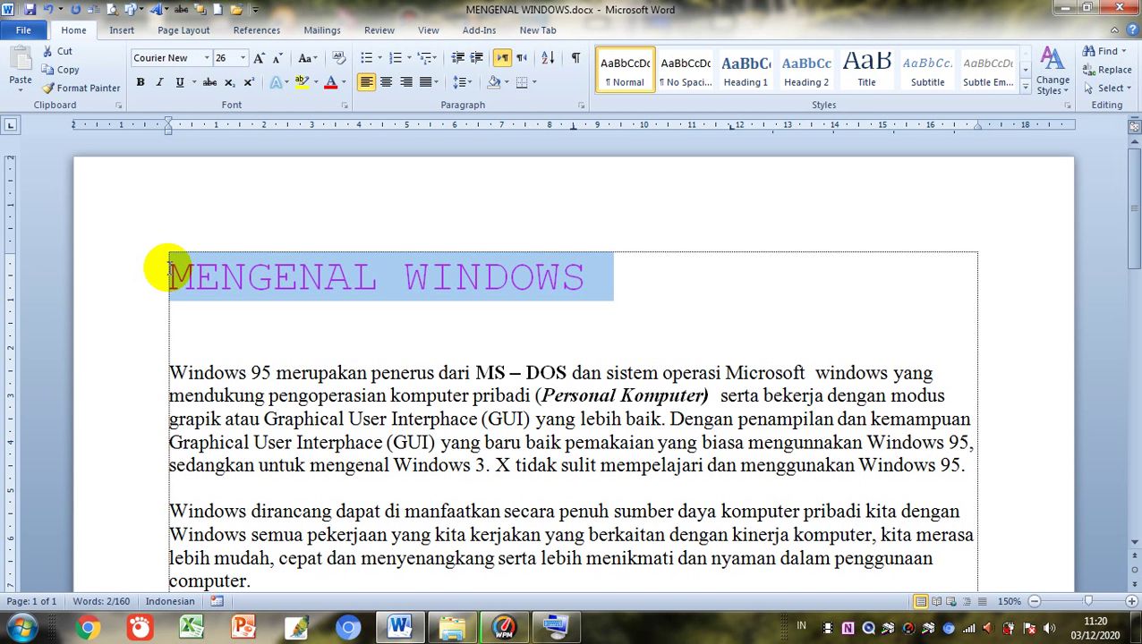
pyautogui.hotkey('alt', 'h')
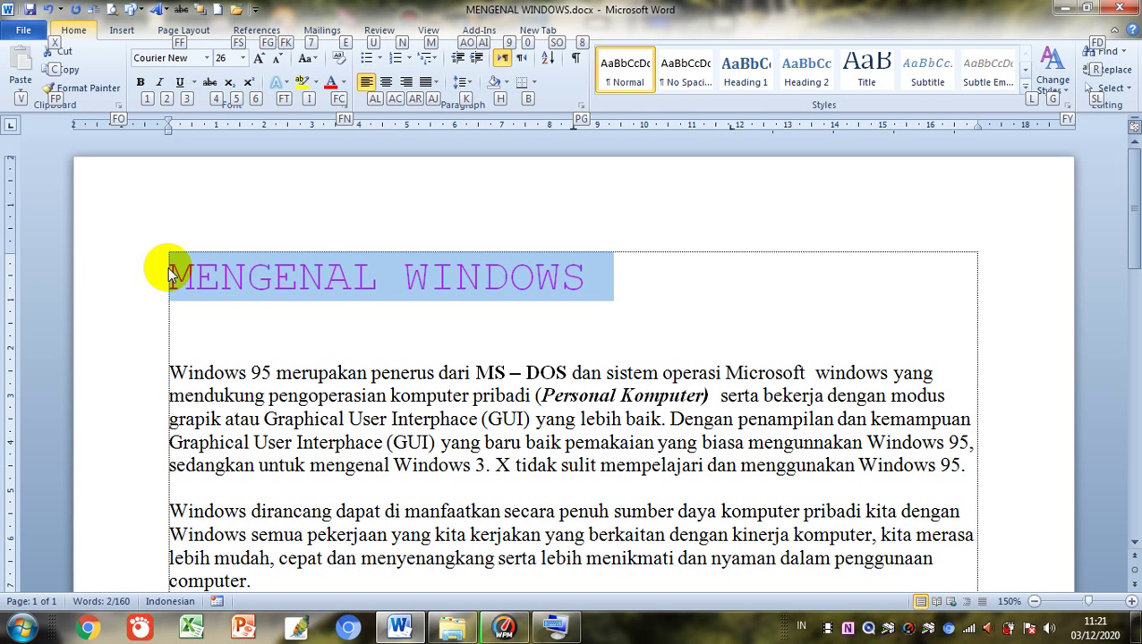
pyautogui.press('f')
pyautogui.press('c')
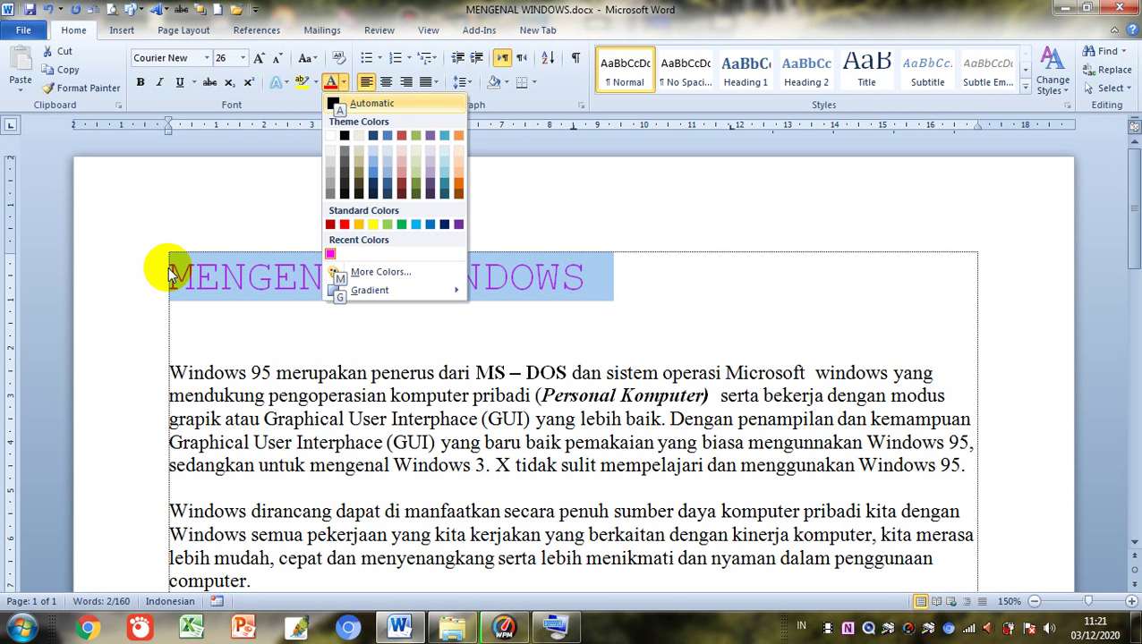
pyautogui.press('alt')
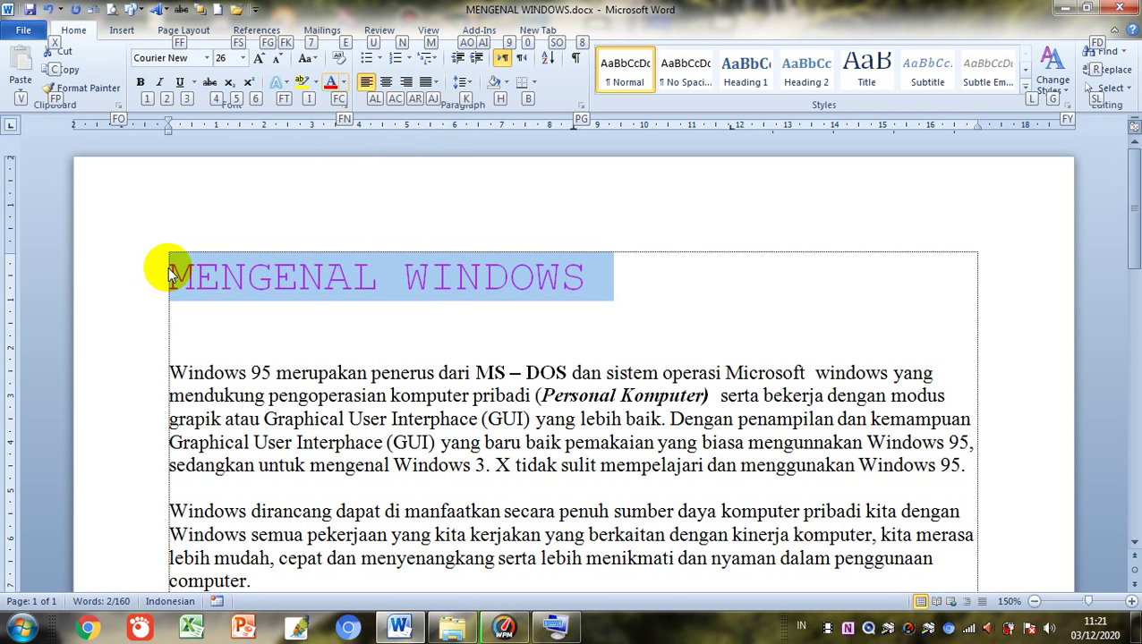
pyautogui.press('Escape')
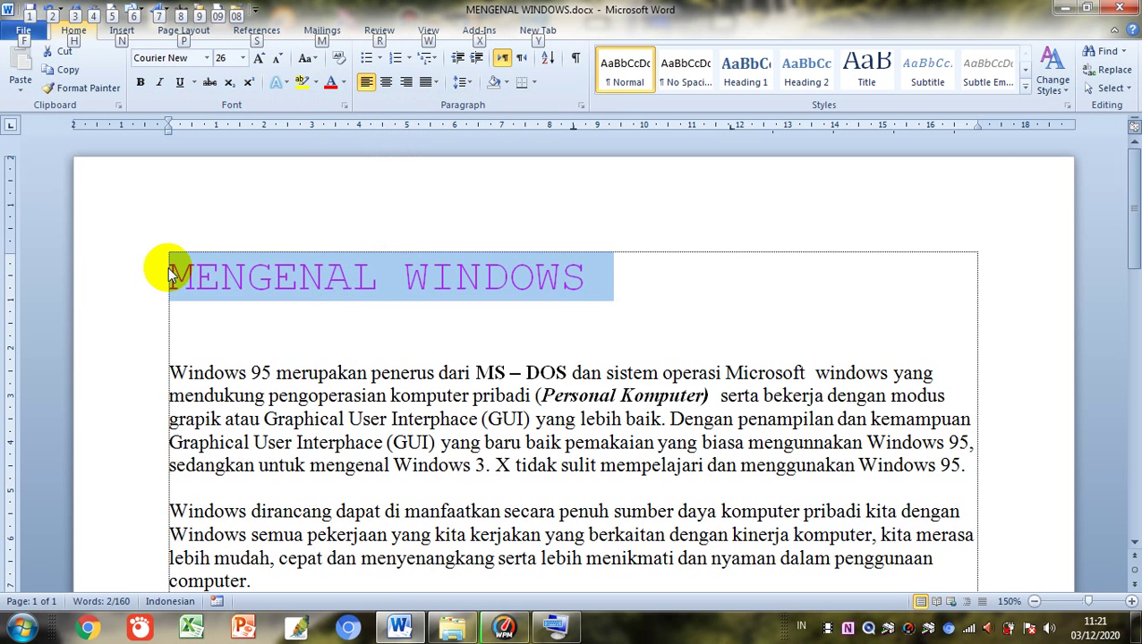
pyautogui.press('Escape')
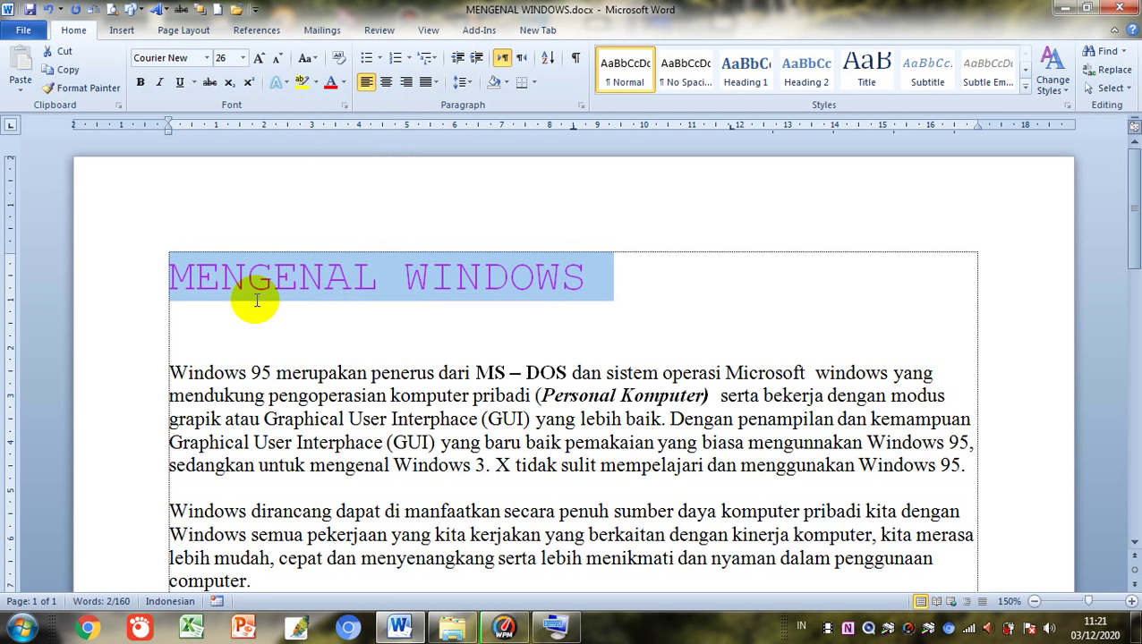
# Restore the On-Screen Keyboard, shift it away from the title, and try to bring up the Font Color palette with its keys
pyautogui.click(555, 626)
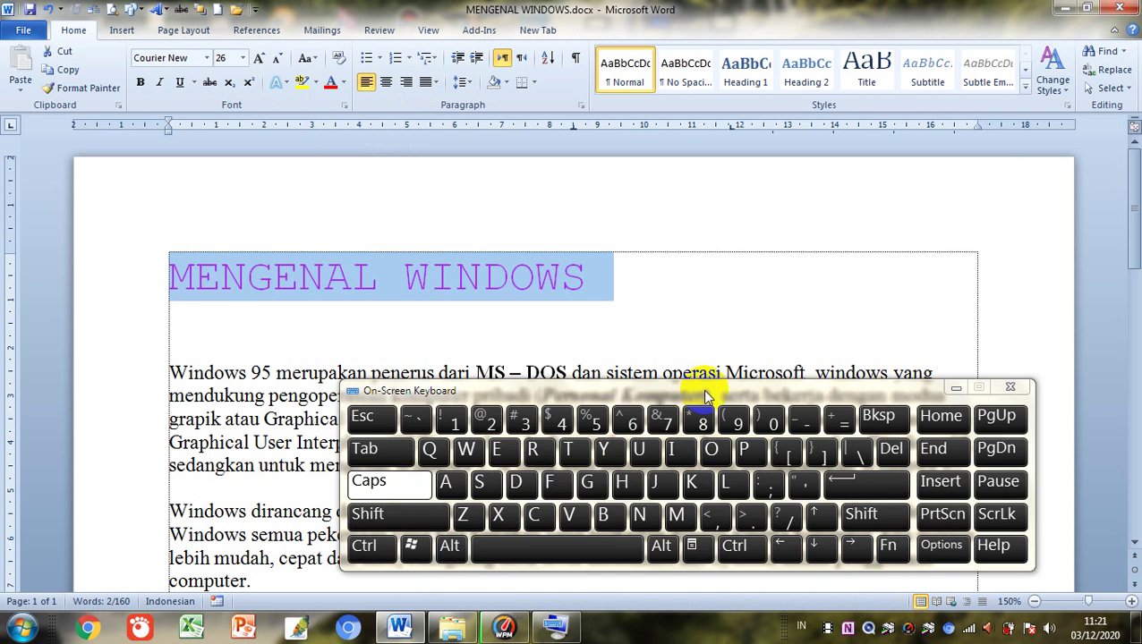
pyautogui.moveTo(763, 386); pyautogui.dragTo(795, 391)
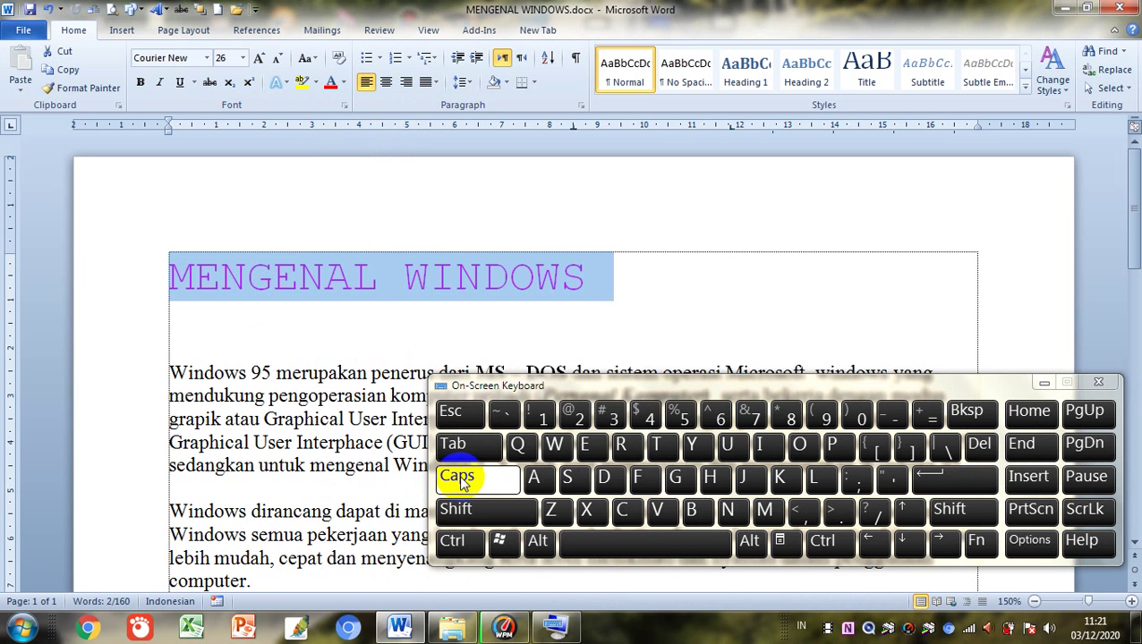
pyautogui.click(540, 543)
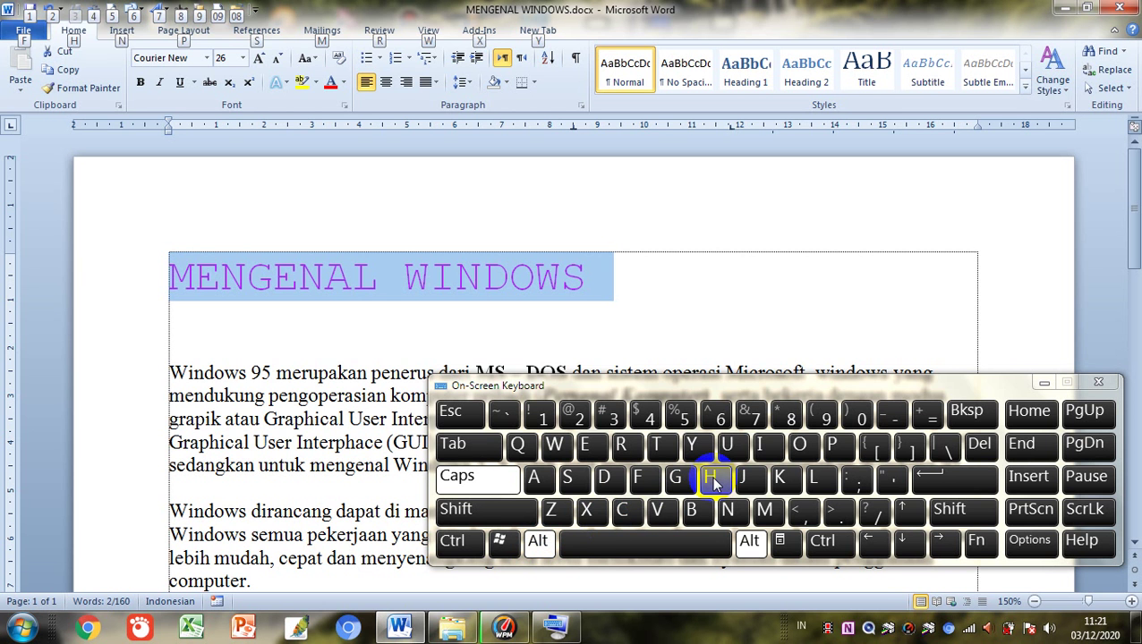
pyautogui.click(712, 480)
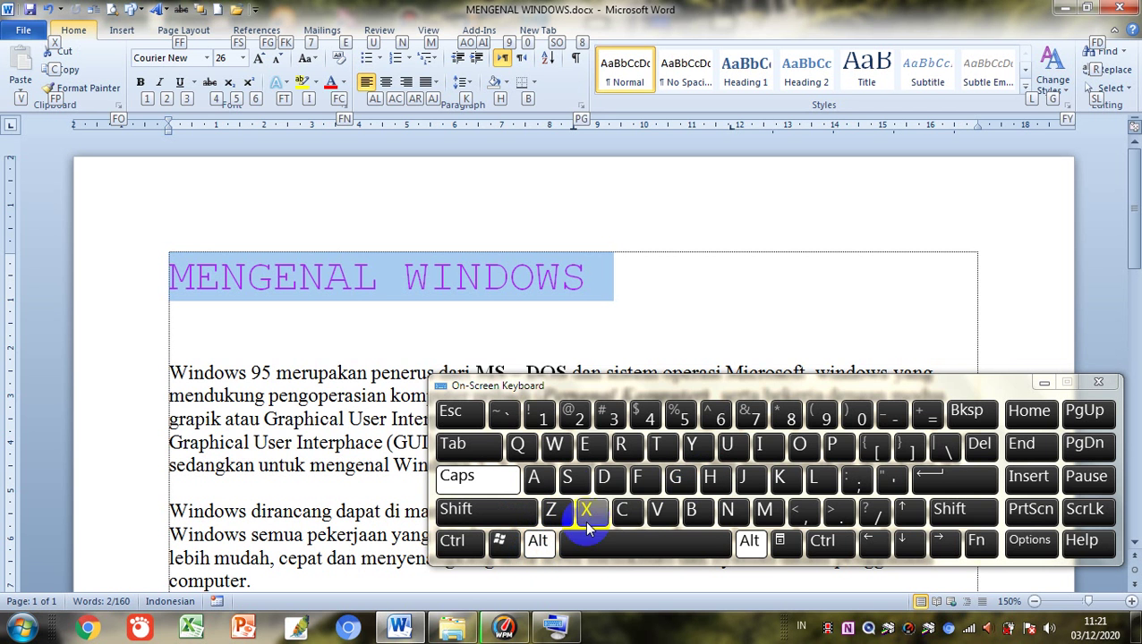
pyautogui.click(644, 481)
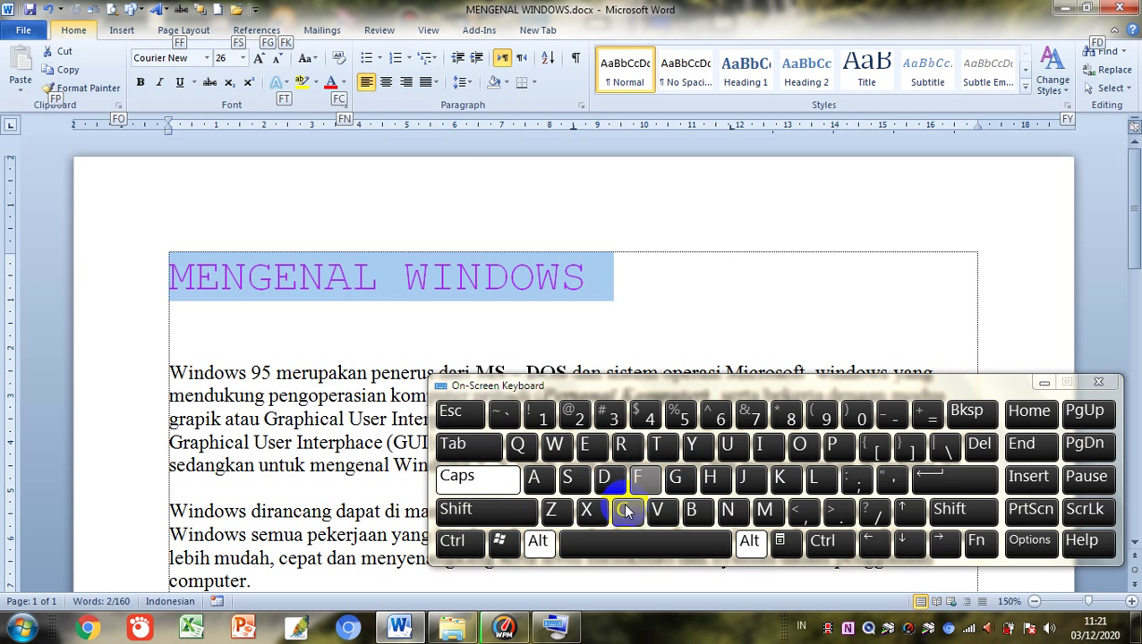
pyautogui.click(624, 510)
pyautogui.click(627, 510)
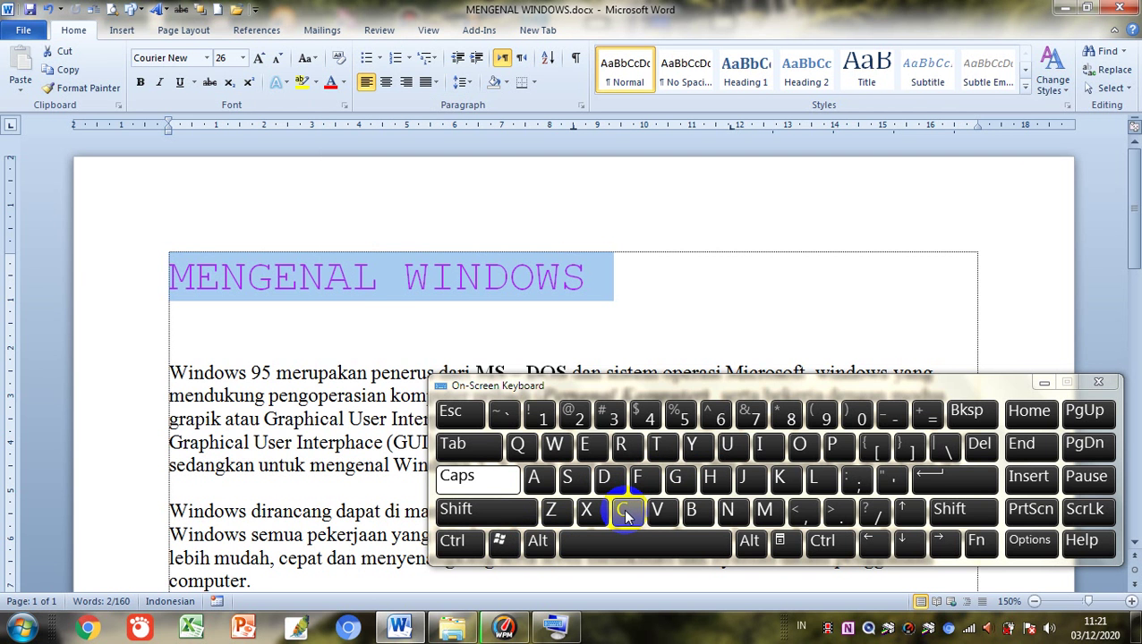
# Recolor the selected MENGENAL WINDOWS title with the darker orange theme shade from the Font Color palette, previewing several other theme shades first
pyautogui.press('alt')
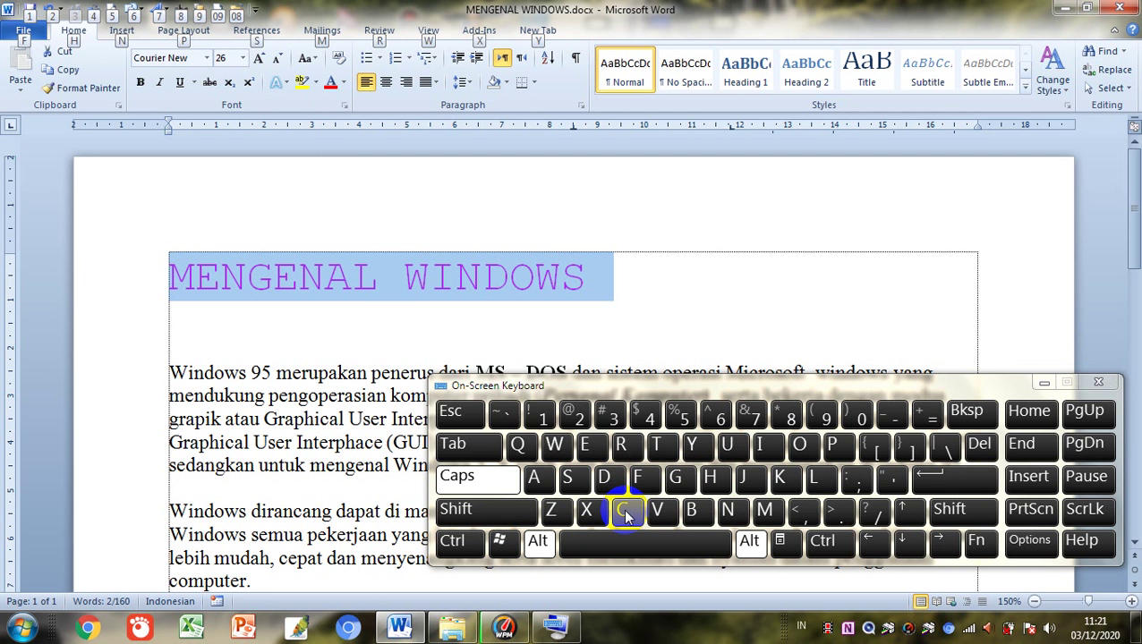
pyautogui.press('h')
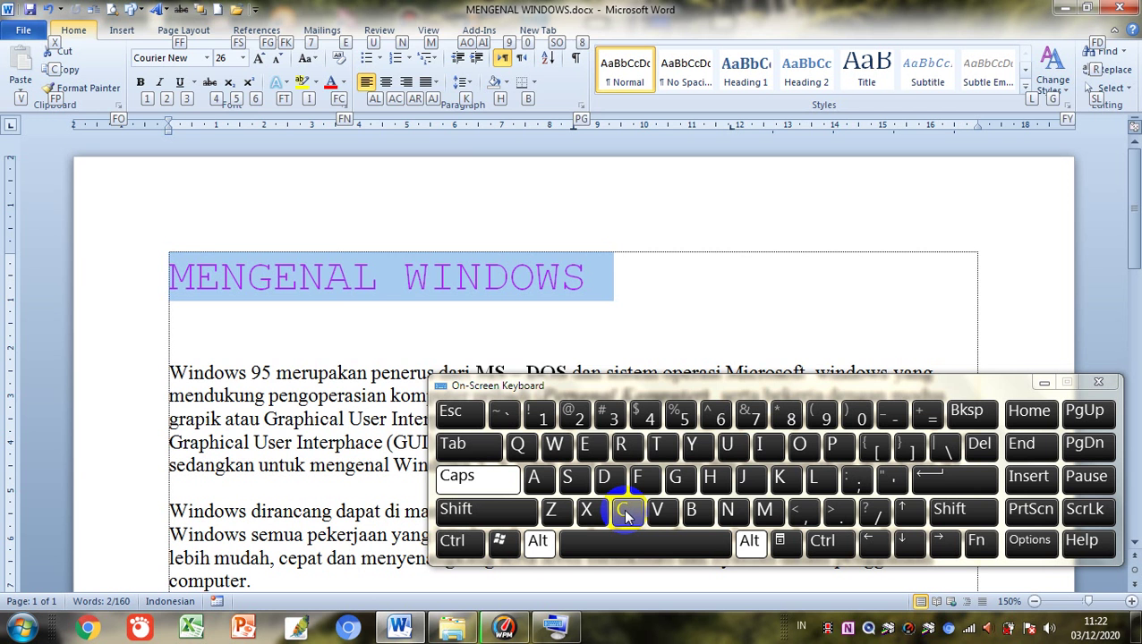
pyautogui.press('f')
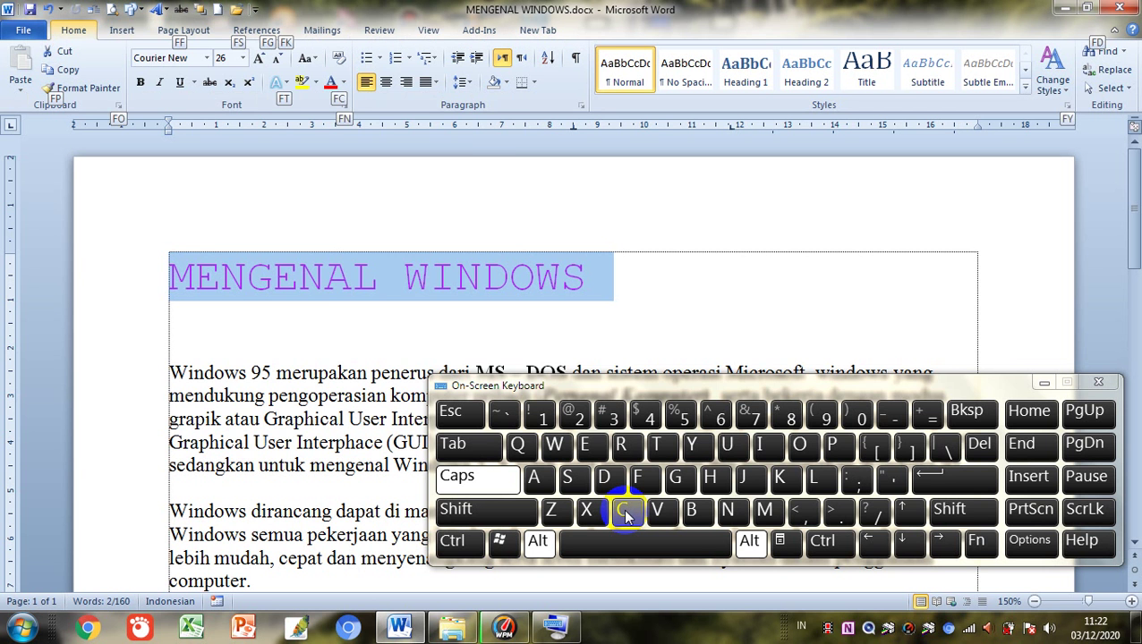
pyautogui.press('c')
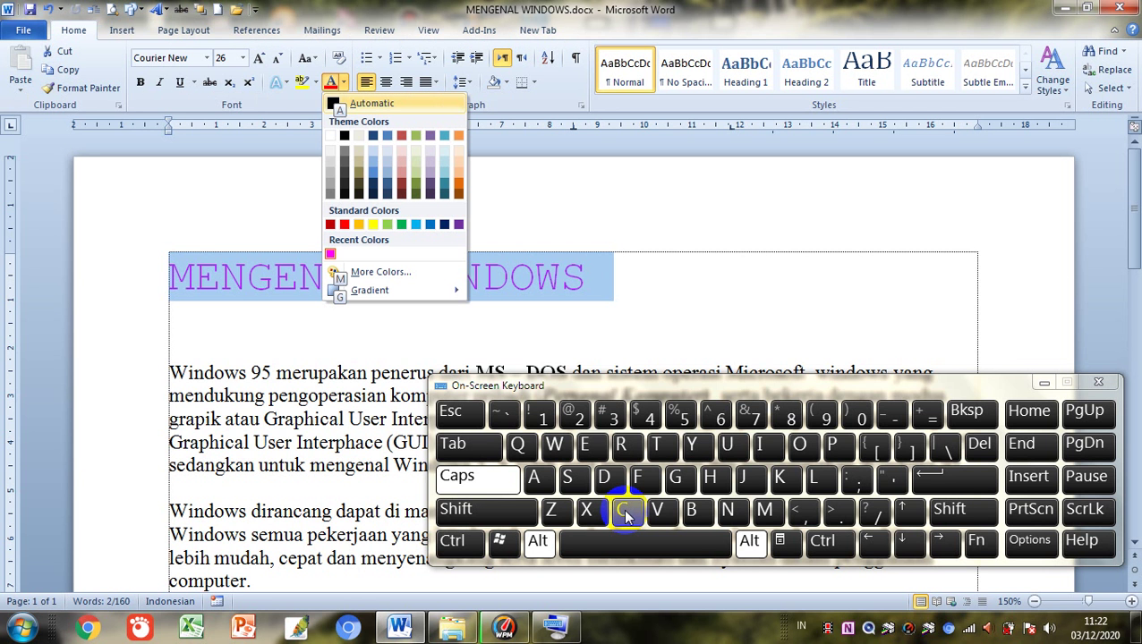
pyautogui.press('Down')
pyautogui.press('Right')
pyautogui.press('Right')
pyautogui.press('Right')
pyautogui.press('Right')
pyautogui.press('Right')
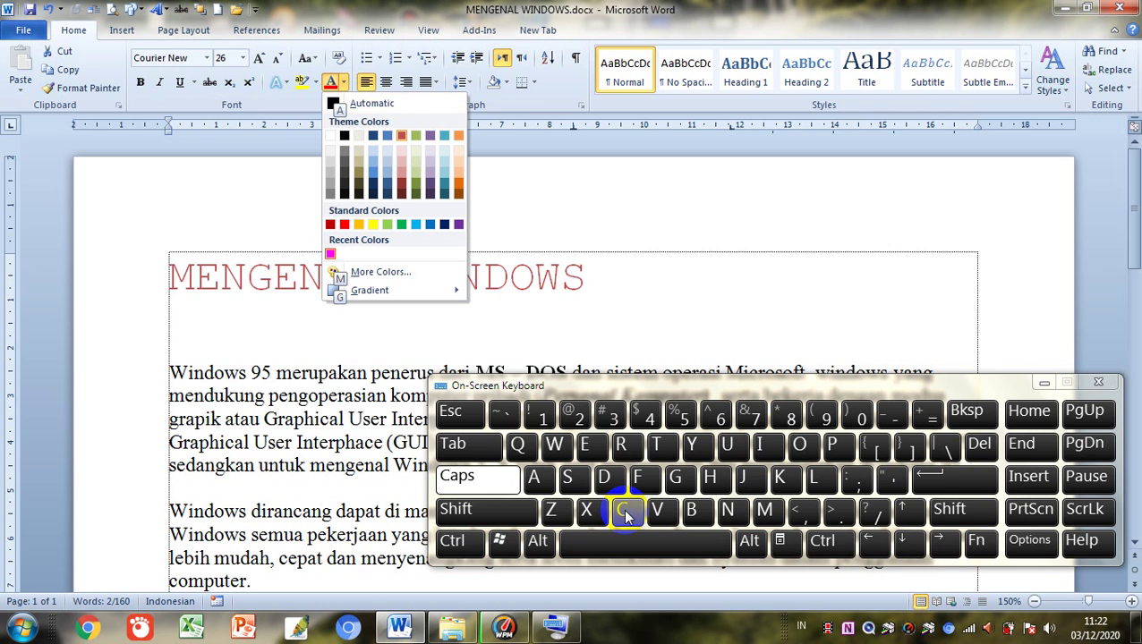
pyautogui.press('Down')
pyautogui.press('Down')
pyautogui.press('Down')
pyautogui.press('Down')
pyautogui.press('Down')
pyautogui.press('Down')
pyautogui.press('Down')
pyautogui.press('Down')
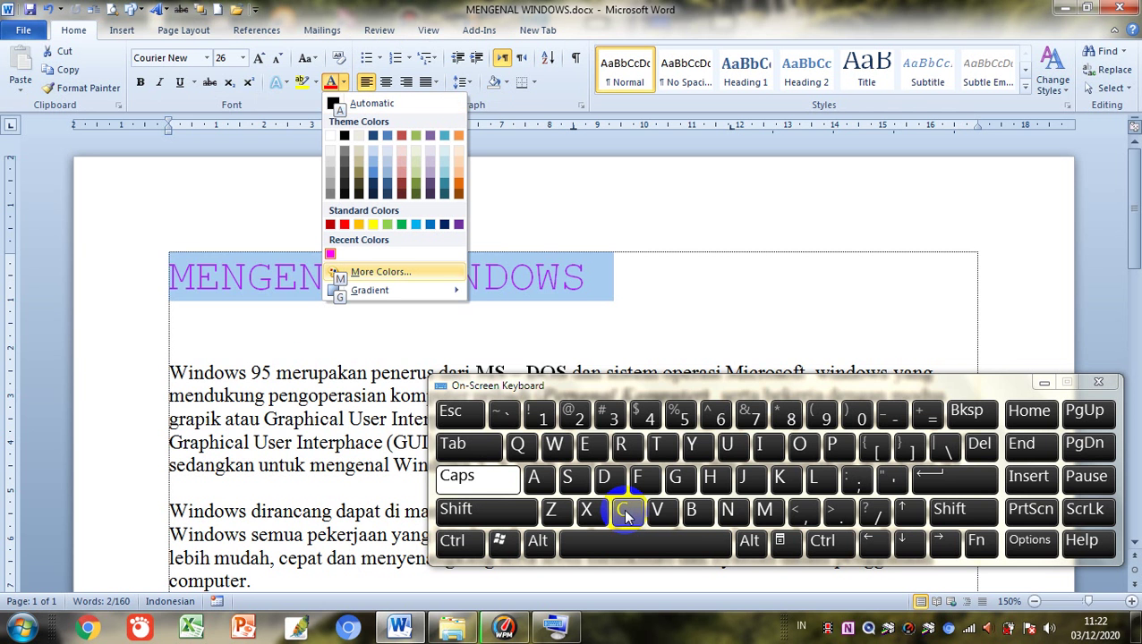
pyautogui.press('Up')
pyautogui.press('Up')
pyautogui.press('Up')
pyautogui.press('Up')
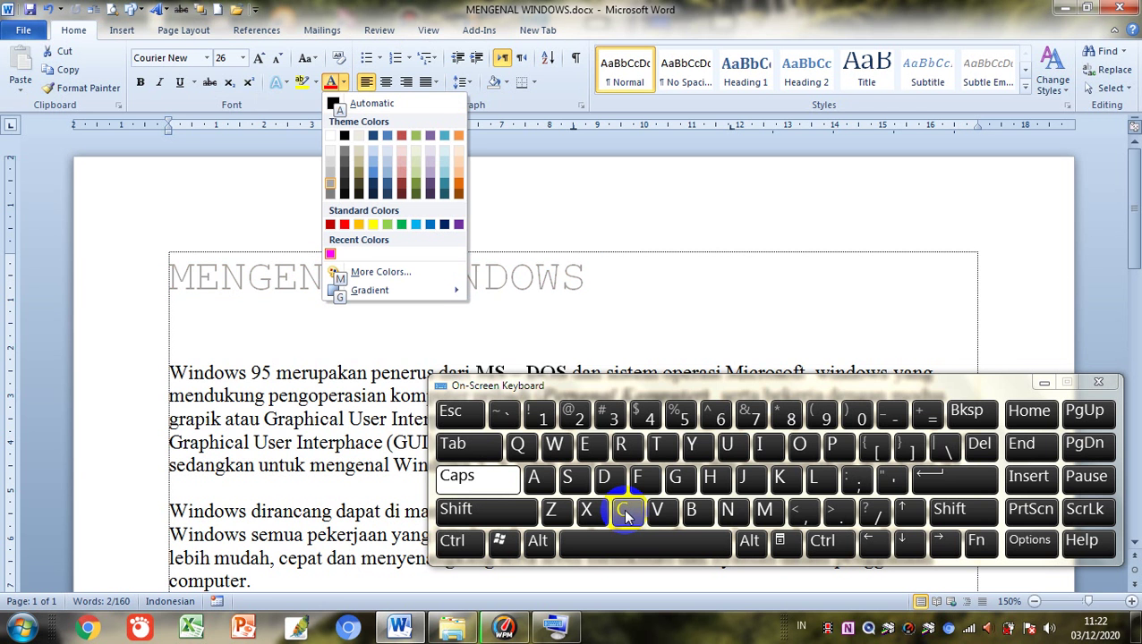
pyautogui.press('Up')
pyautogui.press('Right')
pyautogui.press('Right')
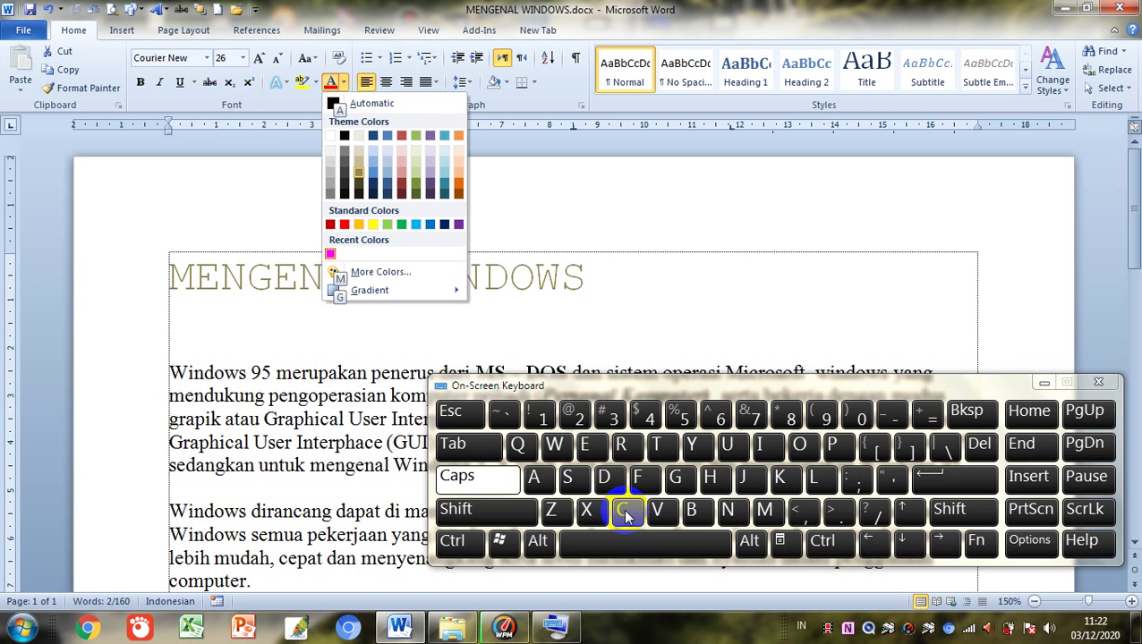
pyautogui.press('Right')
pyautogui.press('Right')
pyautogui.press('Down')
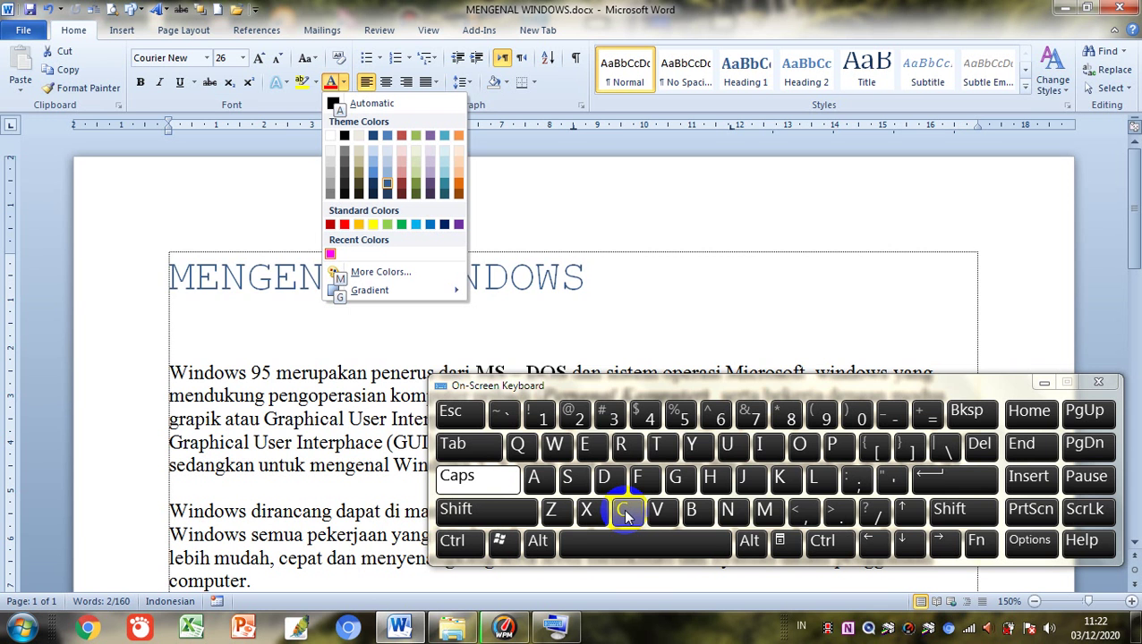
pyautogui.press('Up')
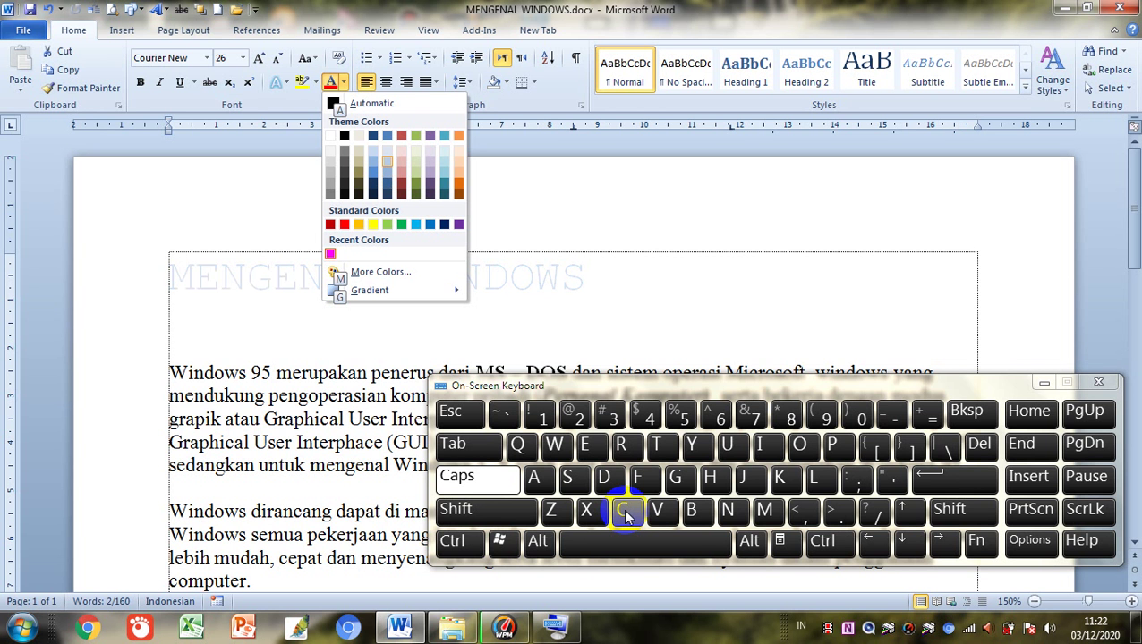
pyautogui.press('Up')
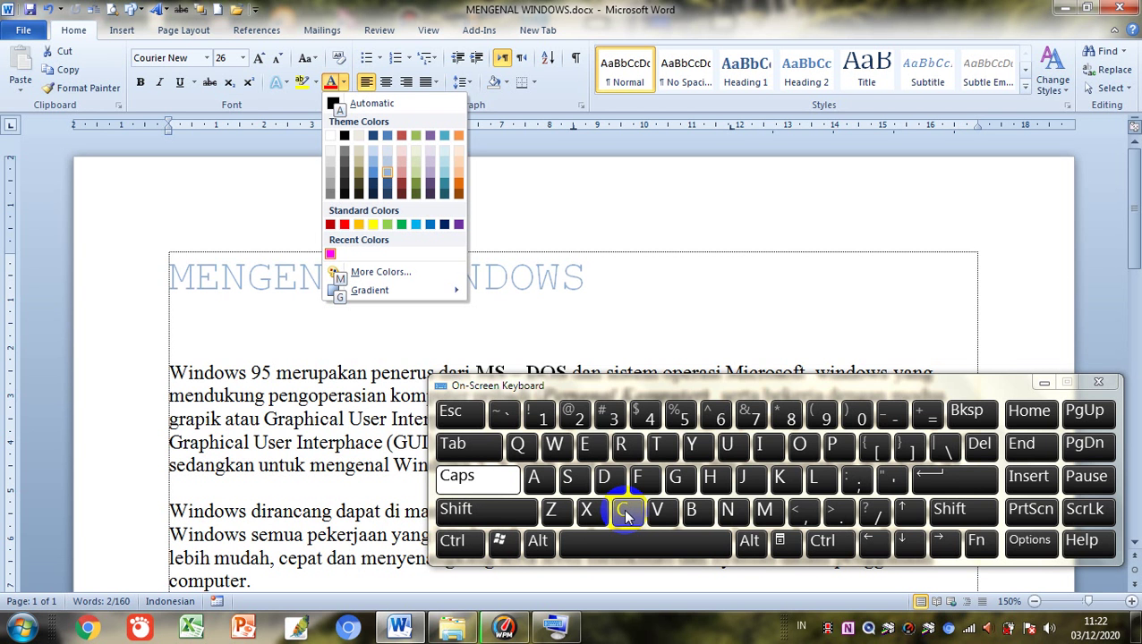
pyautogui.press('Up')
pyautogui.press('Right')
pyautogui.press('Right')
pyautogui.press('Right')
pyautogui.press('Right')
pyautogui.press('Right')
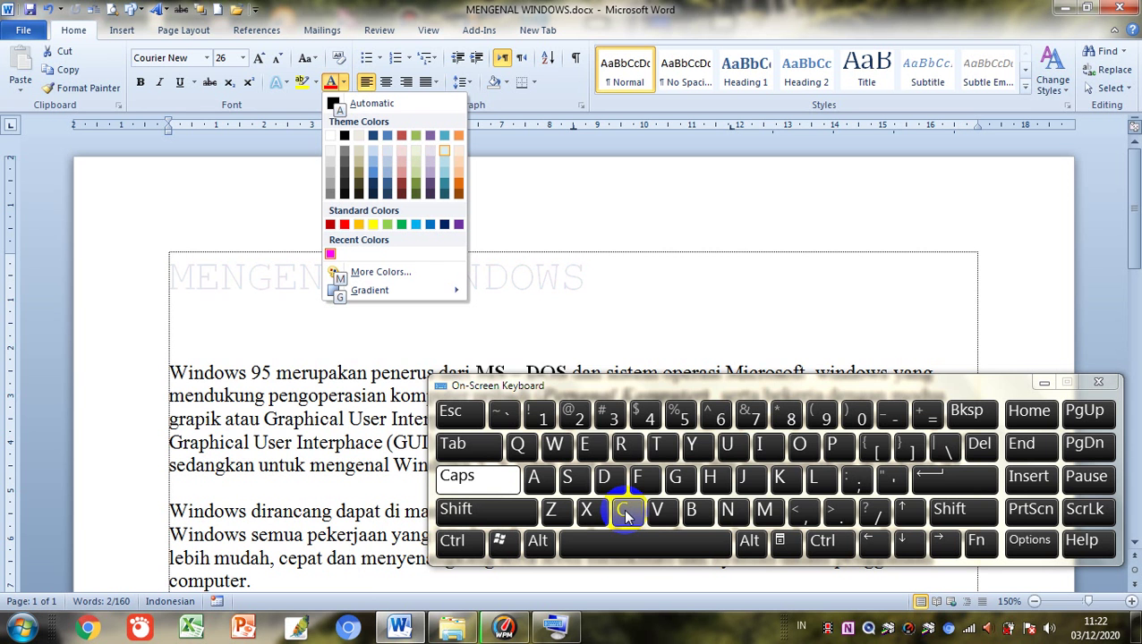
pyautogui.press('Down')
pyautogui.press('Down')
pyautogui.press('Down')
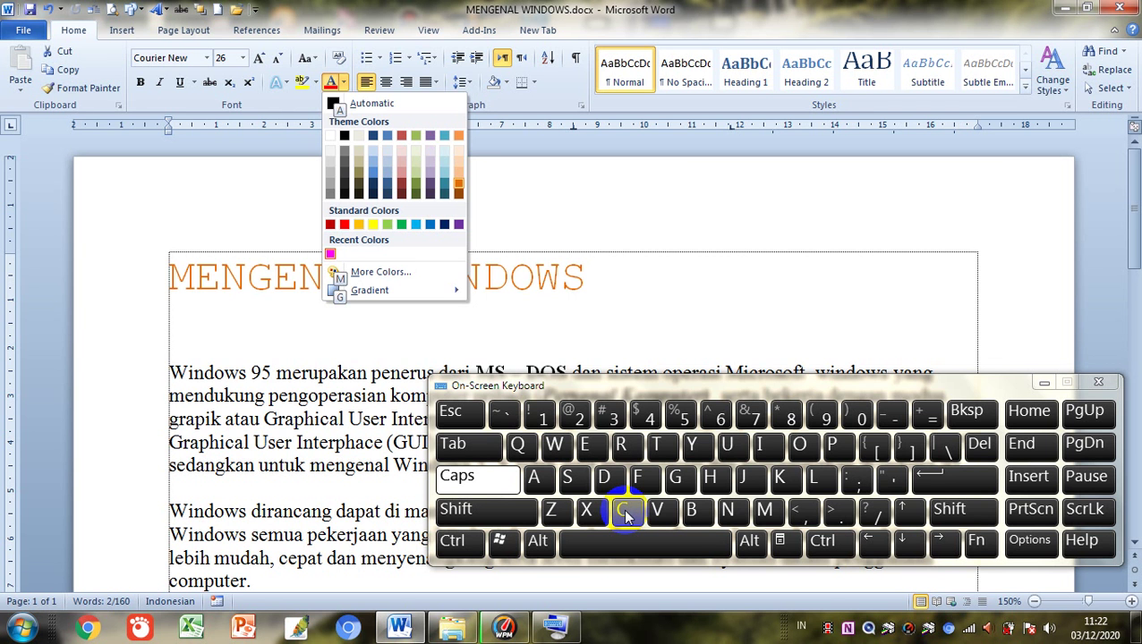
pyautogui.press('Escape')
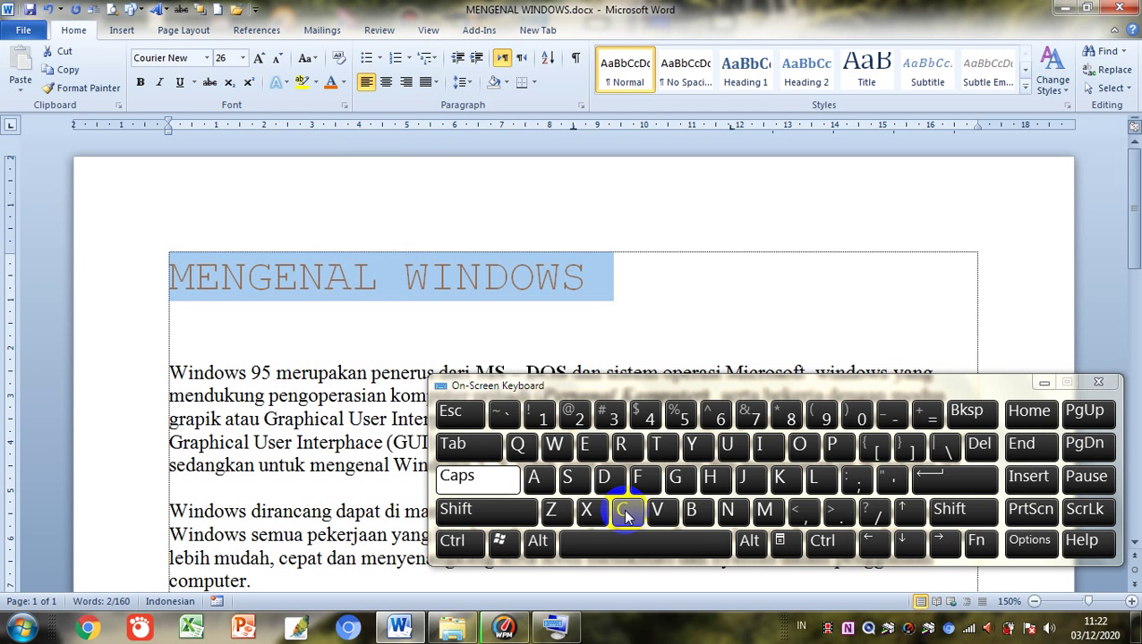
# Bring up the More Colors dialog for the title's font color, accept it without changes, and deselect the title
pyautogui.hotkey('alt', 'h')
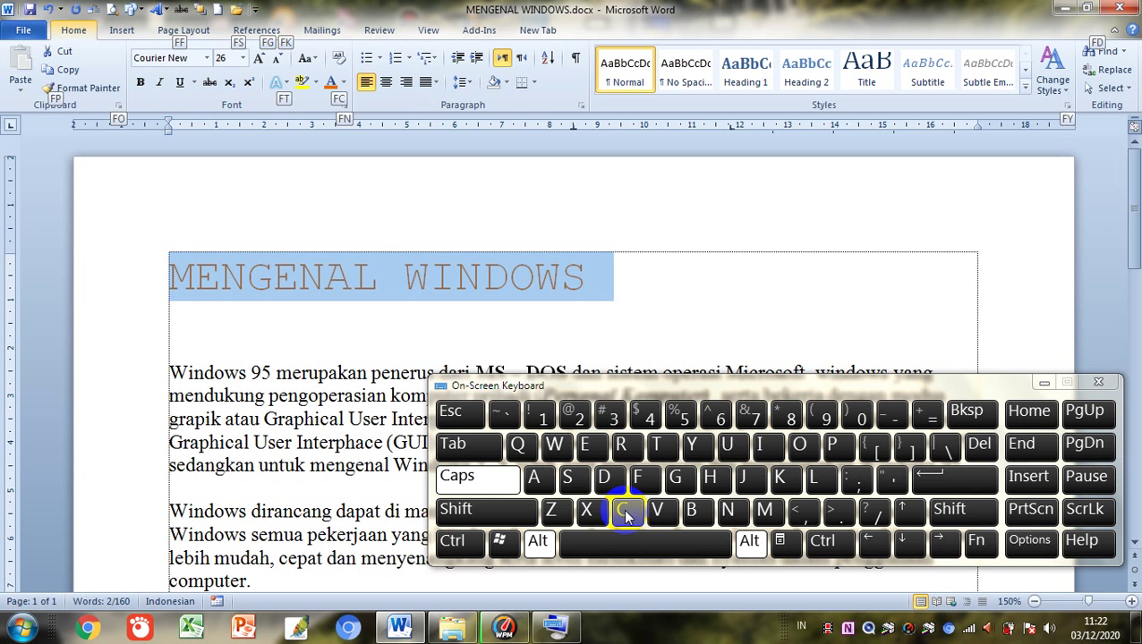
pyautogui.press('c')
pyautogui.press('Down')
pyautogui.press('Down')
pyautogui.press('Down')
pyautogui.press('Down')
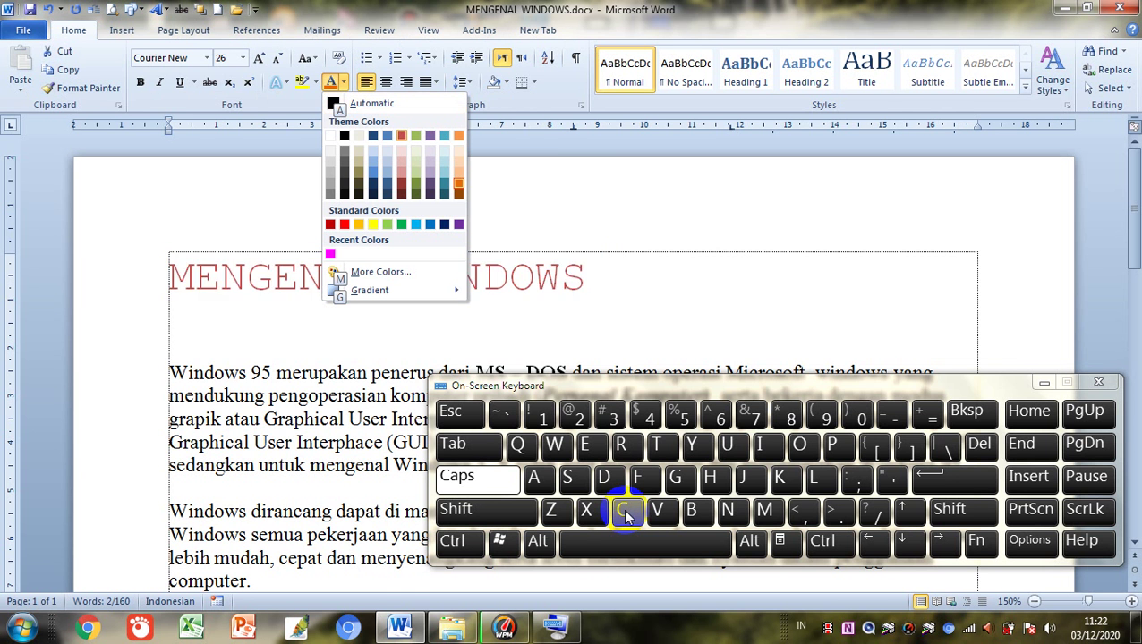
pyautogui.press('Down')
pyautogui.press('Down')
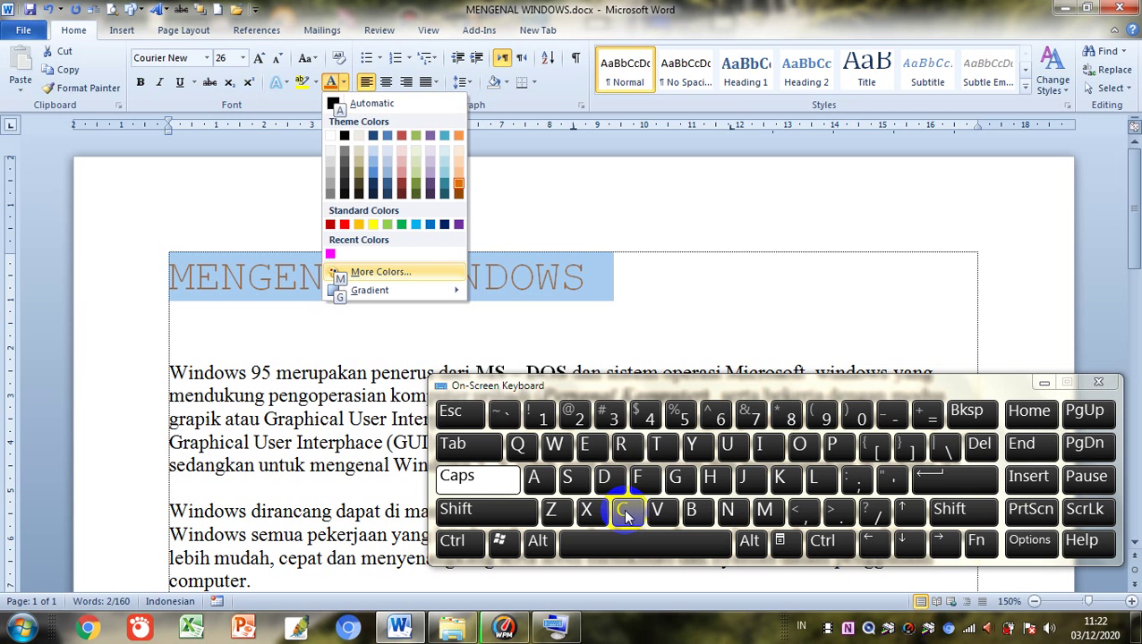
pyautogui.press('Return')
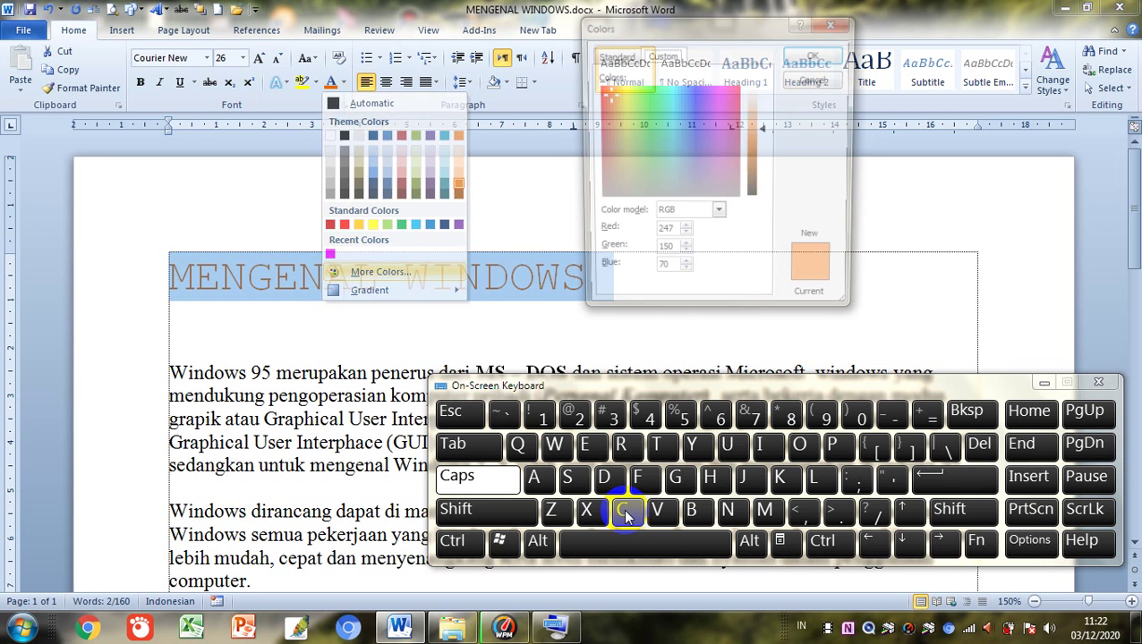
pyautogui.press('Return')
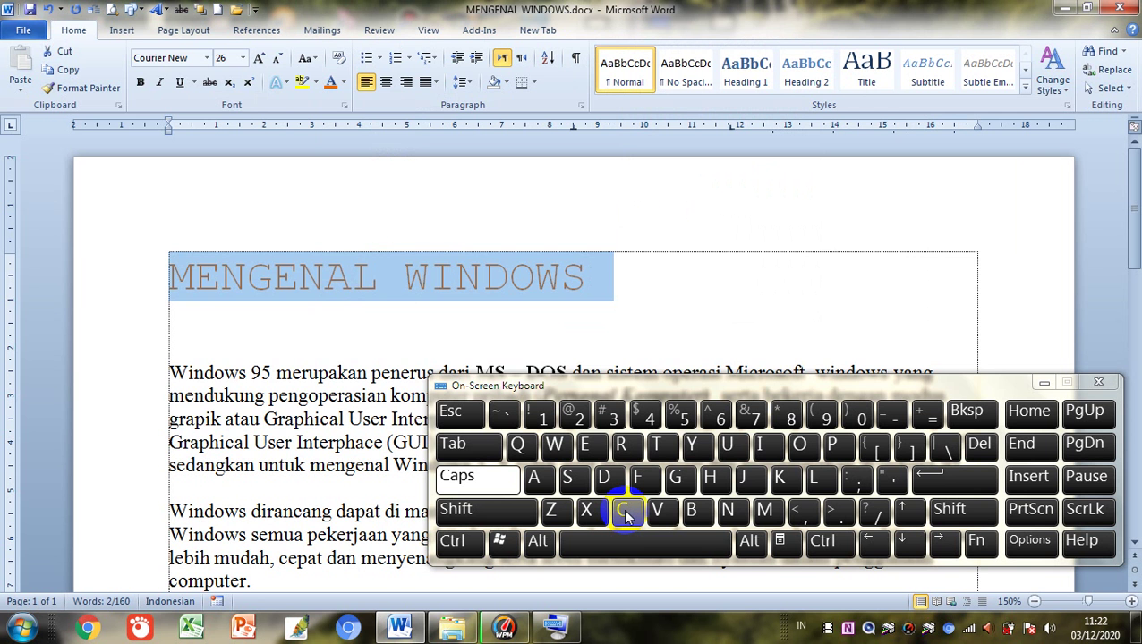
pyautogui.press('Right')
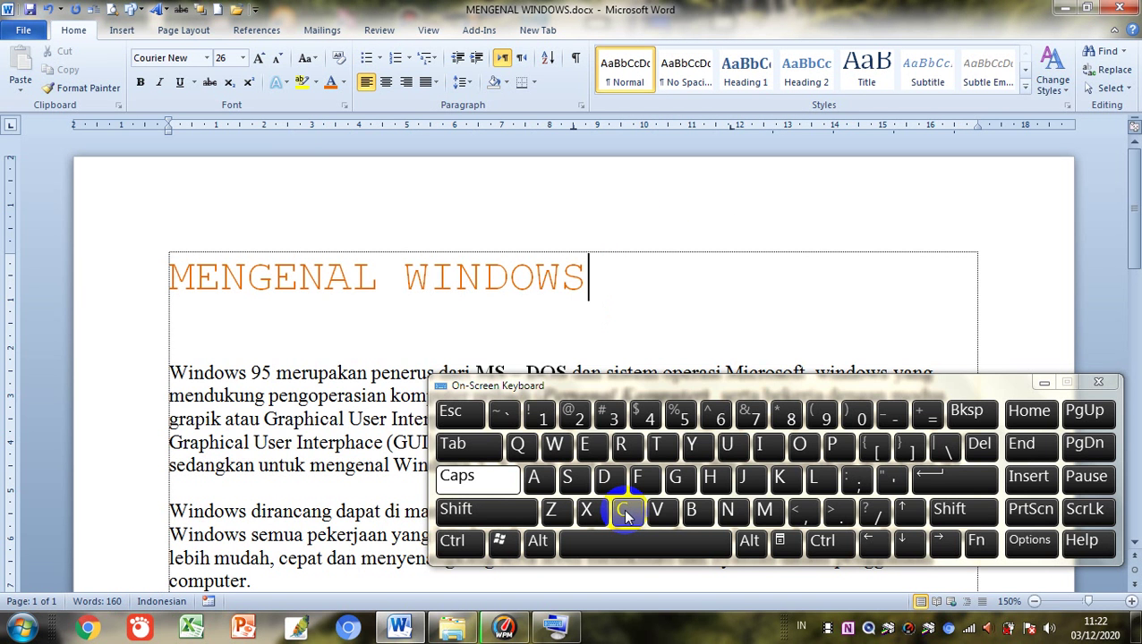
# Reselect the whole MENGENAL WINDOWS title and set its Latin text size to 28 in the Font dialog
pyautogui.hotkey('ctrl', 'shift', 'Left')
pyautogui.hotkey('ctrl', 'shift', 'Left')
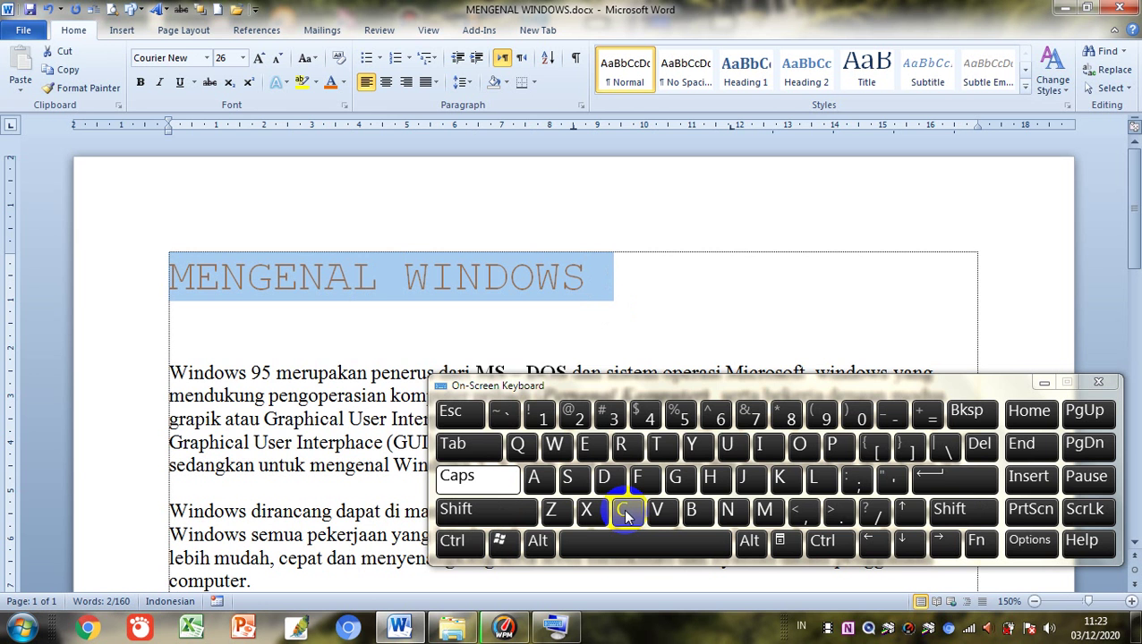
pyautogui.click(624, 511)
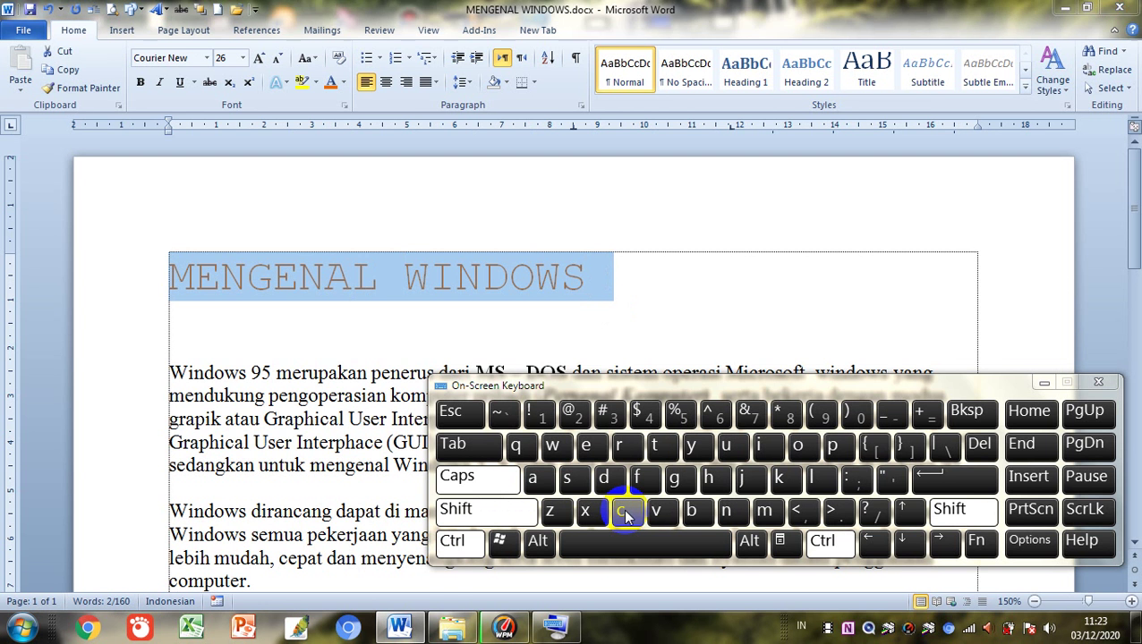
pyautogui.hotkey('ctrl', 'd')
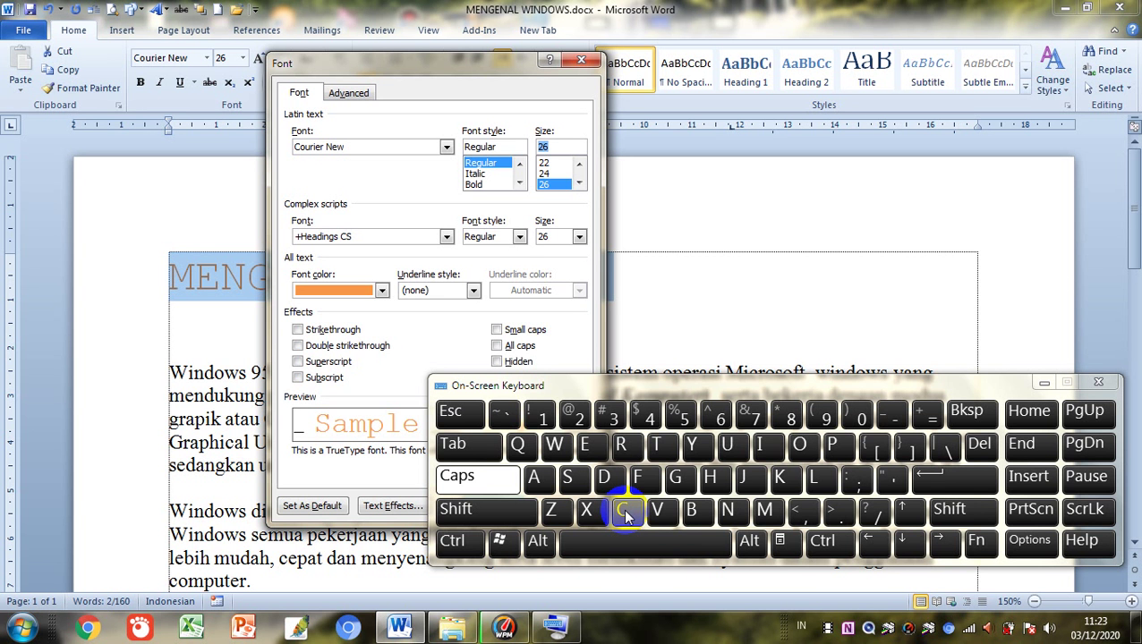
pyautogui.press('Down')
pyautogui.press('Down')
pyautogui.press('Down')
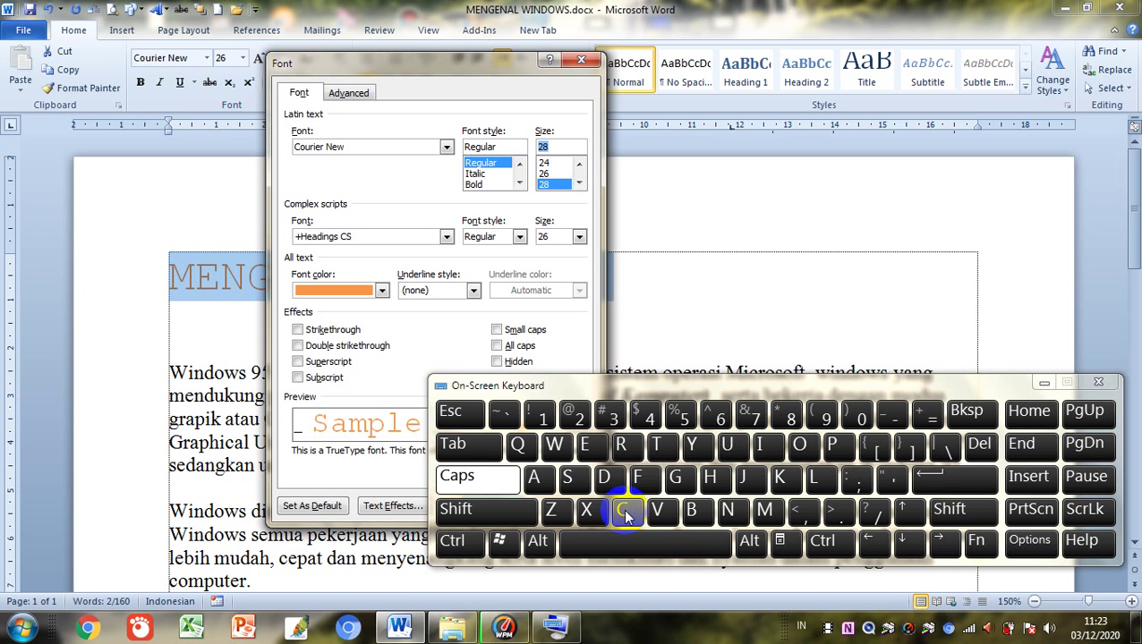
pyautogui.press('Up')
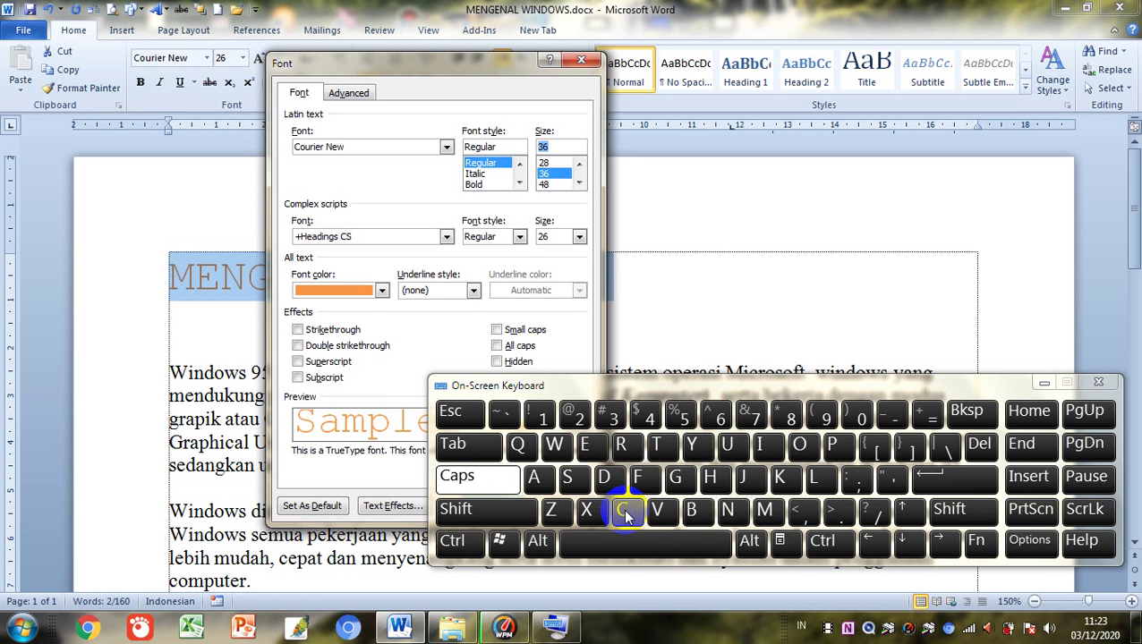
pyautogui.press('Up')
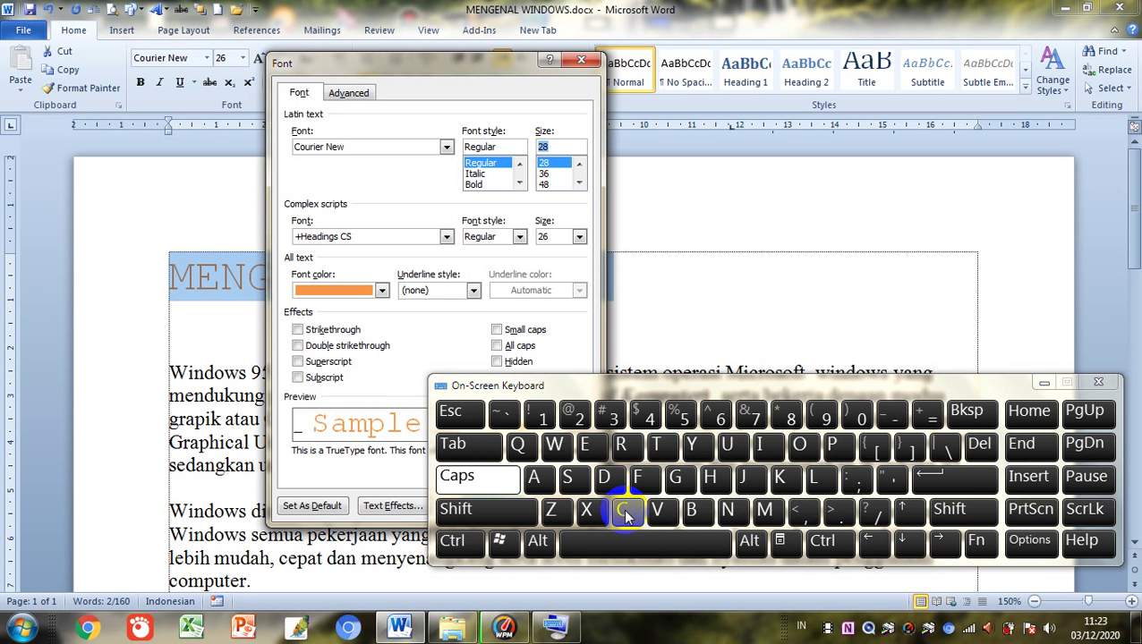
# Choose a medium blue theme font color in the Font dialog, apply the settings to the title, and deselect it
pyautogui.press('alt')
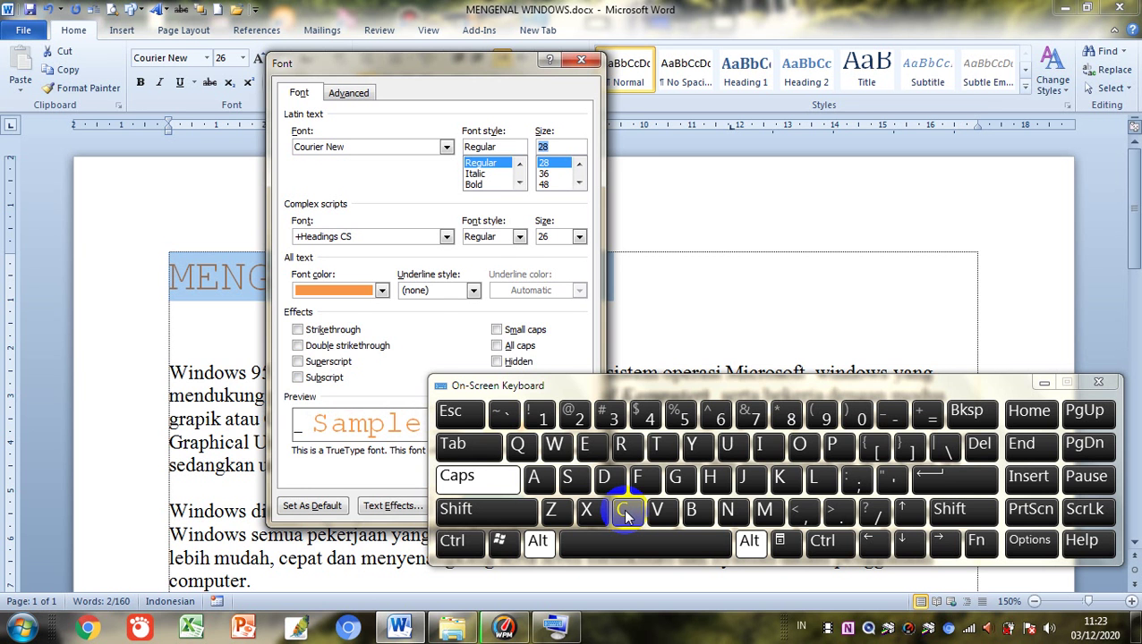
pyautogui.click(626, 514)
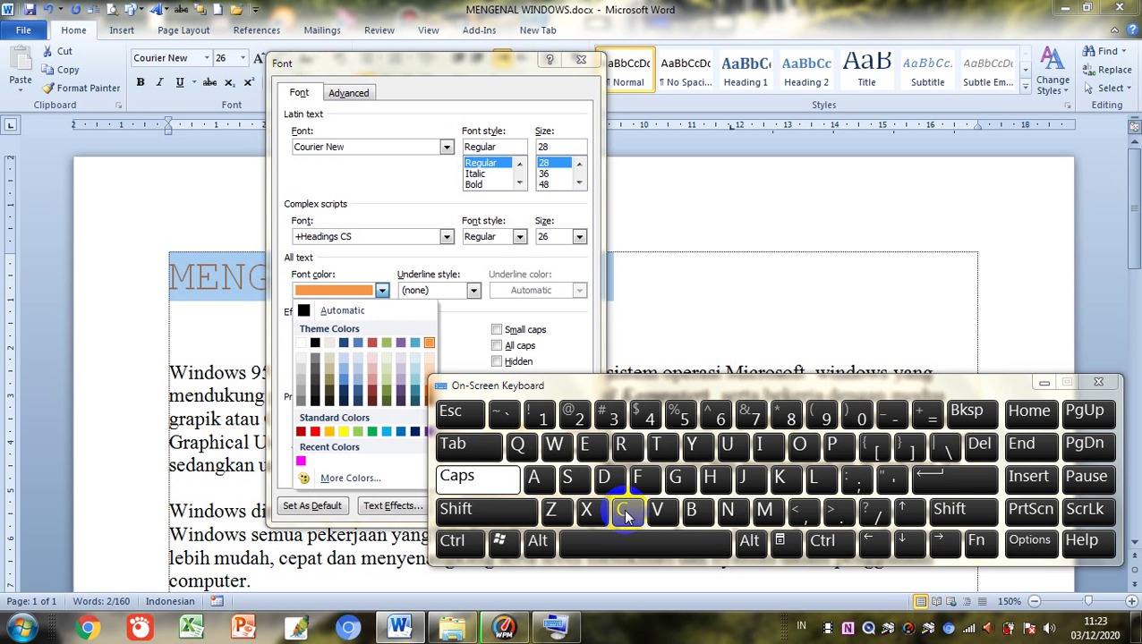
pyautogui.press('Down')
pyautogui.press('Down')
pyautogui.press('Down')
pyautogui.press('Down')
pyautogui.press('Down')
pyautogui.press('Down')
pyautogui.press('Down')
pyautogui.press('Left')
pyautogui.press('Left')
pyautogui.press('Up')
pyautogui.press('Up')
pyautogui.press('Up')
pyautogui.press('Up')
pyautogui.press('Down')
pyautogui.press('Down')
pyautogui.press('Right')
pyautogui.press('Right')
pyautogui.press('Right')
pyautogui.press('Right')
pyautogui.press('Right')
pyautogui.press('Right')
pyautogui.press('Down')
pyautogui.press('Up')
pyautogui.press('Left')
pyautogui.press('Left')
pyautogui.press('Left')
pyautogui.press('Left')
pyautogui.press('Left')
pyautogui.press('Left')
pyautogui.press('Left')
pyautogui.press('Down')
pyautogui.press('Down')
pyautogui.press('Down')
pyautogui.press('Right')
pyautogui.press('Up')
pyautogui.press('Return')
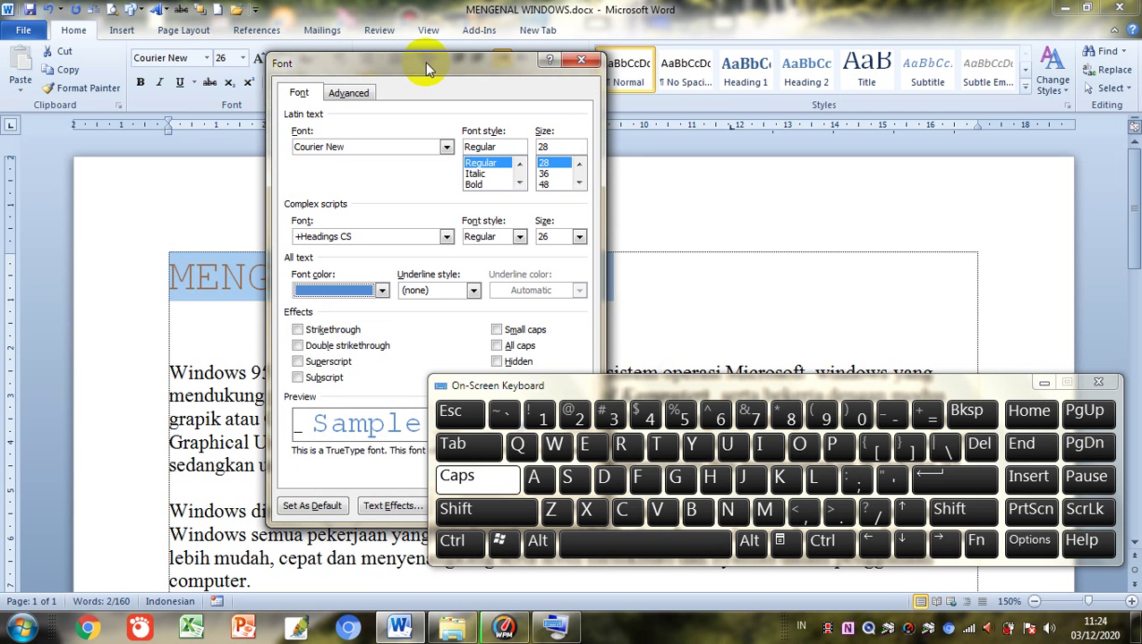
pyautogui.moveTo(425, 70); pyautogui.dragTo(278, 12)
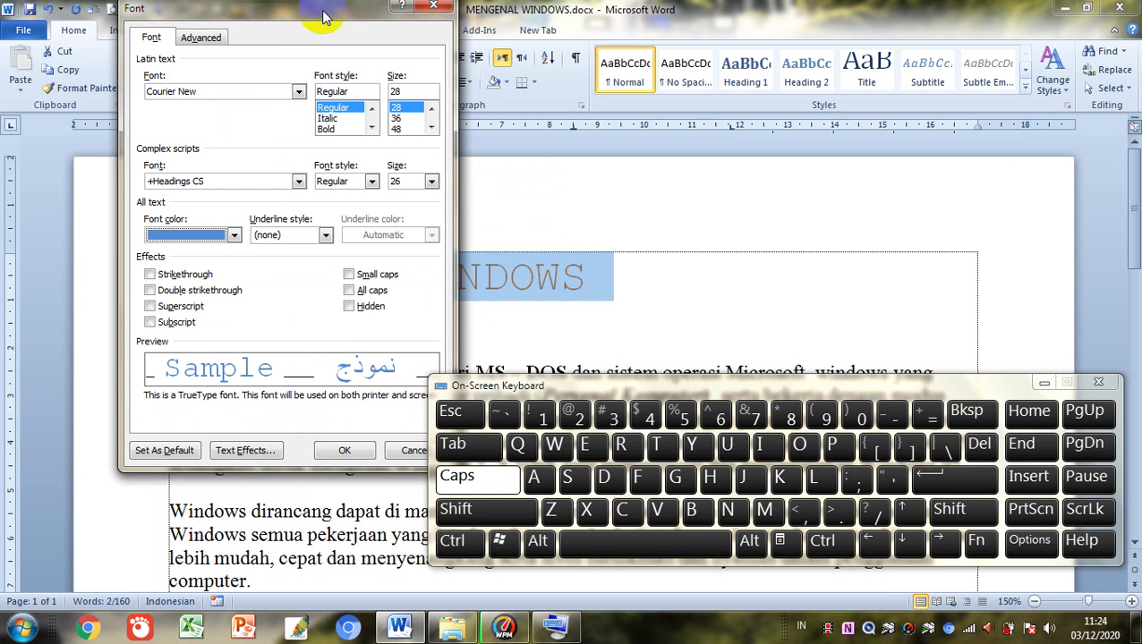
pyautogui.click(348, 450)
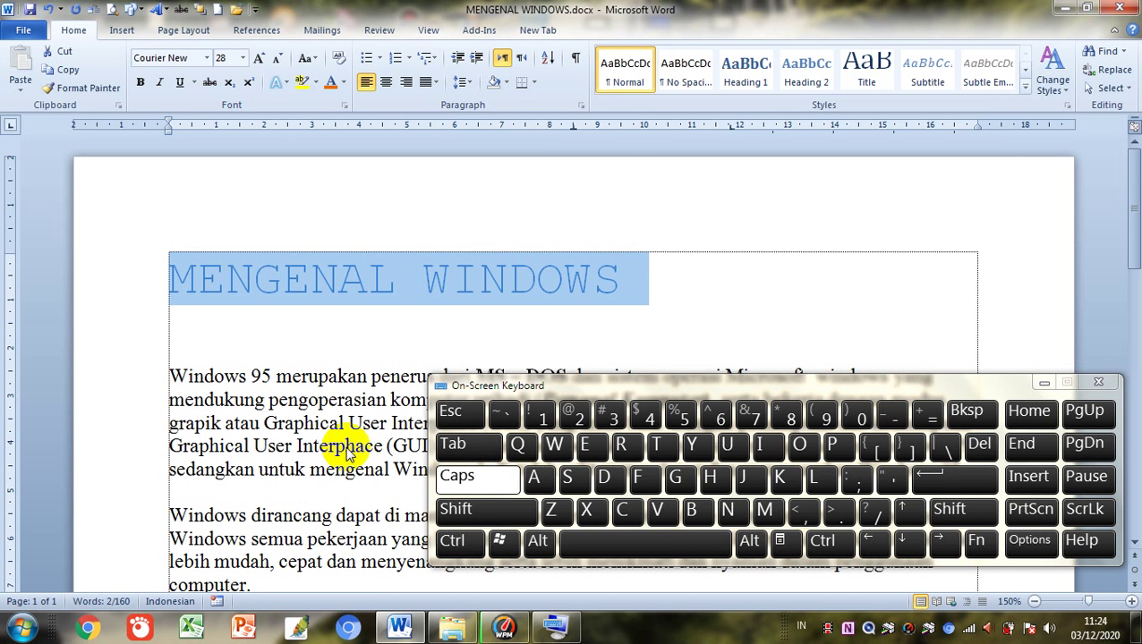
pyautogui.click(649, 263)
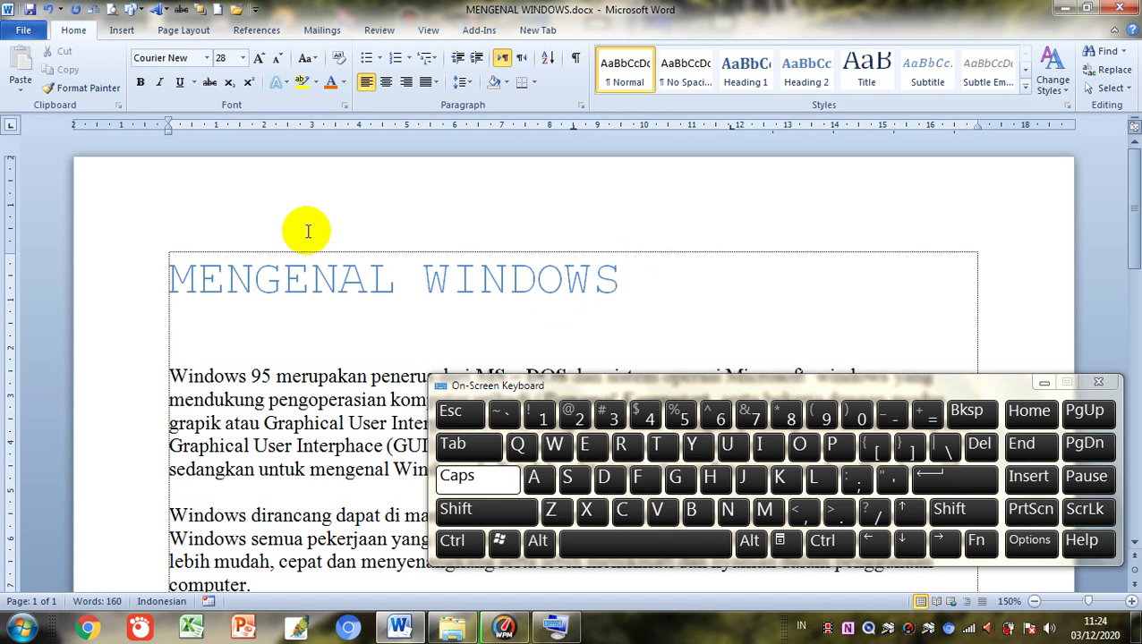
# Select the MENGENAL WINDOWS title, apply the standard Blue font color through the Font dialog, and deselect it
pyautogui.click(143, 291)
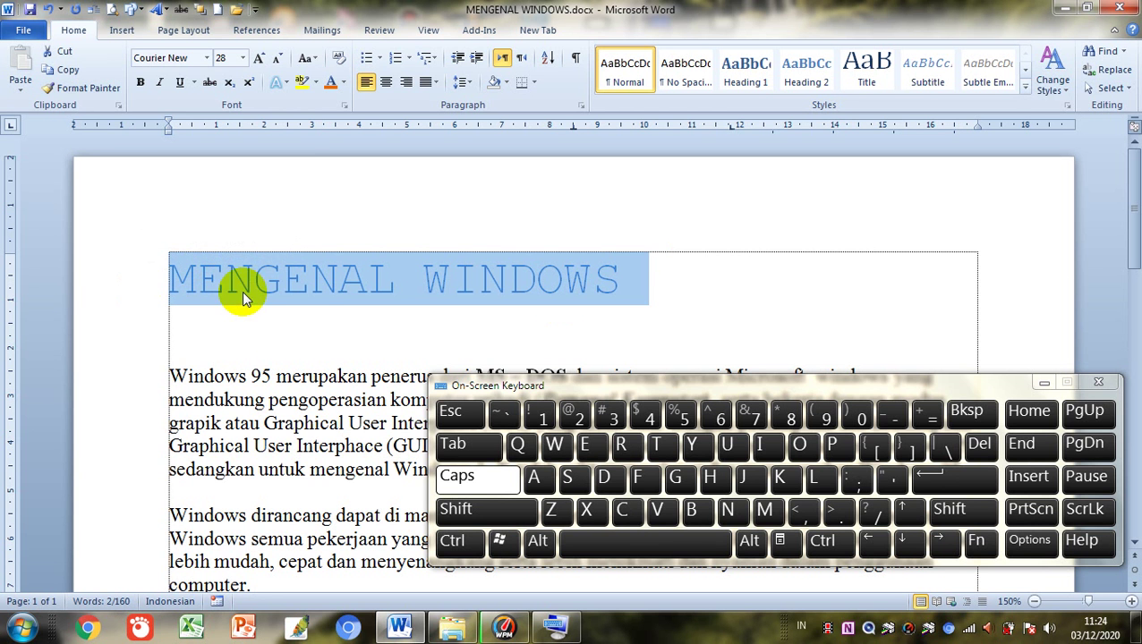
pyautogui.rightClick(321, 298)
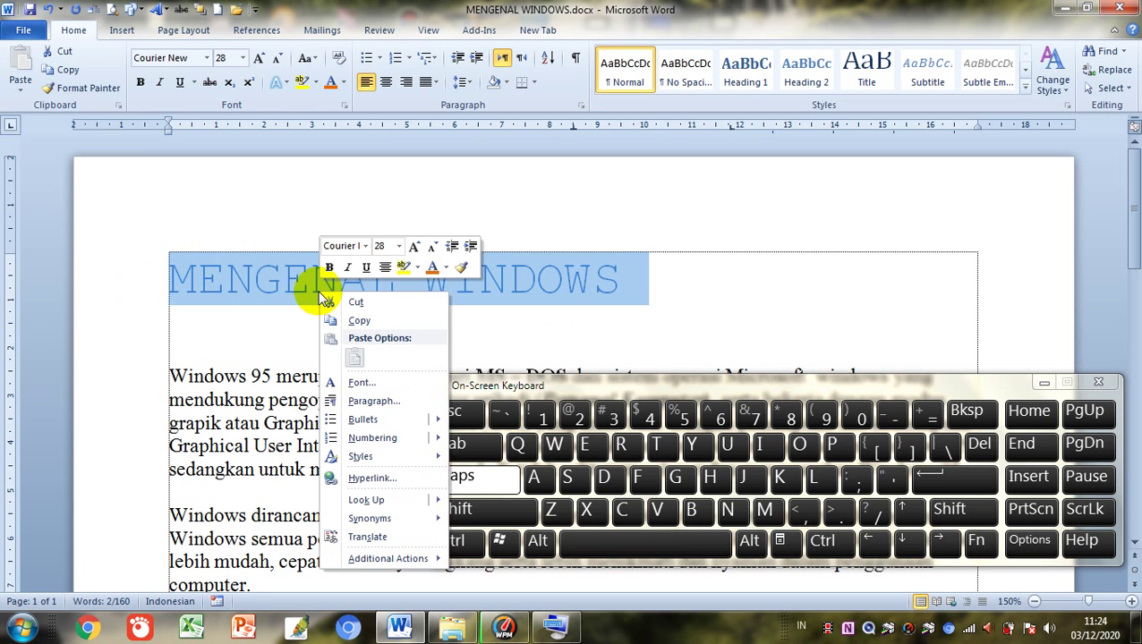
pyautogui.click(383, 380)
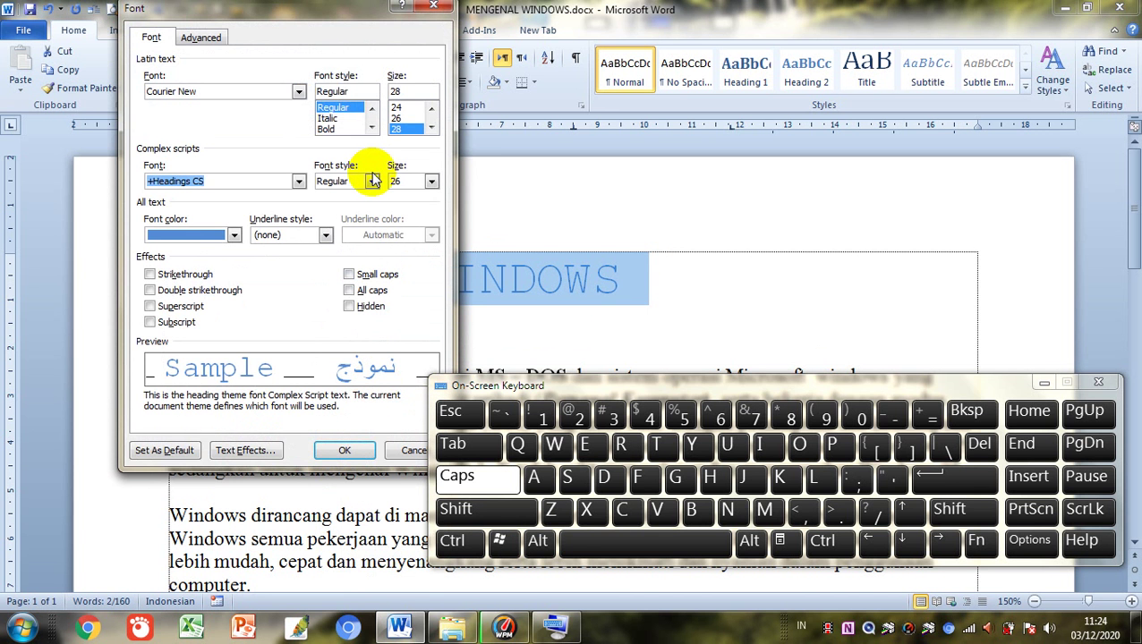
pyautogui.click(235, 236)
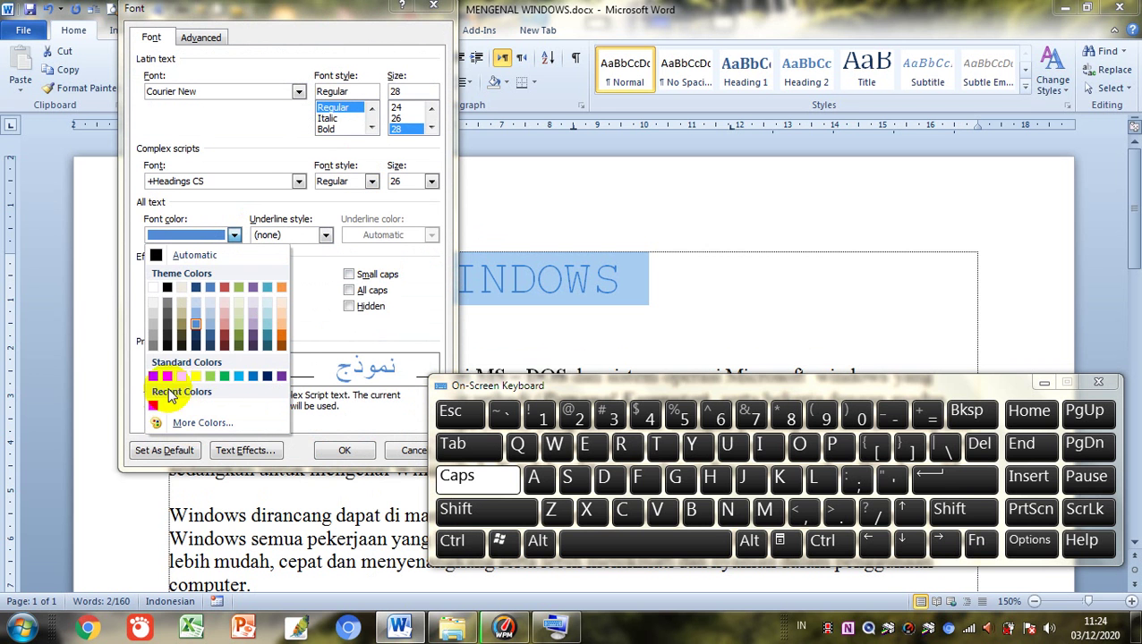
pyautogui.click(253, 377)
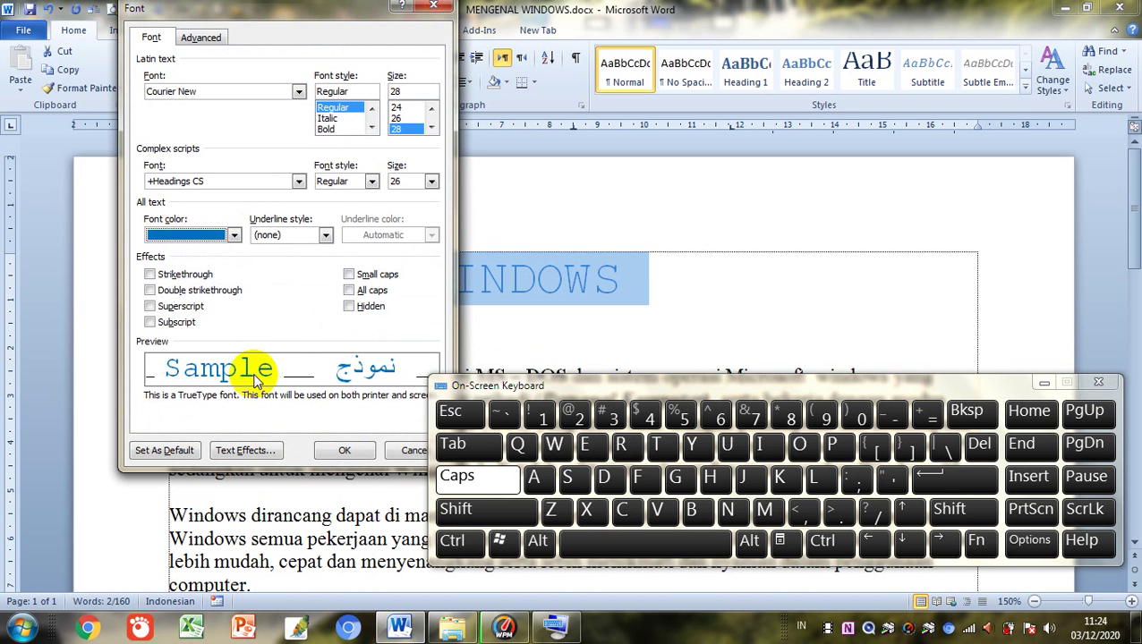
pyautogui.click(345, 451)
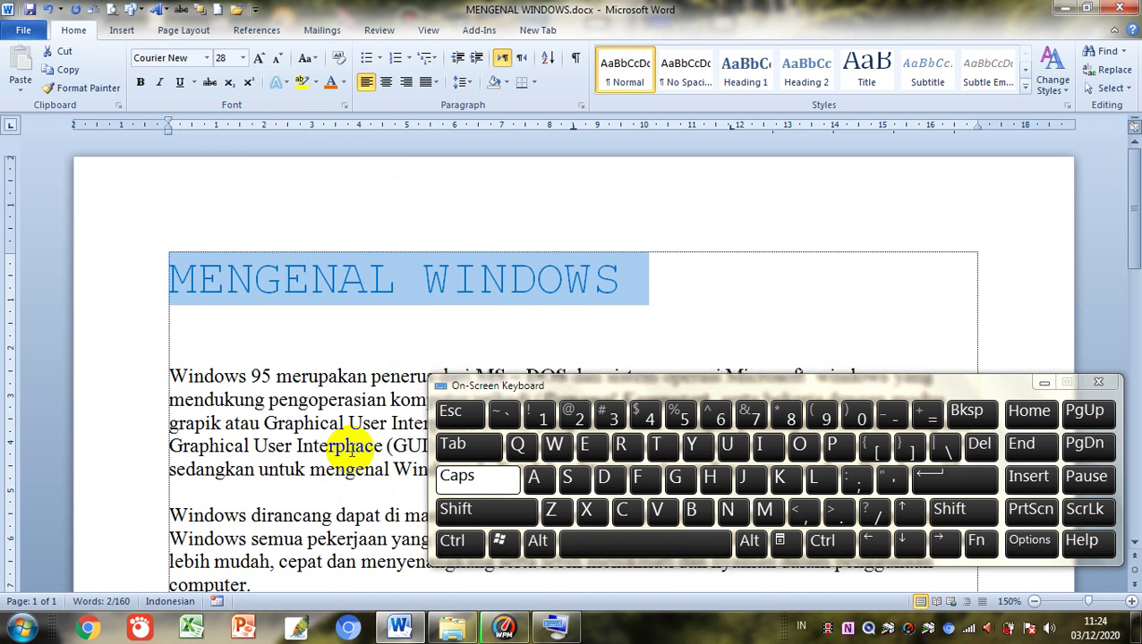
pyautogui.click(619, 278)
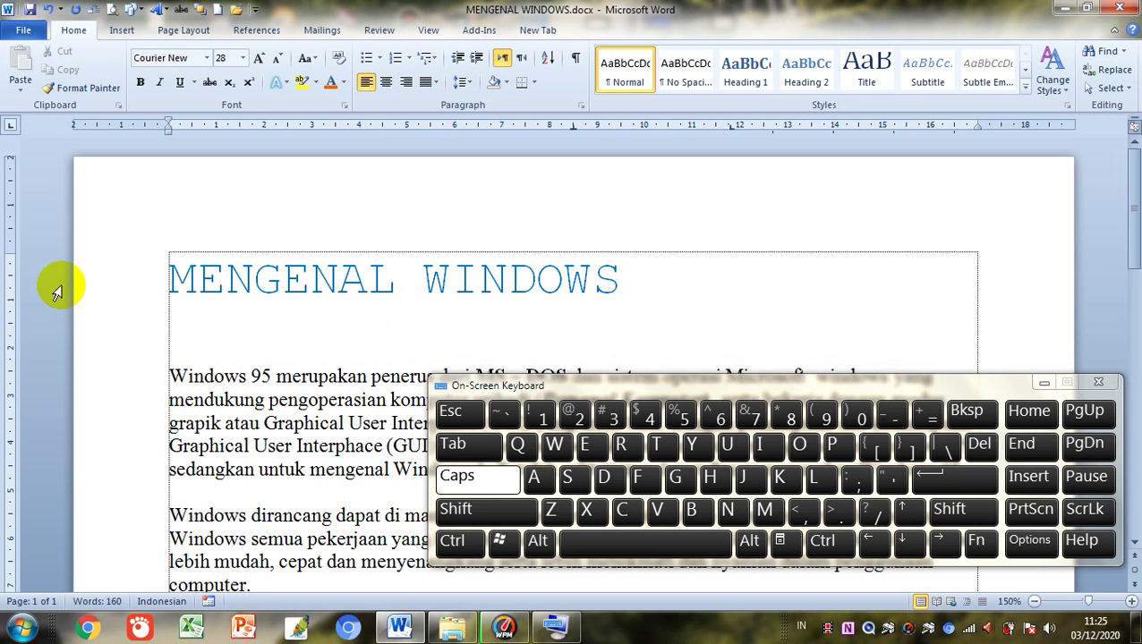
# Minimize the on-screen keyboard so the document text is uncovered, and clear the title selection
pyautogui.click(124, 294)
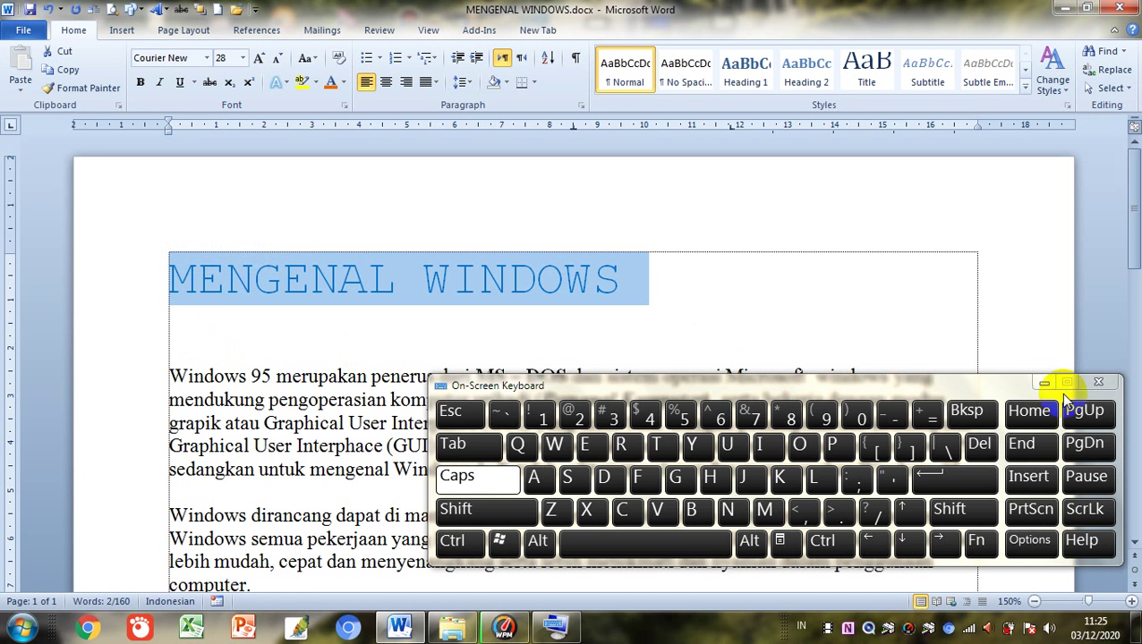
pyautogui.click(1044, 382)
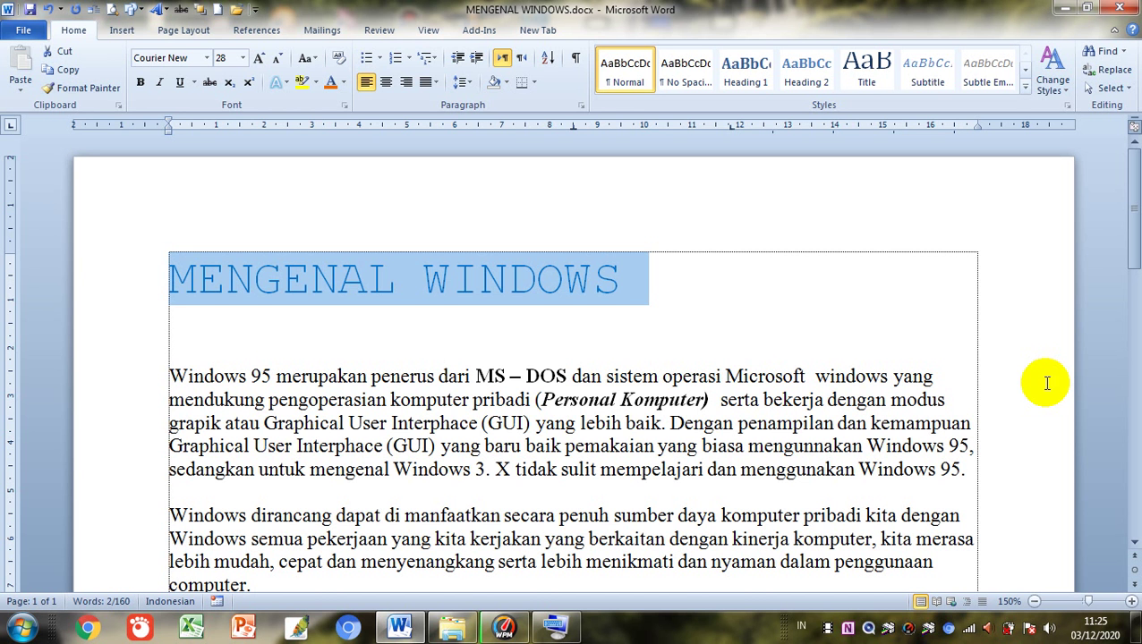
pyautogui.click(397, 322)
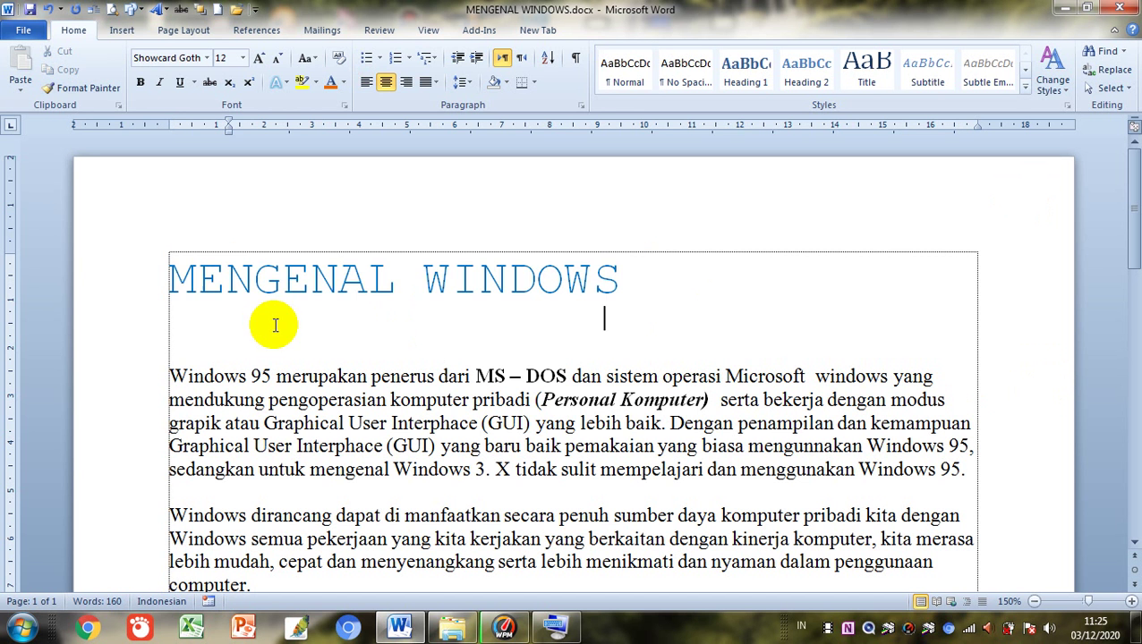
# Reselect the MENGENAL WINDOWS title and look at the Latin text typeface choices in the Font dialog, keeping Courier New
pyautogui.click(132, 293)
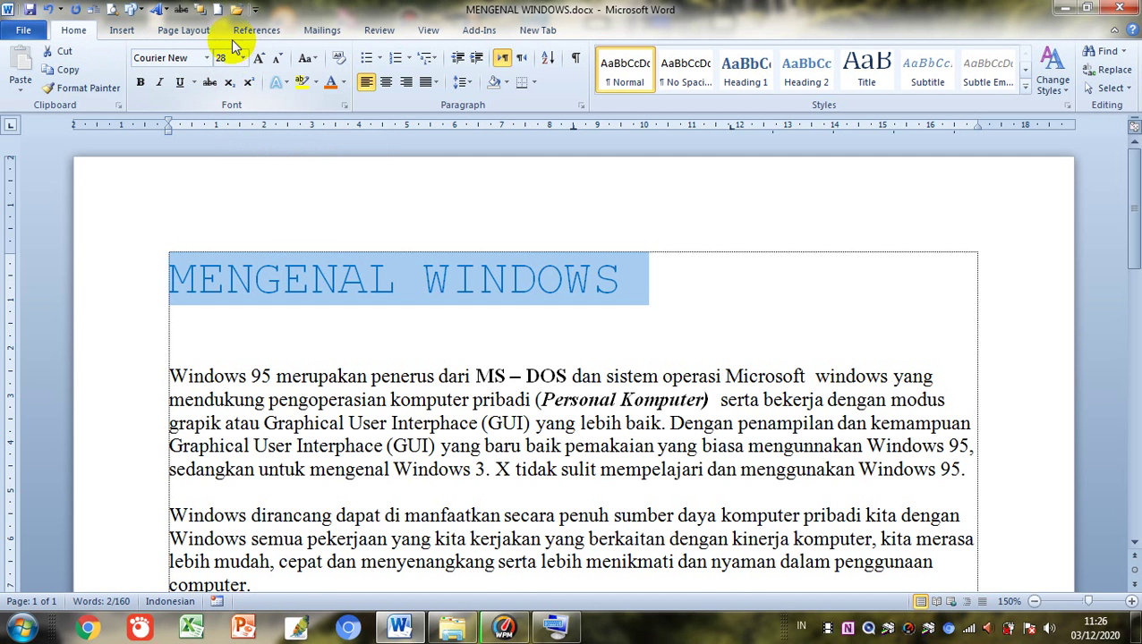
pyautogui.click(346, 107)
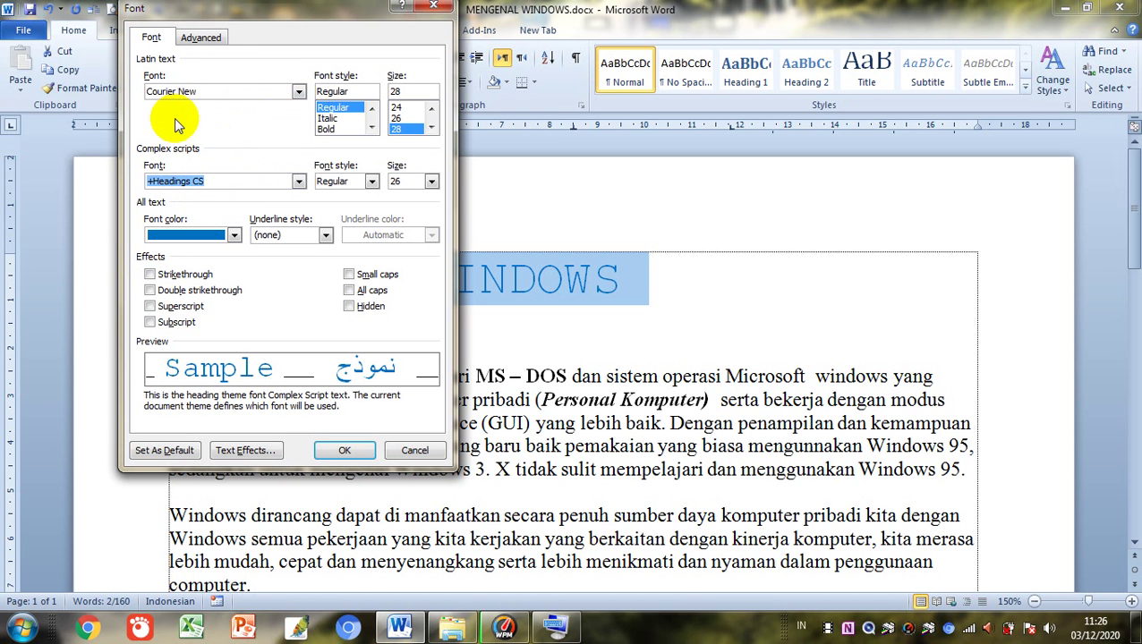
pyautogui.click(298, 94)
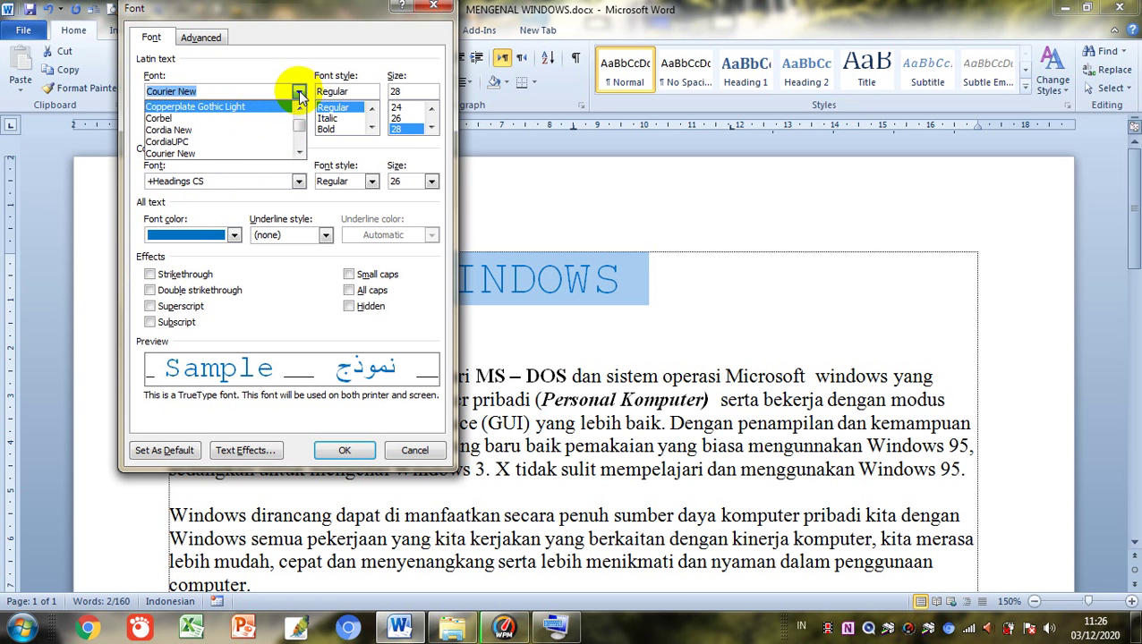
pyautogui.click(299, 94)
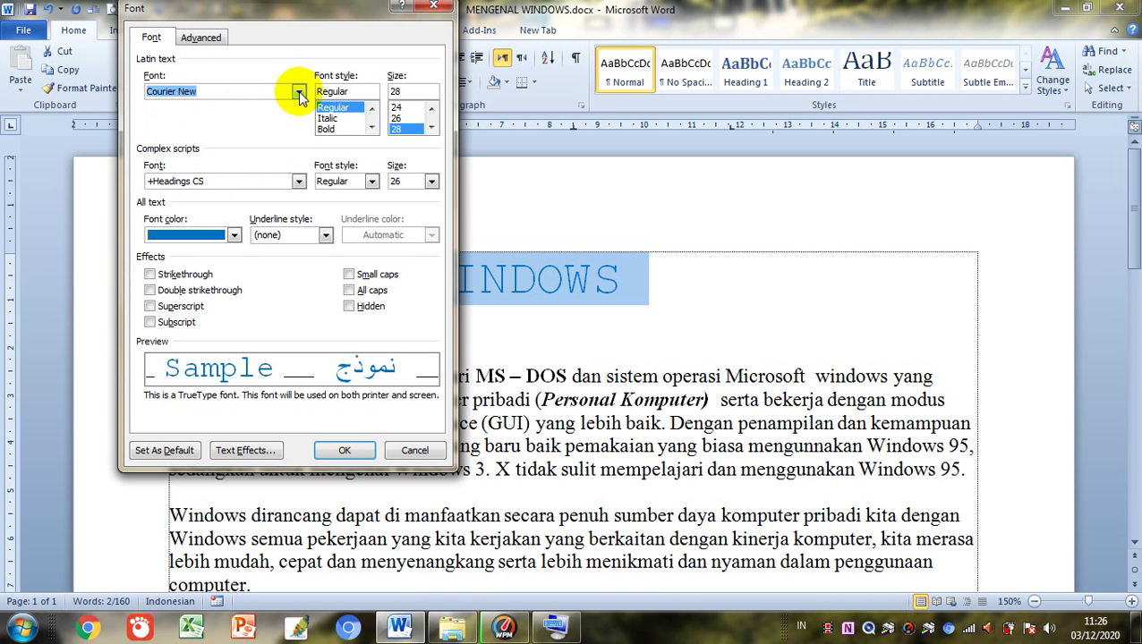
pyautogui.click(299, 94)
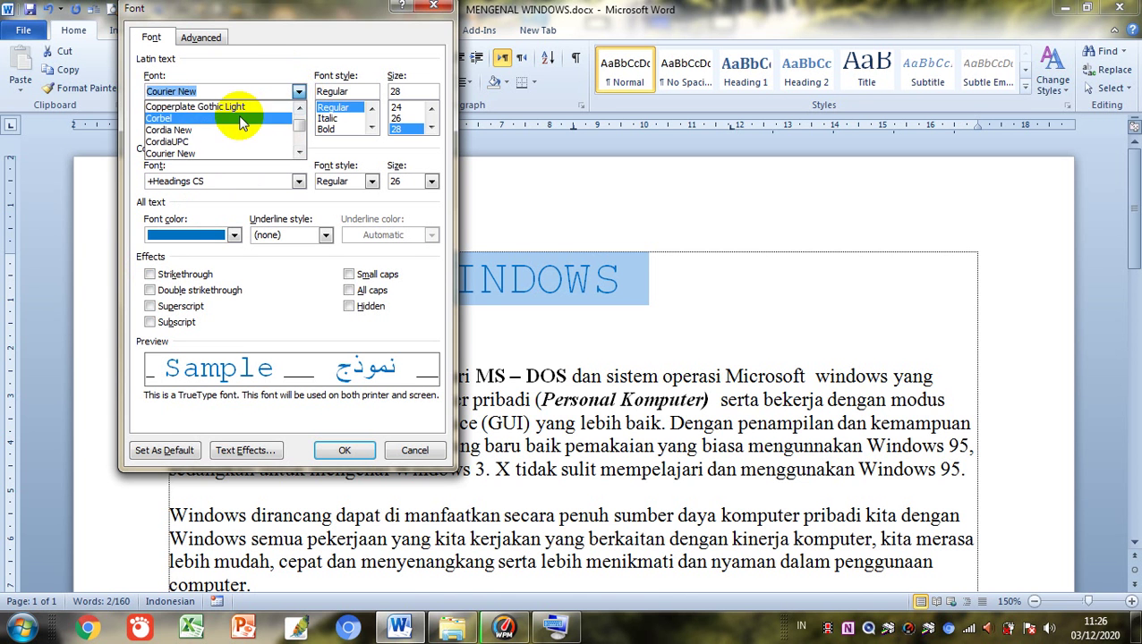
pyautogui.click(305, 68)
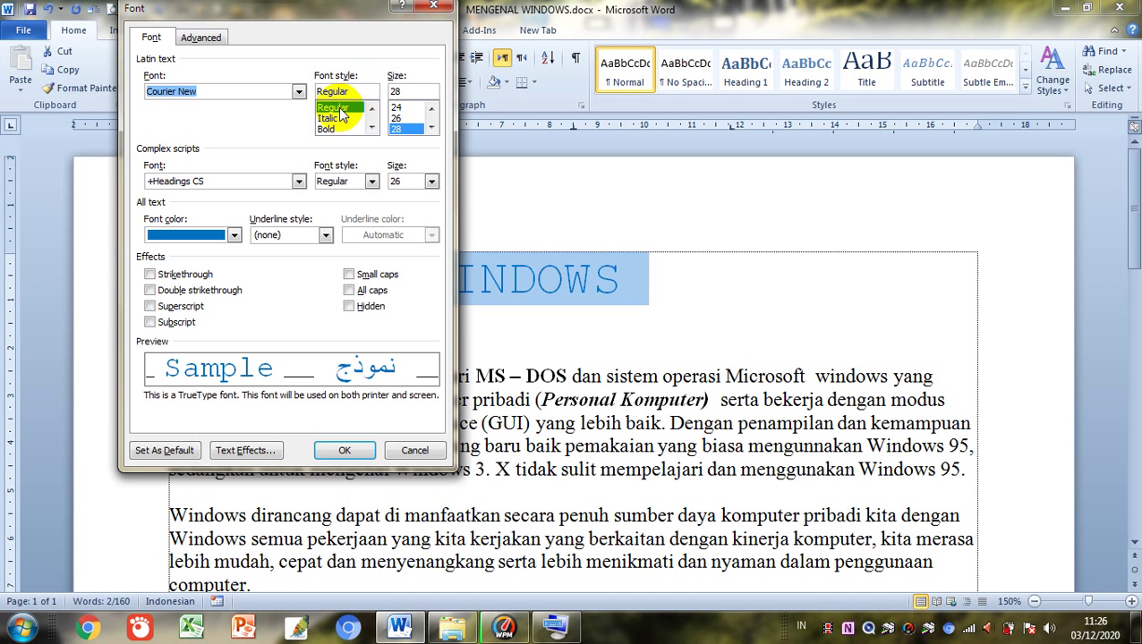
# Set the title's Latin font style to Bold Italic, trying Regular, Italic and Bold first
pyautogui.click(340, 109)
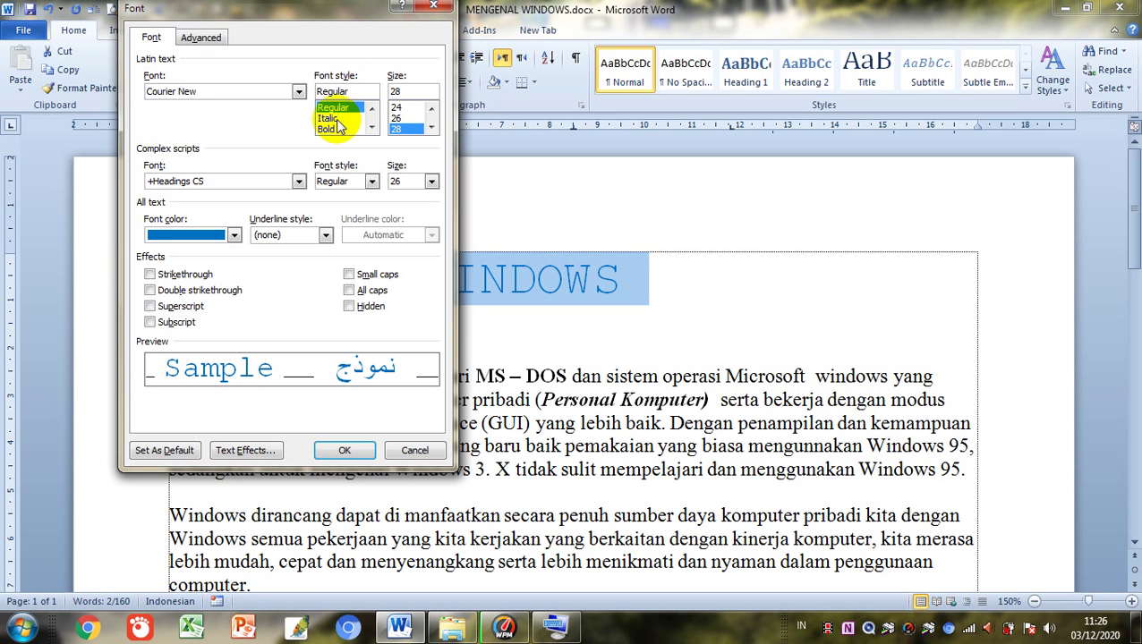
pyautogui.click(337, 119)
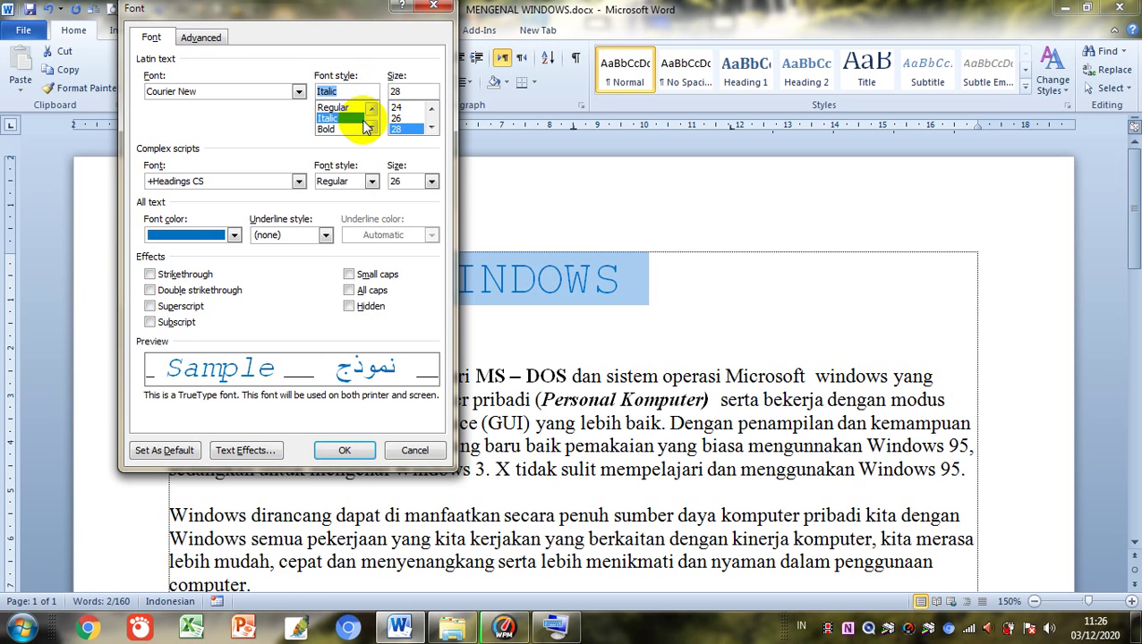
pyautogui.click(328, 129)
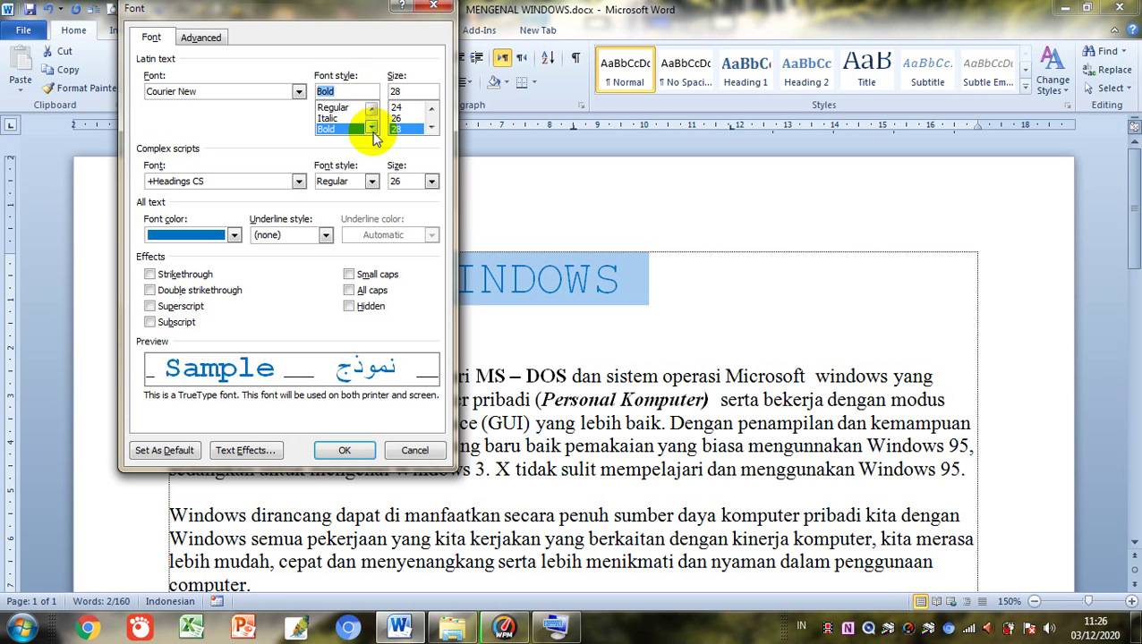
pyautogui.click(371, 127)
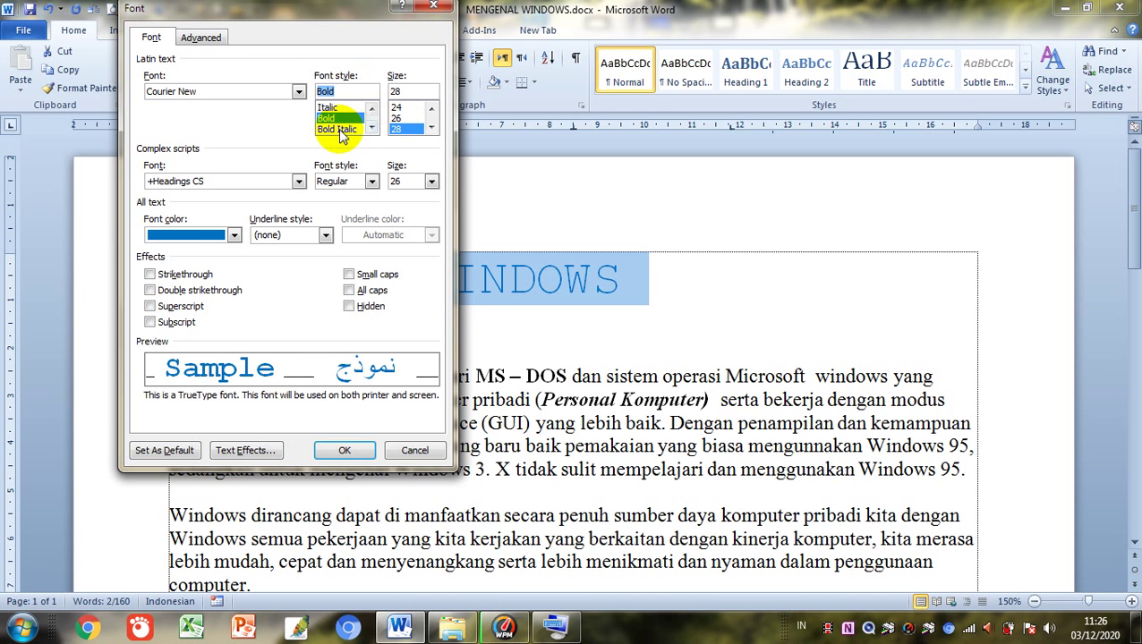
pyautogui.click(338, 130)
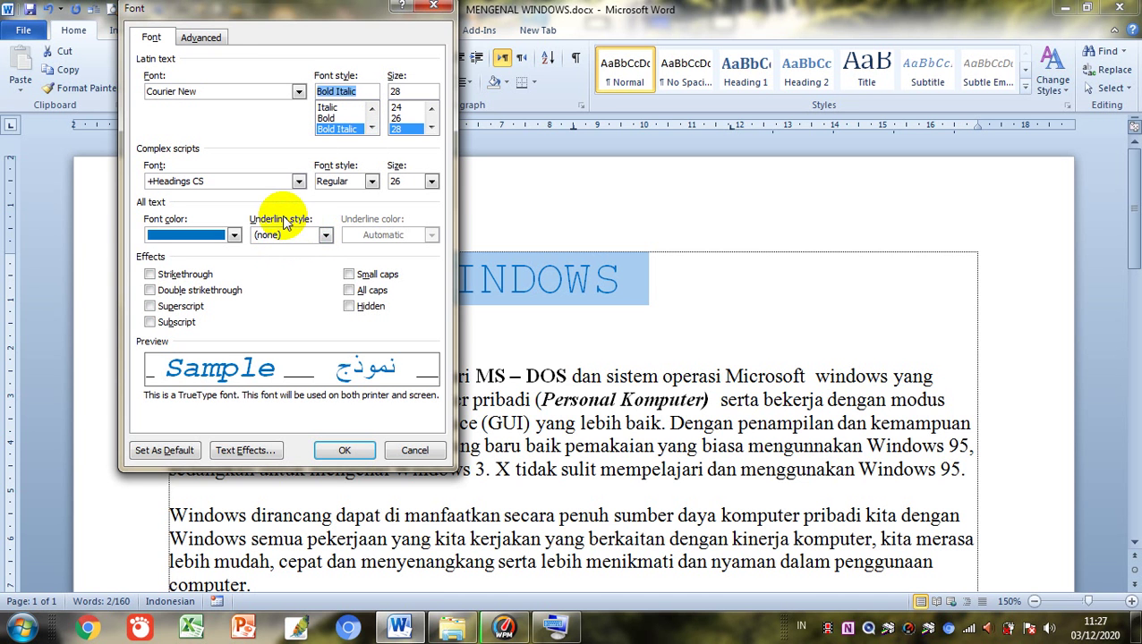
# Choose the thick single line as the title's underline style, trying the thin single and double lines first
pyautogui.click(325, 236)
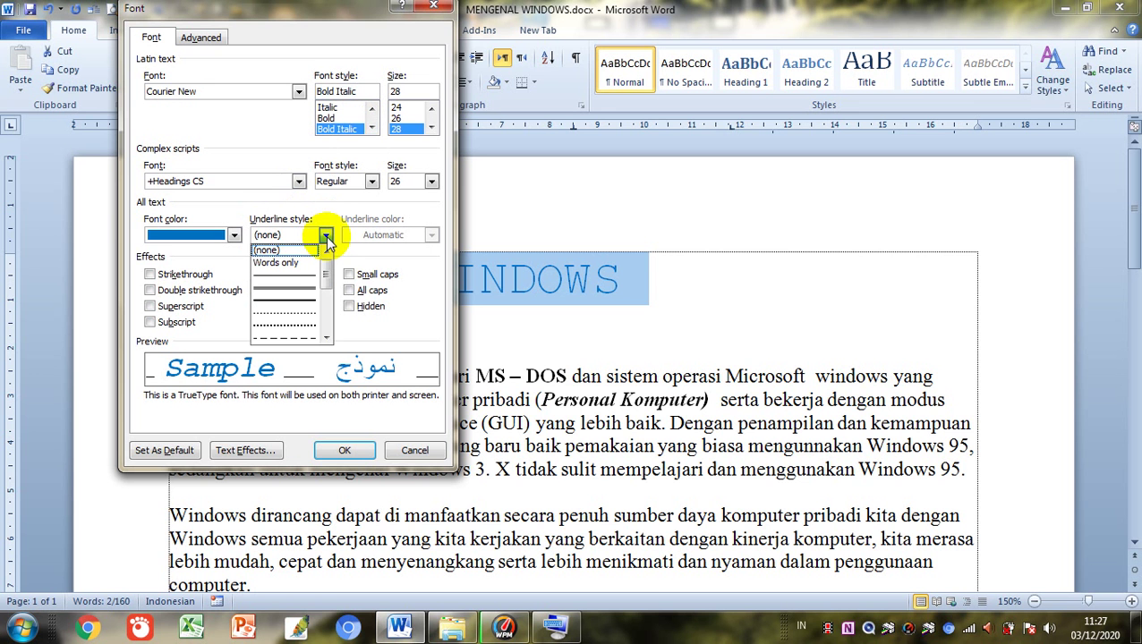
pyautogui.click(288, 277)
pyautogui.click(326, 235)
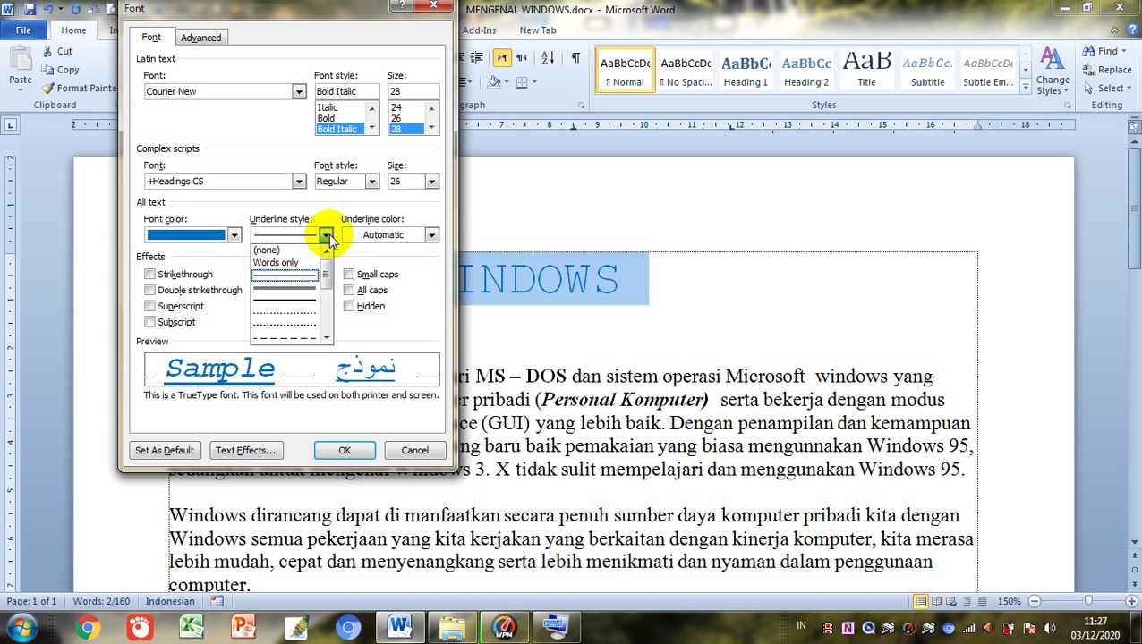
pyautogui.click(308, 291)
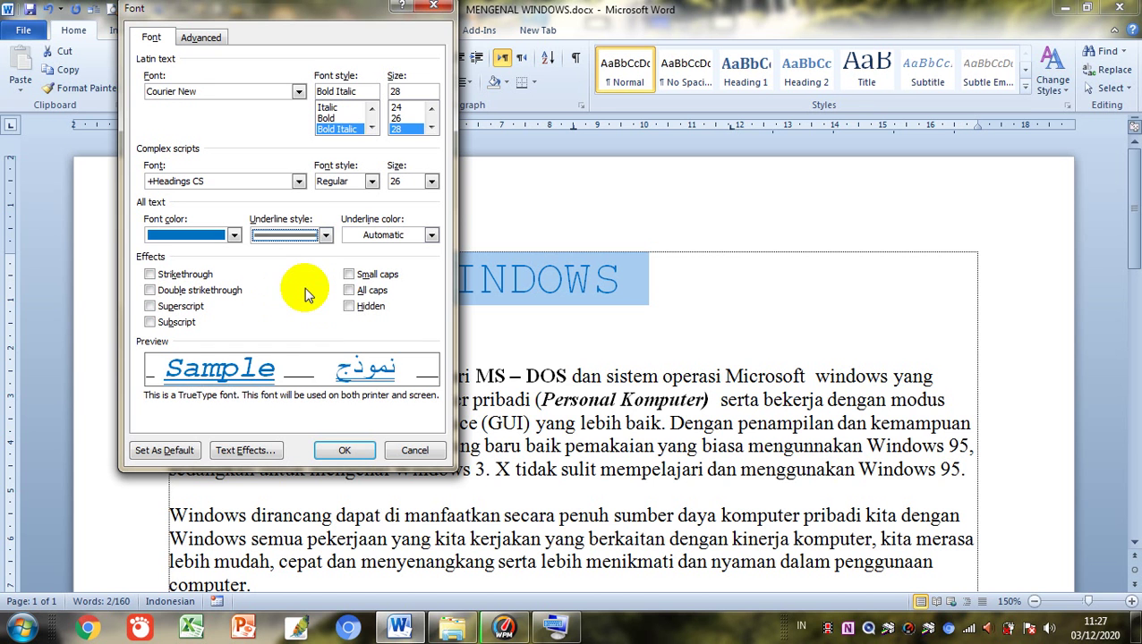
pyautogui.click(326, 235)
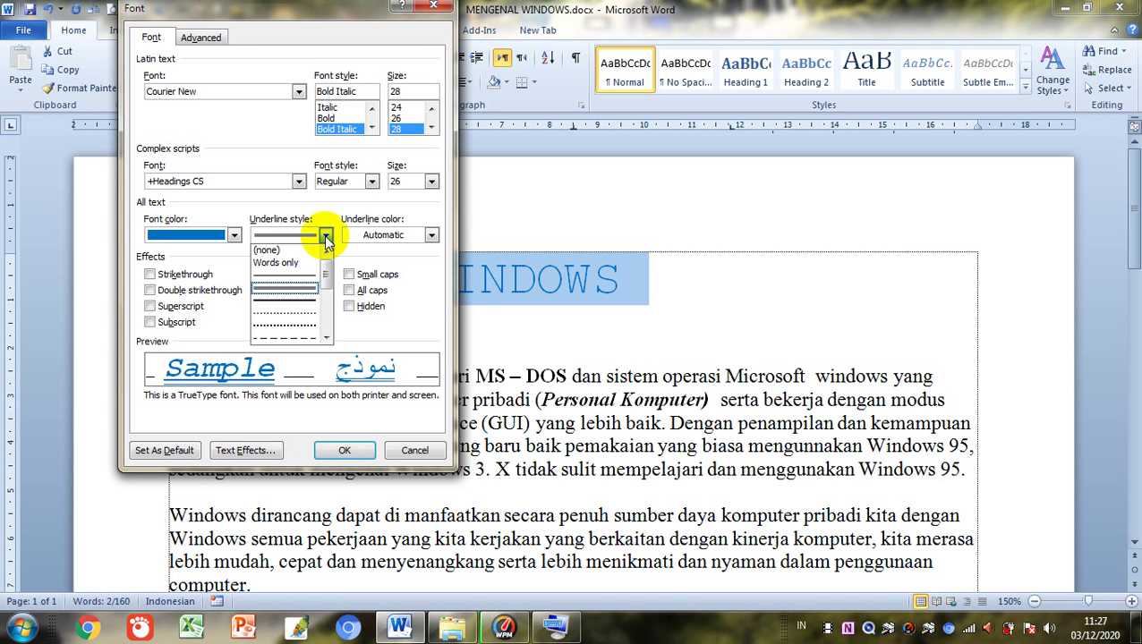
pyautogui.click(304, 304)
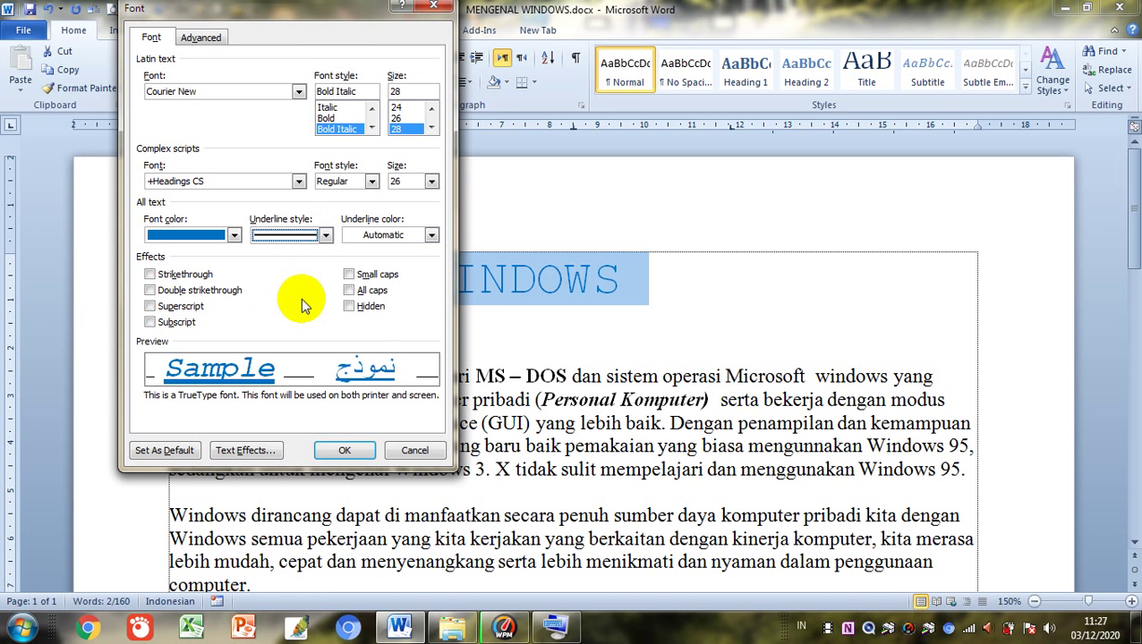
# Browse the underline styles past the dotted and dashed lines to the wavy ones
pyautogui.click(326, 234)
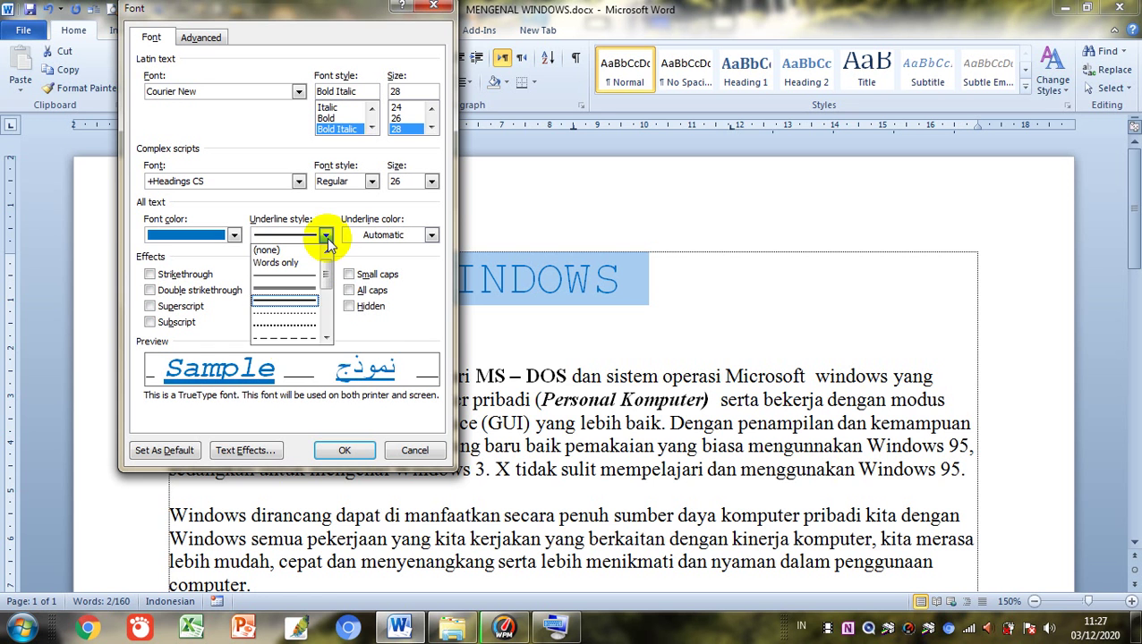
pyautogui.click(327, 338)
pyautogui.click(327, 338)
pyautogui.click(328, 338)
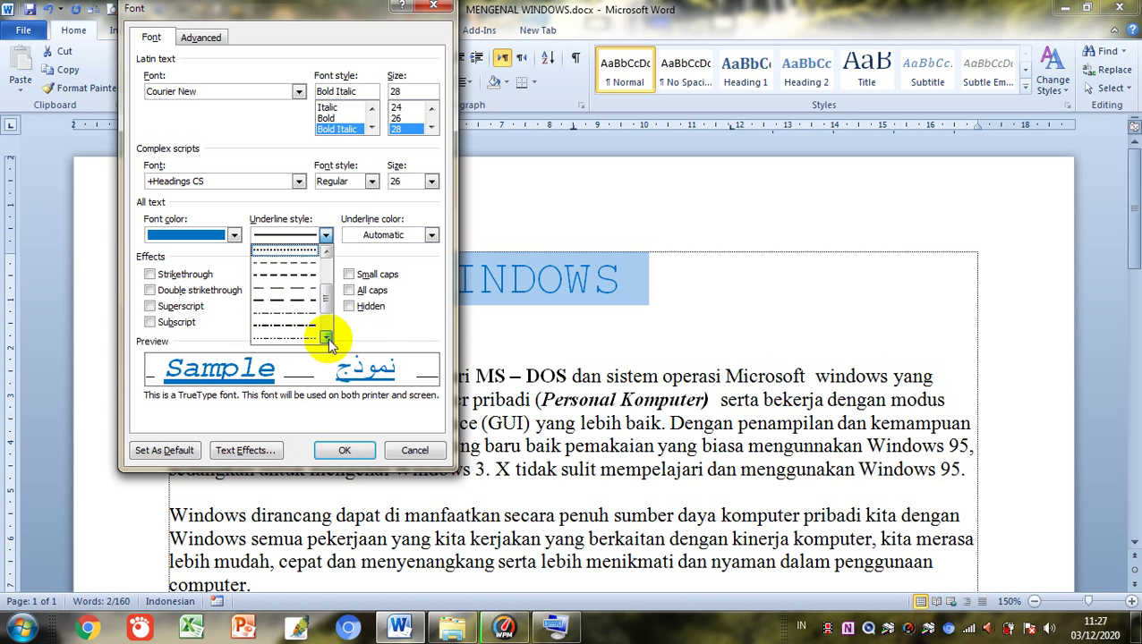
pyautogui.click(327, 338)
pyautogui.click(328, 338)
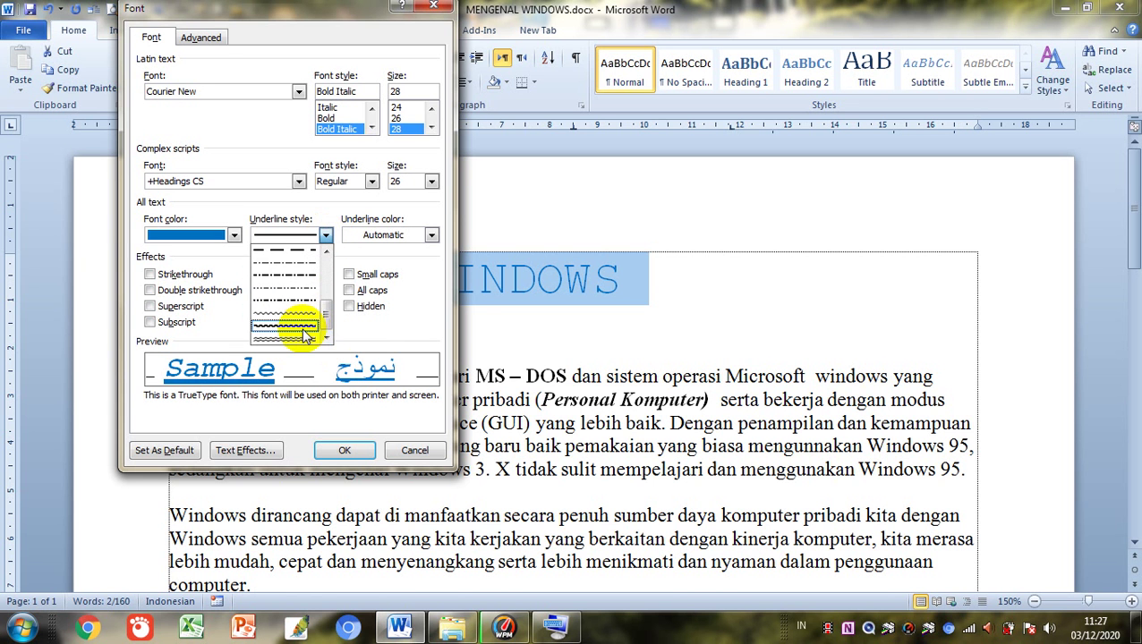
# Try a thick wavy underline in standard green on the title MENGENAL WINDOWS
pyautogui.click(302, 327)
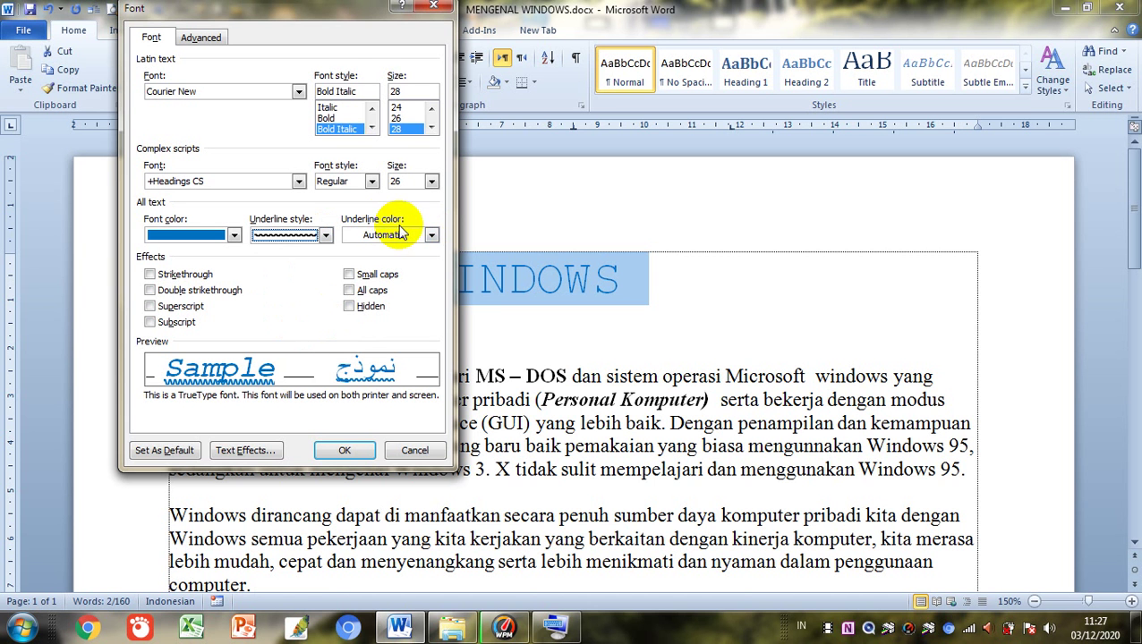
pyautogui.click(432, 235)
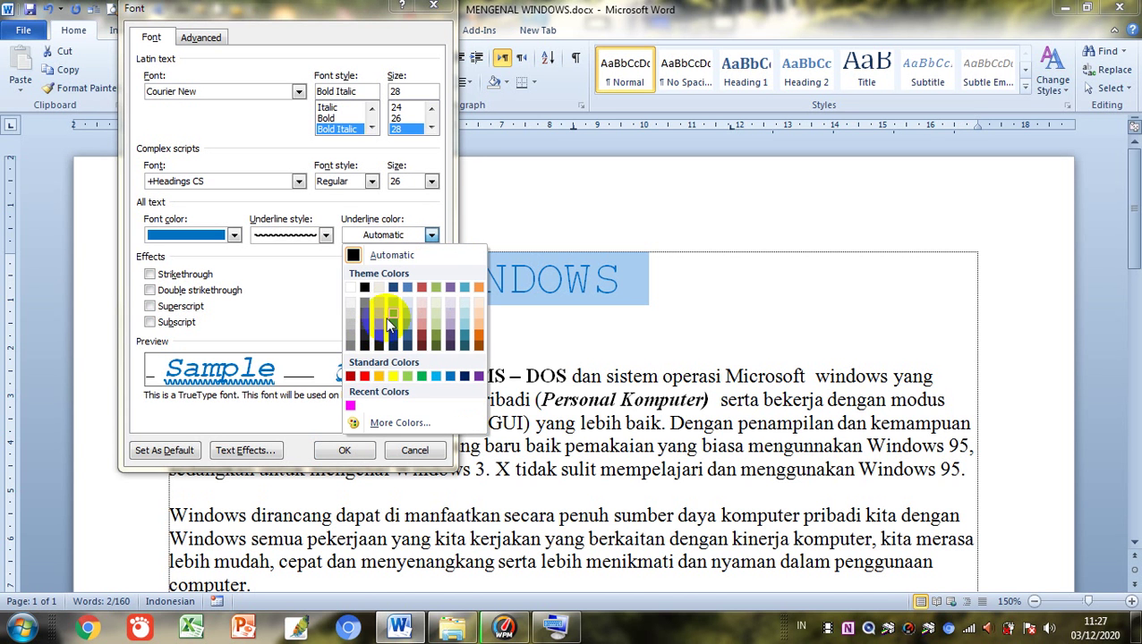
pyautogui.click(423, 377)
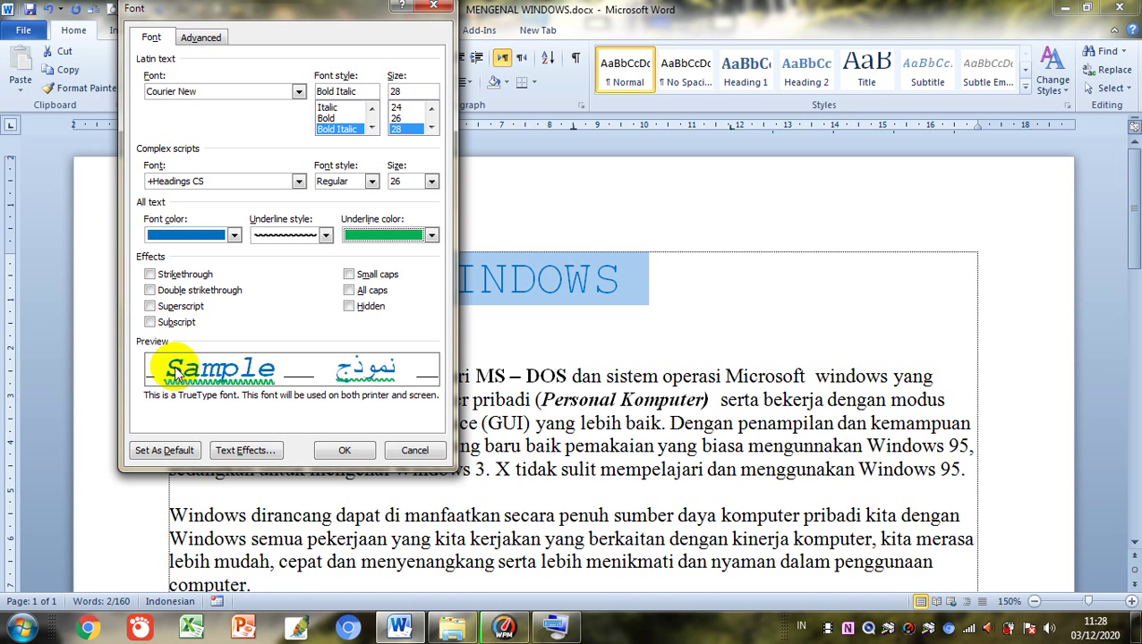
# Preview the strikethrough and double strikethrough effects on the title, clearing each one again
pyautogui.click(150, 276)
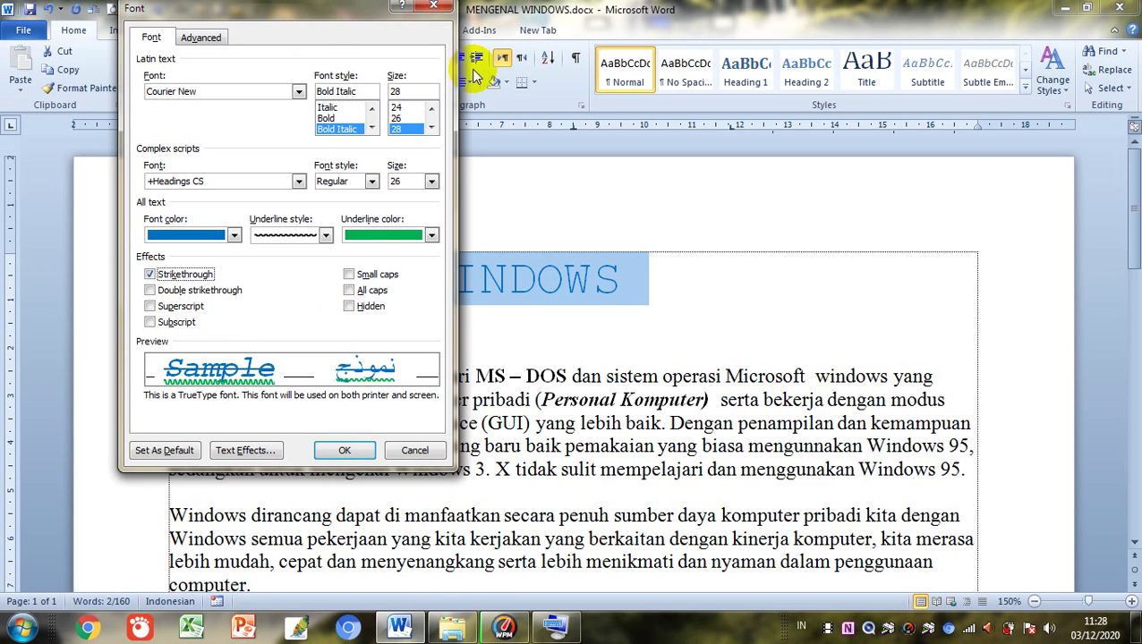
pyautogui.moveTo(331, 13); pyautogui.dragTo(864, 67)
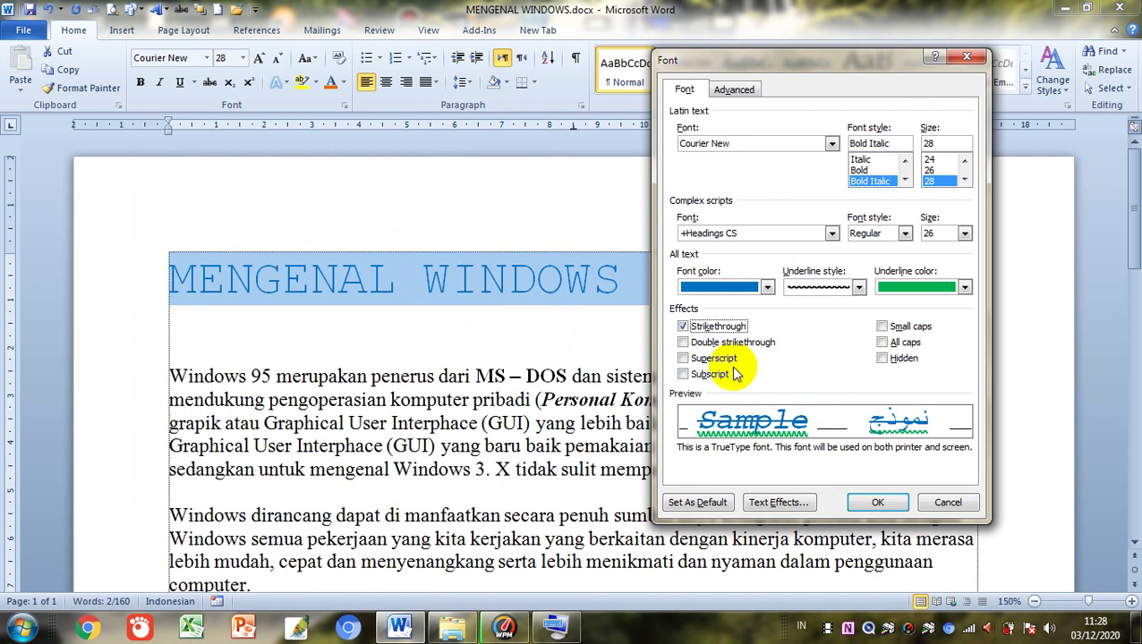
pyautogui.click(684, 327)
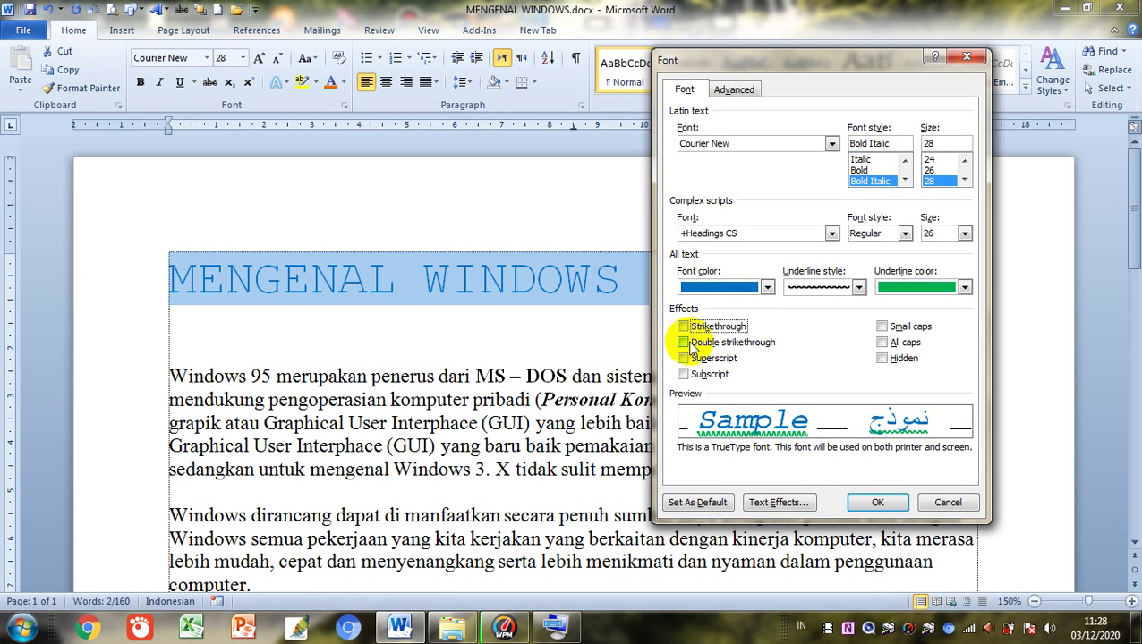
pyautogui.click(684, 343)
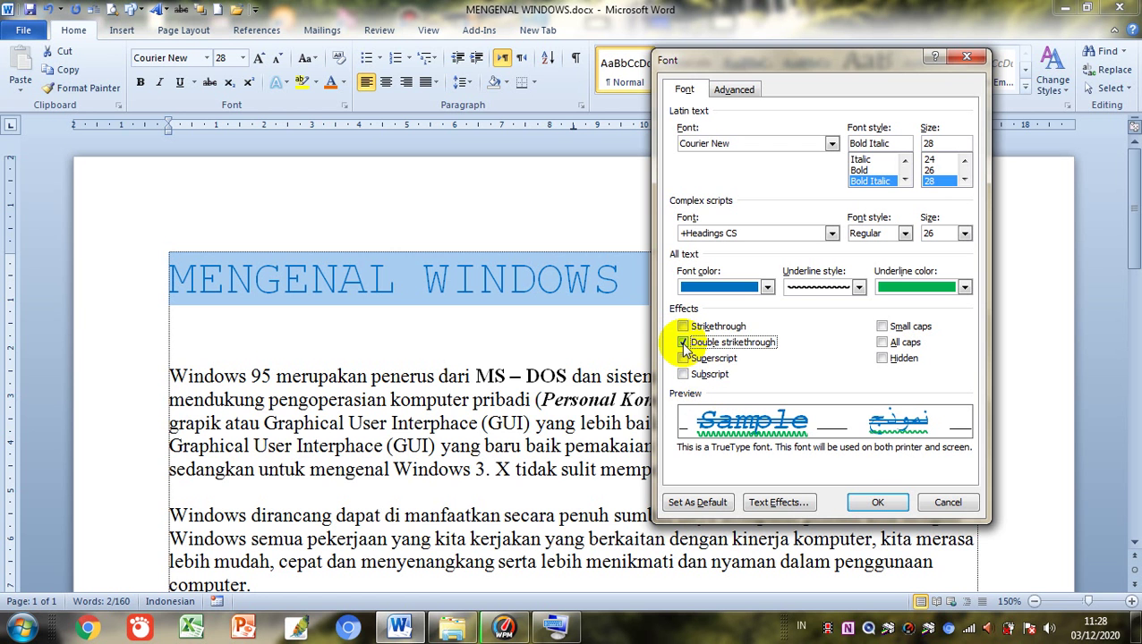
pyautogui.click(684, 344)
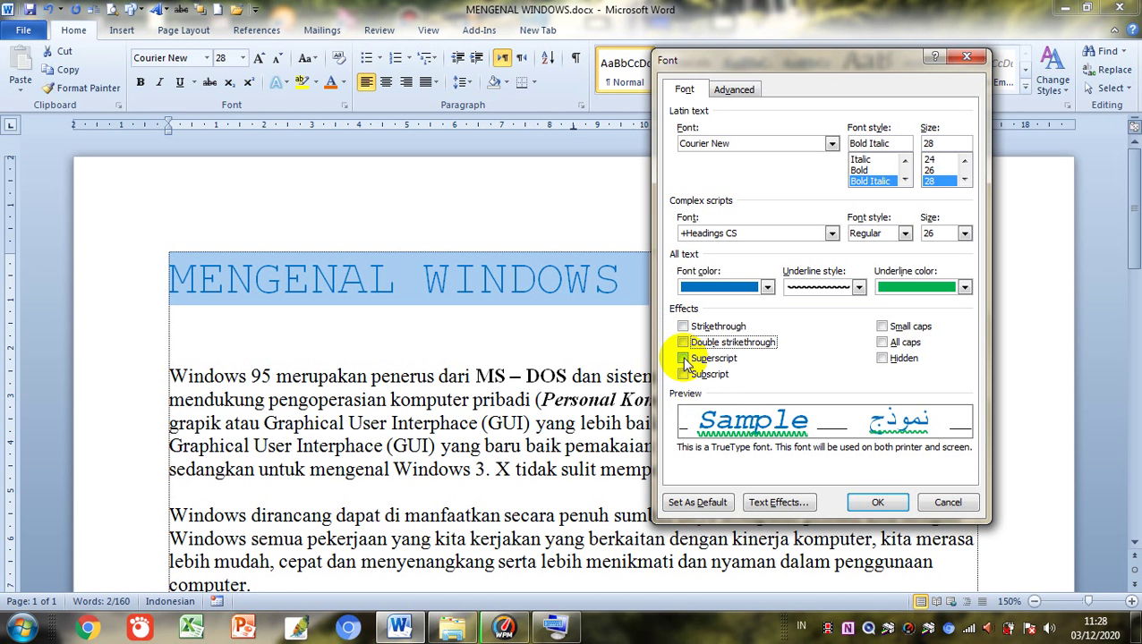
# Preview the superscript and subscript effects on the title, leaving both switched off
pyautogui.click(684, 359)
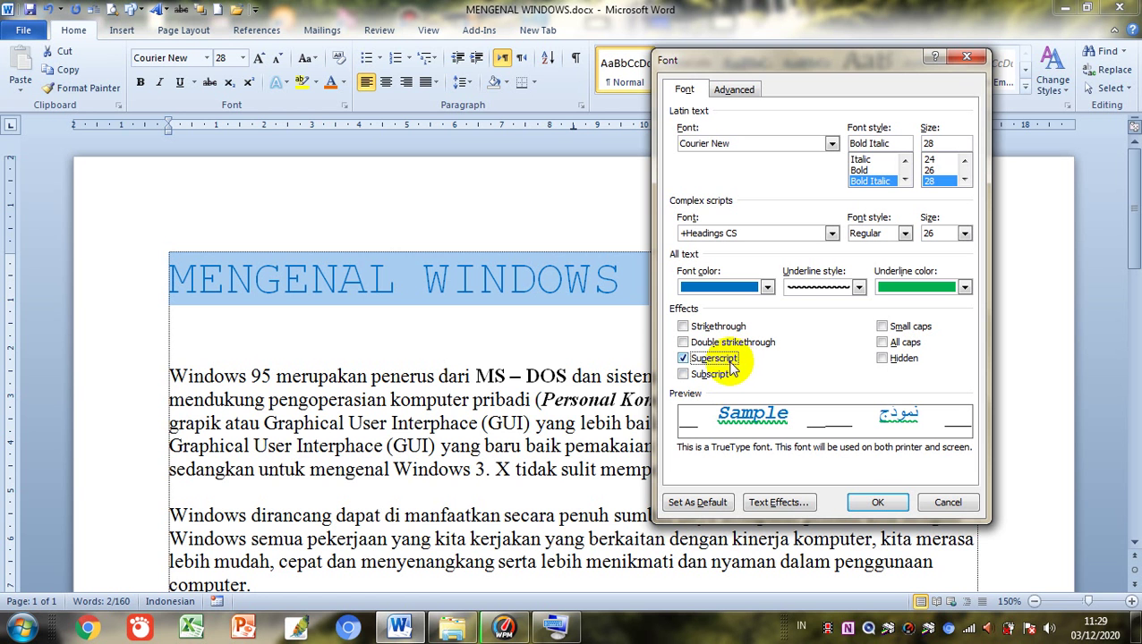
pyautogui.click(686, 376)
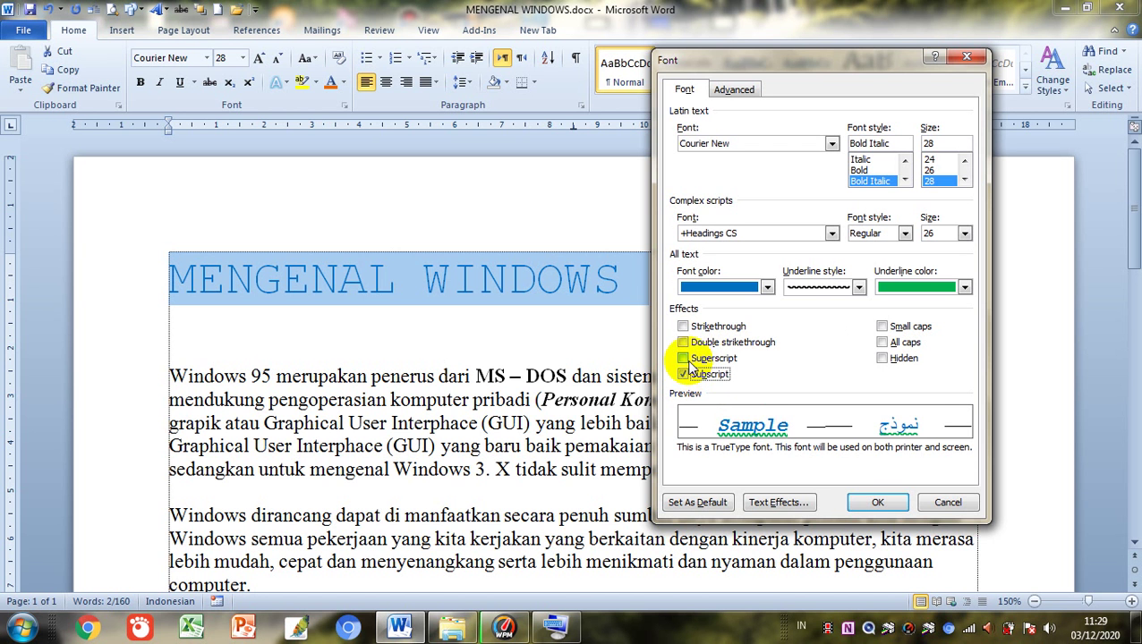
pyautogui.click(689, 379)
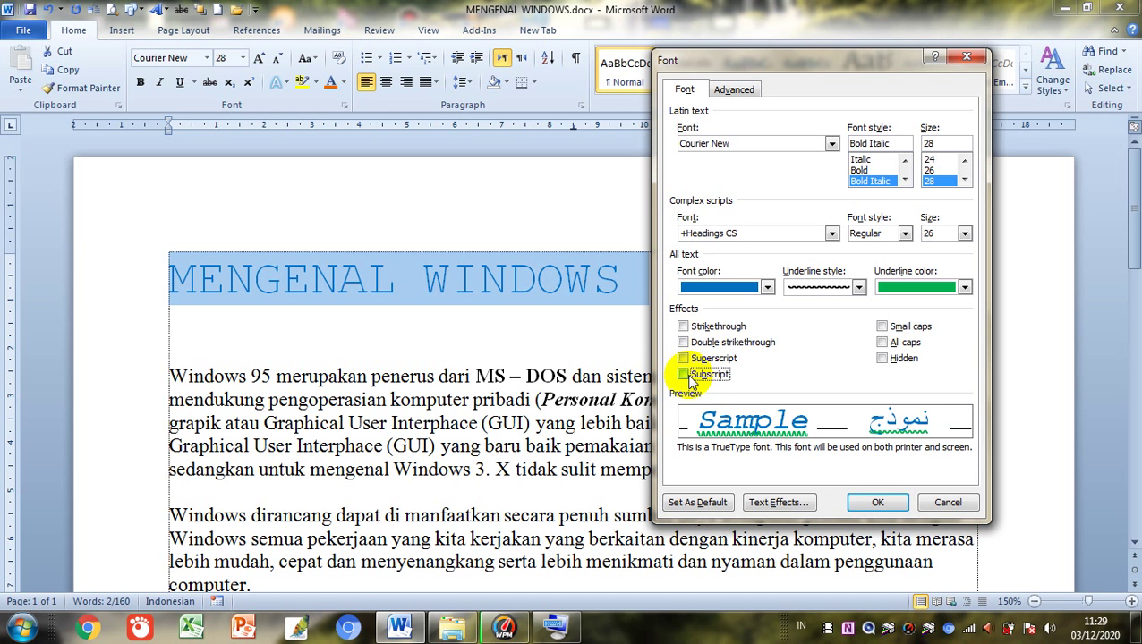
# Try the small caps, all caps and hidden effects on the title, and discard all pending font changes
pyautogui.click(883, 330)
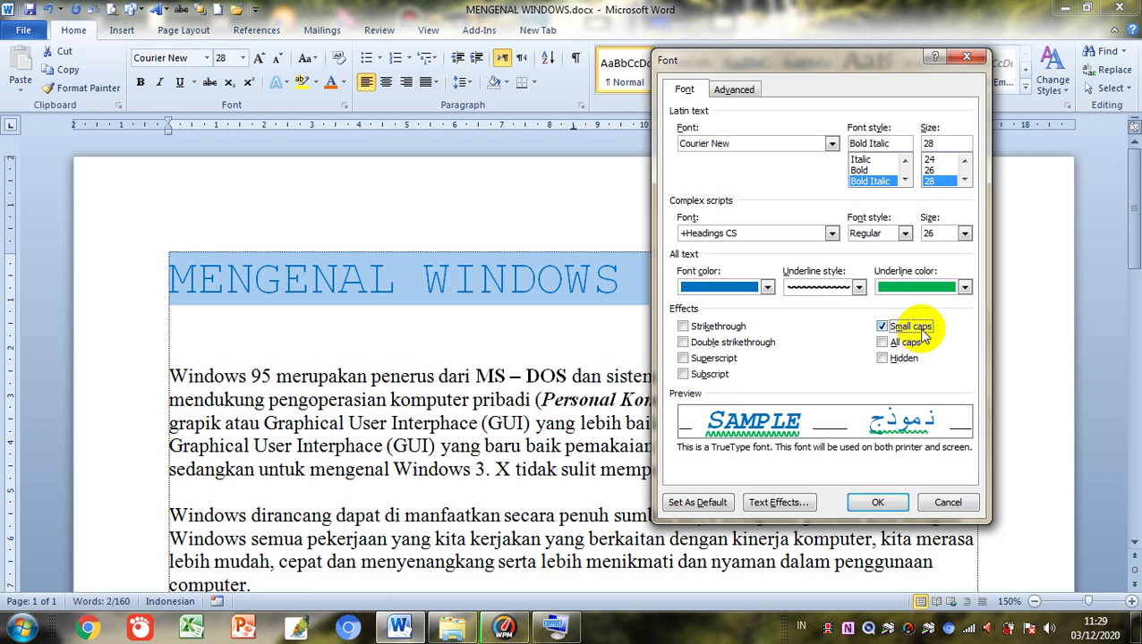
pyautogui.click(884, 344)
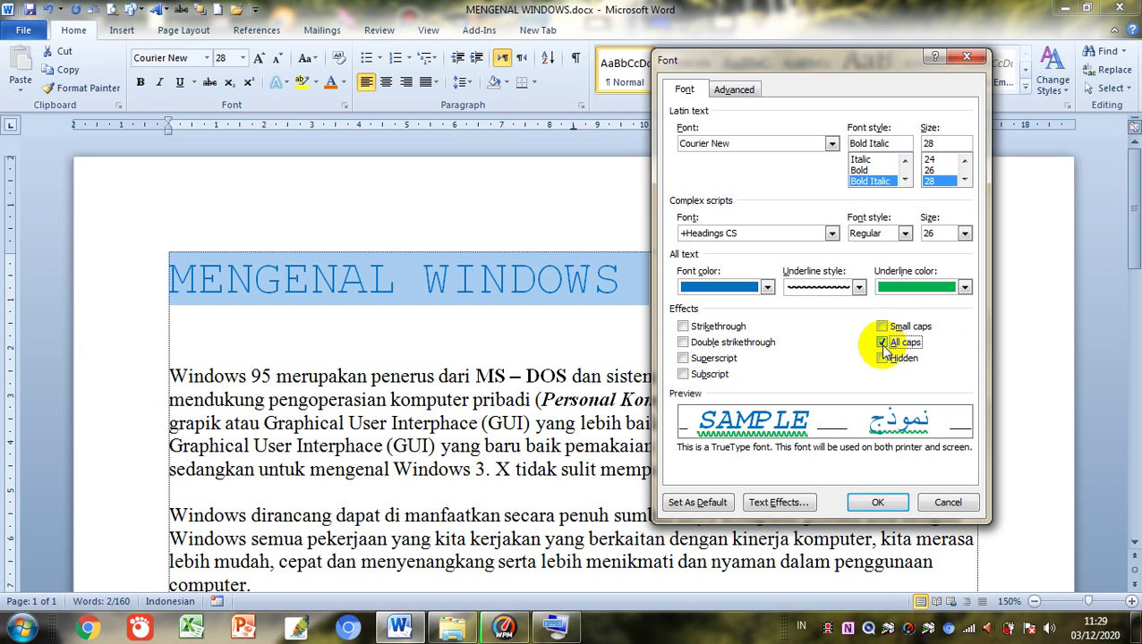
pyautogui.click(883, 344)
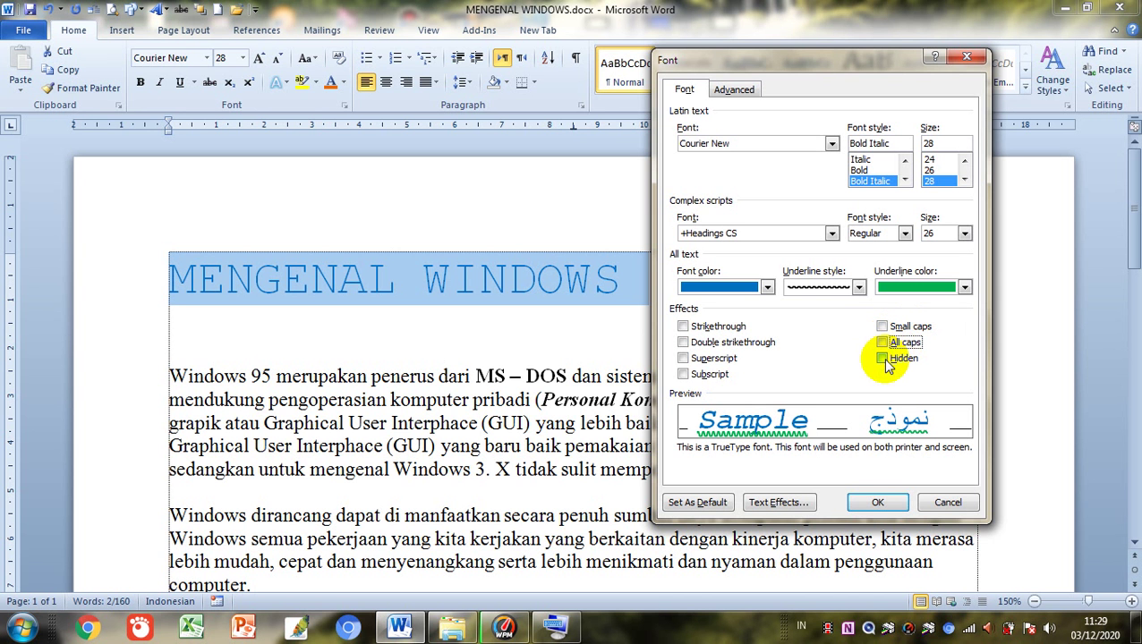
pyautogui.click(883, 359)
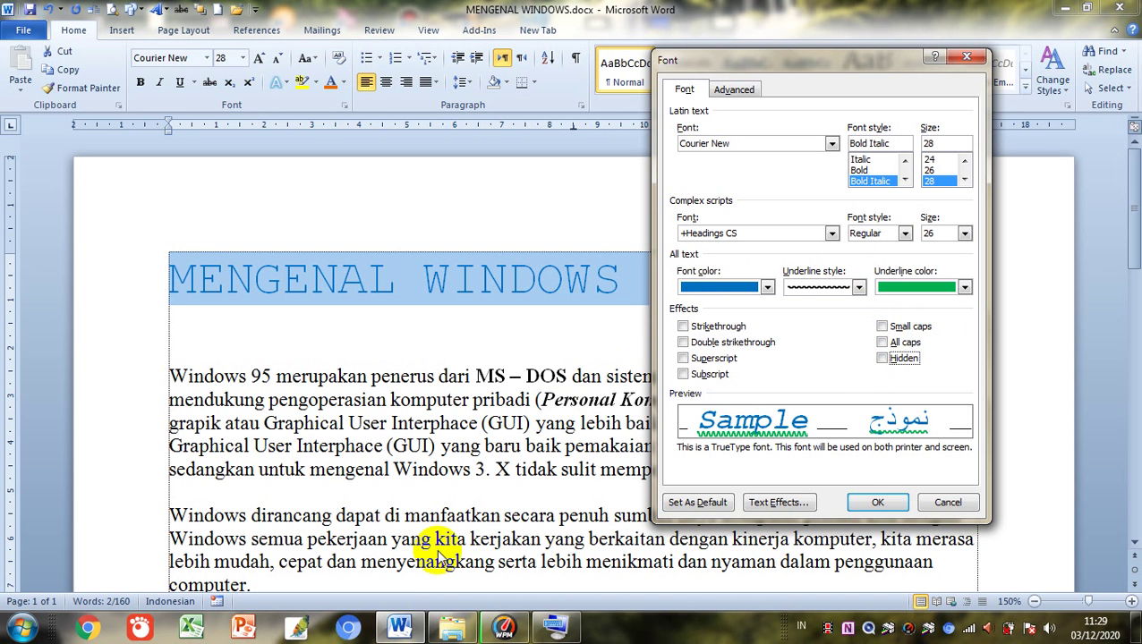
pyautogui.click(962, 507)
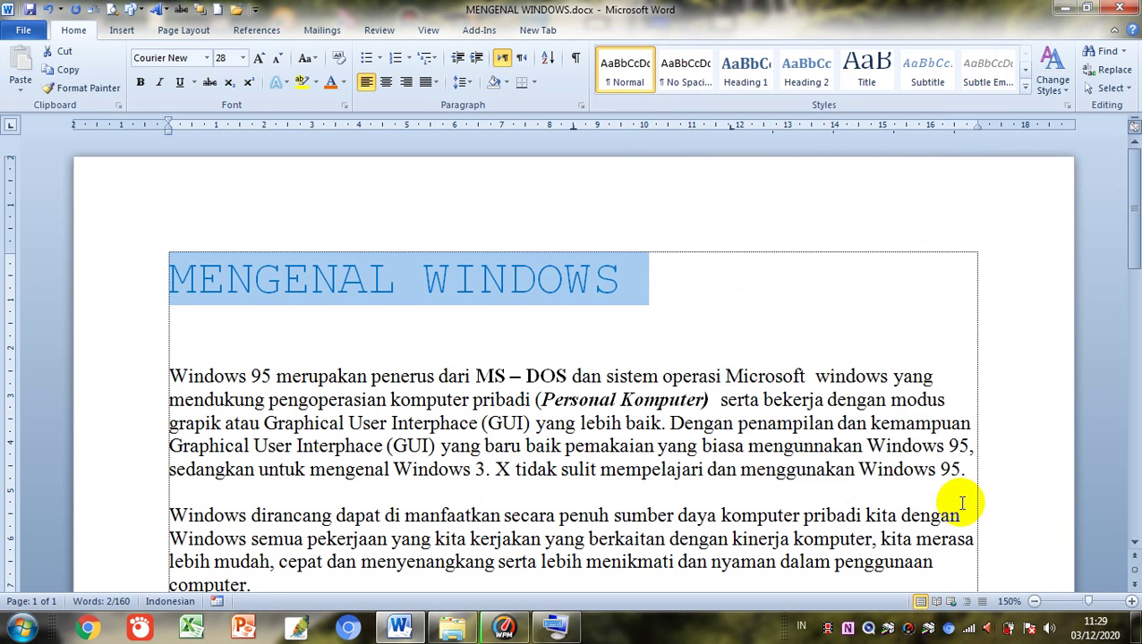
# Set the font style of the title MENGENAL WINDOWS to Bold
pyautogui.click(469, 255)
pyautogui.click(143, 298)
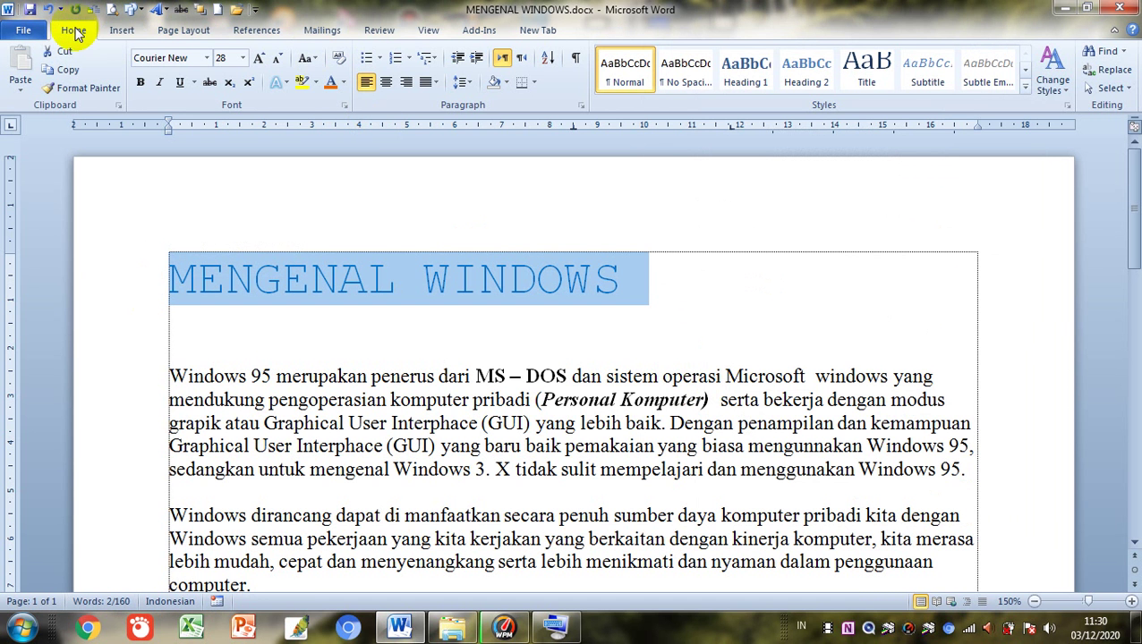
pyautogui.click(343, 87)
pyautogui.click(281, 101)
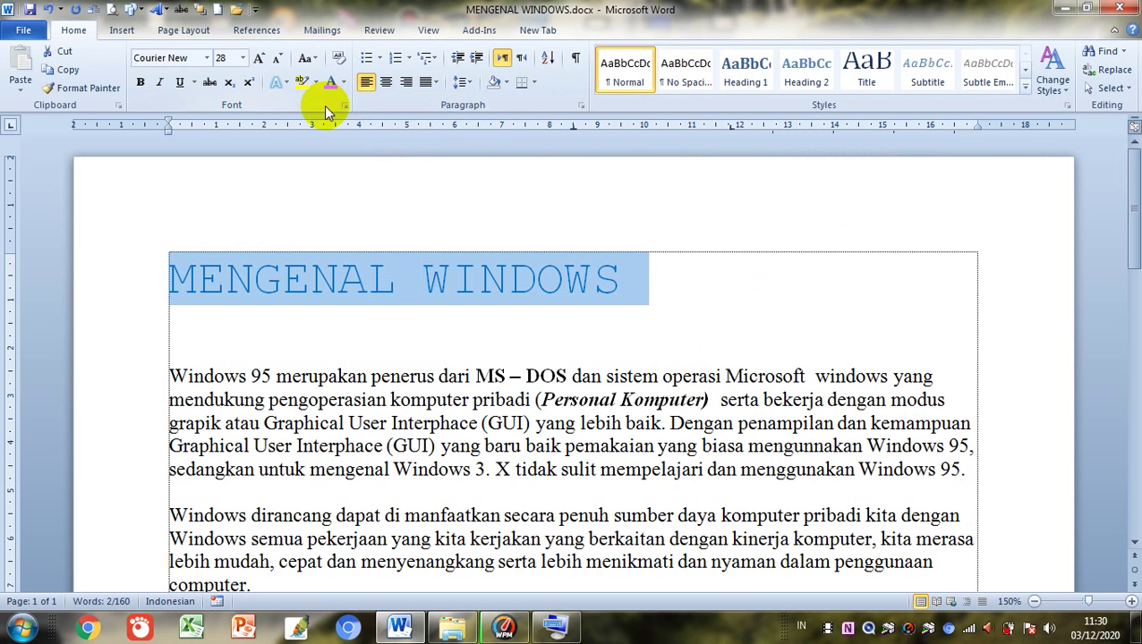
pyautogui.click(343, 105)
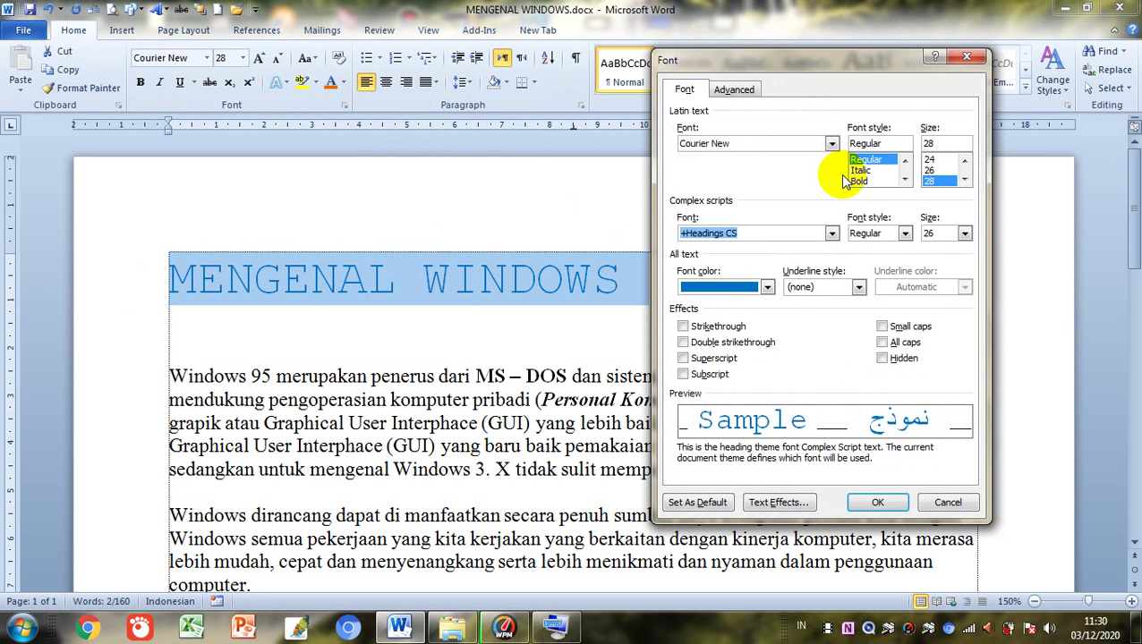
pyautogui.click(861, 181)
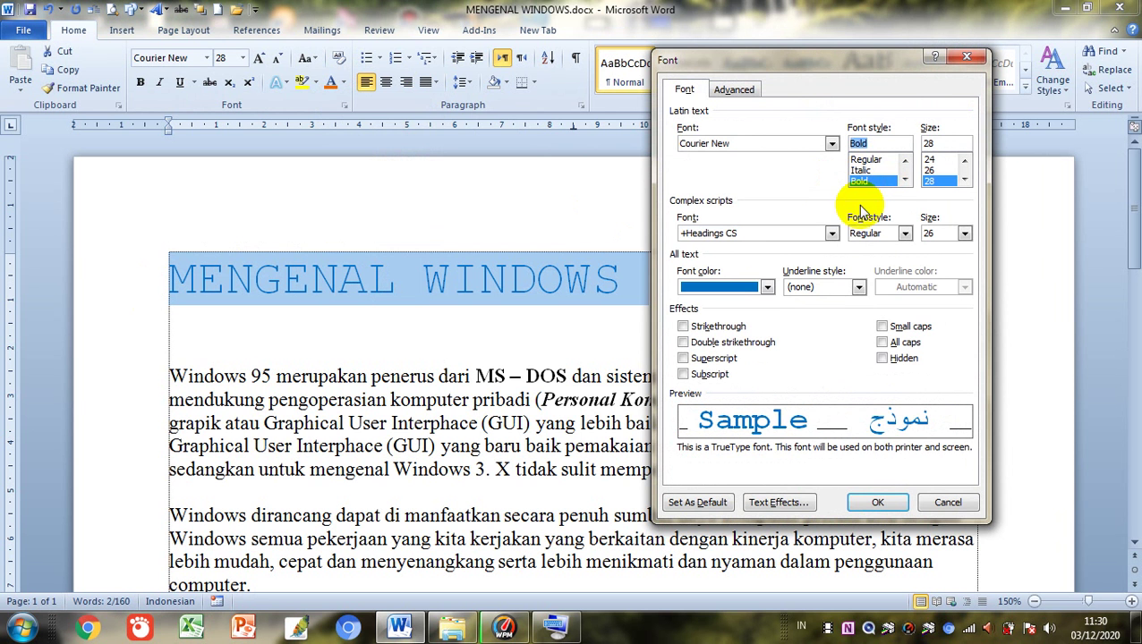
pyautogui.click(877, 502)
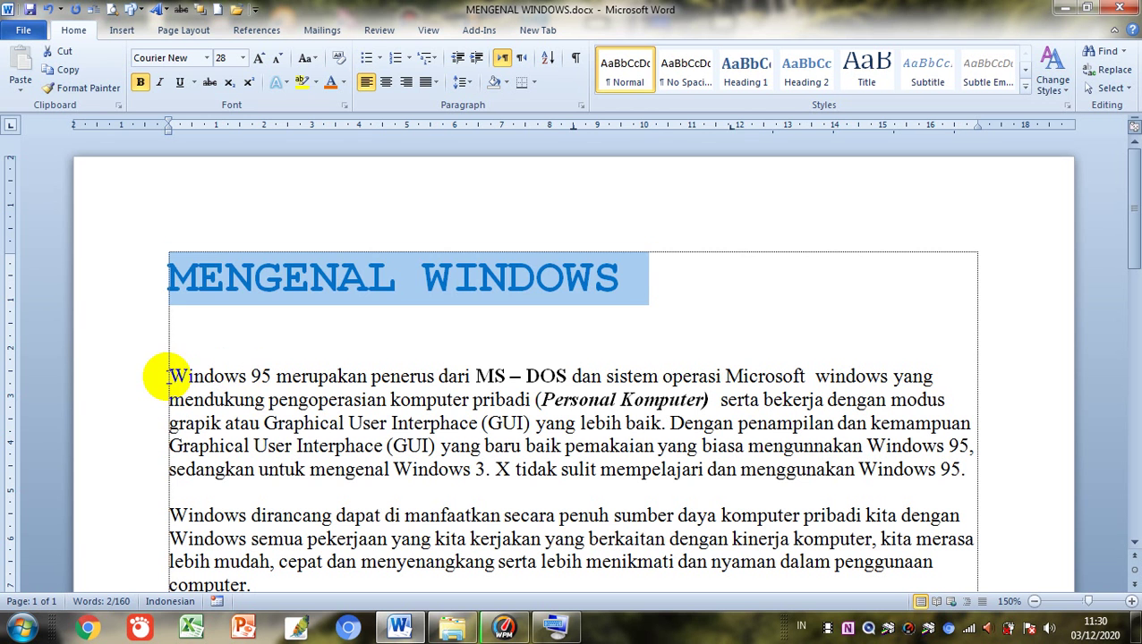
# Choose a thick wavy underline style for the words "Windows 95 merupakan" in the first paragraph
pyautogui.click(167, 378)
pyautogui.moveTo(166, 378); pyautogui.dragTo(306, 377)
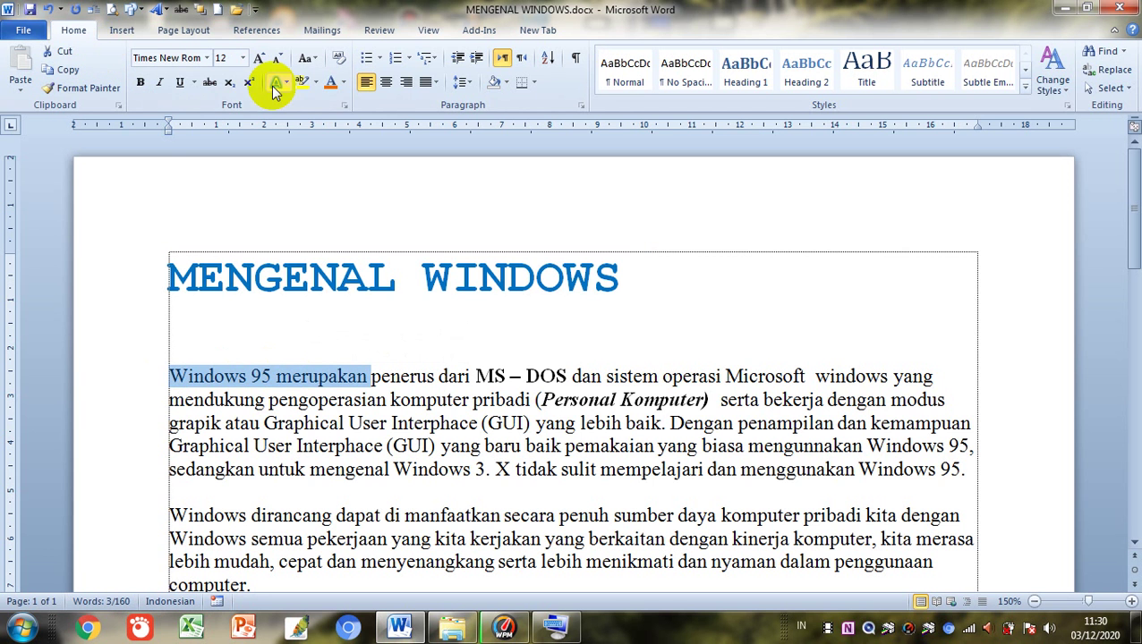
pyautogui.click(344, 103)
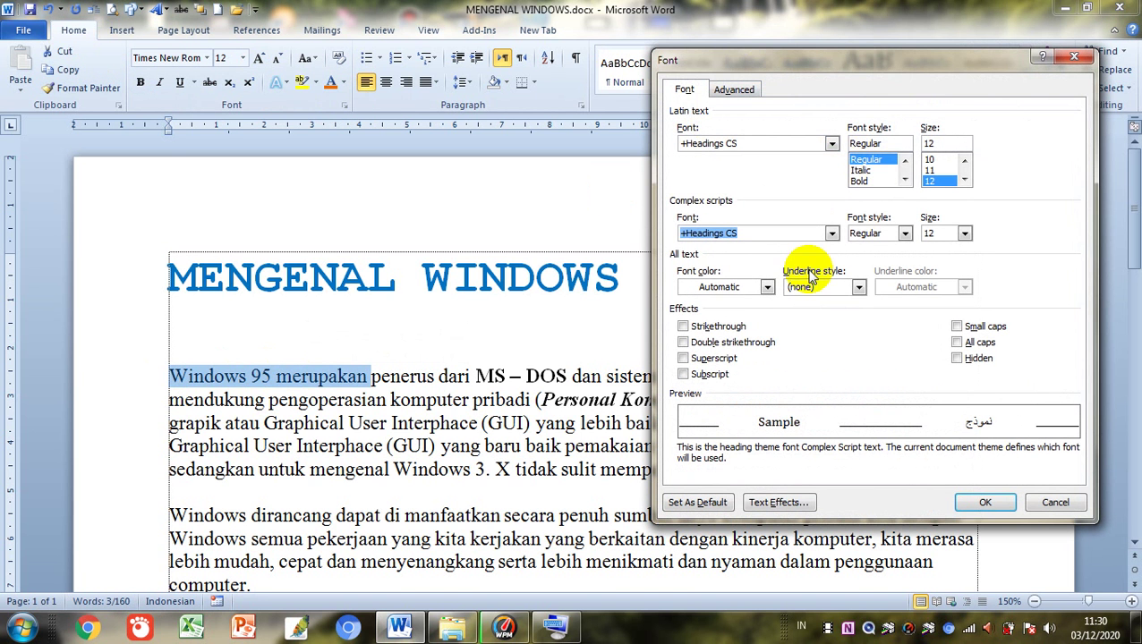
pyautogui.click(858, 287)
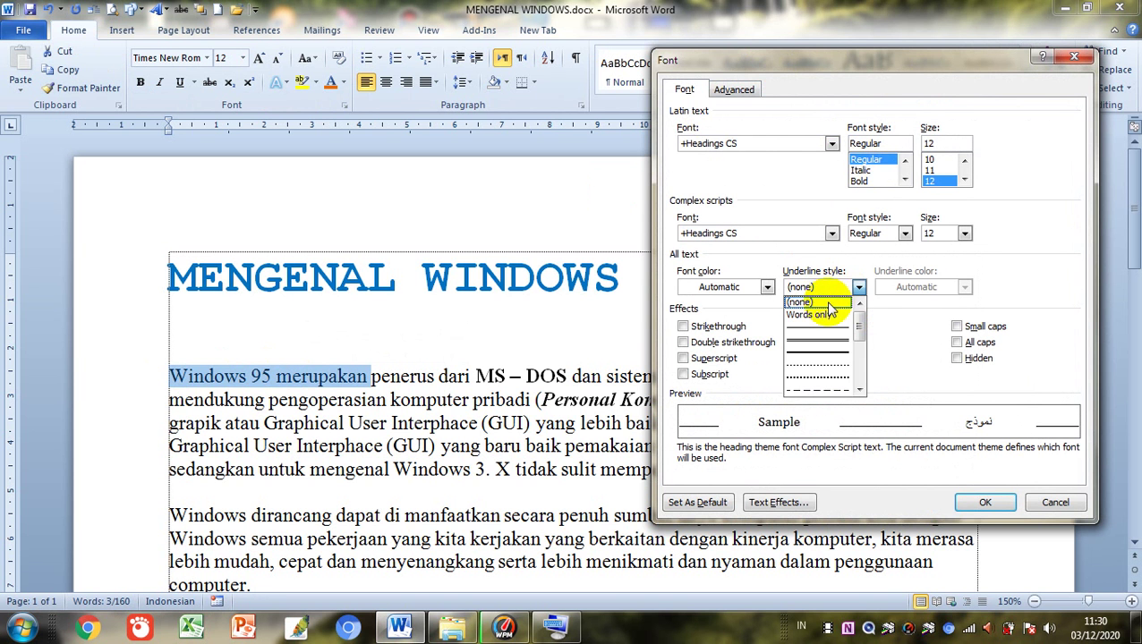
pyautogui.click(859, 392)
pyautogui.click(859, 392)
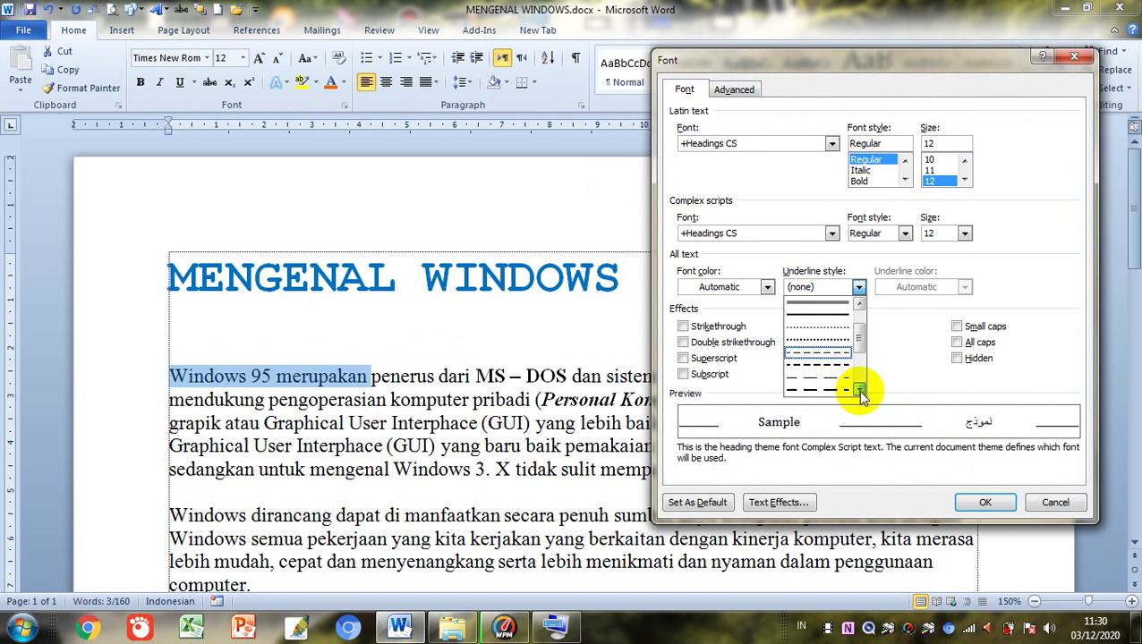
pyautogui.click(859, 392)
pyautogui.click(859, 392)
pyautogui.click(859, 392)
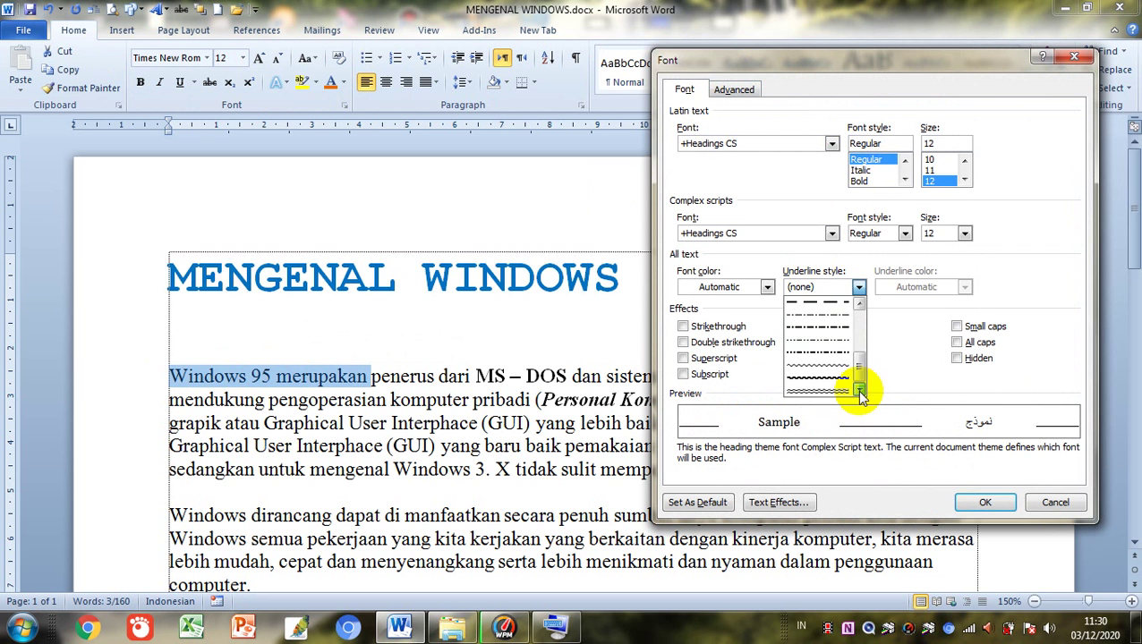
pyautogui.click(816, 372)
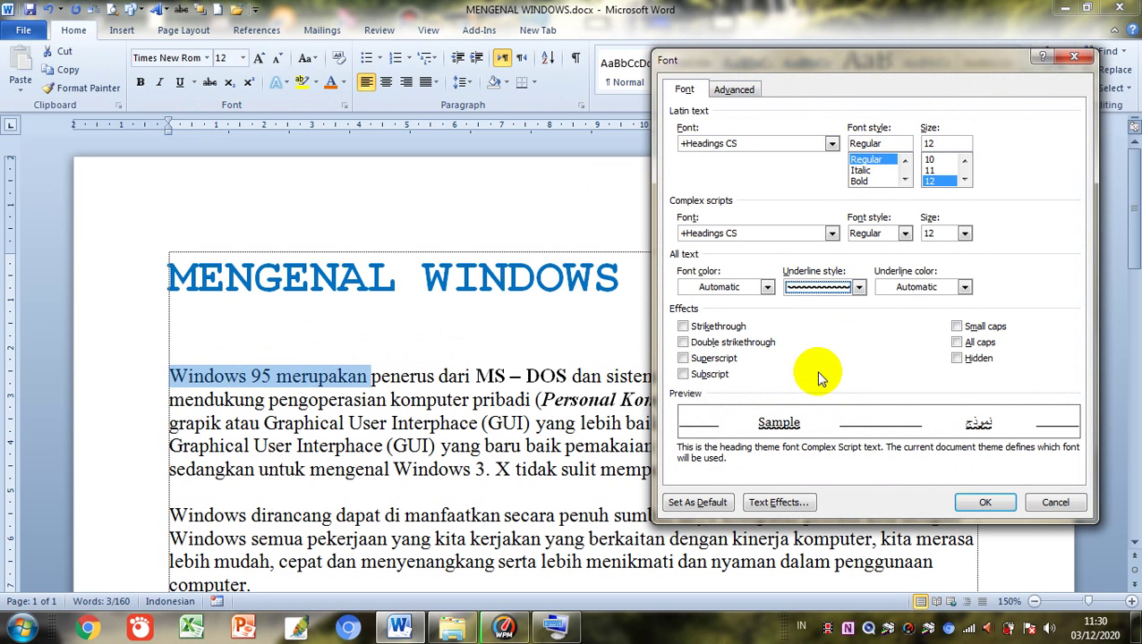
# Set the underline color of "Windows 95 merupakan" to standard green and apply the font settings
pyautogui.click(964, 287)
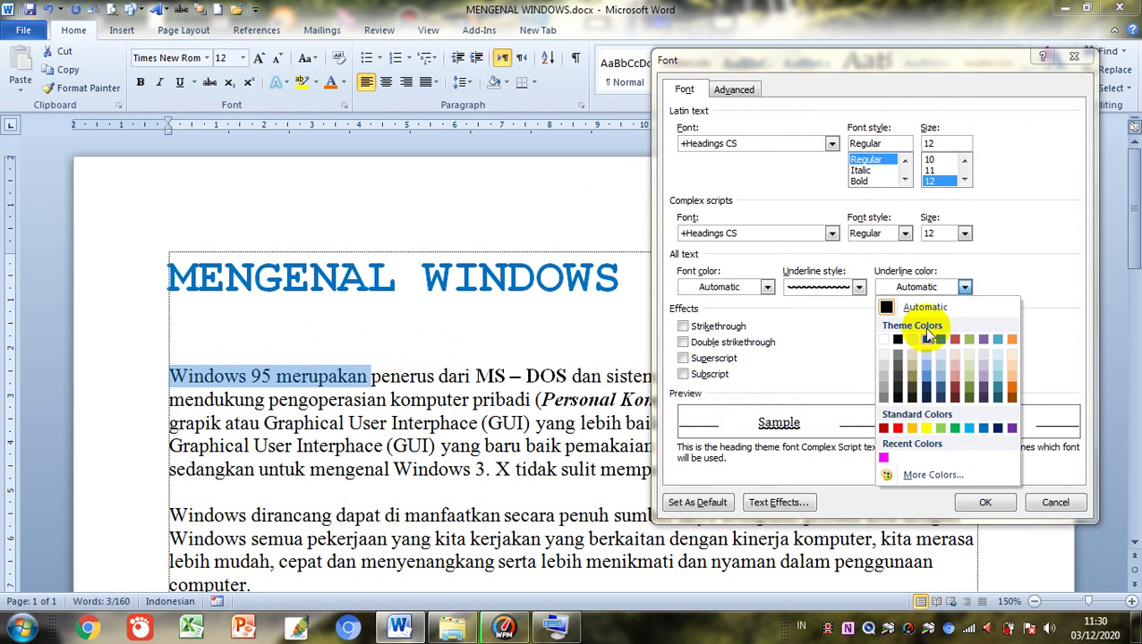
pyautogui.click(955, 428)
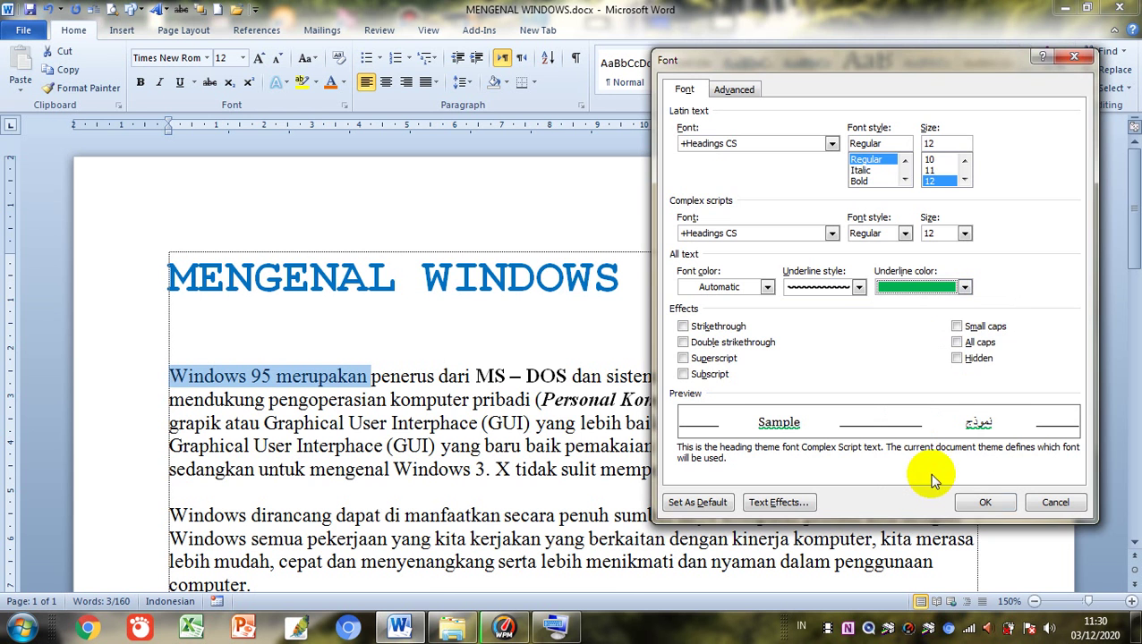
pyautogui.click(985, 504)
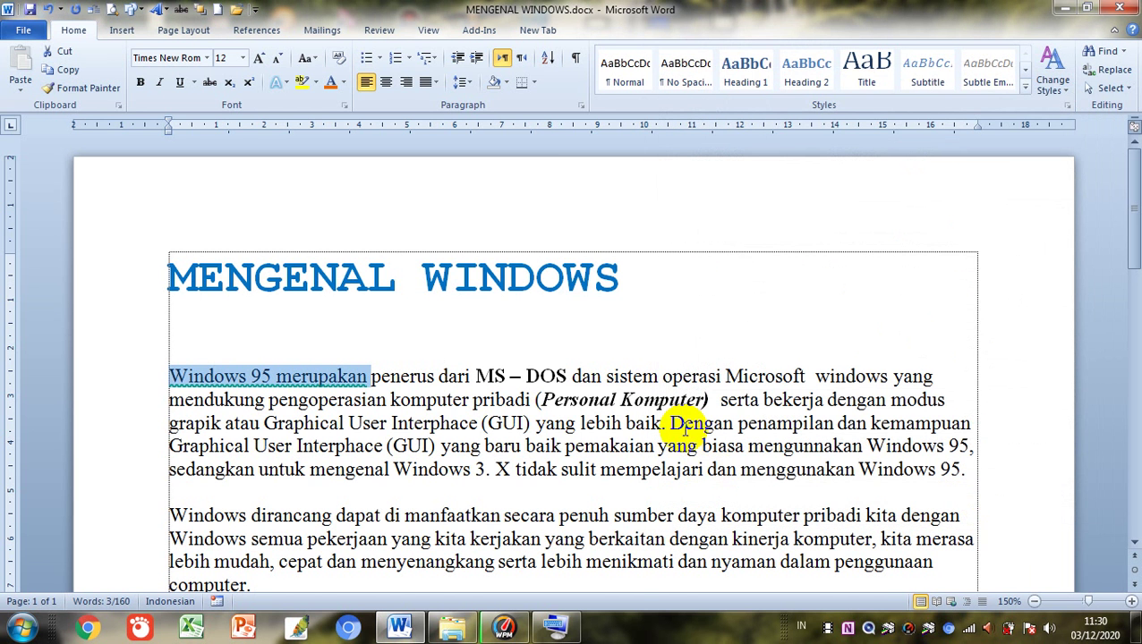
pyautogui.click(480, 447)
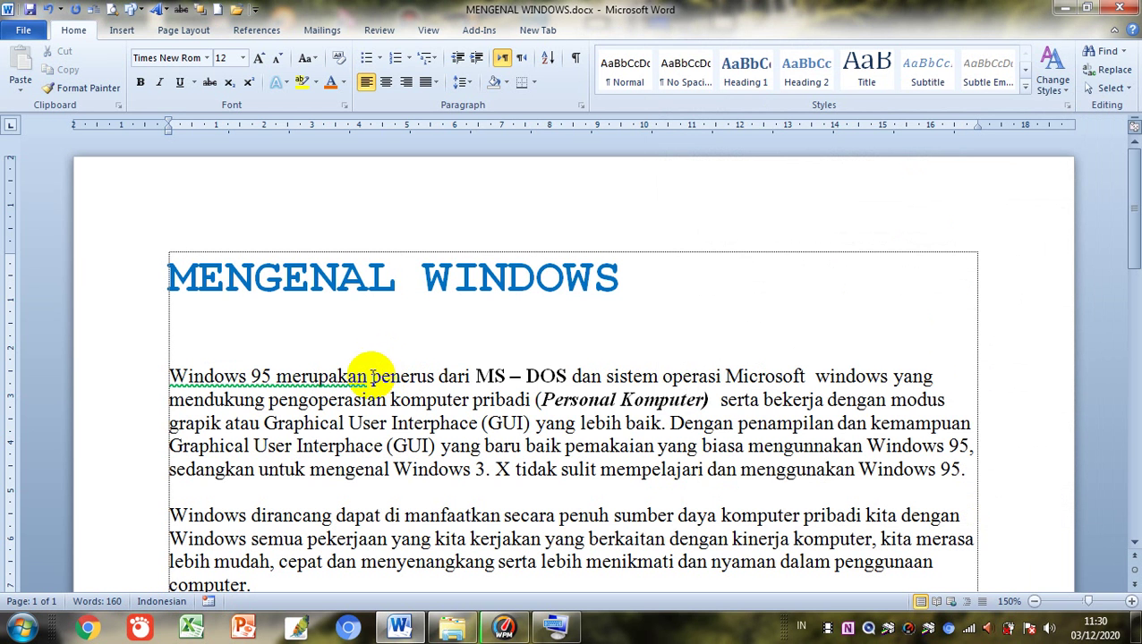
# Apply the strikethrough effect to "penerus dari MS – DOS" in the first paragraph
pyautogui.moveTo(371, 376); pyautogui.dragTo(567, 376)
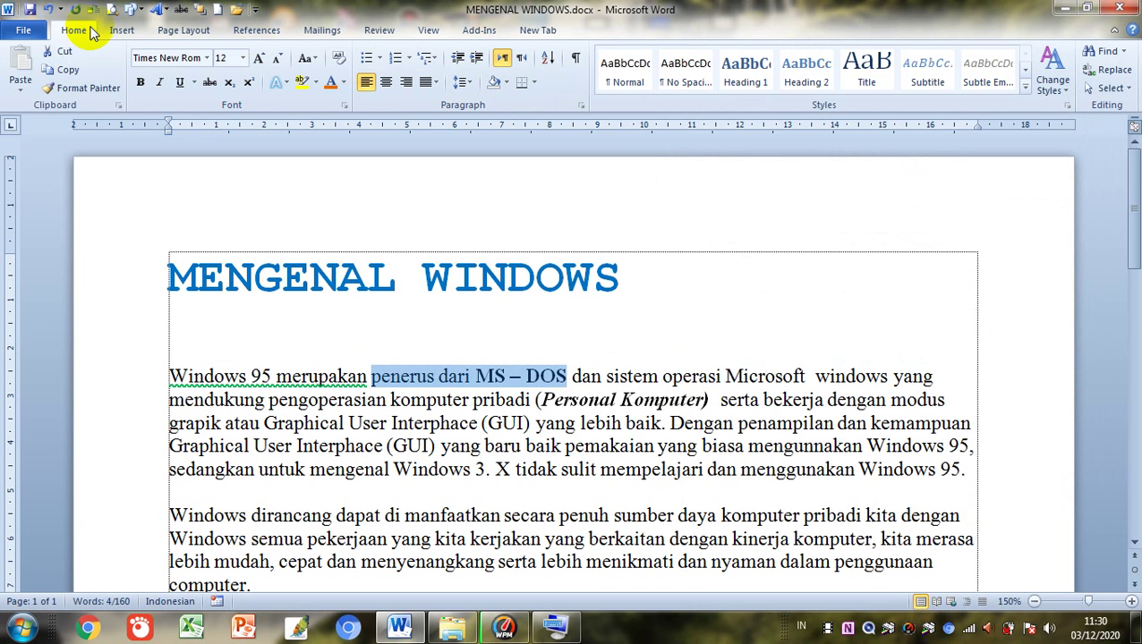
pyautogui.click(344, 104)
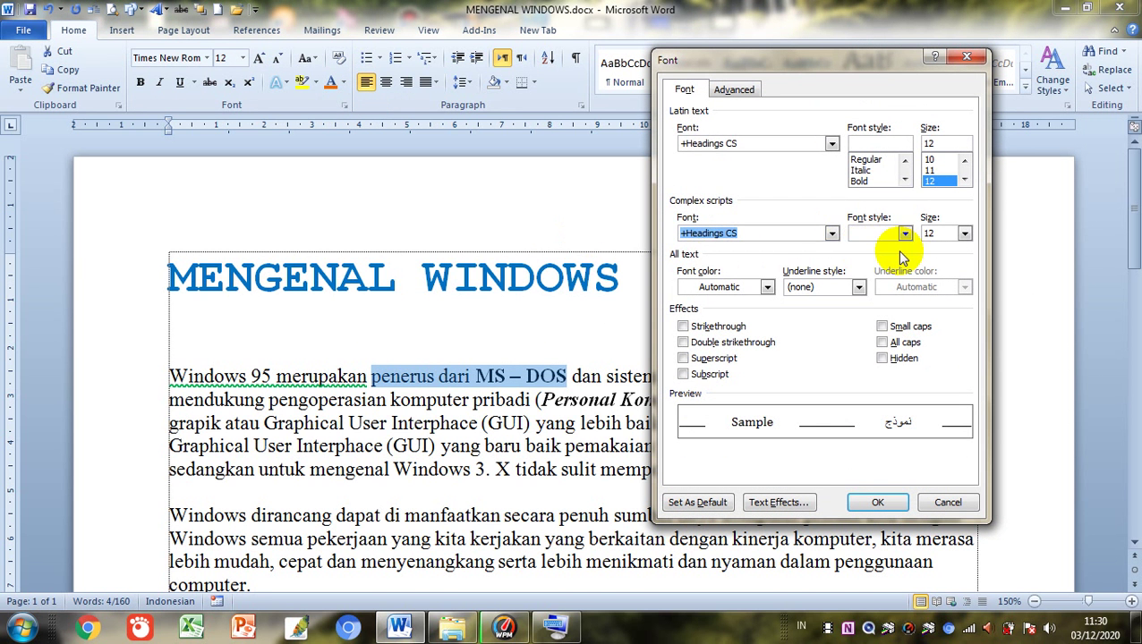
pyautogui.click(697, 331)
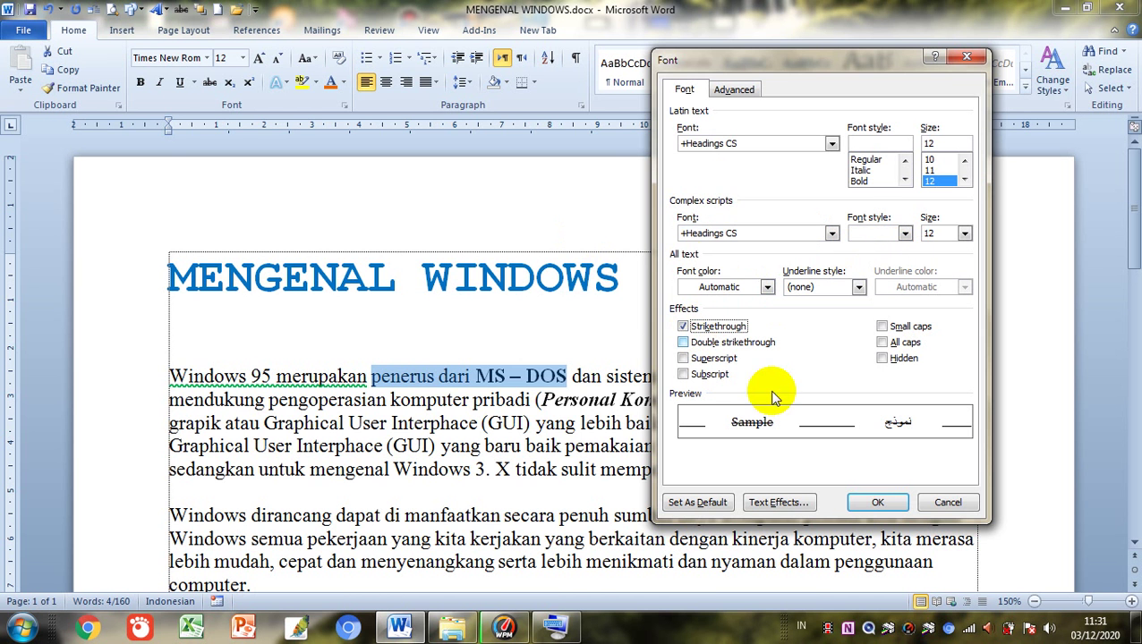
pyautogui.click(884, 501)
pyautogui.click(703, 450)
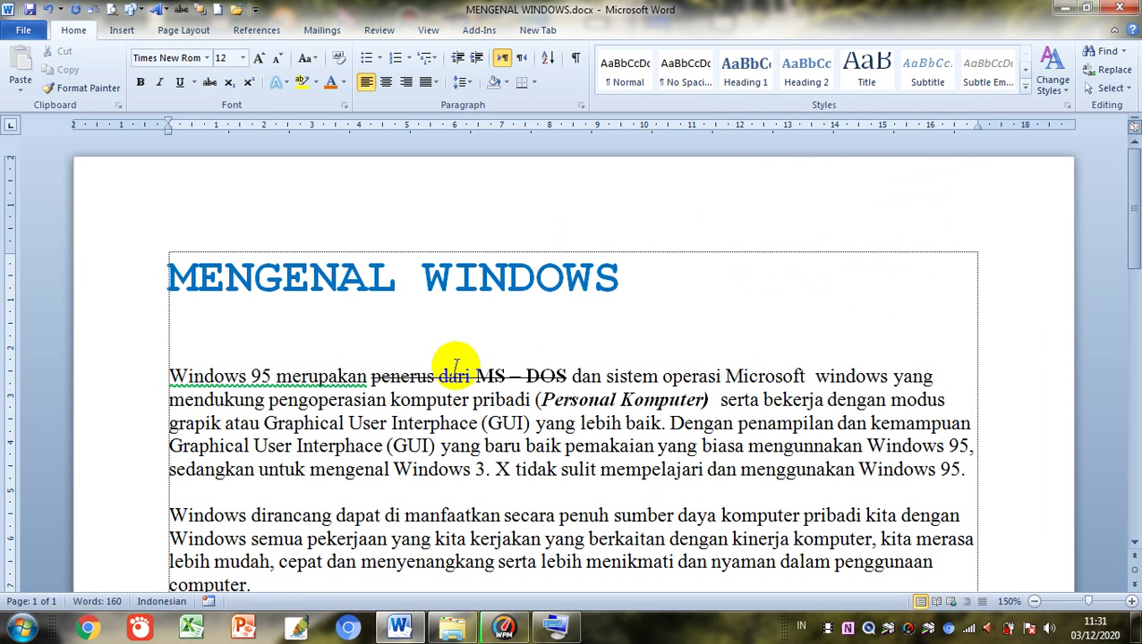
# Apply the double strikethrough effect to "dan sistem operasi Microsoft windows yang" in the first paragraph
pyautogui.click(577, 375)
pyautogui.moveTo(573, 376); pyautogui.dragTo(932, 375)
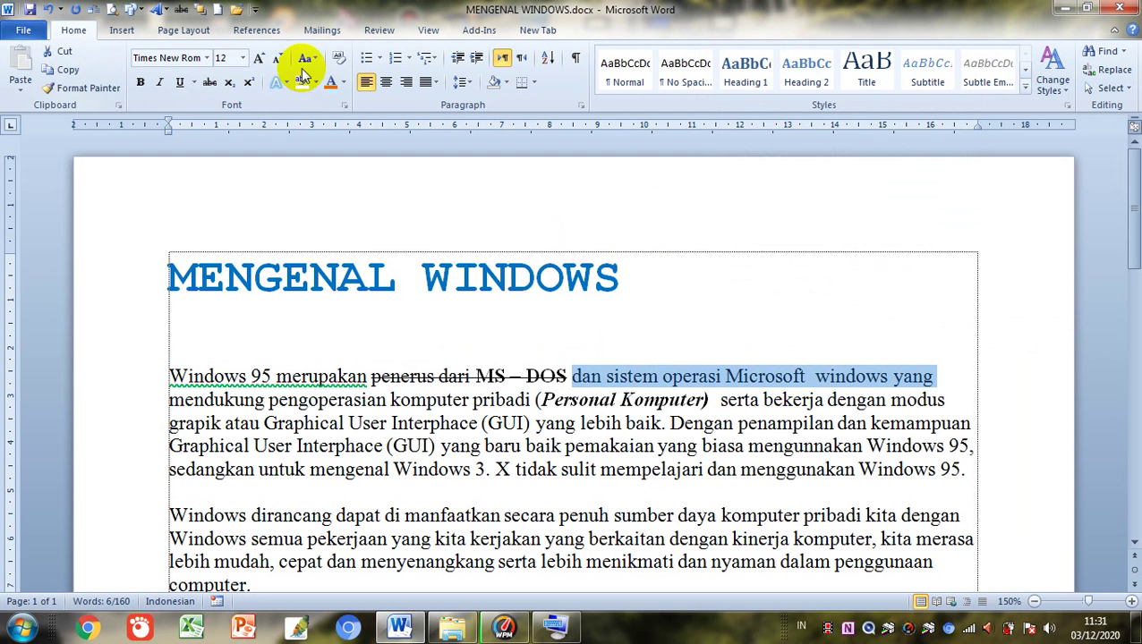
pyautogui.click(344, 107)
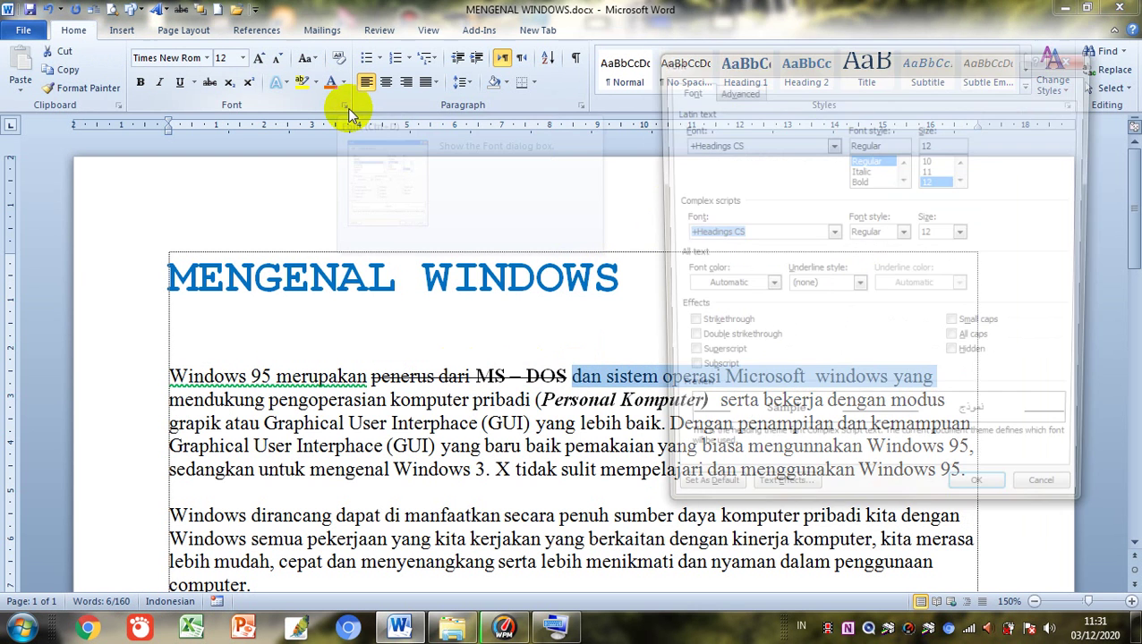
pyautogui.click(700, 342)
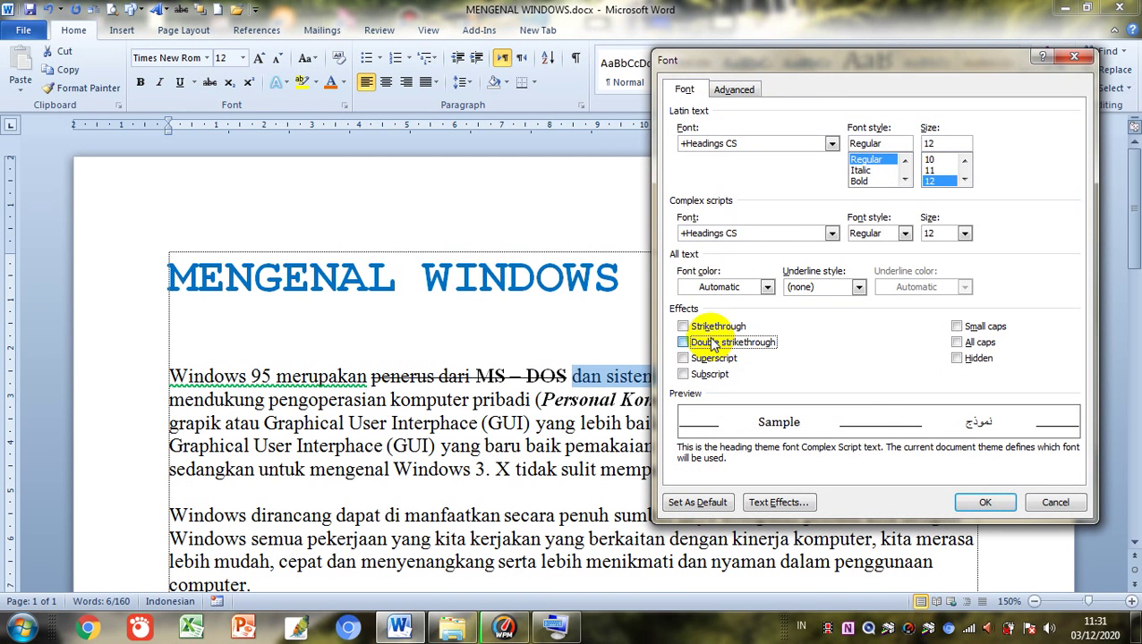
pyautogui.click(987, 502)
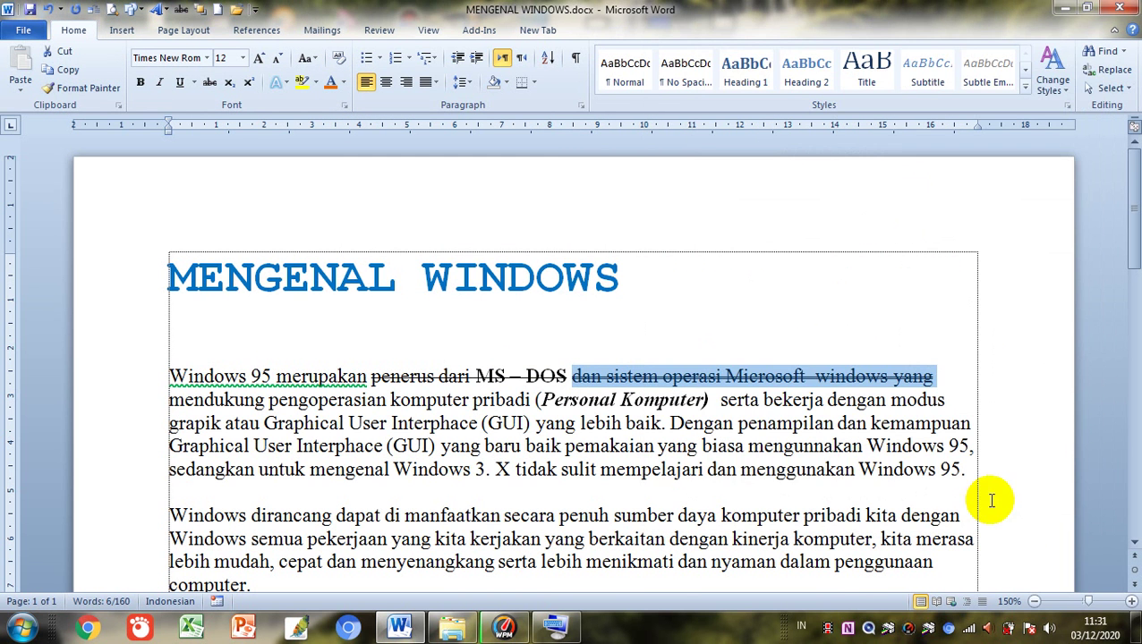
pyautogui.click(766, 403)
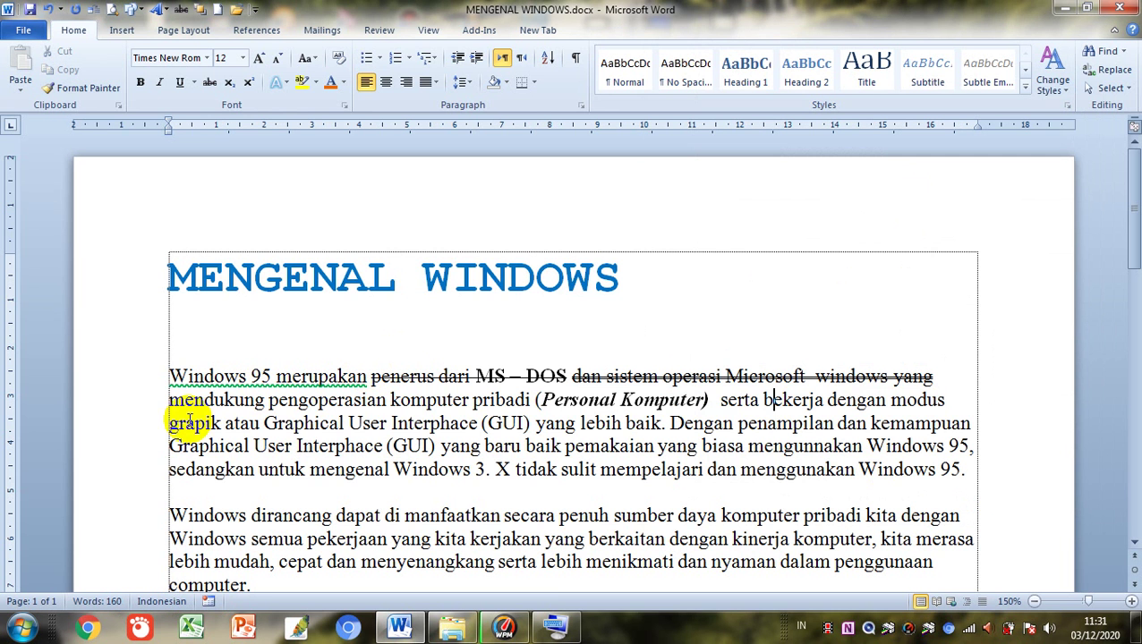
# Format "grapik atau Graphical User Interphace" in the first paragraph as superscript
pyautogui.moveTo(166, 422); pyautogui.dragTo(433, 431)
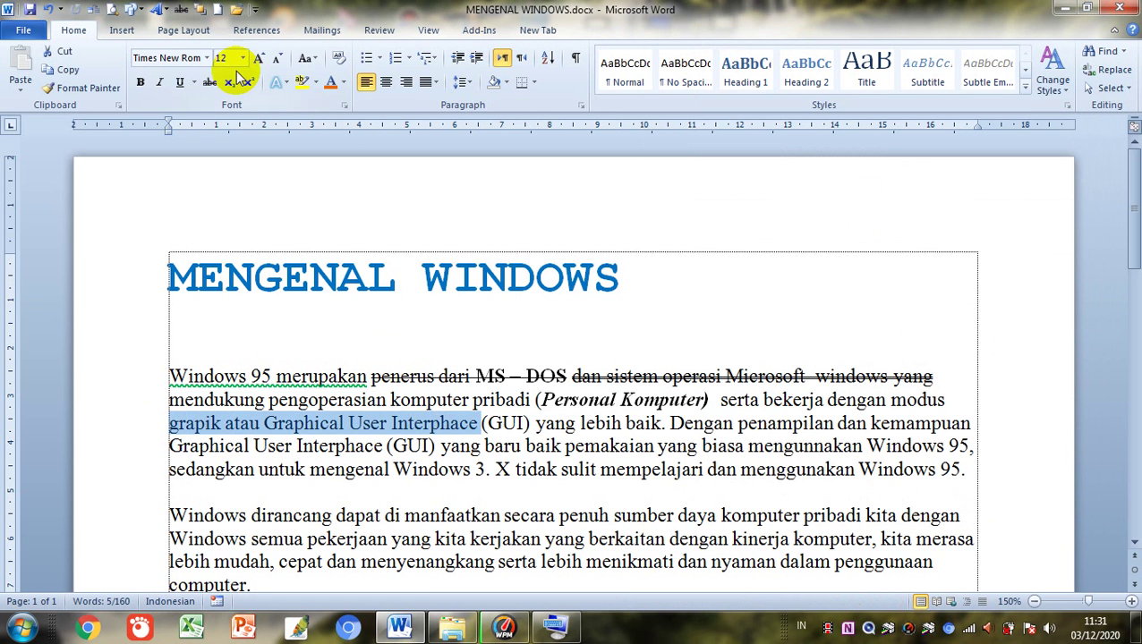
pyautogui.click(343, 106)
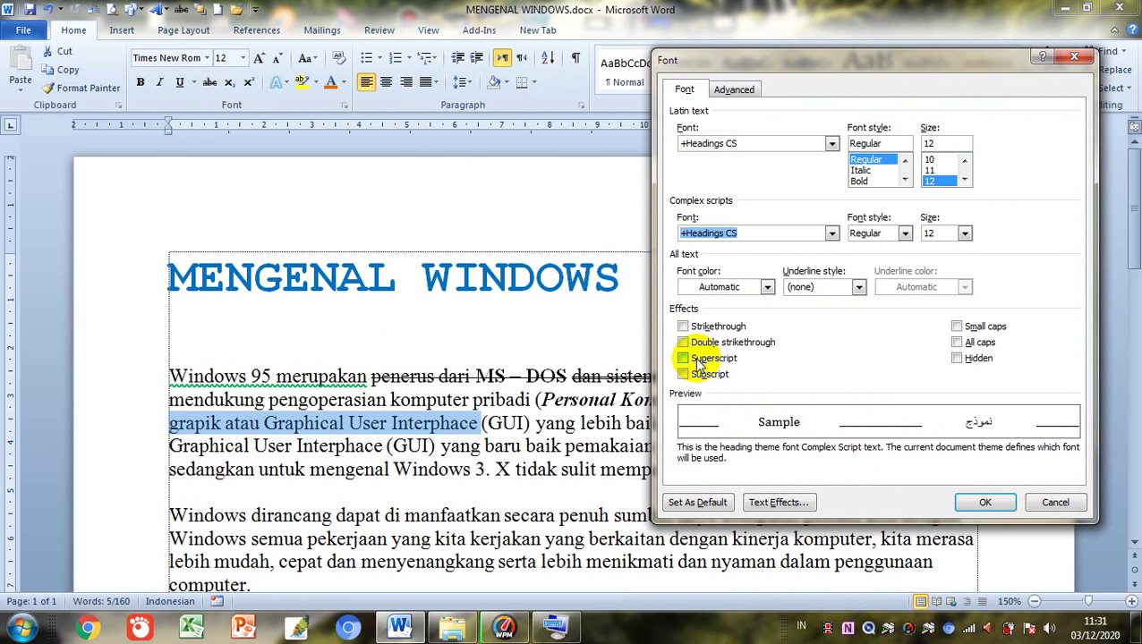
pyautogui.click(697, 359)
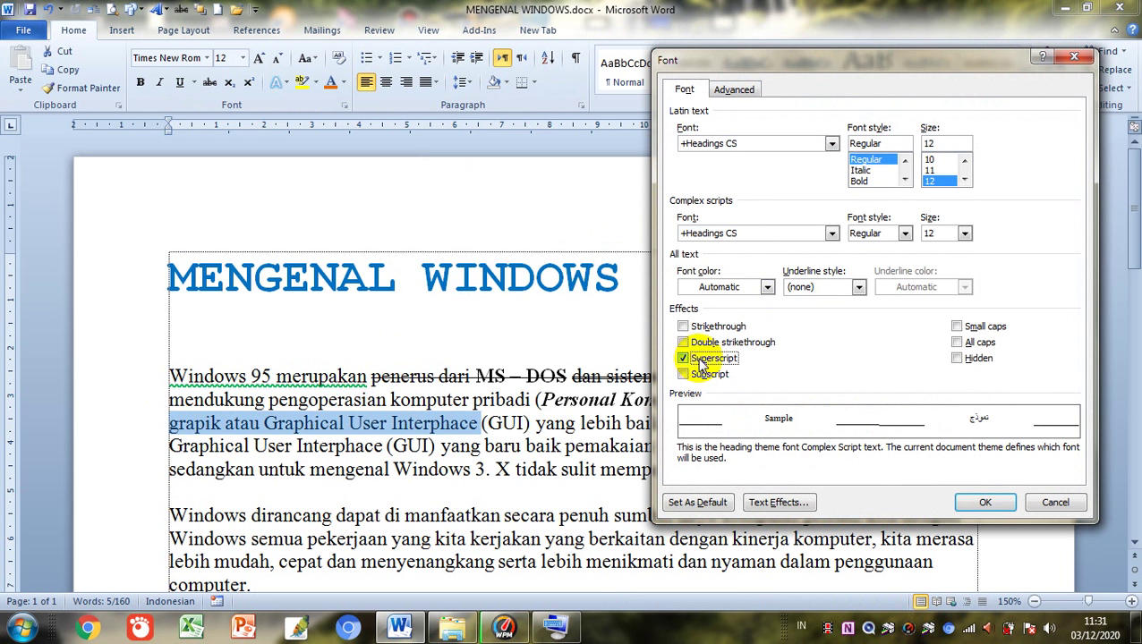
pyautogui.click(986, 503)
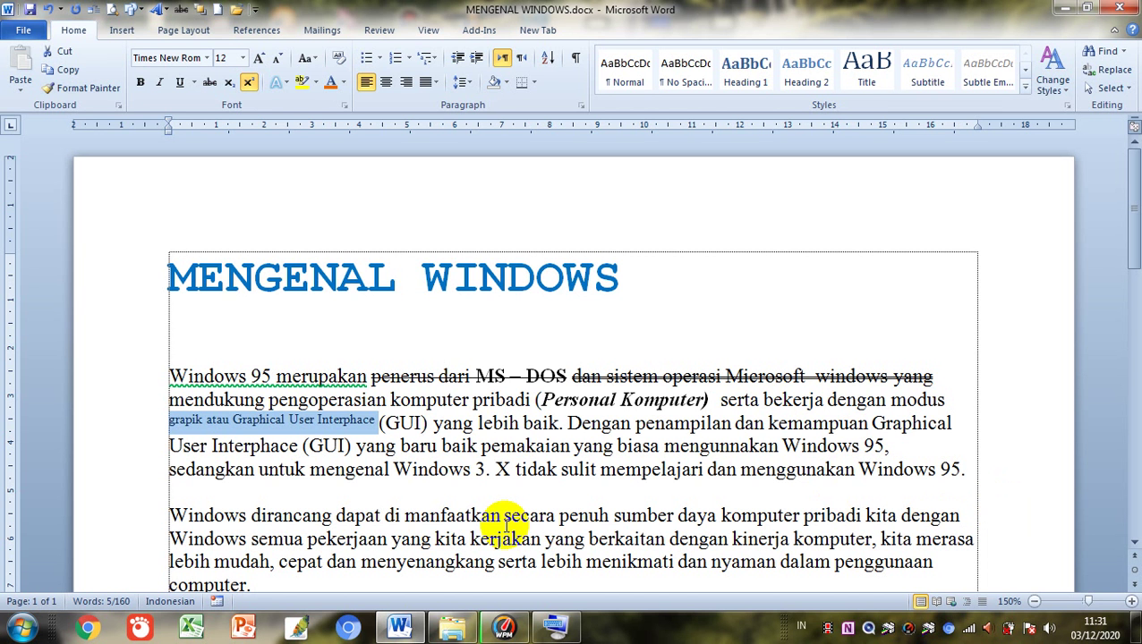
# Left-align the empty line above the first paragraph without an indent and insert another blank line there
pyautogui.click(196, 339)
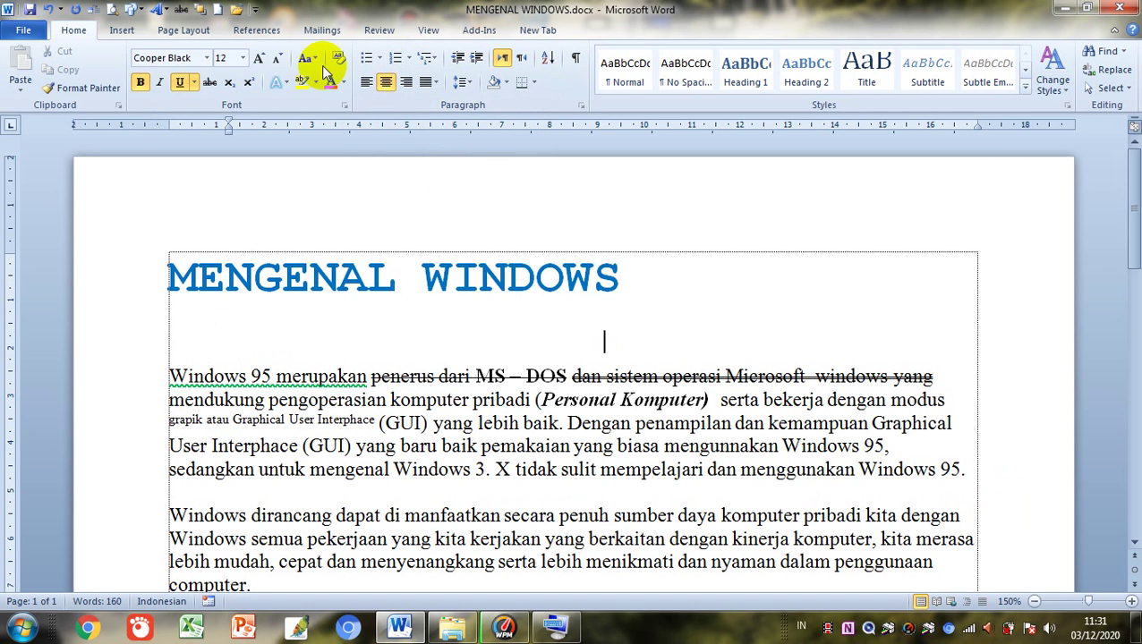
pyautogui.click(366, 81)
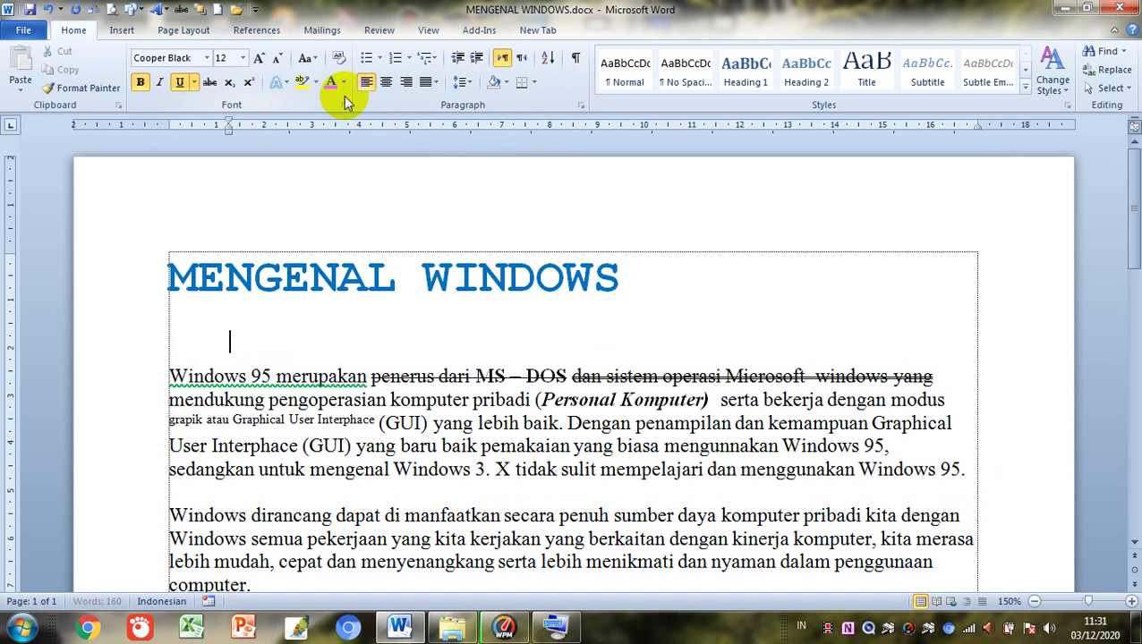
pyautogui.press('BackSpace')
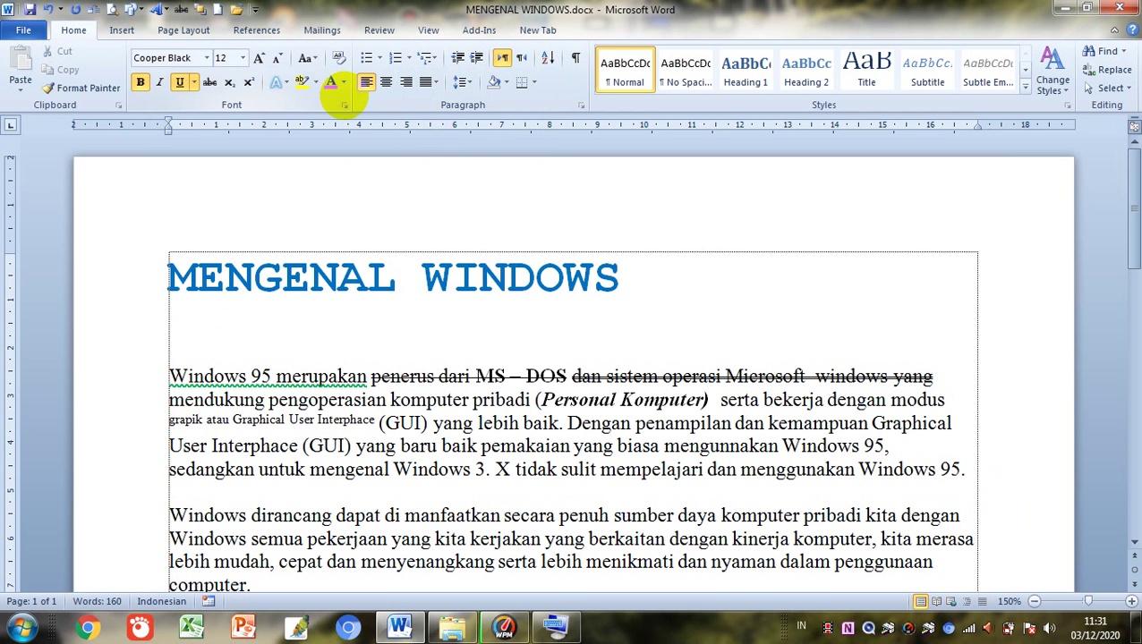
pyautogui.write('M')
pyautogui.press('BackSpace')
pyautogui.hotkey('shift', 'Left')
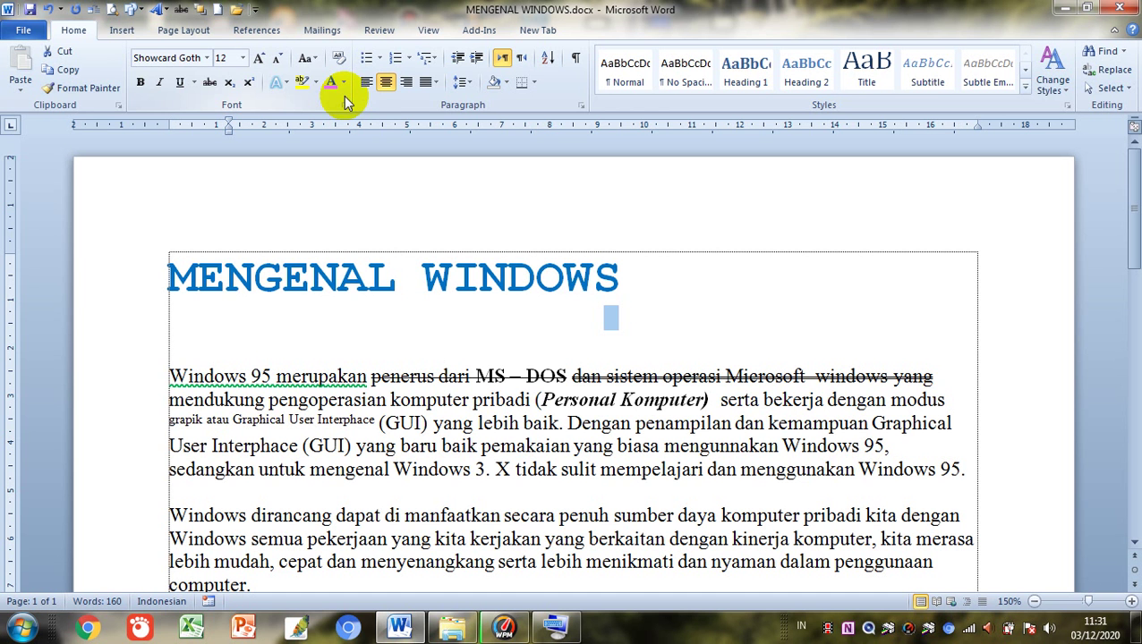
pyautogui.hotkey('ctrl', 'b')
pyautogui.hotkey('ctrl', 'b')
pyautogui.press('Return')
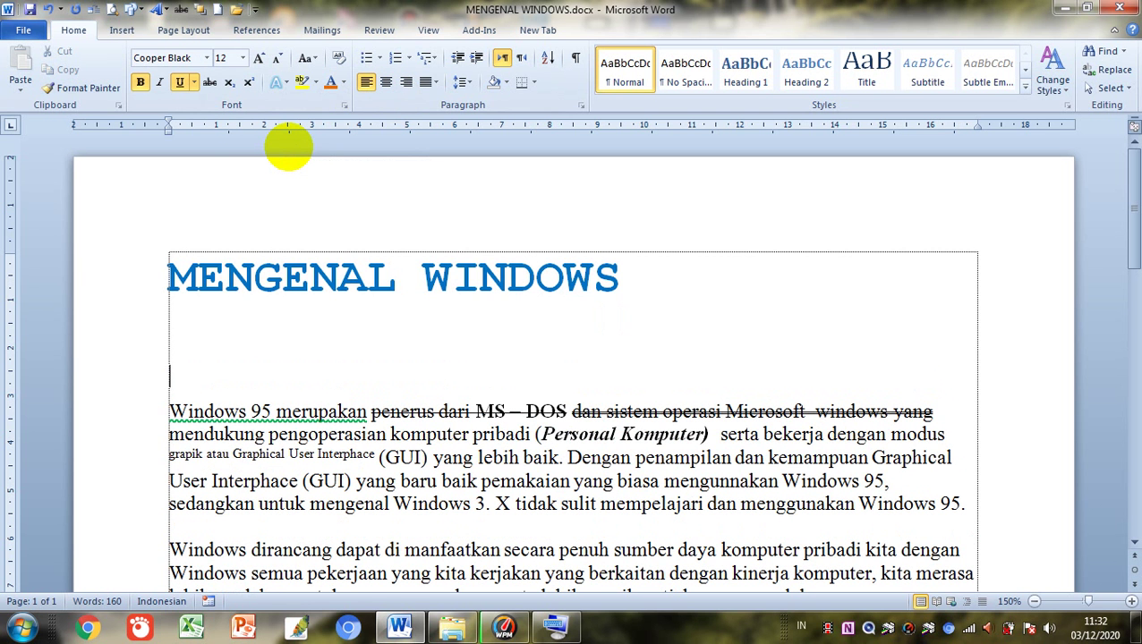
# Enter the letter M on the blank line above the first paragraph and remove its bold and underline formatting
pyautogui.write('M')
pyautogui.hotkey('shift', 'Home')
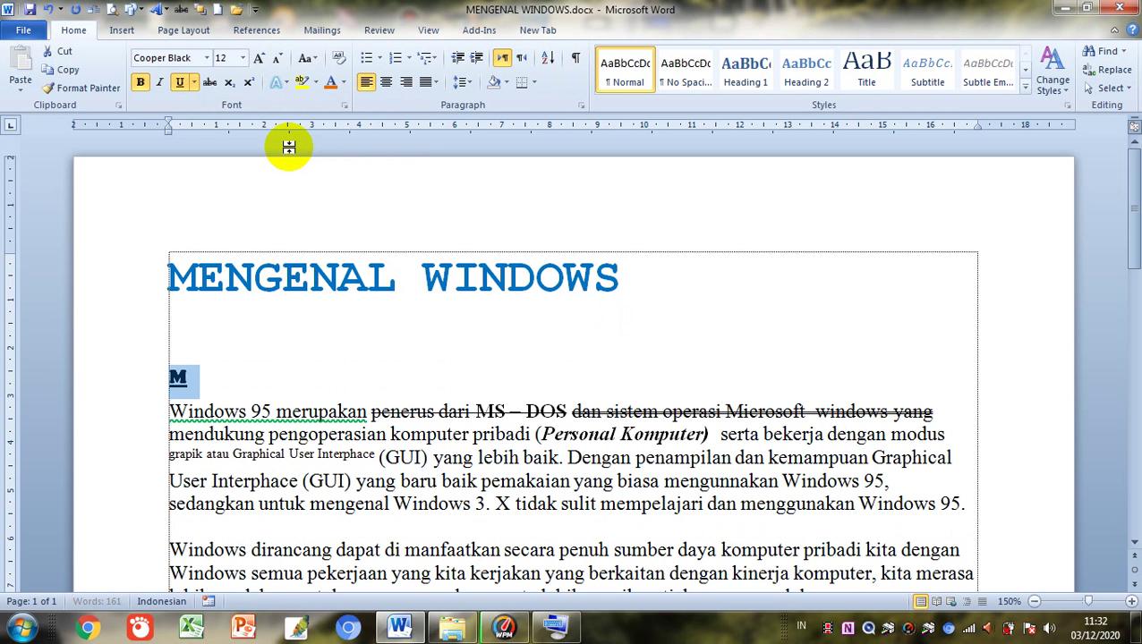
pyautogui.hotkey('ctrl', 'b')
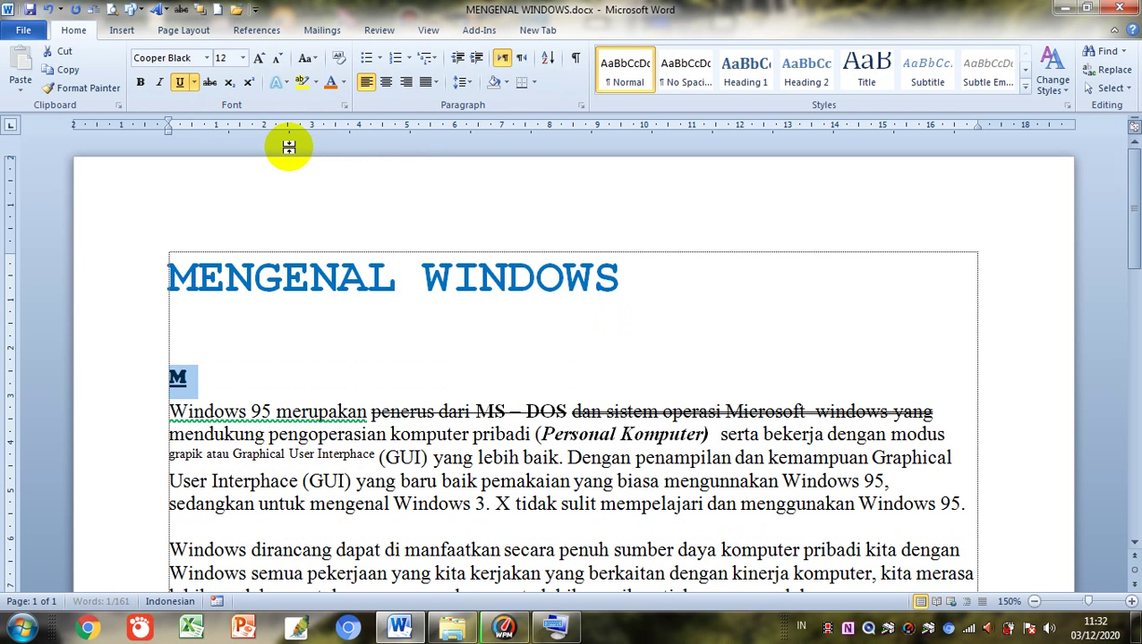
pyautogui.hotkey('ctrl', 'u')
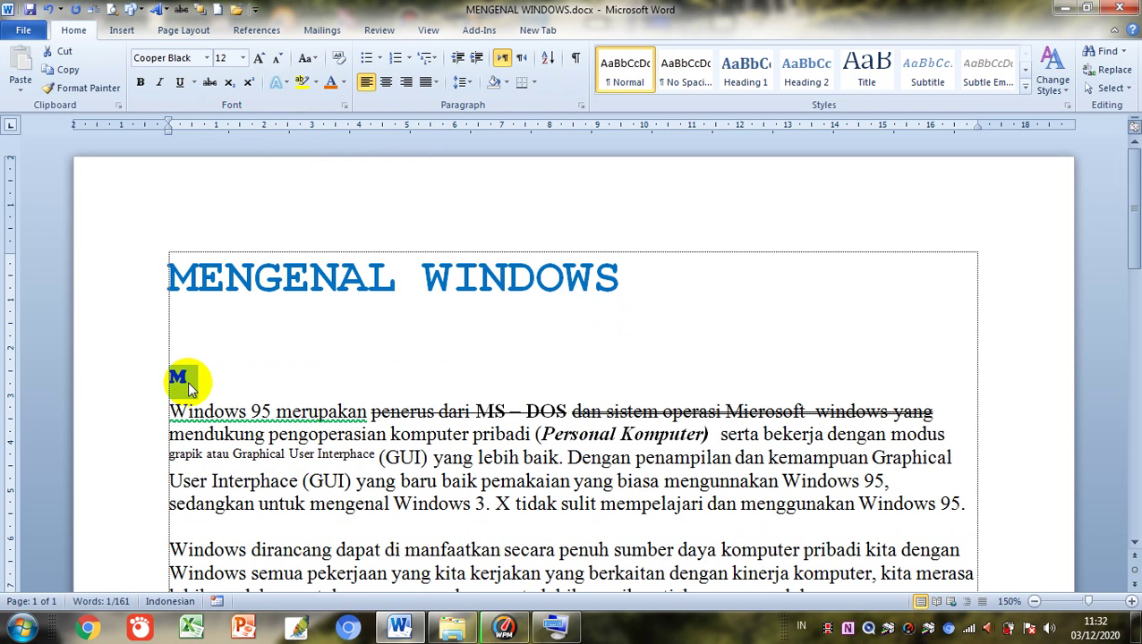
# Extend the sample line after the letter M so that it reads "M2 O2"
pyautogui.click(184, 380)
pyautogui.write('2 ')
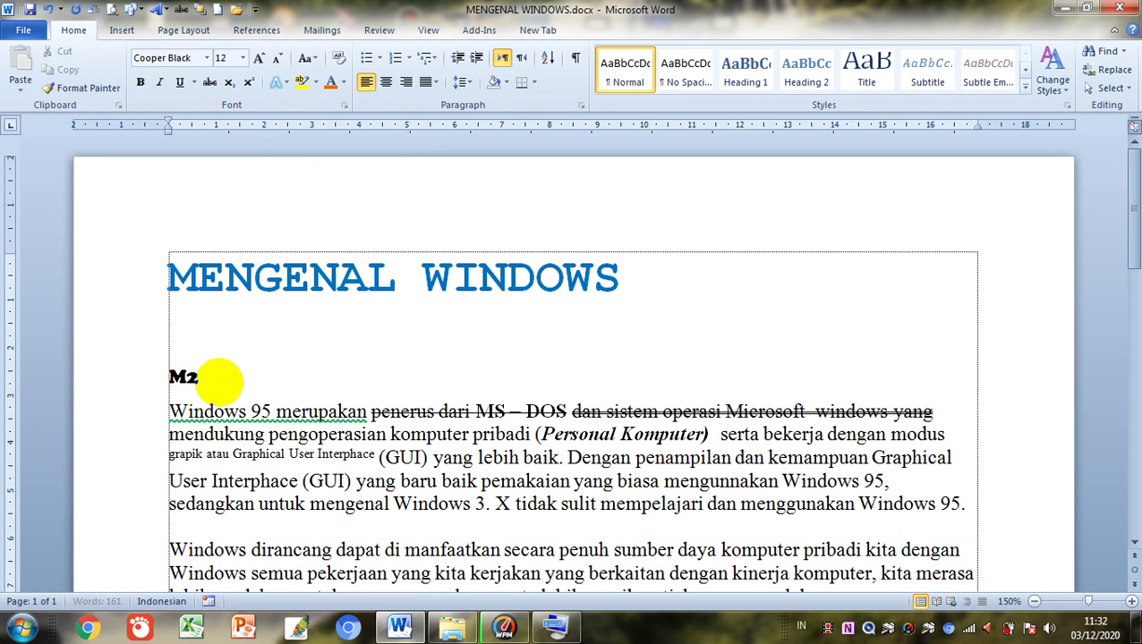
pyautogui.write('O2')
# Format the 2 after the letter M in the sample line as superscript
pyautogui.click(197, 376)
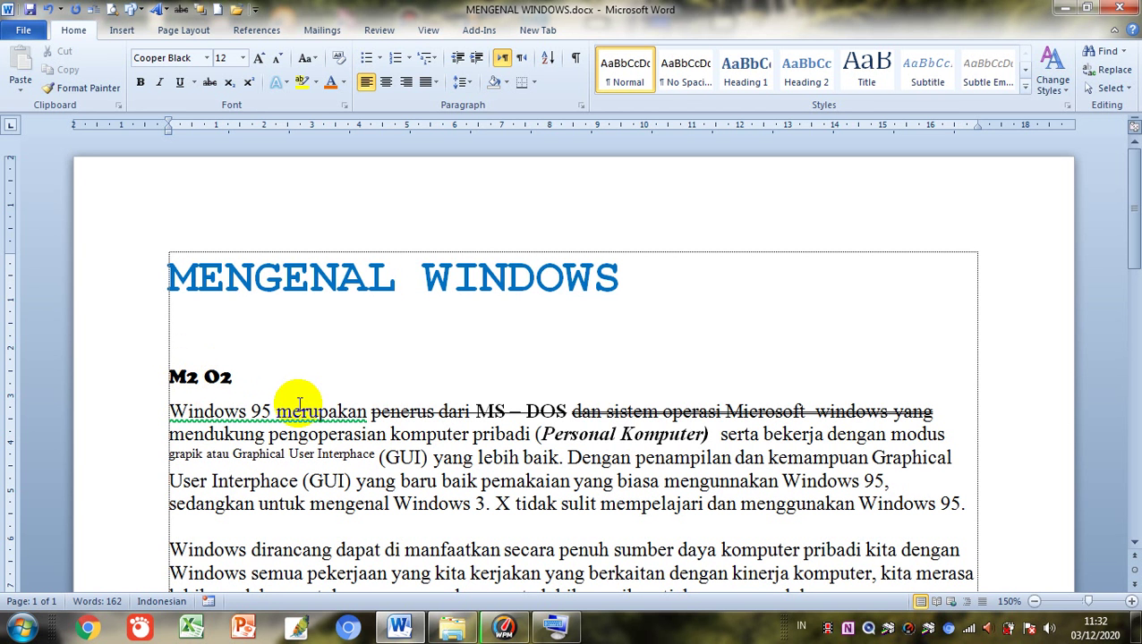
pyautogui.doubleClick(181, 376)
pyautogui.click(191, 376)
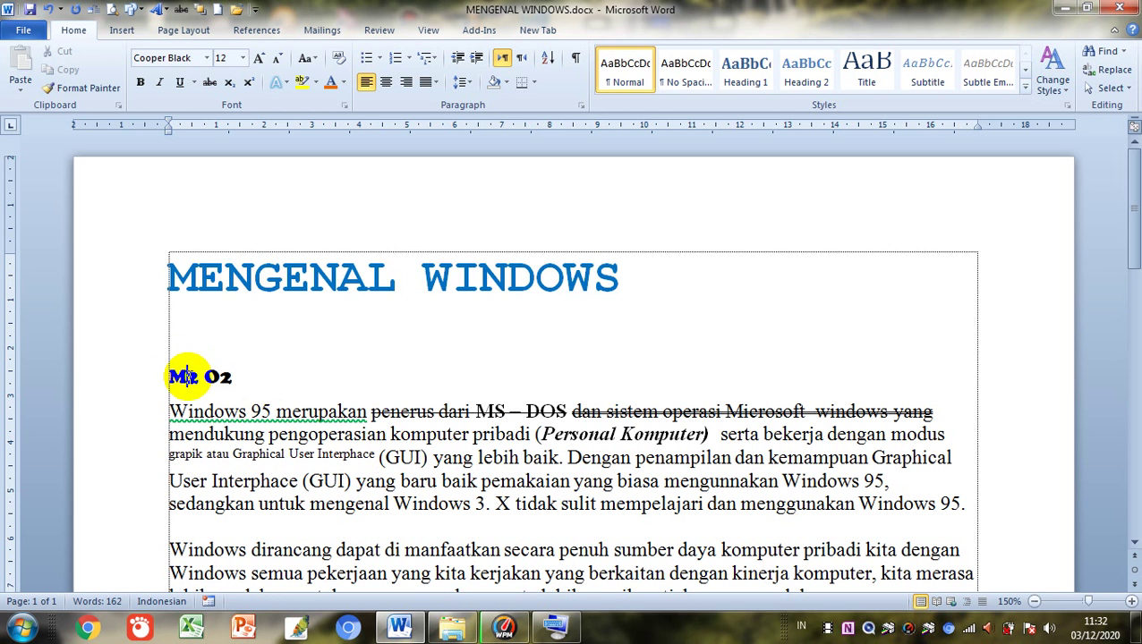
pyautogui.hotkey('shift', 'Left')
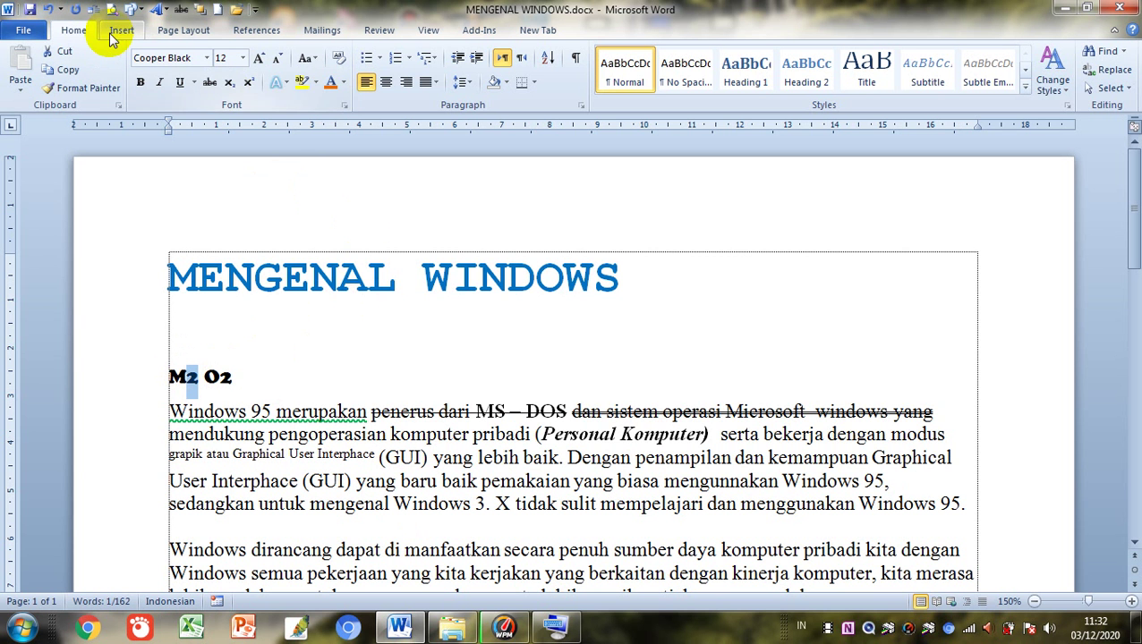
pyautogui.click(345, 105)
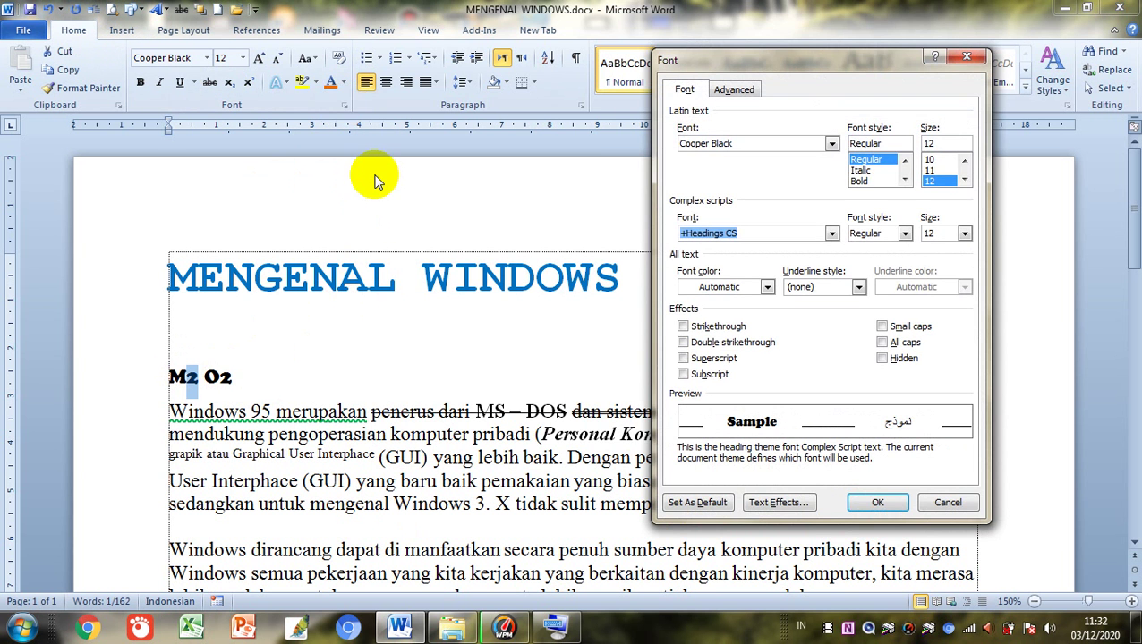
pyautogui.click(734, 357)
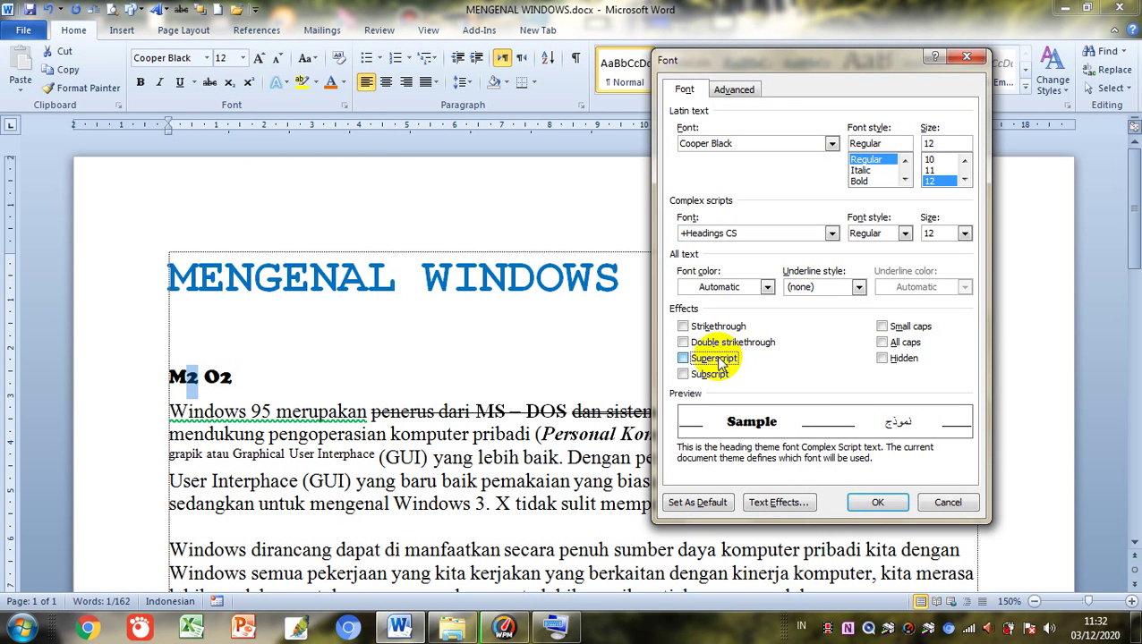
pyautogui.click(882, 503)
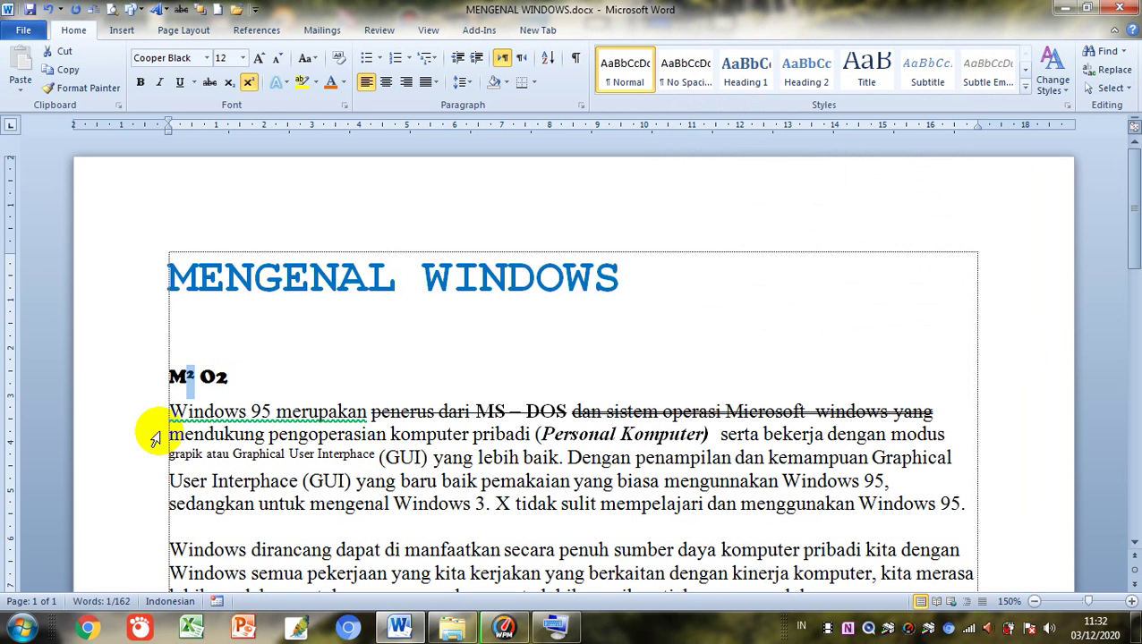
# Format the 2 after the letter O in the sample line as subscript
pyautogui.click(192, 376)
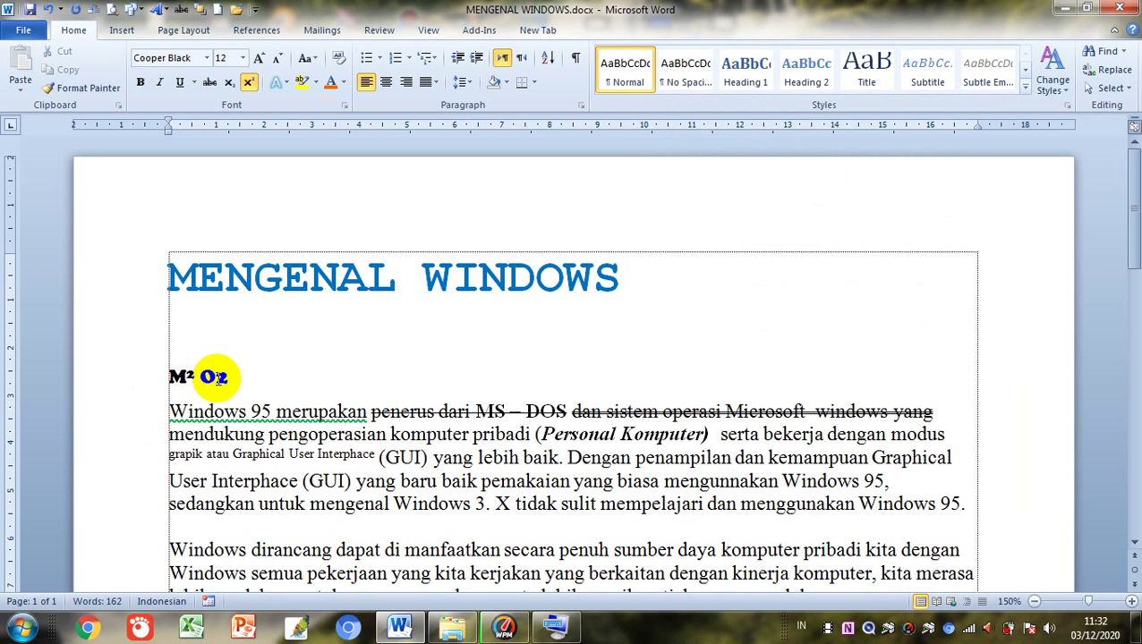
pyautogui.click(215, 377)
pyautogui.moveTo(215, 376); pyautogui.dragTo(227, 377)
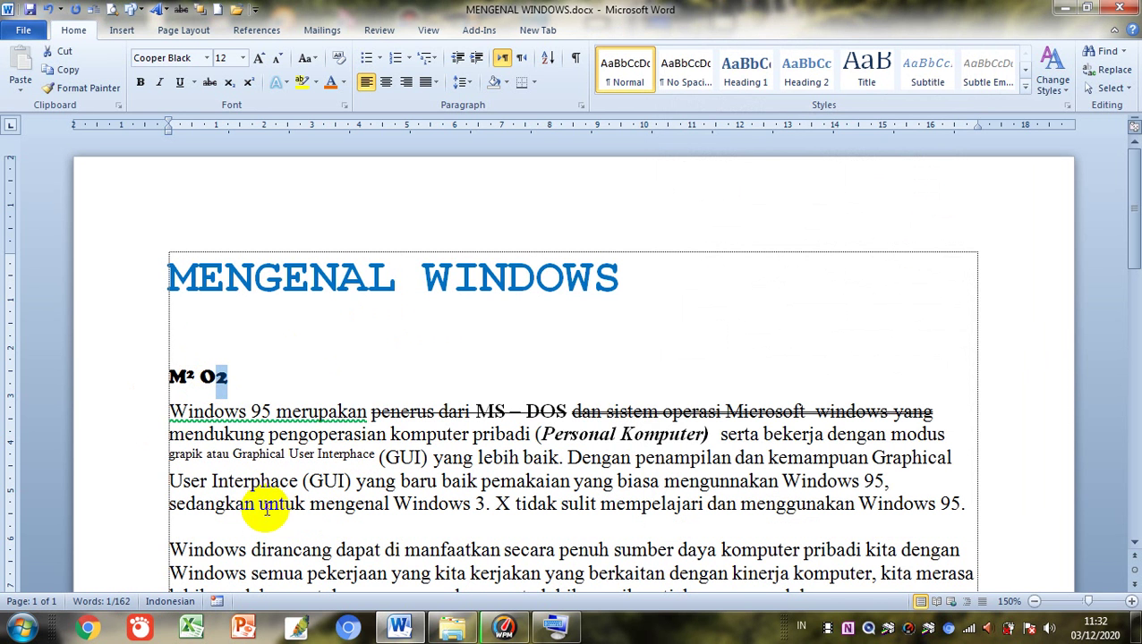
pyautogui.click(226, 377)
pyautogui.moveTo(227, 377); pyautogui.dragTo(215, 377)
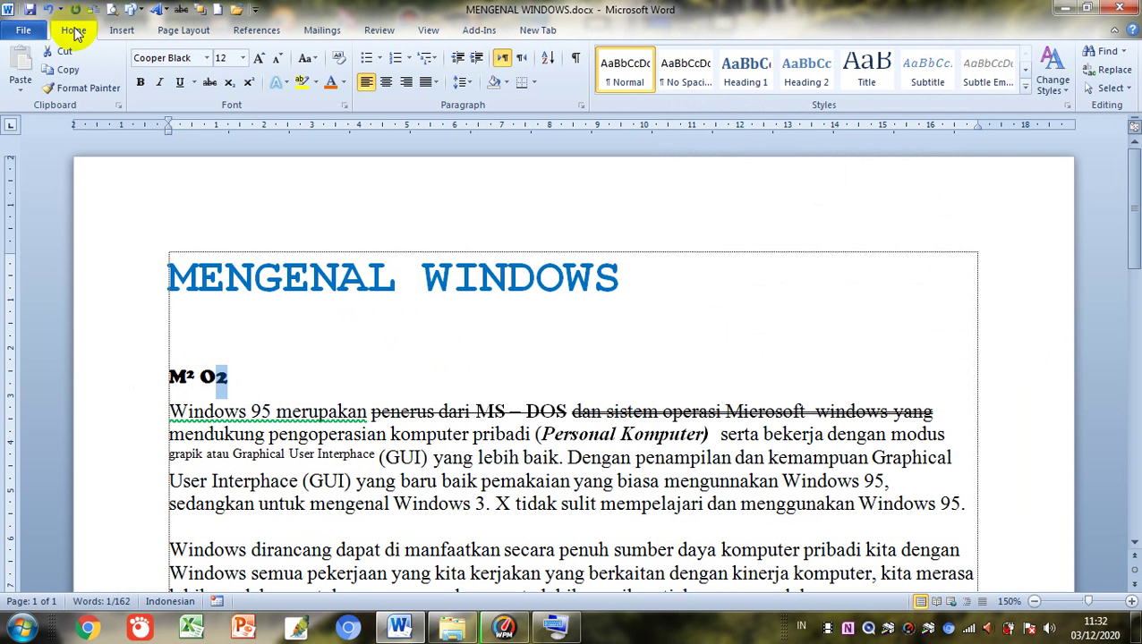
pyautogui.click(344, 105)
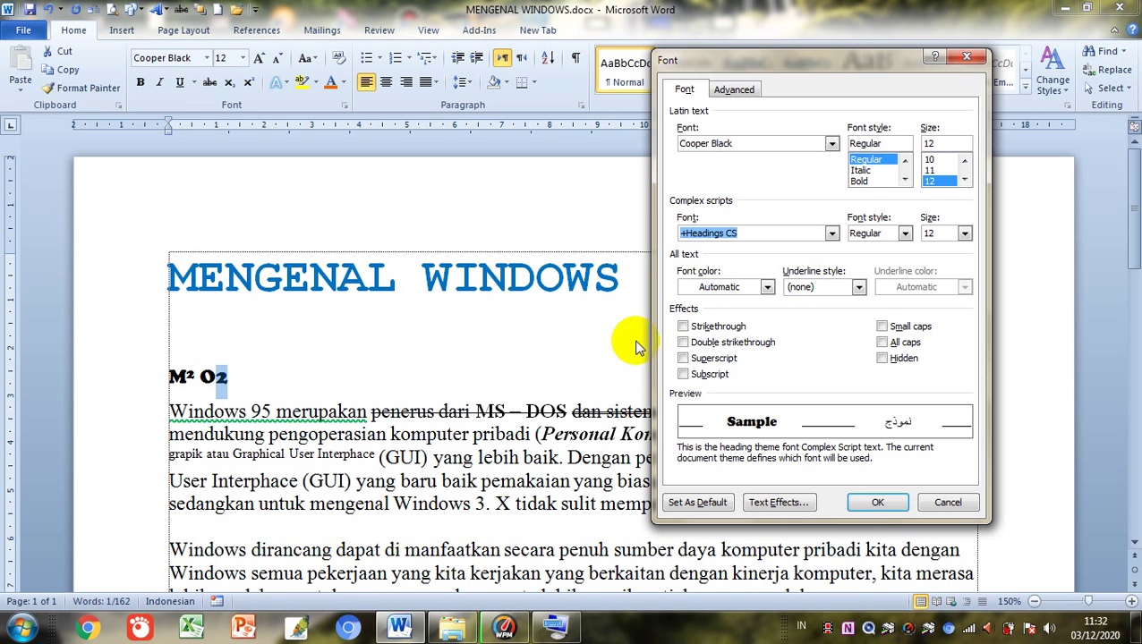
pyautogui.click(711, 376)
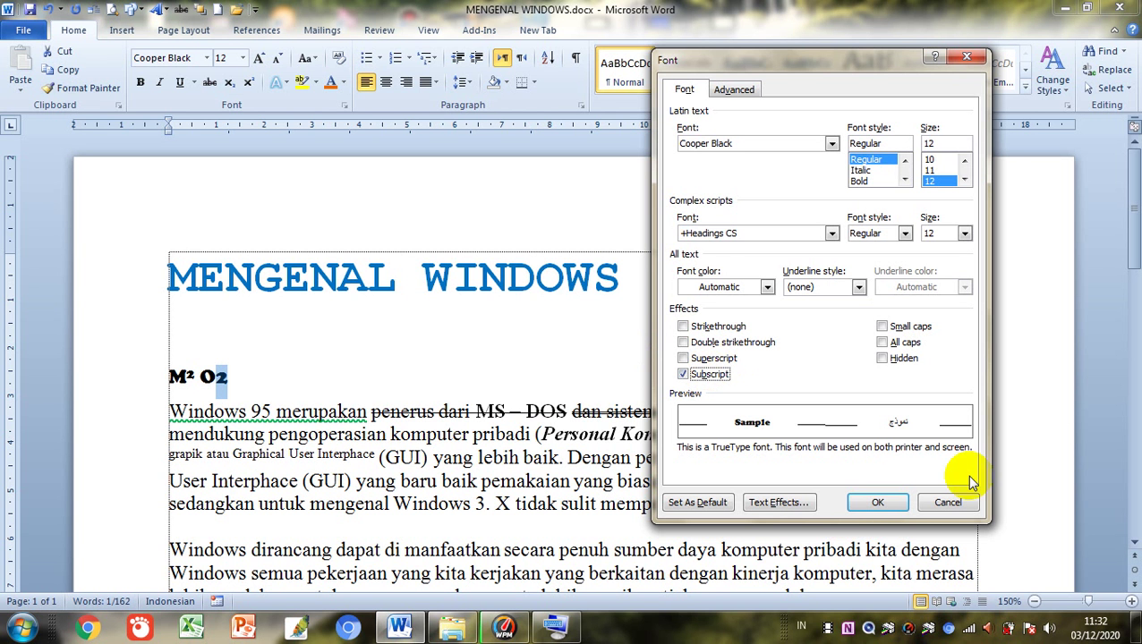
pyautogui.click(878, 502)
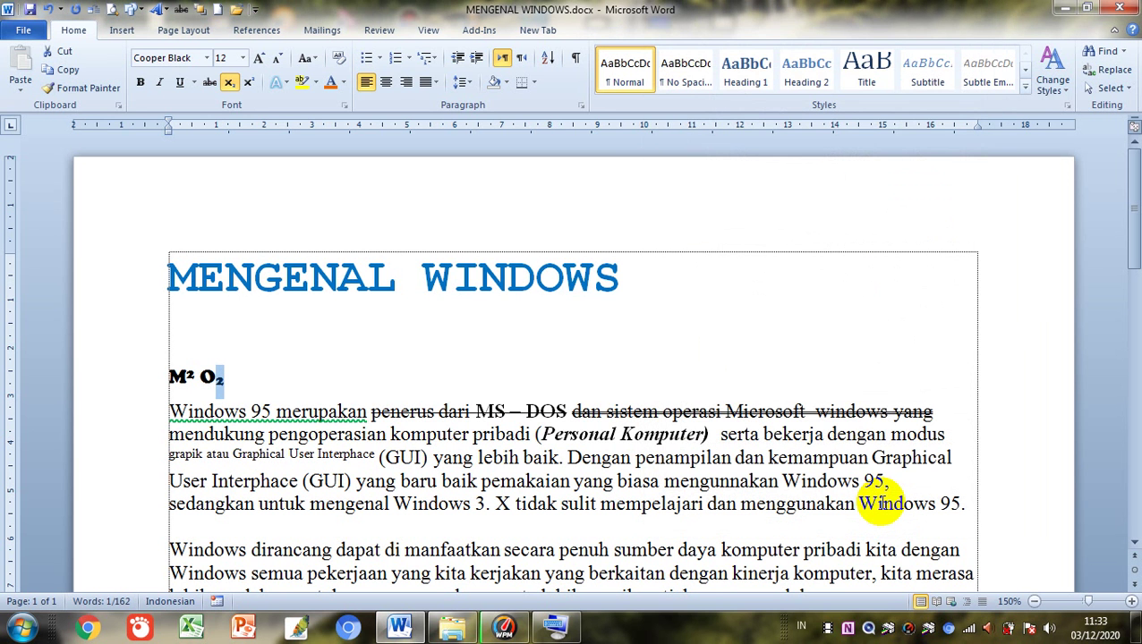
pyautogui.click(225, 376)
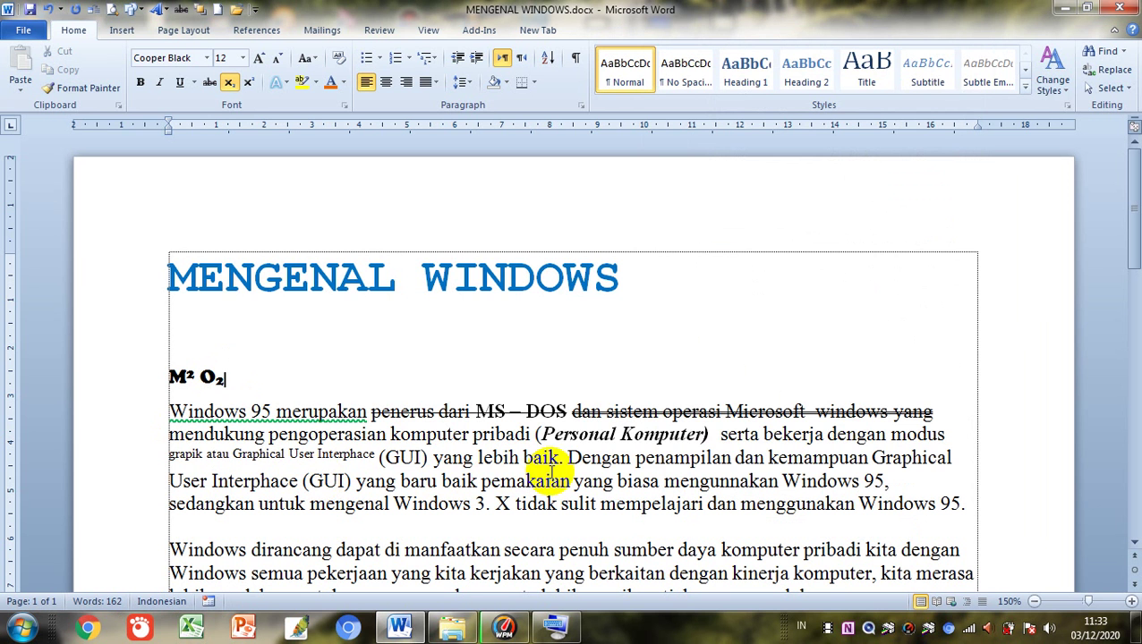
# Apply the small caps effect to "Dengan penampilan dan kemampuan Graphical" in the first paragraph
pyautogui.moveTo(568, 458); pyautogui.dragTo(910, 459)
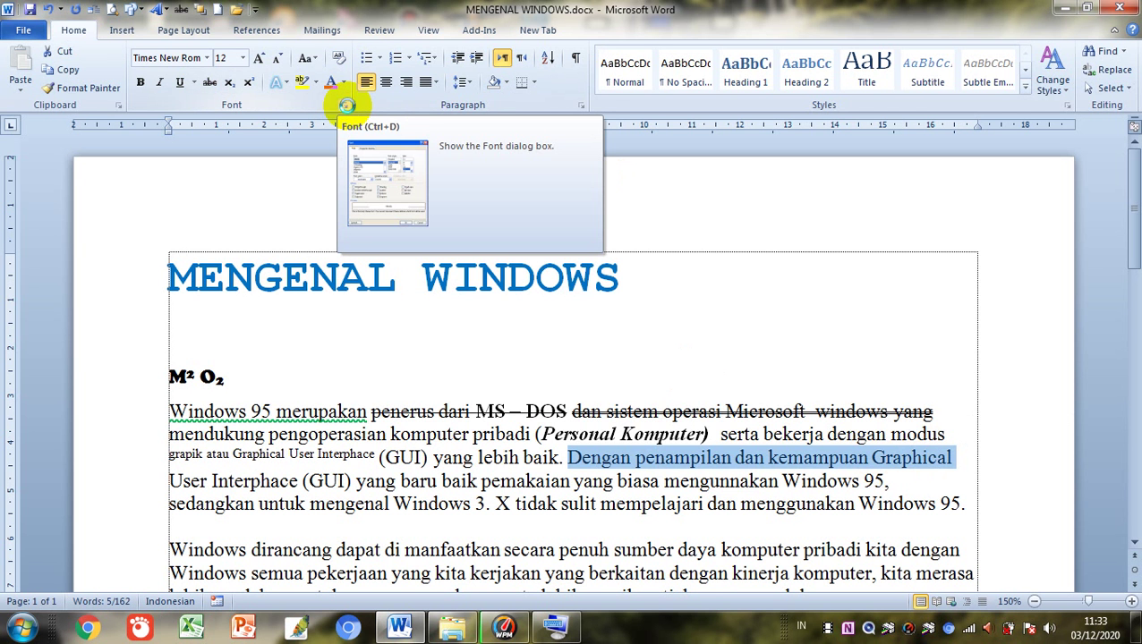
pyautogui.click(347, 108)
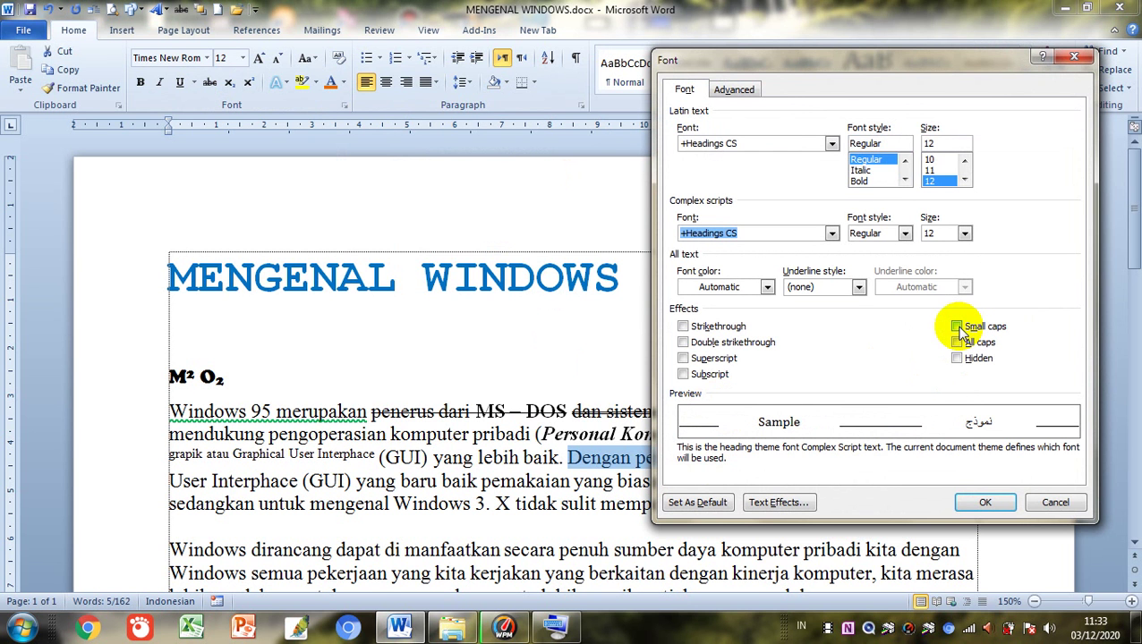
pyautogui.click(958, 327)
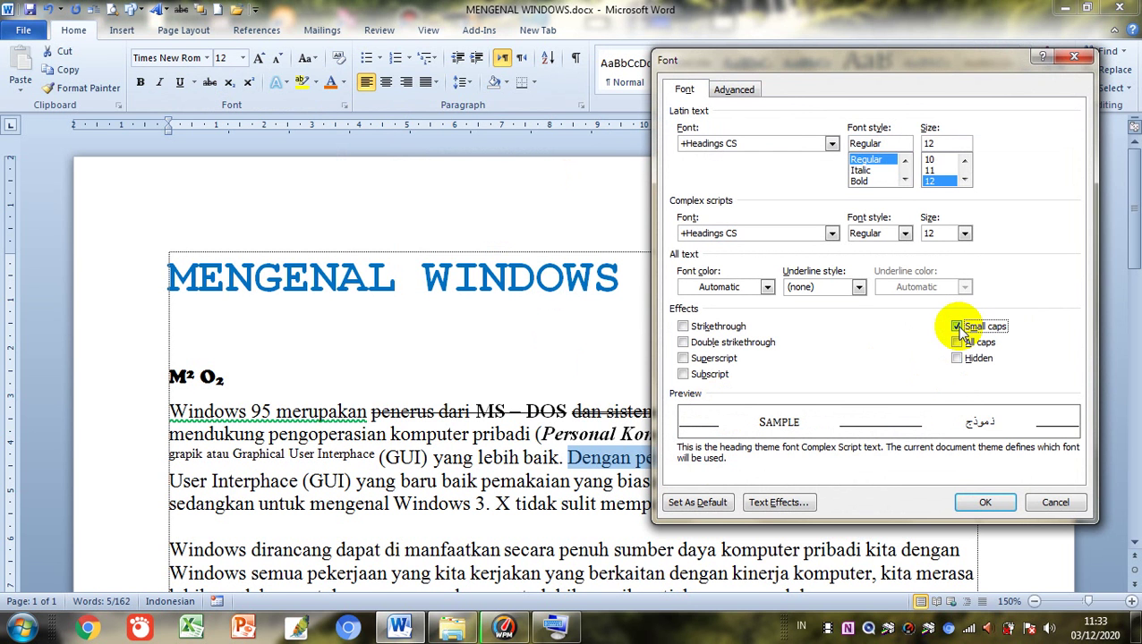
pyautogui.click(985, 503)
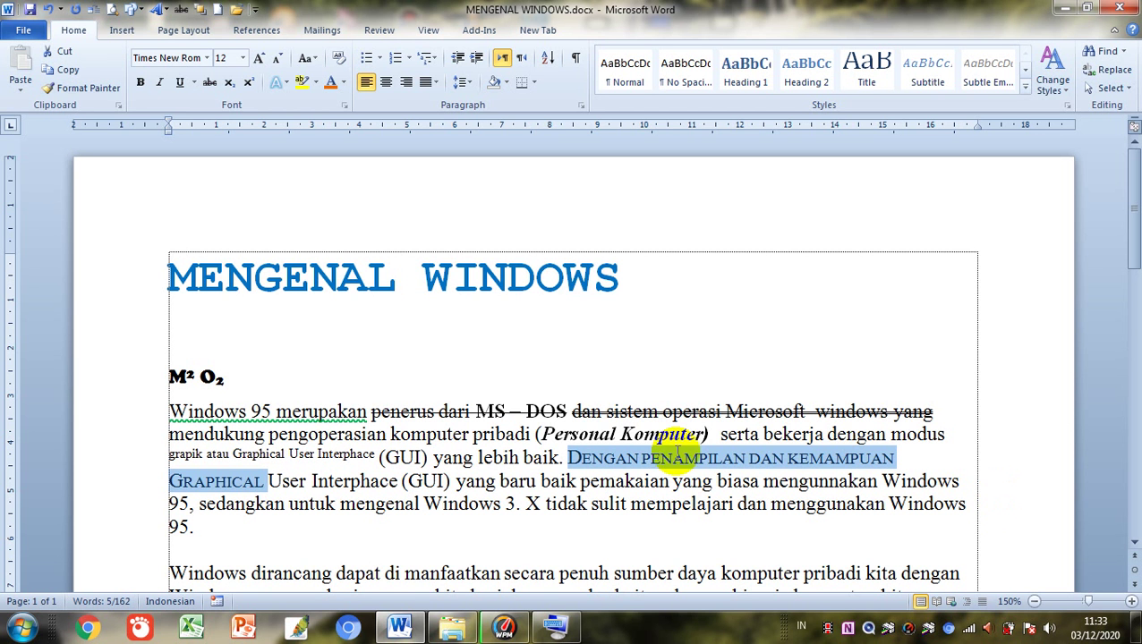
# Change "yang lebih baik" in the first paragraph to uppercase
pyautogui.doubleClick(533, 457)
pyautogui.moveTo(534, 457); pyautogui.dragTo(454, 457)
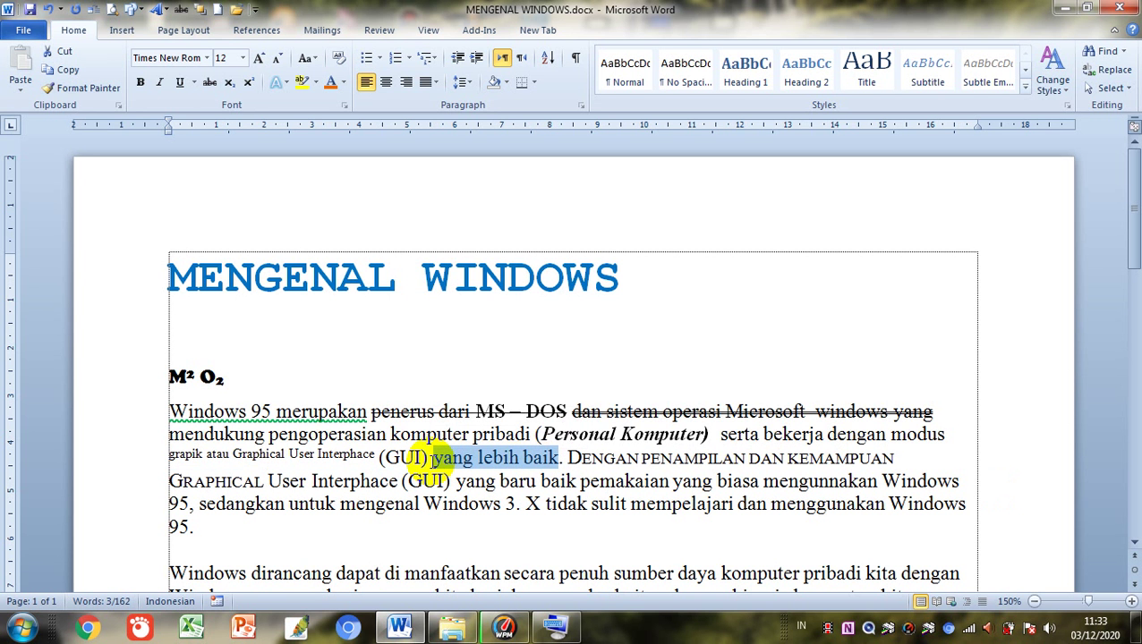
pyautogui.hotkey('shift', 'F3')
pyautogui.hotkey('shift', 'F3')
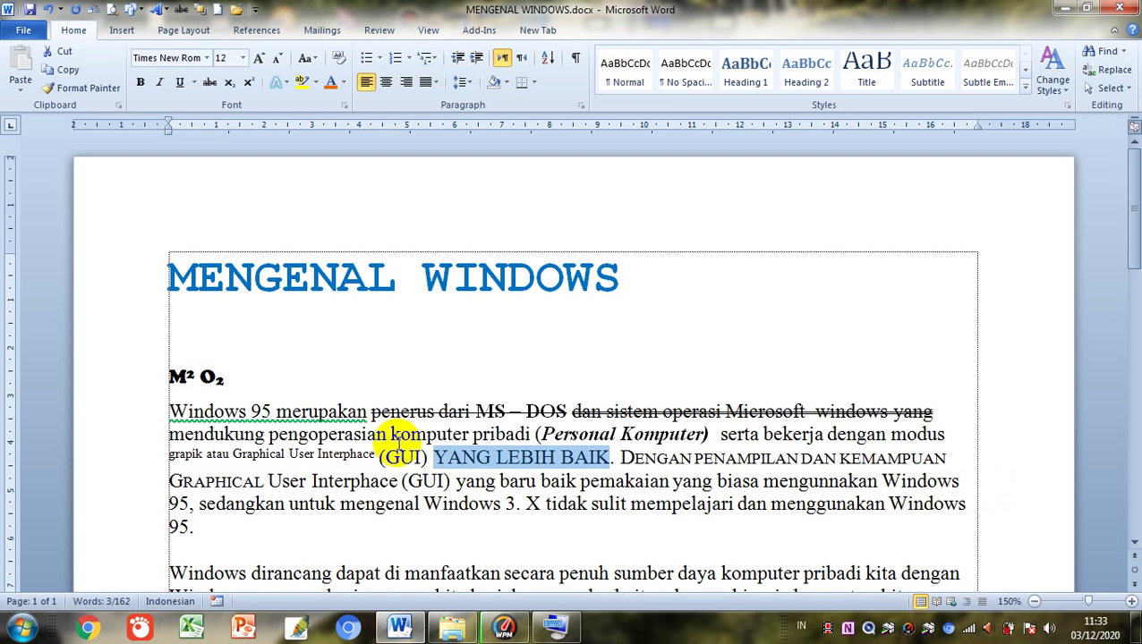
pyautogui.click(486, 462)
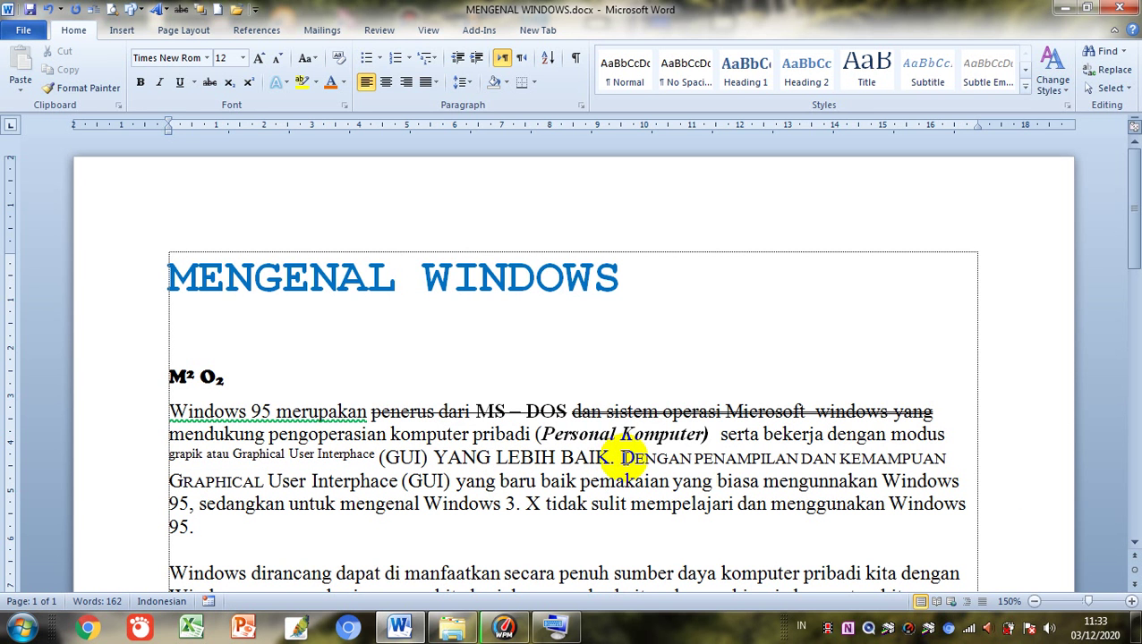
# Check the font effects applied to "Dengan penampilan dan kemampuan" in the first paragraph
pyautogui.moveTo(621, 459); pyautogui.dragTo(917, 467)
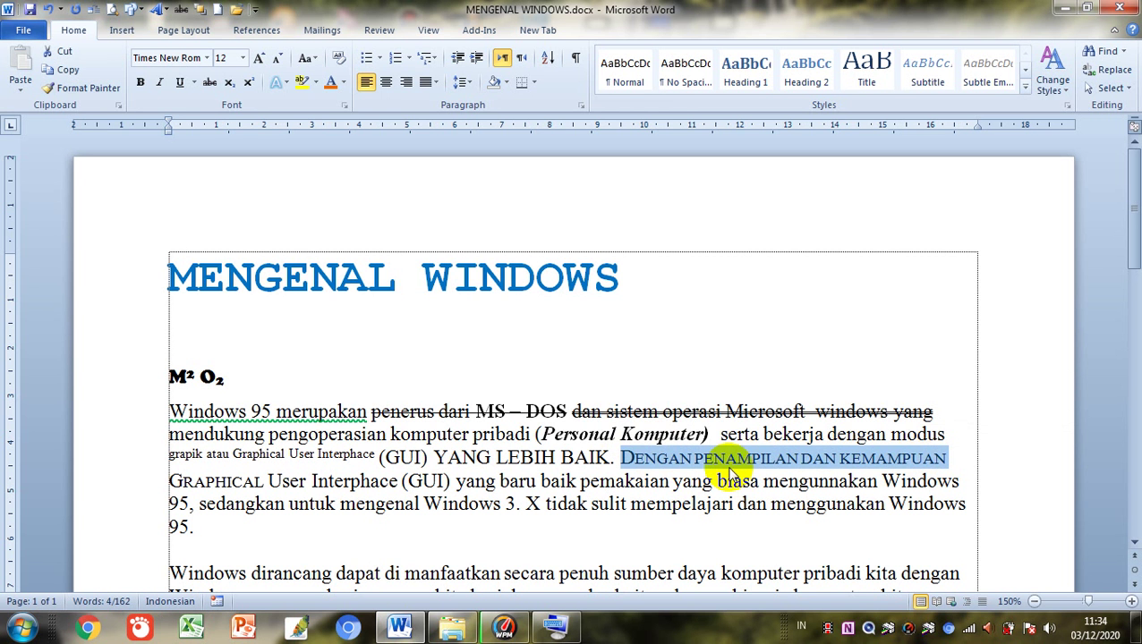
pyautogui.click(344, 105)
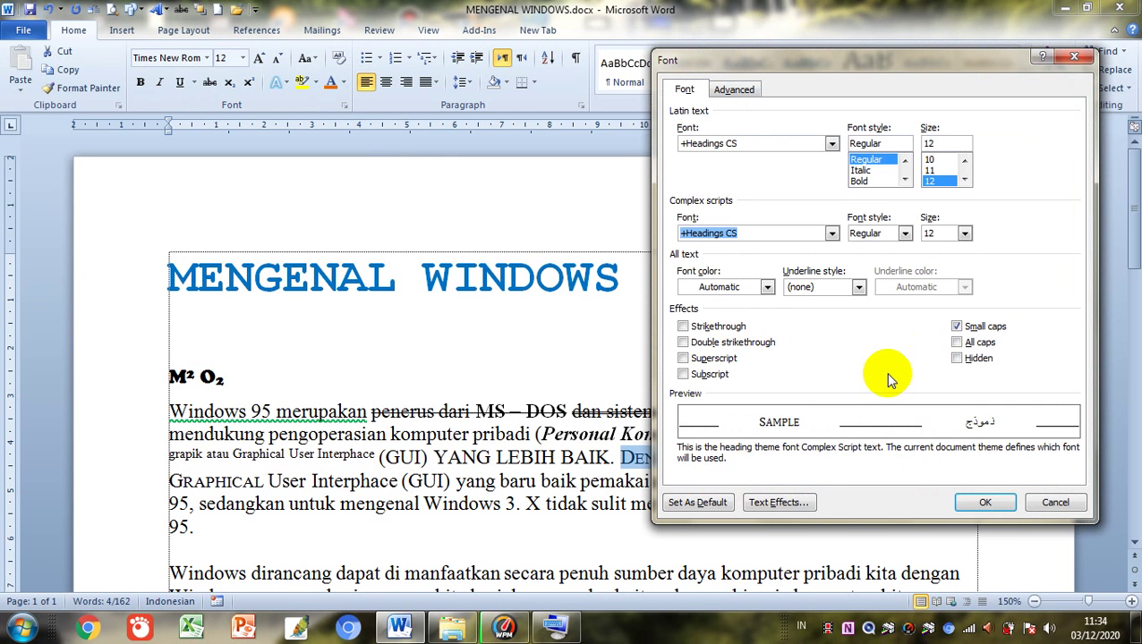
pyautogui.click(1057, 506)
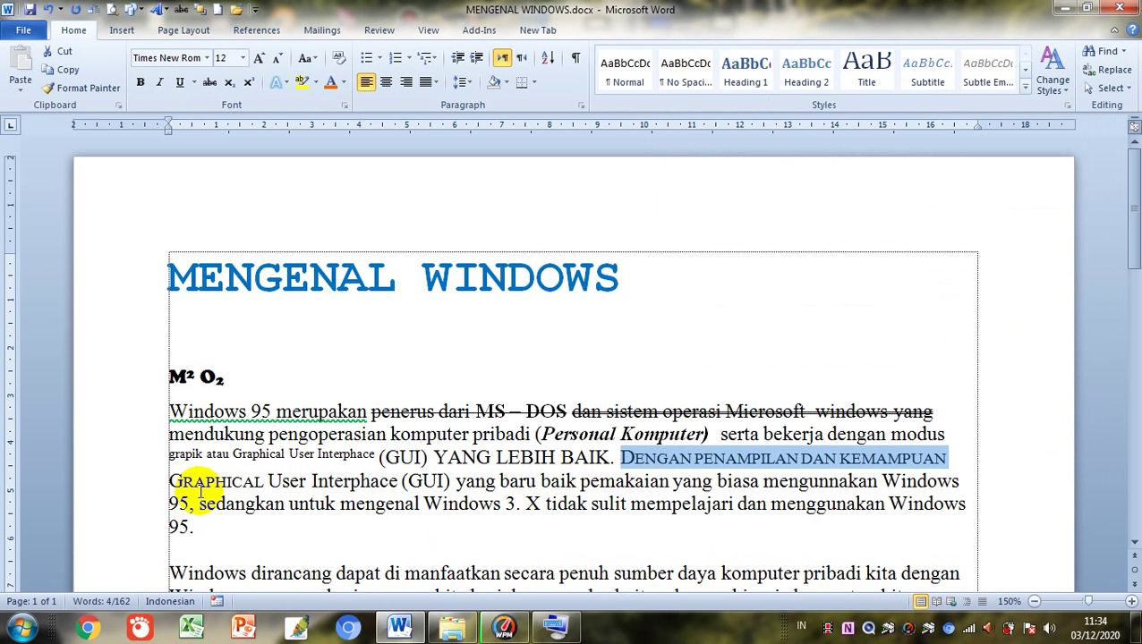
# Apply the All caps effect to "sedangkan untuk mengenal Windows 3. X" in the first paragraph
pyautogui.moveTo(201, 504); pyautogui.dragTo(537, 507)
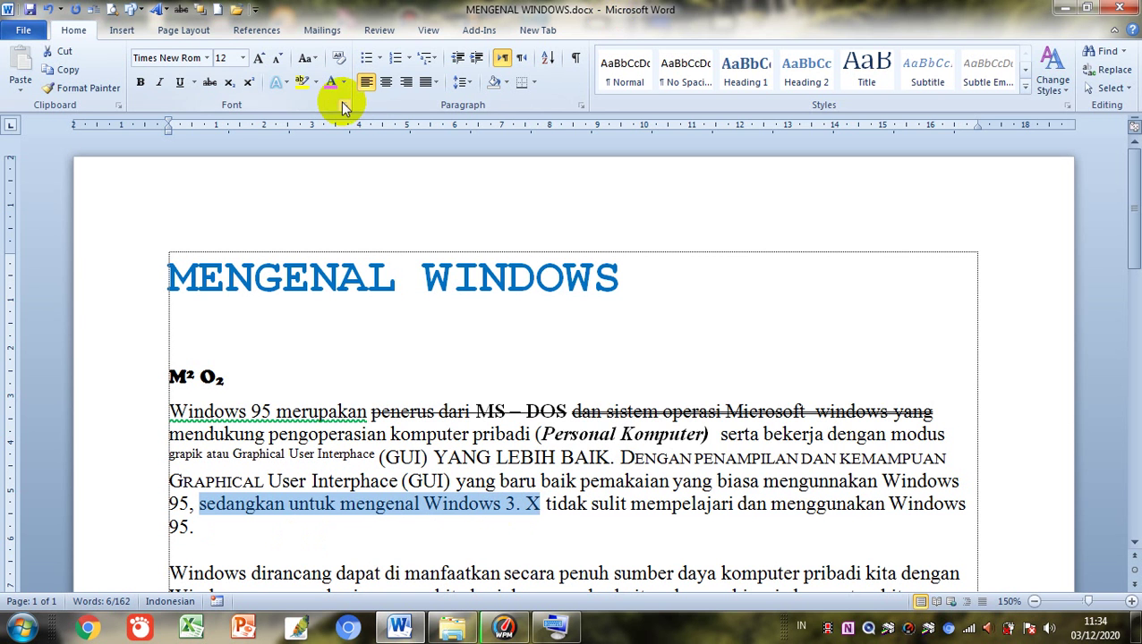
pyautogui.hotkey('ctrl', 'd')
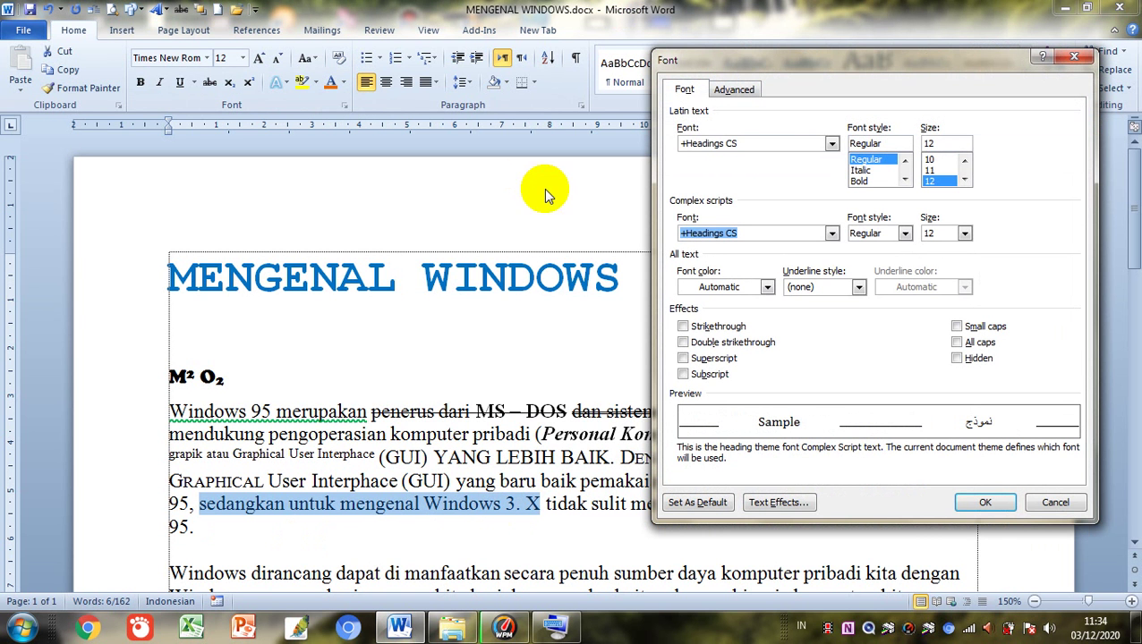
pyautogui.click(956, 342)
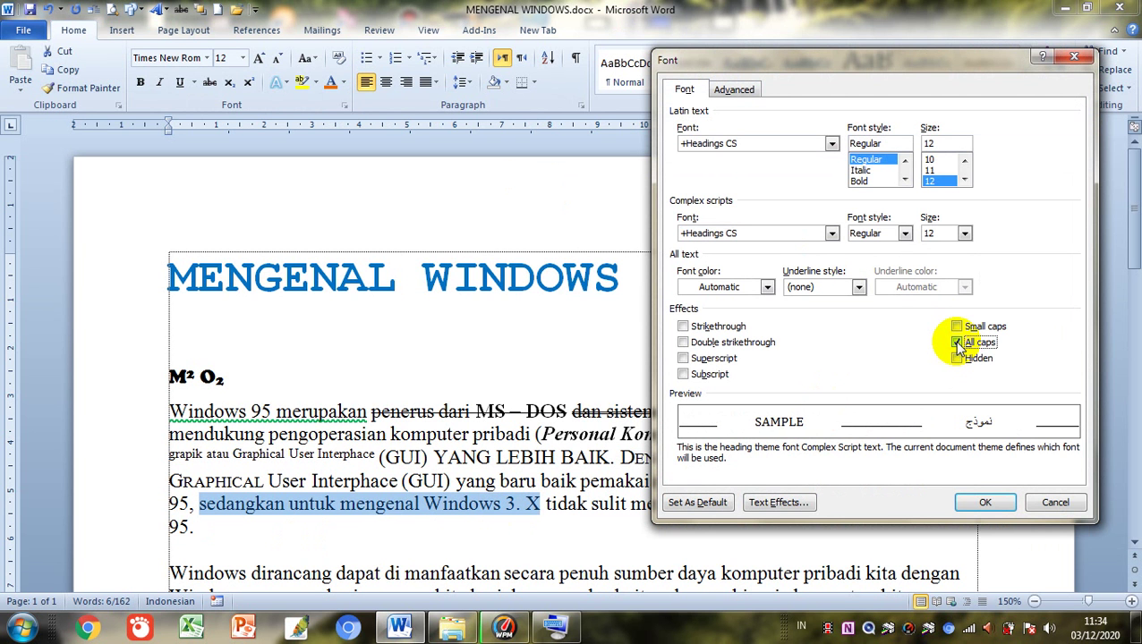
pyautogui.click(988, 502)
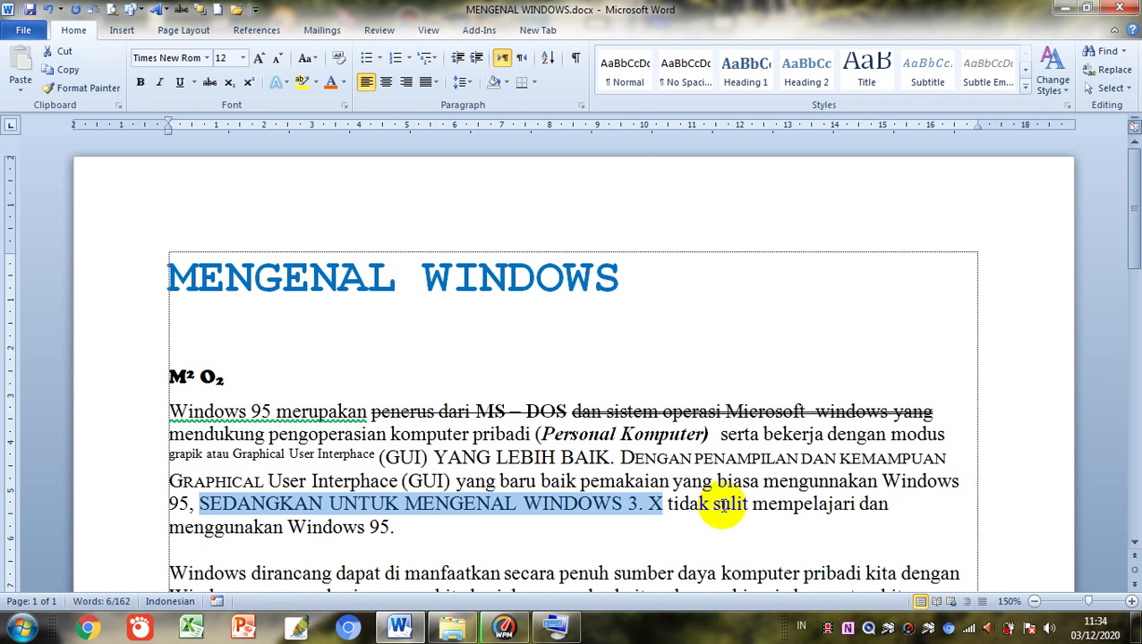
# Apply the Hidden effect to "sulit mempelajari dan menggunakan Windows 95." and undo it
pyautogui.moveTo(724, 506); pyautogui.dragTo(748, 541)
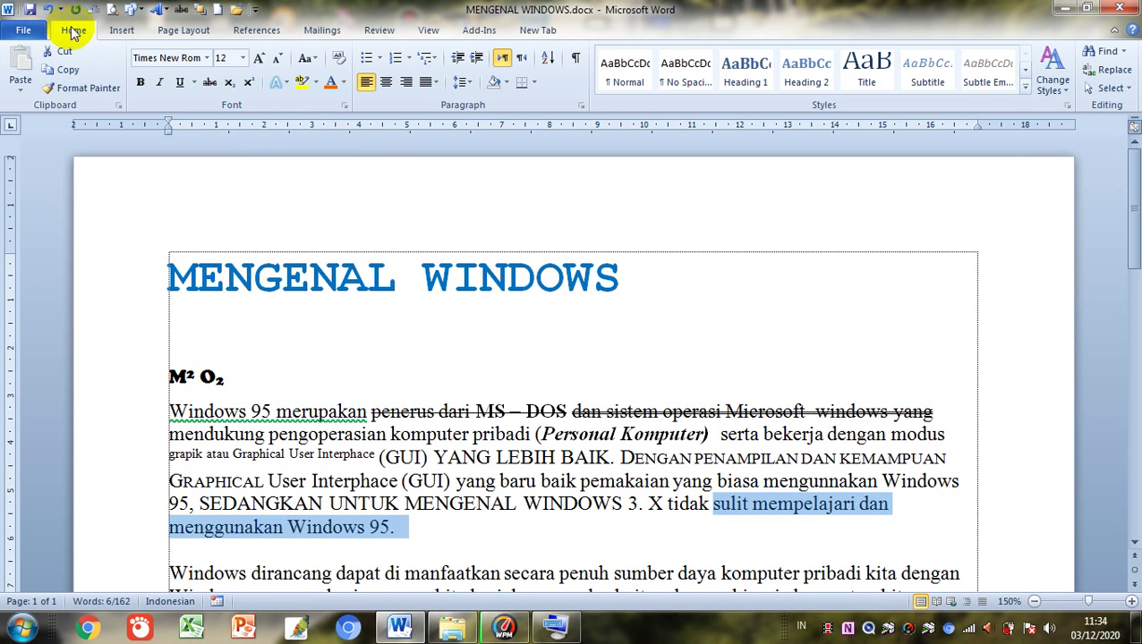
pyautogui.click(344, 106)
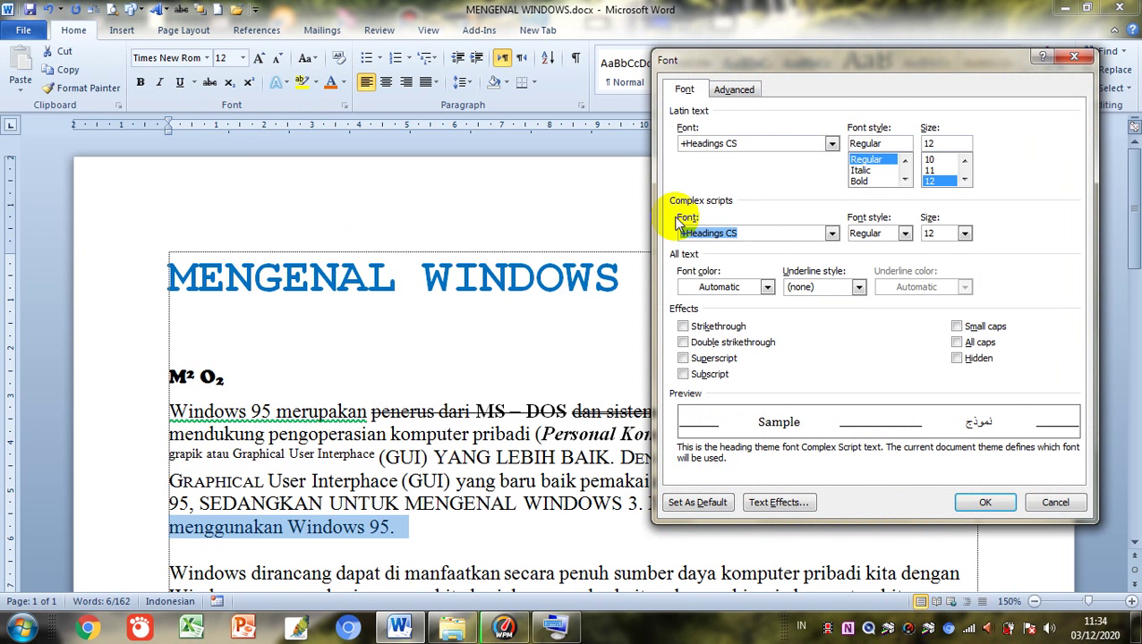
pyautogui.click(978, 362)
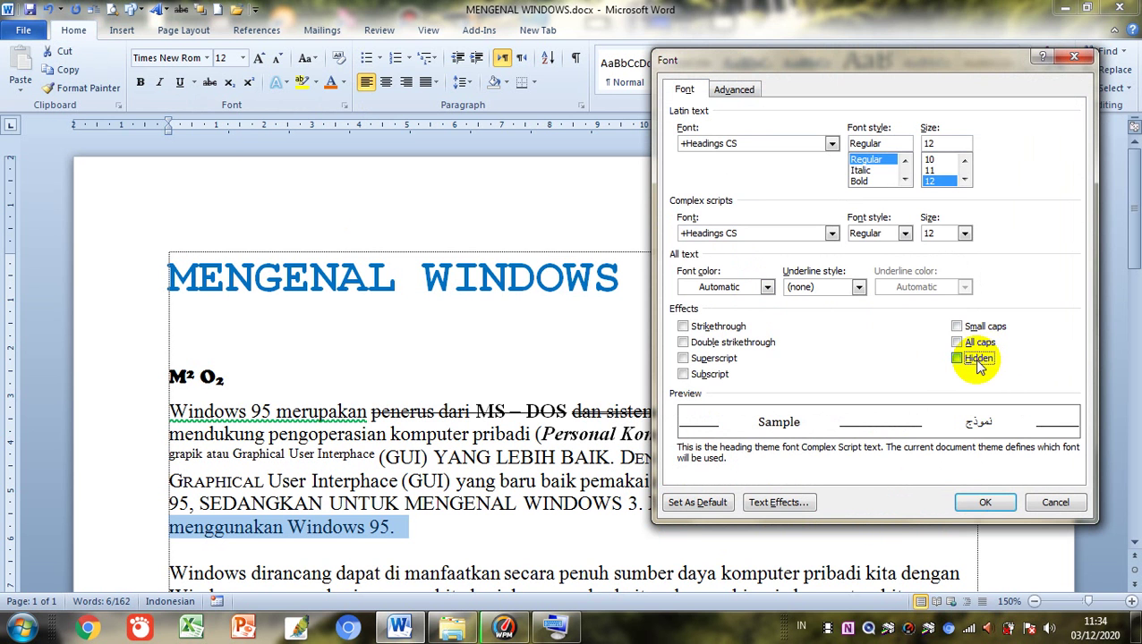
pyautogui.click(984, 502)
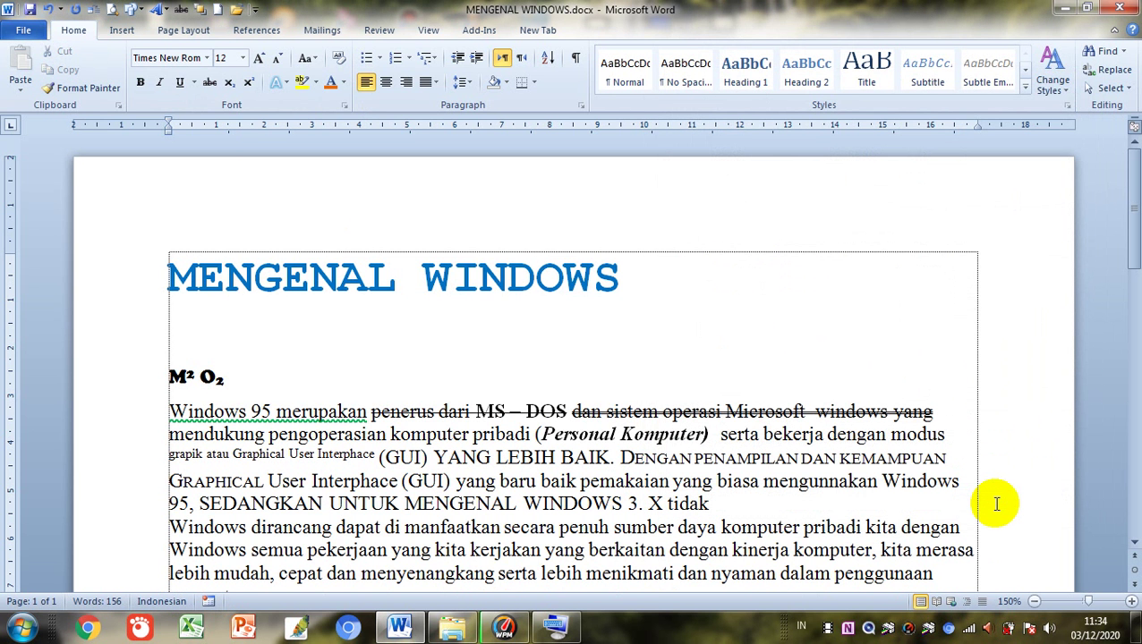
pyautogui.hotkey('ctrl', 'z')
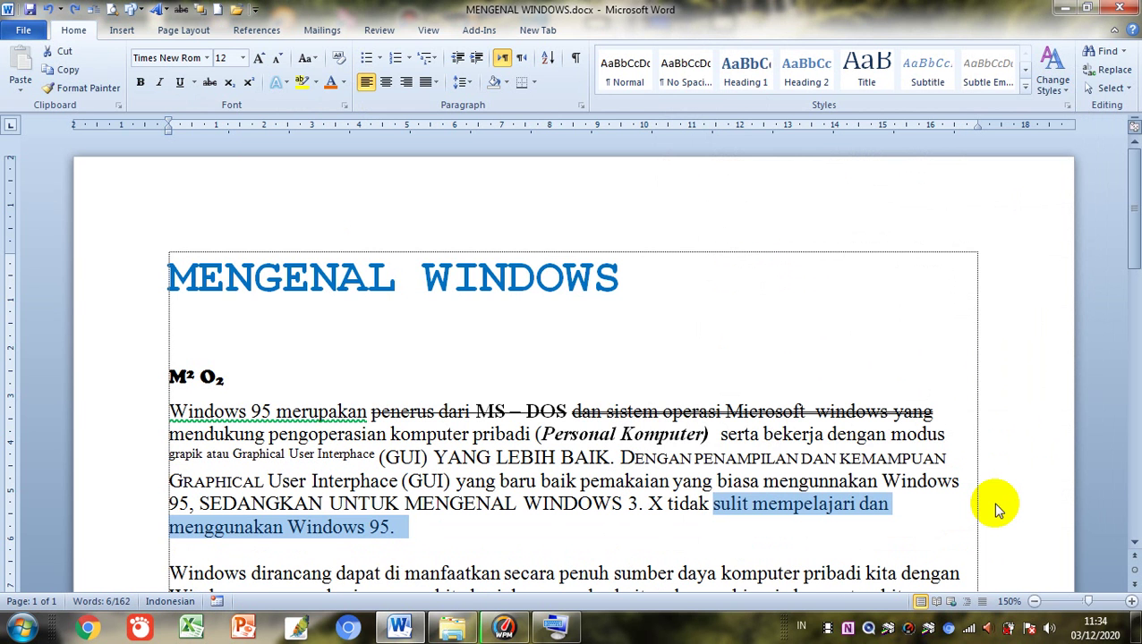
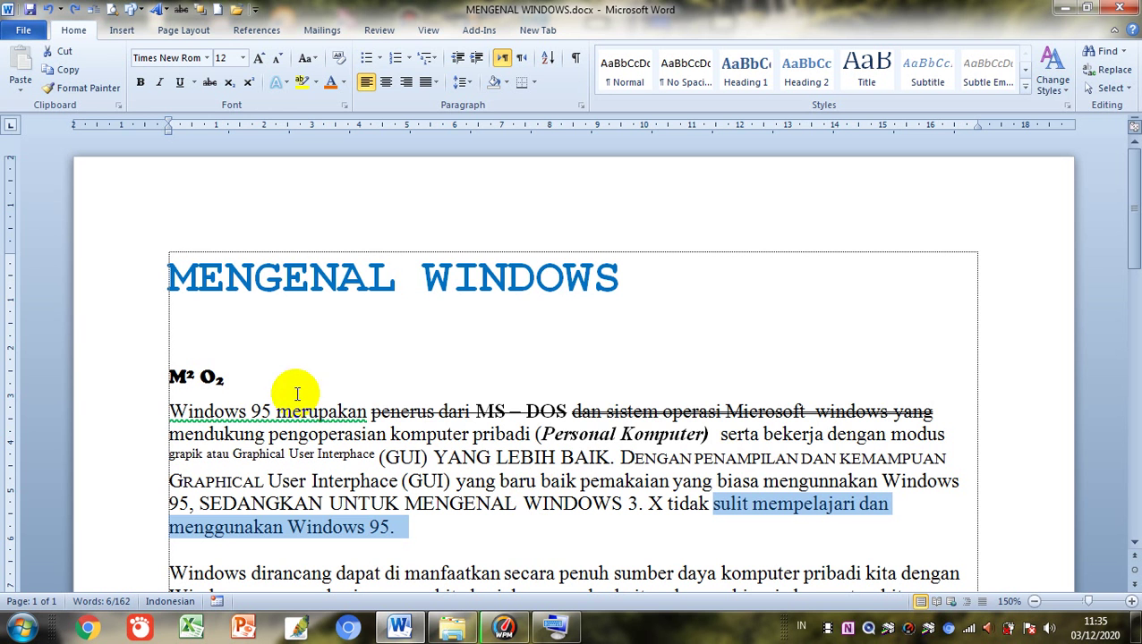
# Clear all strikethrough, superscript, subscript, small caps and all caps effects from the whole first paragraph
pyautogui.moveTo(170, 411); pyautogui.dragTo(434, 537)
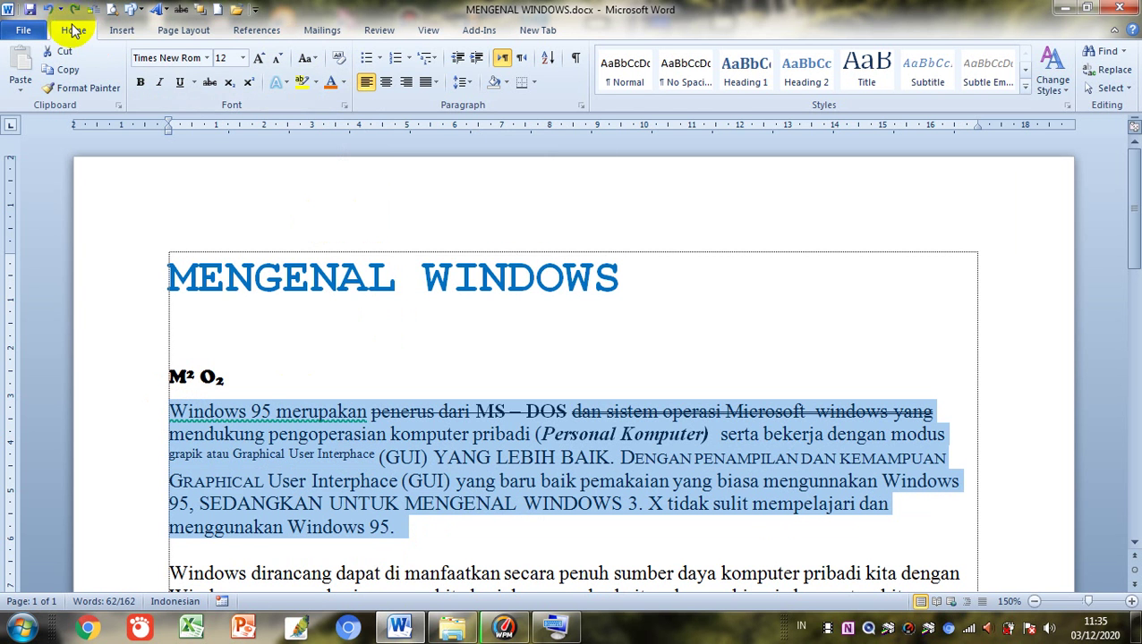
pyautogui.click(345, 108)
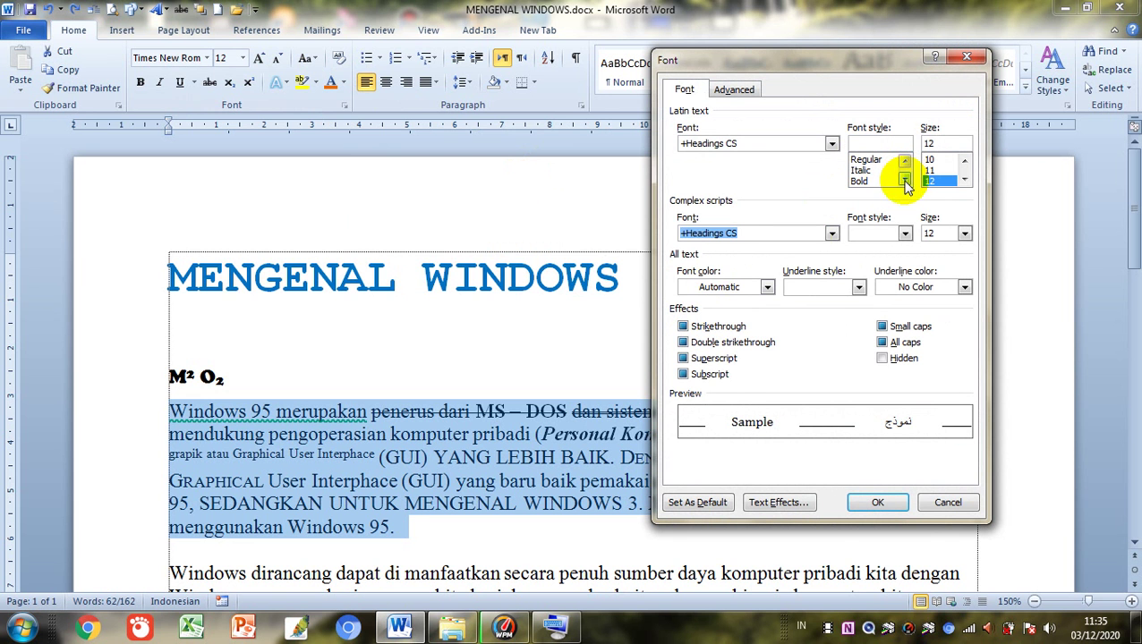
pyautogui.click(713, 327)
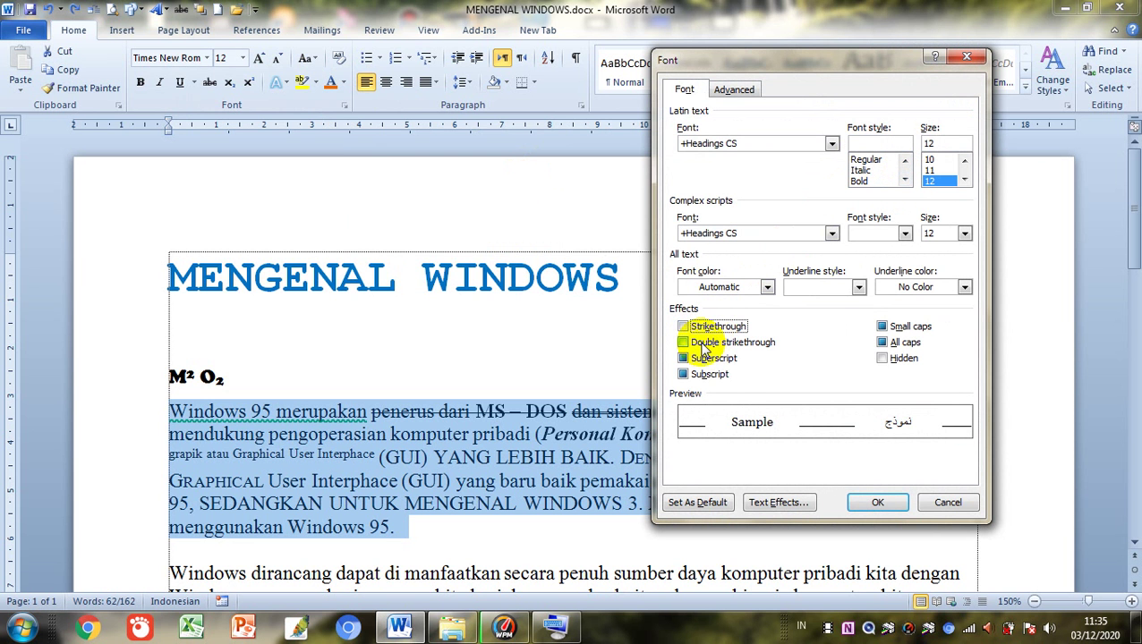
pyautogui.click(712, 348)
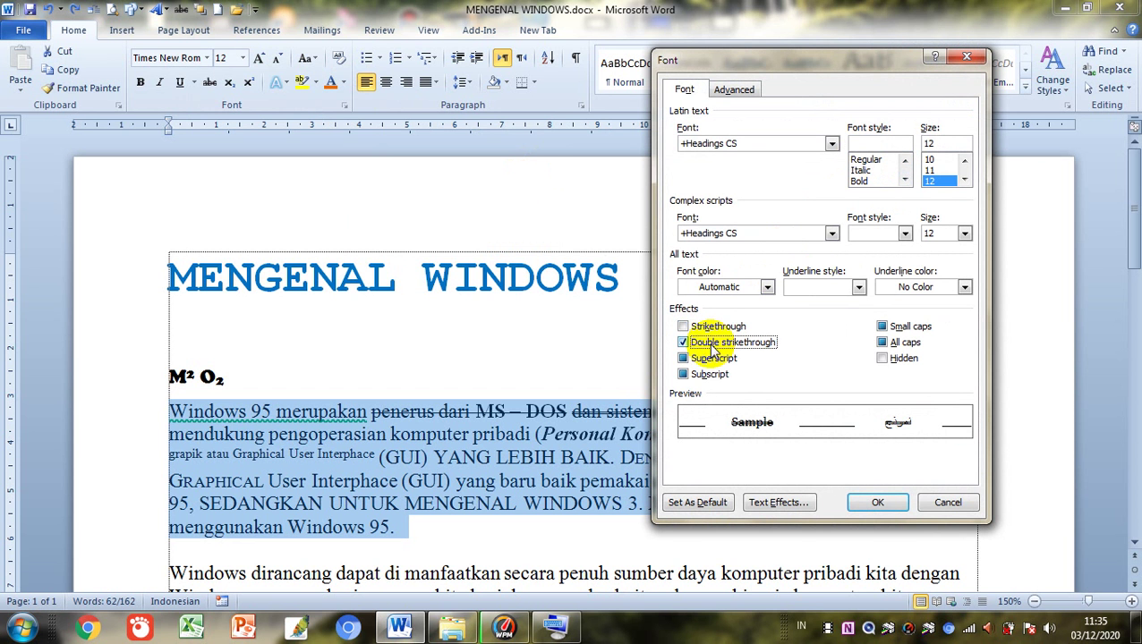
pyautogui.click(713, 349)
pyautogui.click(713, 364)
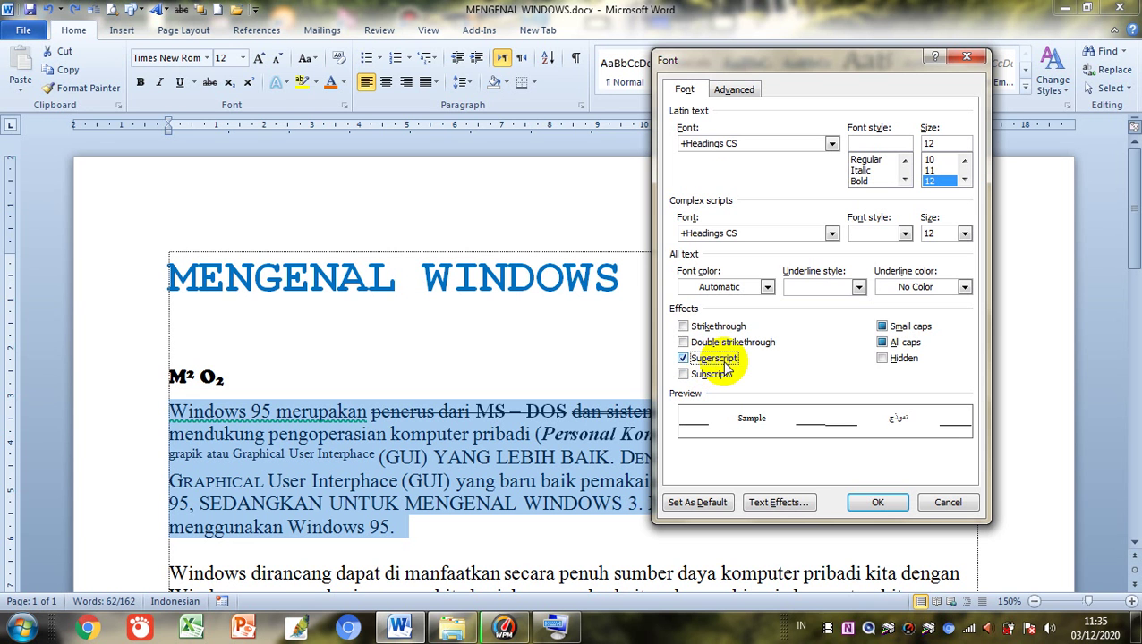
pyautogui.click(713, 363)
pyautogui.click(900, 327)
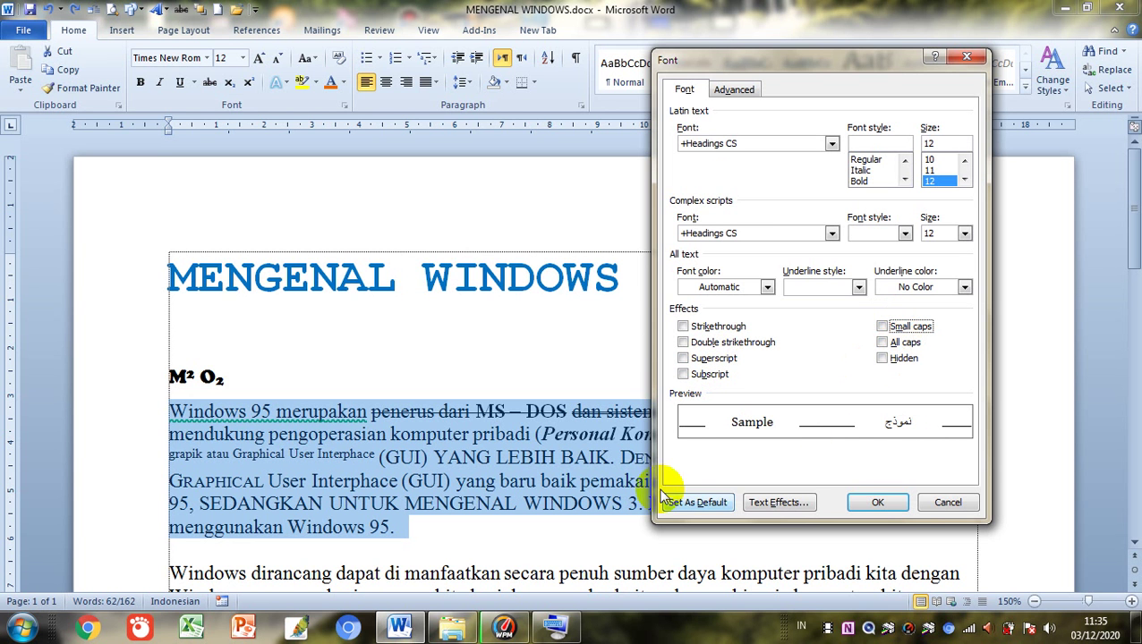
pyautogui.click(906, 343)
pyautogui.click(907, 344)
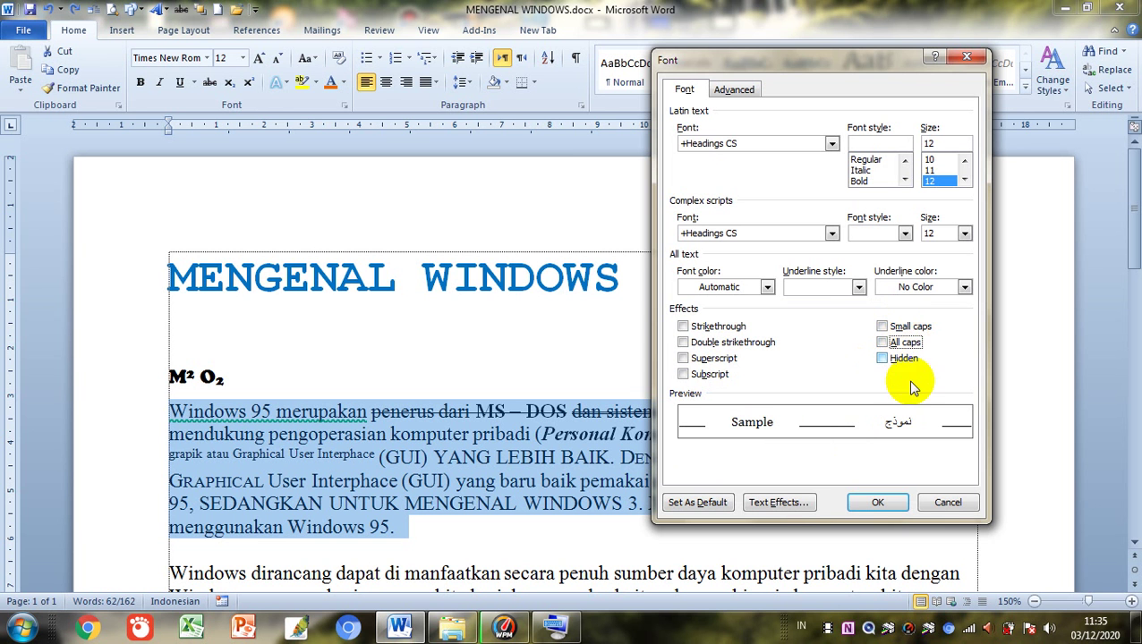
pyautogui.click(883, 503)
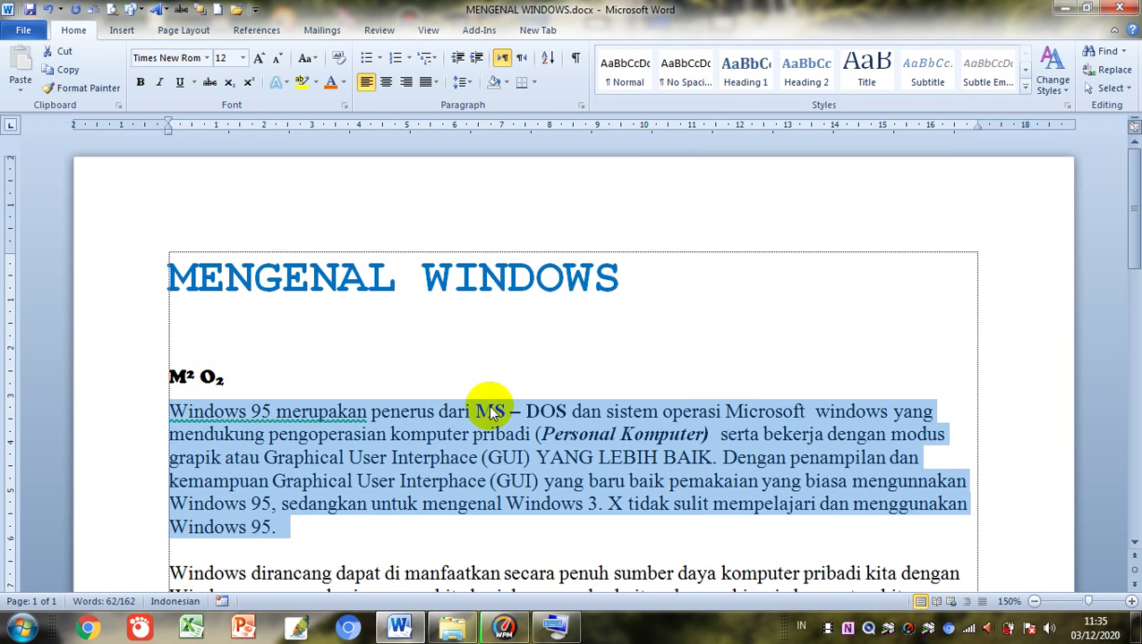
# Set the underline style of the whole first paragraph to (none) and deselect the text
pyautogui.click(344, 105)
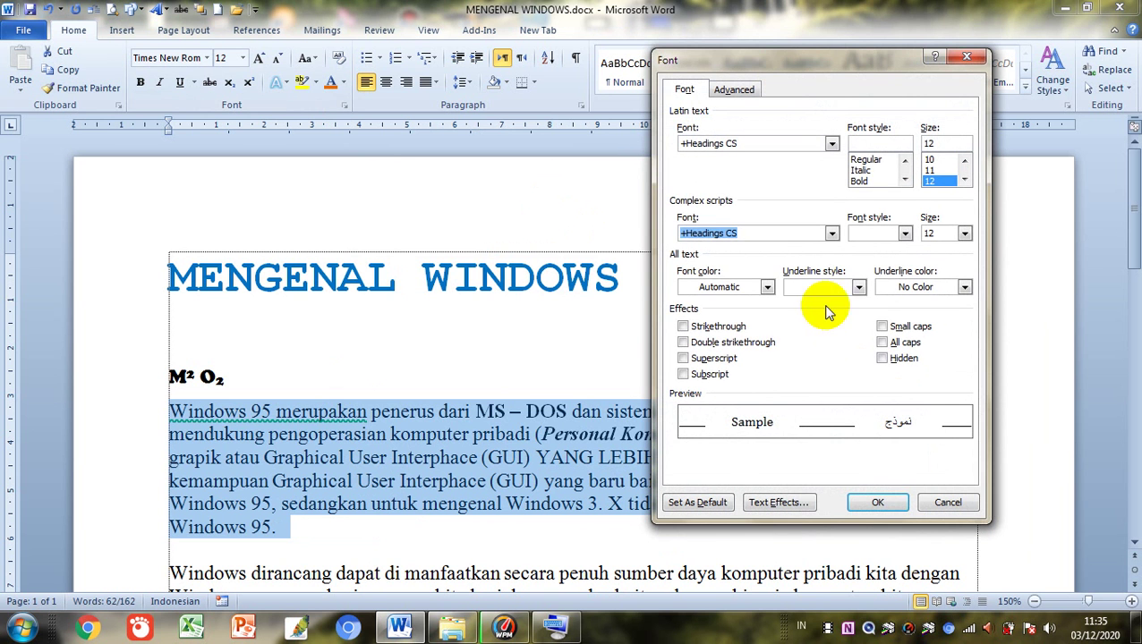
pyautogui.click(858, 286)
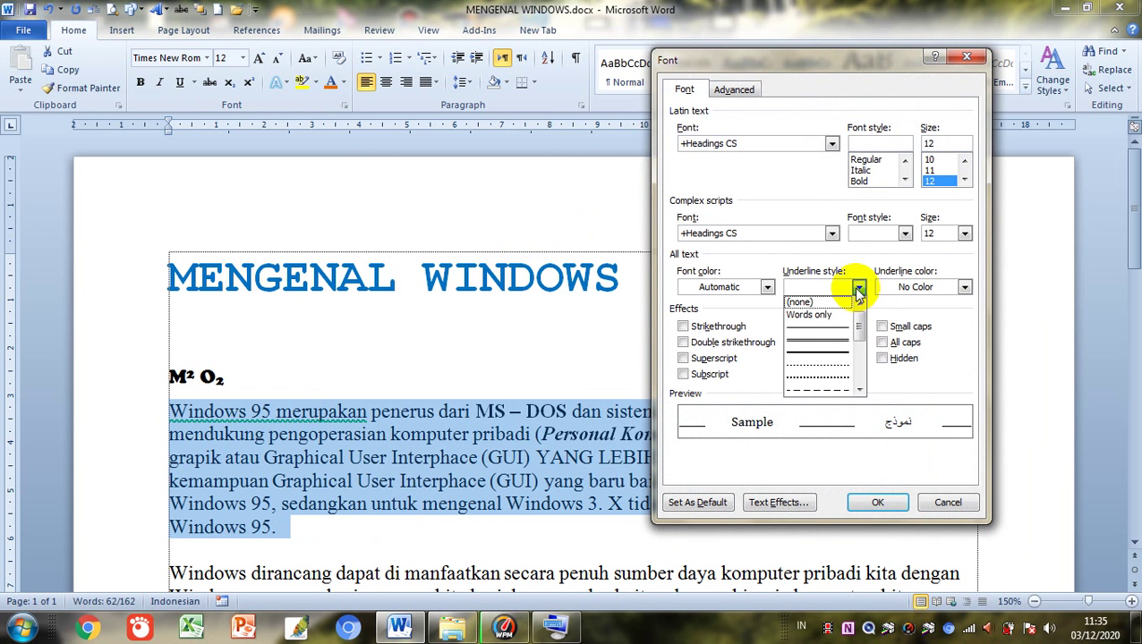
pyautogui.click(809, 304)
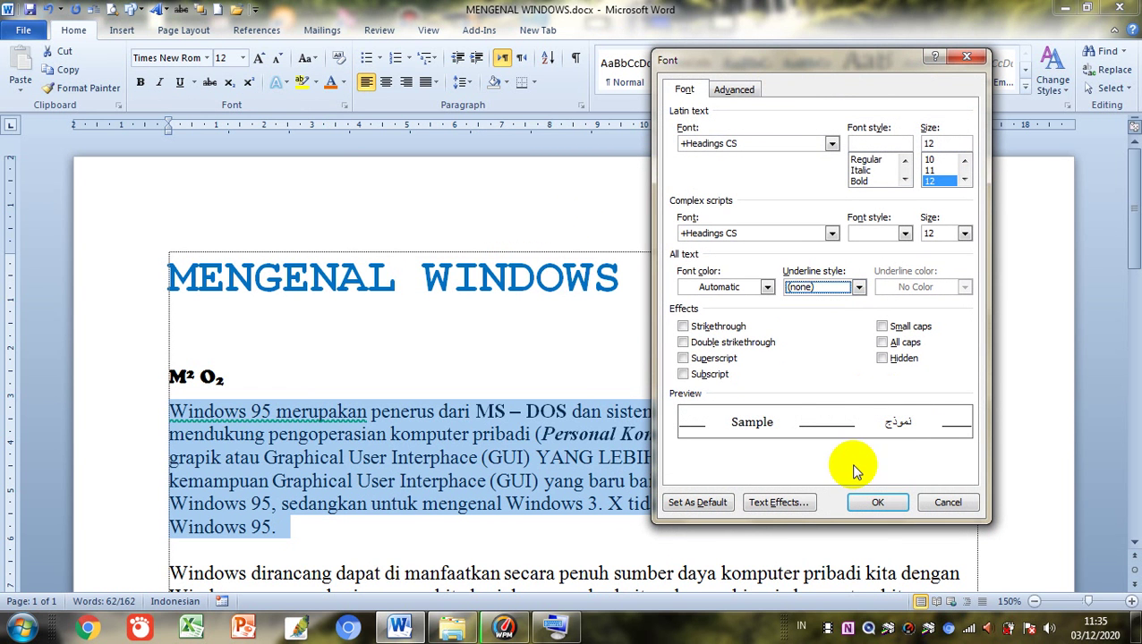
pyautogui.click(881, 503)
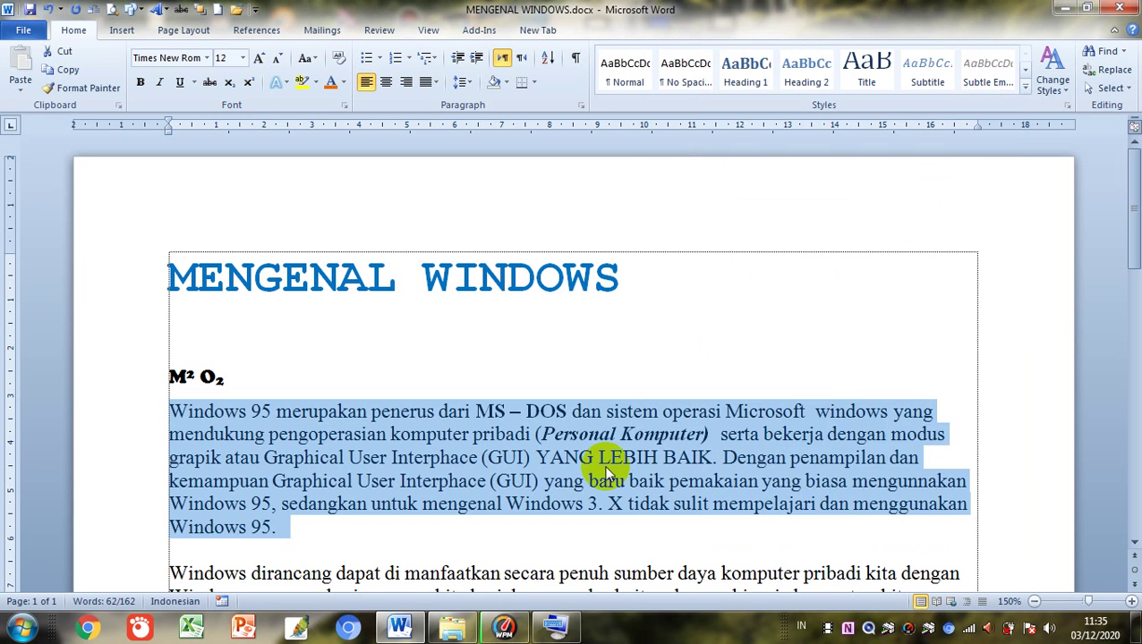
pyautogui.click(607, 465)
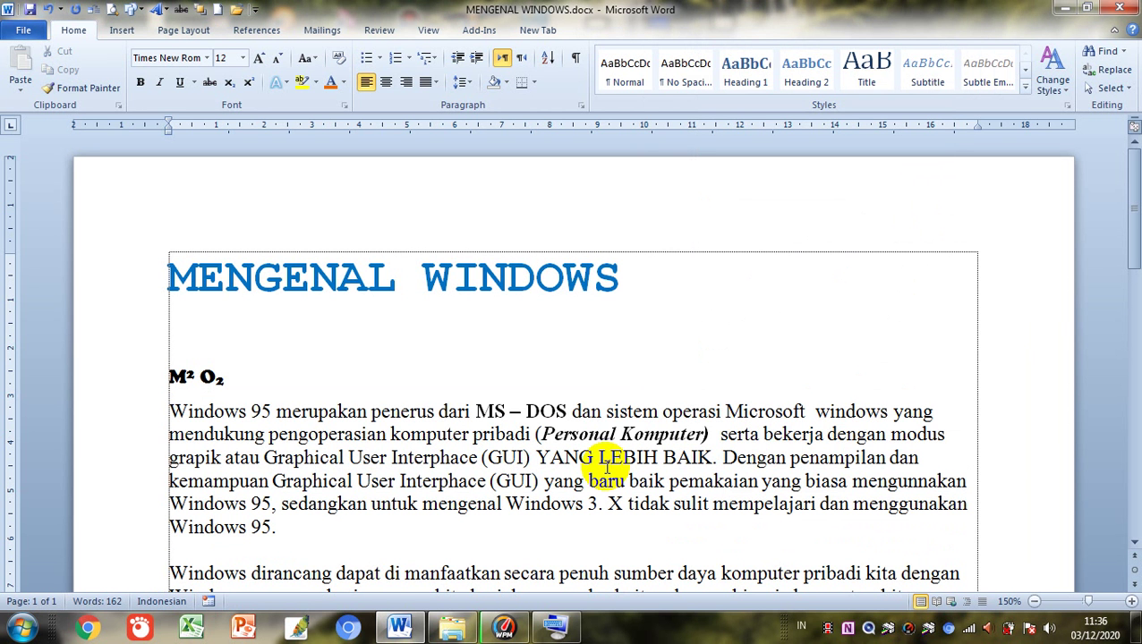
pyautogui.click(605, 466)
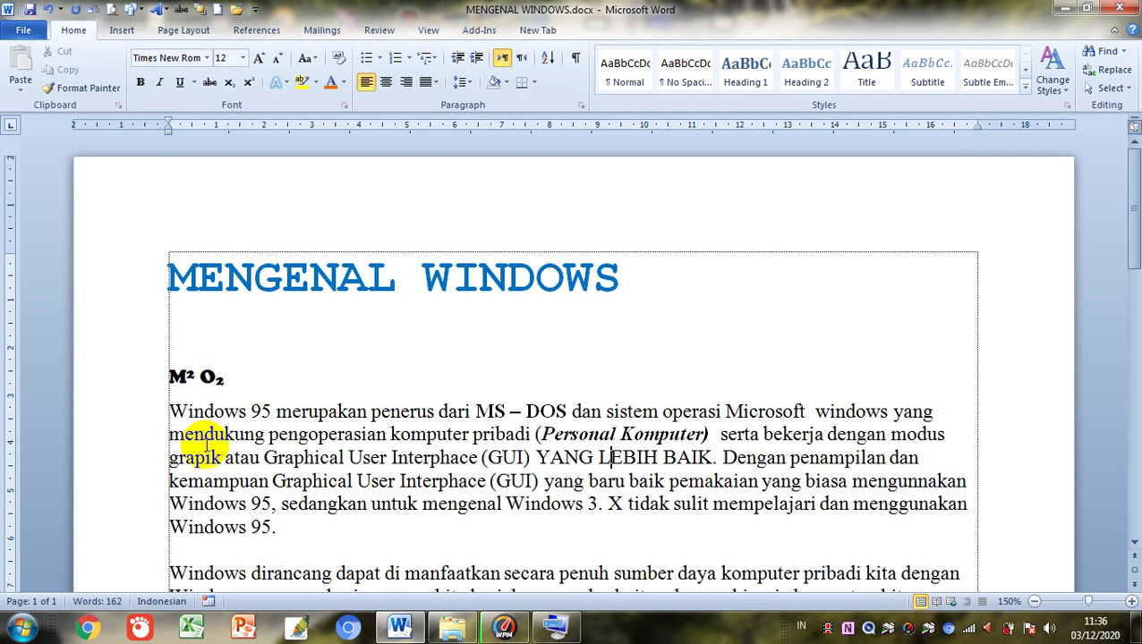
# Make the entire first line of the first paragraph bold
pyautogui.click(151, 413)
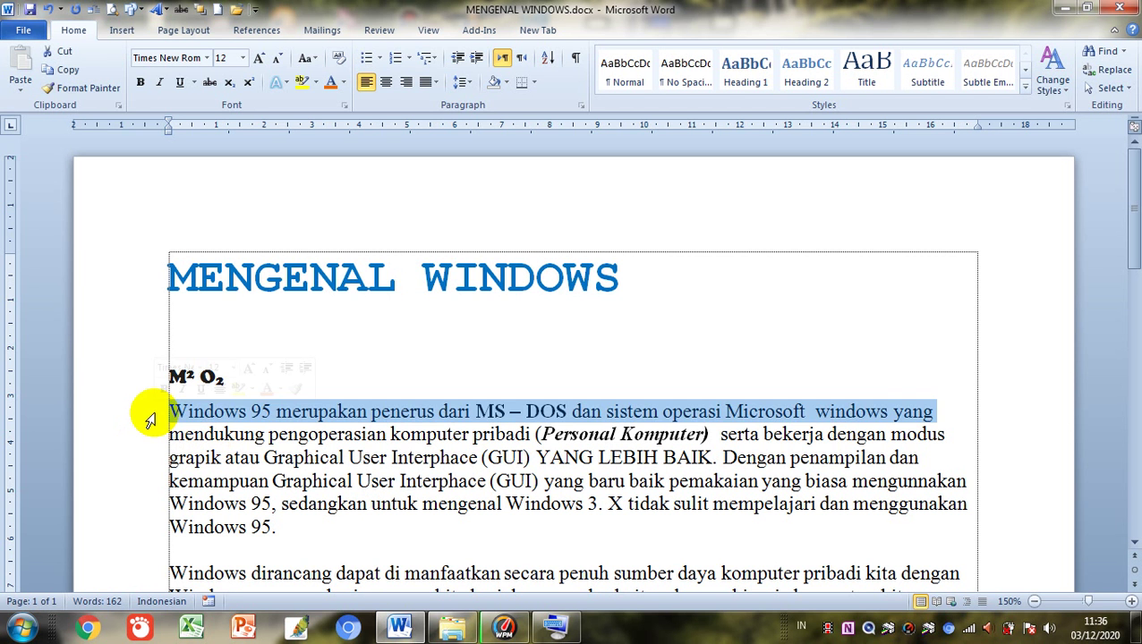
pyautogui.click(224, 413)
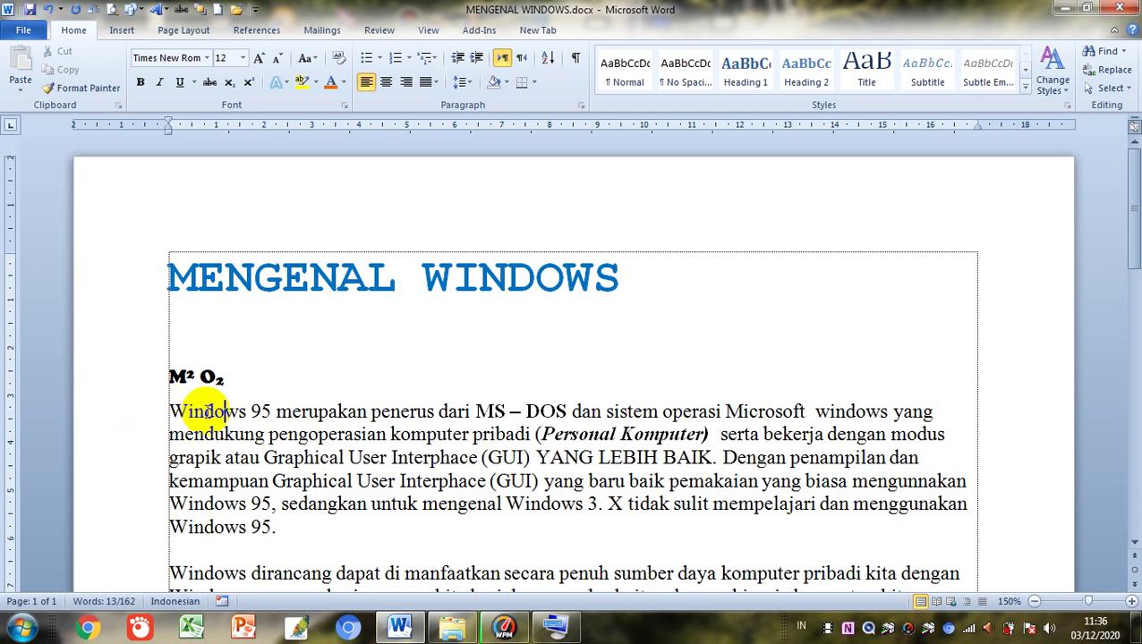
pyautogui.click(141, 417)
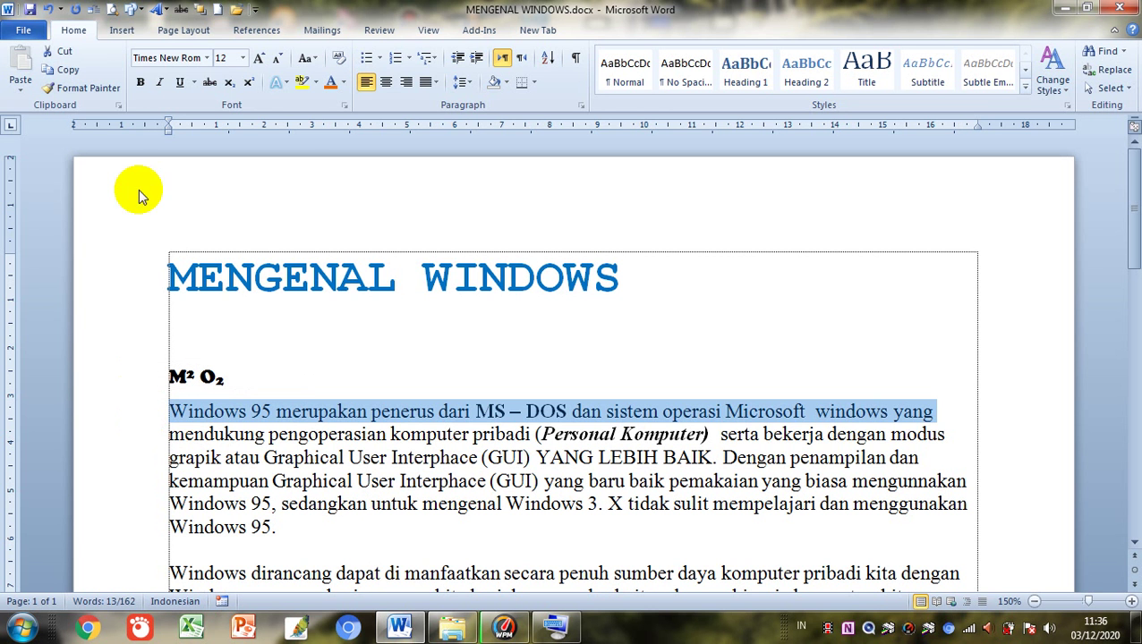
pyautogui.click(141, 83)
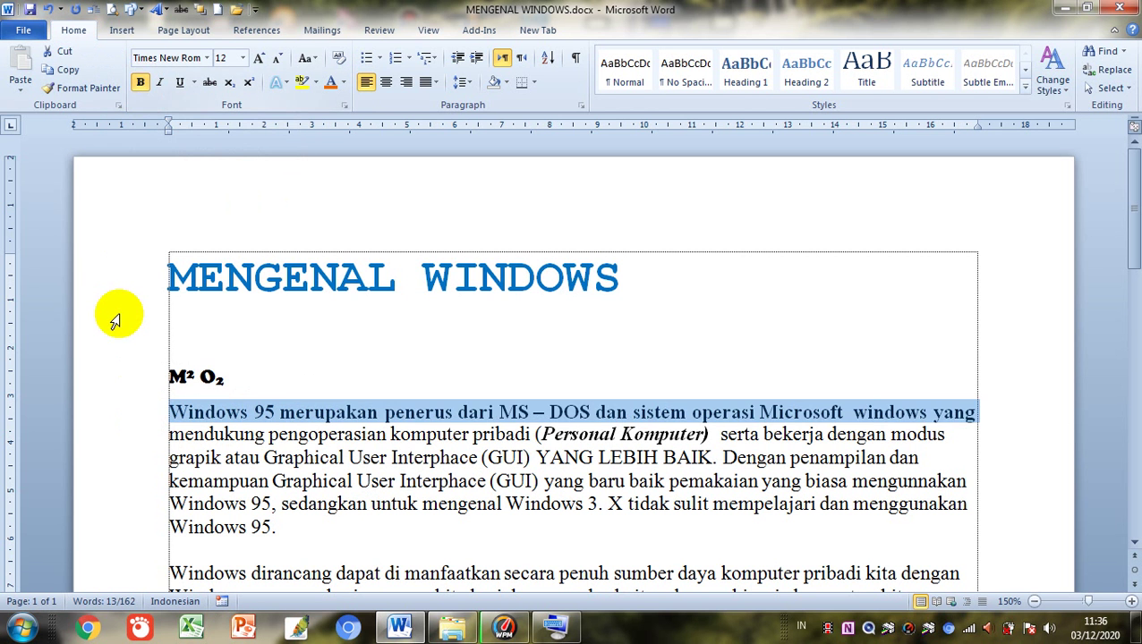
# Italicize the whole second line of the first paragraph and underline its entire third line
pyautogui.click(132, 439)
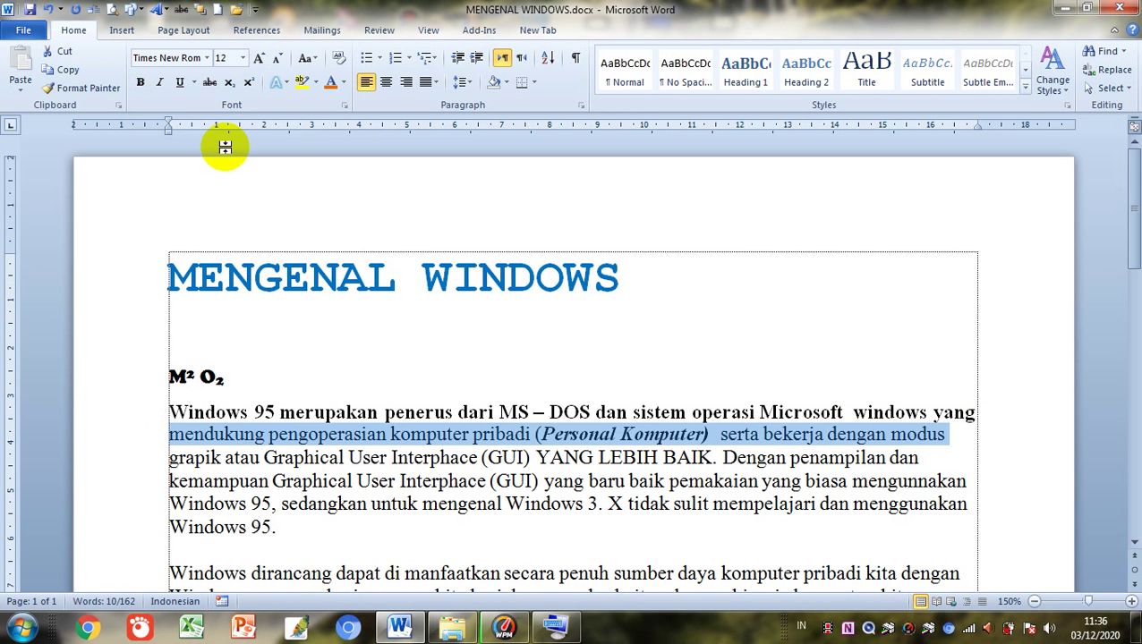
pyautogui.click(160, 83)
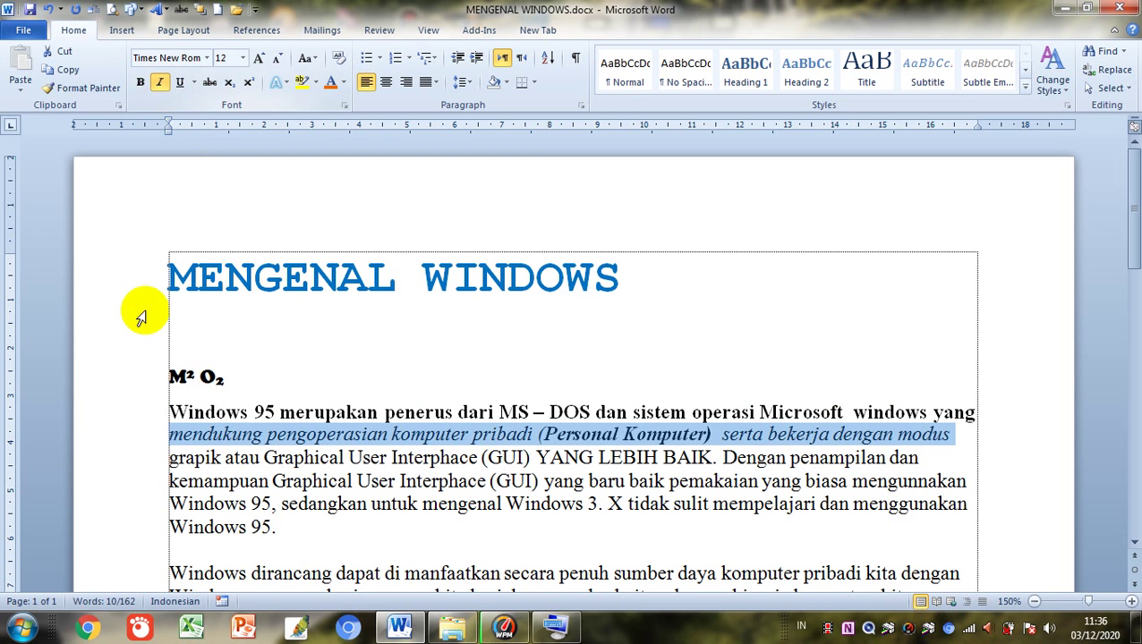
pyautogui.click(120, 457)
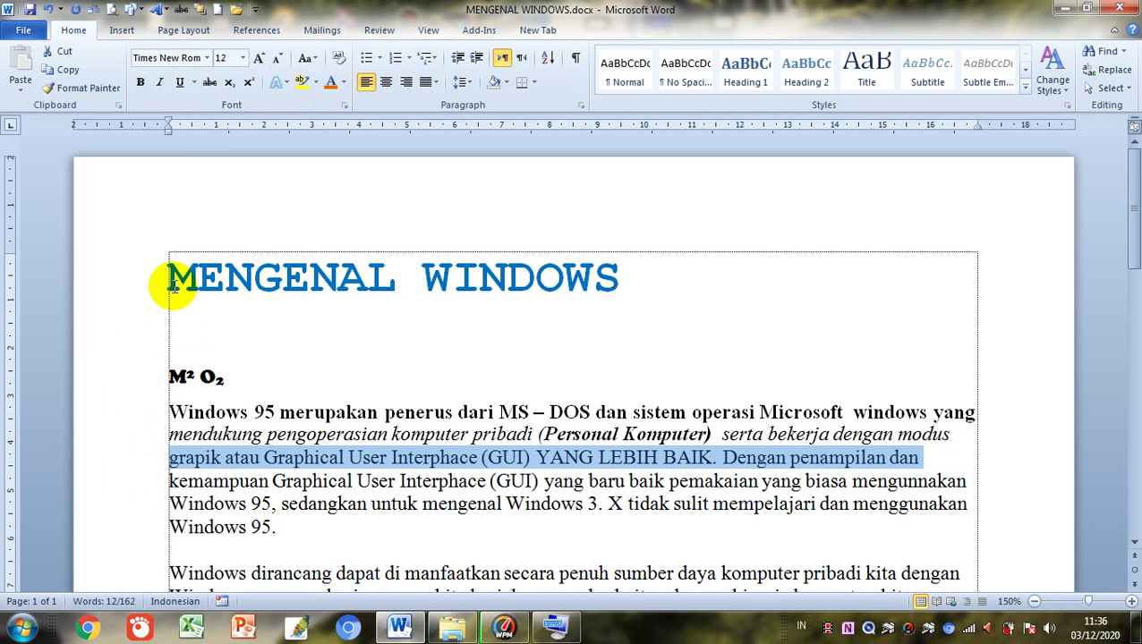
pyautogui.click(180, 84)
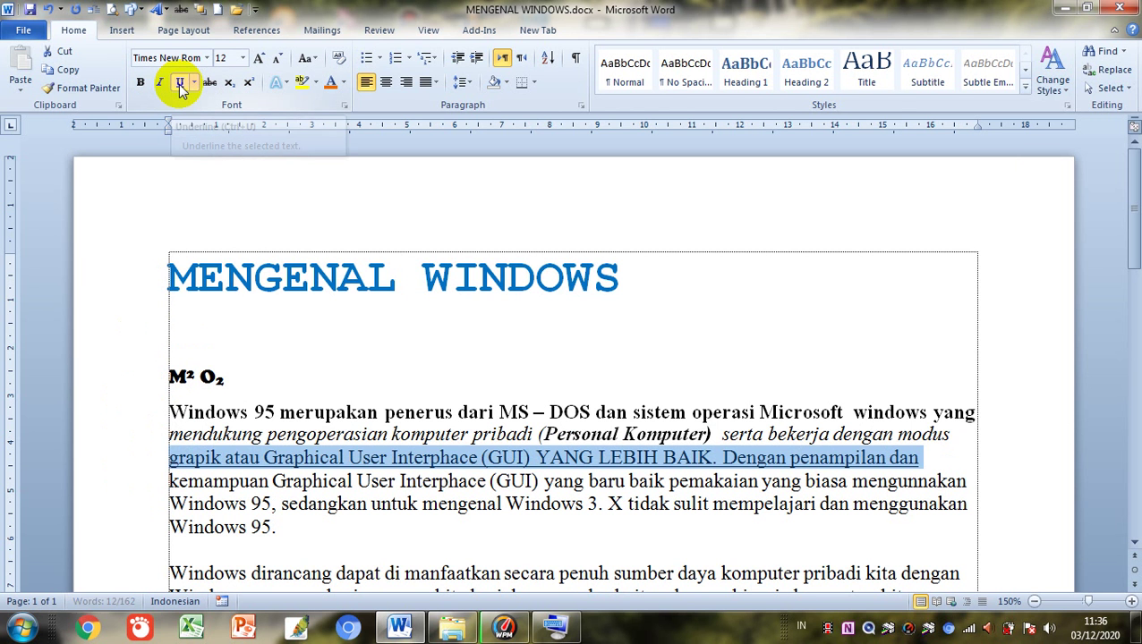
# Apply strikethrough to the entire fourth line of the first paragraph, starting with "kemampuan Graphical User Interphace"
pyautogui.click(170, 481)
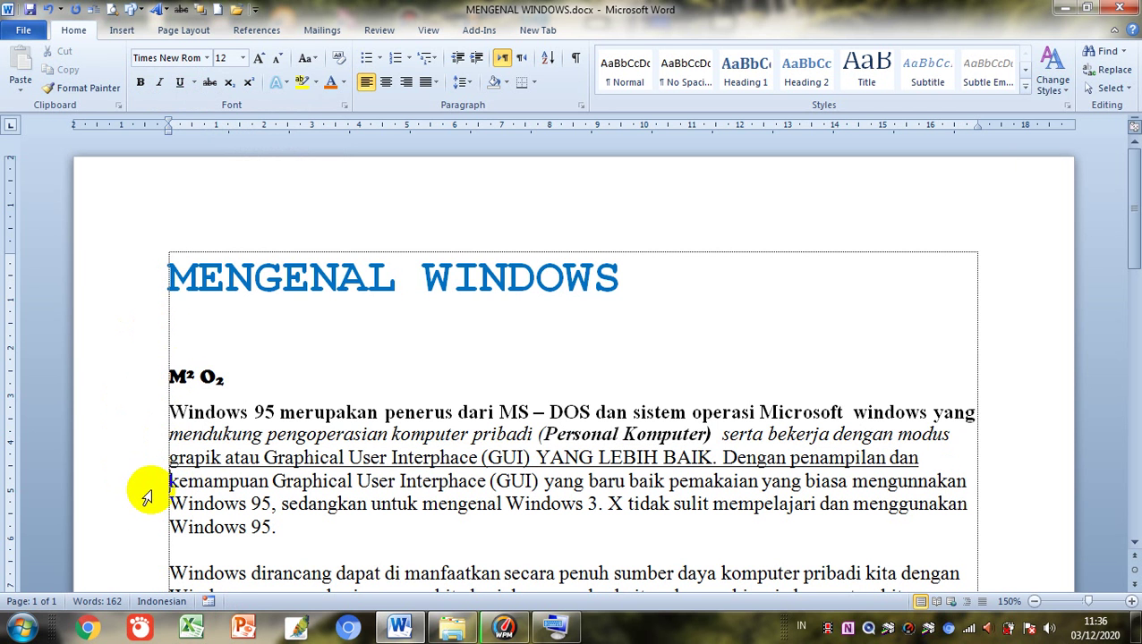
pyautogui.click(154, 492)
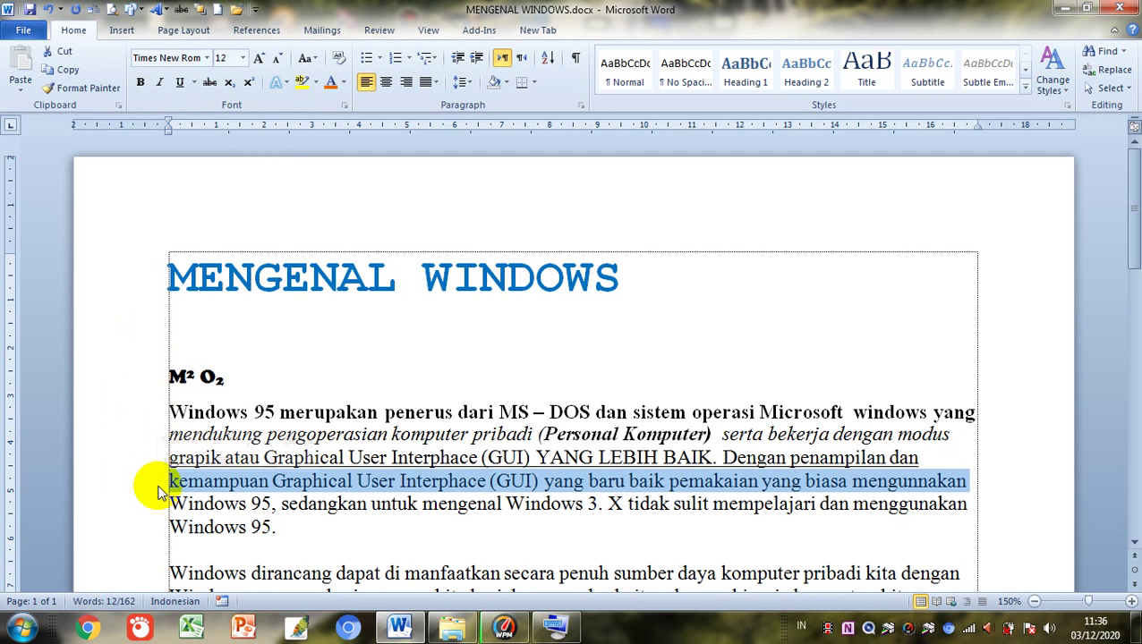
pyautogui.click(211, 83)
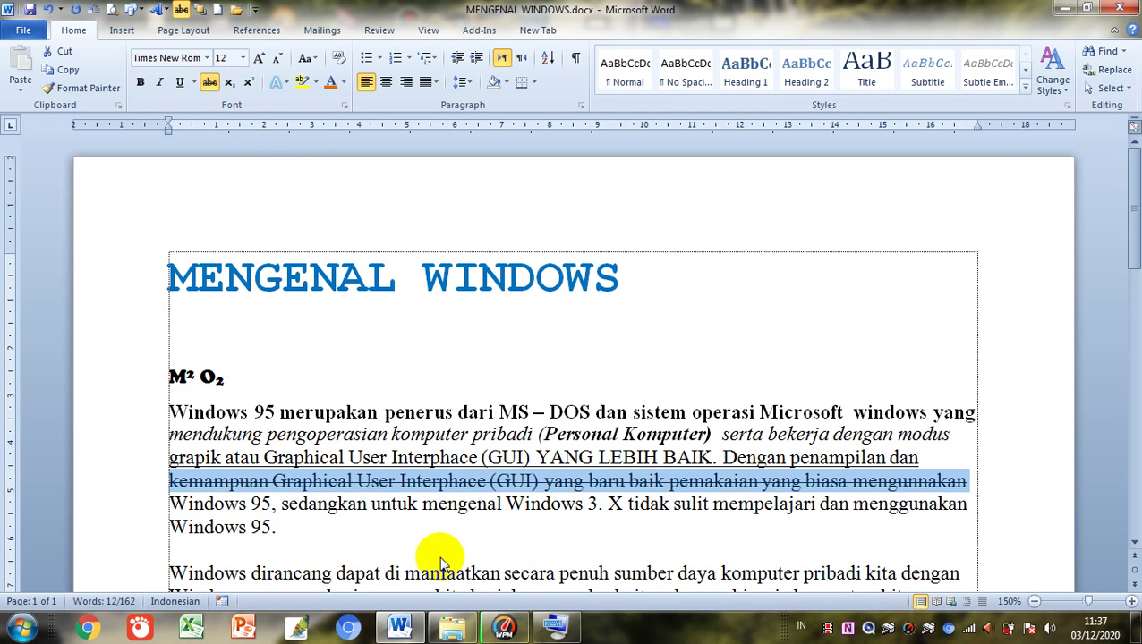
# Remove the superscript from the 2 after M and the subscript from the 2 after O, above the first paragraph
pyautogui.click(192, 376)
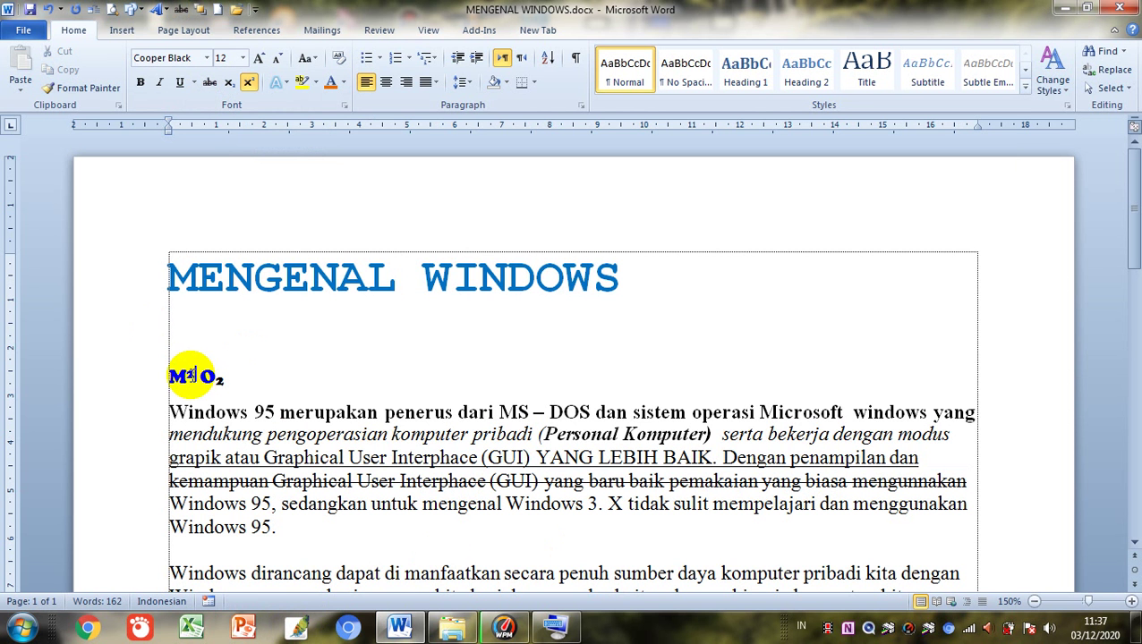
pyautogui.hotkey('shift', 'Right')
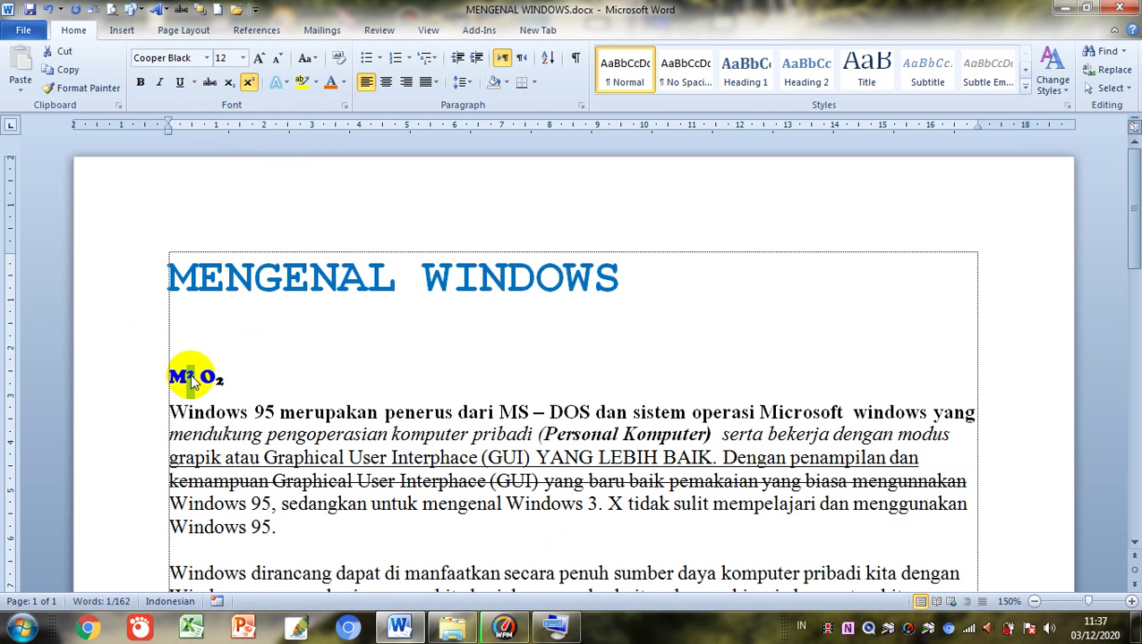
pyautogui.hotkey('ctrl', 'shift', '=')
pyautogui.click(220, 377)
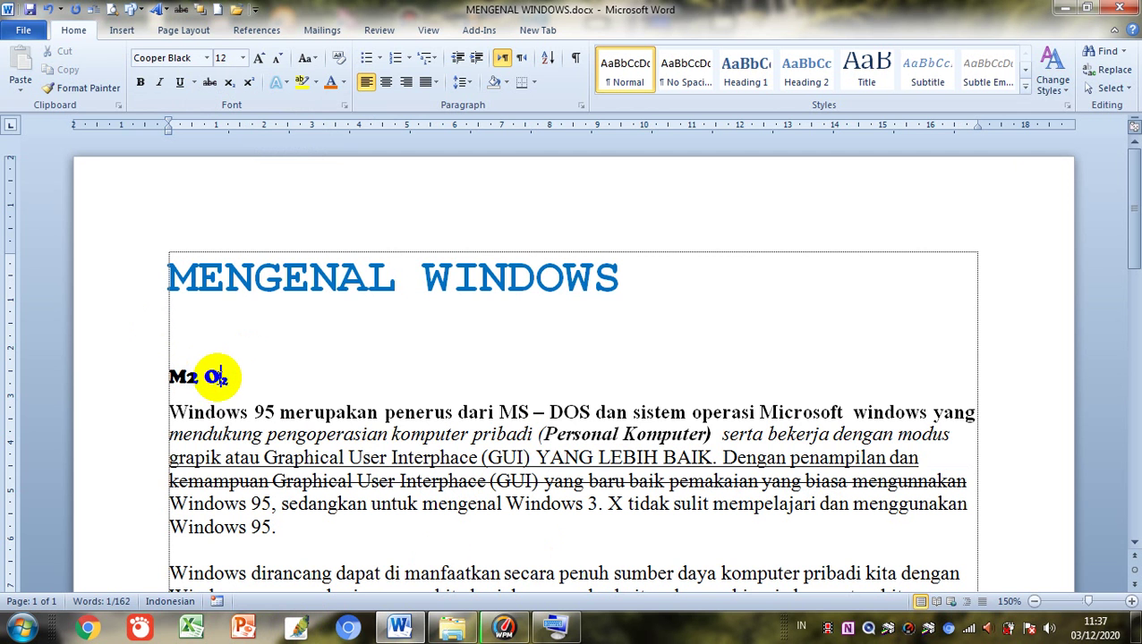
pyautogui.hotkey('shift', 'Right')
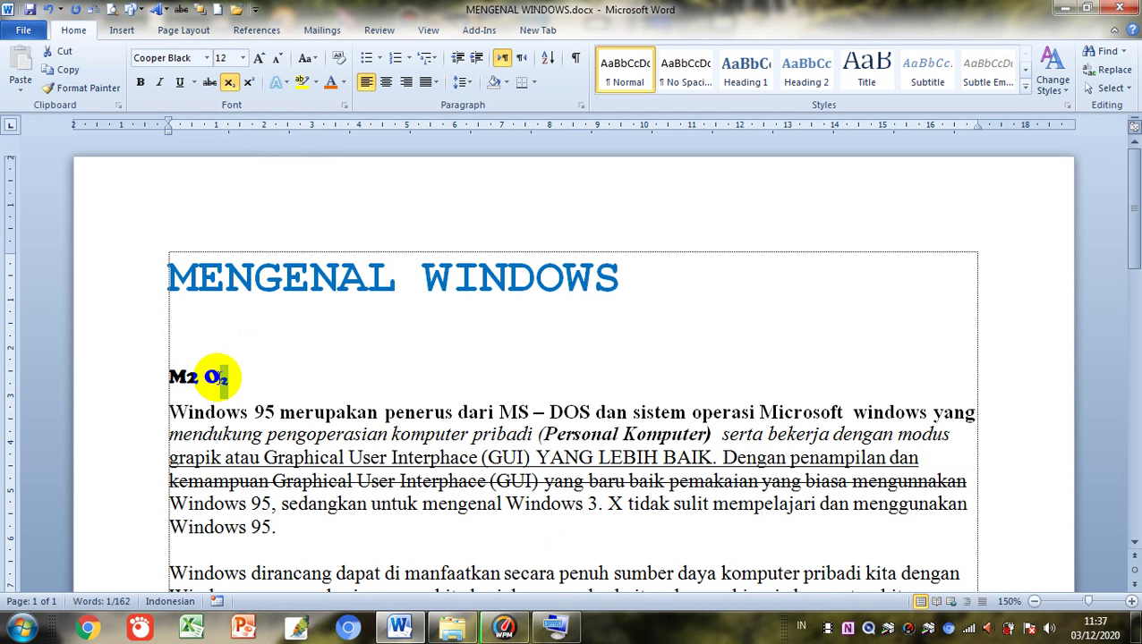
pyautogui.hotkey('ctrl', '=')
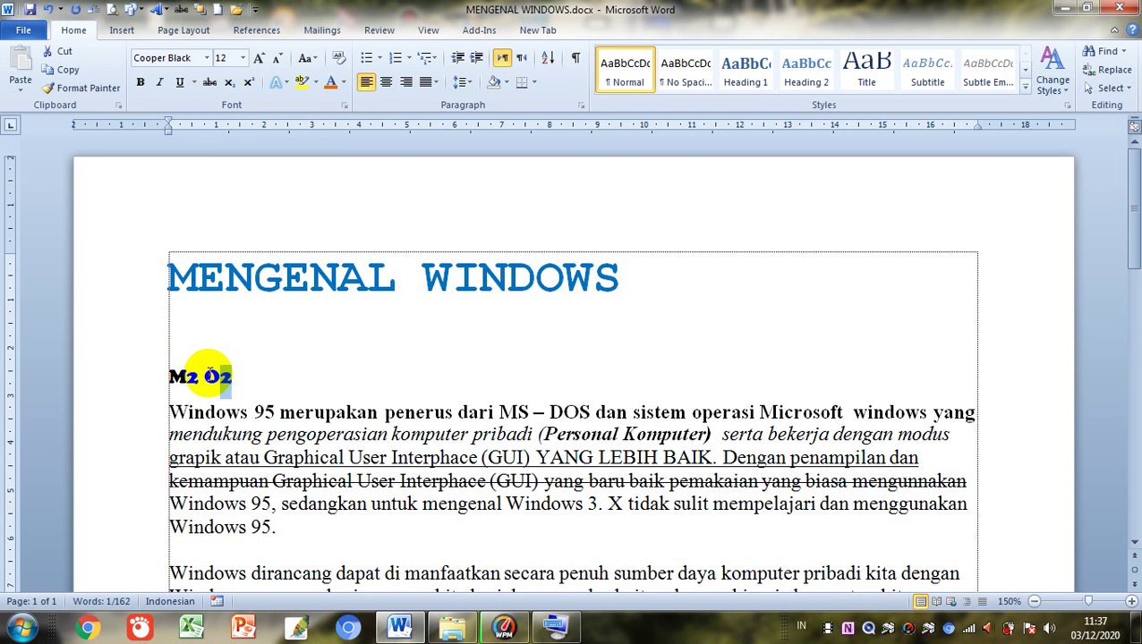
# Format the 2 after M as superscript and the 2 after O as subscript
pyautogui.click(183, 377)
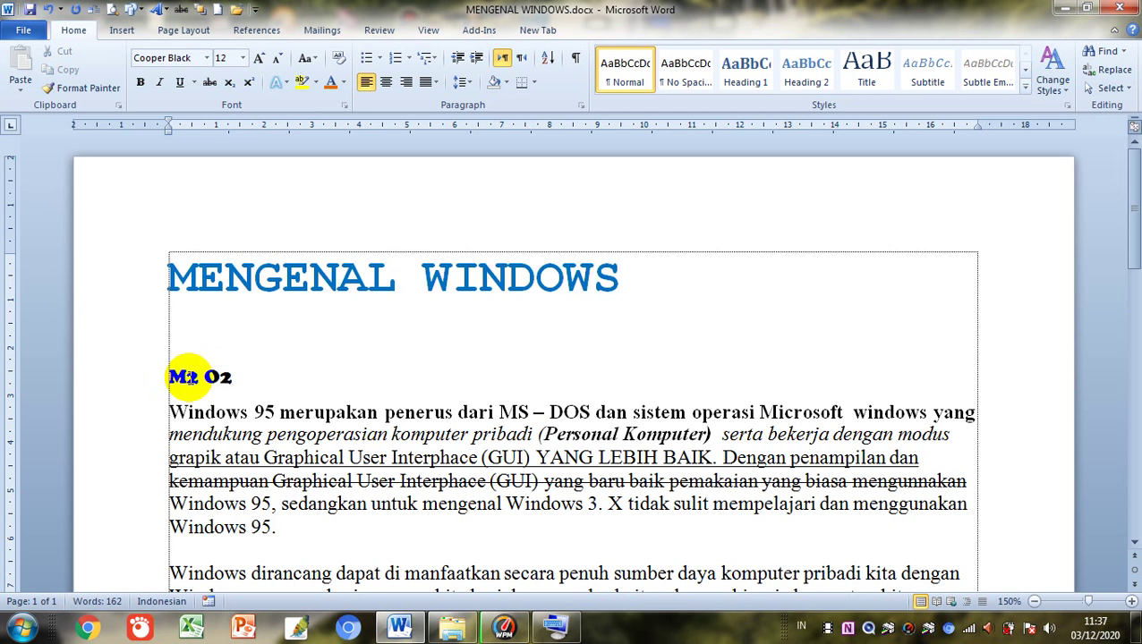
pyautogui.hotkey('shift', 'Right')
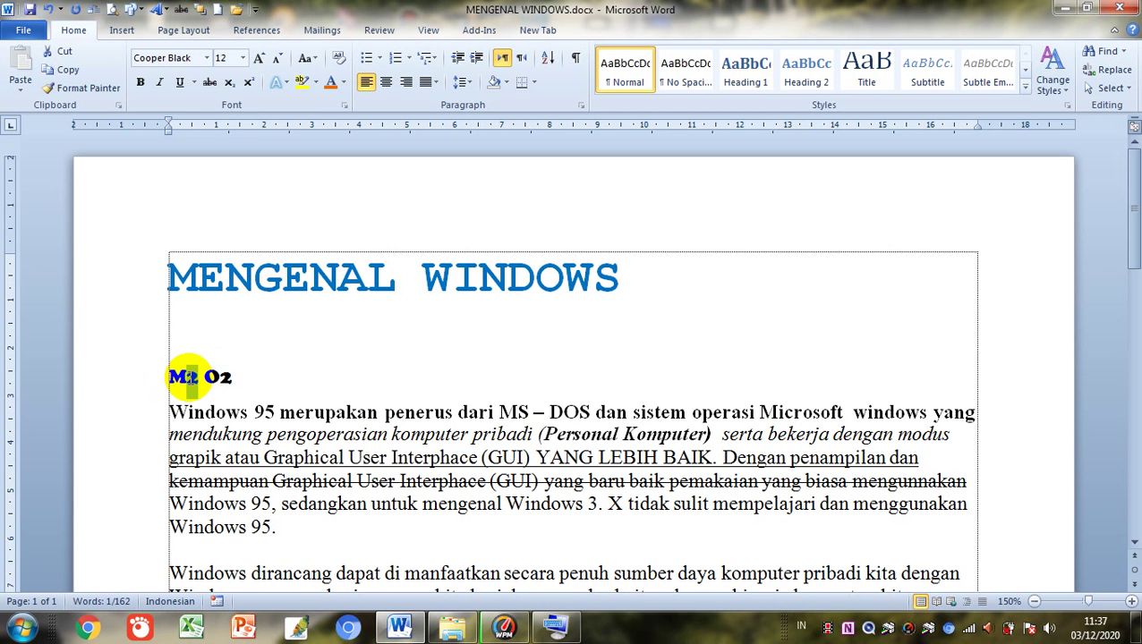
pyautogui.click(253, 84)
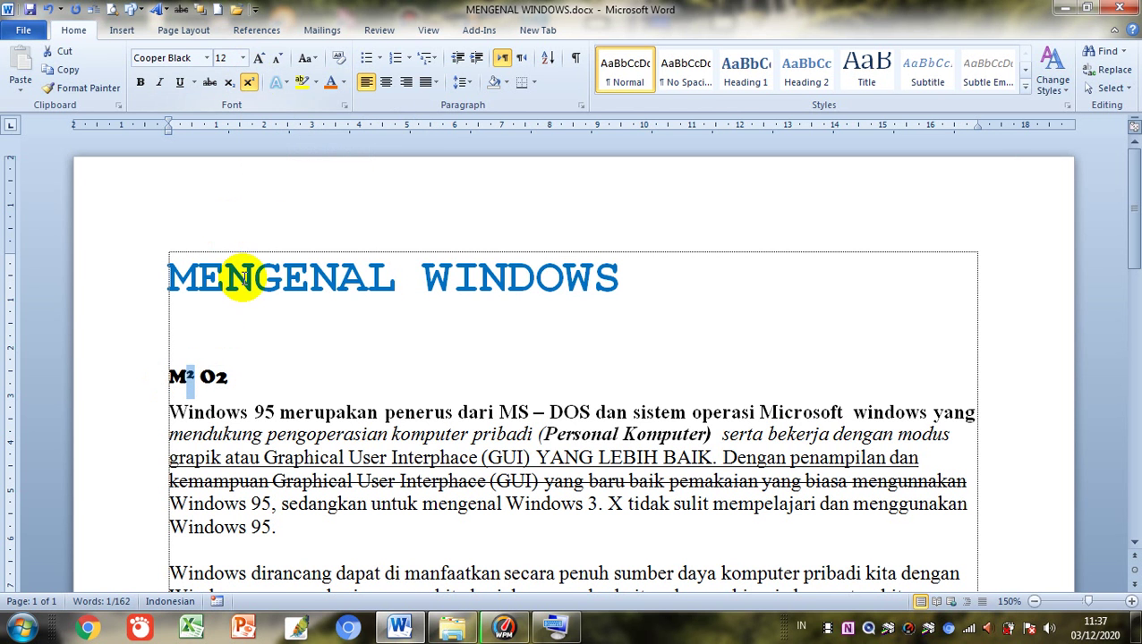
pyautogui.moveTo(216, 376); pyautogui.dragTo(221, 380)
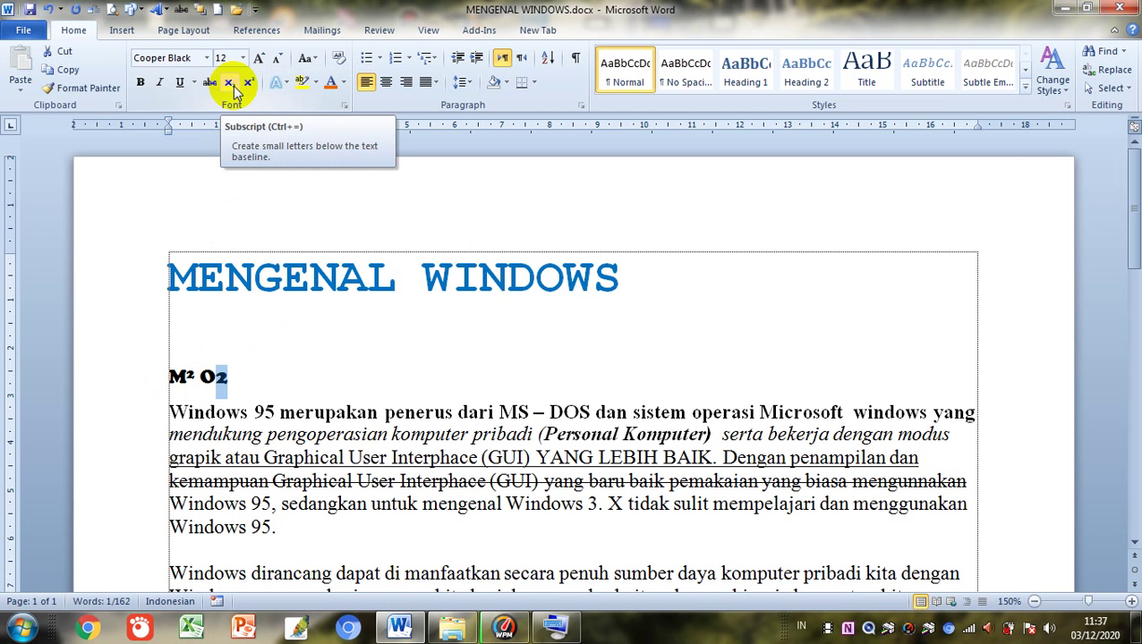
pyautogui.click(235, 90)
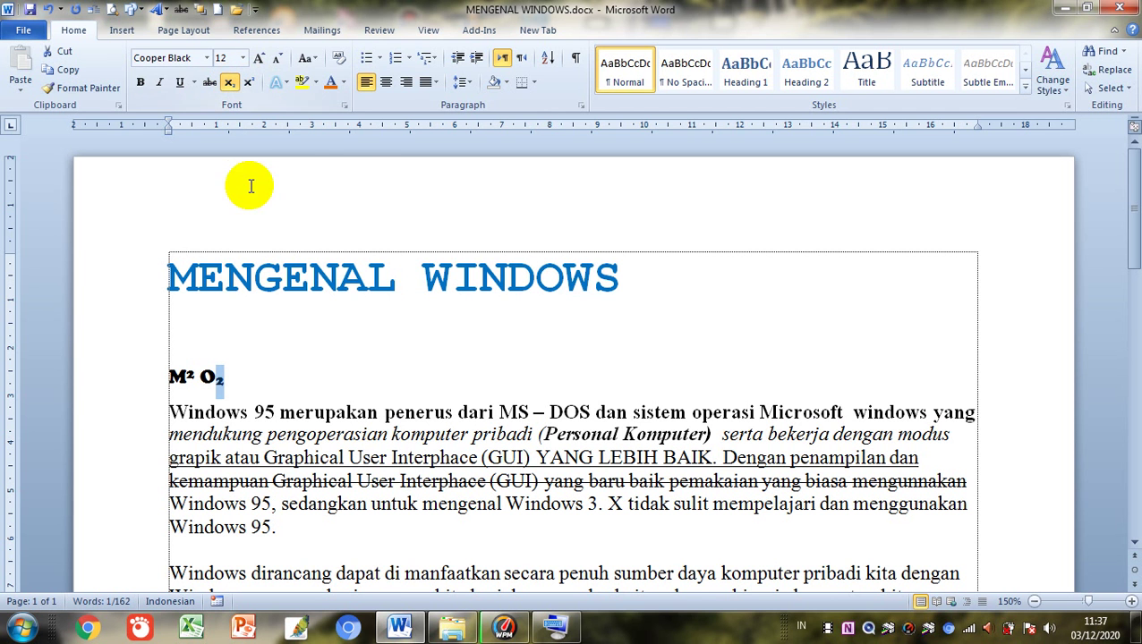
pyautogui.click(316, 82)
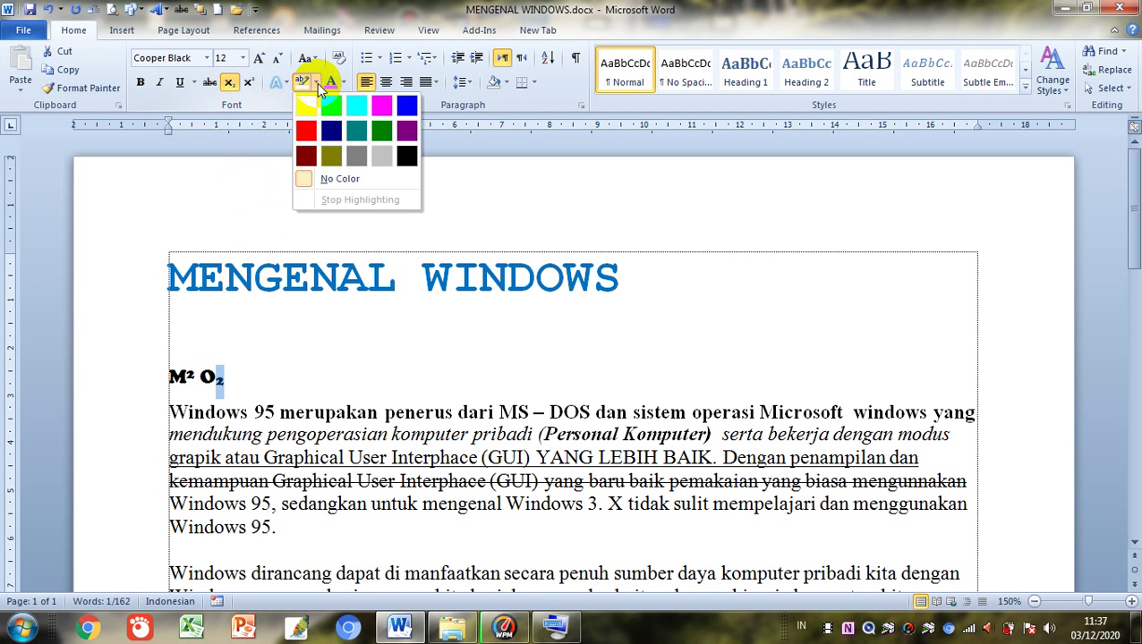
pyautogui.click(340, 369)
pyautogui.click(286, 370)
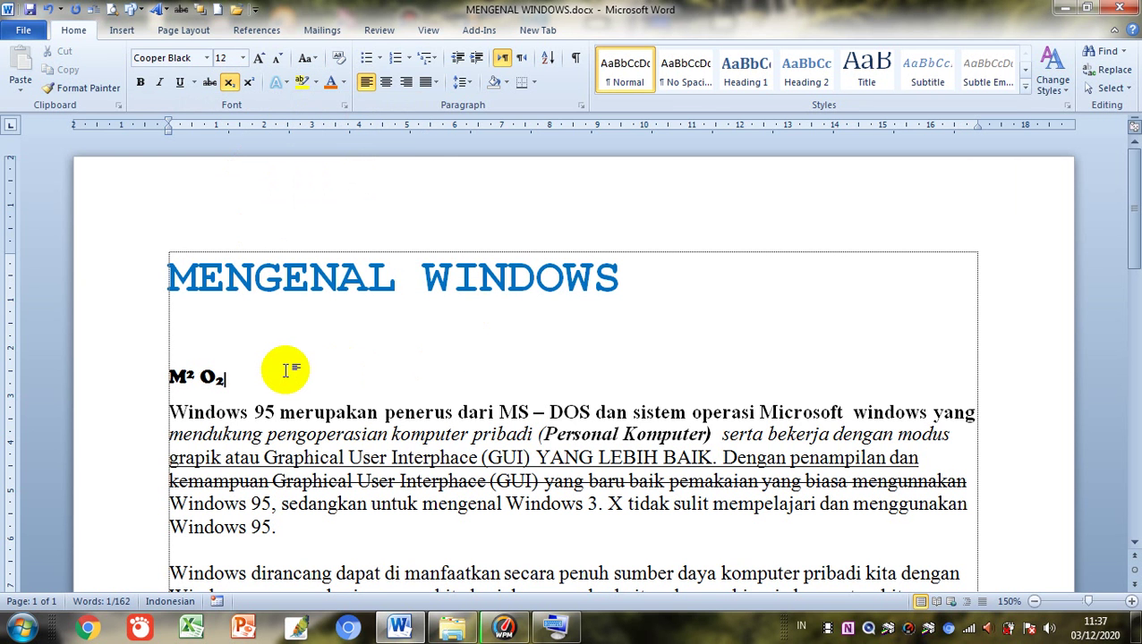
# Apply the text effect "Fill - Olive Green, Accent 3, Outline - Text 2" to the first paragraph's line starting "Windows 95, sedangkan"
pyautogui.click(288, 86)
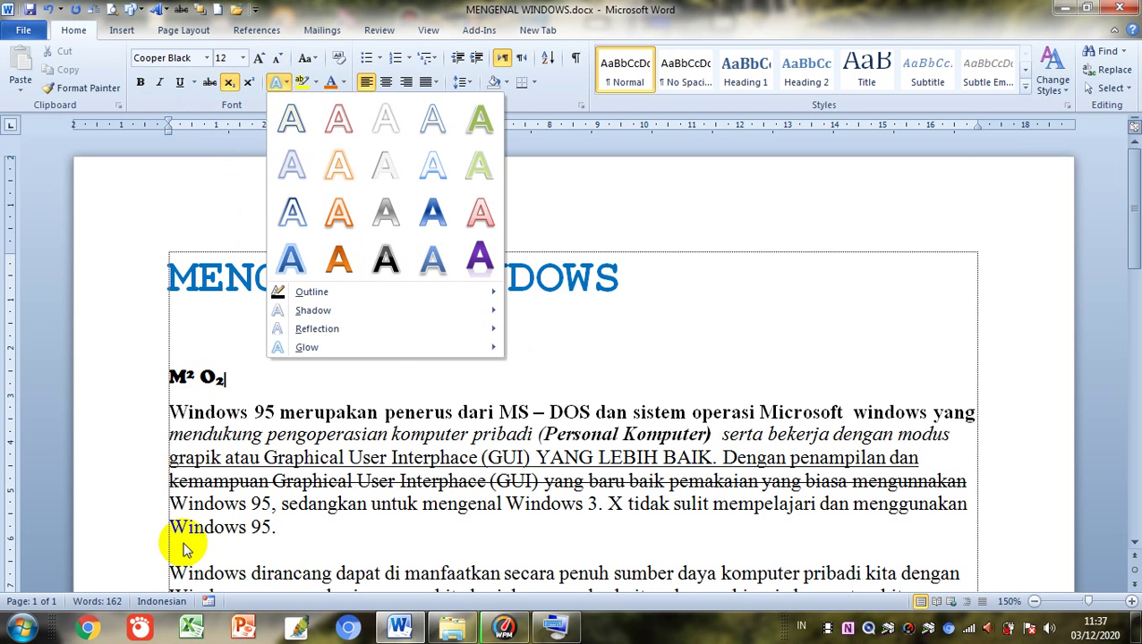
pyautogui.click(145, 514)
pyautogui.click(146, 514)
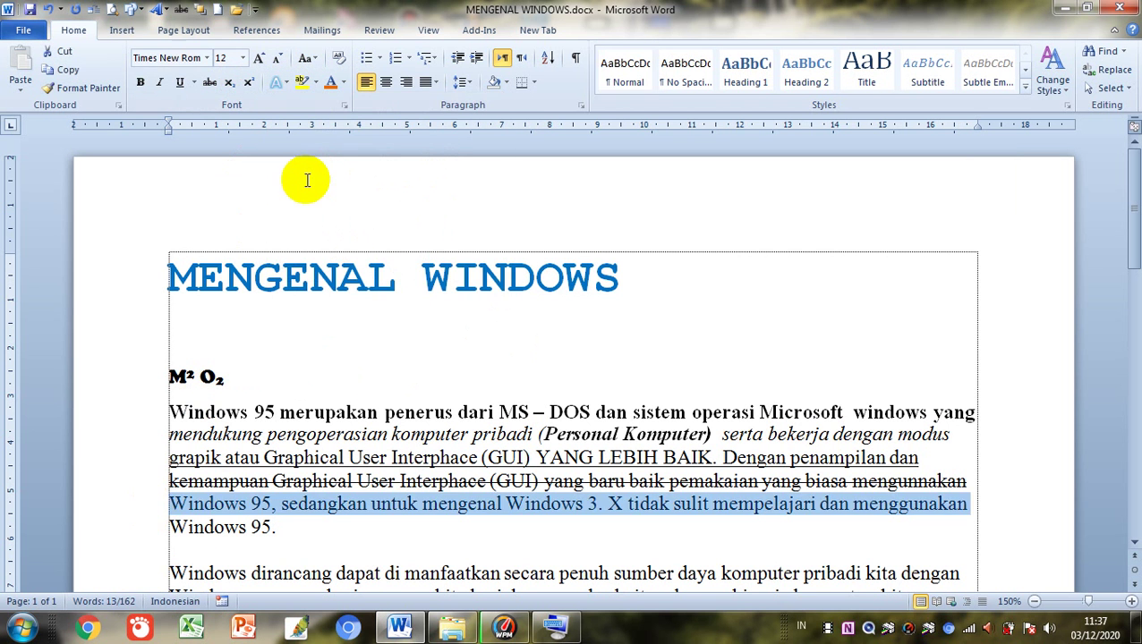
pyautogui.click(286, 90)
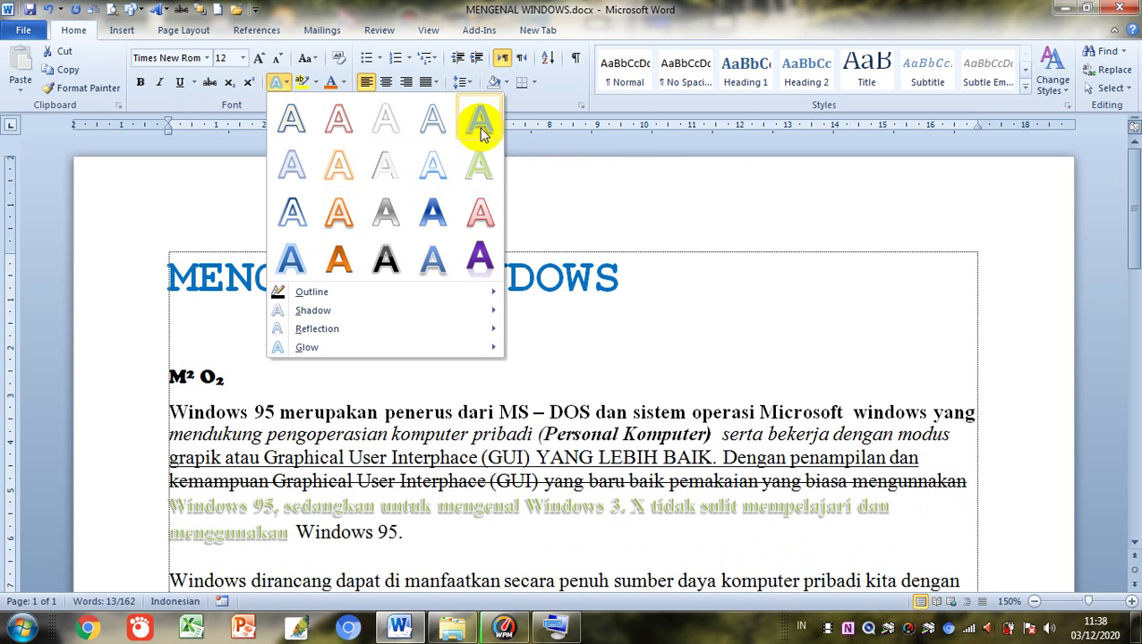
pyautogui.click(481, 133)
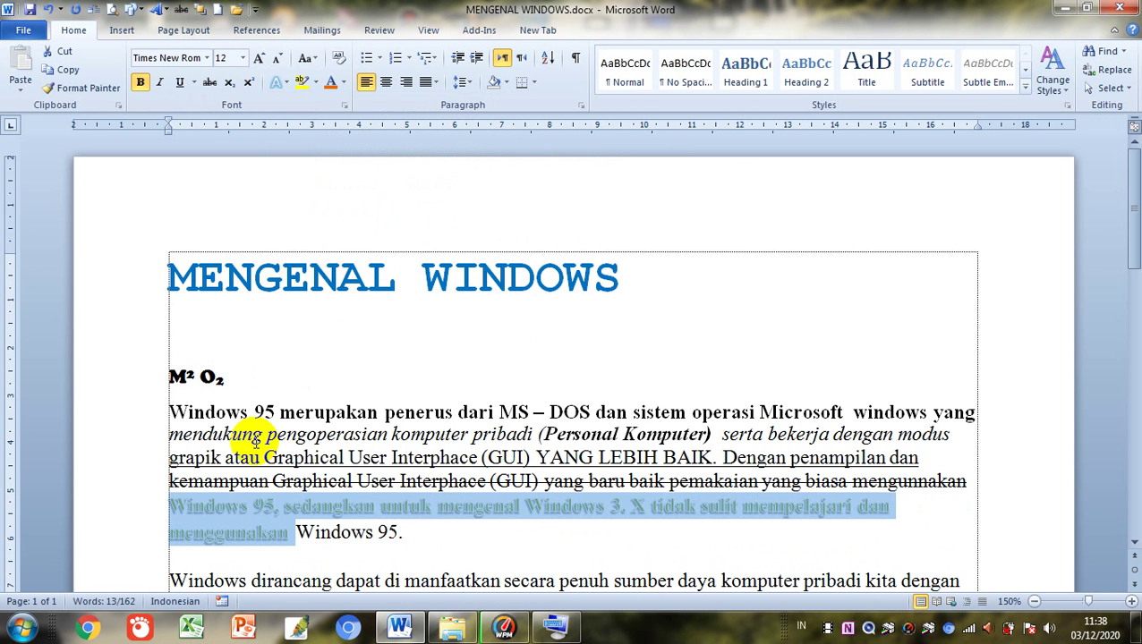
# Apply a preset text effect to the word "Graphical" in the struck-through fourth line
pyautogui.click(293, 487)
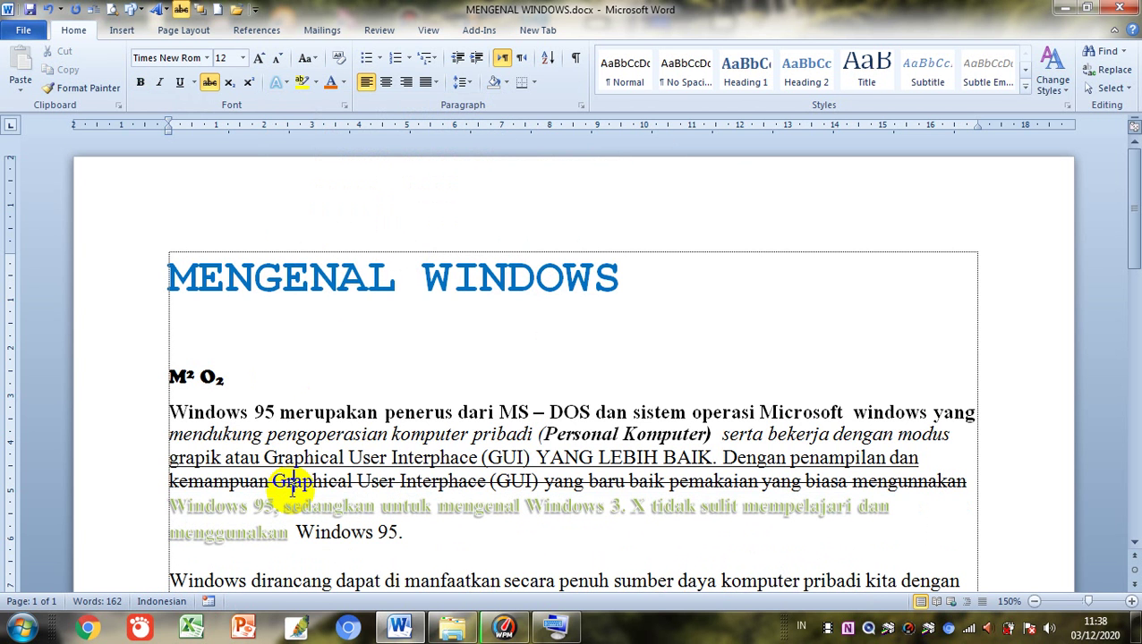
pyautogui.click(287, 86)
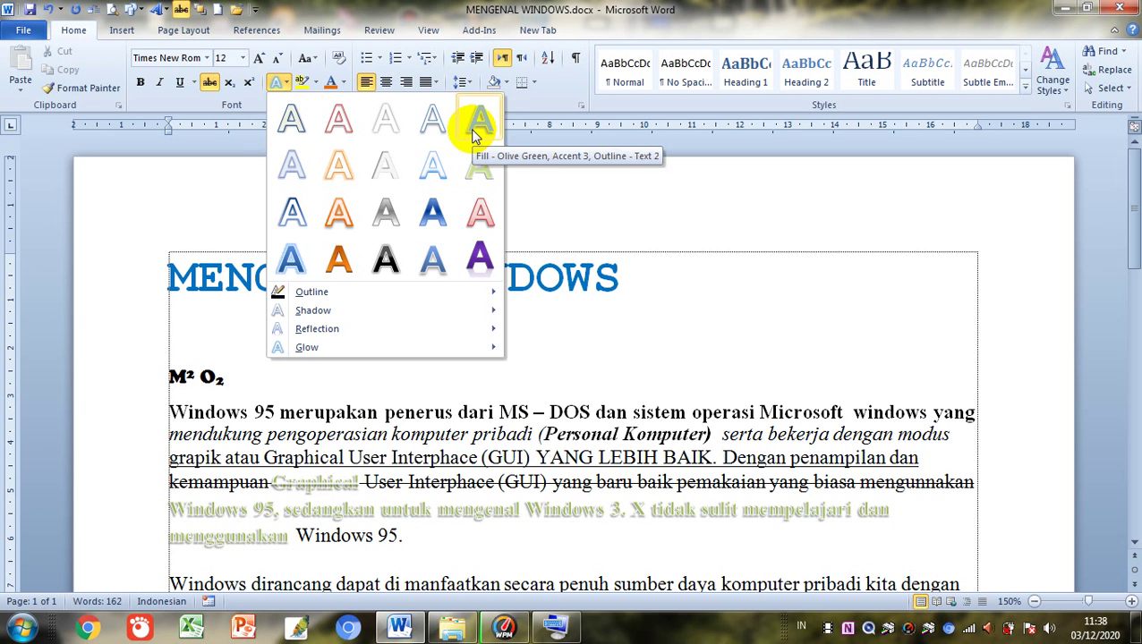
pyautogui.click(467, 141)
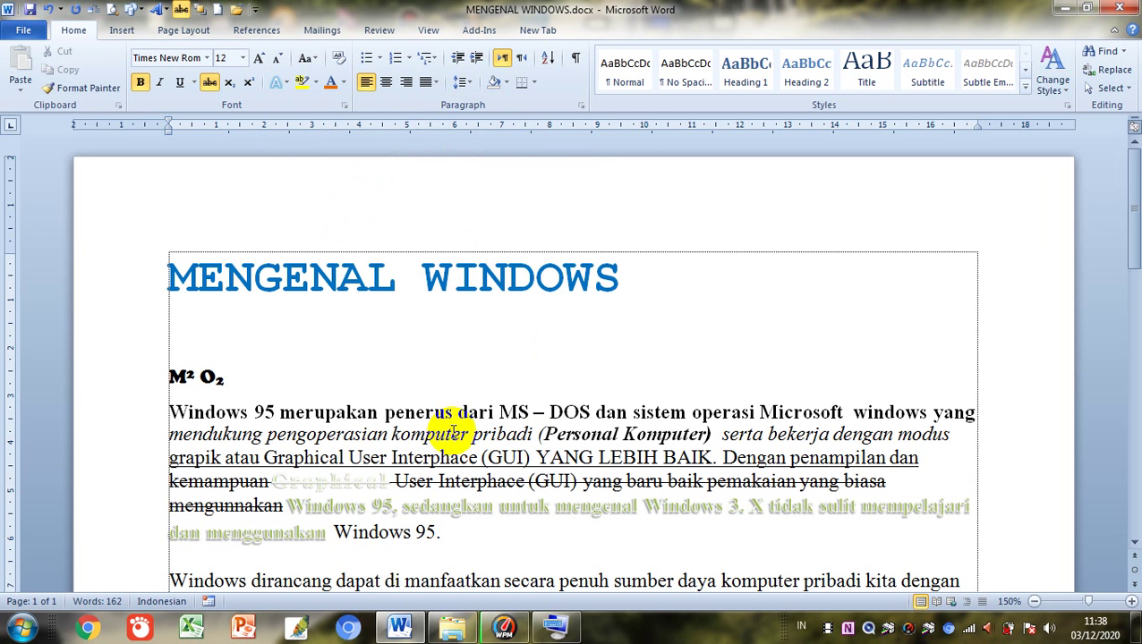
pyautogui.click(216, 484)
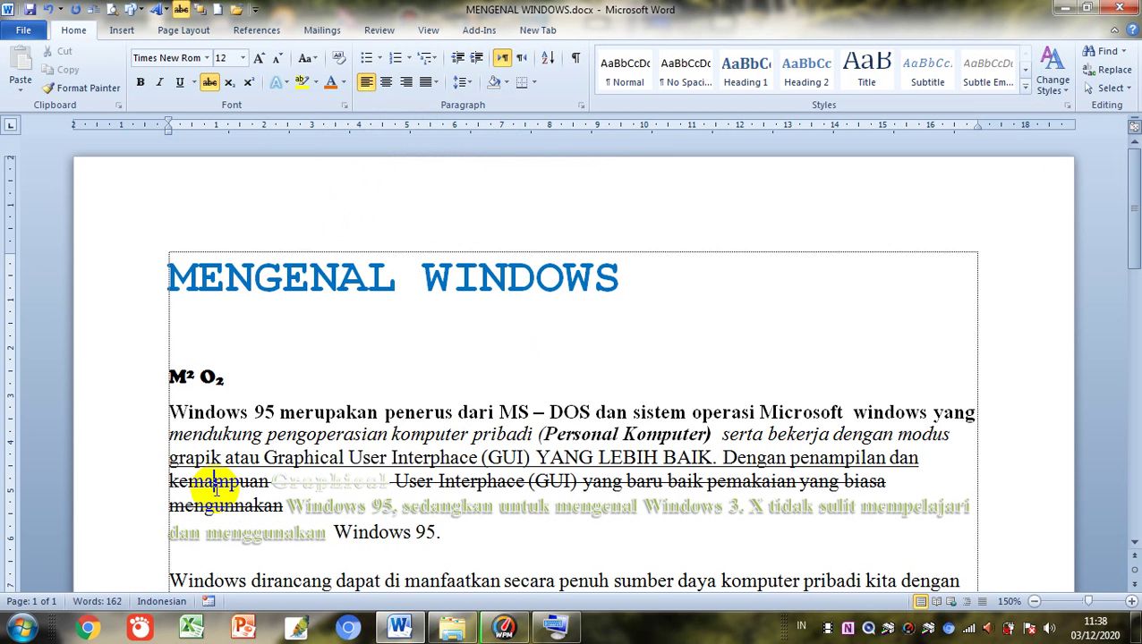
# Remove bold, italic and underline formatting from the whole first paragraph
pyautogui.click(118, 363)
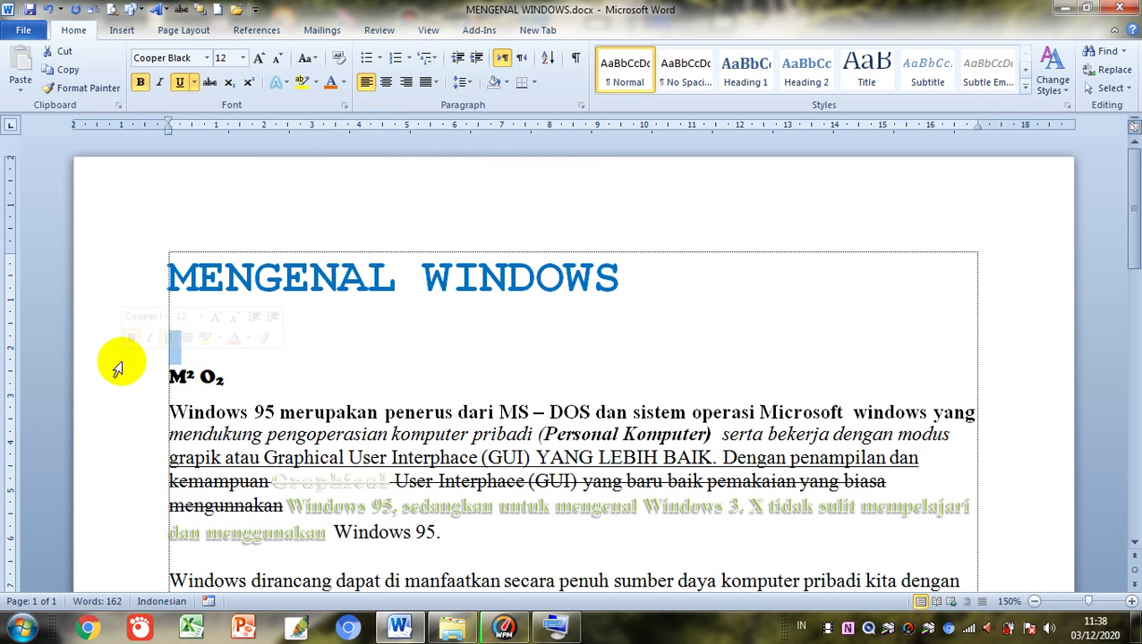
pyautogui.press('Right')
pyautogui.press('Right')
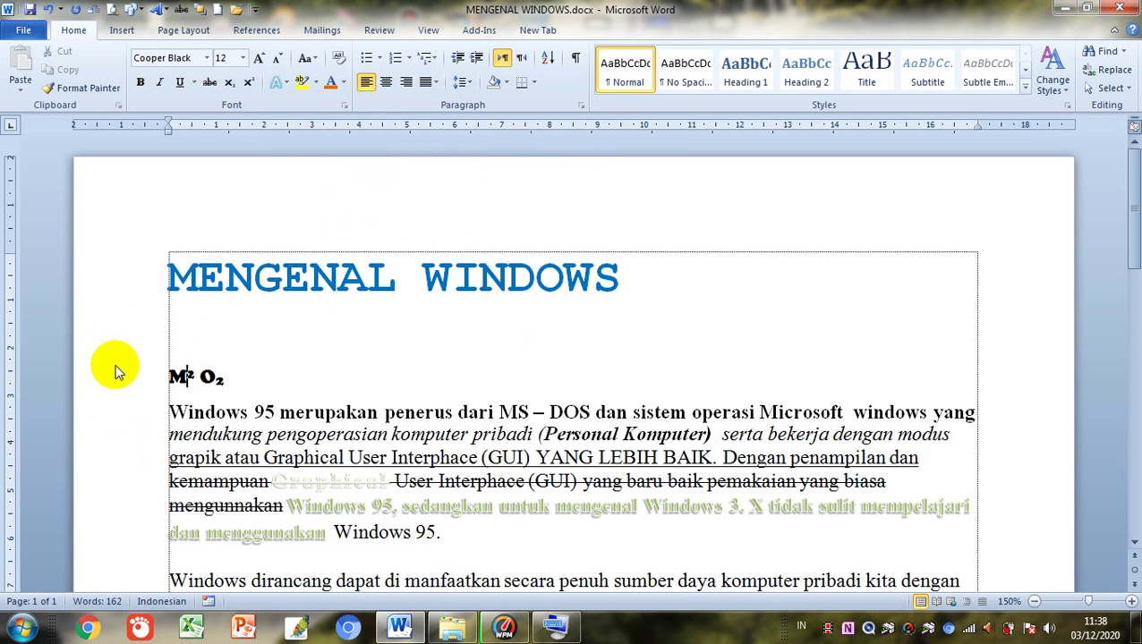
pyautogui.moveTo(126, 408); pyautogui.dragTo(169, 539)
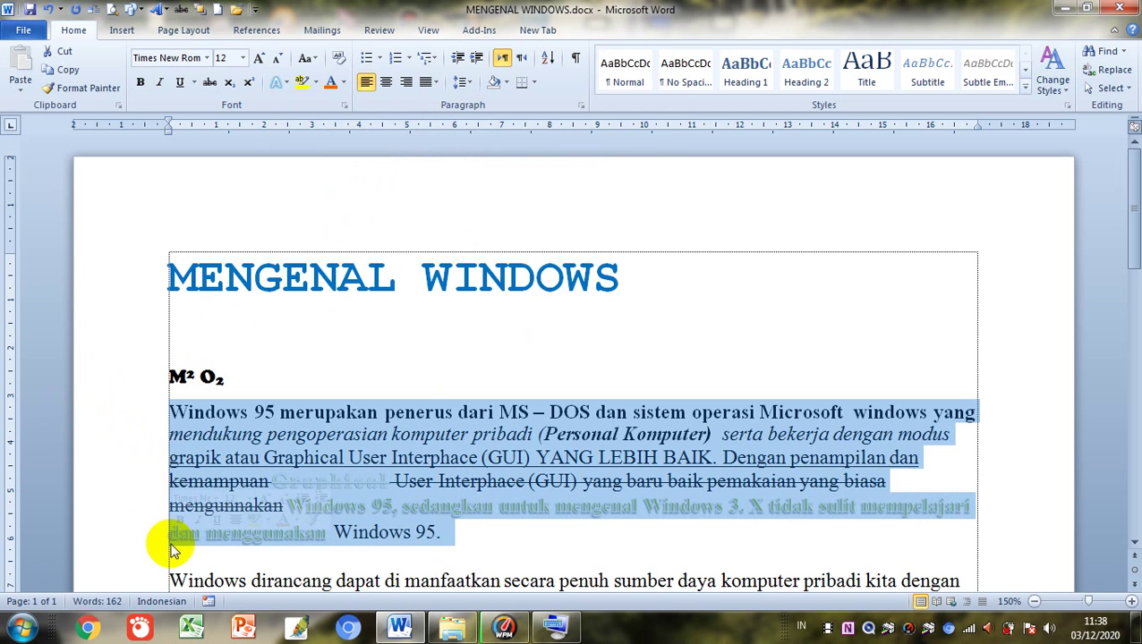
pyautogui.click(141, 83)
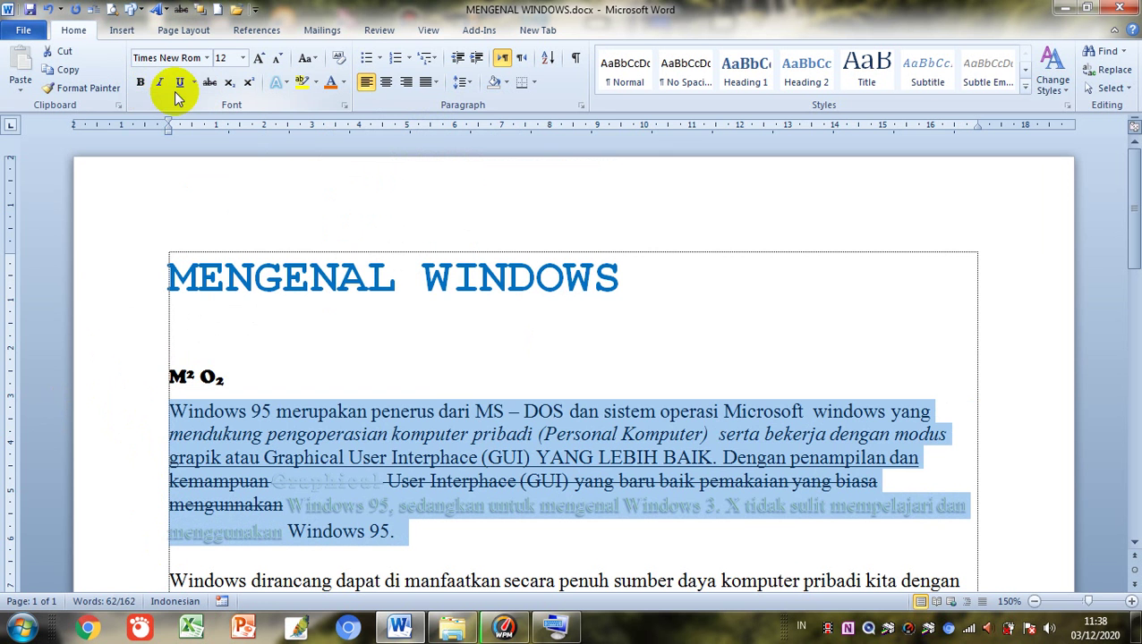
pyautogui.click(160, 84)
pyautogui.click(161, 85)
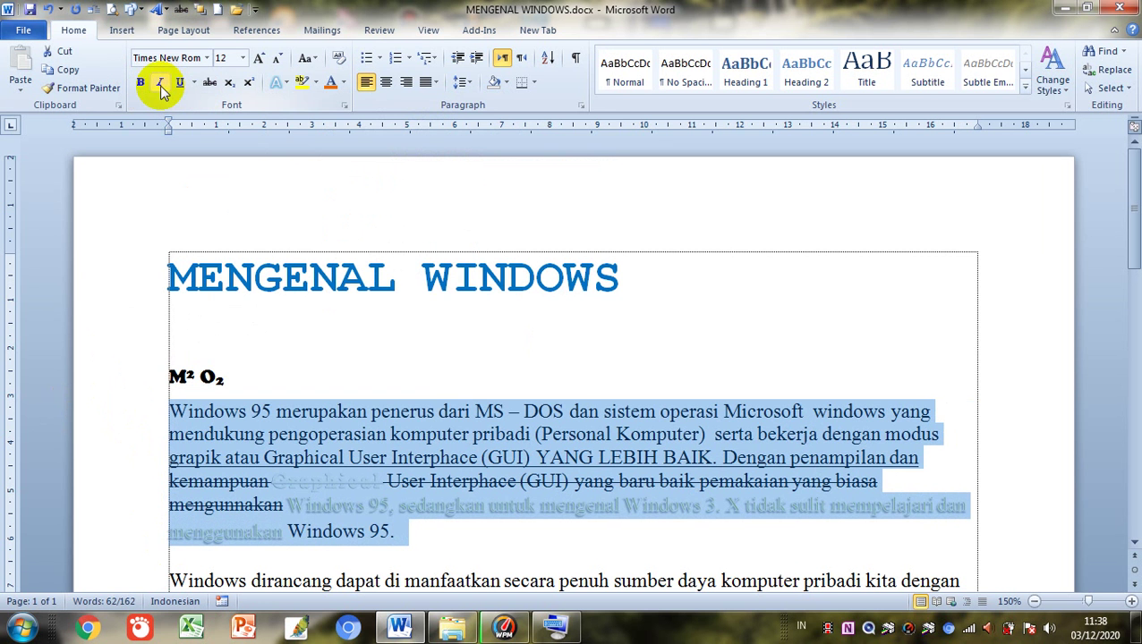
pyautogui.click(182, 84)
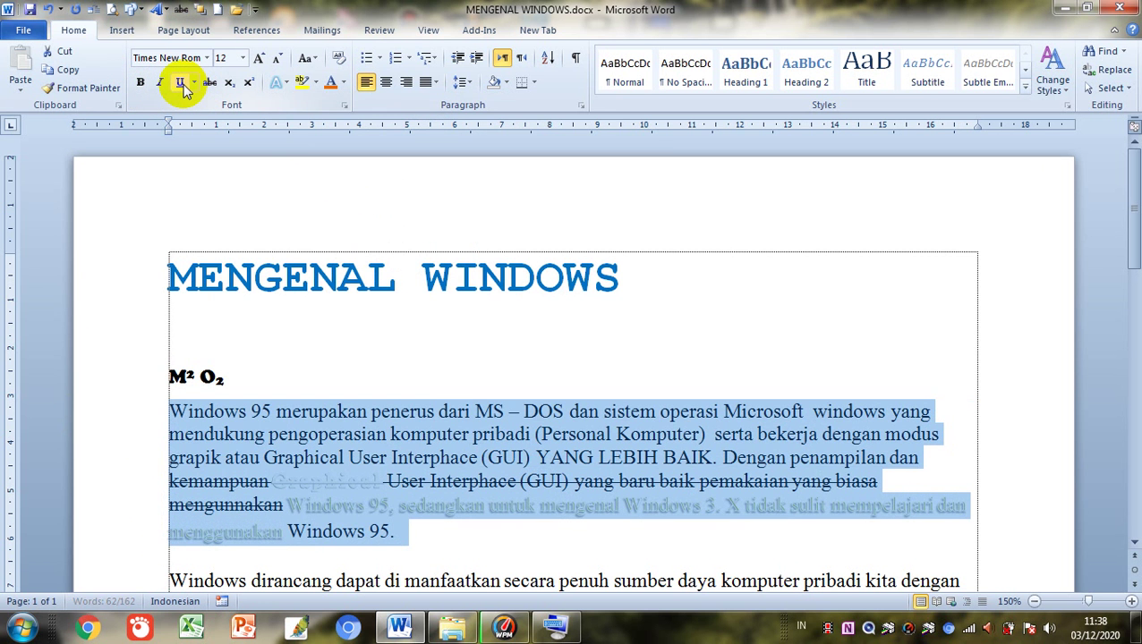
pyautogui.click(283, 83)
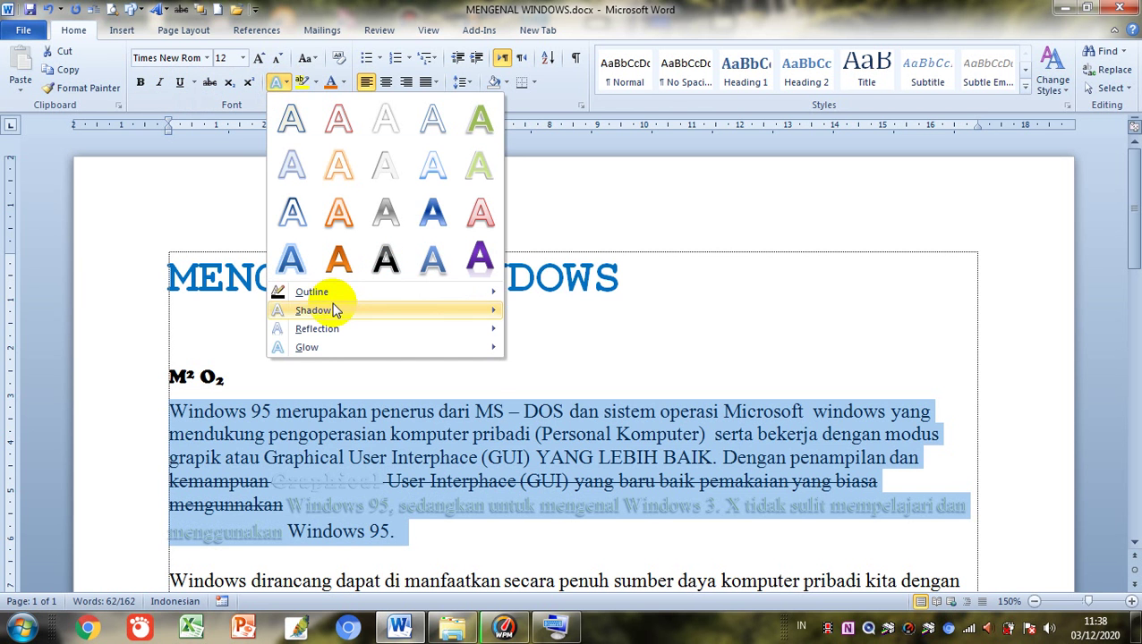
pyautogui.moveTo(340, 299)
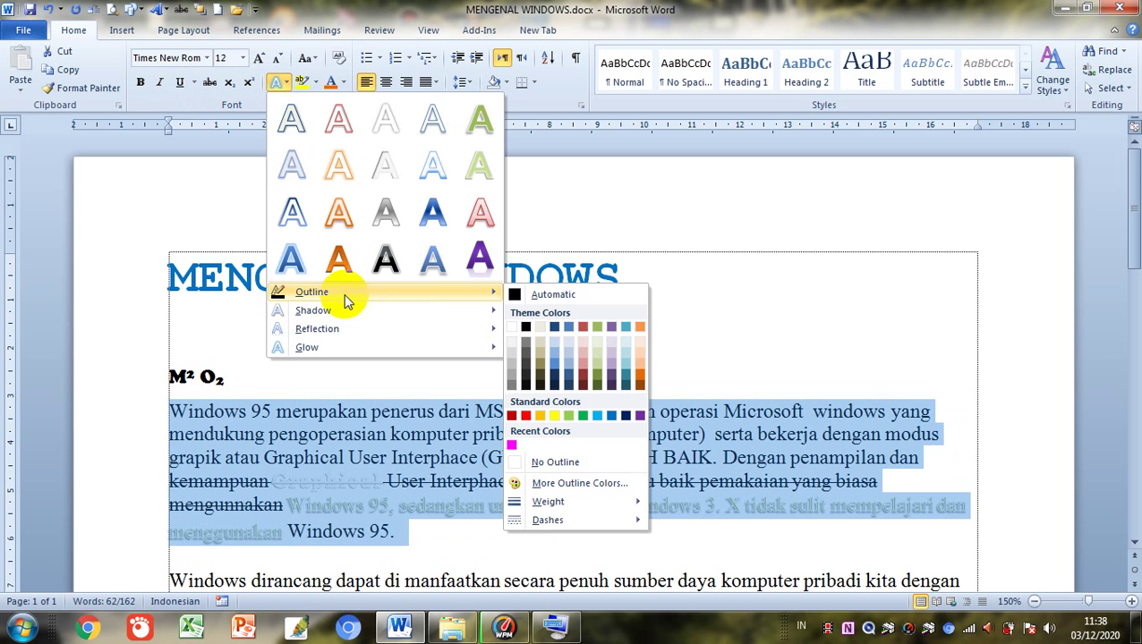
pyautogui.moveTo(444, 330)
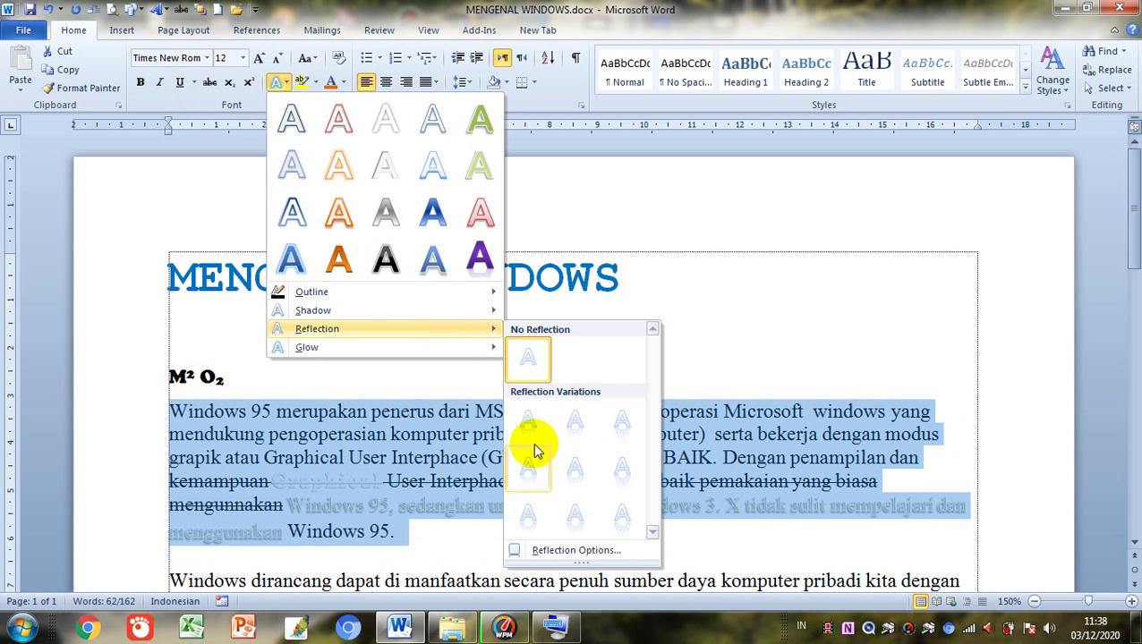
pyautogui.click(471, 463)
pyautogui.click(409, 459)
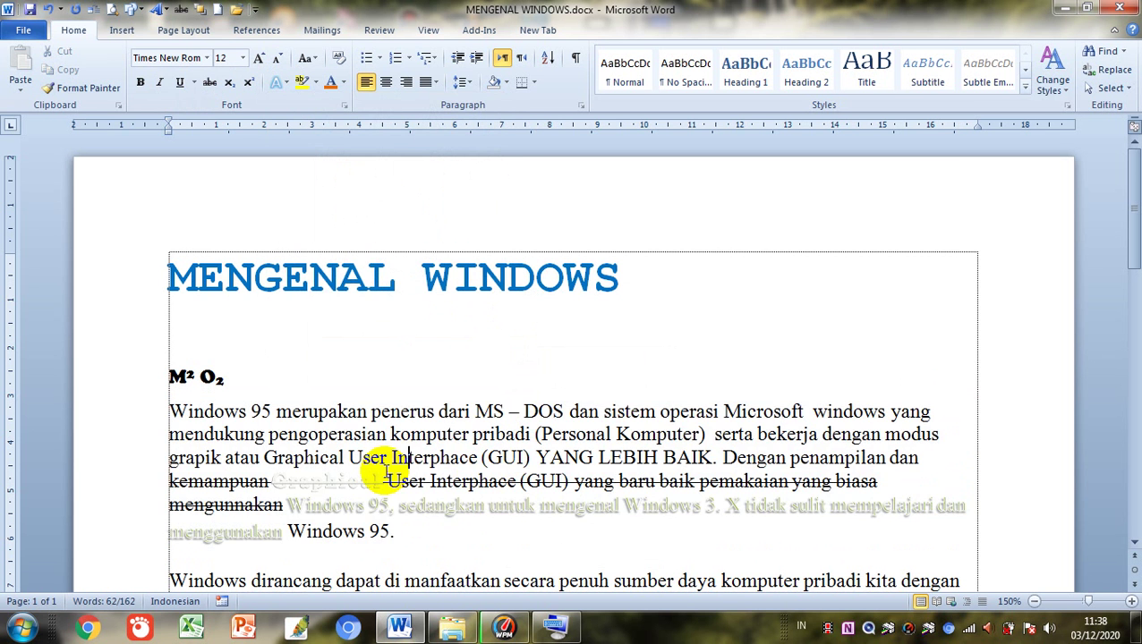
# Undo the recent bold, italic, underline, strikethrough and text effect changes in the first paragraph, keeping the superscript and subscript 2s in the line above
pyautogui.tripleClick(266, 484)
pyautogui.hotkey('ctrl', 'i')
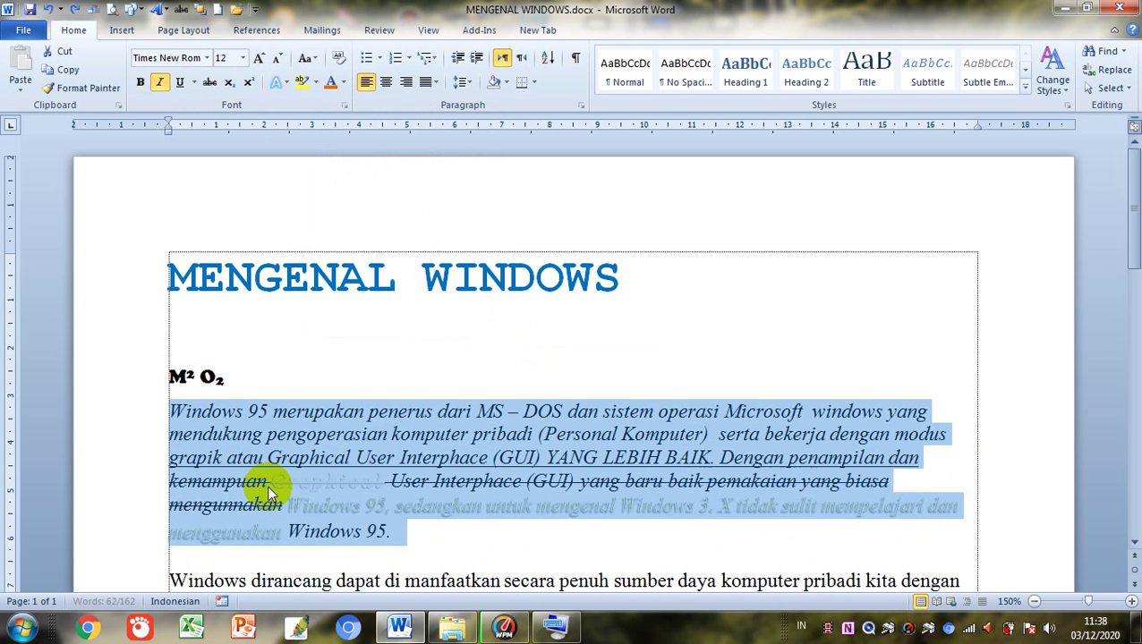
pyautogui.hotkey('ctrl', 'z')
pyautogui.hotkey('ctrl', 'z')
pyautogui.hotkey('ctrl', 'z')
pyautogui.hotkey('ctrl', 'z')
pyautogui.hotkey('ctrl', 'z')
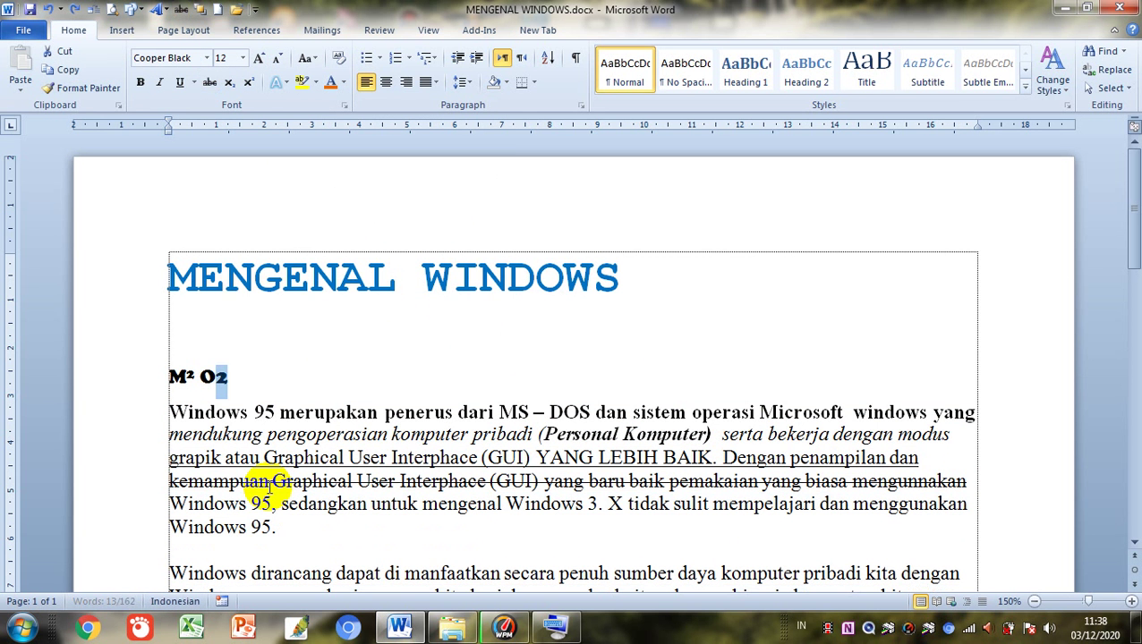
pyautogui.hotkey('ctrl', 'z')
pyautogui.hotkey('ctrl', 'y')
pyautogui.hotkey('ctrl', 'y')
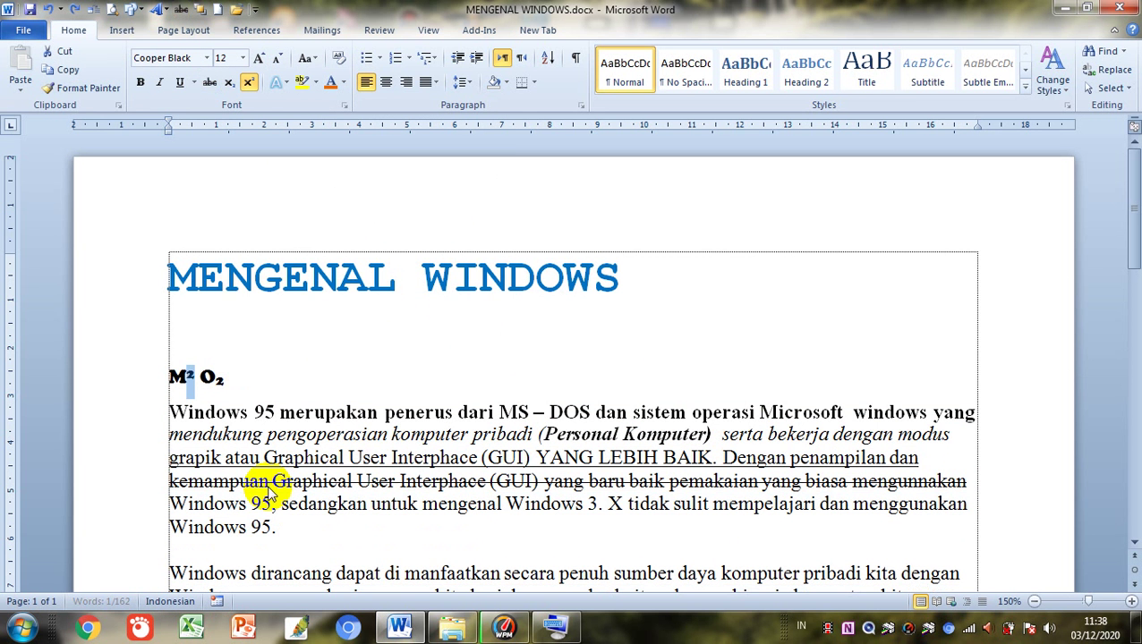
pyautogui.hotkey('ctrl', 'z')
pyautogui.hotkey('ctrl', 'z')
pyautogui.hotkey('ctrl', 'z')
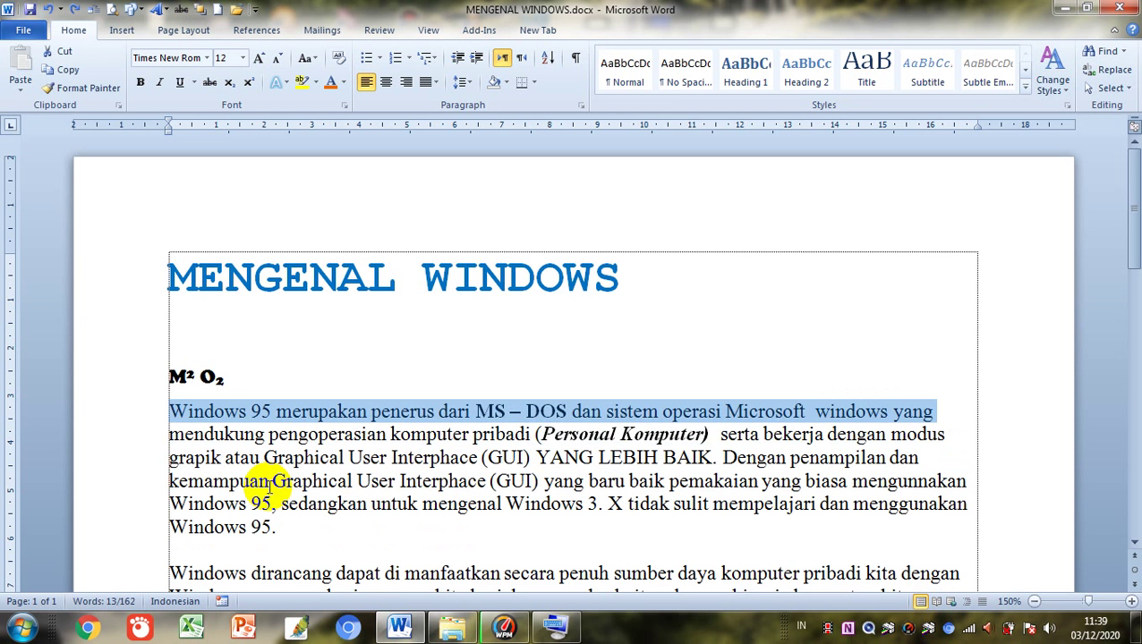
pyautogui.click(476, 457)
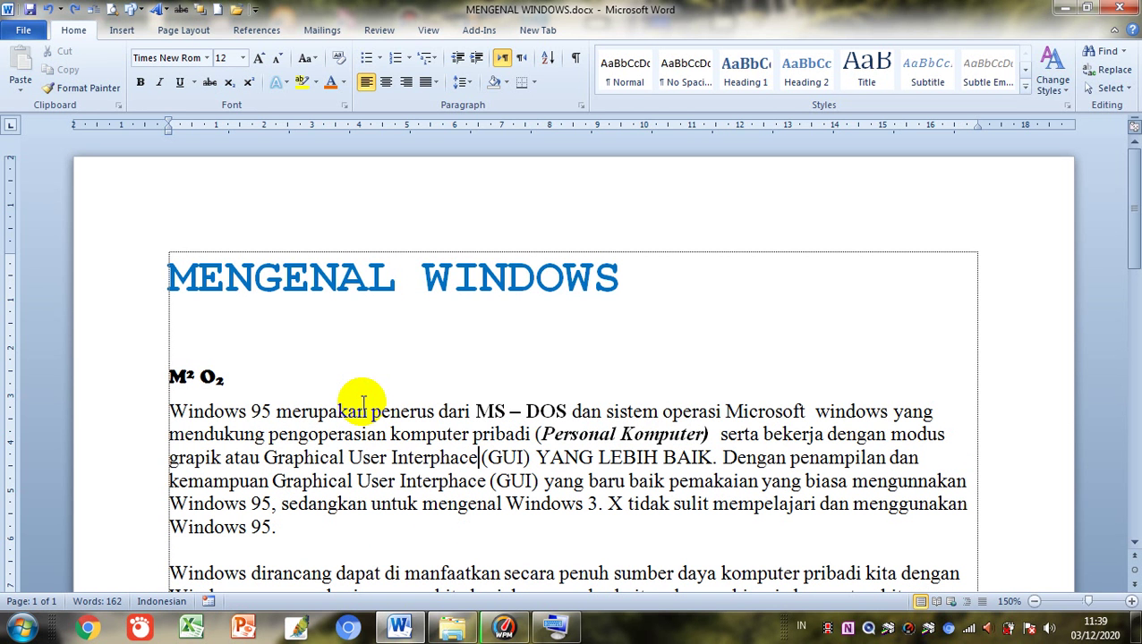
# Make the word "Windows" at the start of the first paragraph bold
pyautogui.click(170, 411)
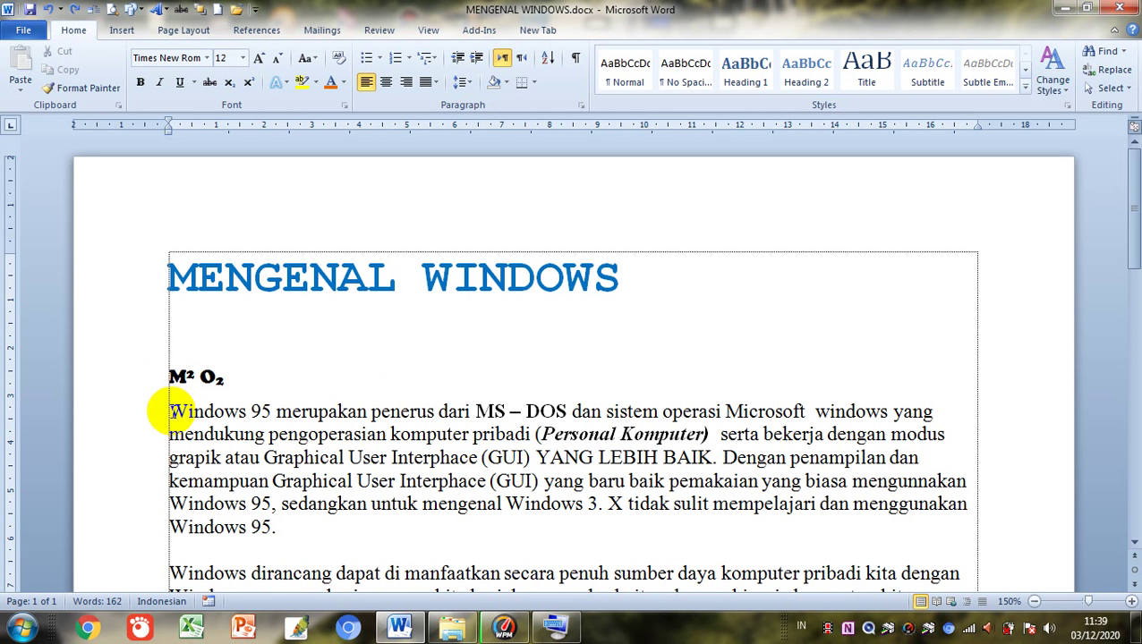
pyautogui.doubleClick(172, 414)
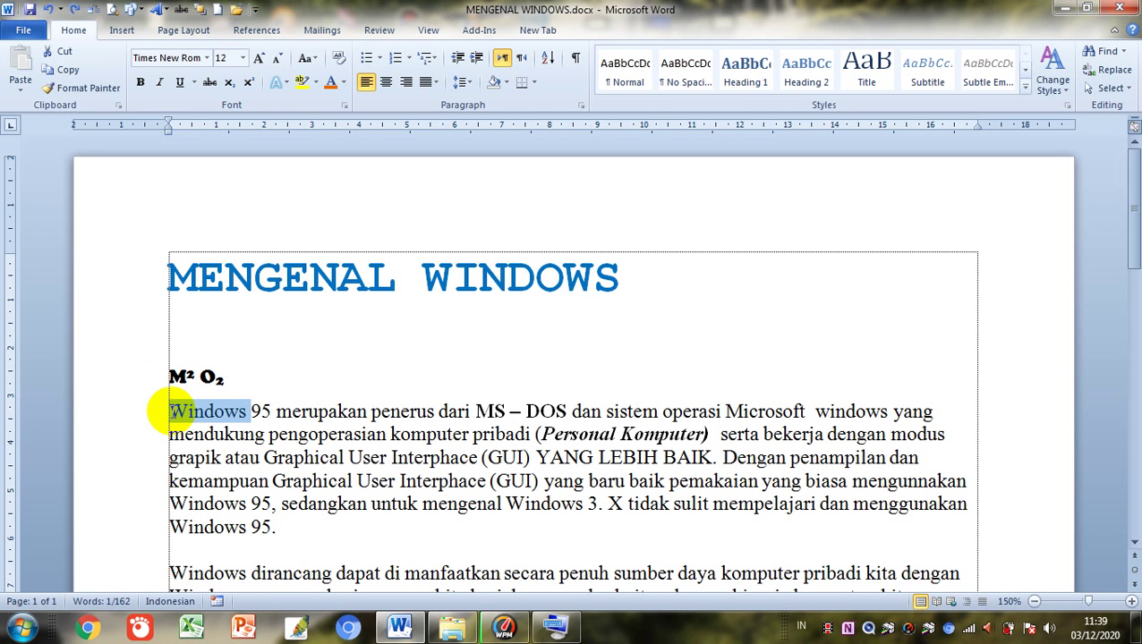
pyautogui.hotkey('ctrl', 'b')
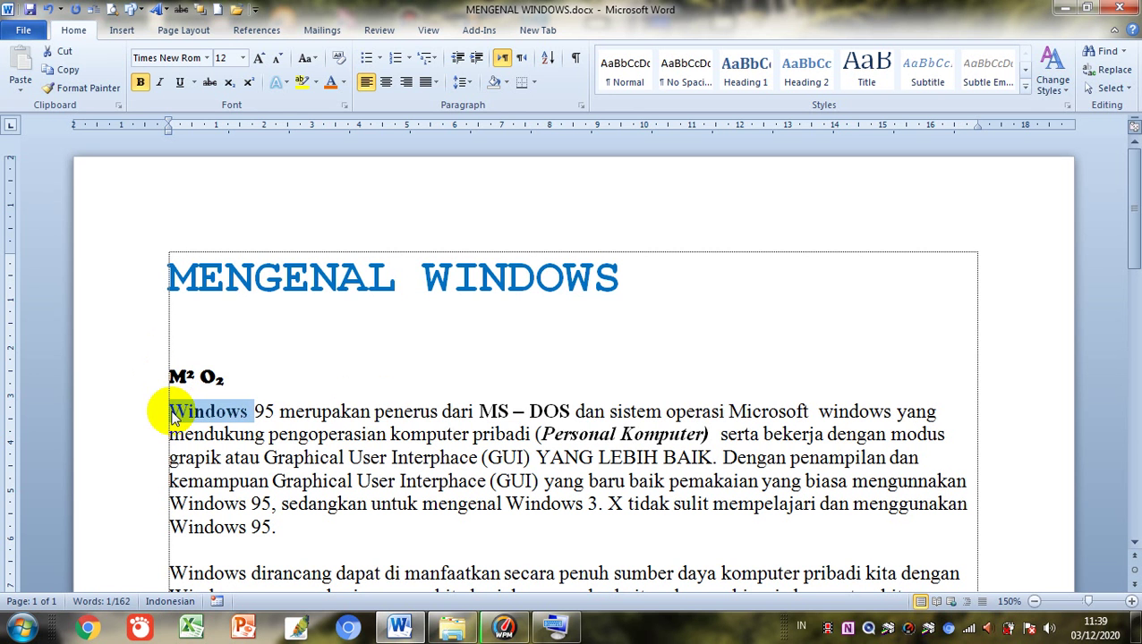
pyautogui.press('Right')
pyautogui.press('Right')
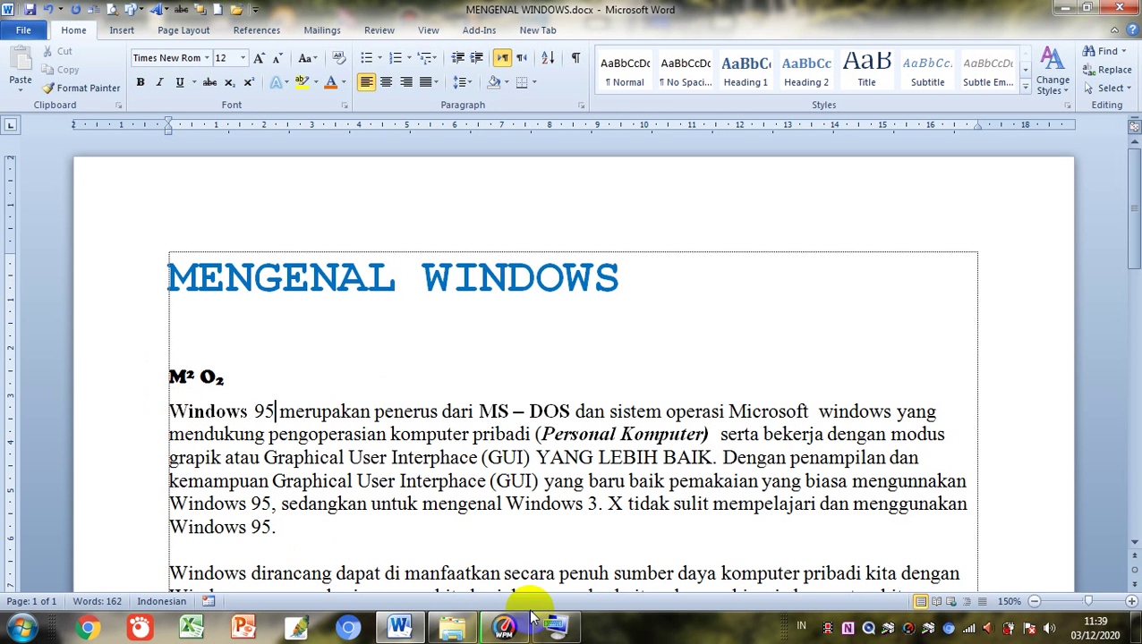
# Bring up the On-Screen Keyboard clear of the paragraph text and use it to italicize the word "merupakan" in the first line
pyautogui.click(556, 629)
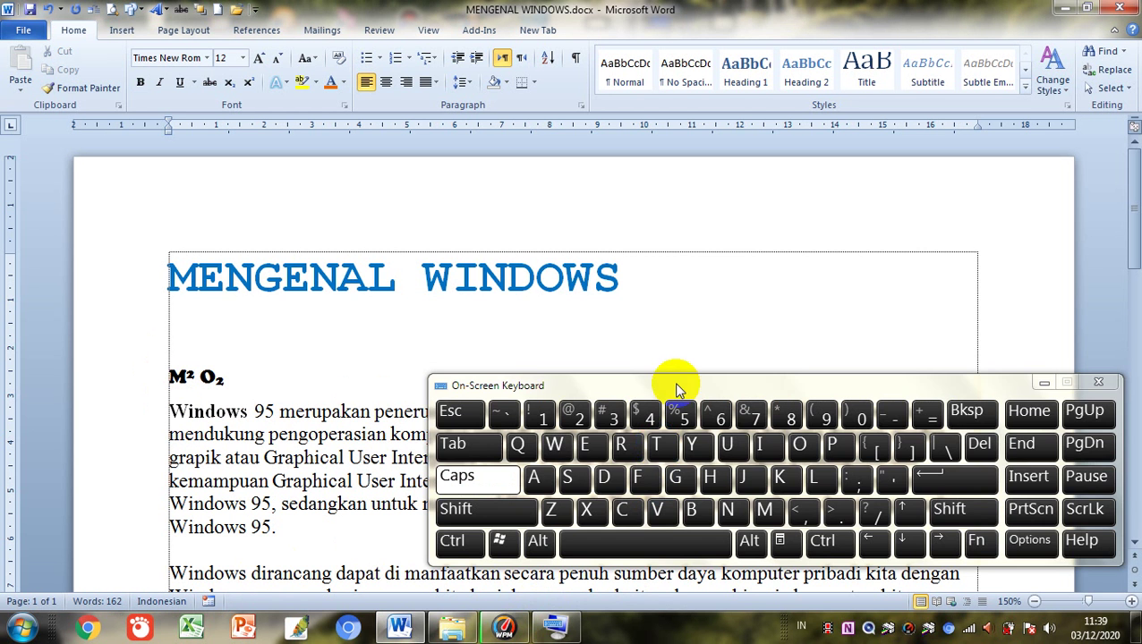
pyautogui.moveTo(677, 383); pyautogui.dragTo(875, 182)
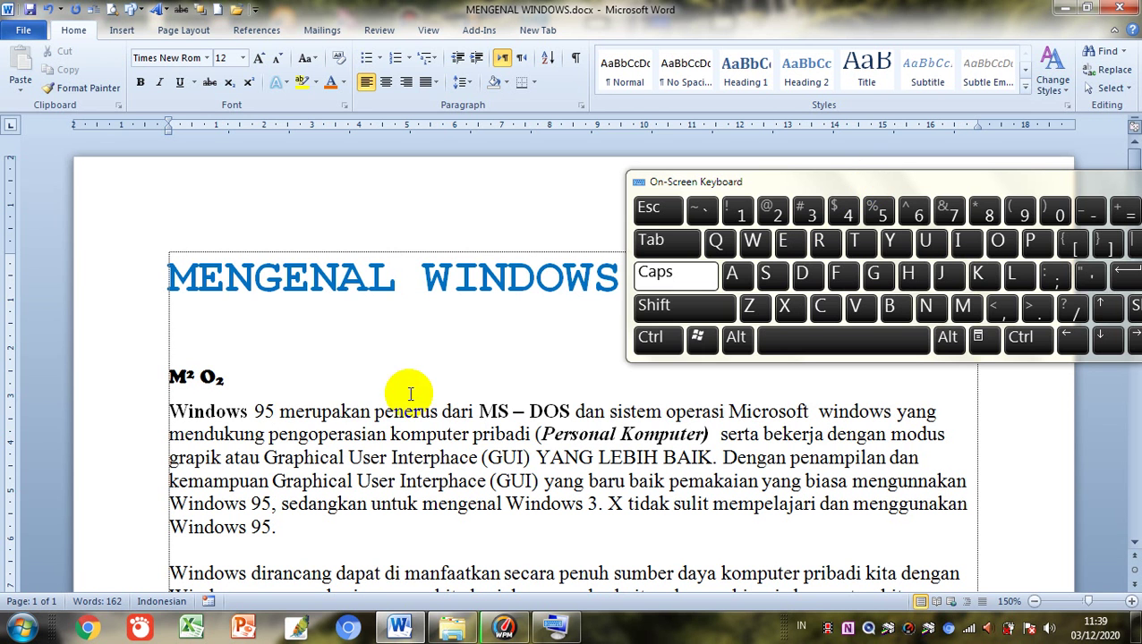
pyautogui.doubleClick(312, 417)
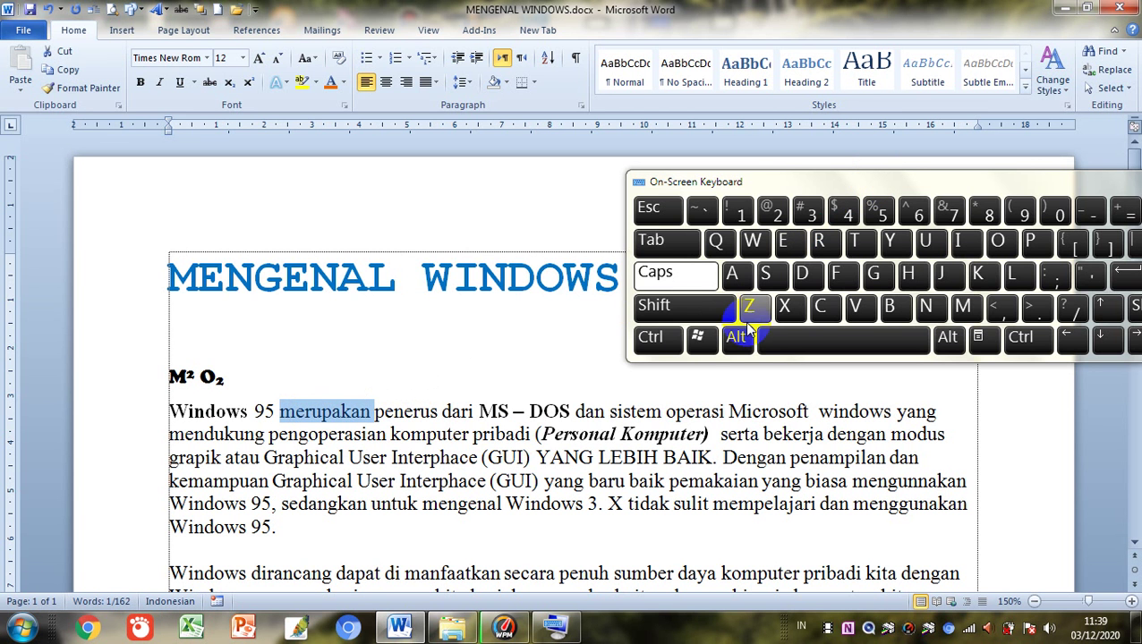
pyautogui.click(671, 344)
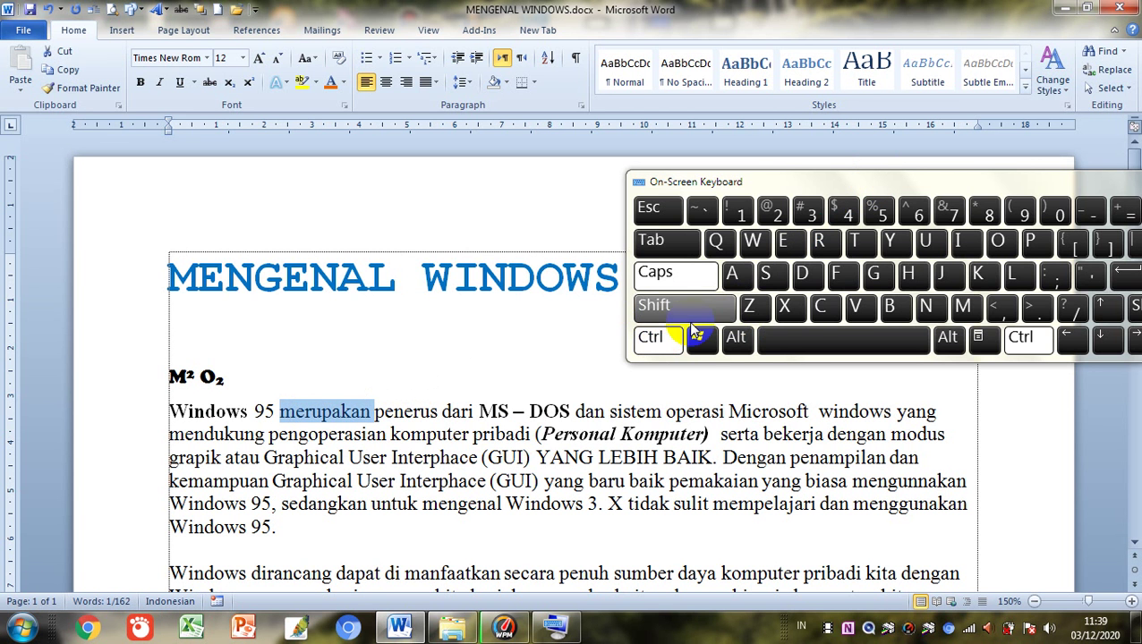
pyautogui.click(963, 244)
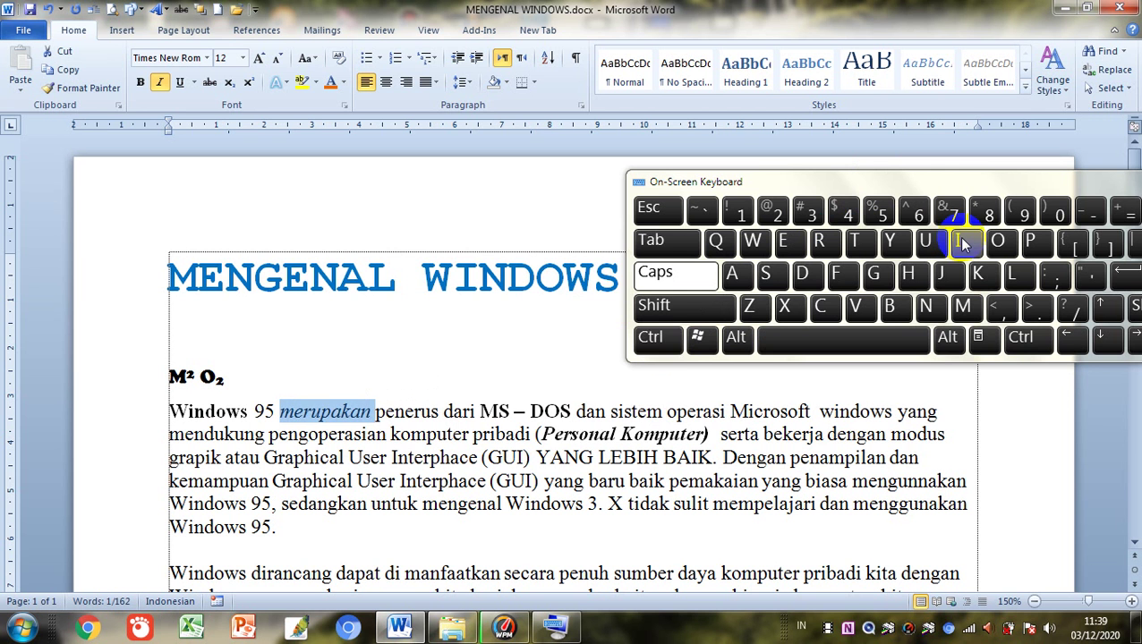
# Underline the word "penerus" in the first paragraph using the On-Screen Keyboard
pyautogui.doubleClick(409, 414)
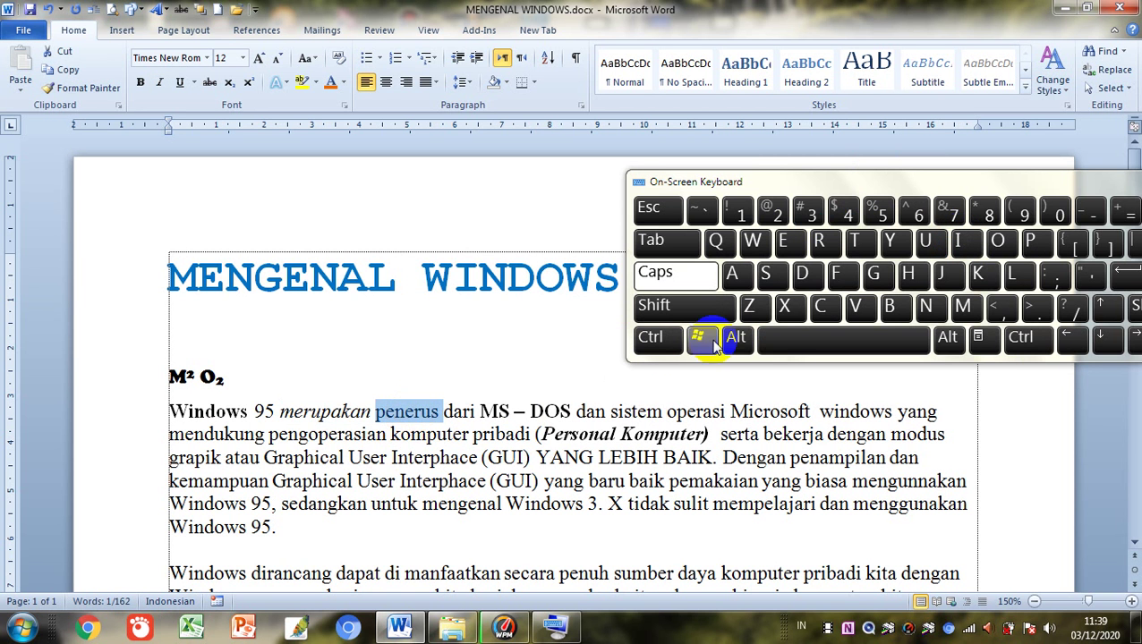
pyautogui.click(669, 340)
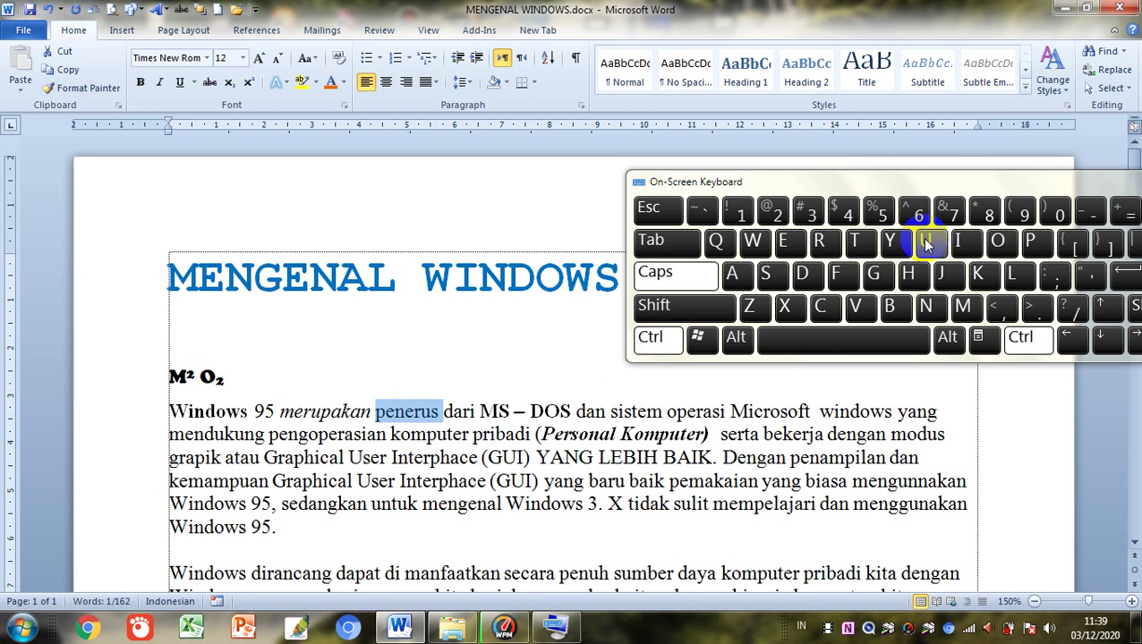
pyautogui.click(928, 243)
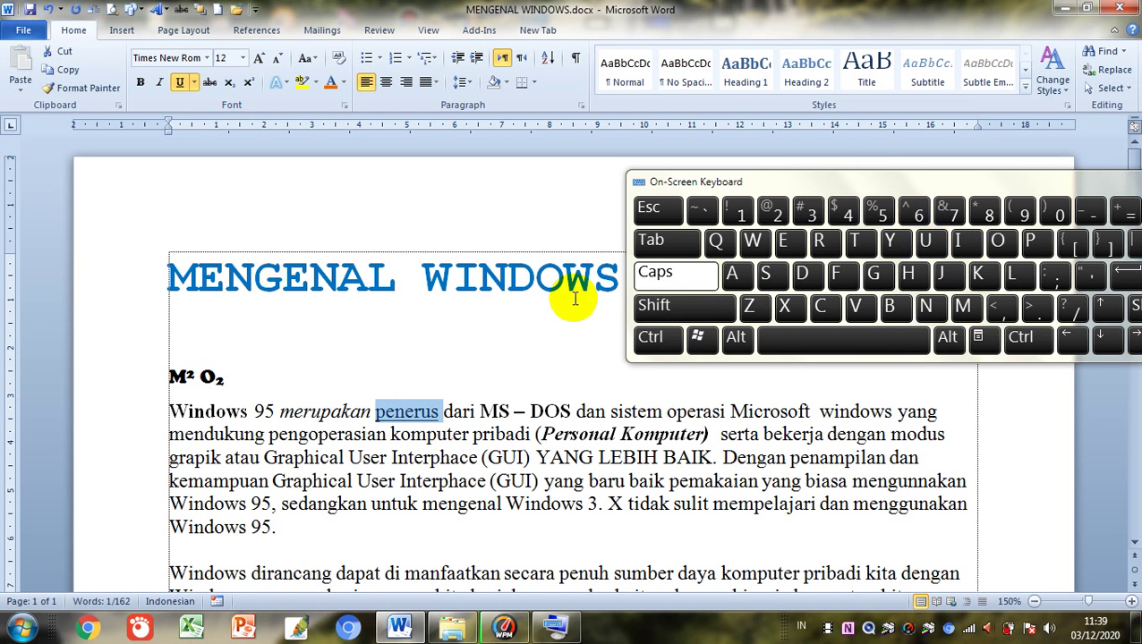
# Select the 2 after M and remove its superscript formatting
pyautogui.click(195, 376)
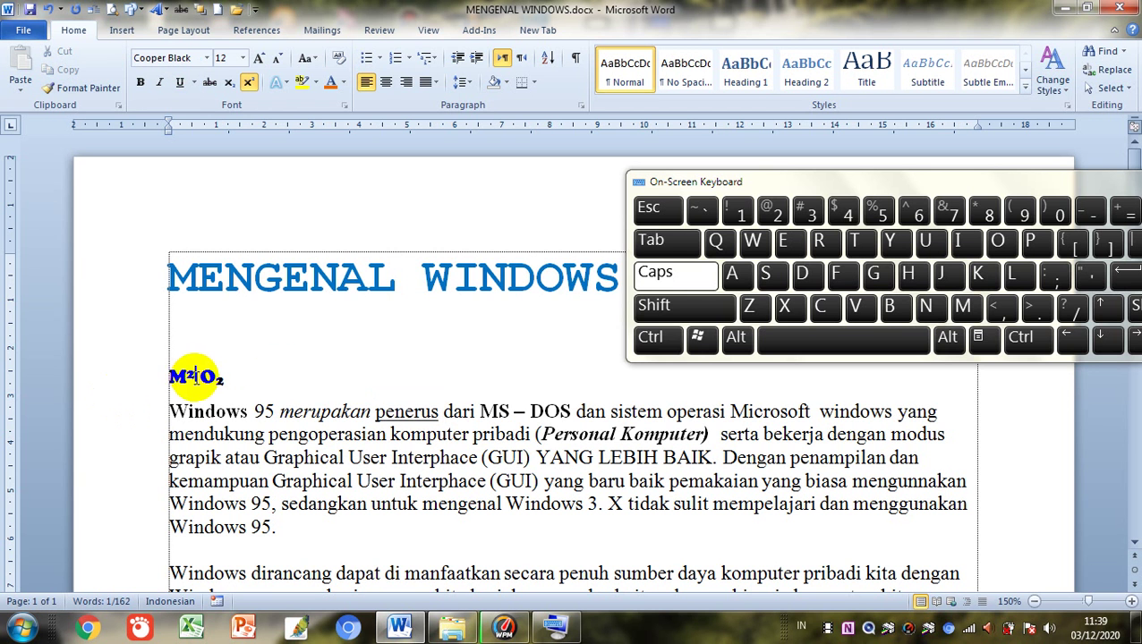
pyautogui.hotkey('ctrl', 'shift', 'Left')
pyautogui.hotkey('ctrl', 'shift', 'Right')
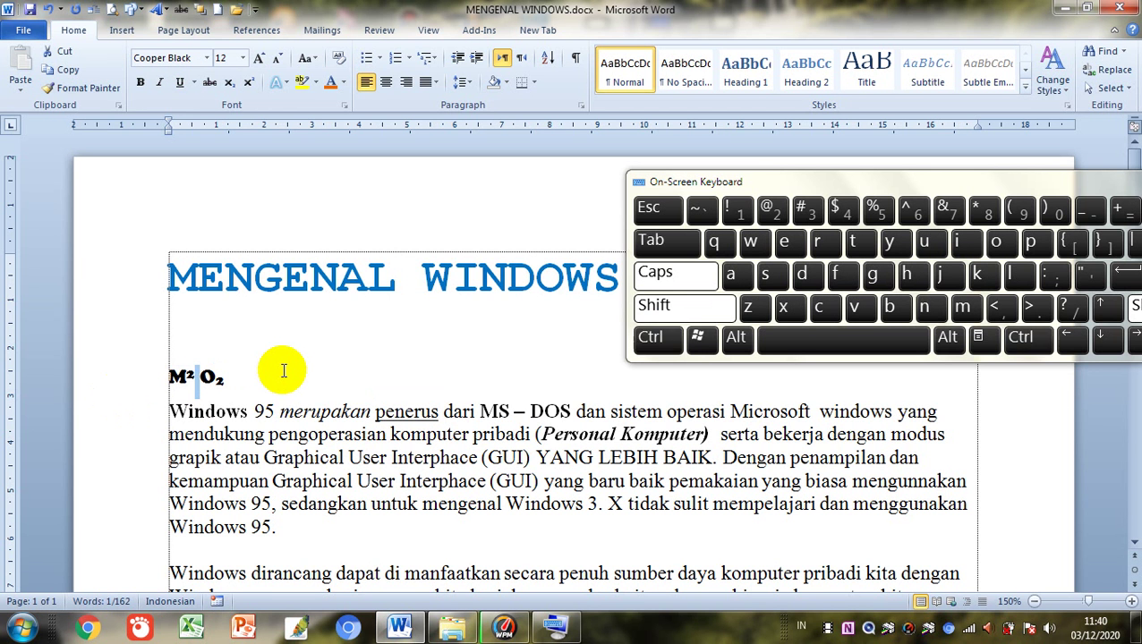
pyautogui.hotkey('shift', 'Left')
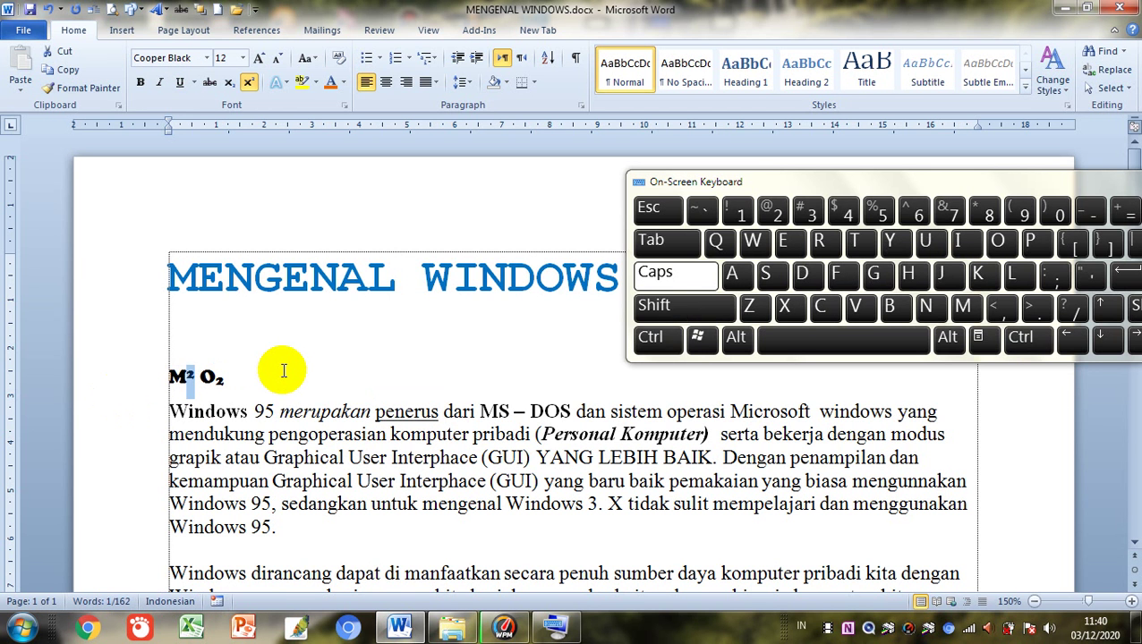
pyautogui.hotkey('ctrl', 'shift', '=')
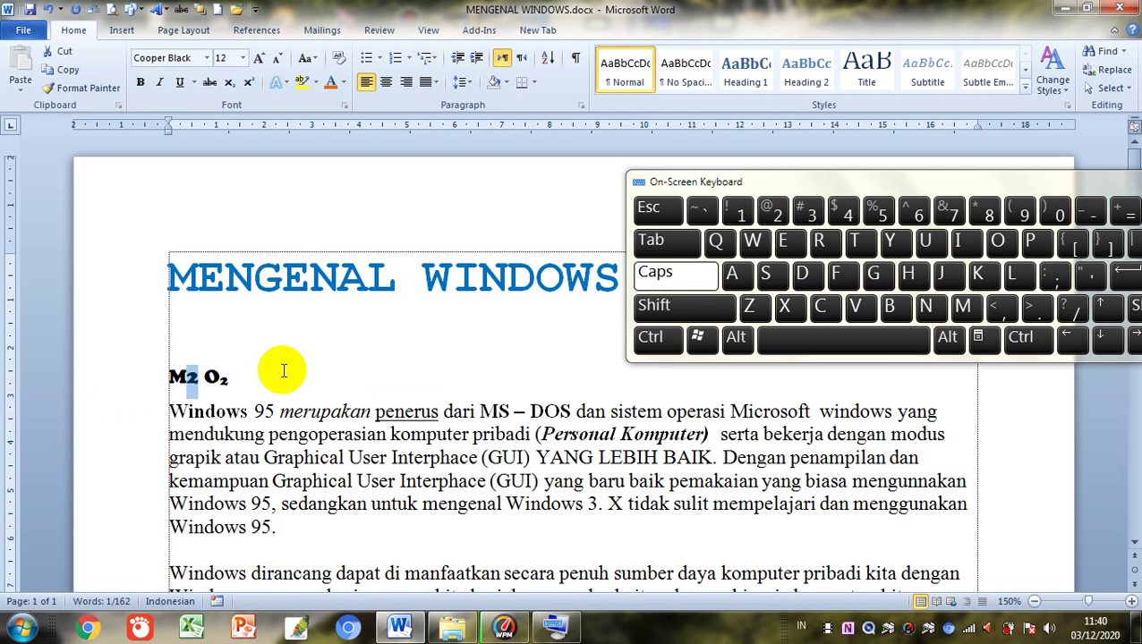
# Format the selected 2 after M as superscript using the On-Screen Keyboard
pyautogui.click(667, 346)
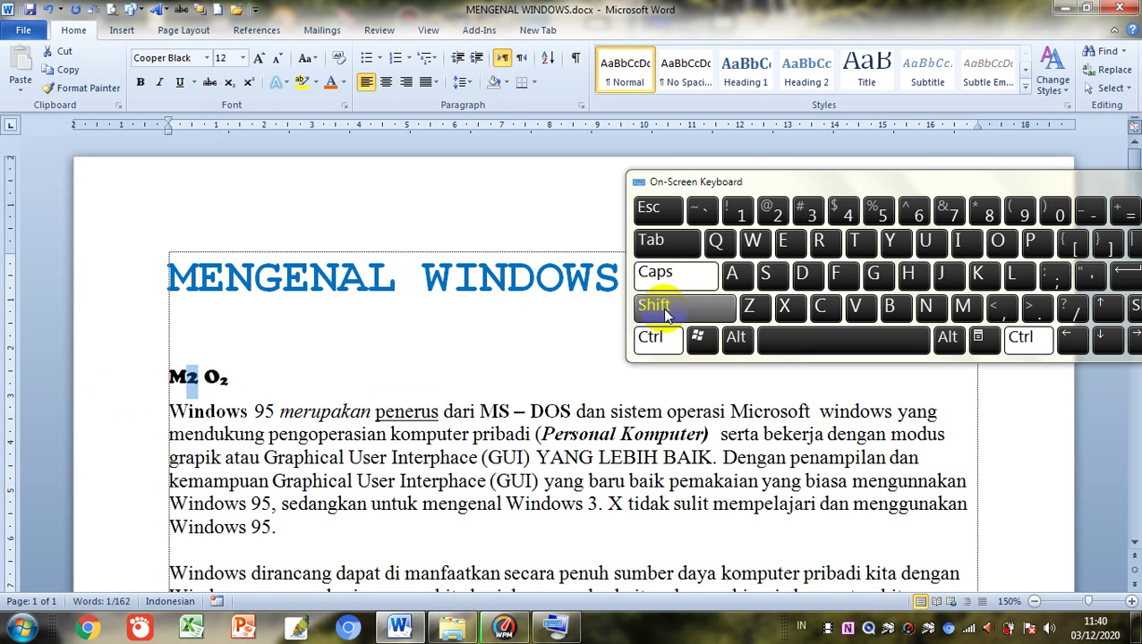
pyautogui.click(668, 311)
pyautogui.click(1015, 213)
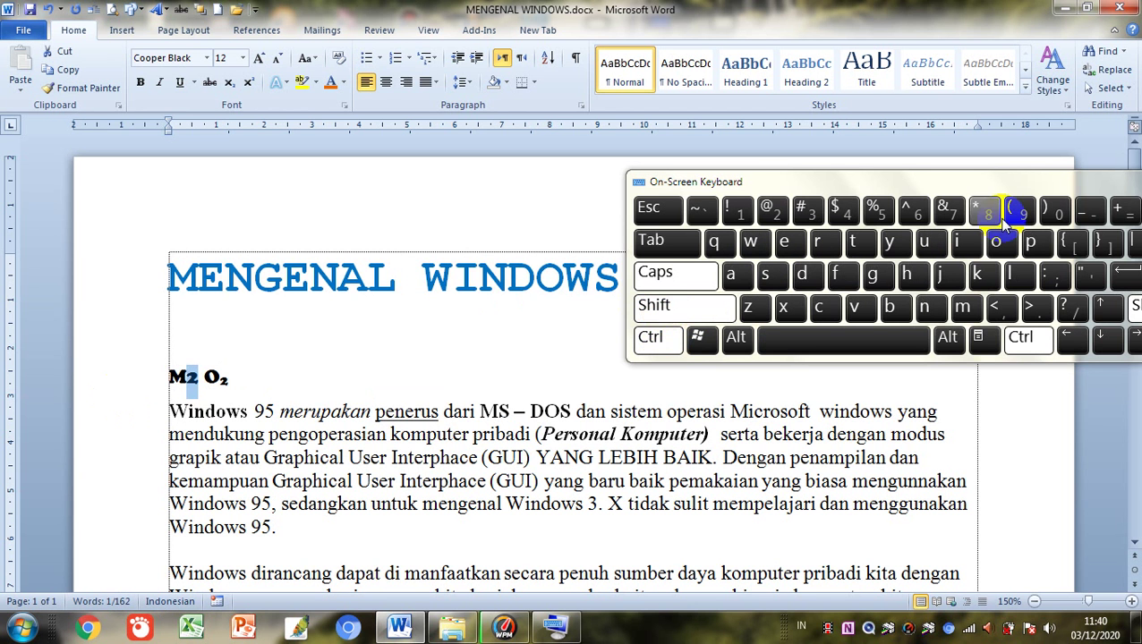
pyautogui.click(1124, 213)
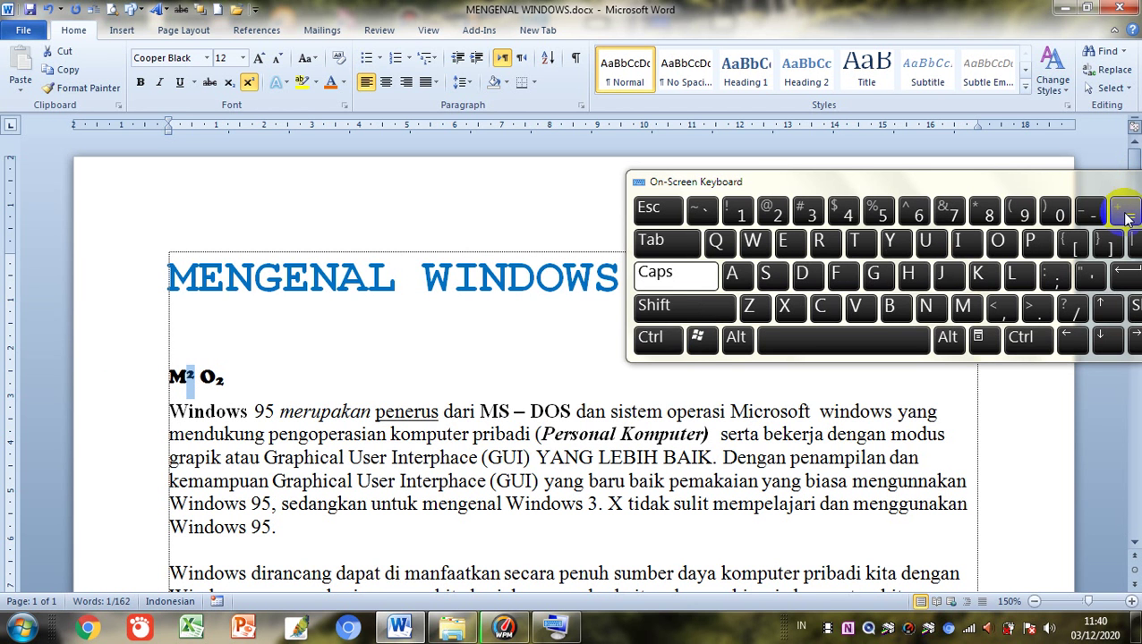
# Switch superscript off and back on for the 2 after M using the On-Screen Keyboard
pyautogui.click(656, 345)
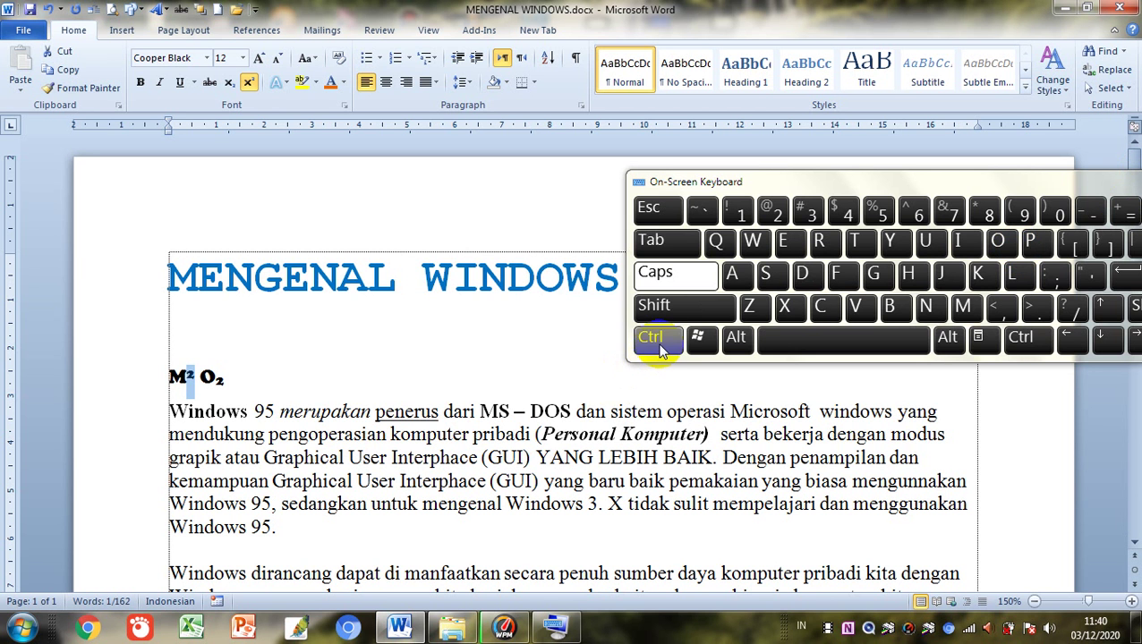
pyautogui.click(664, 307)
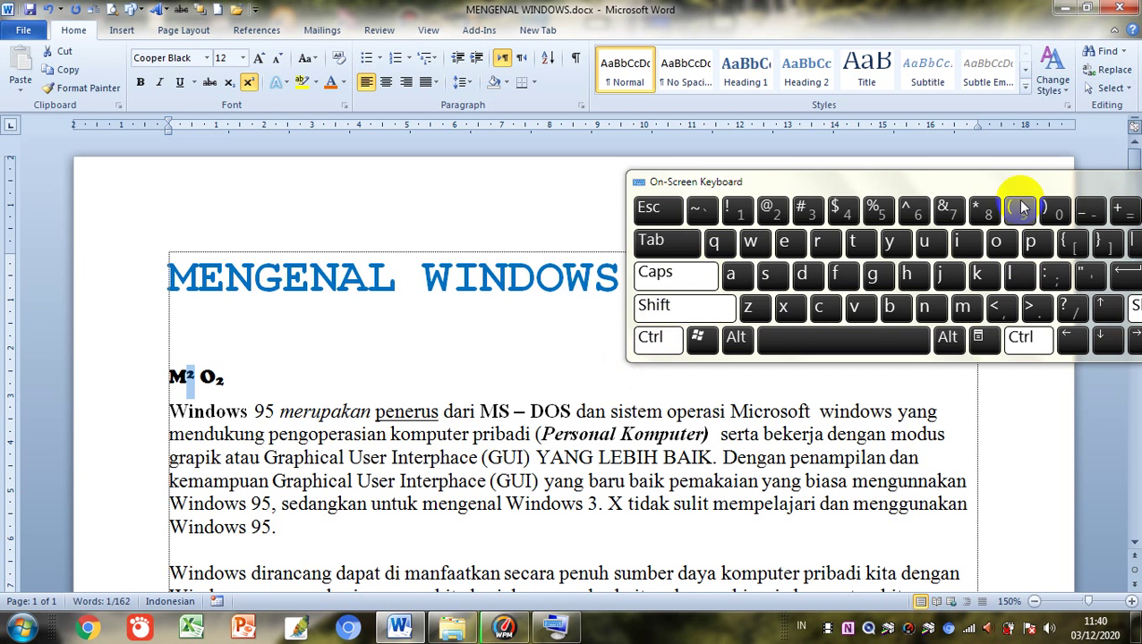
pyautogui.click(1126, 209)
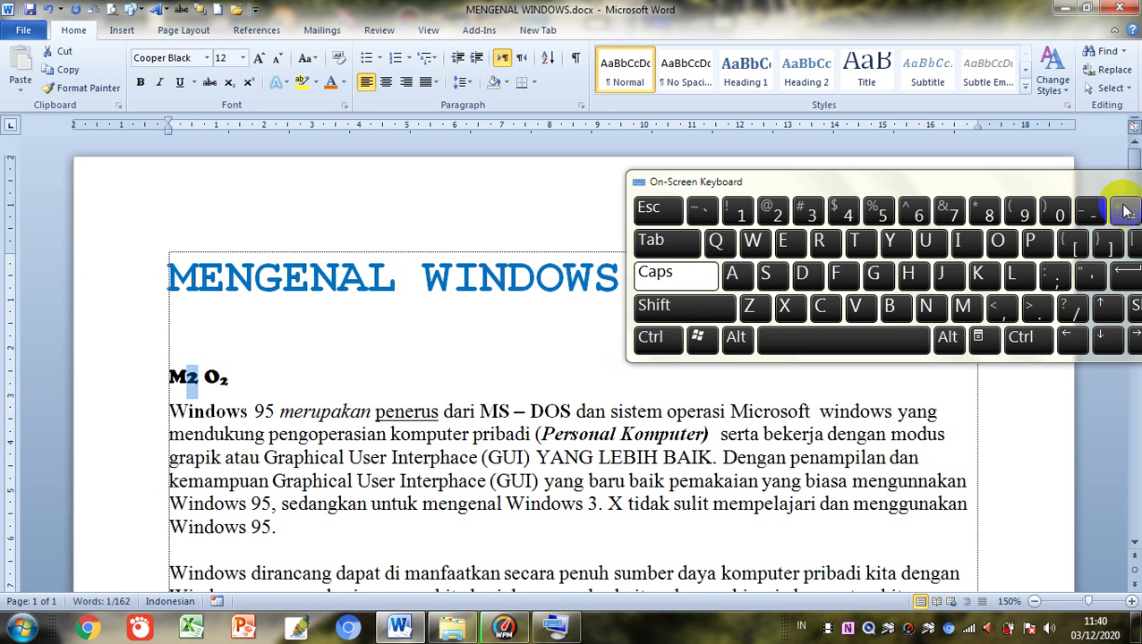
pyautogui.click(656, 340)
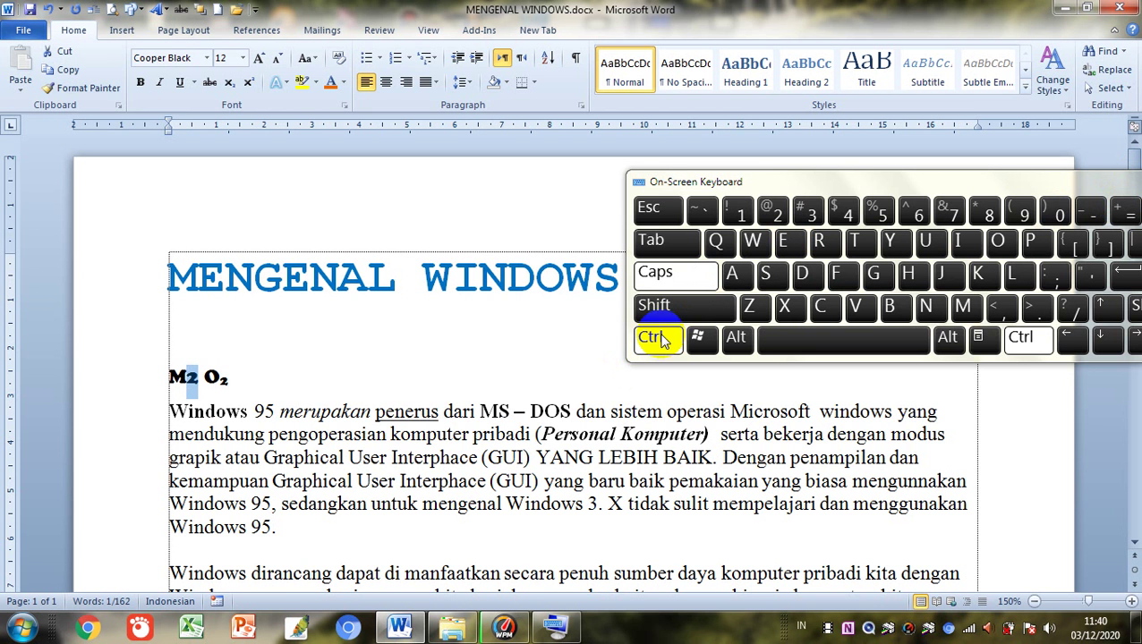
pyautogui.click(670, 311)
pyautogui.click(1128, 211)
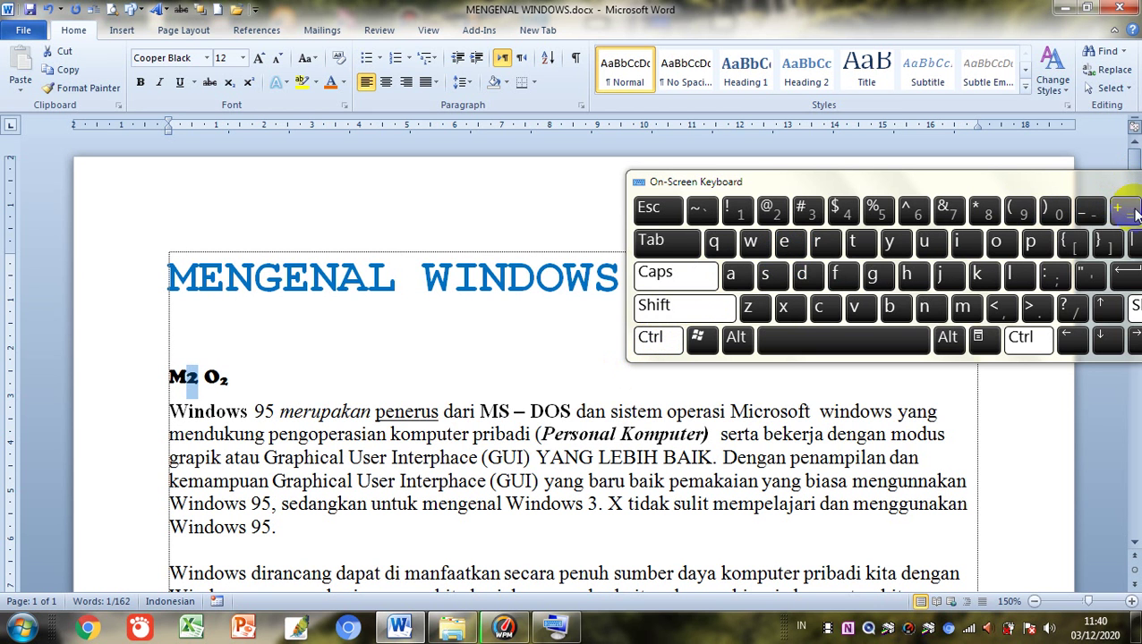
# Select the 2 after O and remove its subscript formatting using the On-Screen Keyboard
pyautogui.click(217, 379)
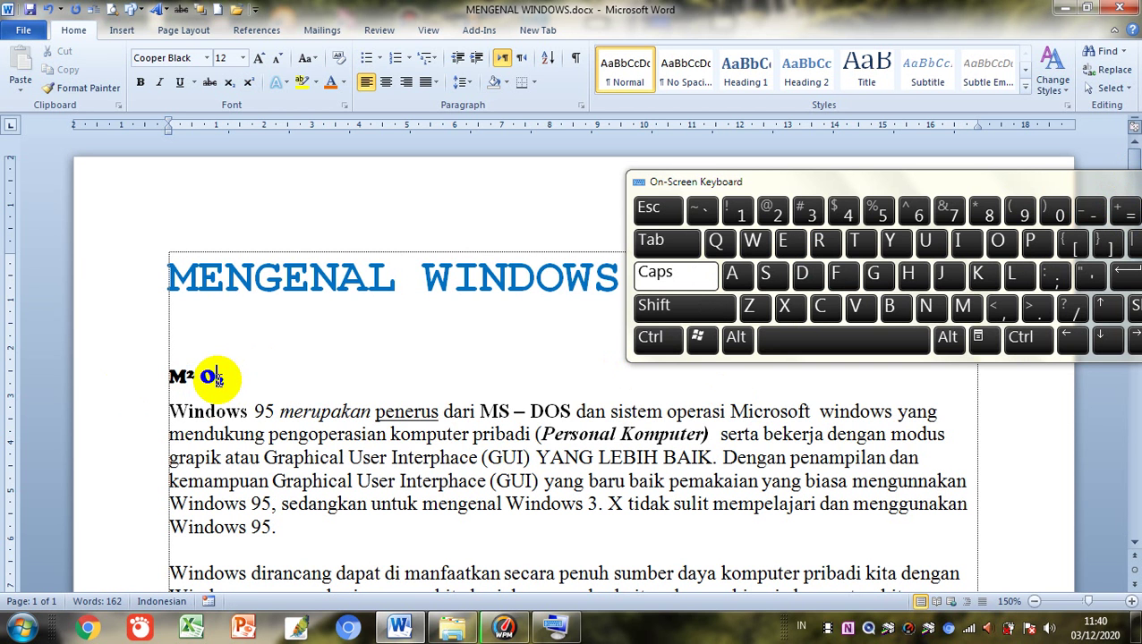
pyautogui.hotkey('shift', 'Left')
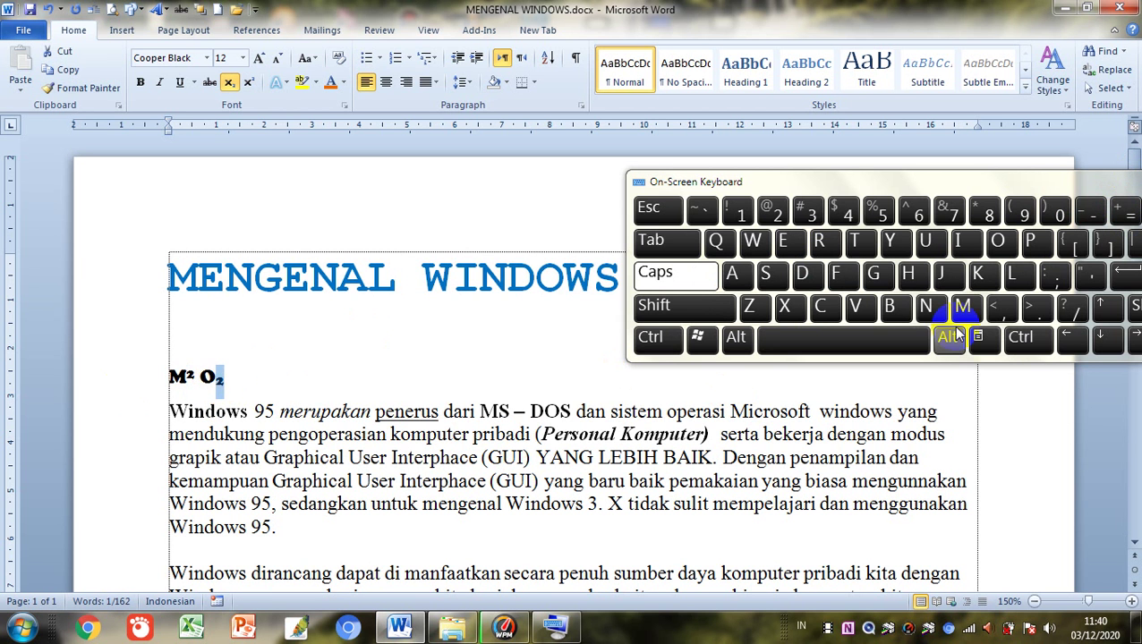
pyautogui.click(661, 338)
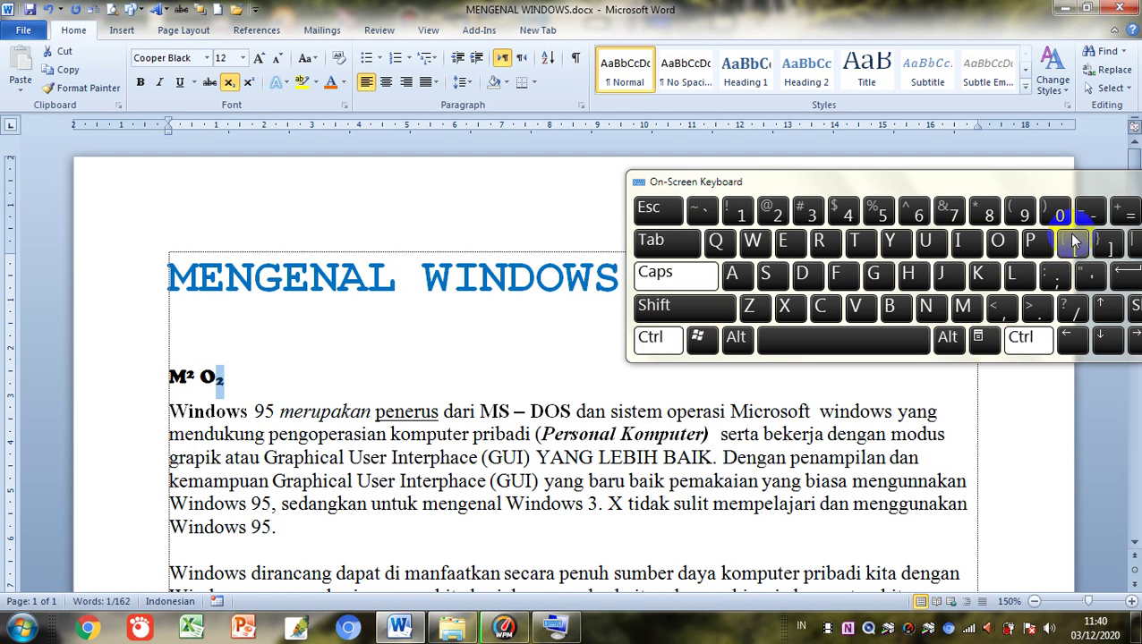
pyautogui.click(1128, 216)
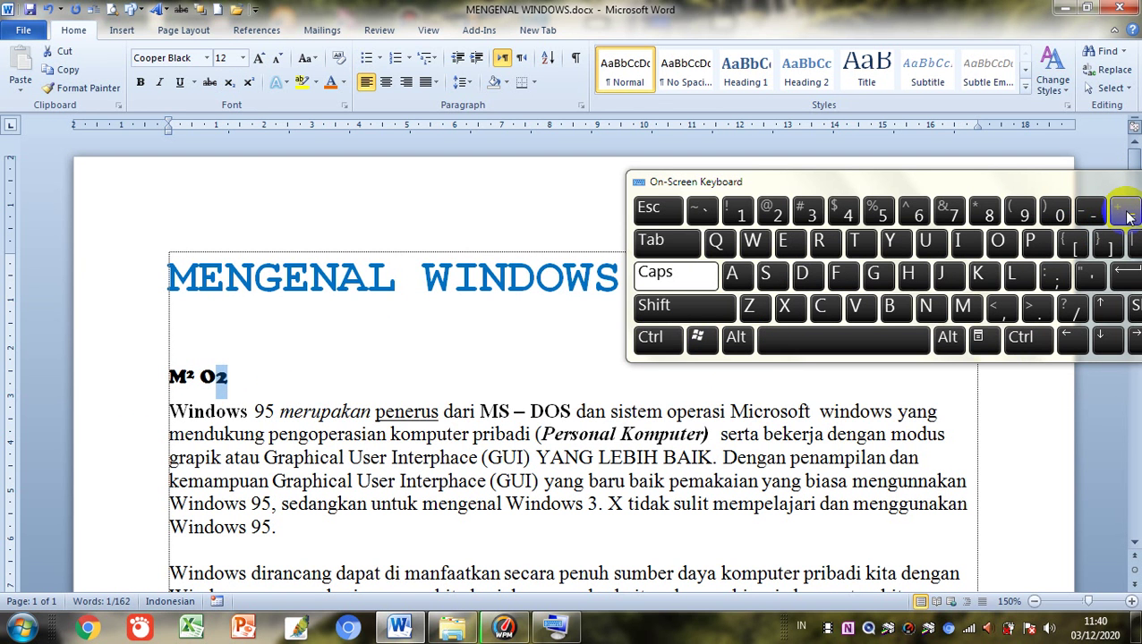
# Switch subscript on and back off for the selected 2 after O using the On-Screen Keyboard
pyautogui.click(660, 340)
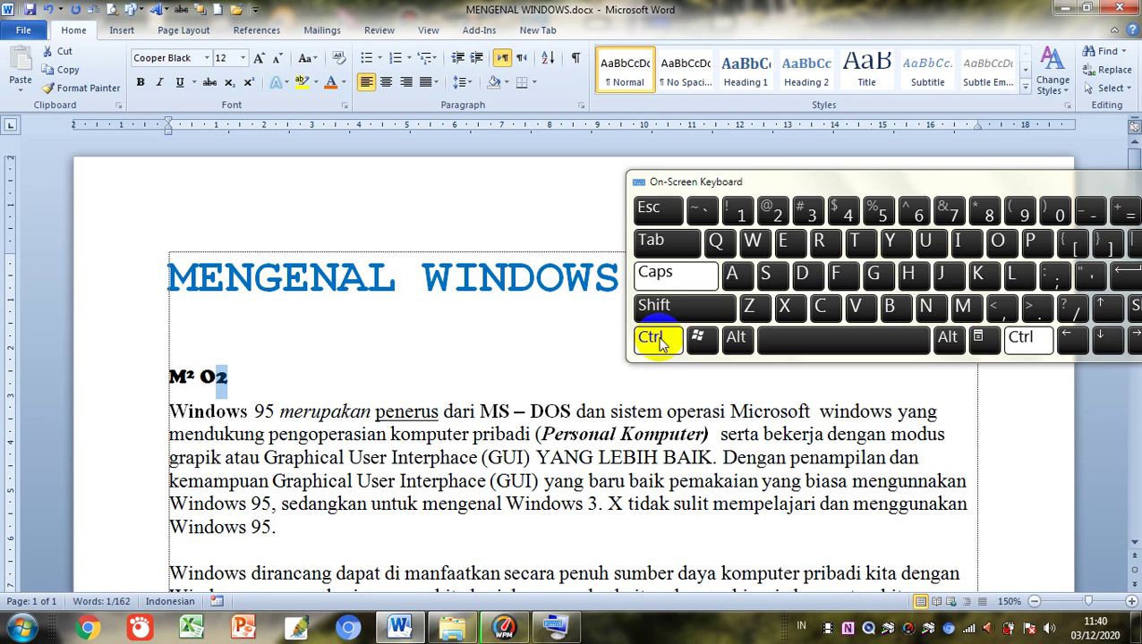
pyautogui.click(1127, 216)
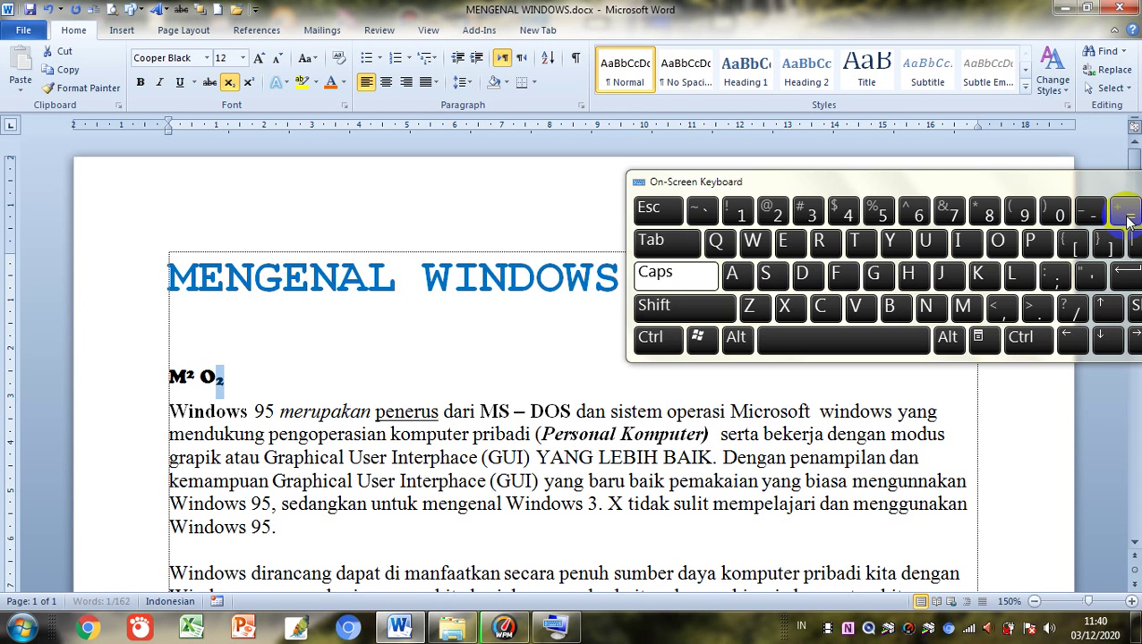
pyautogui.click(660, 341)
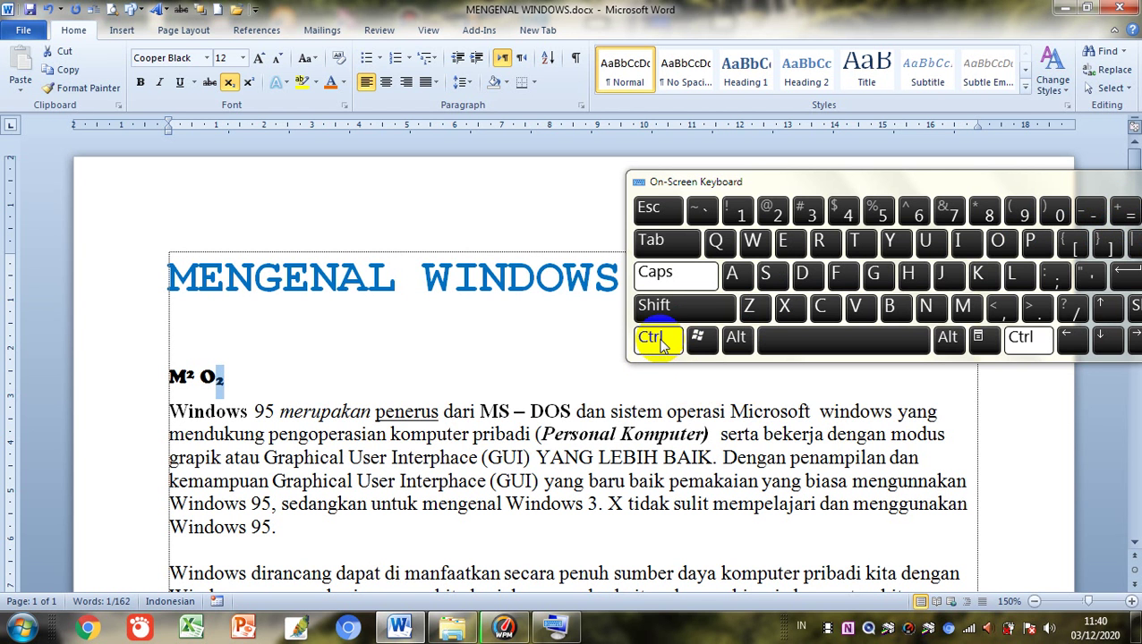
pyautogui.click(1127, 215)
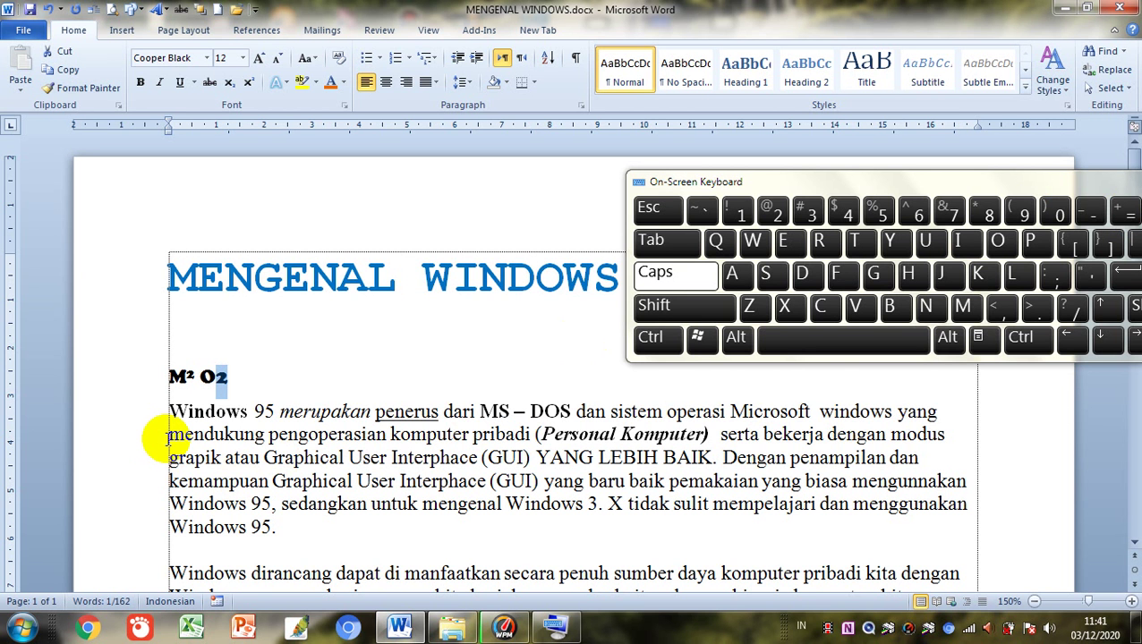
# Strike through "mendukung pengoperasian komputer pribadi" in the first paragraph using the On-Screen Keyboard
pyautogui.moveTo(167, 436); pyautogui.dragTo(533, 433)
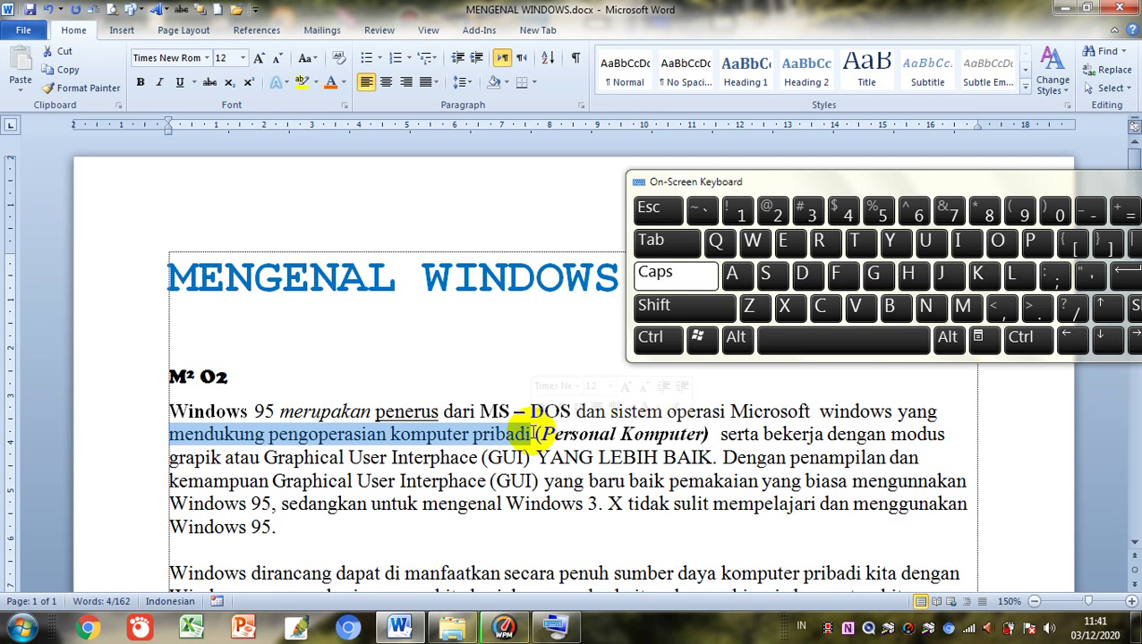
pyautogui.click(663, 338)
pyautogui.click(653, 305)
pyautogui.click(732, 273)
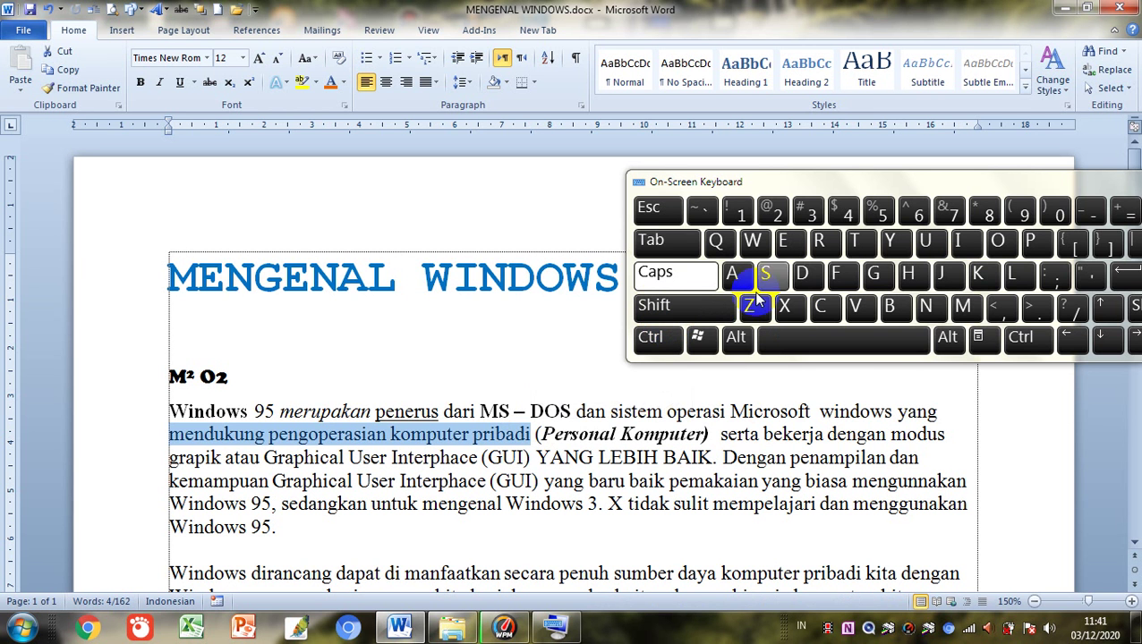
pyautogui.click(736, 337)
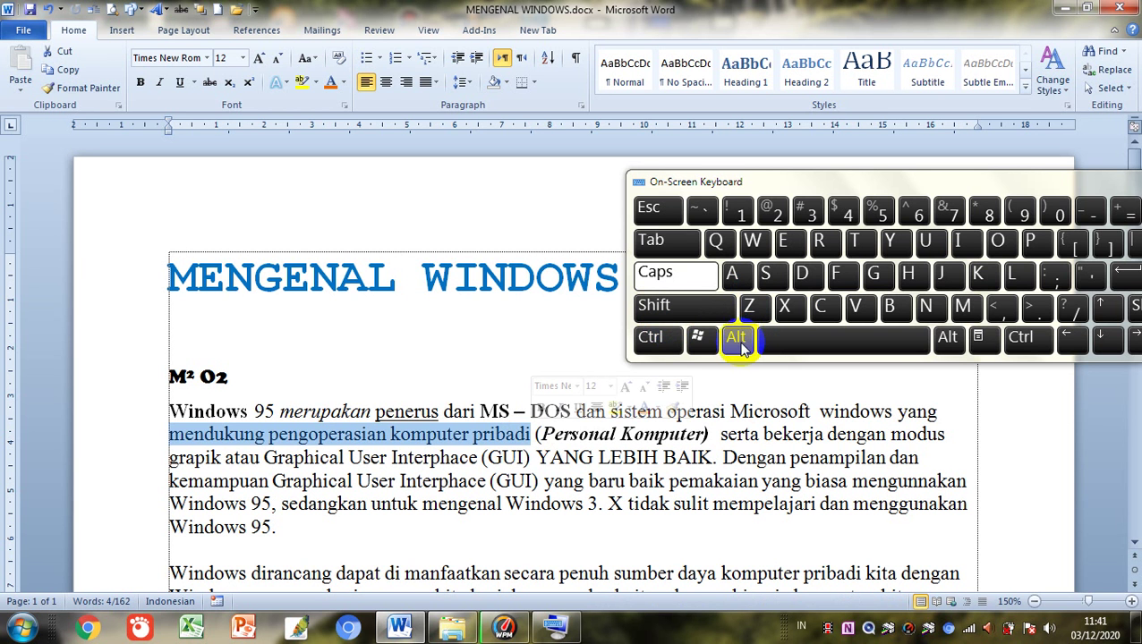
pyautogui.click(910, 277)
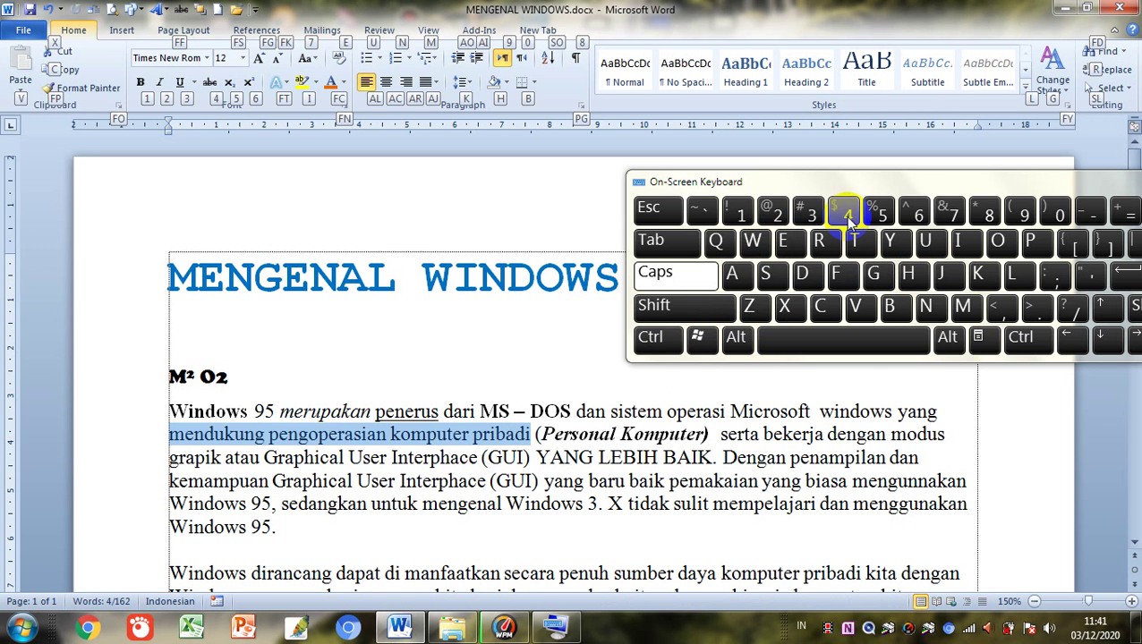
pyautogui.click(844, 215)
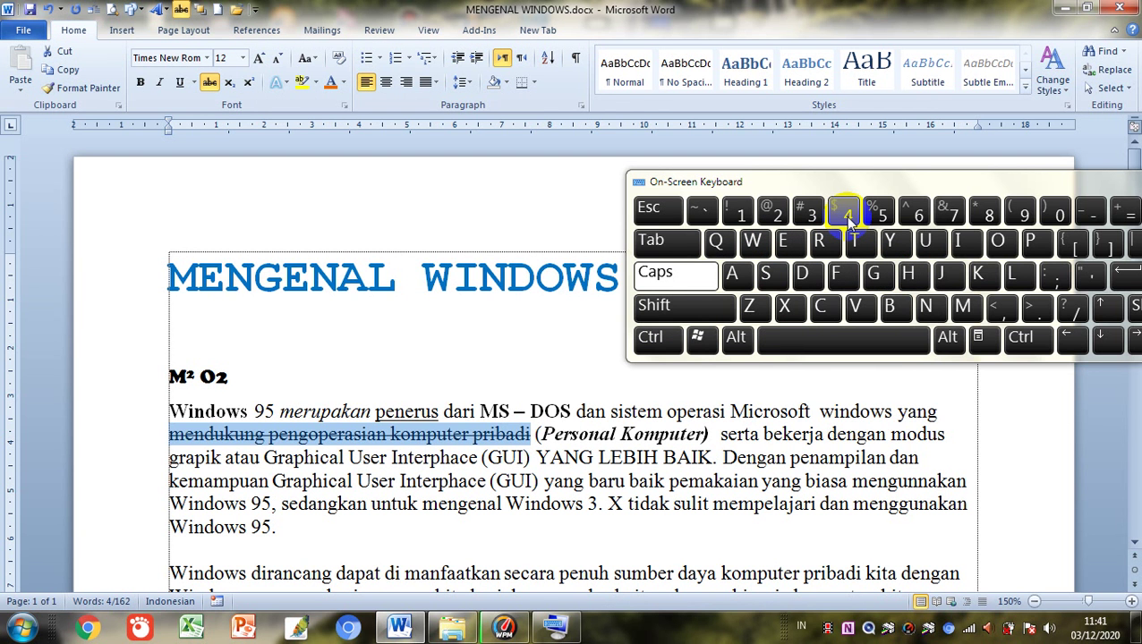
# Switch strikethrough off and back on for the selected phrase using the On-Screen Keyboard
pyautogui.click(736, 340)
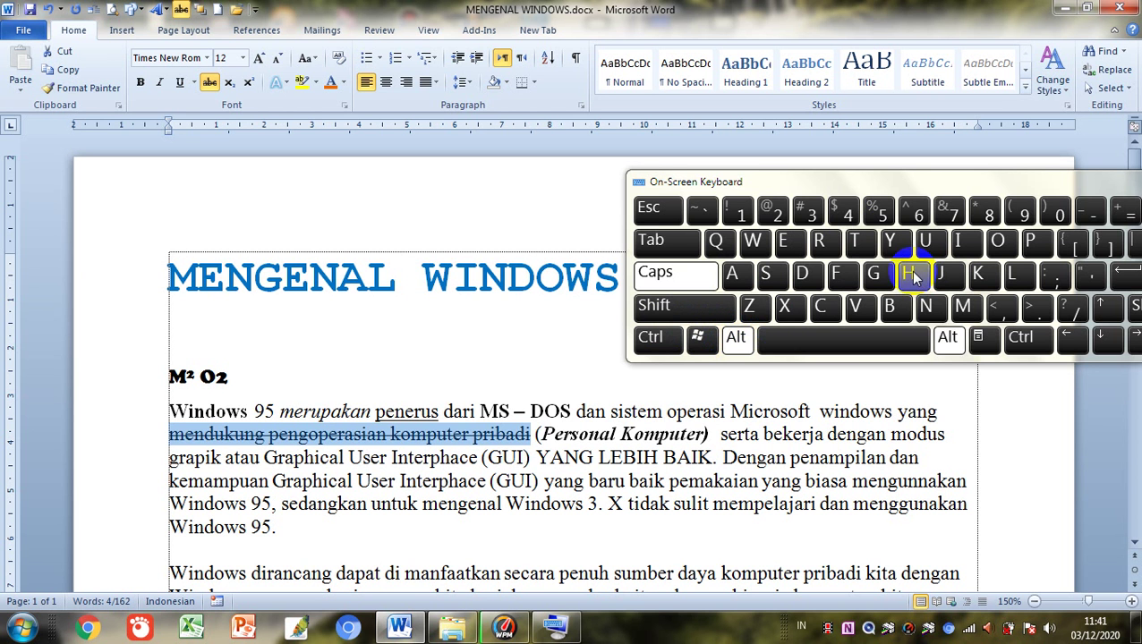
pyautogui.click(910, 274)
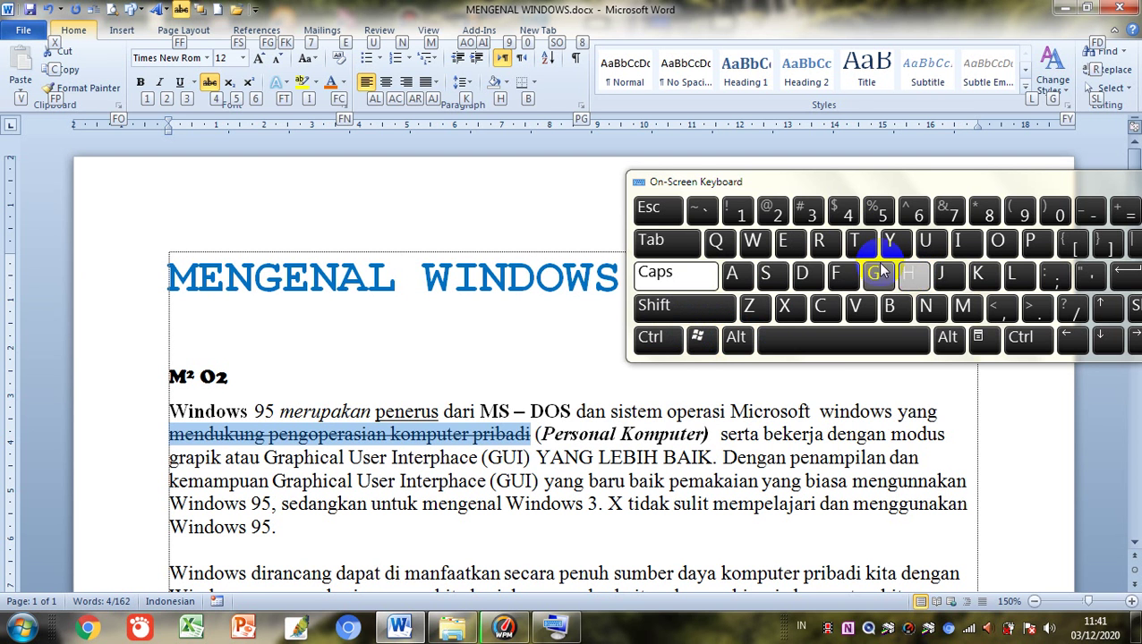
pyautogui.click(831, 211)
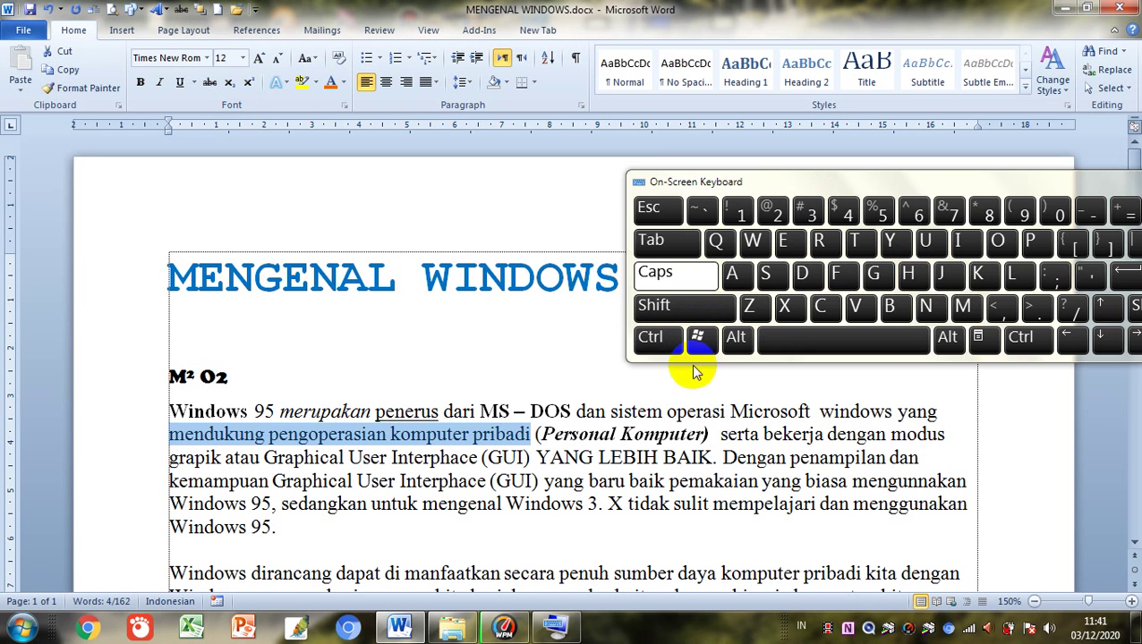
pyautogui.click(736, 338)
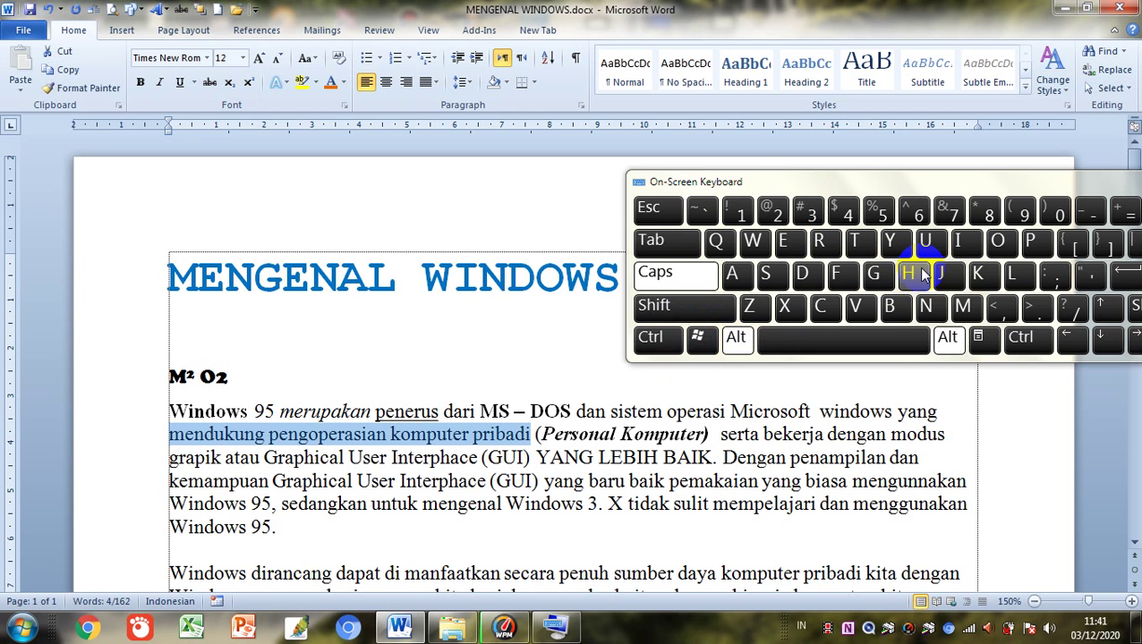
pyautogui.click(908, 274)
pyautogui.click(843, 214)
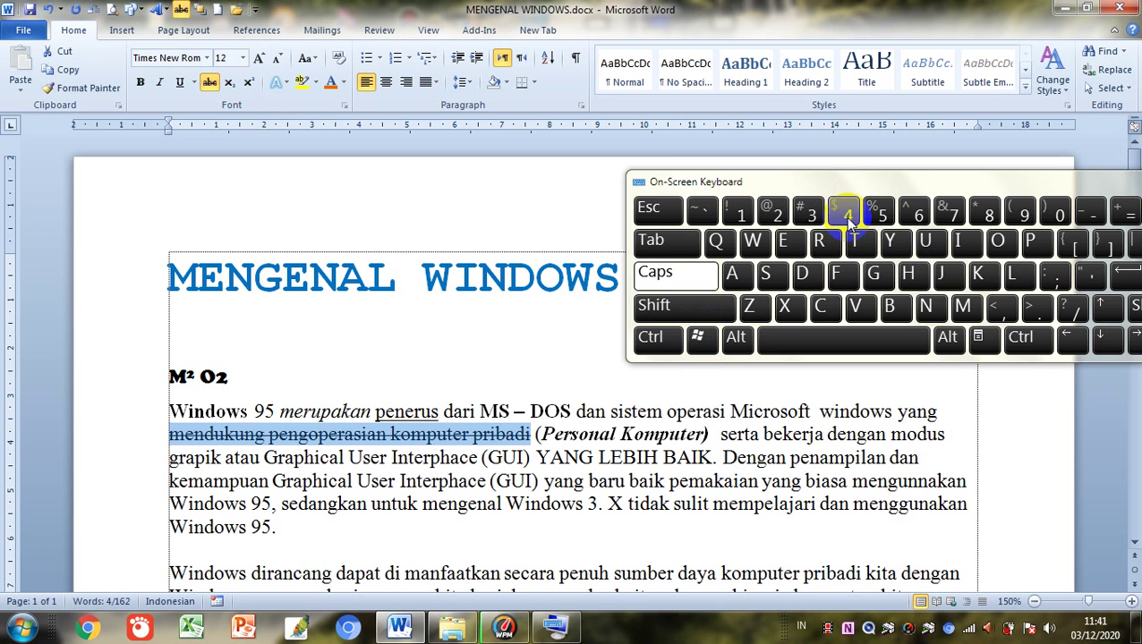
pyautogui.click(770, 213)
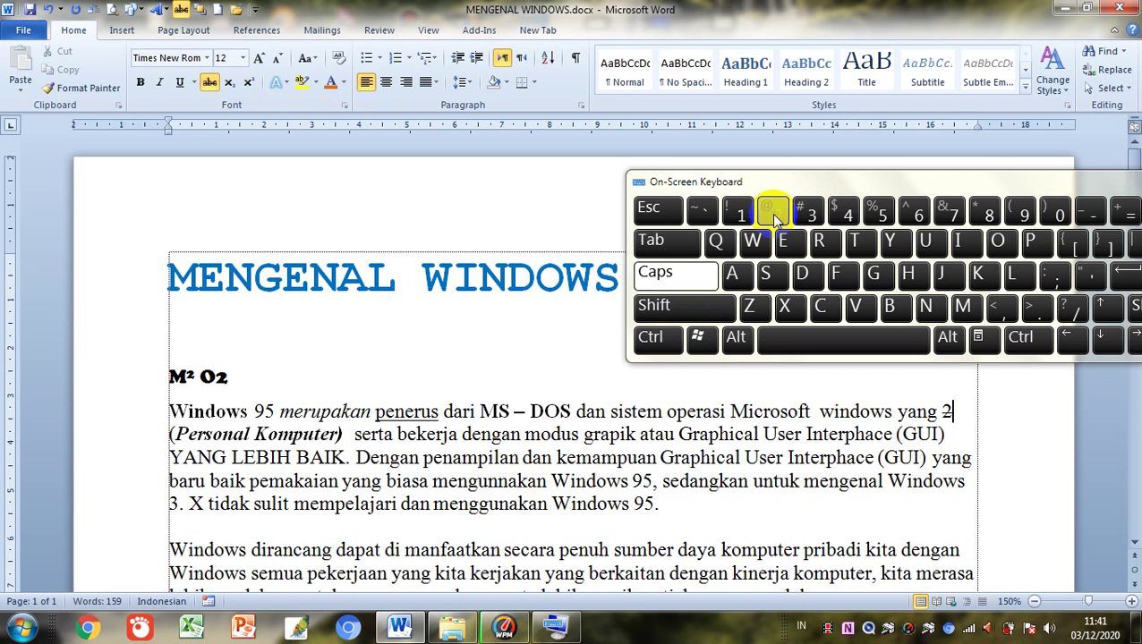
pyautogui.press('ctrl')
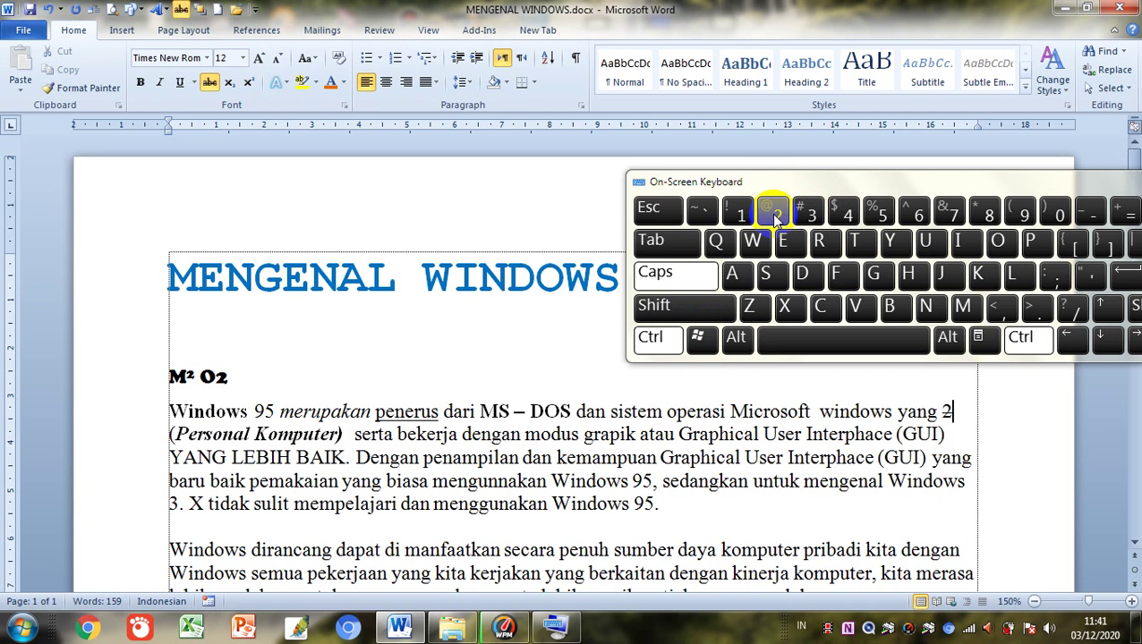
pyautogui.hotkey('ctrl', 'z')
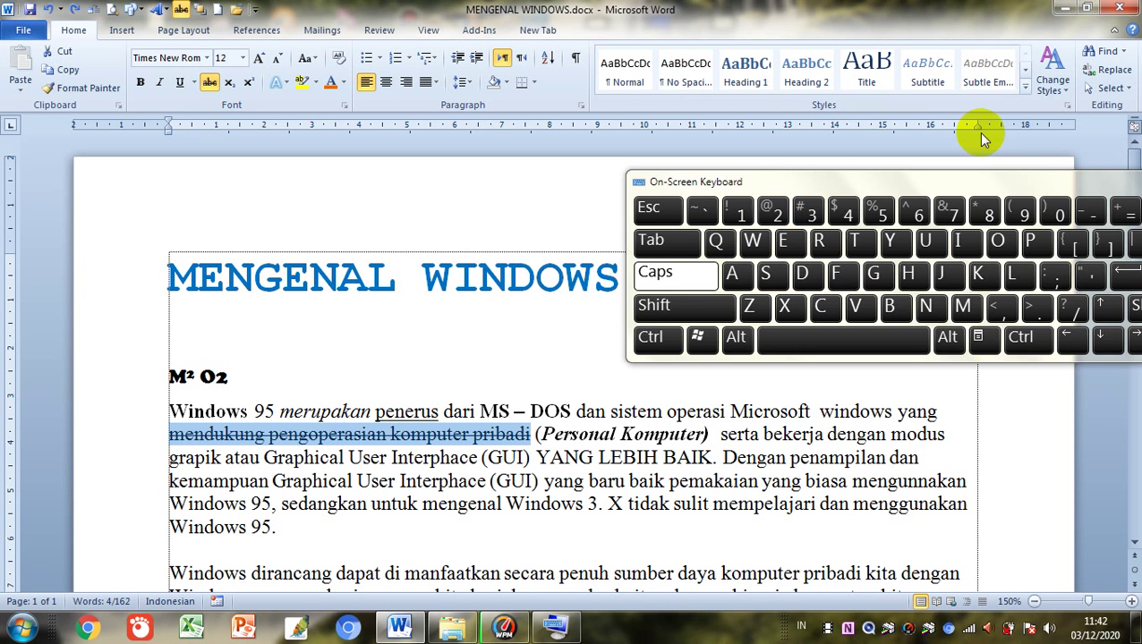
# Minimize the On-Screen Keyboard and delete the entire "M2 O2" line above the first paragraph
pyautogui.moveTo(1048, 184); pyautogui.dragTo(827, 214)
pyautogui.click(1021, 209)
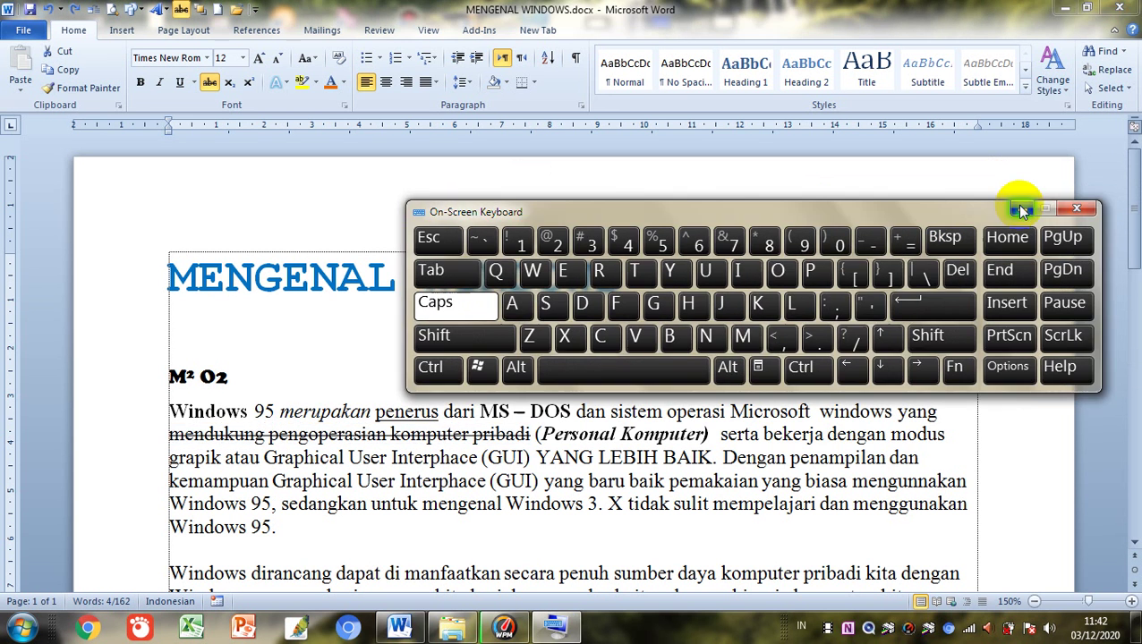
pyautogui.click(255, 377)
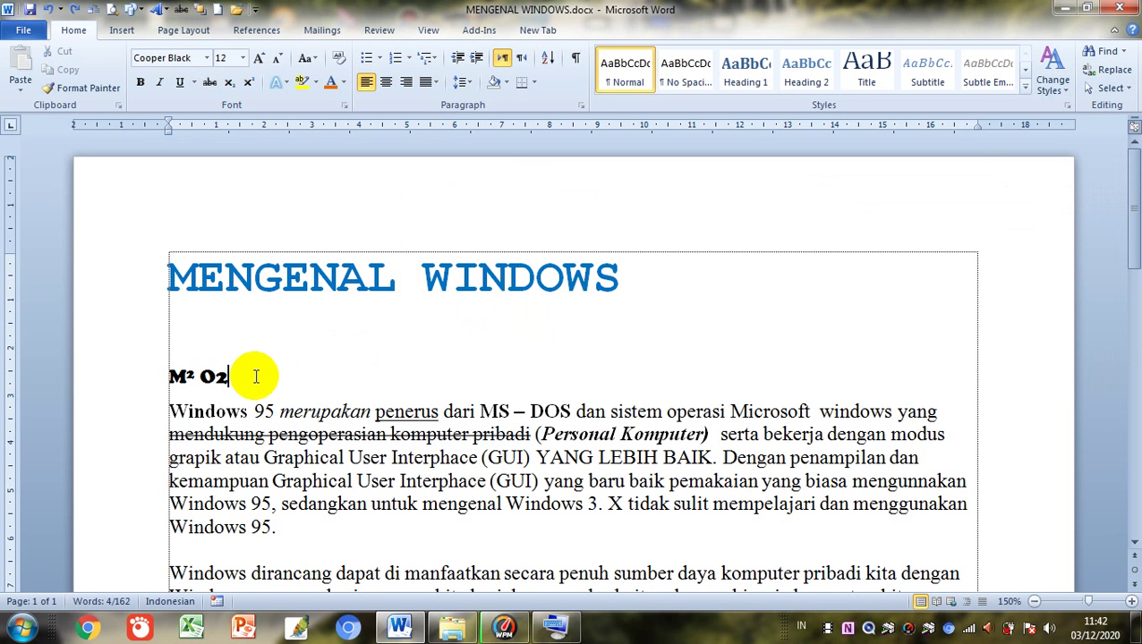
pyautogui.moveTo(194, 377); pyautogui.dragTo(267, 387)
pyautogui.click(160, 372)
pyautogui.click(331, 352)
pyautogui.press('Down')
pyautogui.press('Delete')
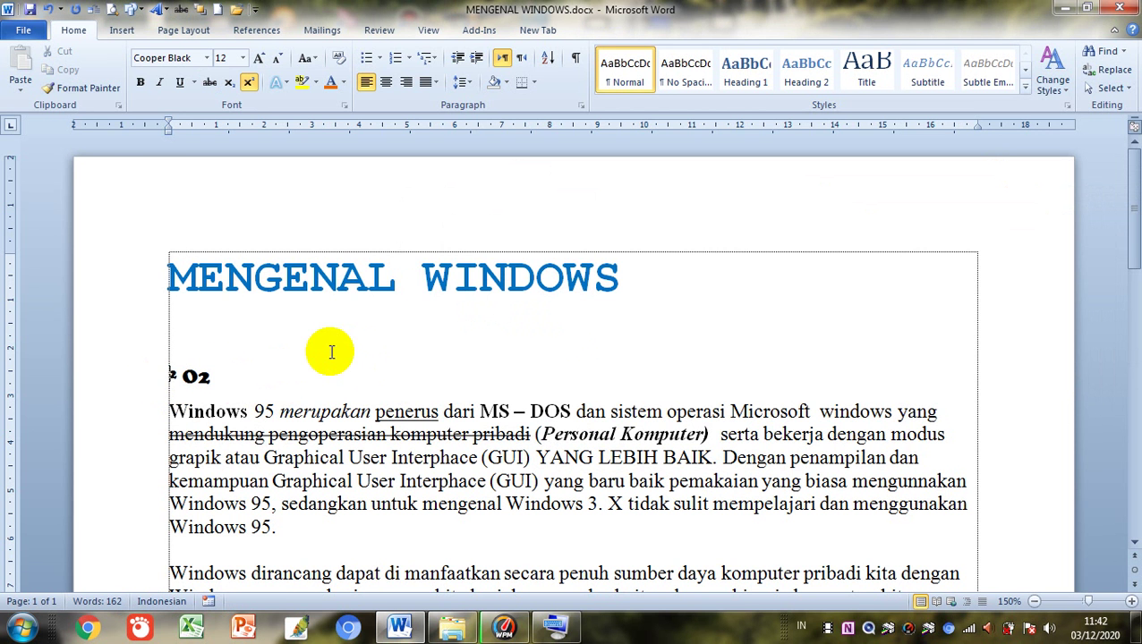
pyautogui.hotkey('shift', 'Right')
pyautogui.hotkey('shift', 'End')
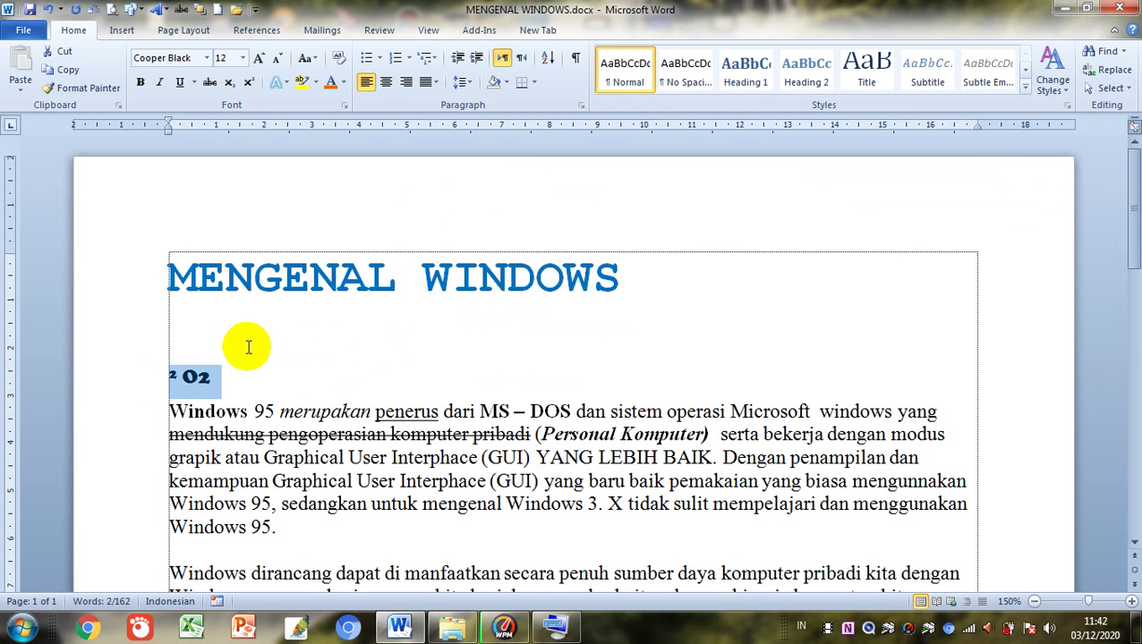
pyautogui.press('Delete')
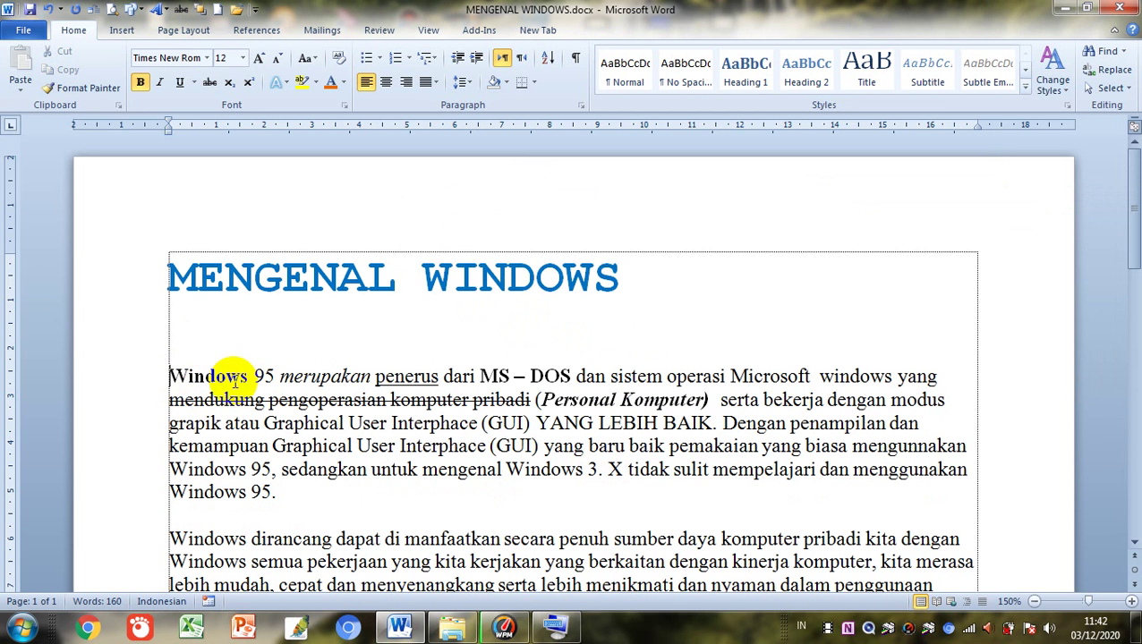
# Remove the underline from "penerus" and the italics from "merupakan" in the first paragraph
pyautogui.doubleClick(406, 376)
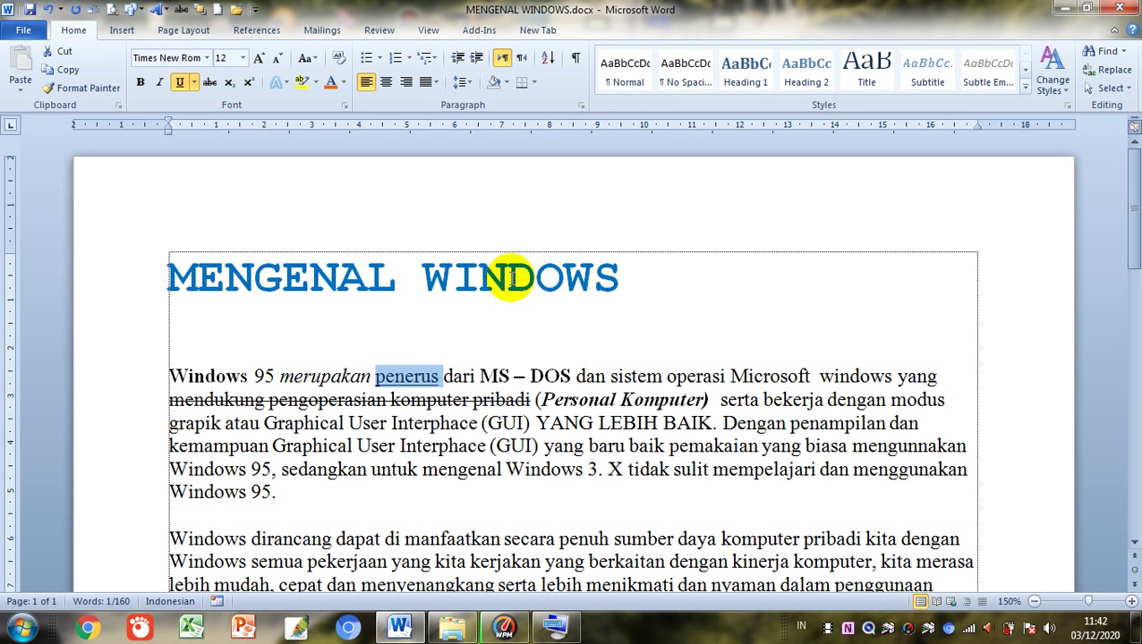
pyautogui.hotkey('ctrl', 'u')
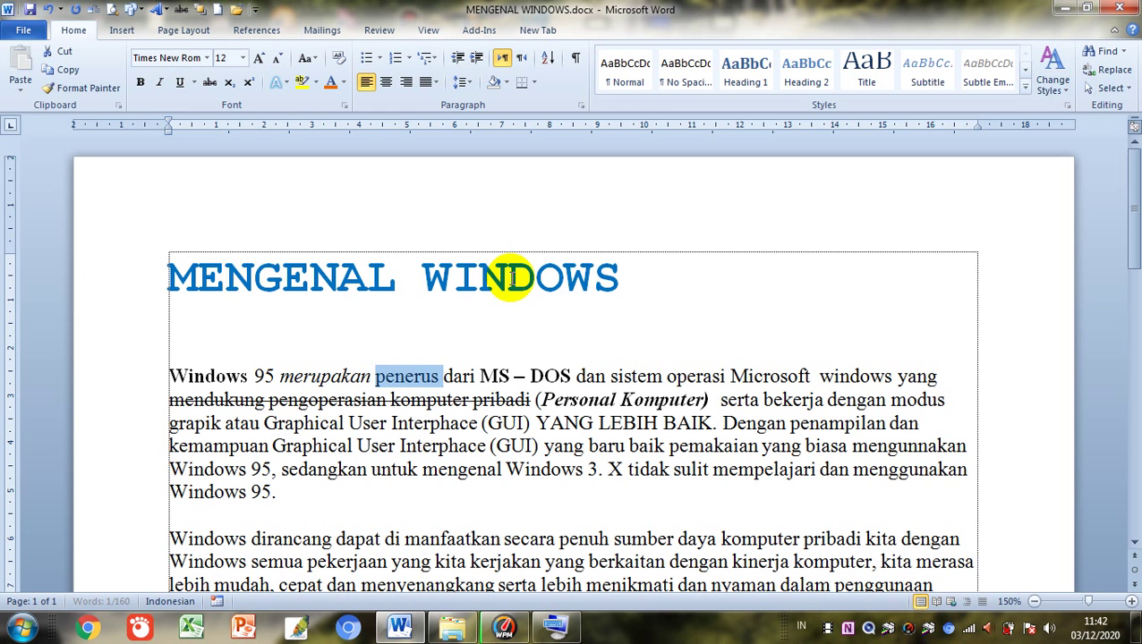
pyautogui.doubleClick(325, 383)
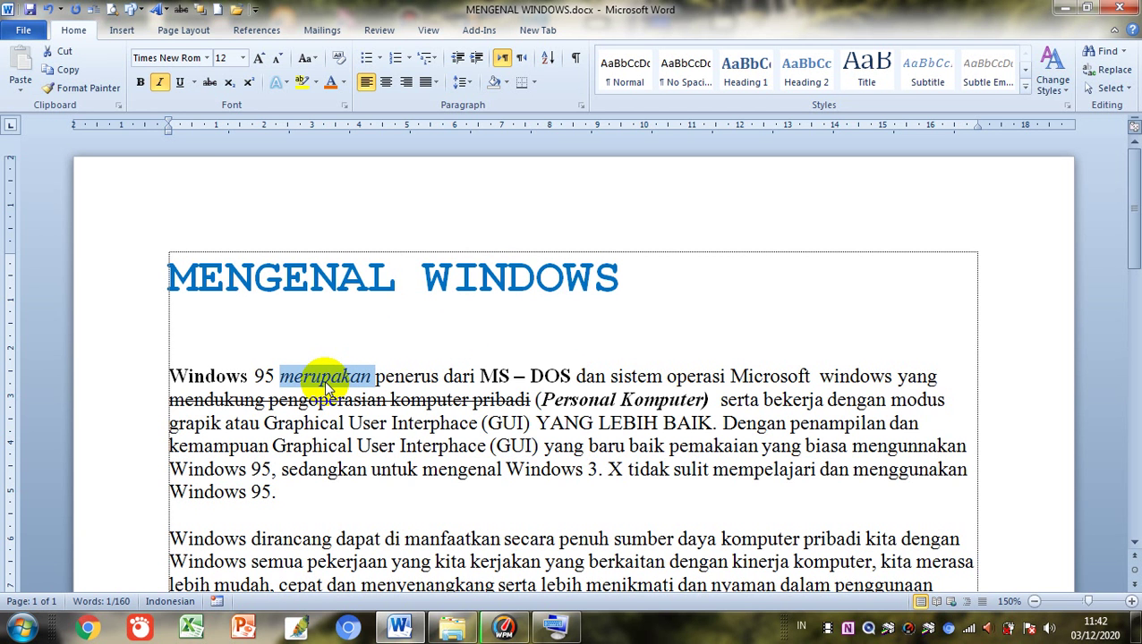
pyautogui.hotkey('ctrl', 'i')
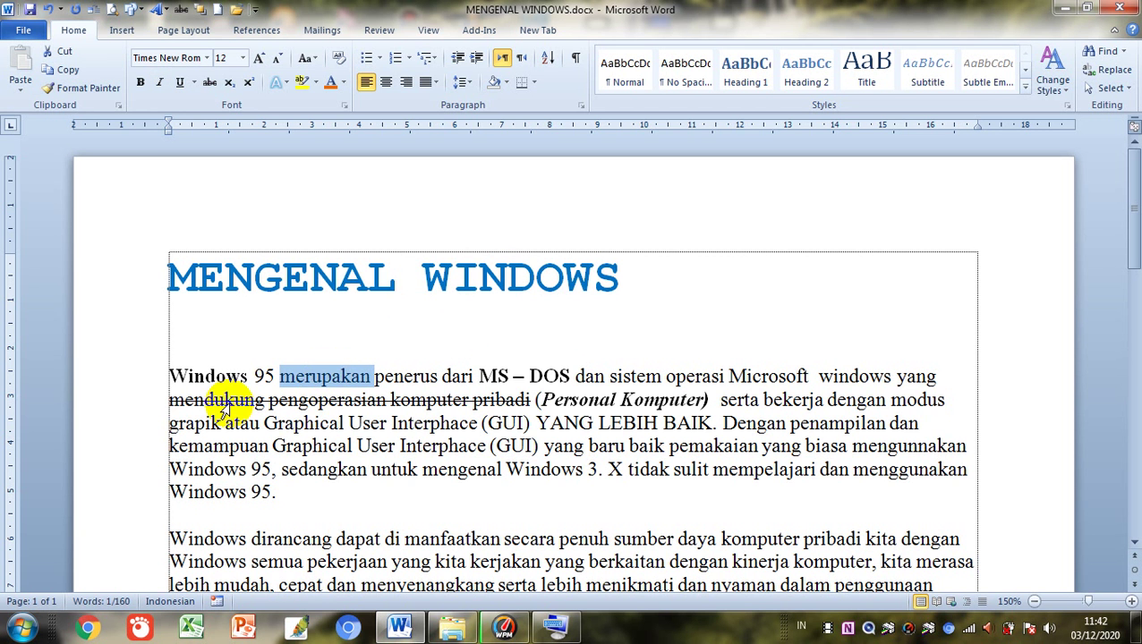
# Remove the strikethrough from "mendukung pengoperasian komputer pribadi" in the first paragraph
pyautogui.click(147, 408)
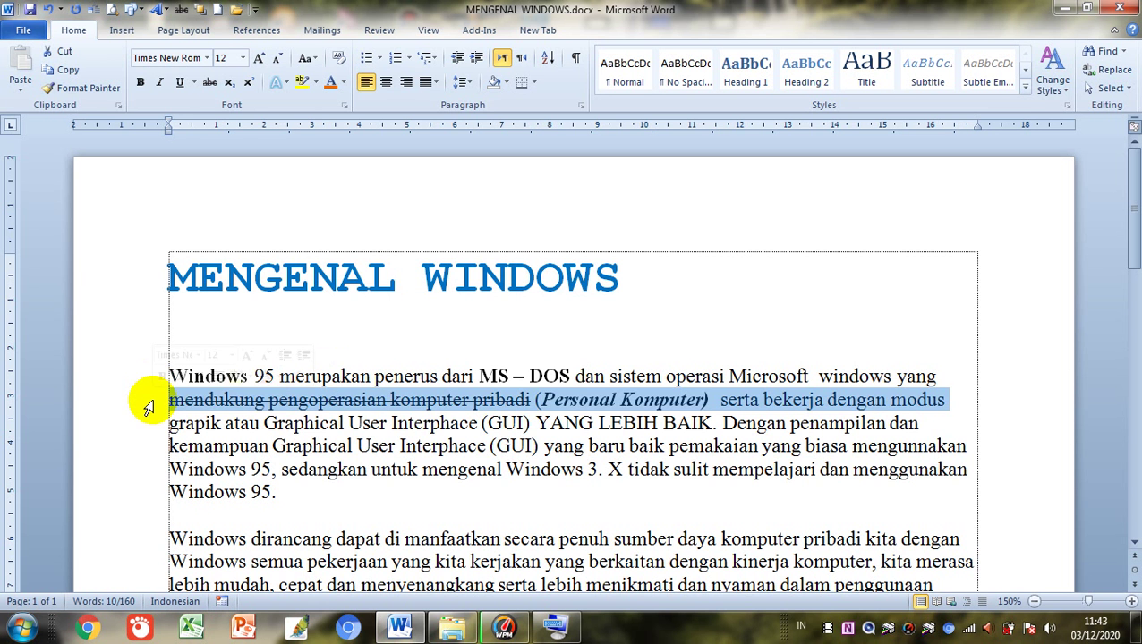
pyautogui.click(162, 415)
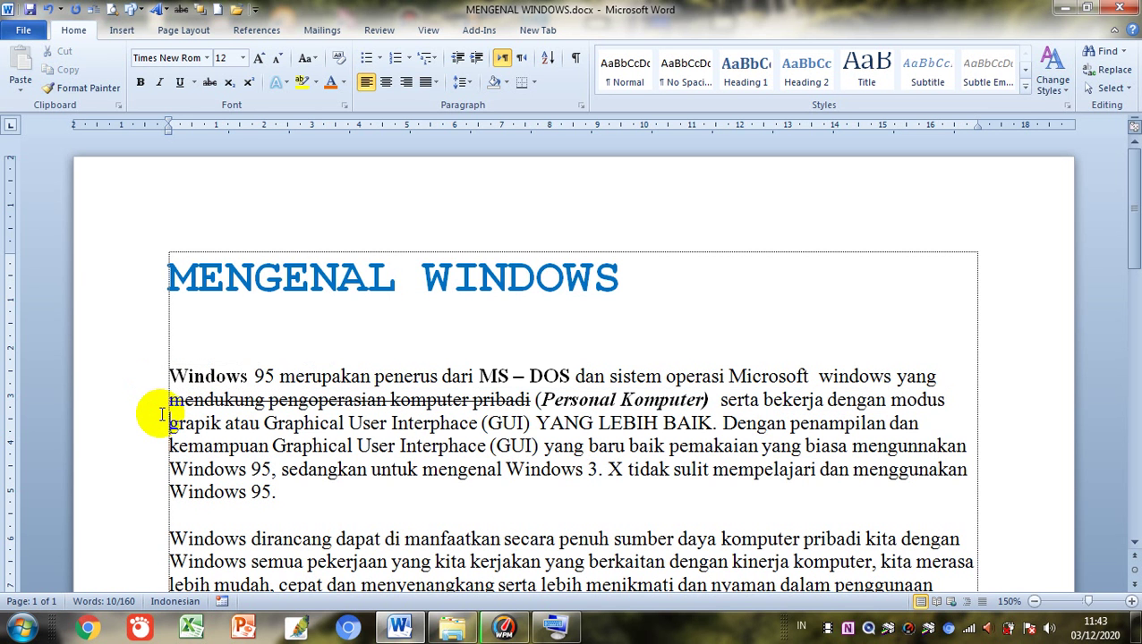
pyautogui.moveTo(168, 403); pyautogui.dragTo(504, 407)
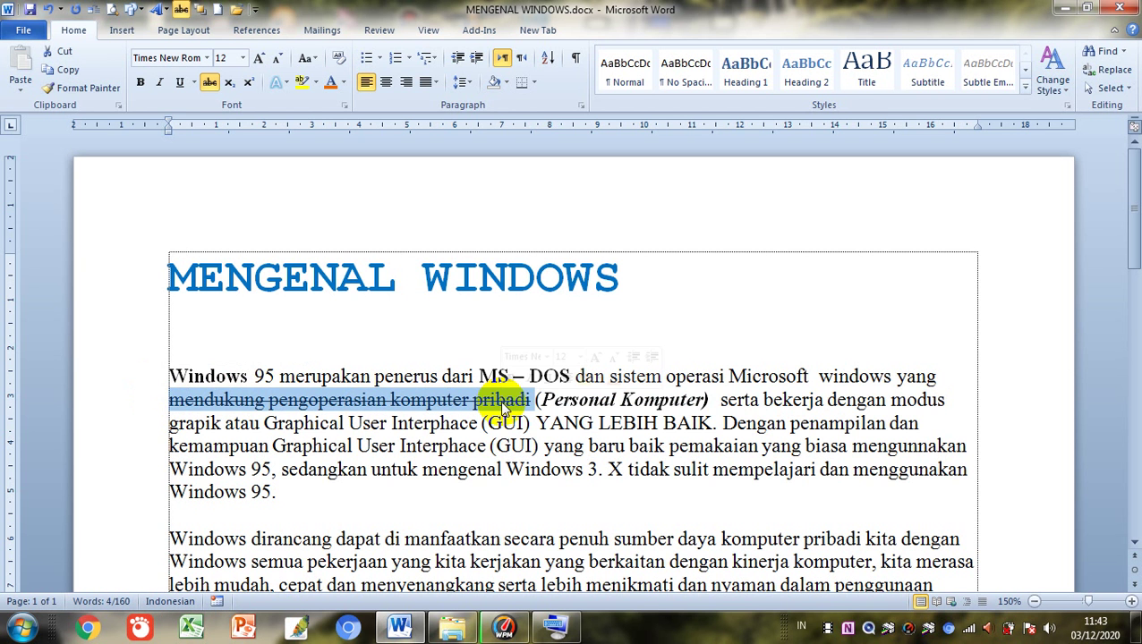
pyautogui.press('alt')
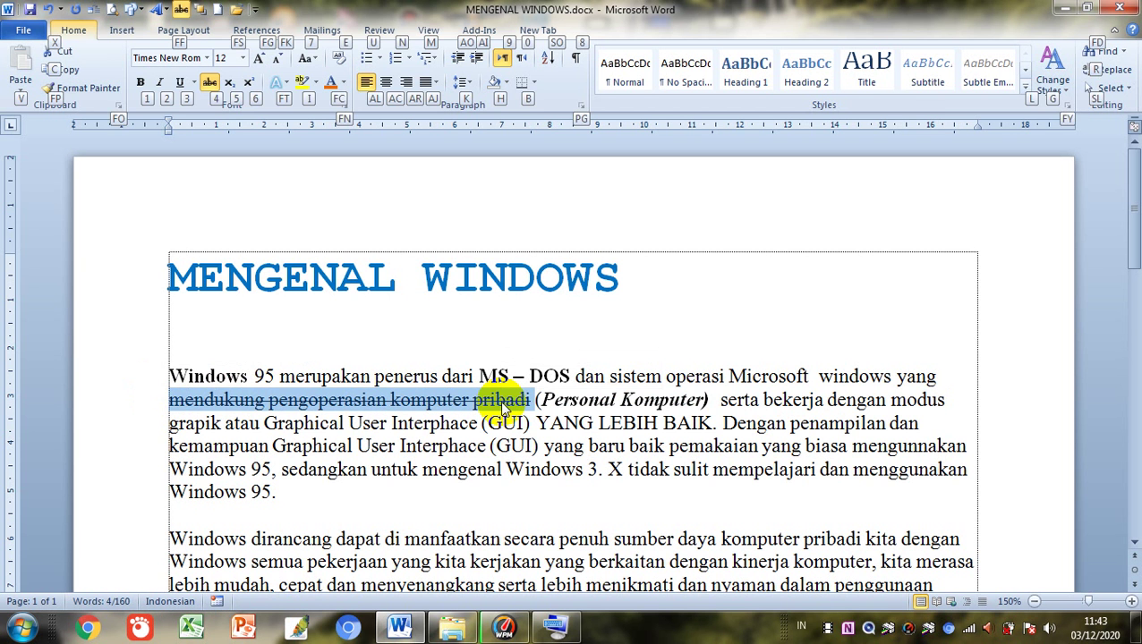
pyautogui.press('4')
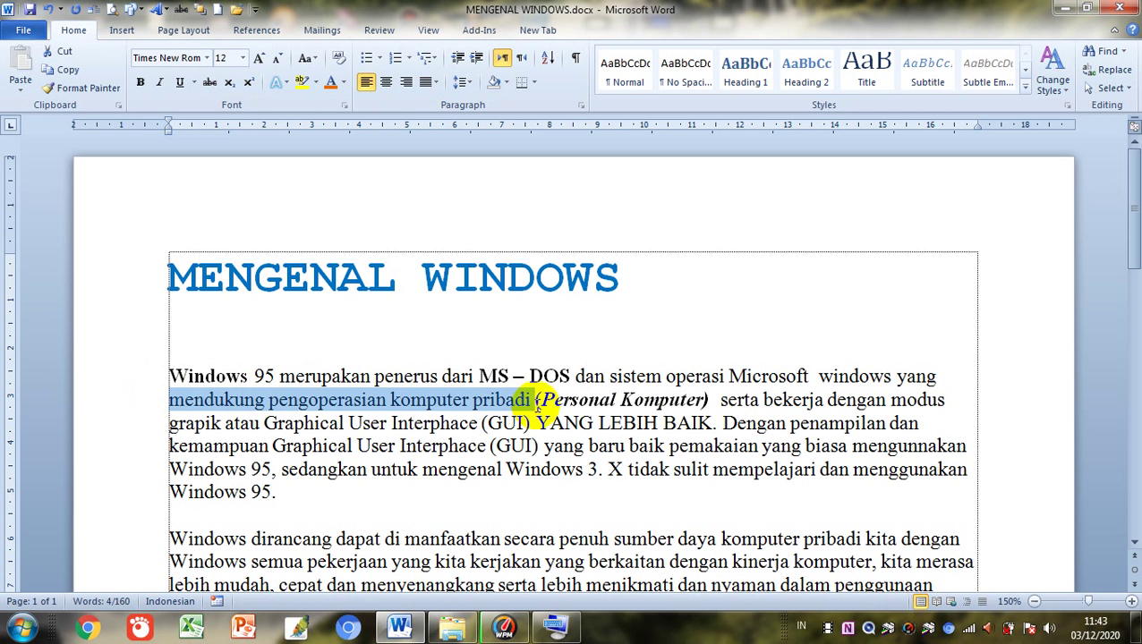
# Look through the document text from the first paragraph down past the second paragraph and back up to the title
pyautogui.click(552, 422)
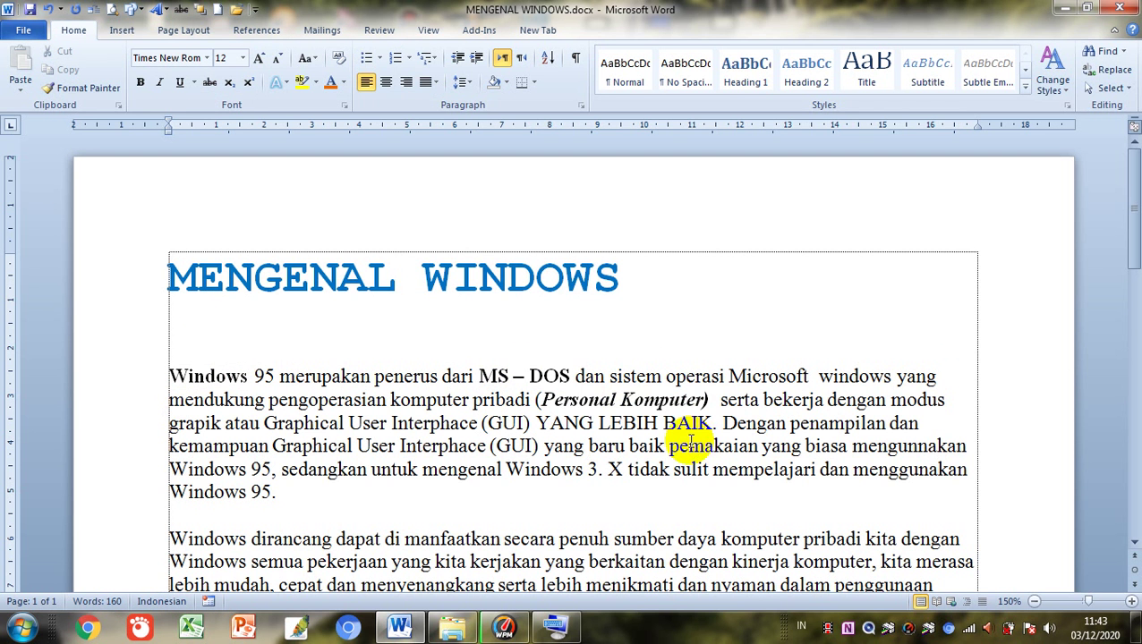
pyautogui.click(588, 399)
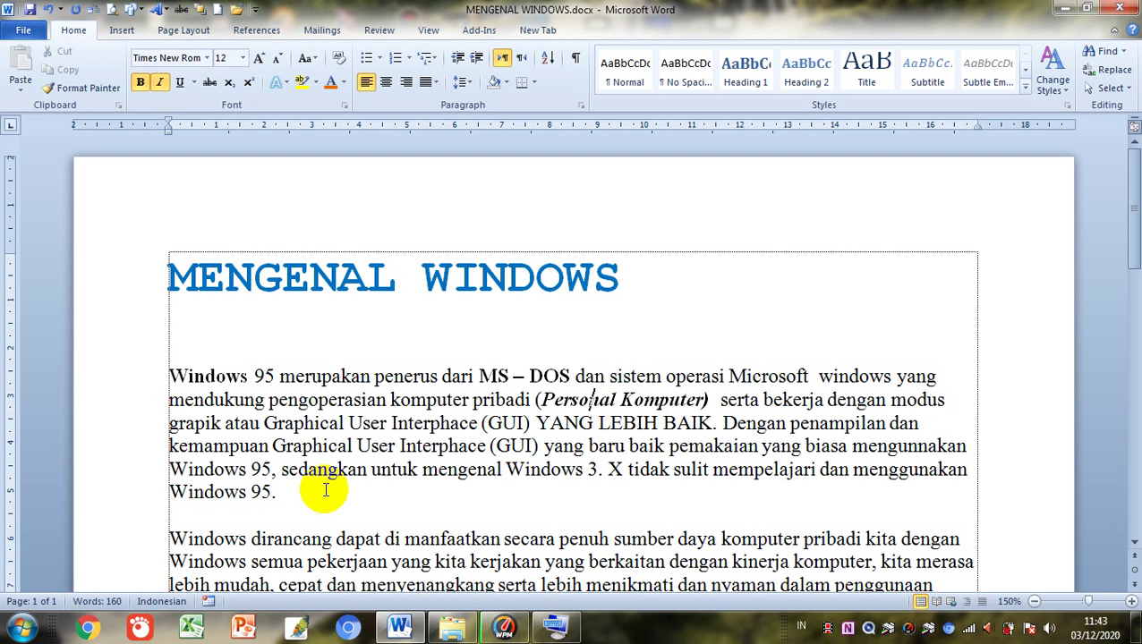
pyautogui.click(399, 493)
pyautogui.press('Down')
pyautogui.press('Down')
pyautogui.press('Down')
pyautogui.press('Down')
pyautogui.press('Down')
pyautogui.press('Down')
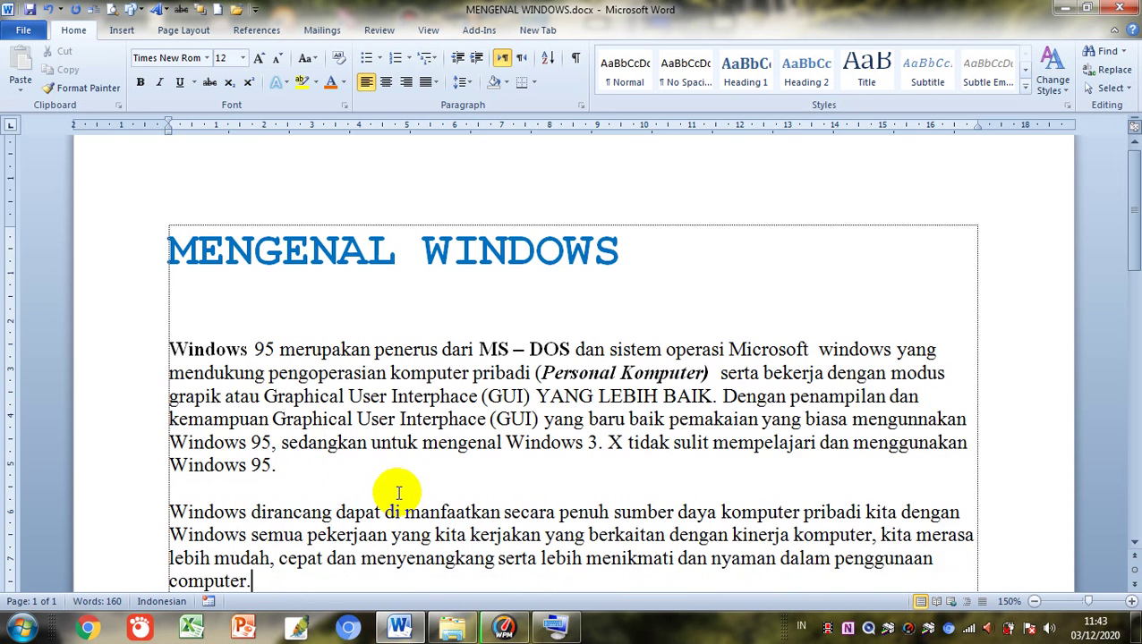
pyautogui.press('Down')
pyautogui.press('Up')
pyautogui.press('Up')
pyautogui.press('Up')
pyautogui.press('Up')
pyautogui.press('Up')
pyautogui.press('Up')
pyautogui.press('Up')
pyautogui.press('Up')
pyautogui.press('Up')
pyautogui.press('Up')
pyautogui.press('Up')
pyautogui.press('Up')
pyautogui.press('Up')
pyautogui.press('Up')
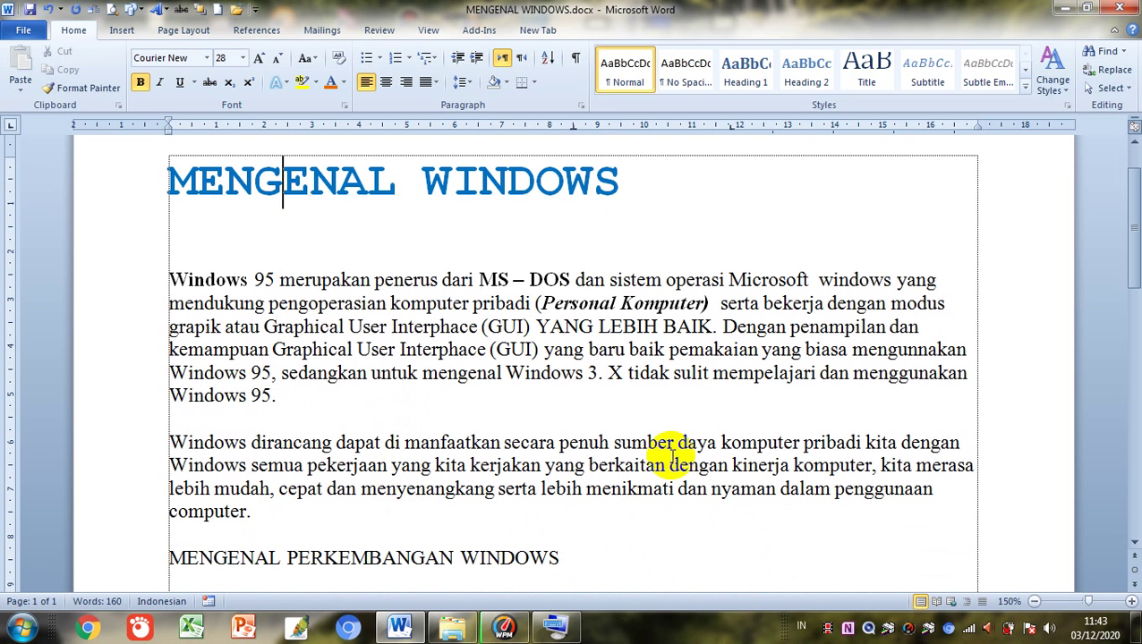
pyautogui.scroll(2, 1132, 161)
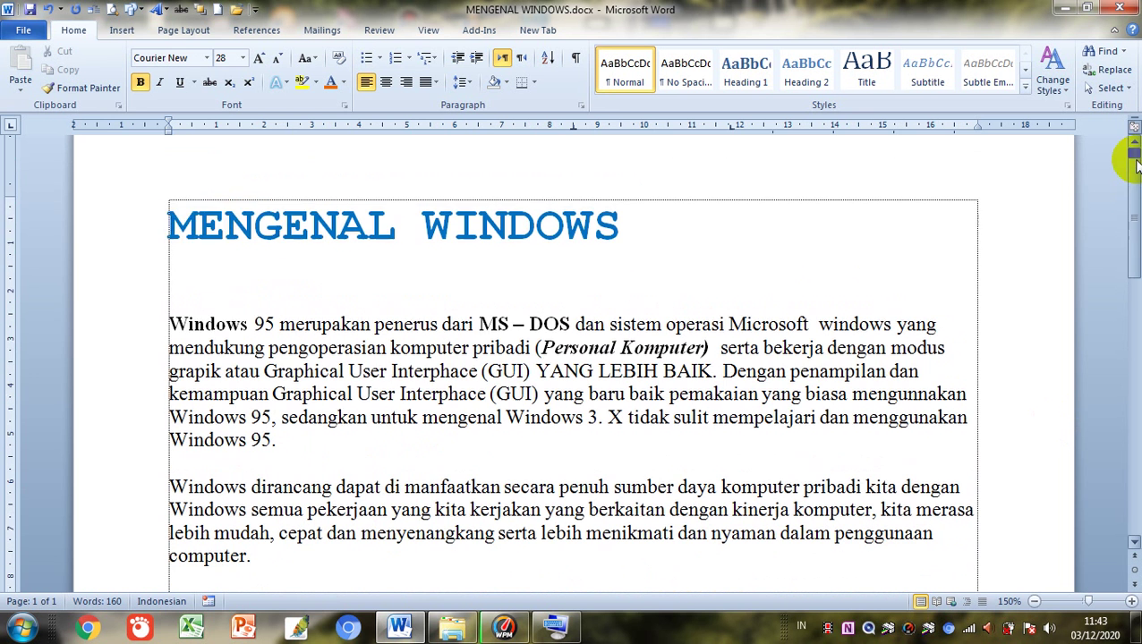
# Set the font size of the "MENGENAL WINDOWS" title to 14
pyautogui.click(138, 281)
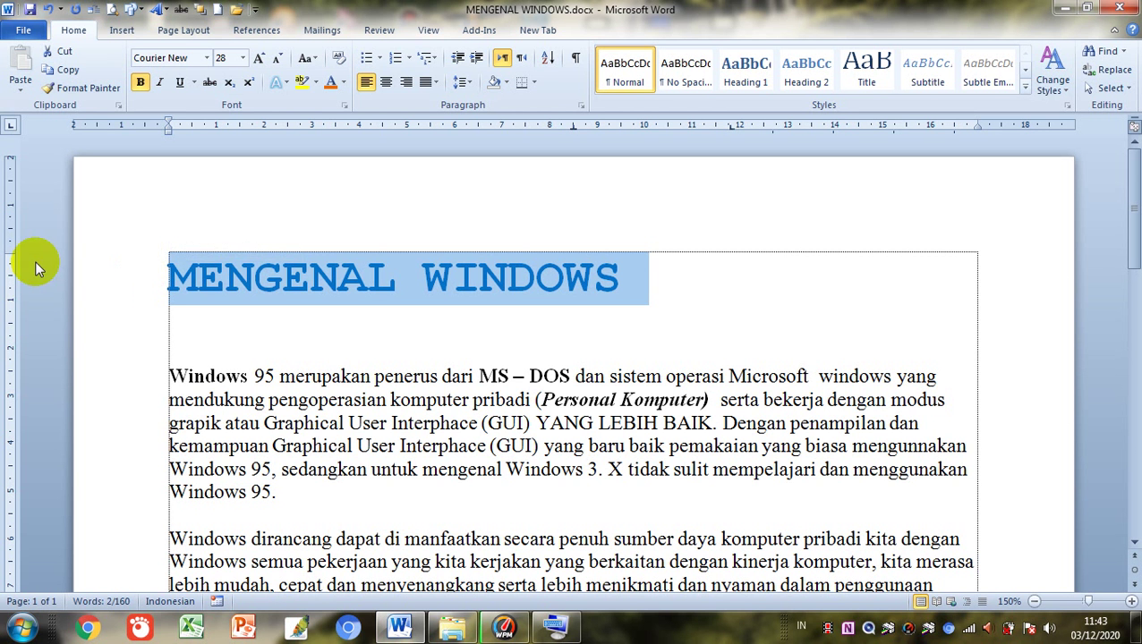
pyautogui.click(242, 59)
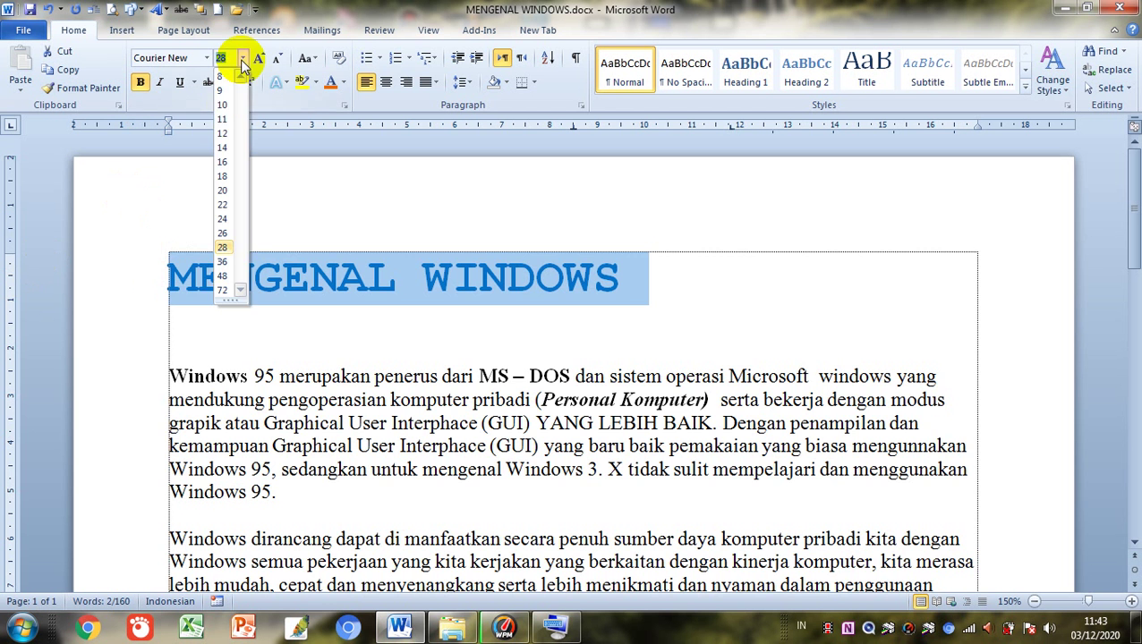
pyautogui.click(224, 148)
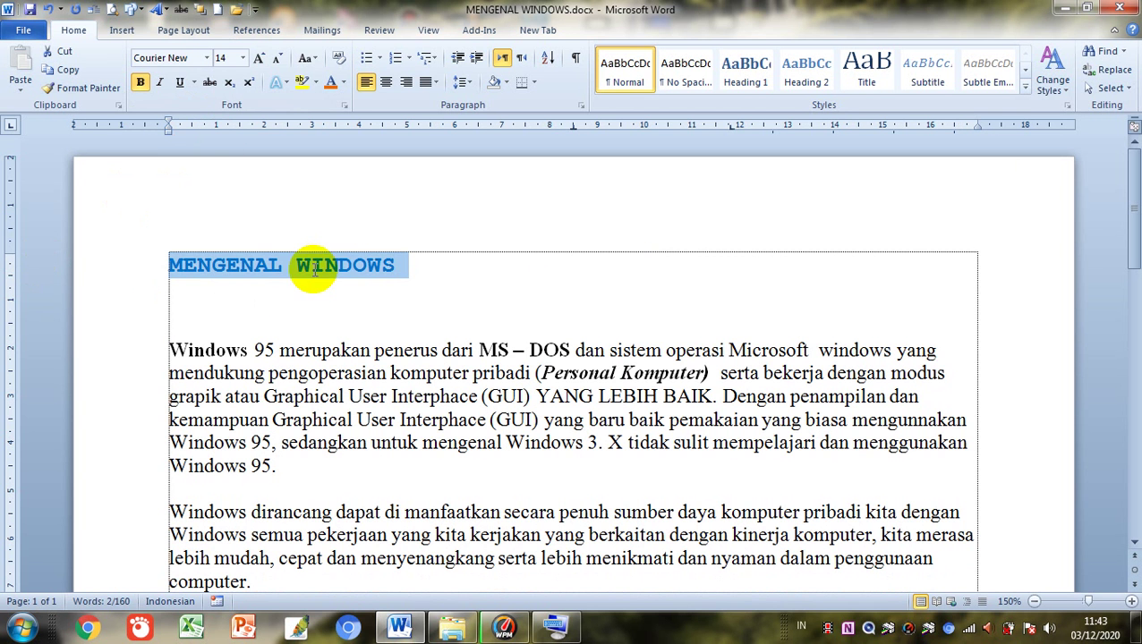
pyautogui.click(288, 295)
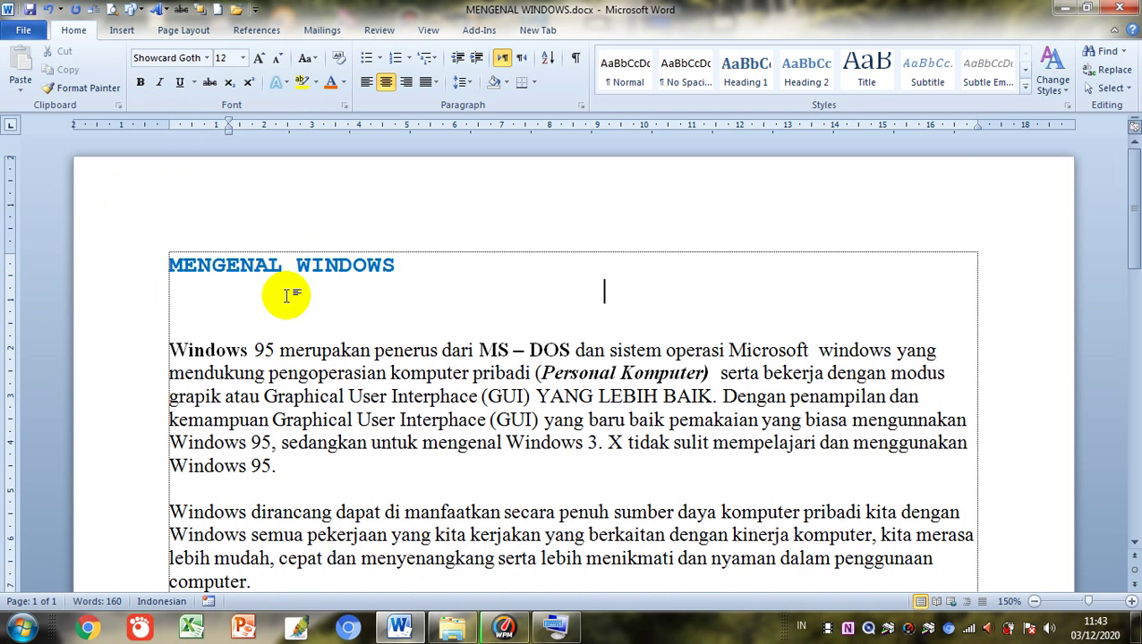
# Open the paragraph settings for the "MENGENAL WINDOWS" title and try the Left and Centered alignments
pyautogui.click(147, 268)
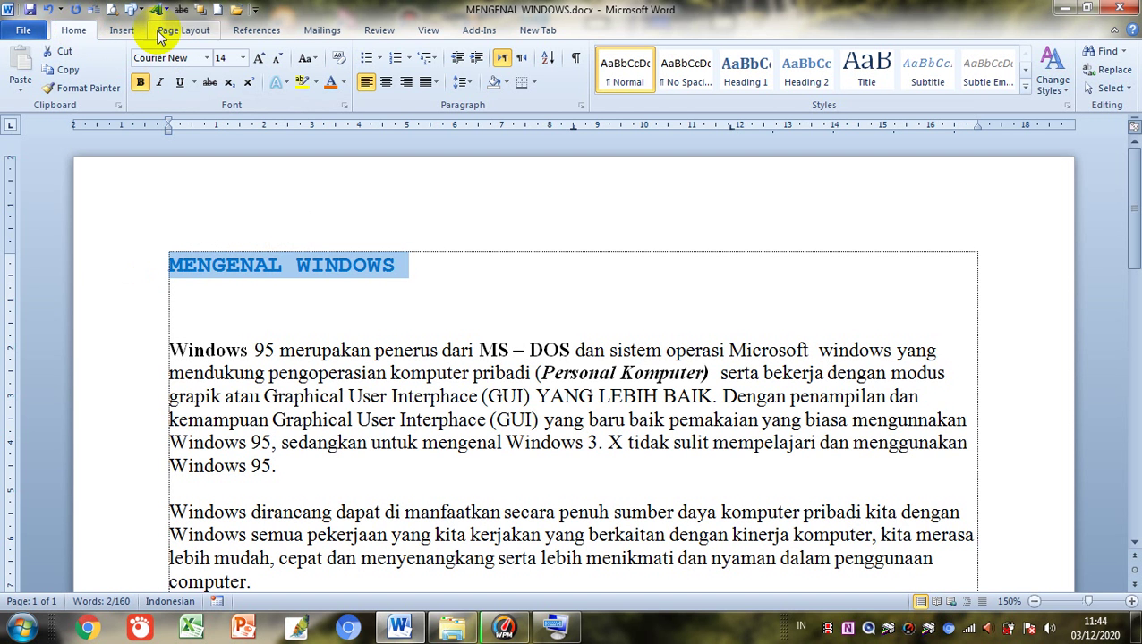
pyautogui.click(579, 108)
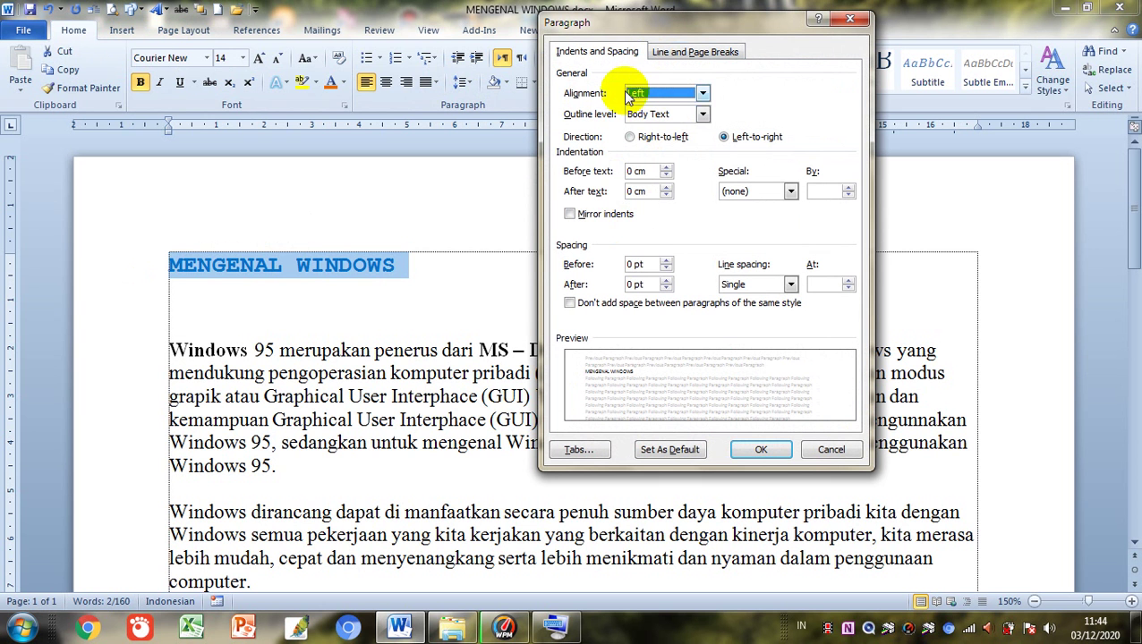
pyautogui.click(702, 94)
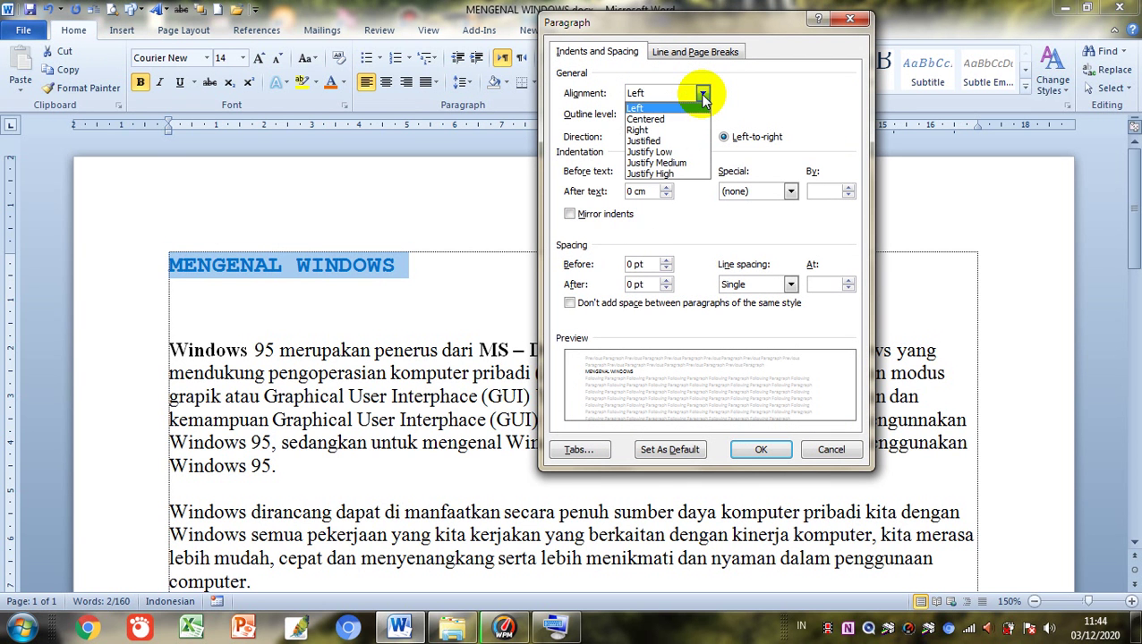
pyautogui.click(646, 107)
pyautogui.click(703, 94)
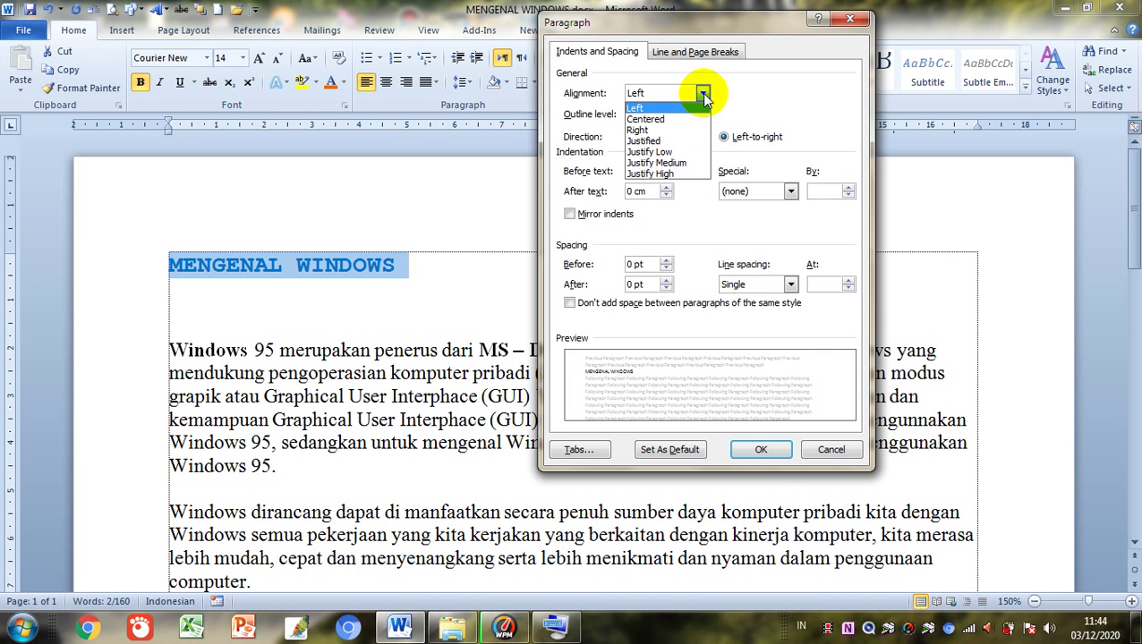
pyautogui.click(655, 122)
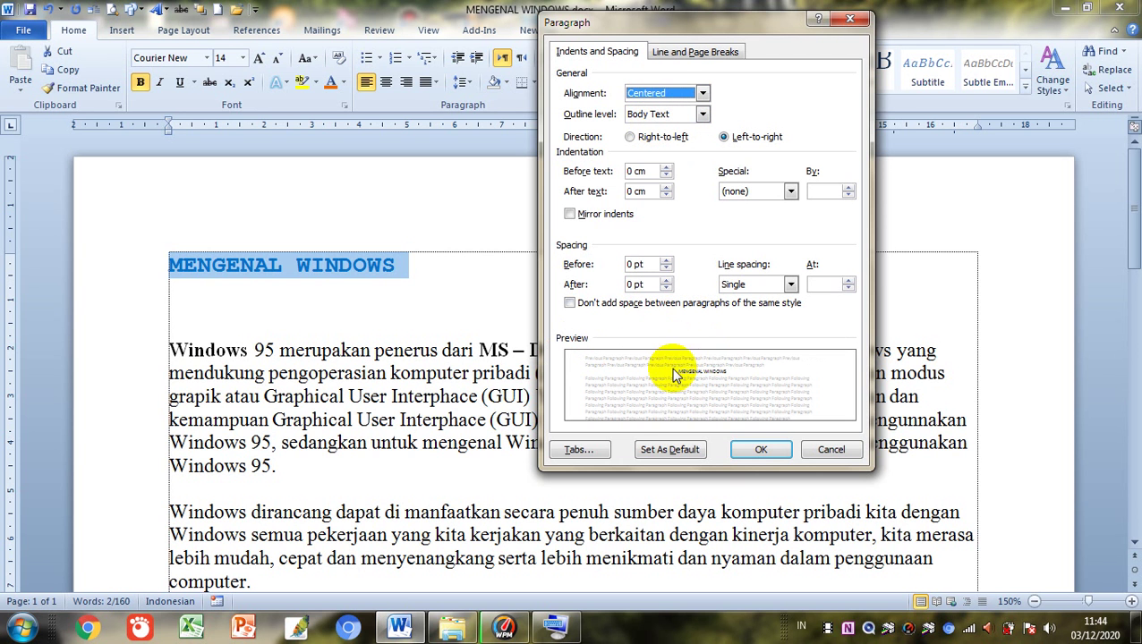
# Try the Right alignment for the title in the paragraph settings and settle on Justified
pyautogui.click(703, 93)
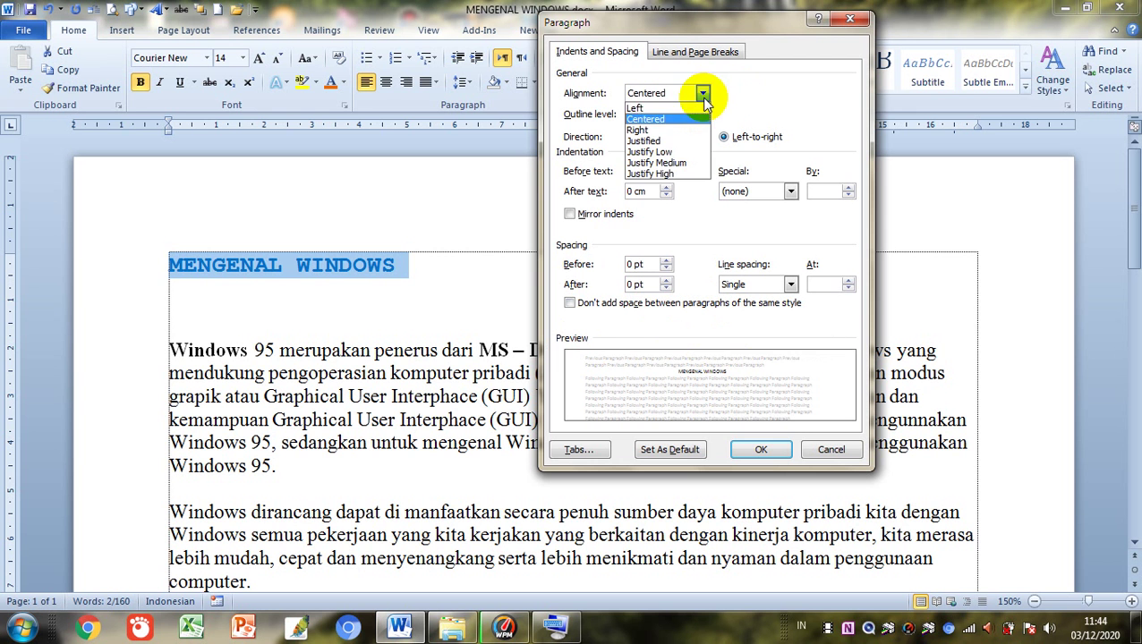
pyautogui.click(661, 131)
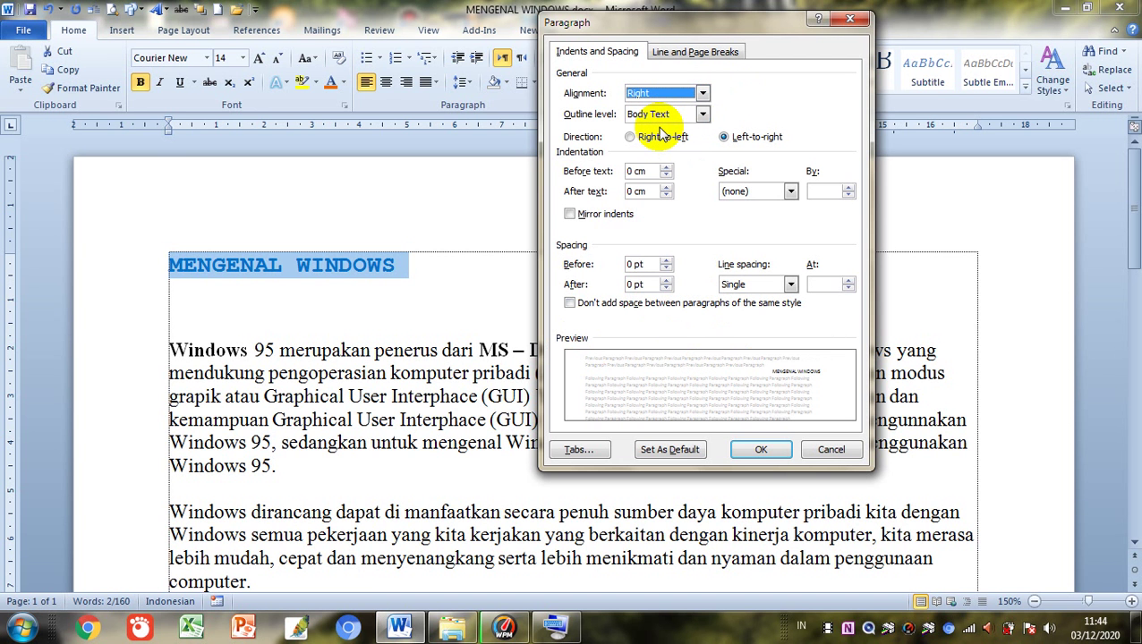
pyautogui.click(702, 93)
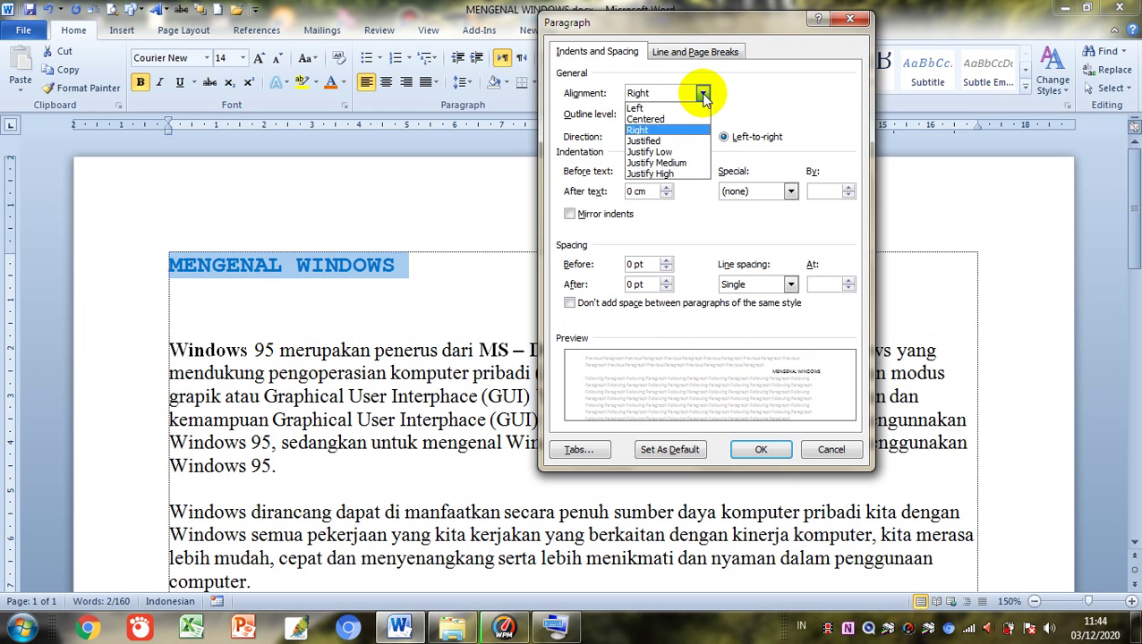
pyautogui.click(666, 144)
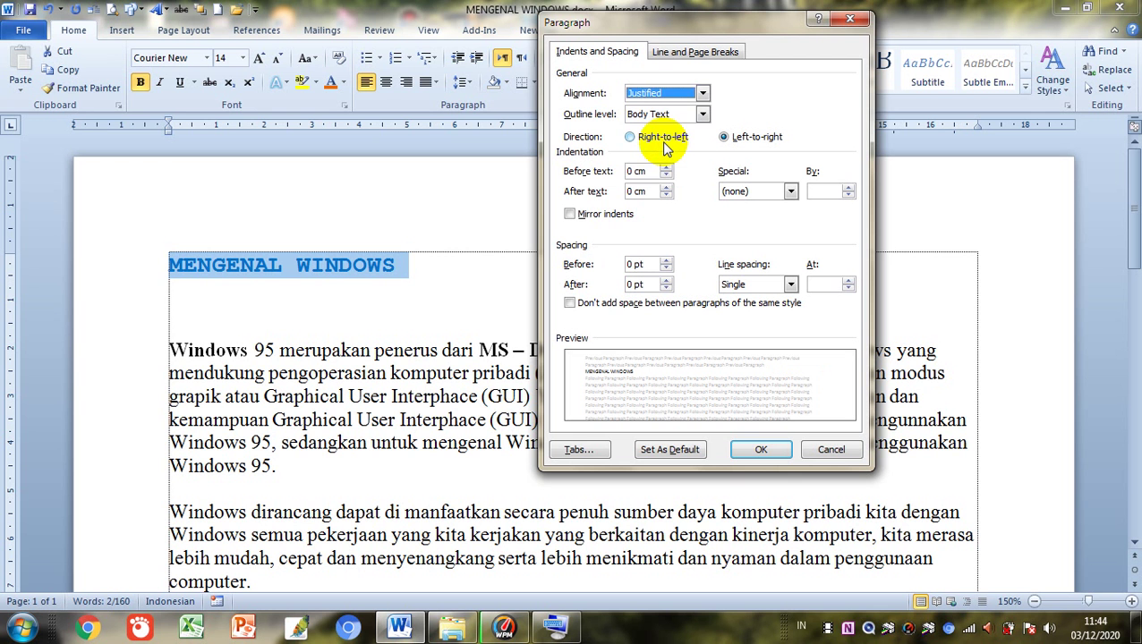
pyautogui.click(702, 93)
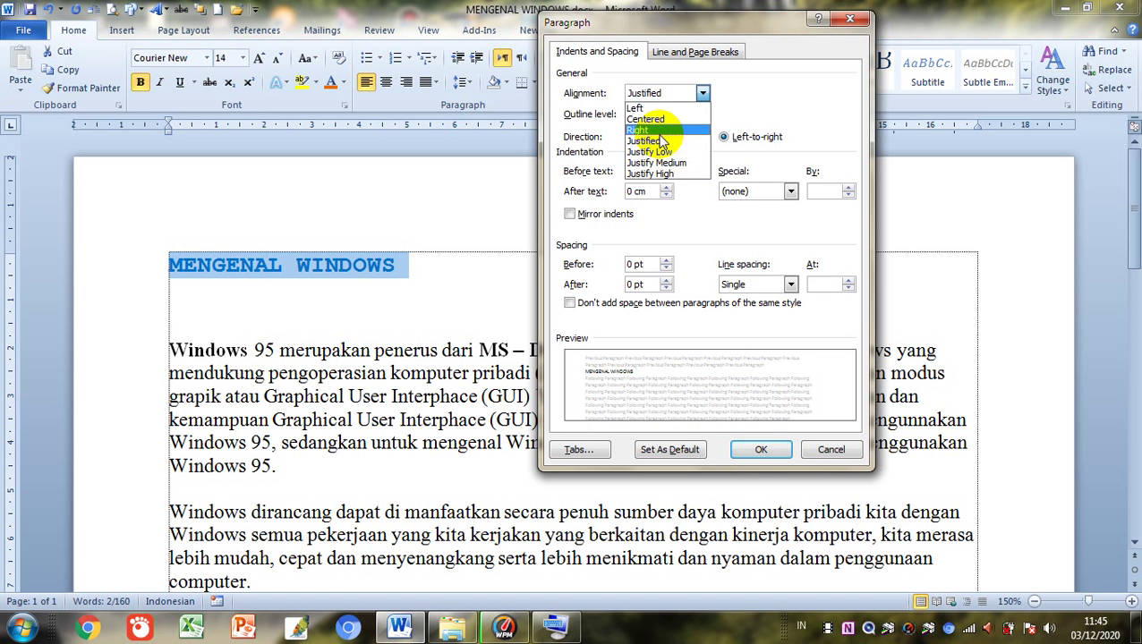
pyautogui.click(658, 142)
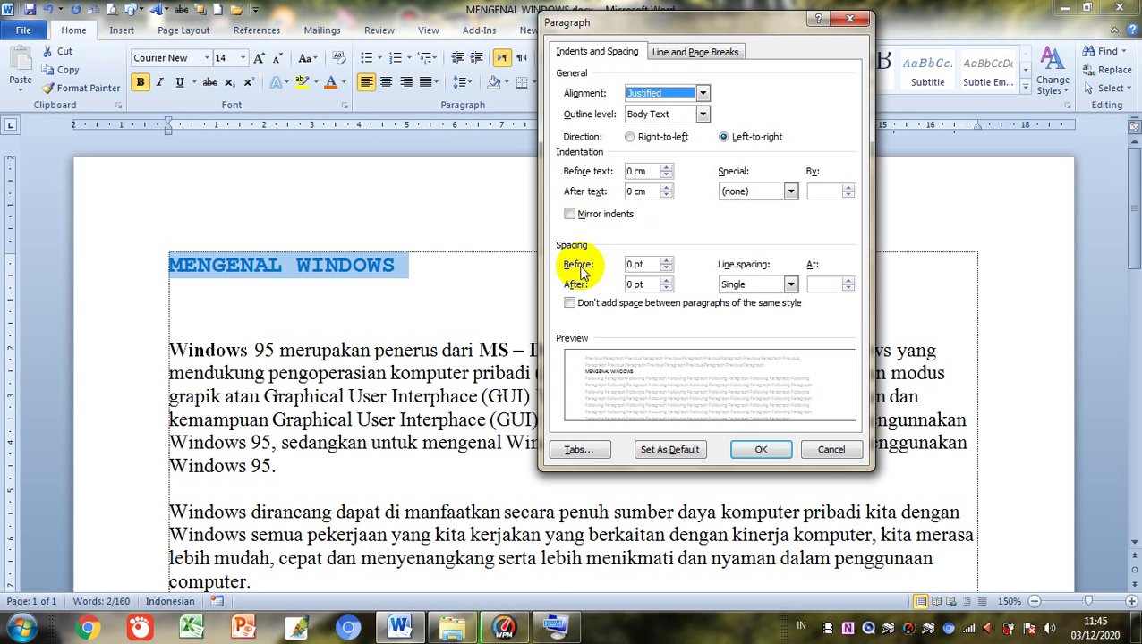
# Set the title's paragraph spacing to 6 pt before and 6 pt after
pyautogui.click(665, 259)
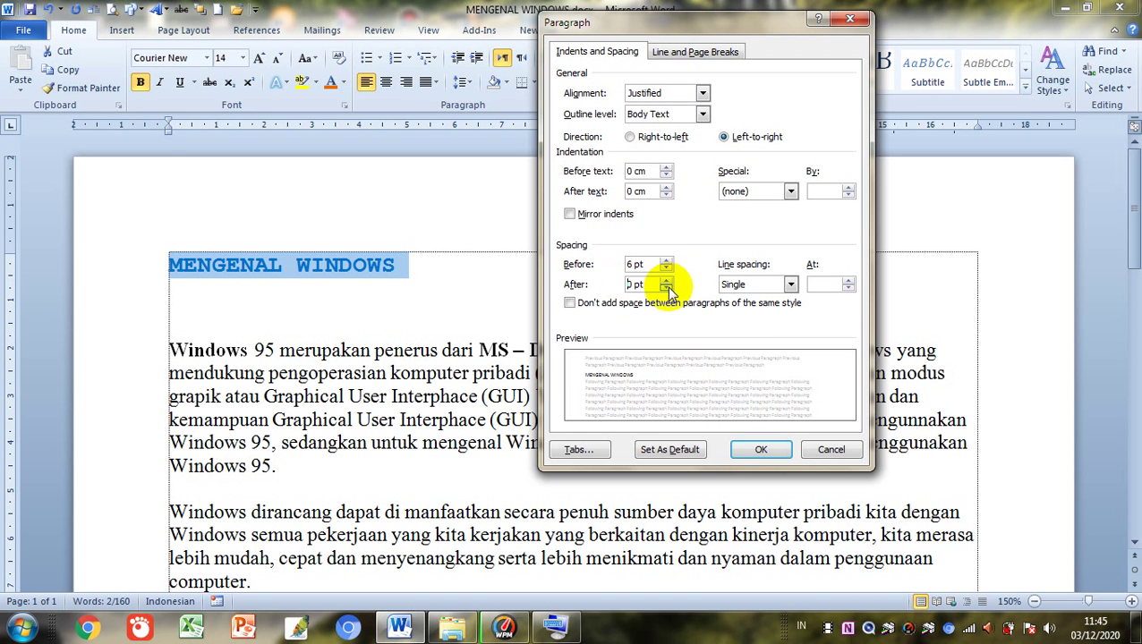
pyautogui.click(666, 288)
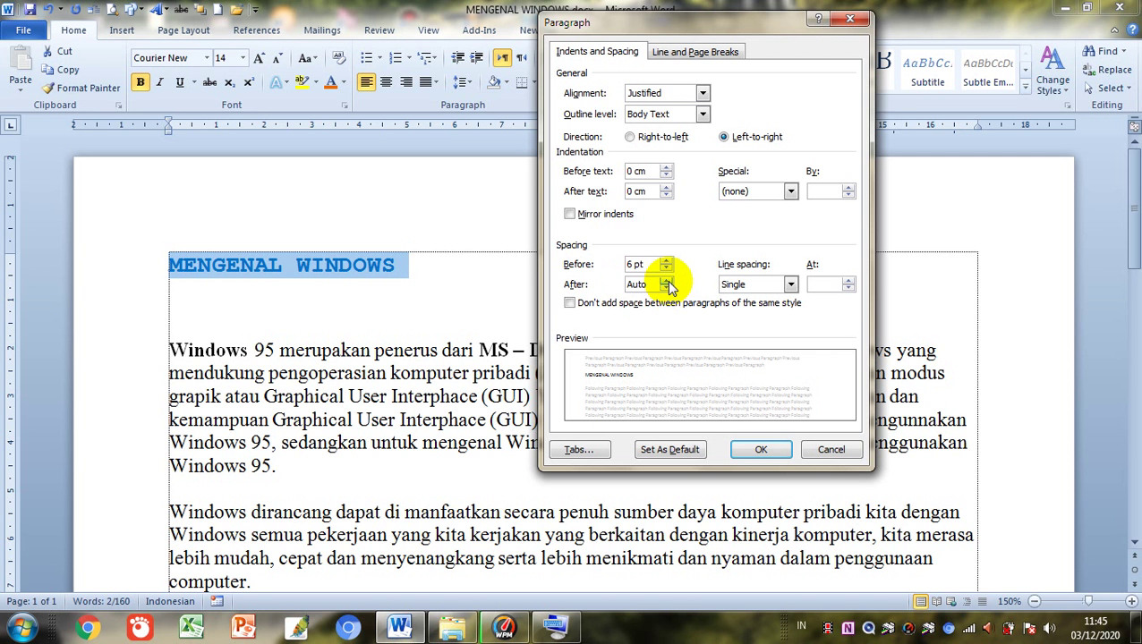
pyautogui.click(668, 281)
pyautogui.click(667, 281)
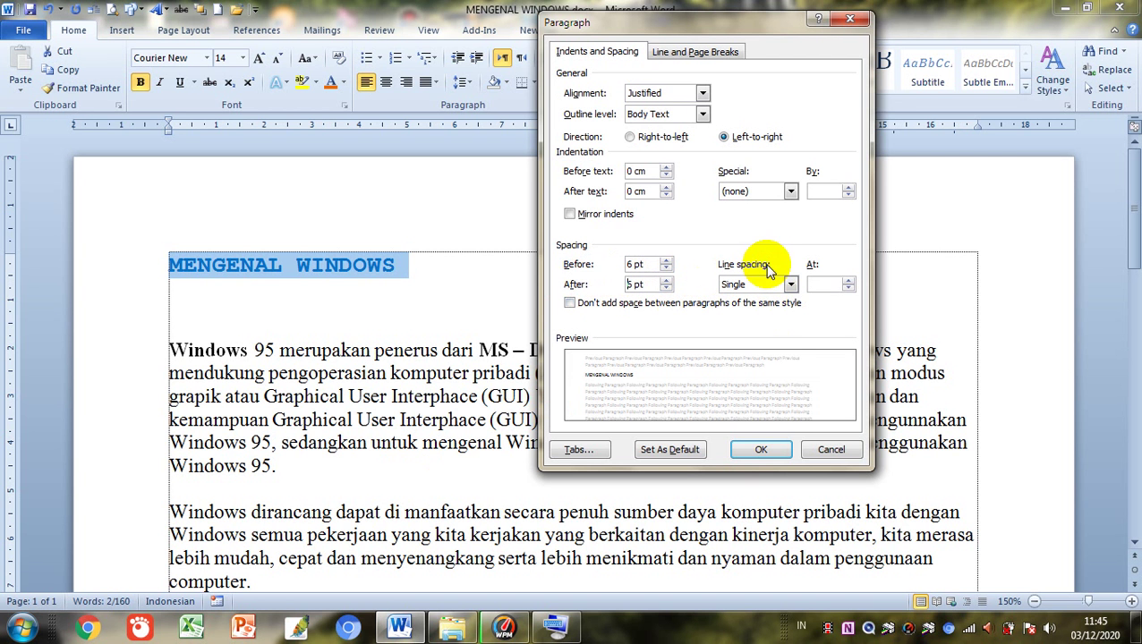
# Try the title's line spacing as Single, Double and At least 12 pt in the paragraph settings
pyautogui.click(791, 284)
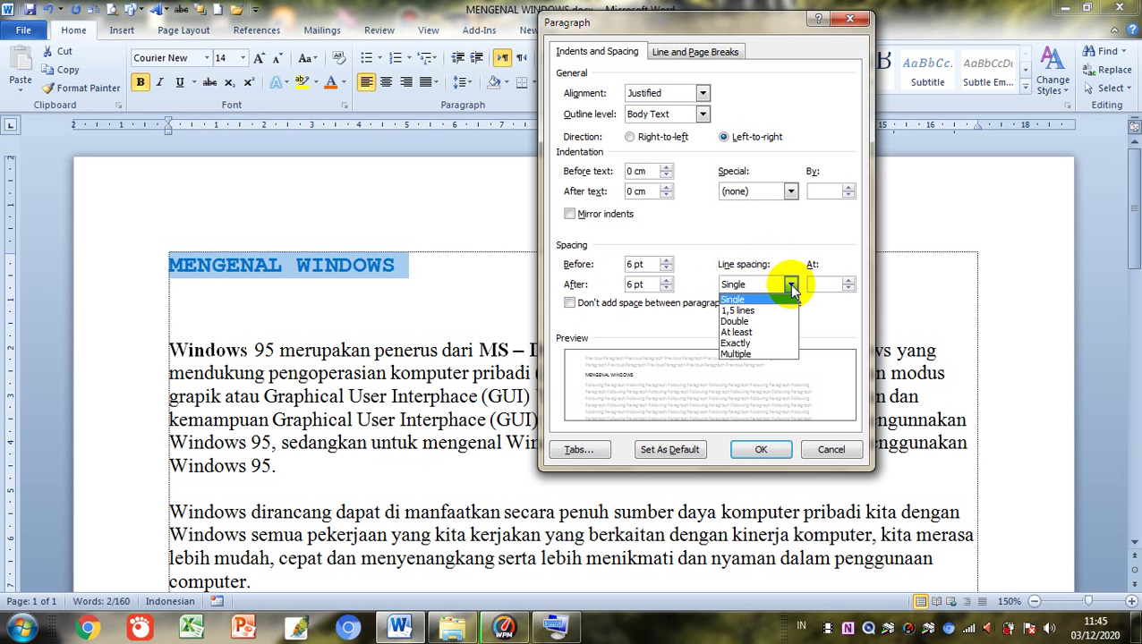
pyautogui.click(742, 299)
pyautogui.click(796, 285)
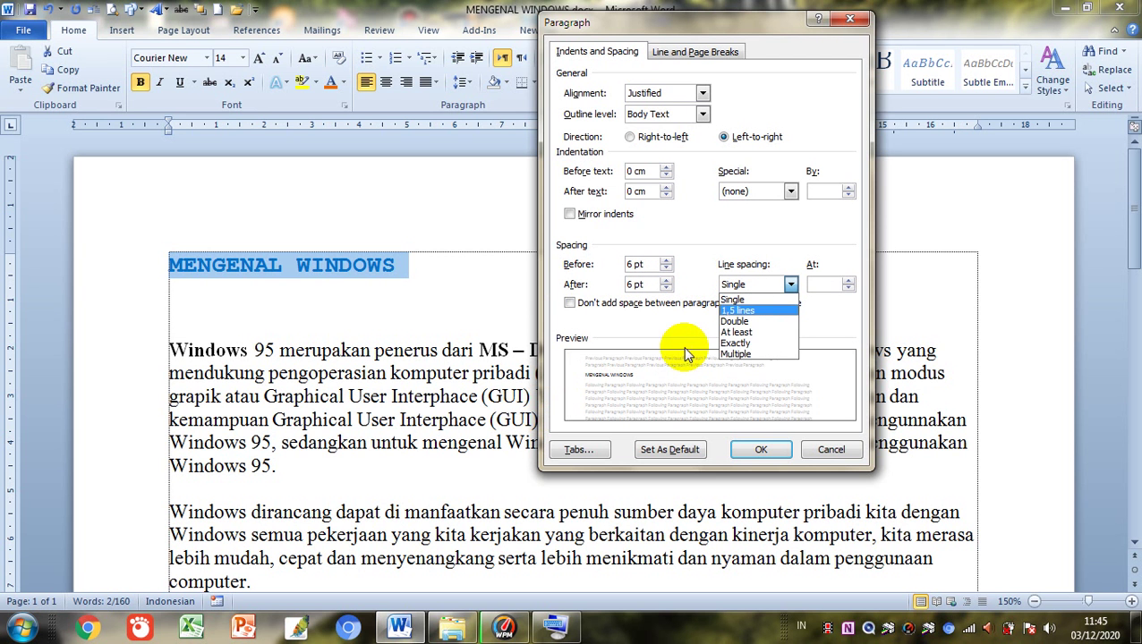
pyautogui.click(740, 322)
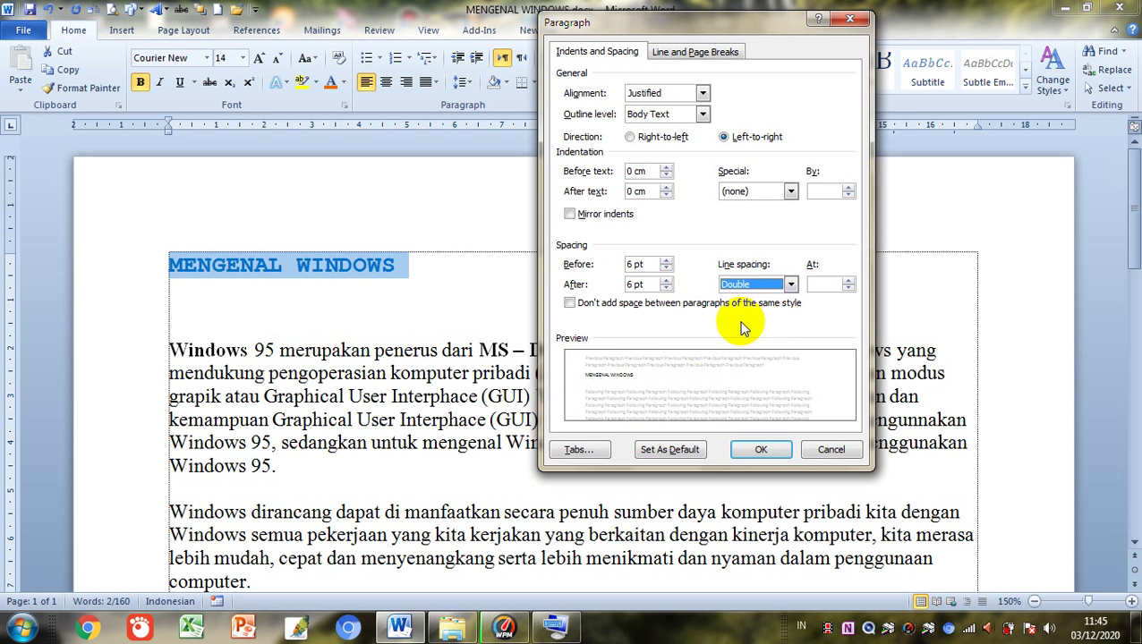
pyautogui.click(790, 284)
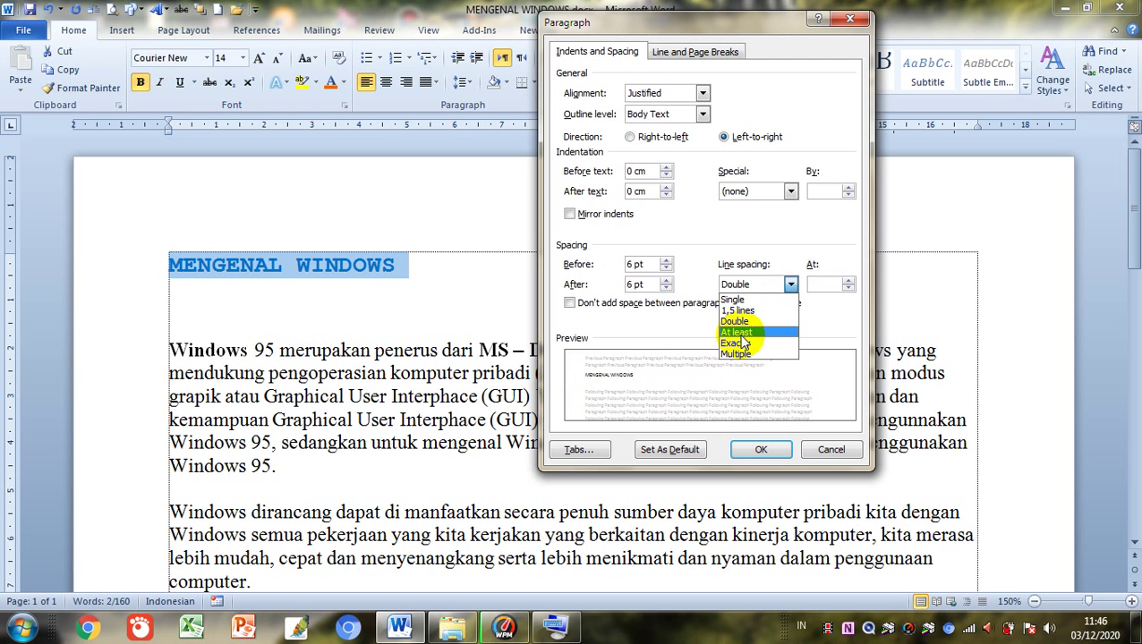
pyautogui.click(739, 333)
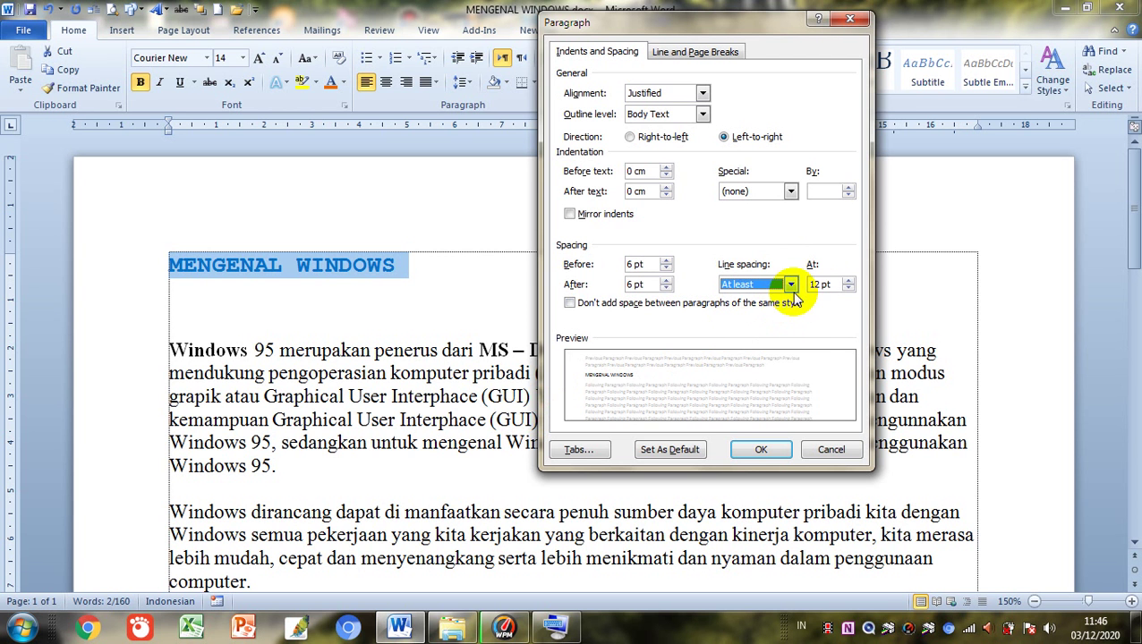
pyautogui.click(849, 289)
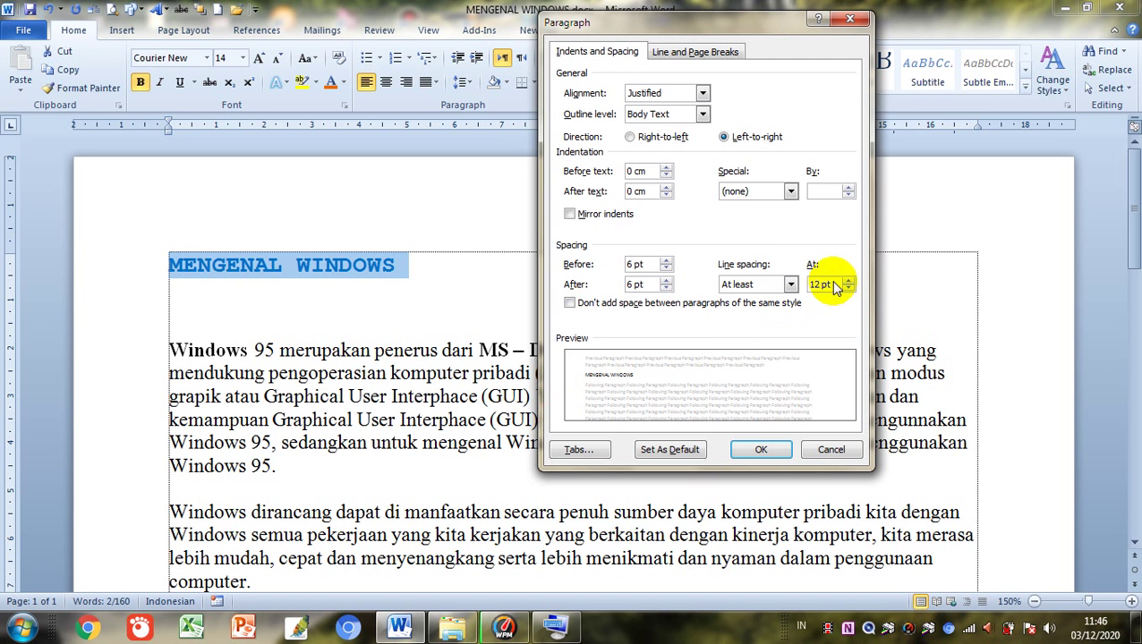
# Try line spacing of Exactly 11 pt for the title and replace it with Multiple at 3
pyautogui.click(791, 284)
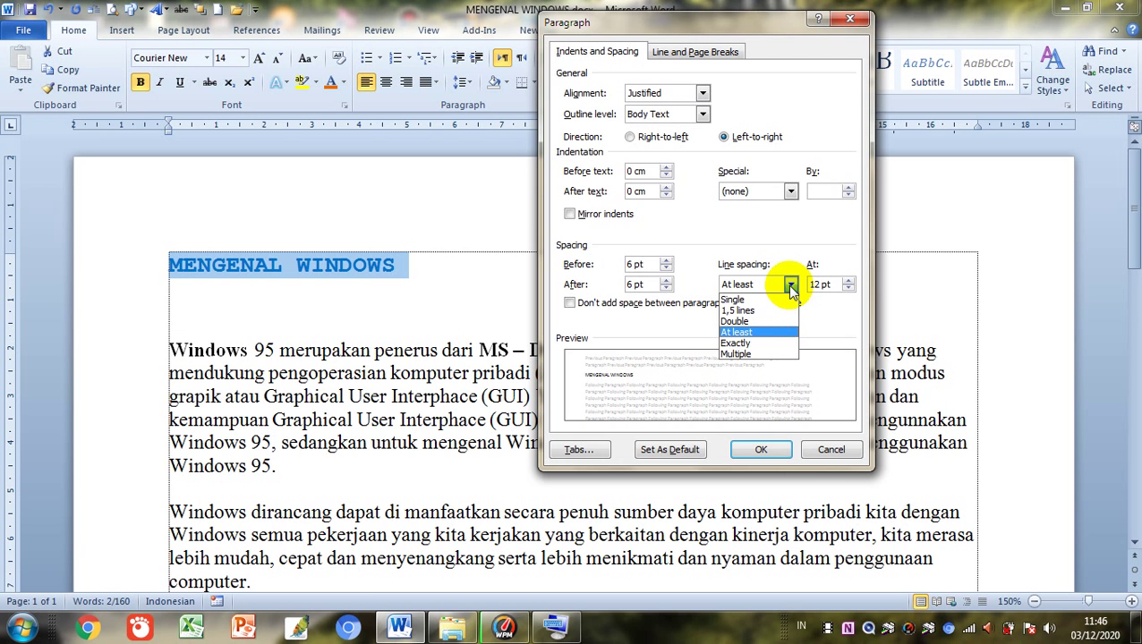
pyautogui.click(750, 345)
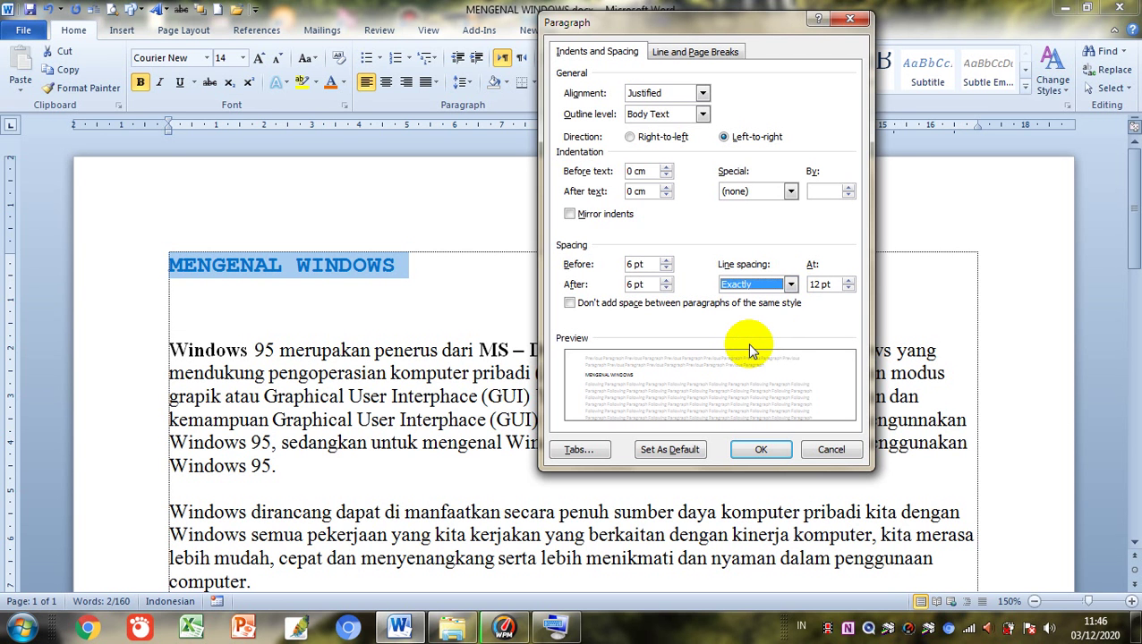
pyautogui.click(848, 288)
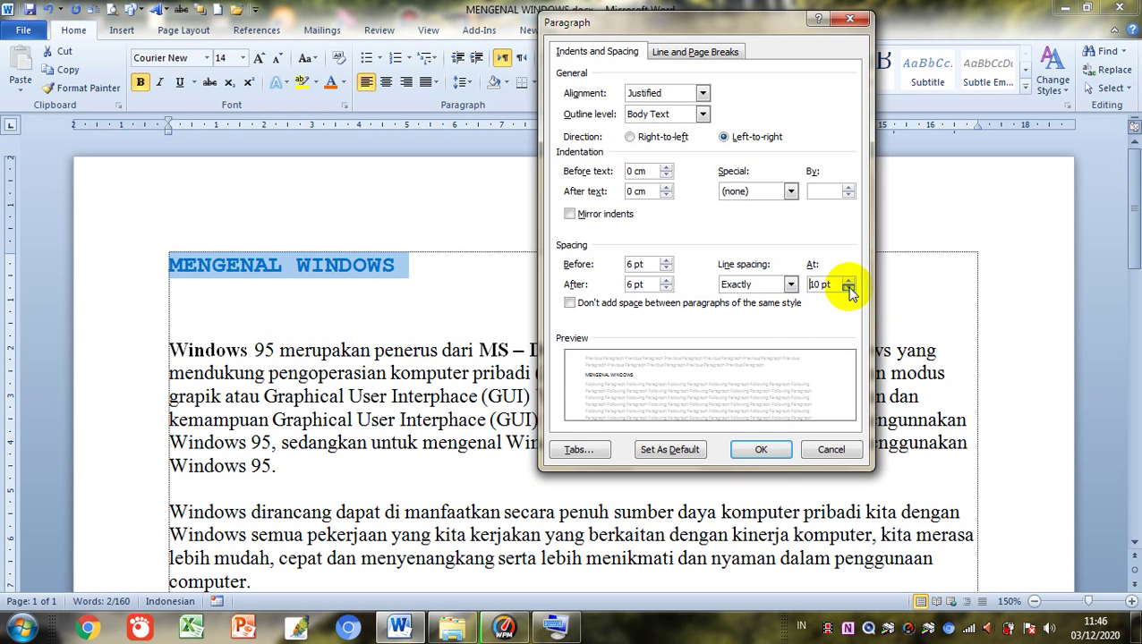
pyautogui.click(847, 280)
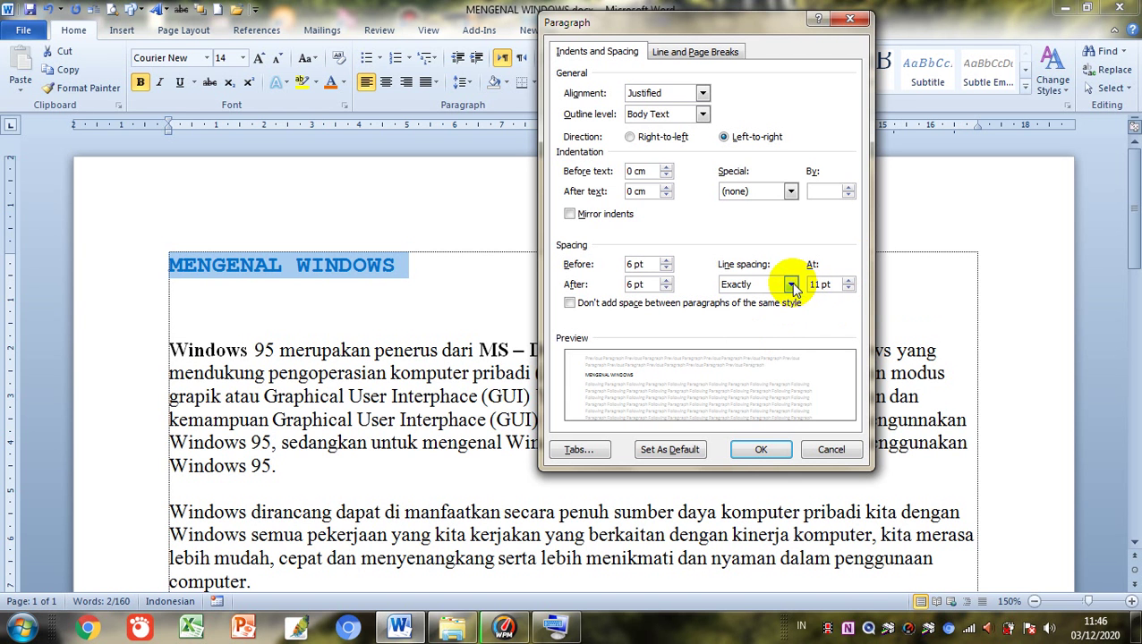
pyautogui.click(791, 285)
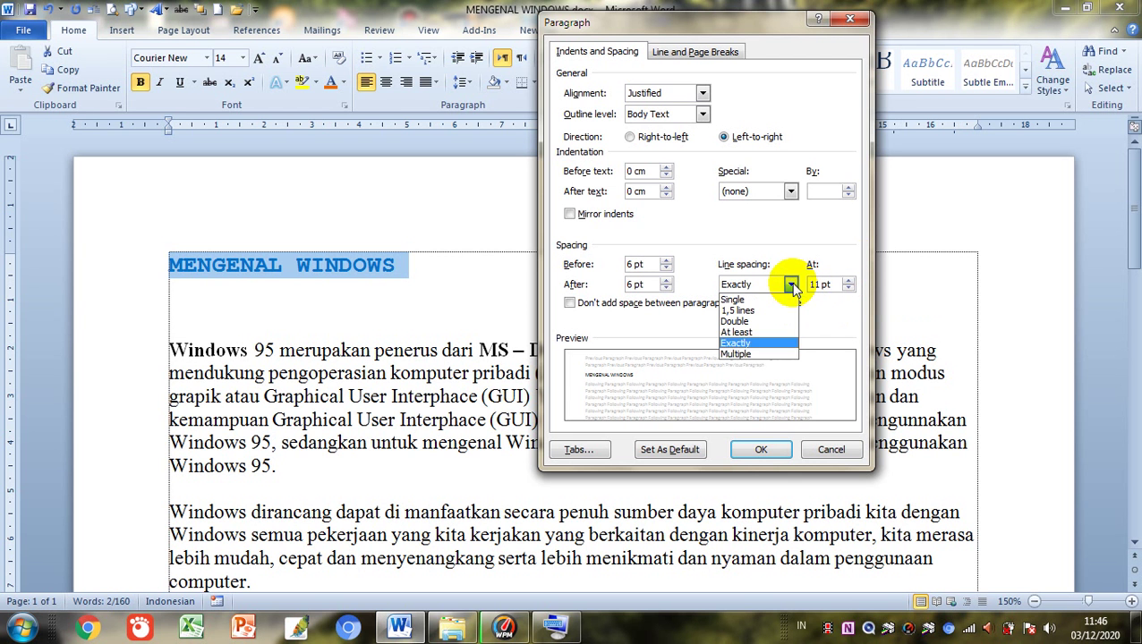
pyautogui.click(748, 356)
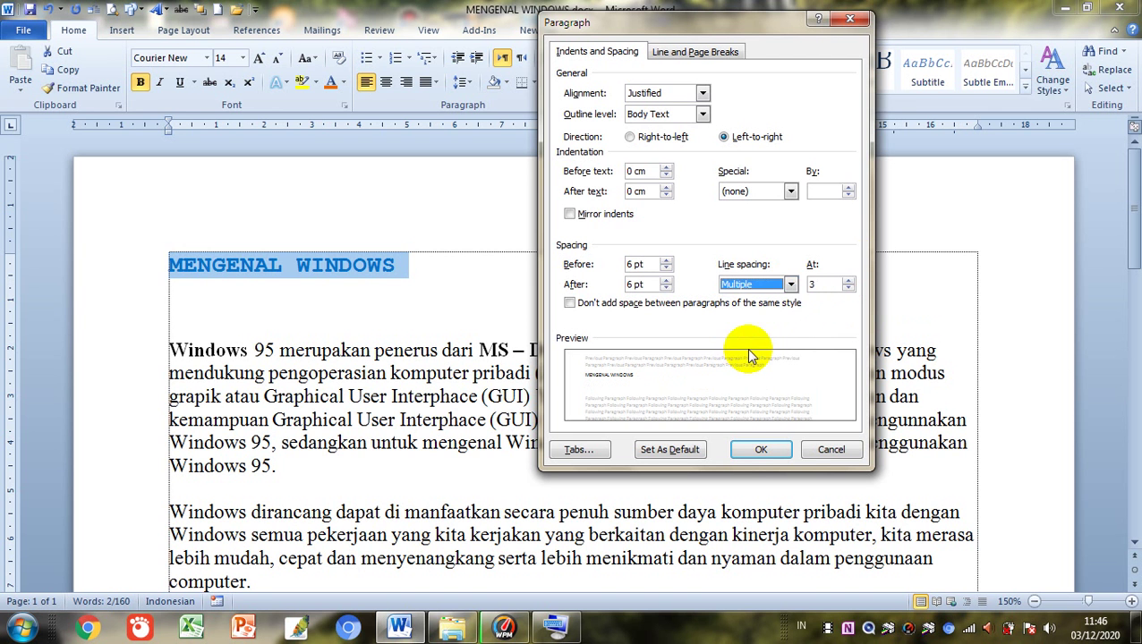
# Try the title's line spacing as Multiple at 4, replace it with Single and apply the paragraph settings
pyautogui.click(815, 284)
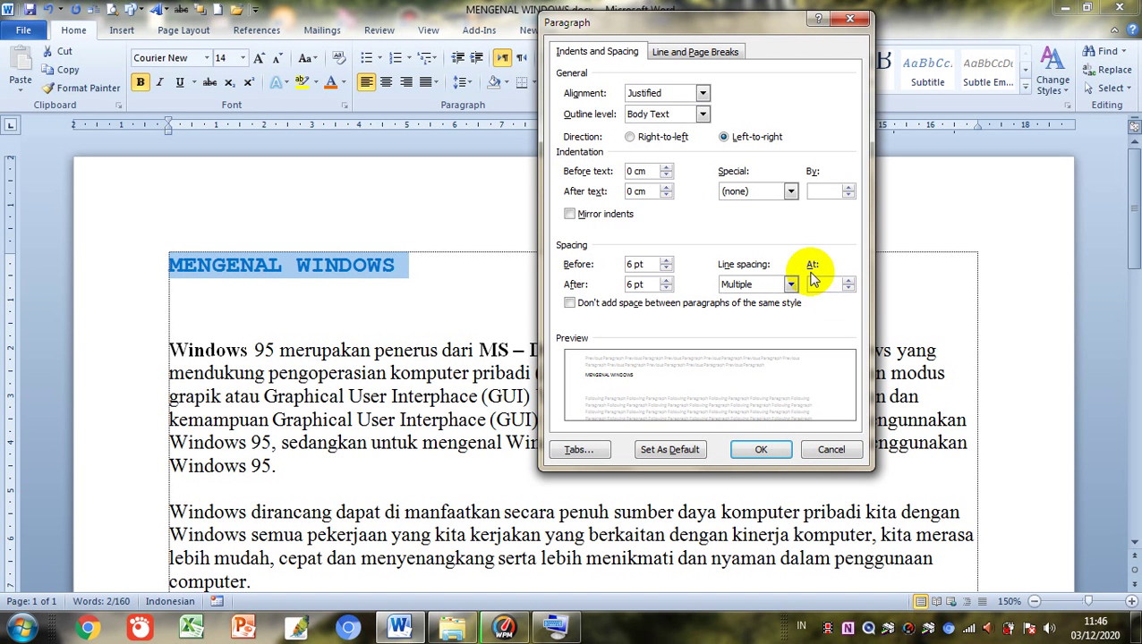
pyautogui.write('4')
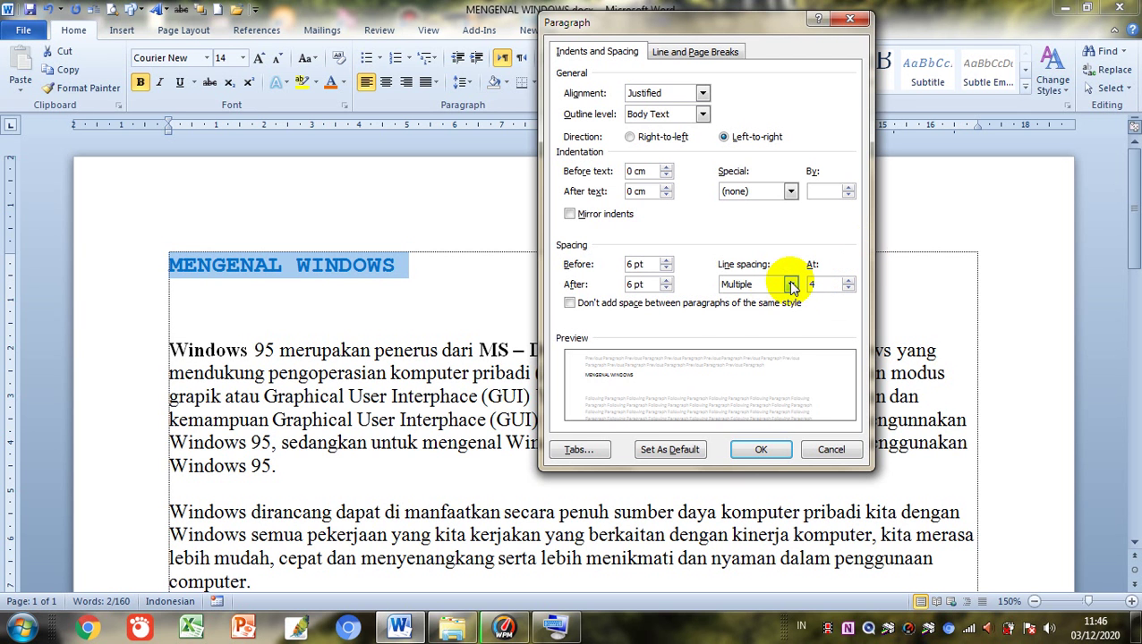
pyautogui.click(791, 283)
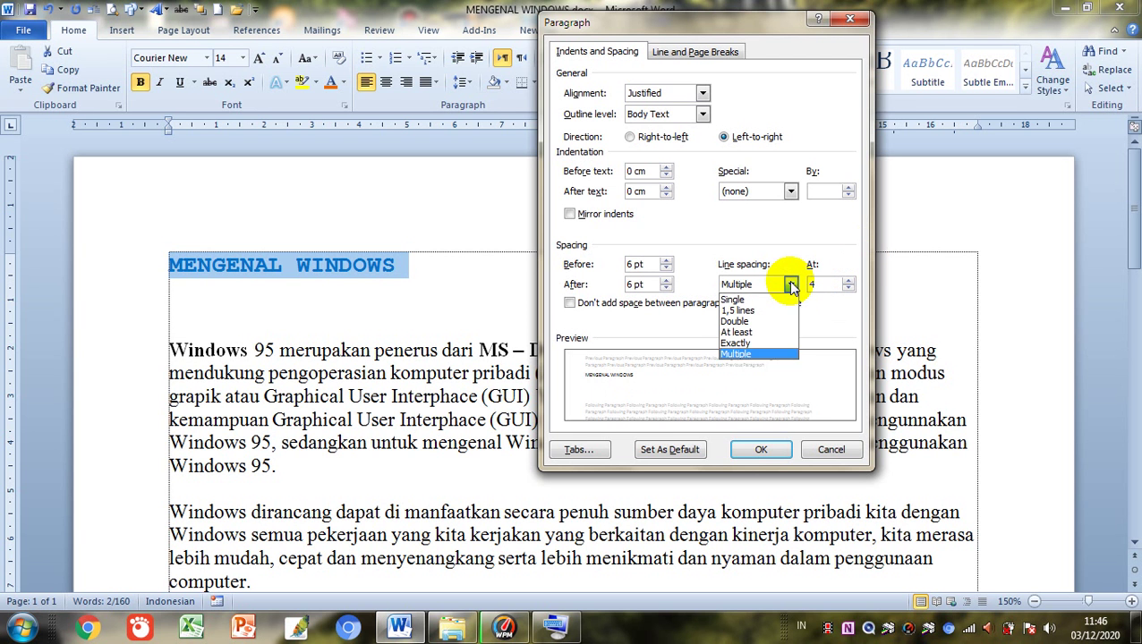
pyautogui.click(738, 301)
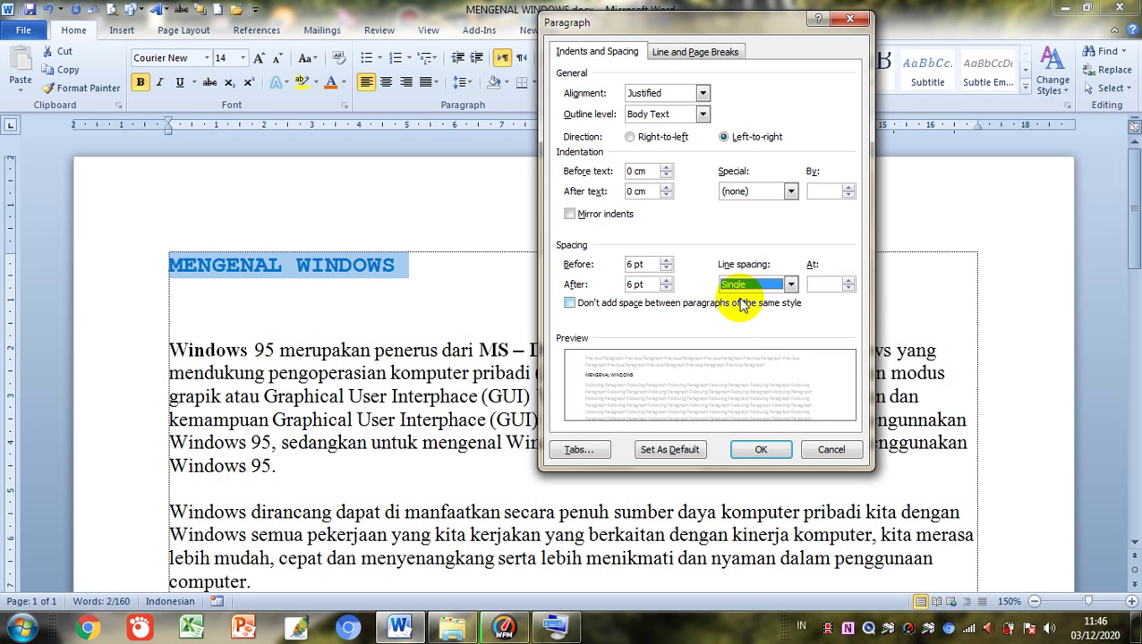
pyautogui.click(760, 450)
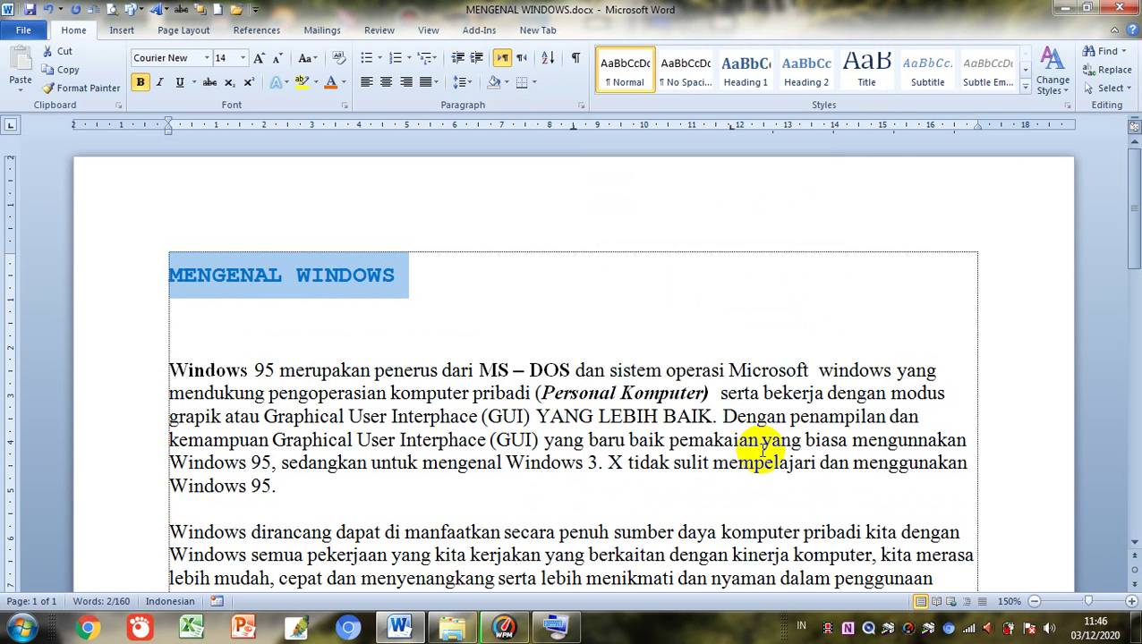
pyautogui.click(446, 395)
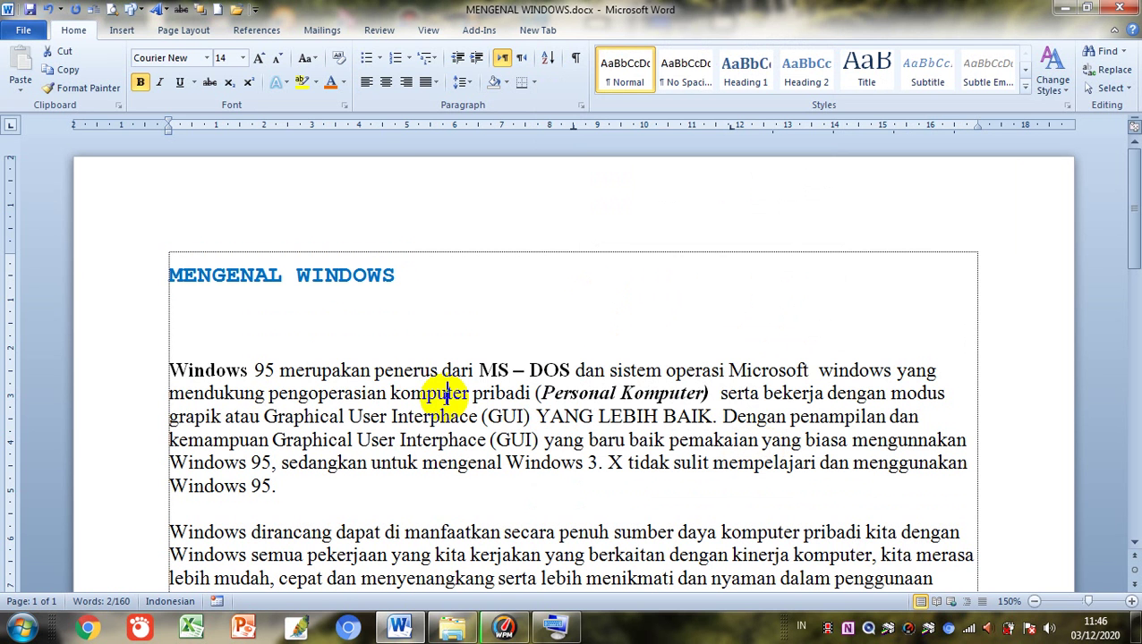
# Align the title MENGENAL WINDOWS to the Right through its paragraph settings
pyautogui.click(222, 275)
pyautogui.click(183, 276)
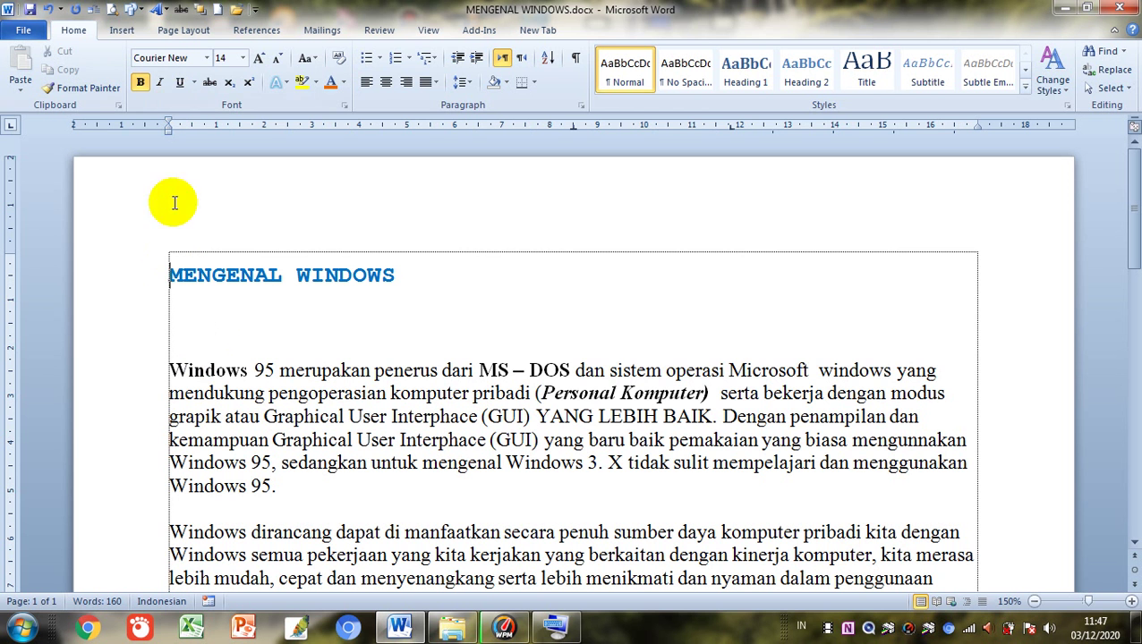
pyautogui.click(580, 105)
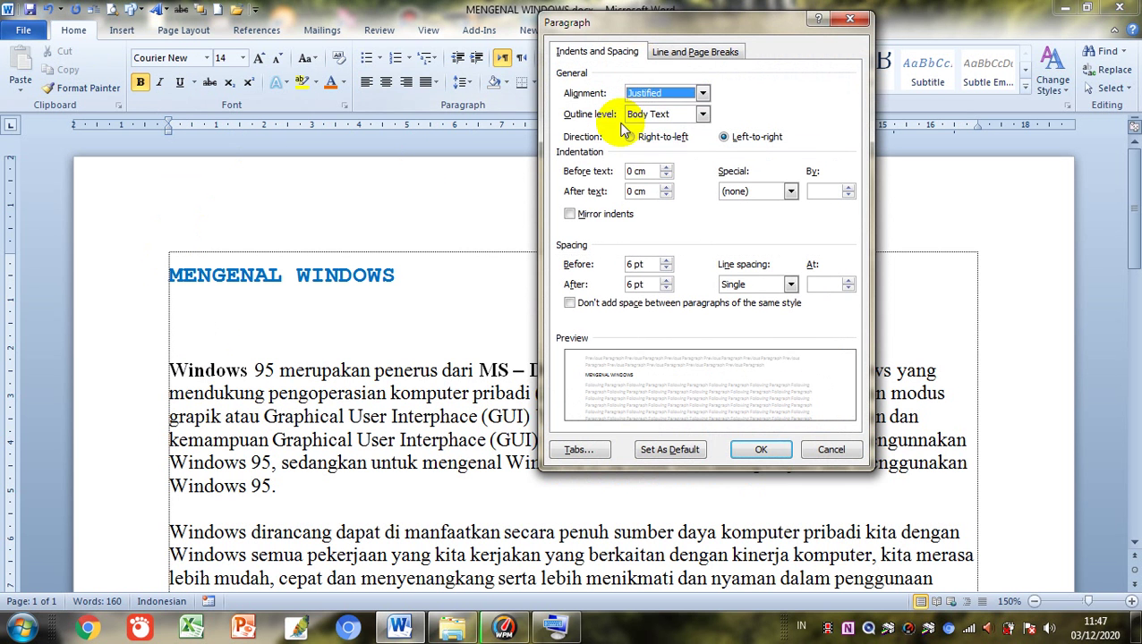
pyautogui.click(702, 93)
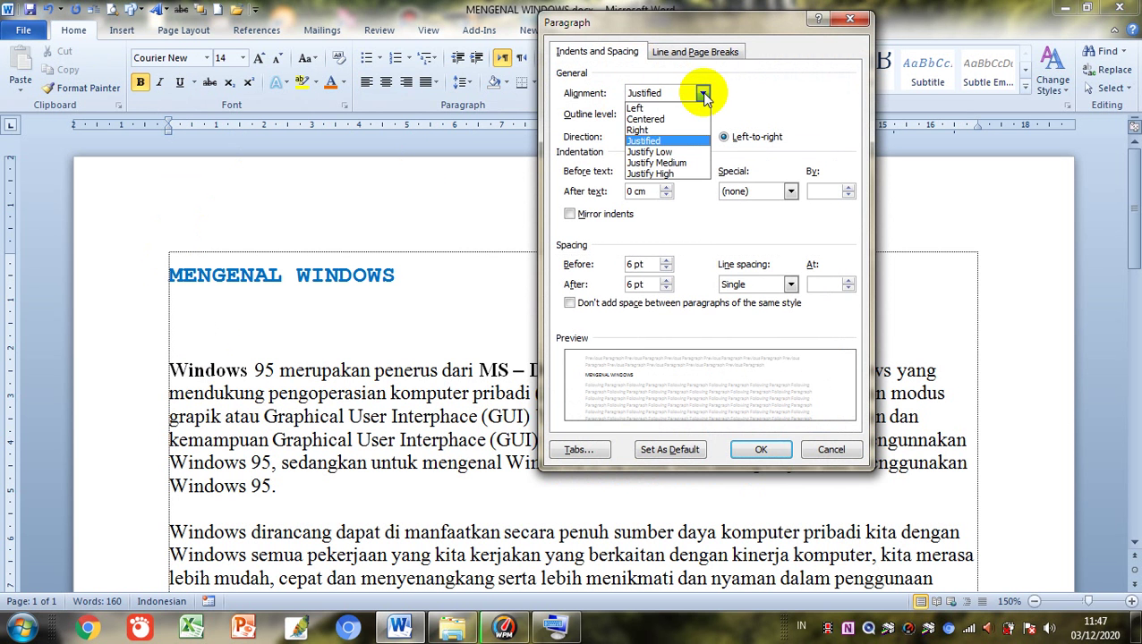
pyautogui.click(647, 132)
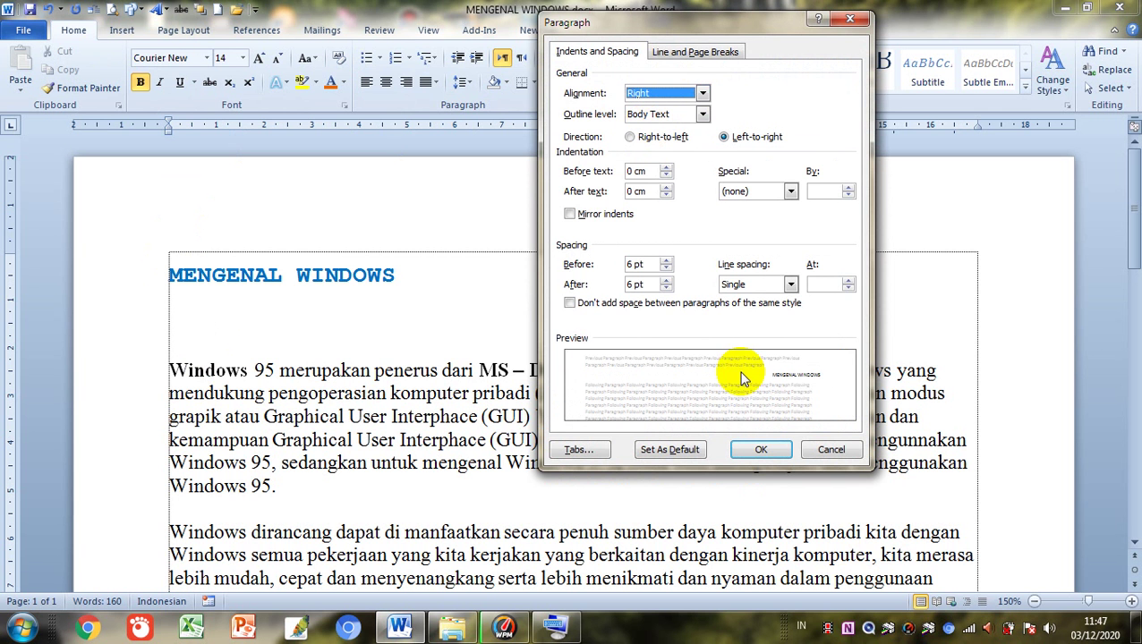
pyautogui.click(761, 450)
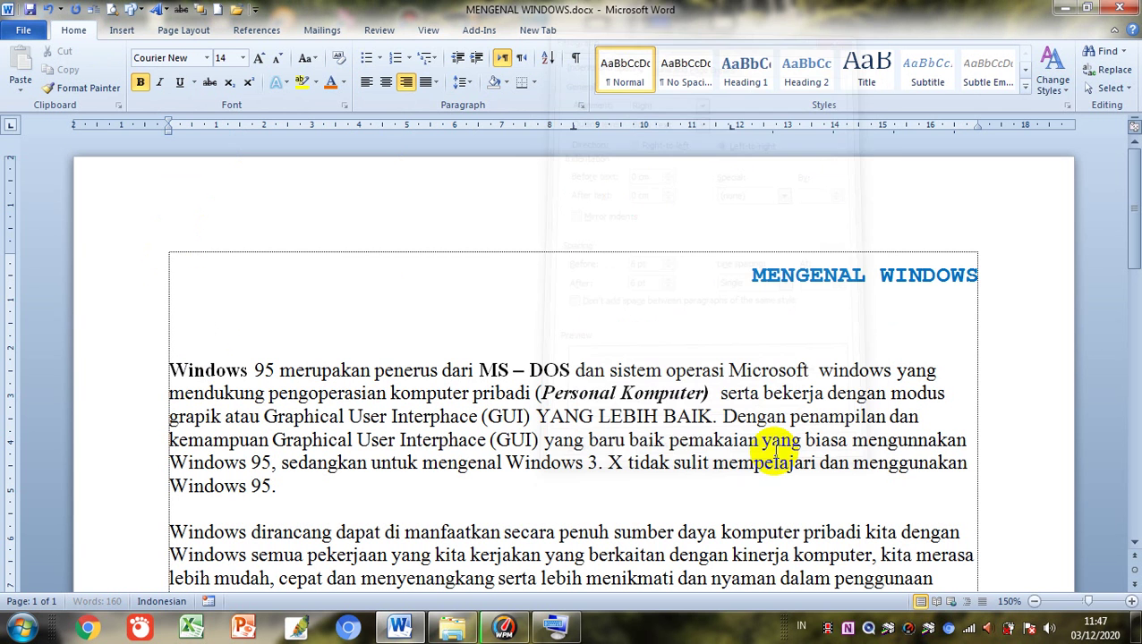
# Set the alignment of the first body paragraph, about Windows 95, to Justified in its paragraph settings
pyautogui.click(814, 399)
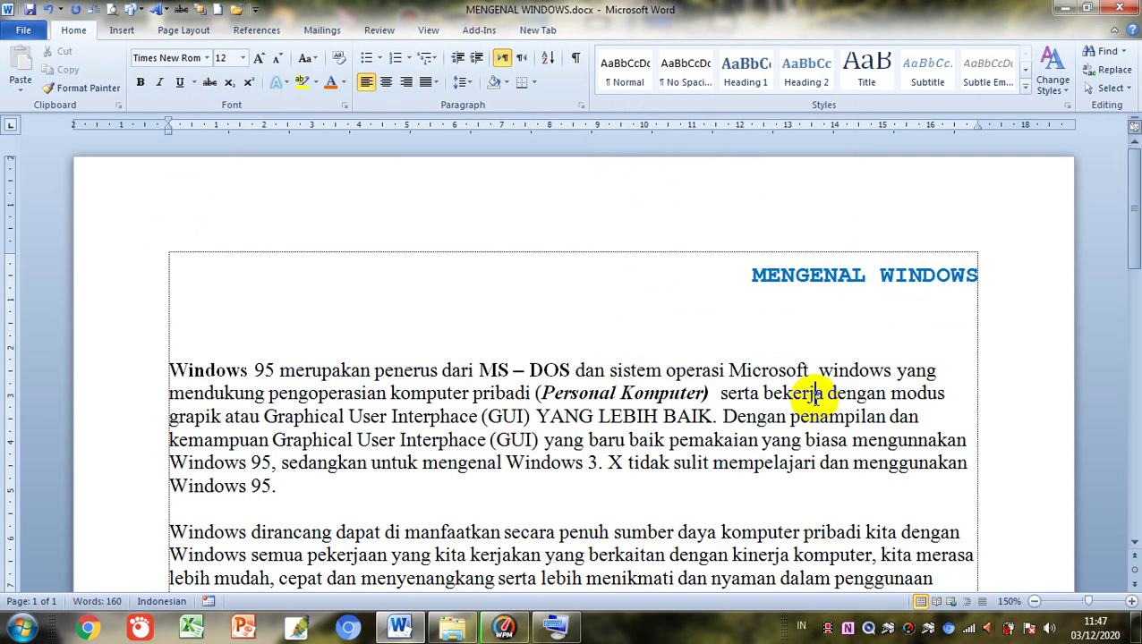
pyautogui.click(580, 105)
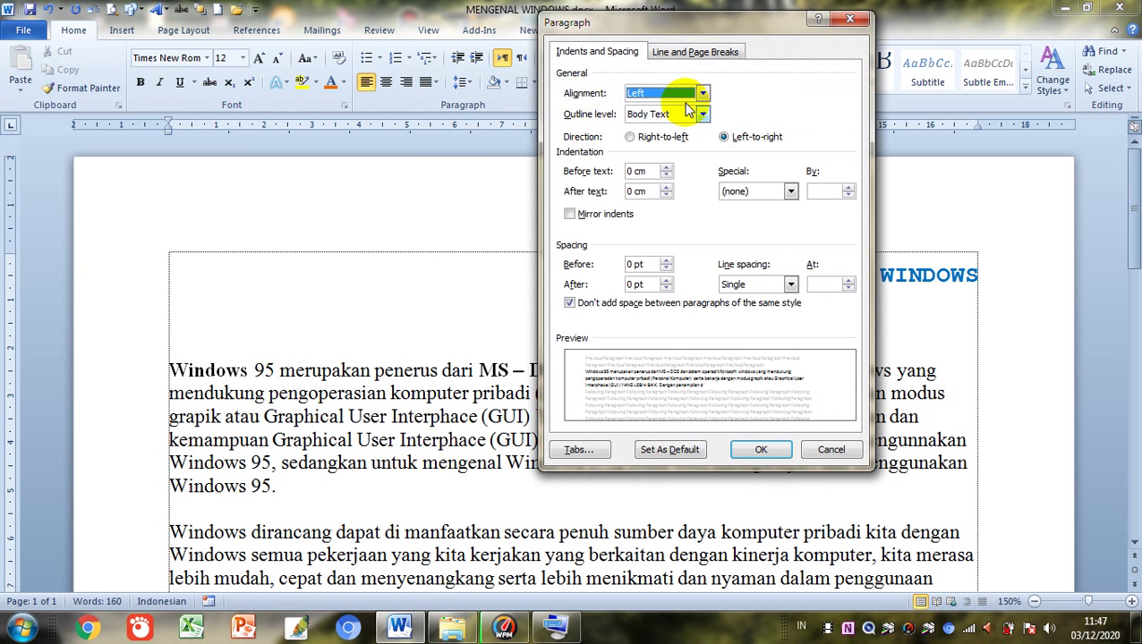
pyautogui.click(703, 94)
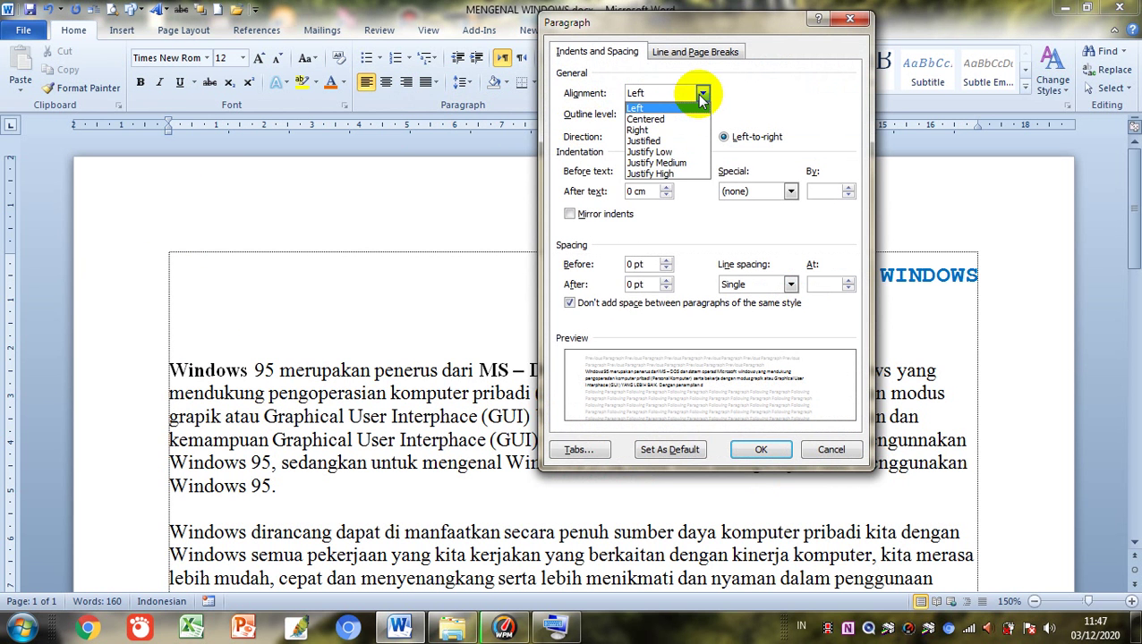
pyautogui.click(653, 142)
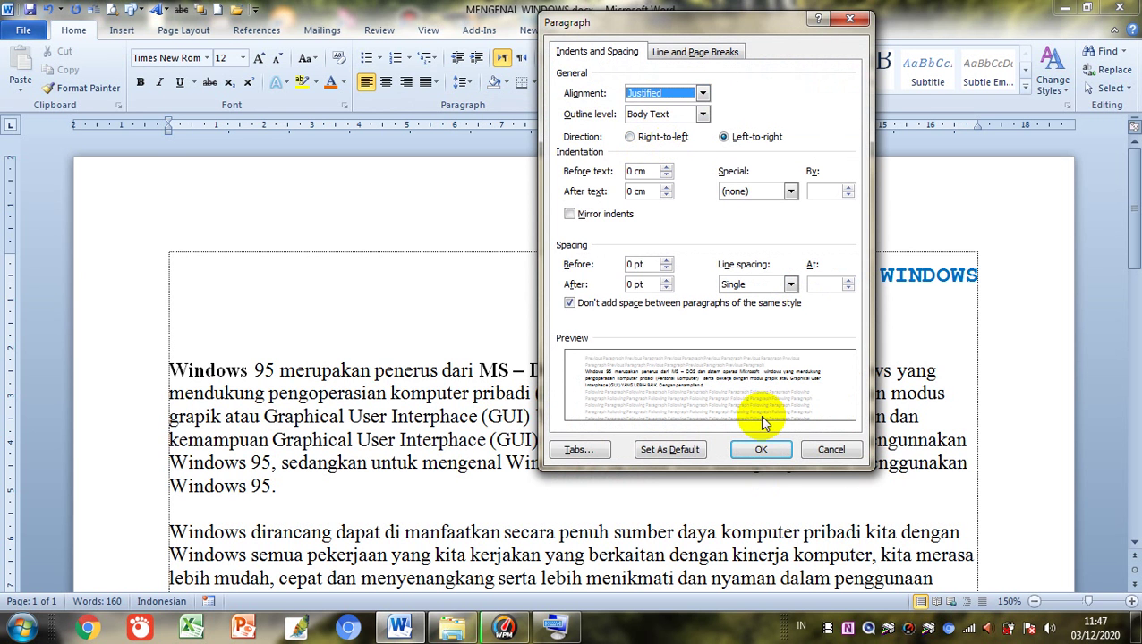
pyautogui.click(761, 450)
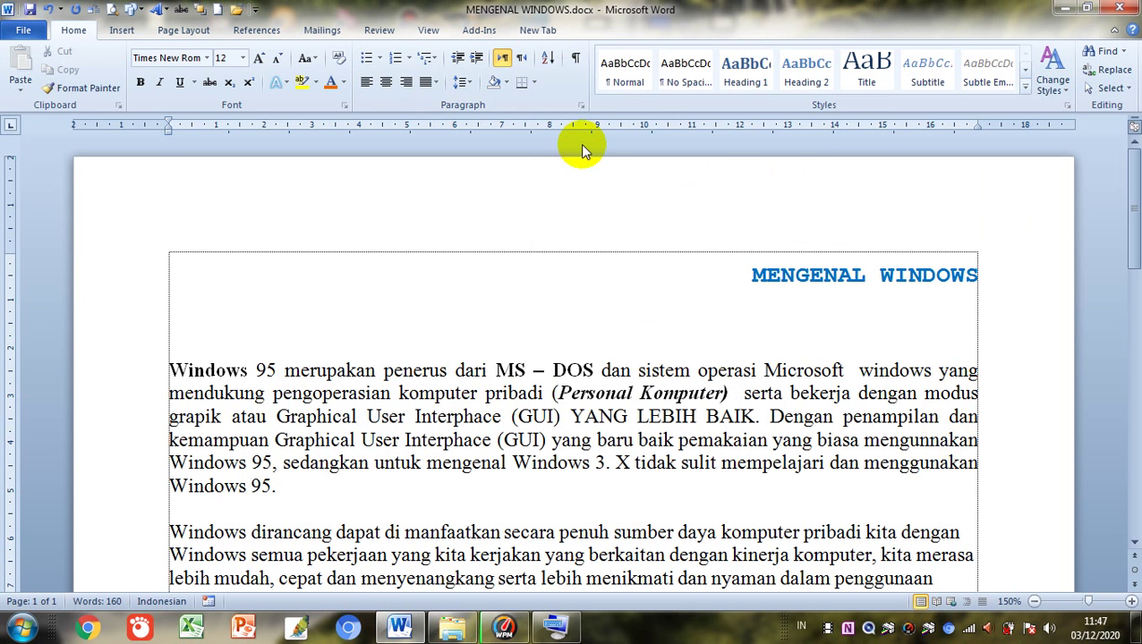
pyautogui.click(581, 107)
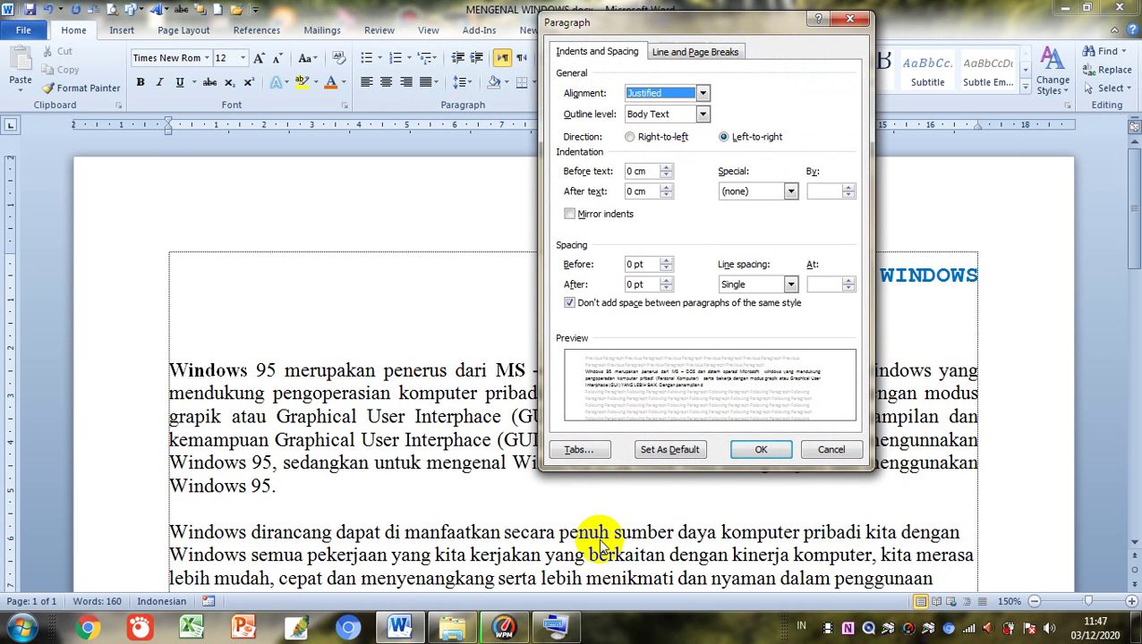
pyautogui.click(830, 449)
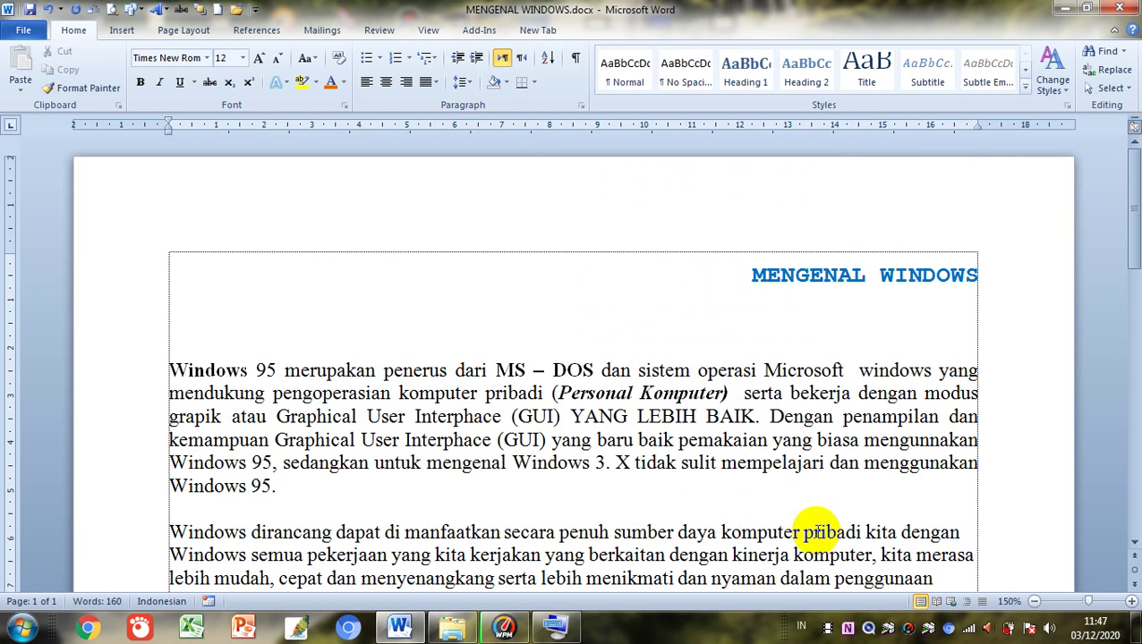
# Set the alignment of the second body paragraph, starting "Windows dirancang", to Centered in its paragraph settings
pyautogui.click(812, 531)
pyautogui.scroll(-1, 1133, 542)
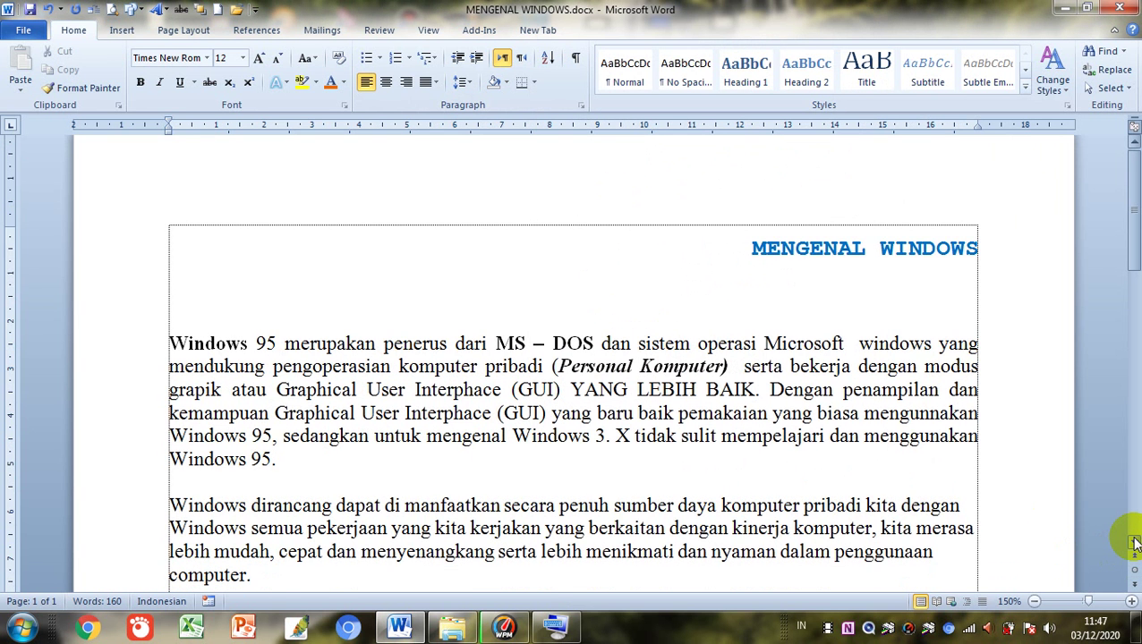
pyautogui.scroll(-2, 1135, 543)
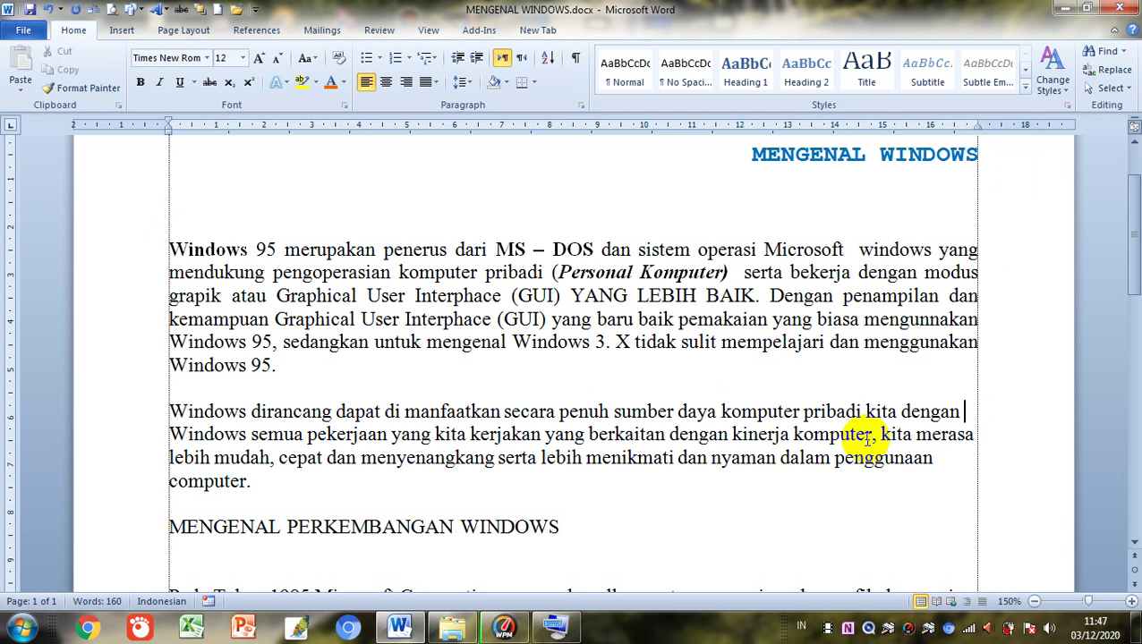
pyautogui.click(580, 106)
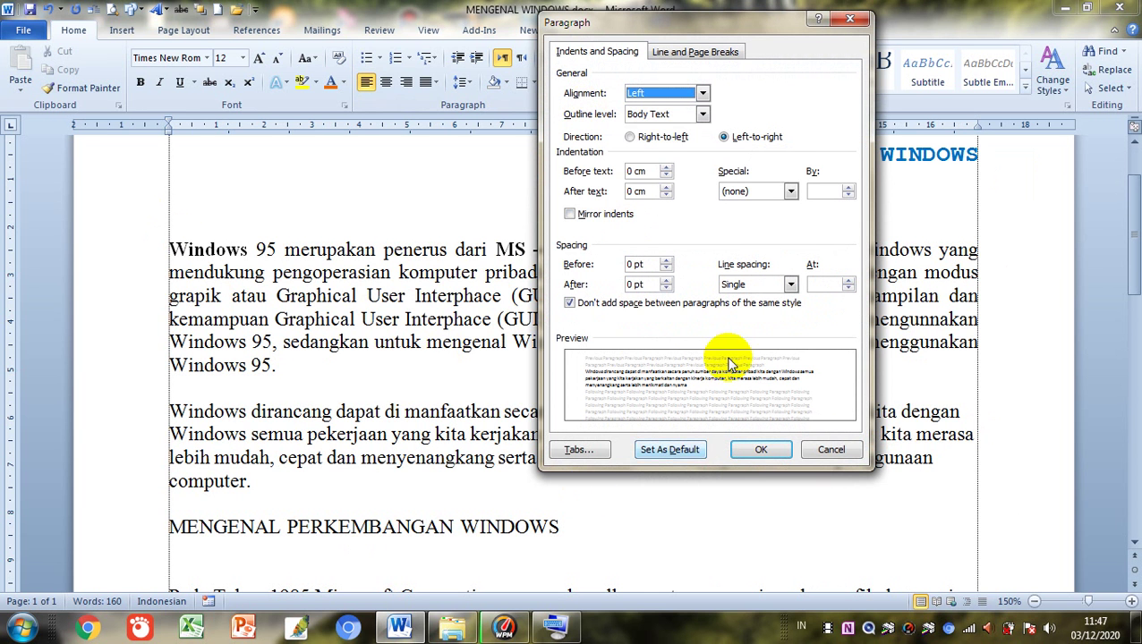
pyautogui.click(662, 95)
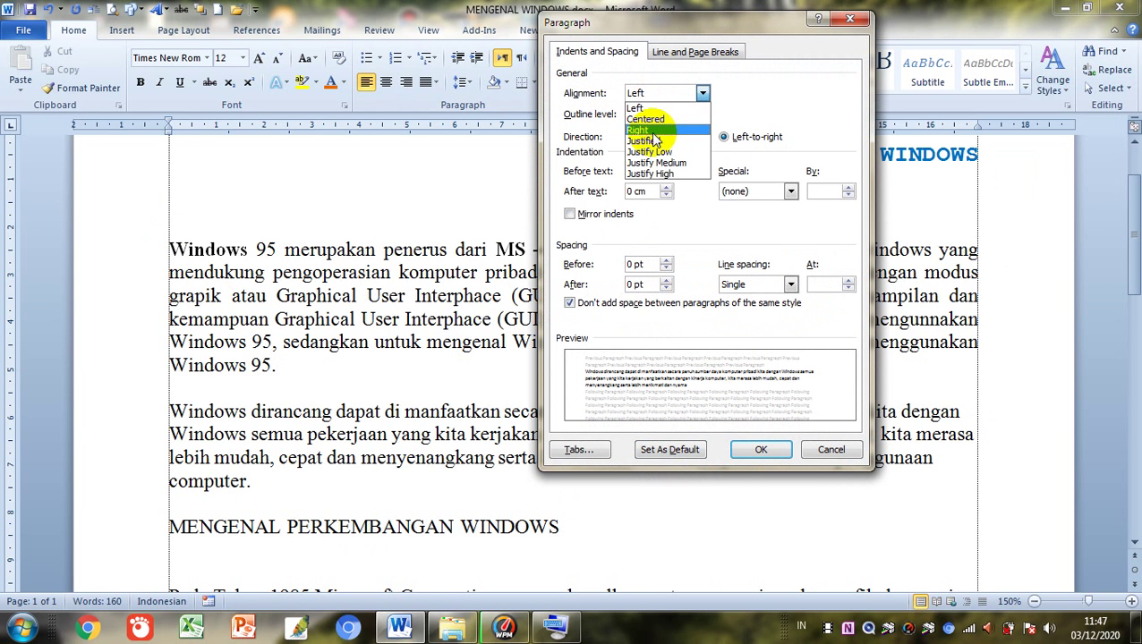
pyautogui.click(646, 118)
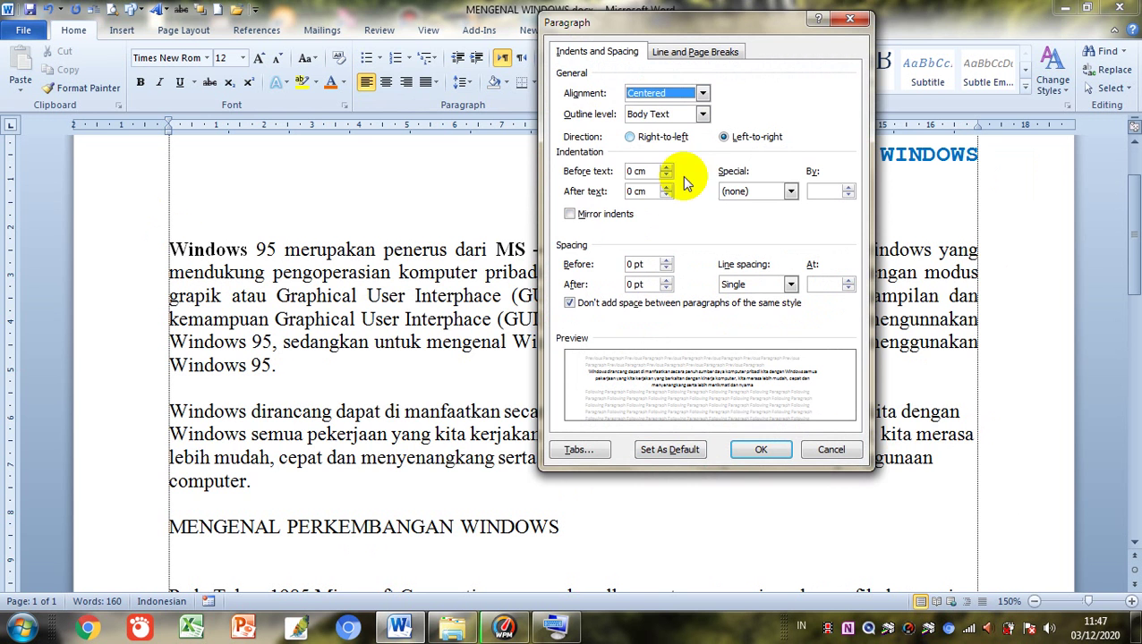
pyautogui.click(759, 449)
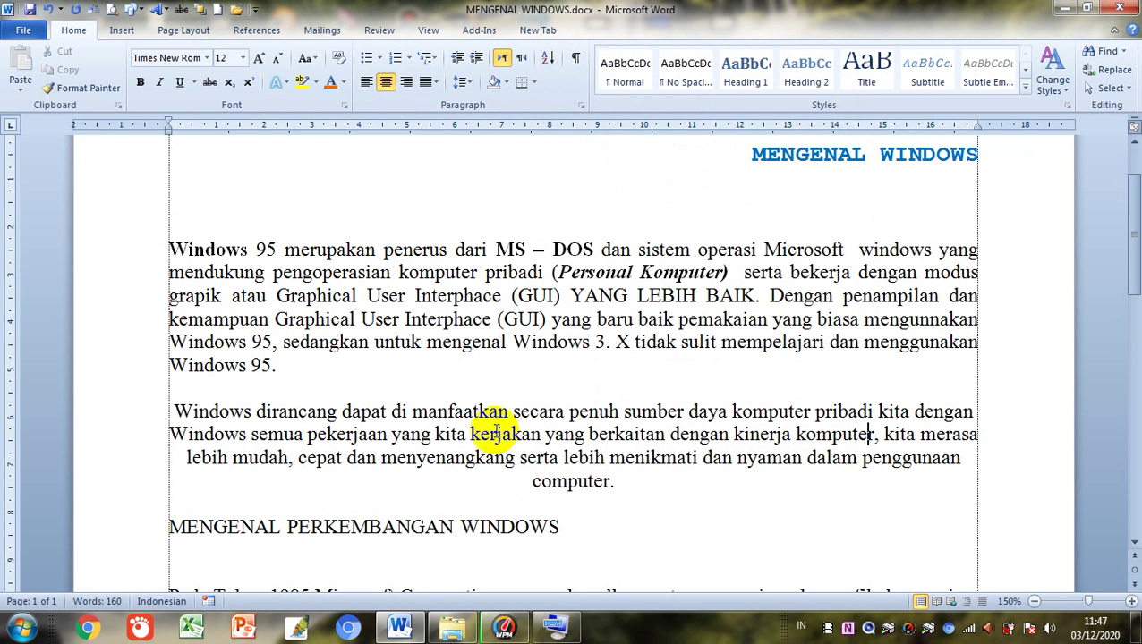
# Set the alignment of the heading MENGENAL PERKEMBANGAN WINDOWS to Centered in its paragraph settings
pyautogui.click(361, 527)
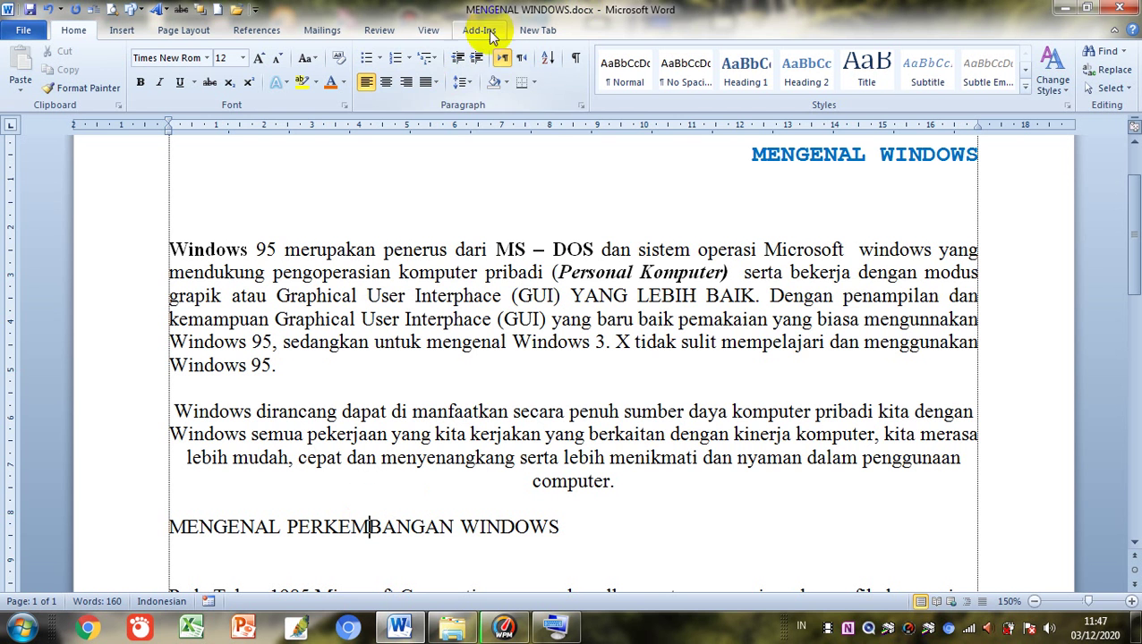
pyautogui.click(580, 105)
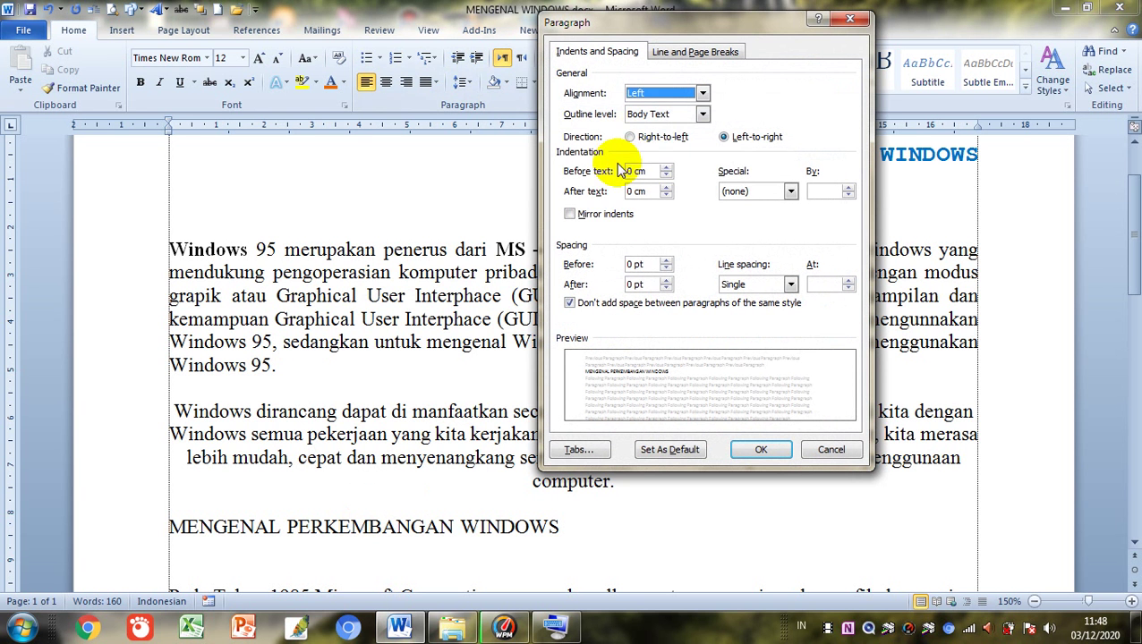
pyautogui.click(673, 93)
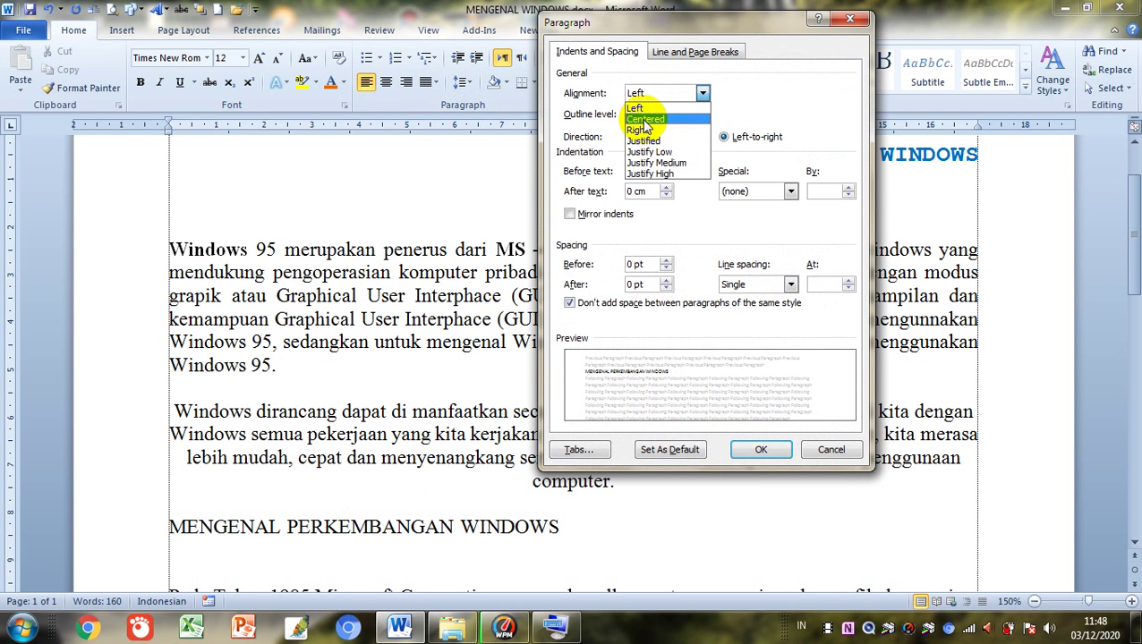
pyautogui.click(645, 118)
pyautogui.click(761, 451)
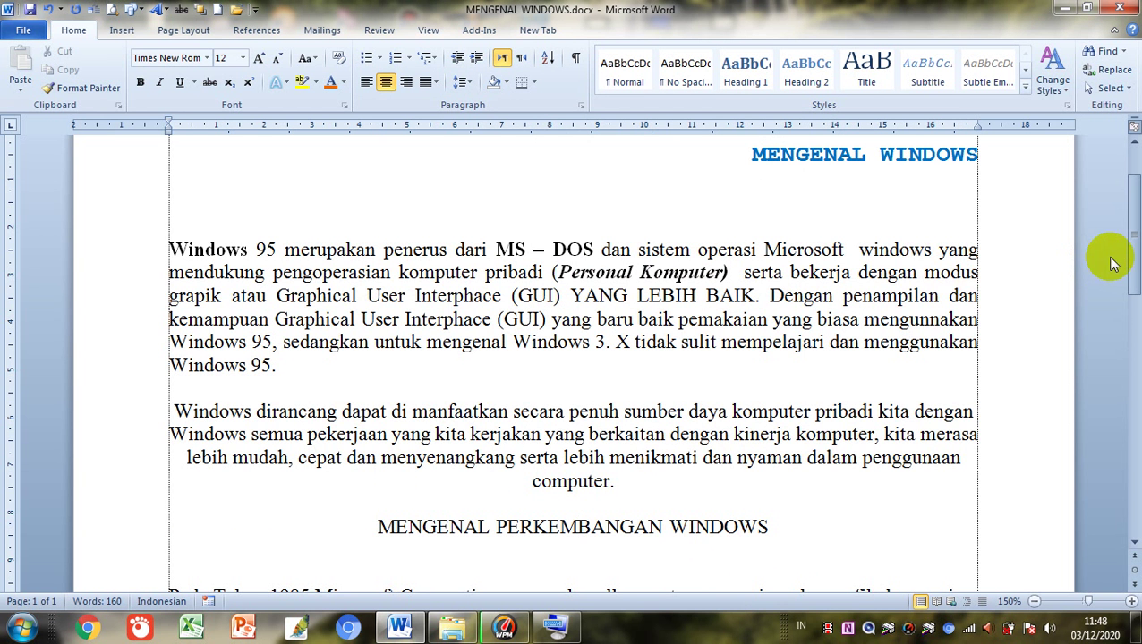
# Set 6 pt spacing before and 1,5 lines line spacing for the first two body paragraphs, including the blank line between them
pyautogui.scroll(-2, 1123, 244)
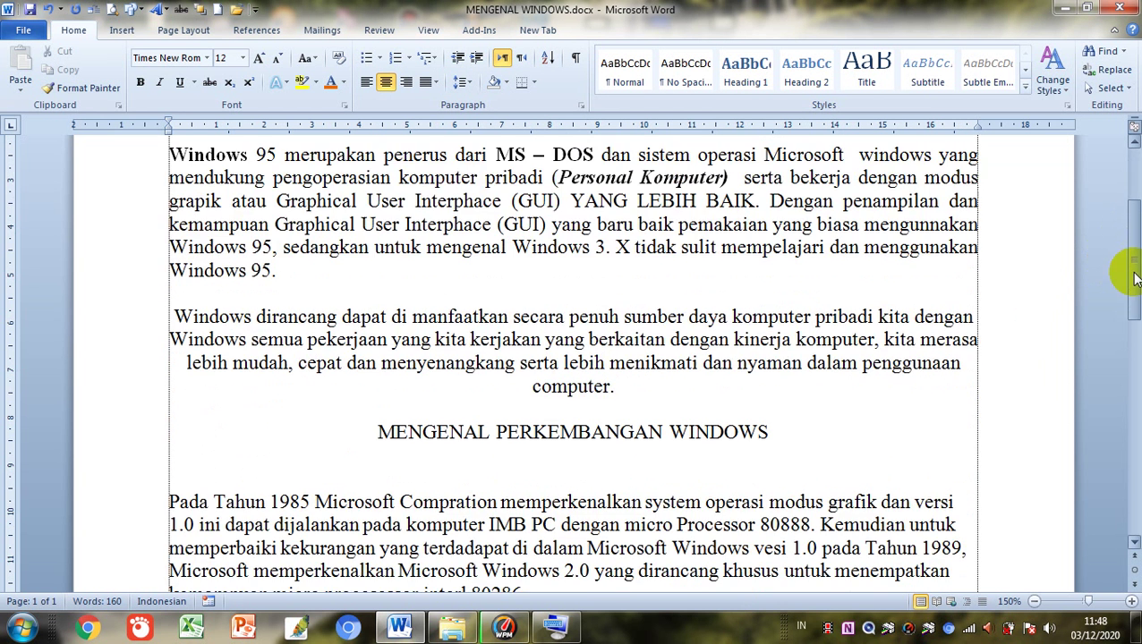
pyautogui.scroll(-4, 1132, 273)
pyautogui.scroll(5, 1132, 264)
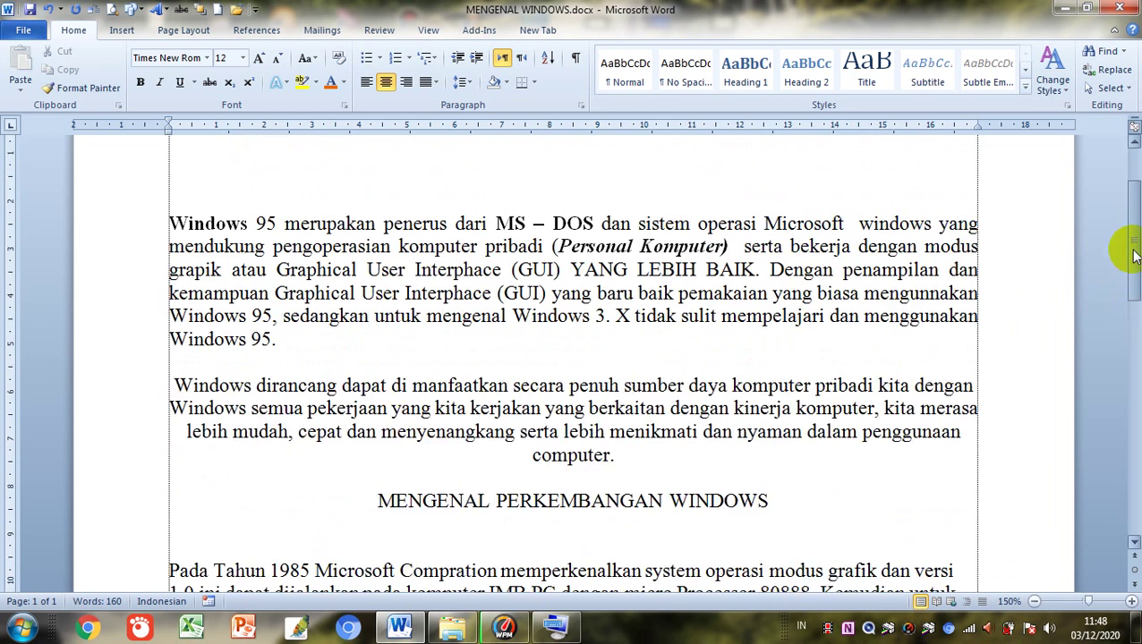
pyautogui.scroll(-1, 1132, 257)
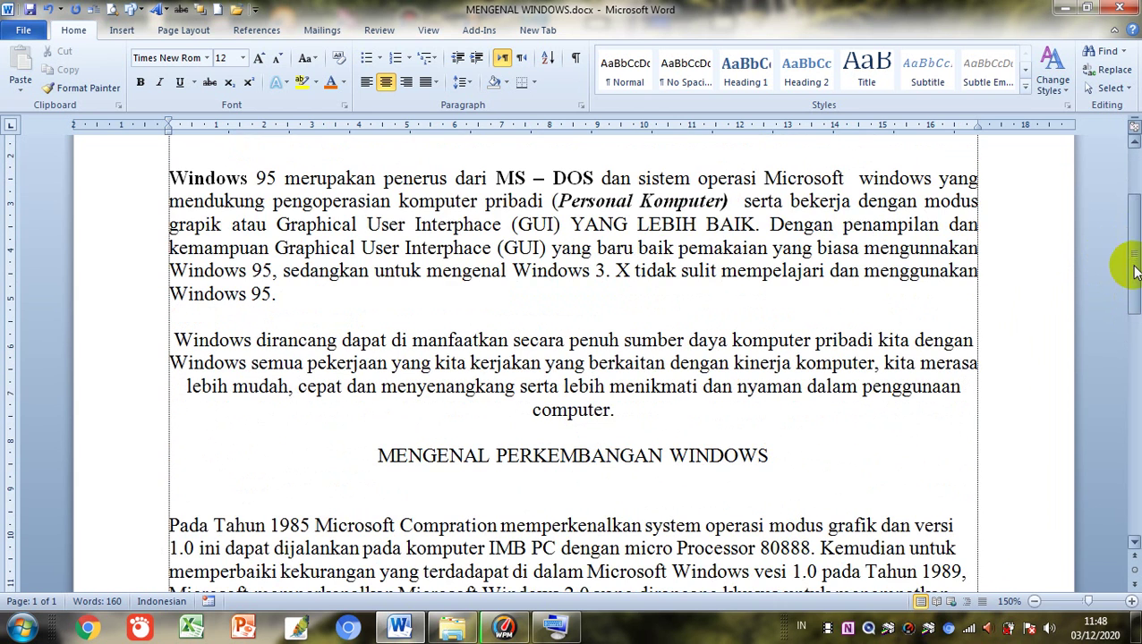
pyautogui.click(226, 305)
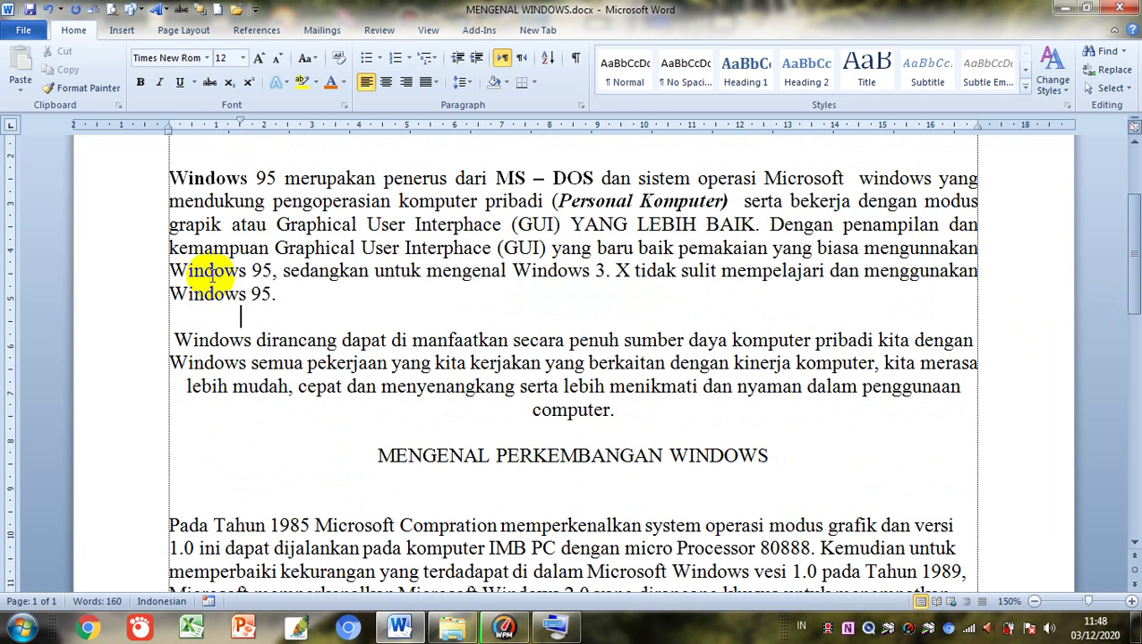
pyautogui.moveTo(212, 276); pyautogui.dragTo(240, 349)
pyautogui.click(254, 225)
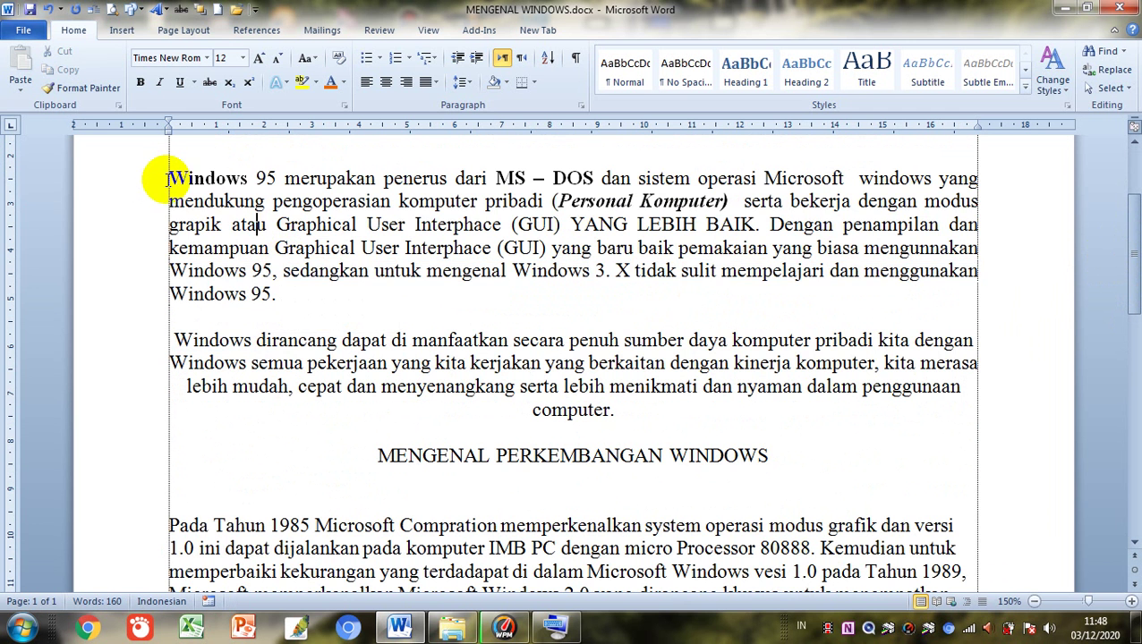
pyautogui.moveTo(170, 175); pyautogui.dragTo(306, 364)
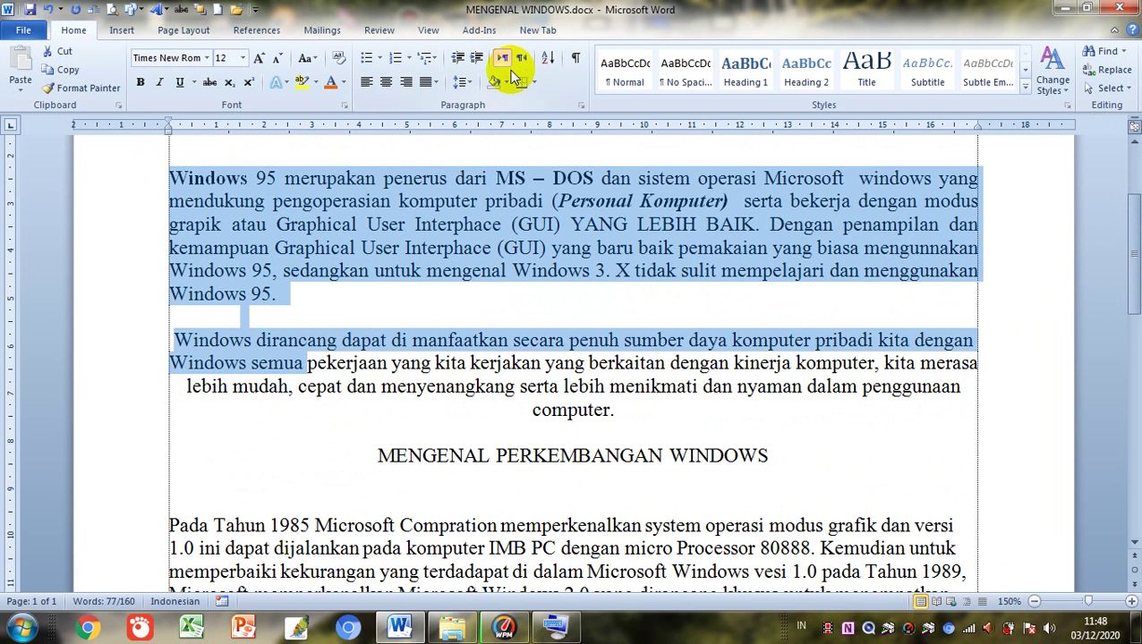
pyautogui.click(580, 105)
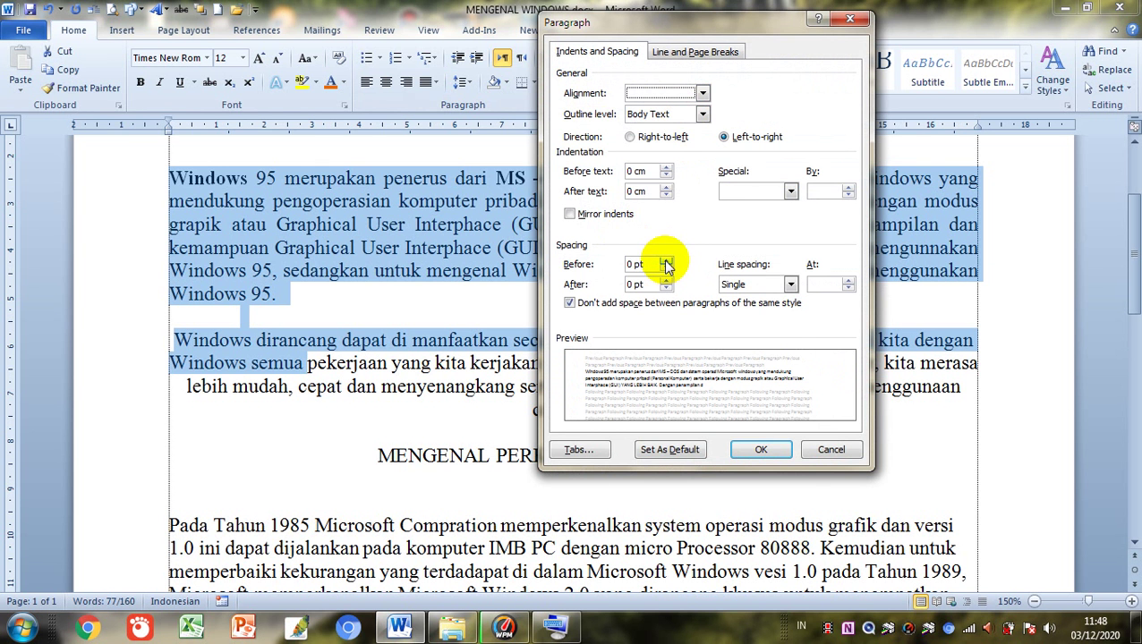
pyautogui.click(666, 261)
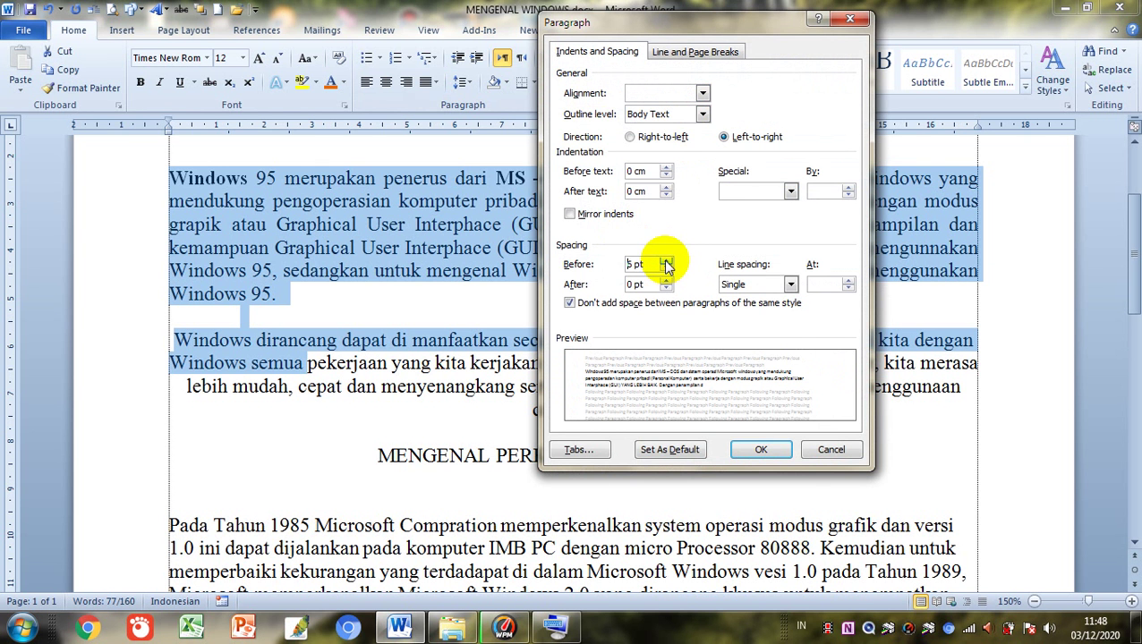
pyautogui.click(791, 286)
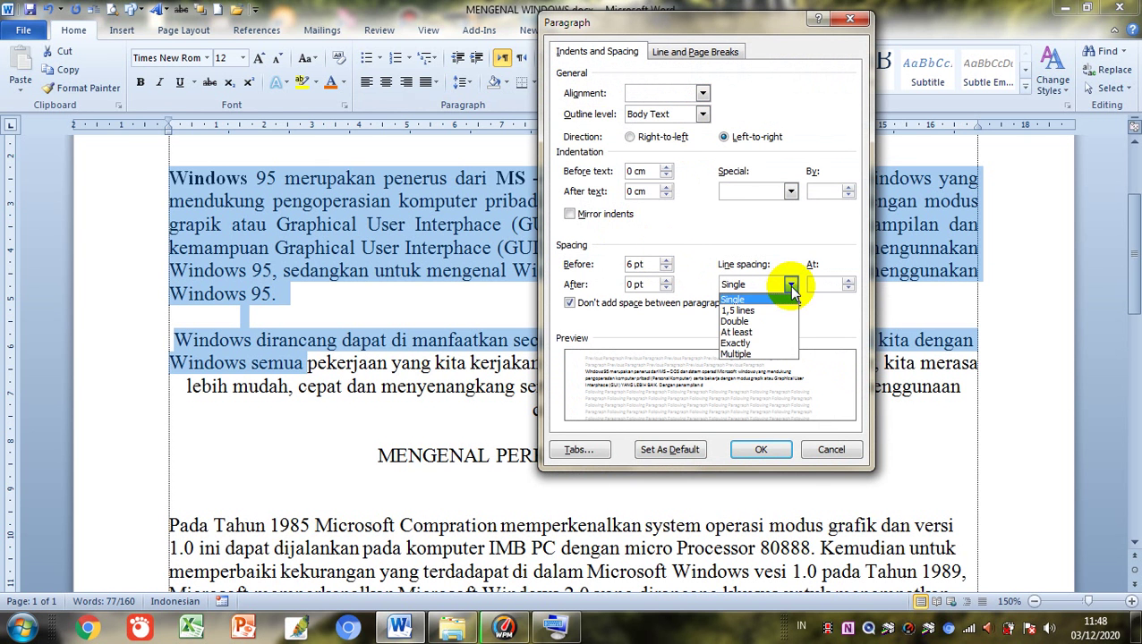
pyautogui.click(747, 313)
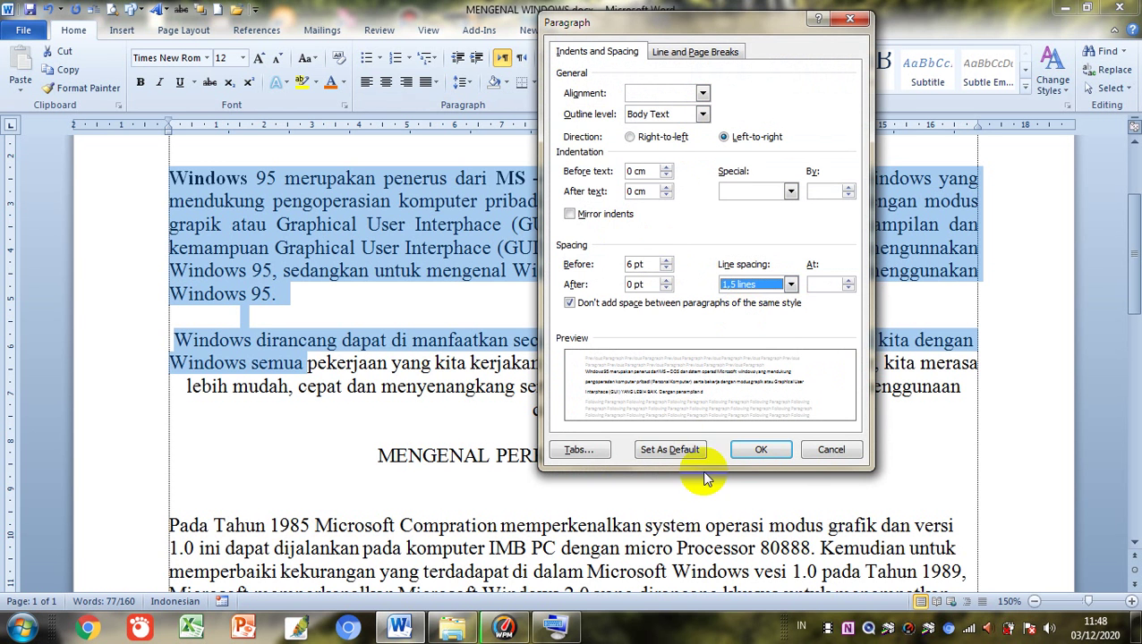
pyautogui.click(761, 451)
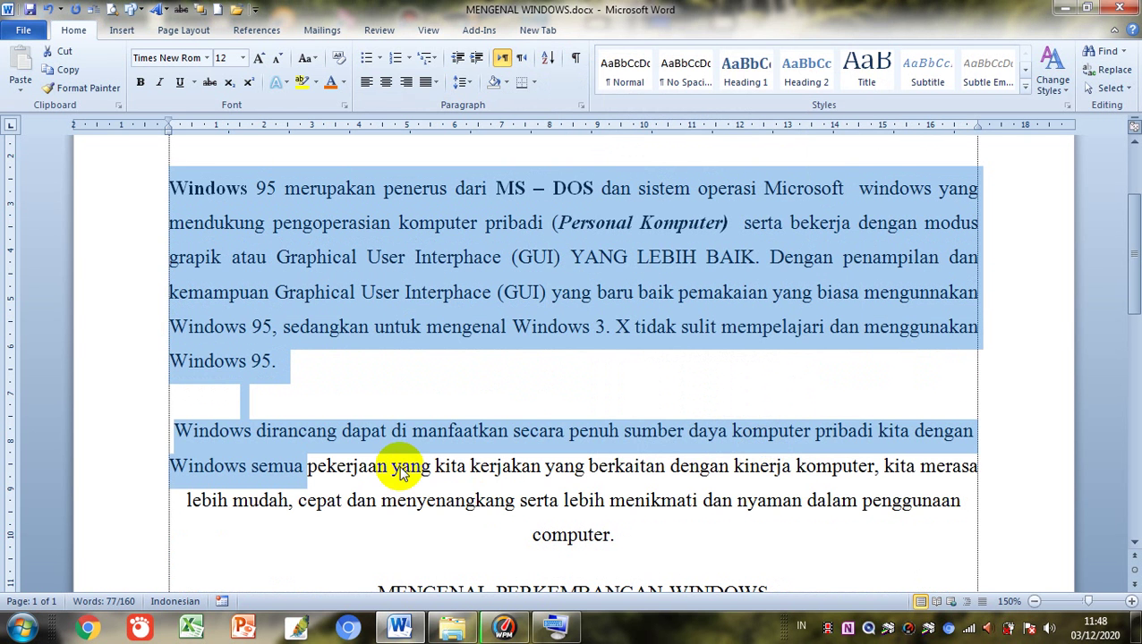
# Check the line spacing applied to the blank line between the first two body paragraphs
pyautogui.click(225, 398)
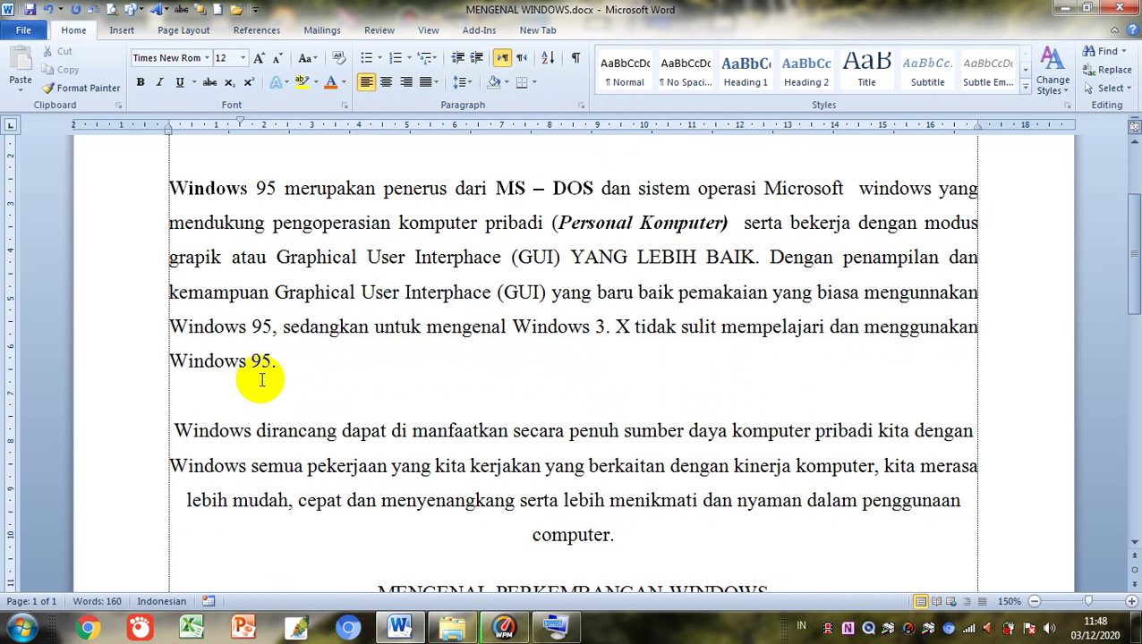
pyautogui.click(467, 82)
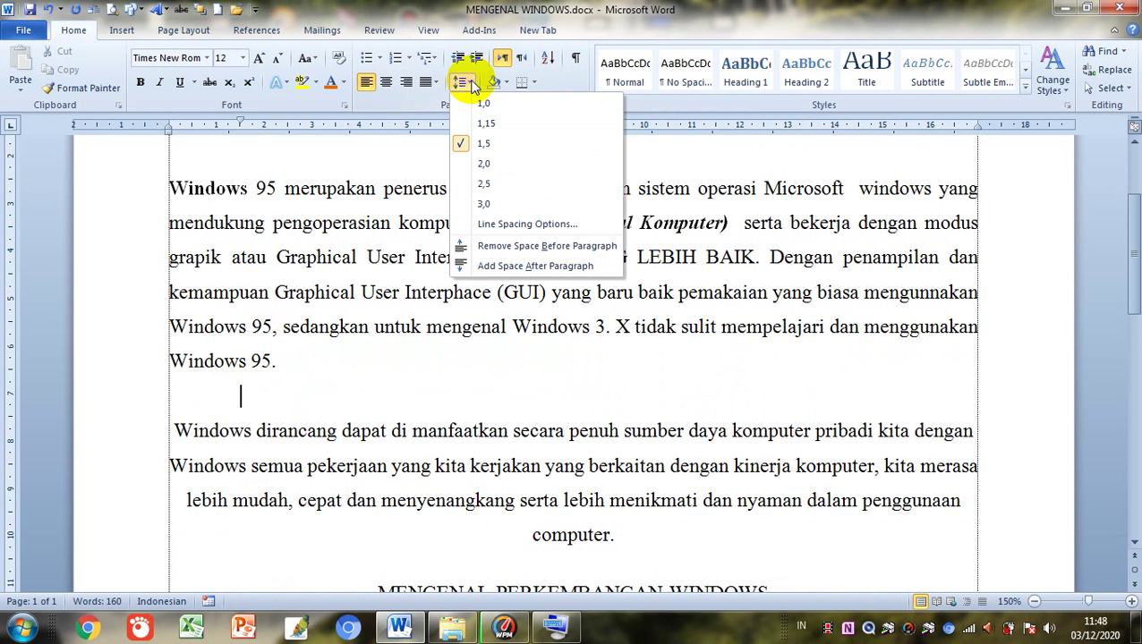
pyautogui.click(293, 383)
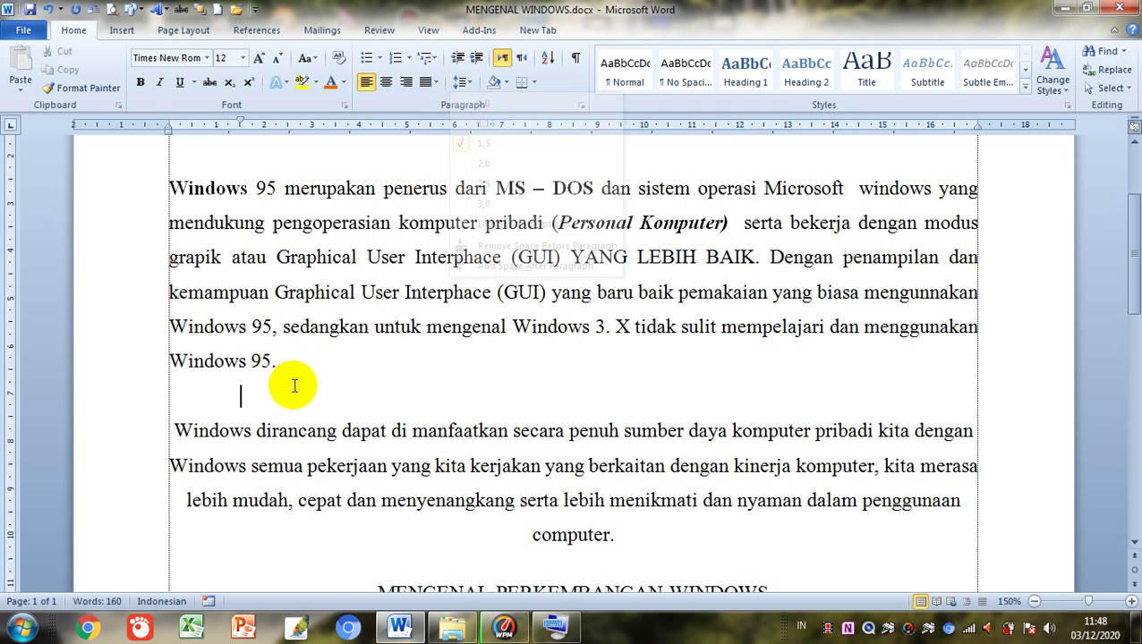
pyautogui.click(245, 188)
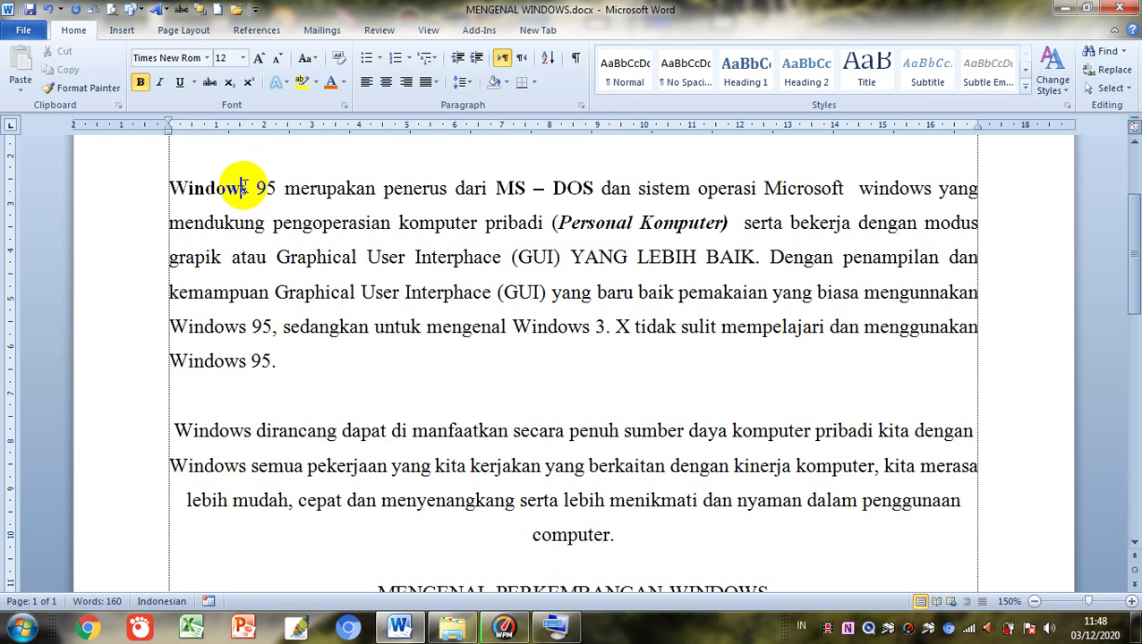
# Set the line spacing of the second body paragraph, starting "Windows dirancang", to Double in its paragraph settings
pyautogui.click(238, 390)
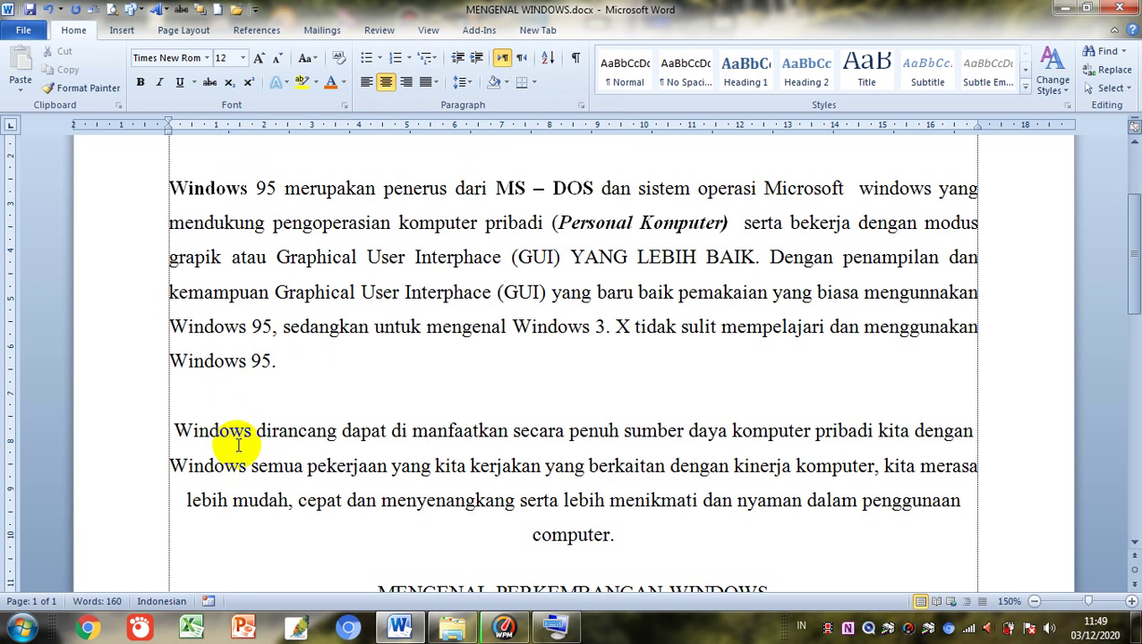
pyautogui.click(581, 107)
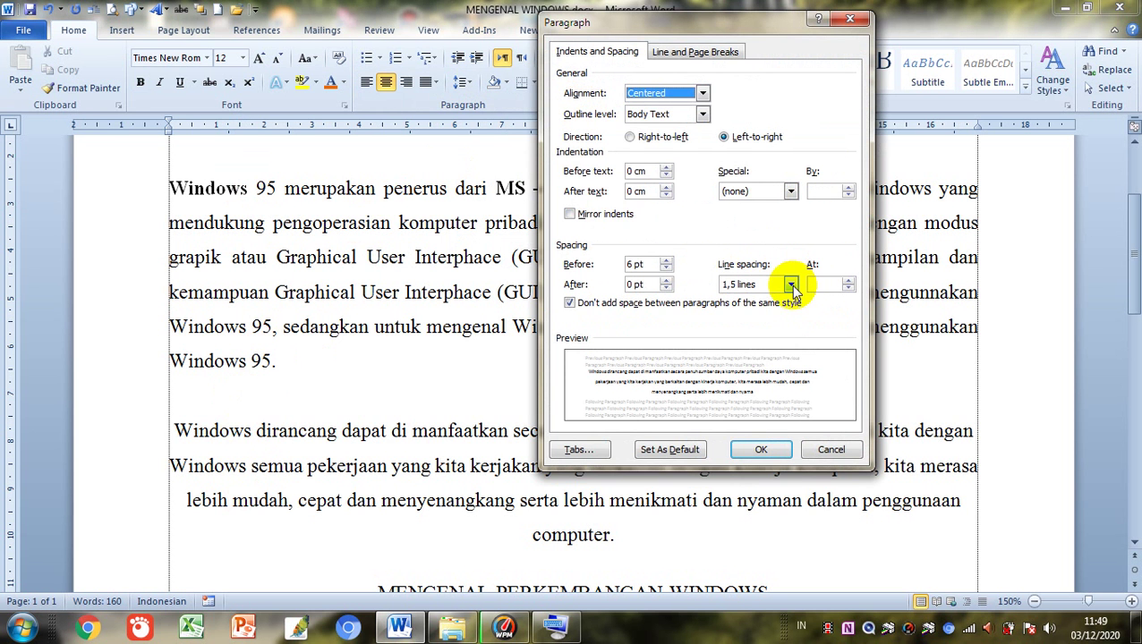
pyautogui.click(791, 285)
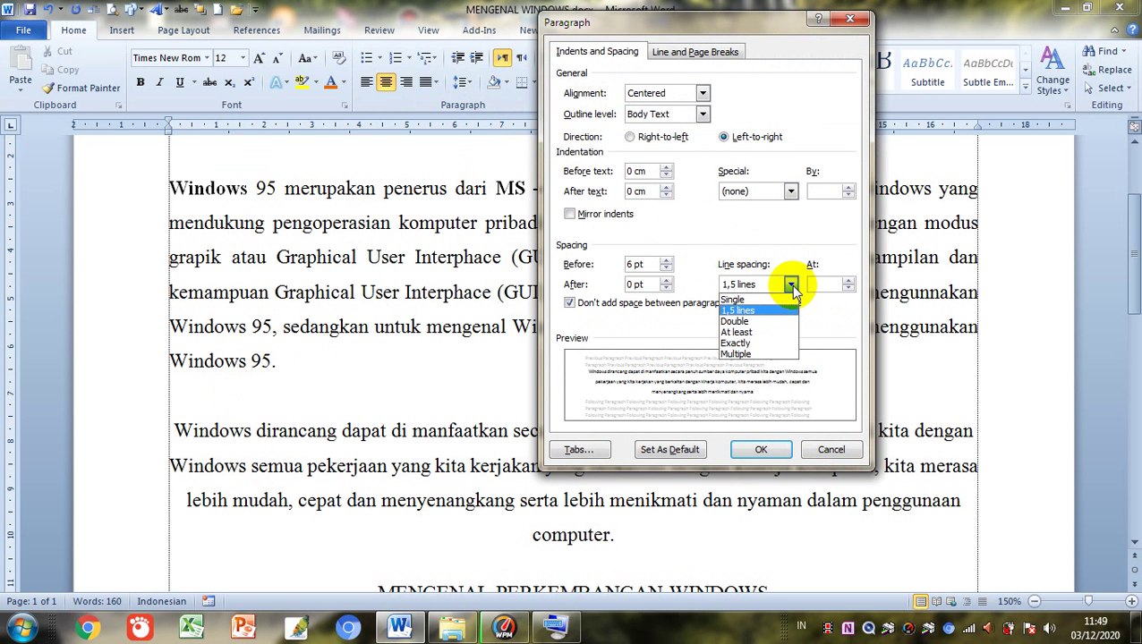
pyautogui.click(745, 322)
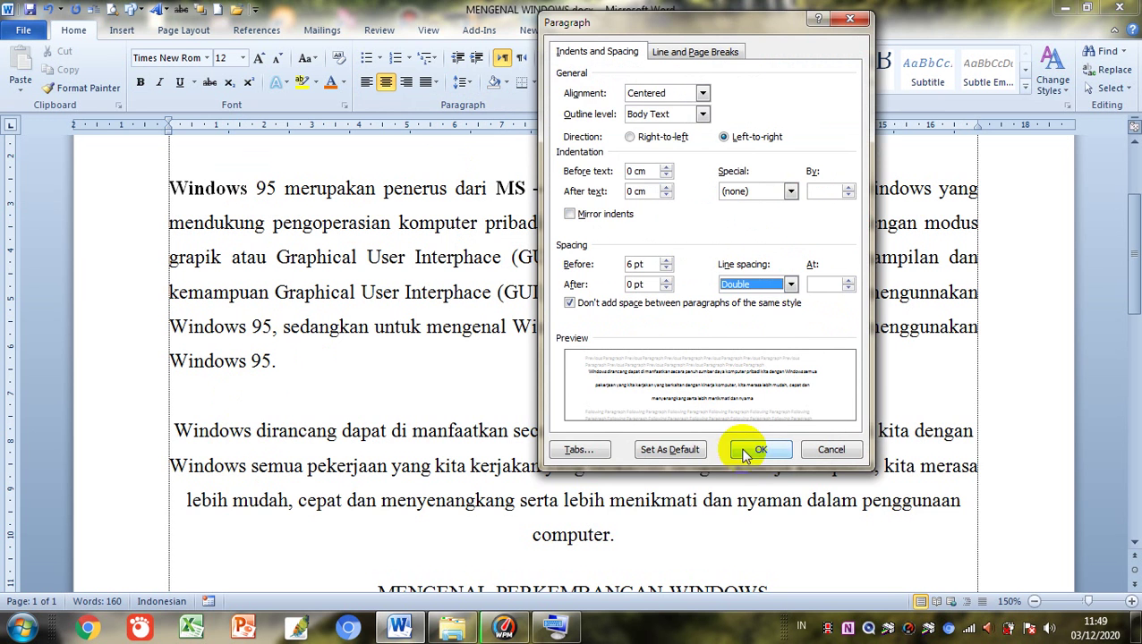
pyautogui.click(751, 450)
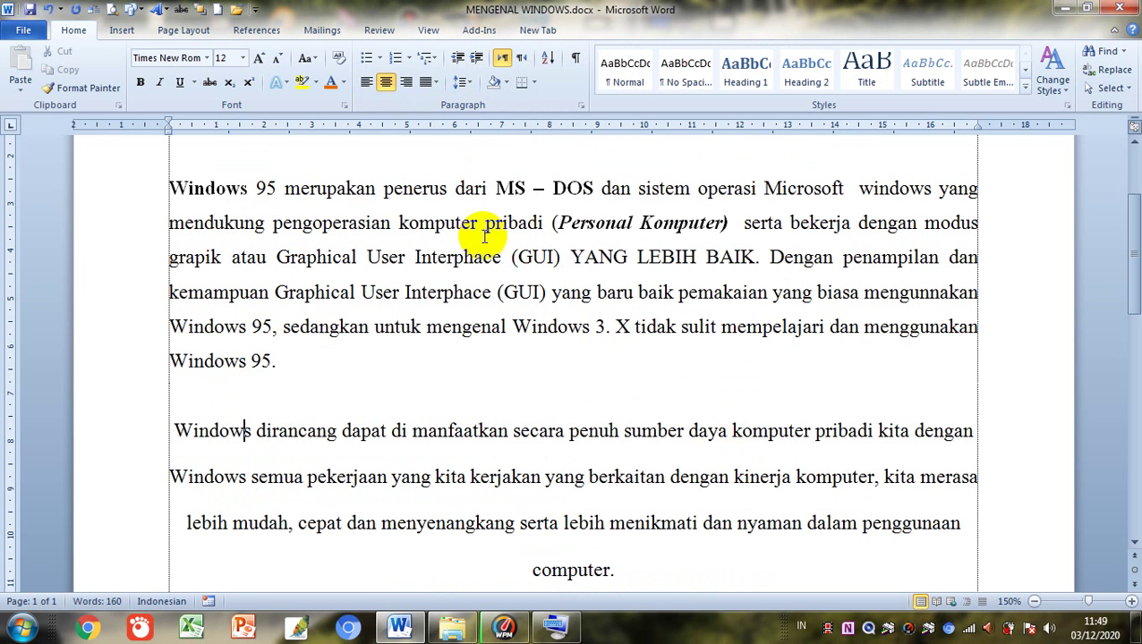
# Compare the spacing of the body paragraphs and the heading across the document, with the page zoomed to 95%
pyautogui.click(383, 292)
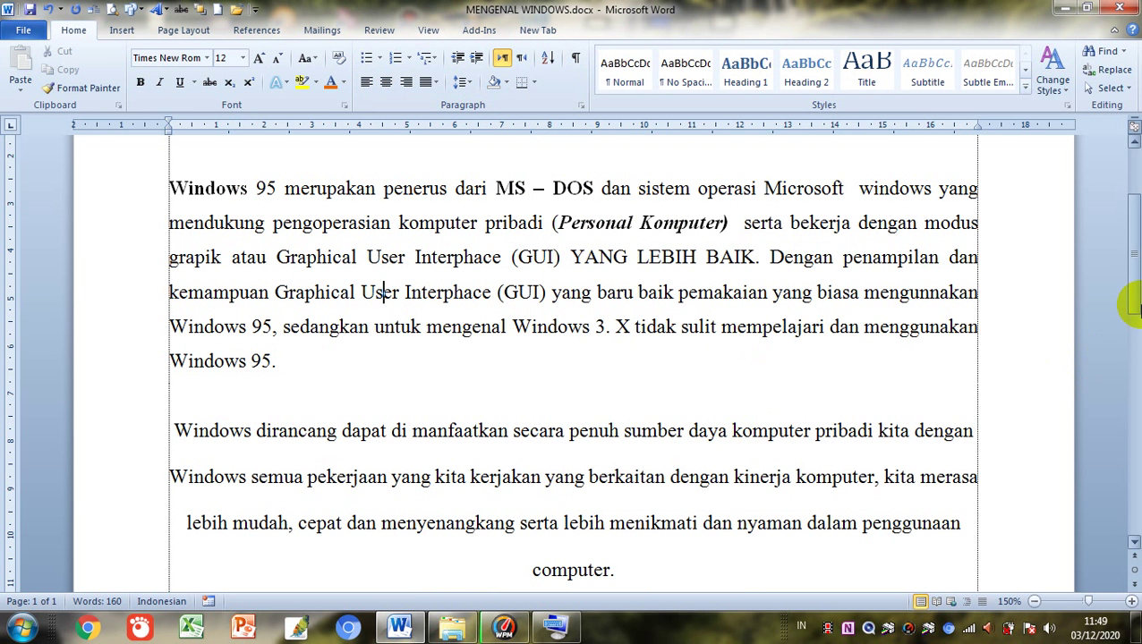
pyautogui.moveTo(1132, 275); pyautogui.dragTo(1135, 358)
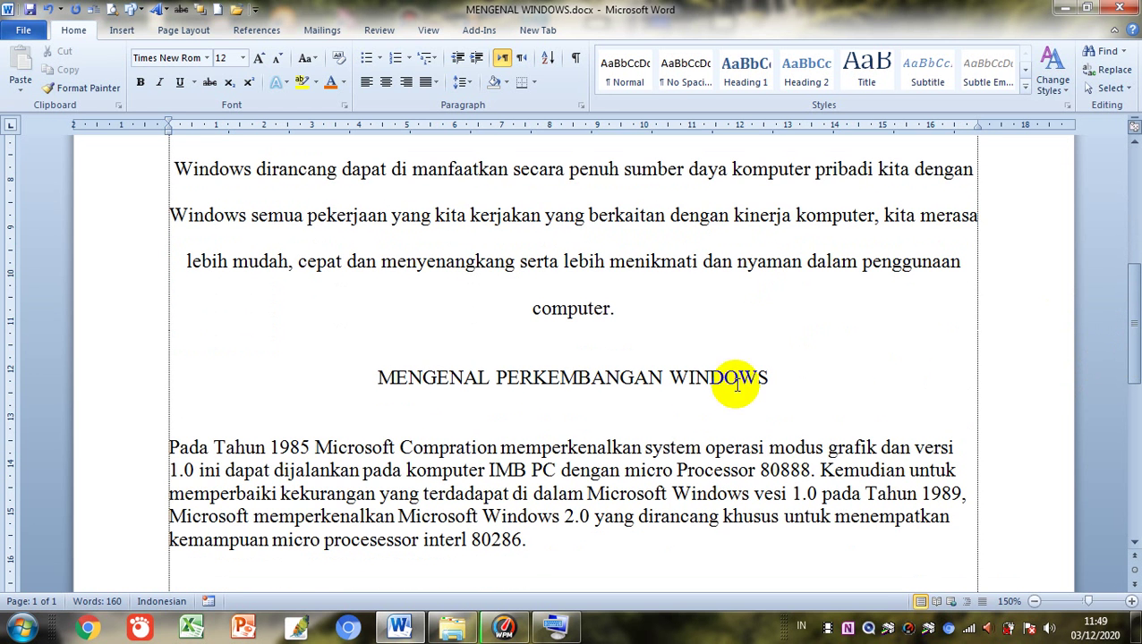
pyautogui.click(589, 496)
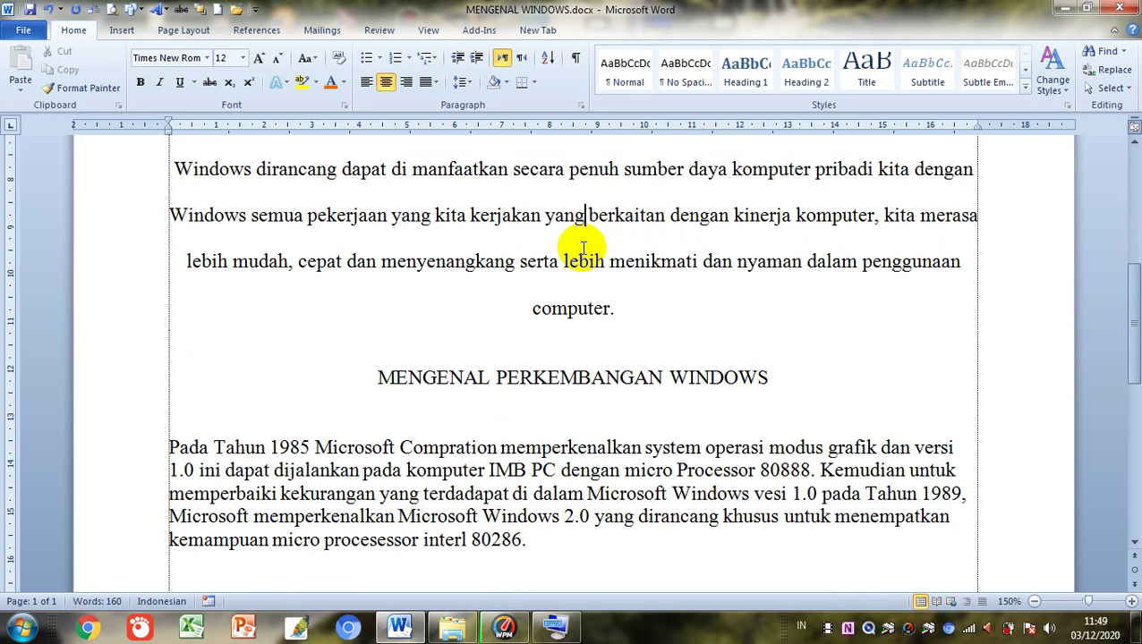
pyautogui.moveTo(1125, 340); pyautogui.dragTo(1120, 278)
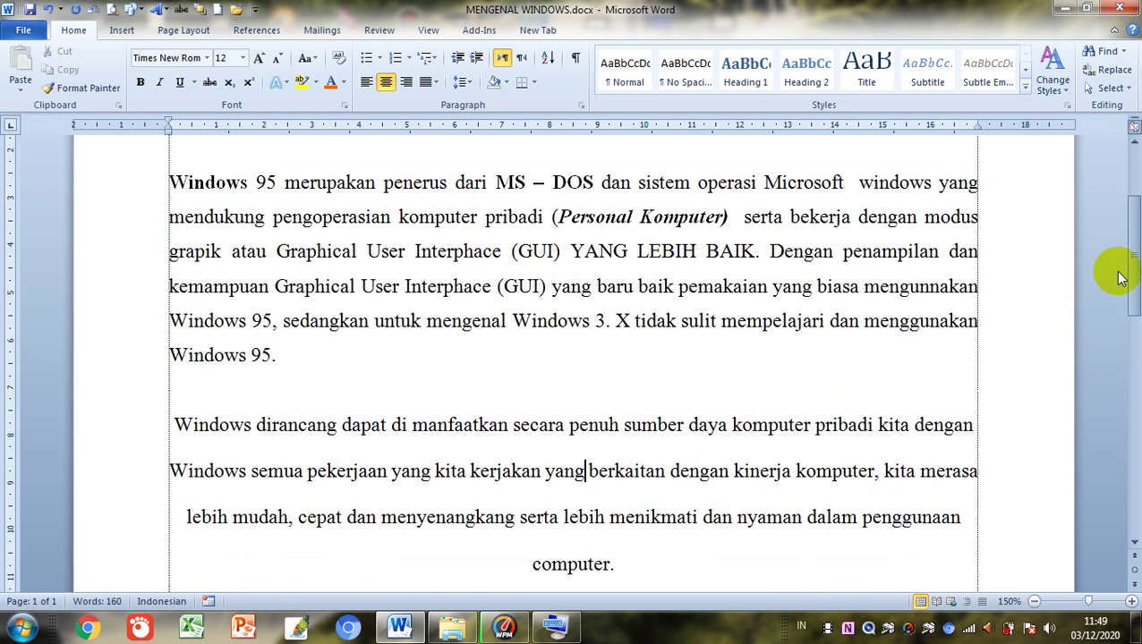
pyautogui.click(1082, 602)
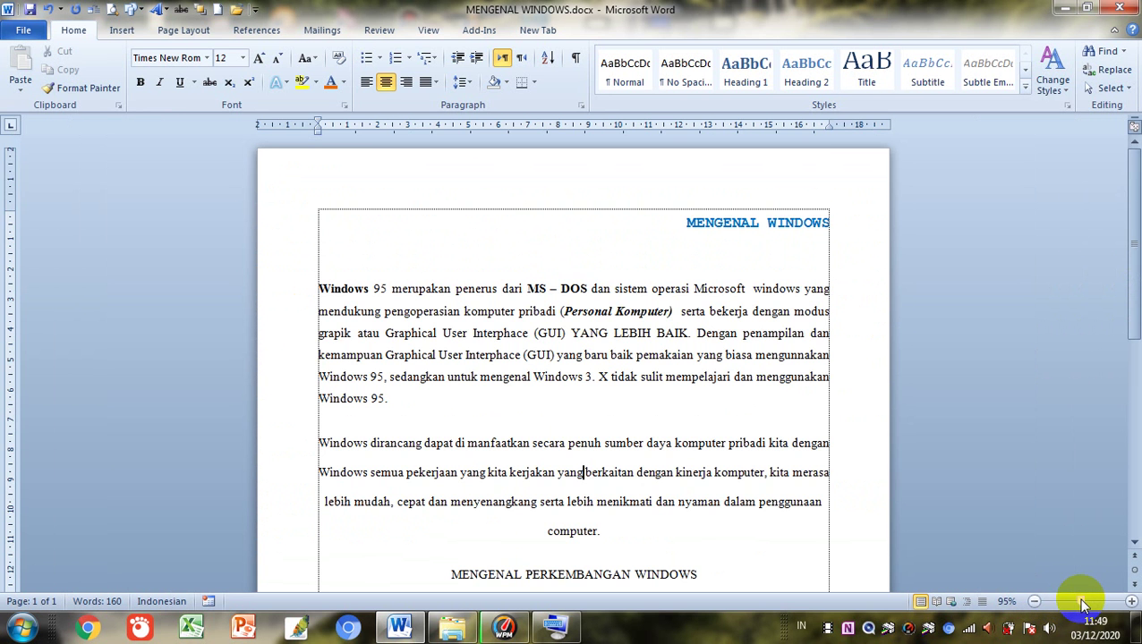
pyautogui.moveTo(1134, 307); pyautogui.dragTo(1125, 260)
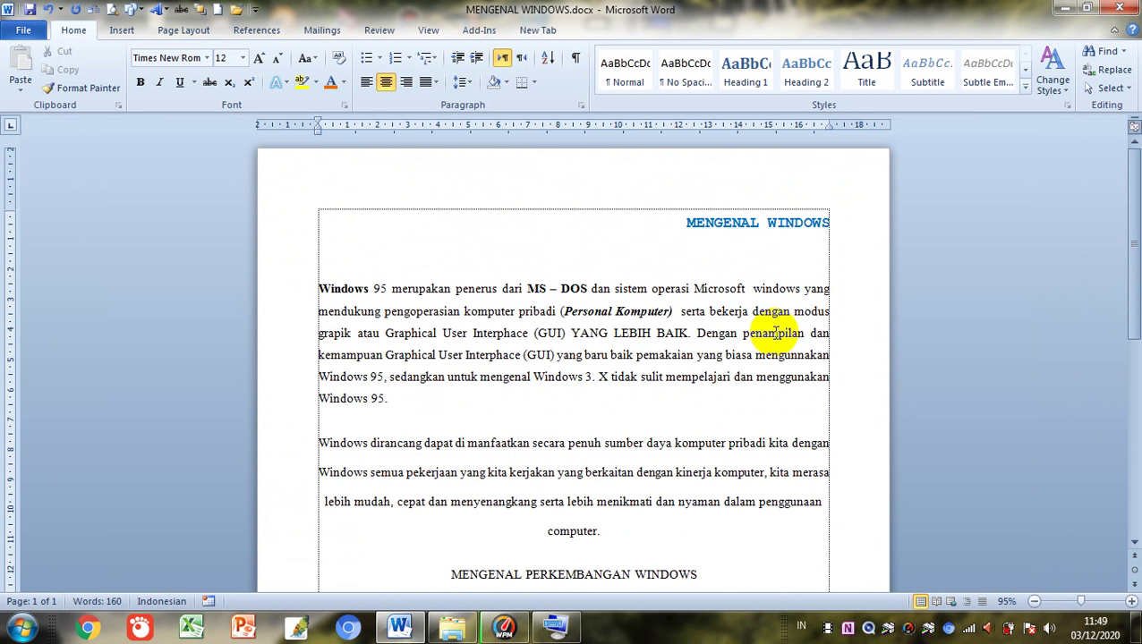
pyautogui.click(393, 291)
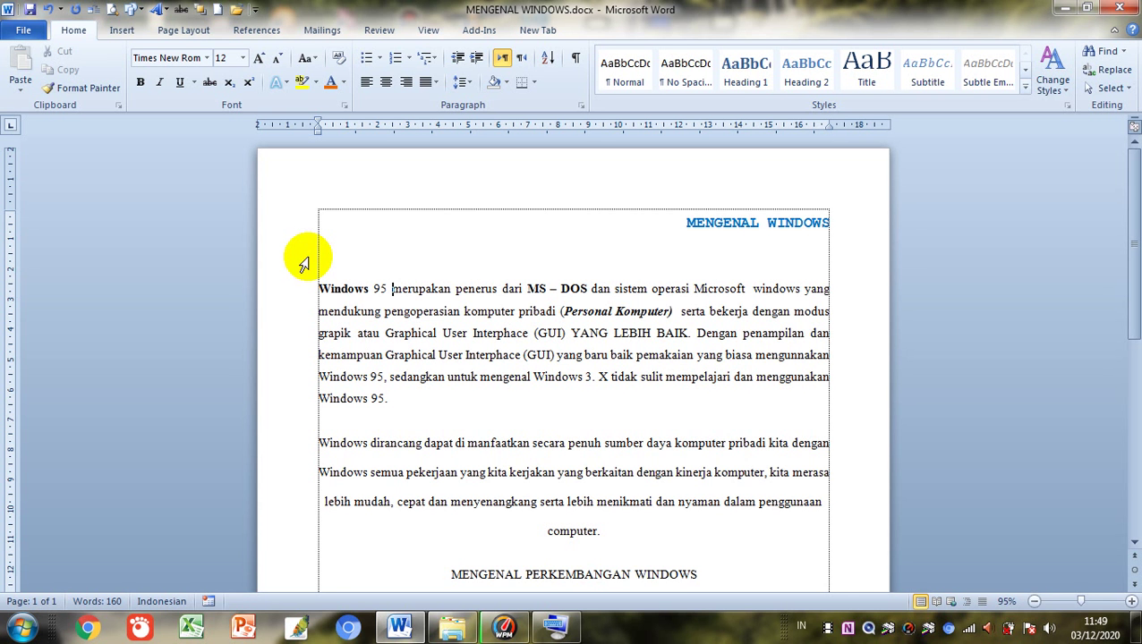
# Align the title MENGENAL WINDOWS to the left
pyautogui.click(695, 223)
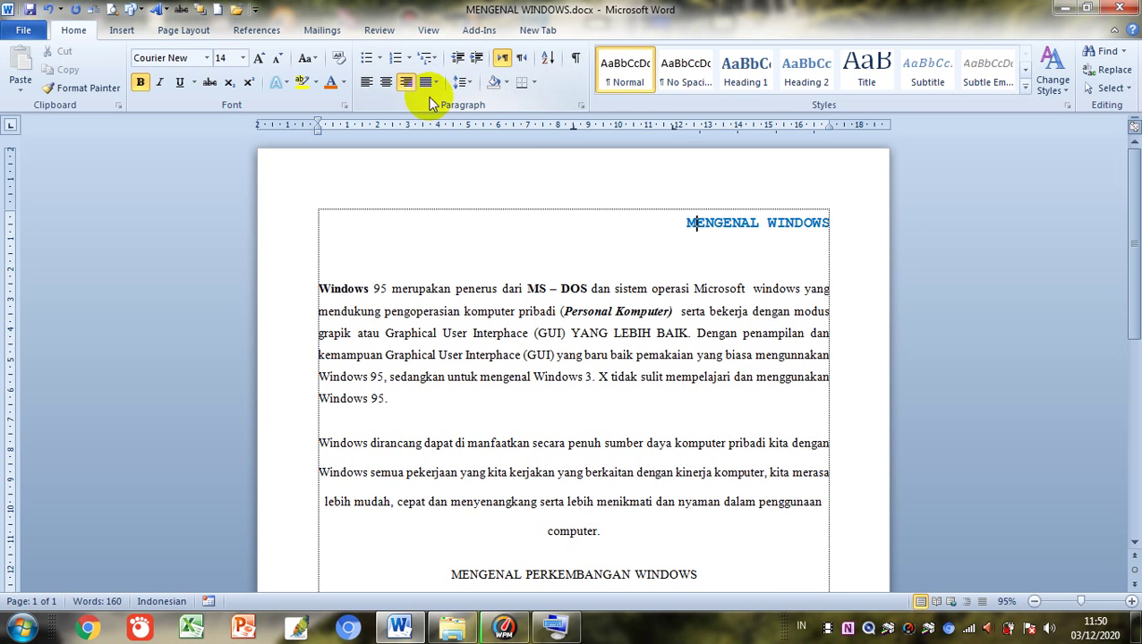
pyautogui.click(368, 90)
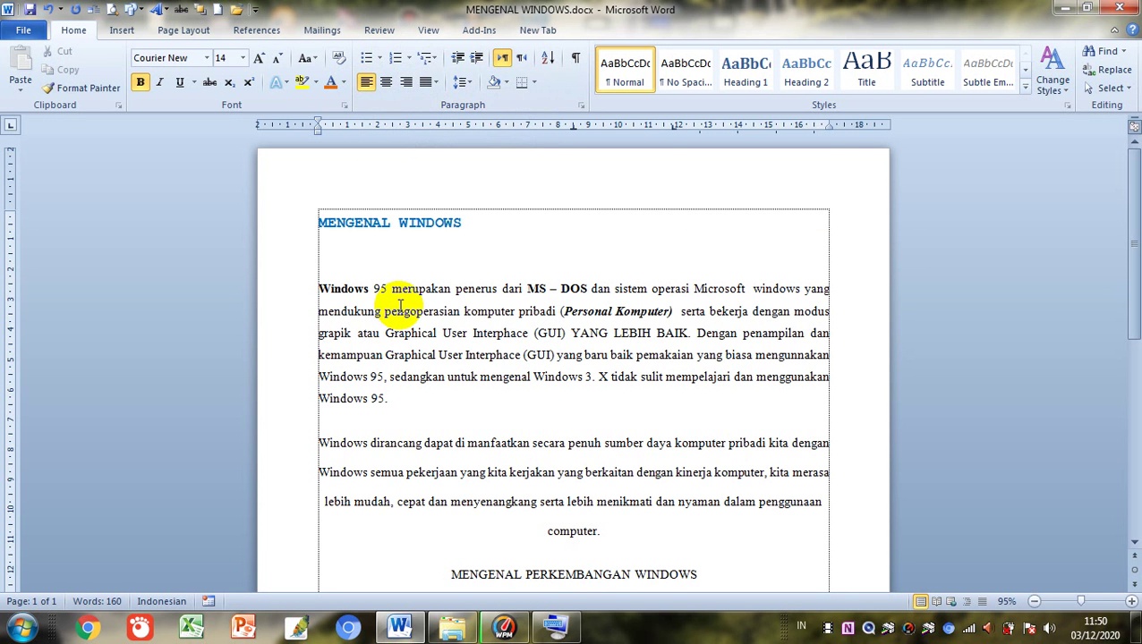
# Try left, centered and right alignment on the first body paragraph, about Windows 95, and return it to Justify
pyautogui.click(399, 307)
pyautogui.click(366, 83)
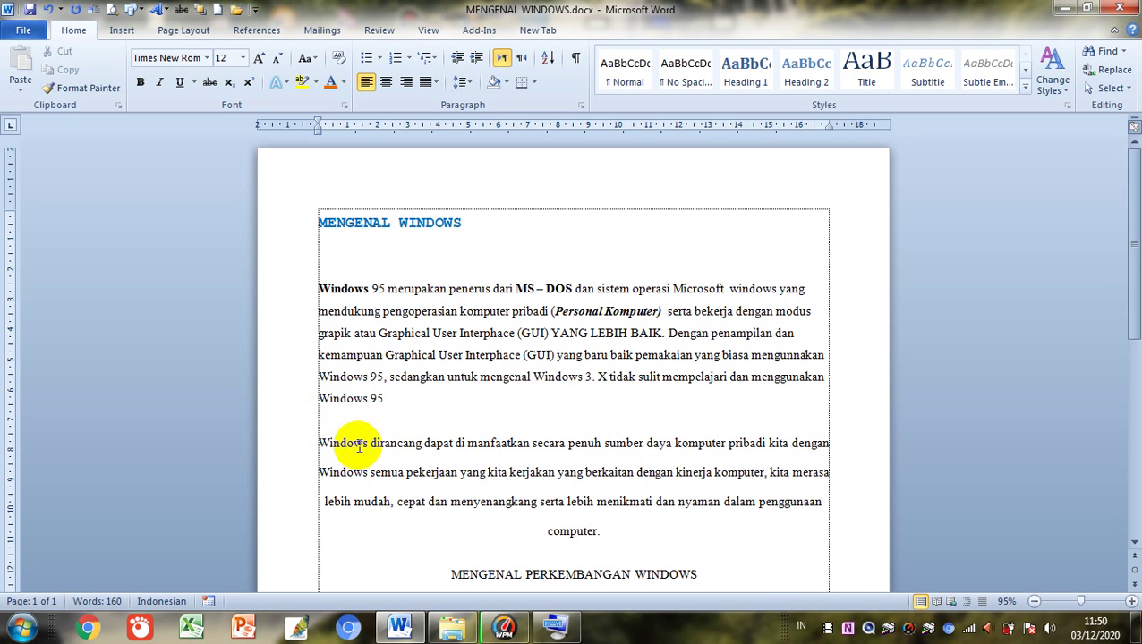
pyautogui.click(439, 313)
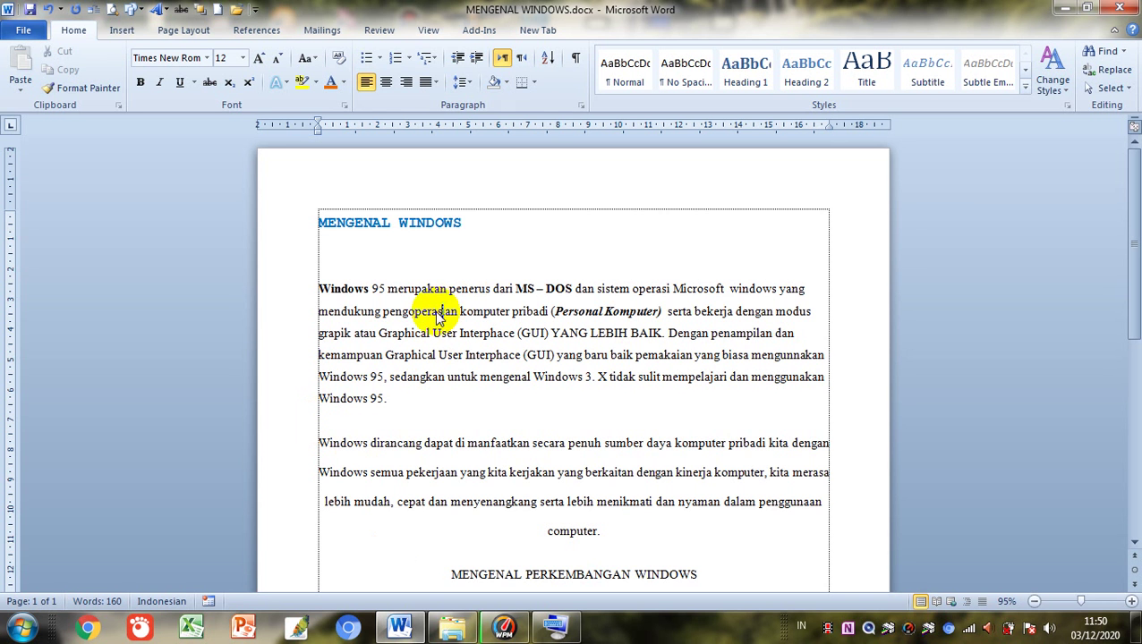
pyautogui.click(387, 85)
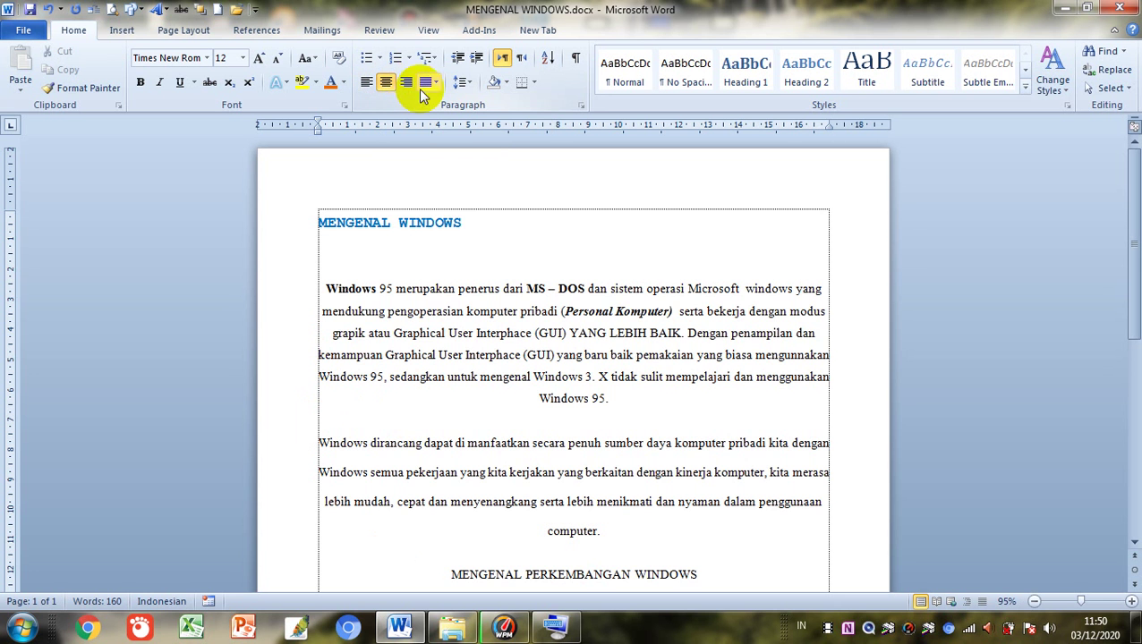
pyautogui.click(407, 83)
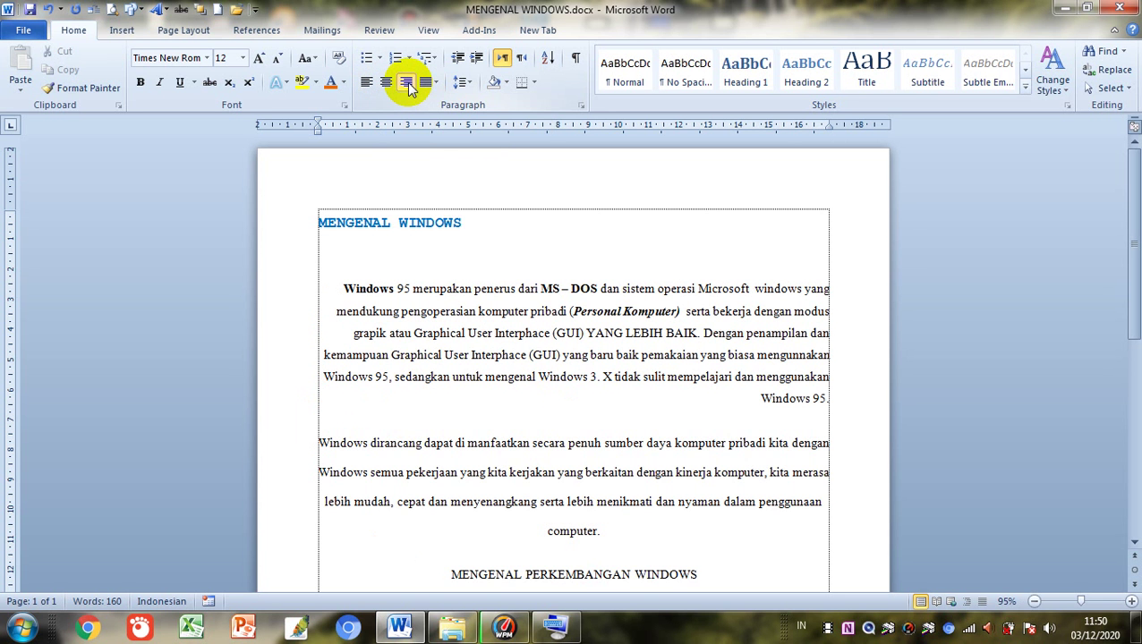
pyautogui.click(432, 85)
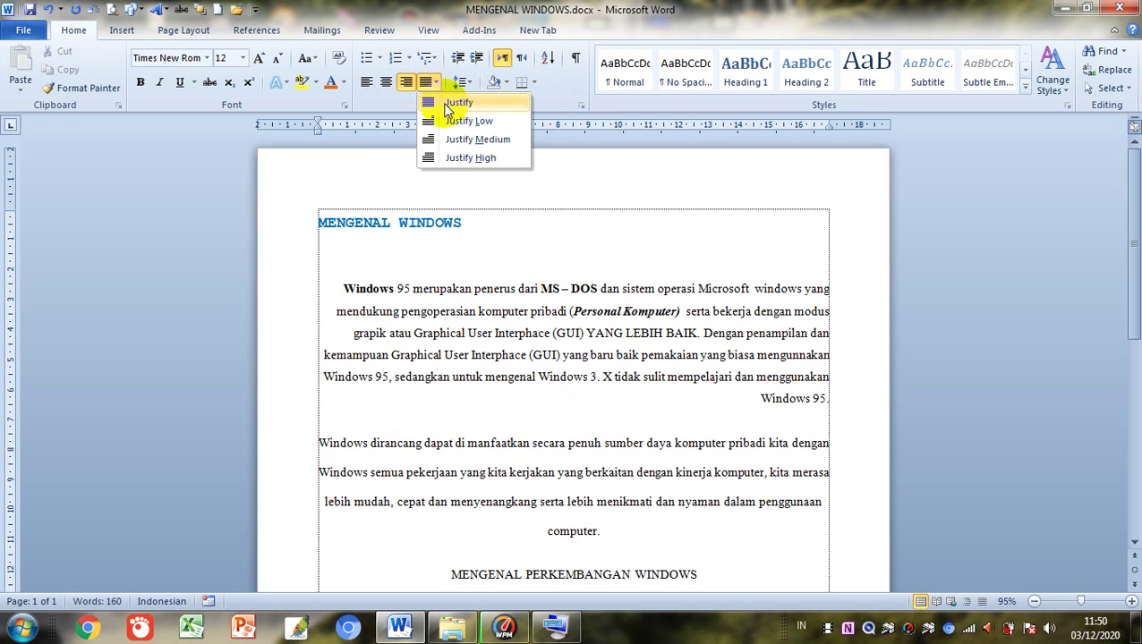
pyautogui.click(459, 104)
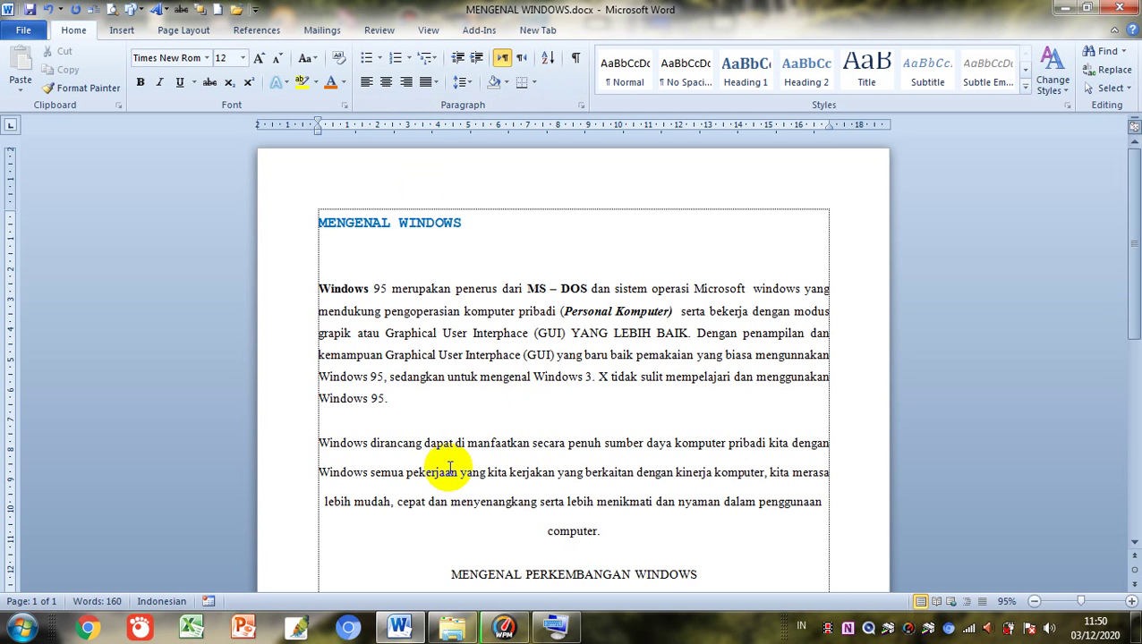
# Try line spacing 1,0 on the first body paragraph, about Windows 95, and set it to 1,15
pyautogui.click(428, 311)
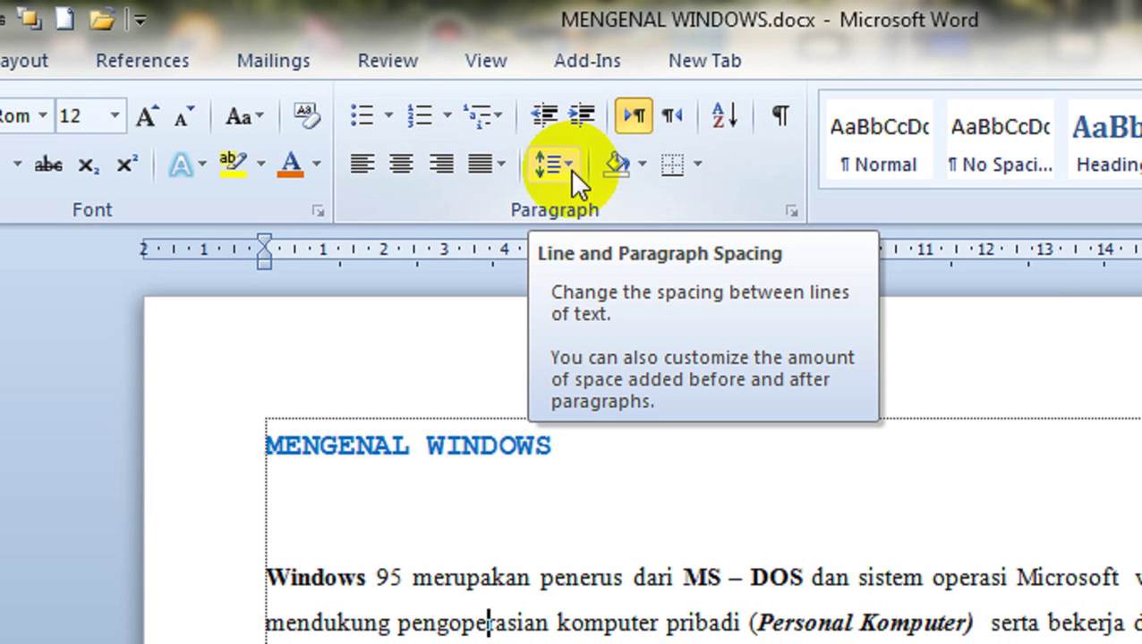
pyautogui.click(571, 170)
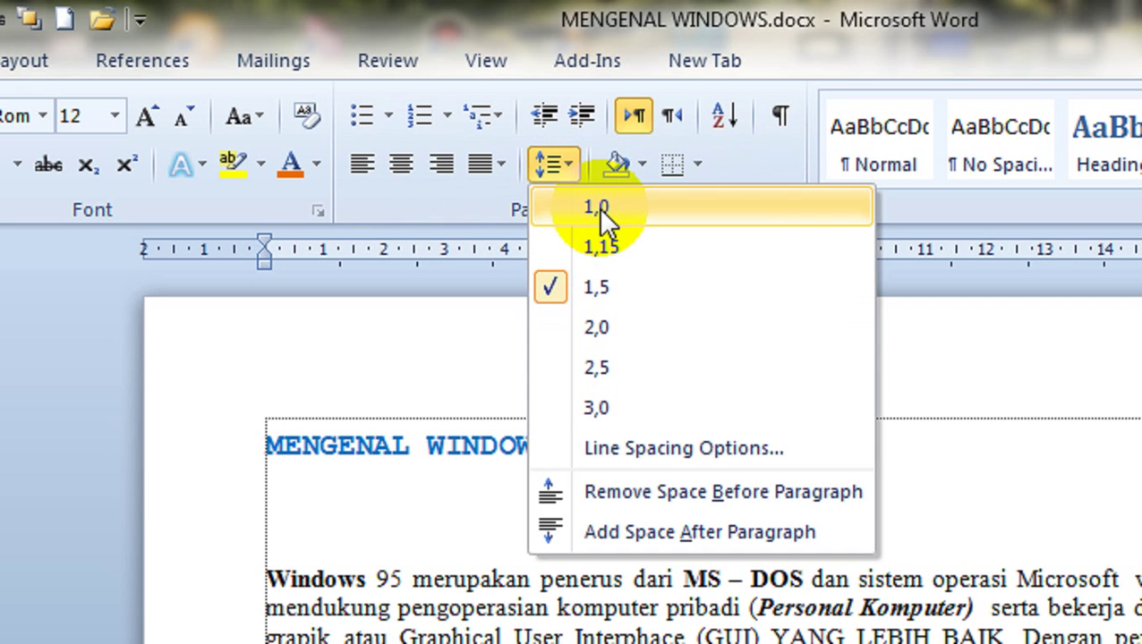
pyautogui.click(598, 207)
pyautogui.click(566, 154)
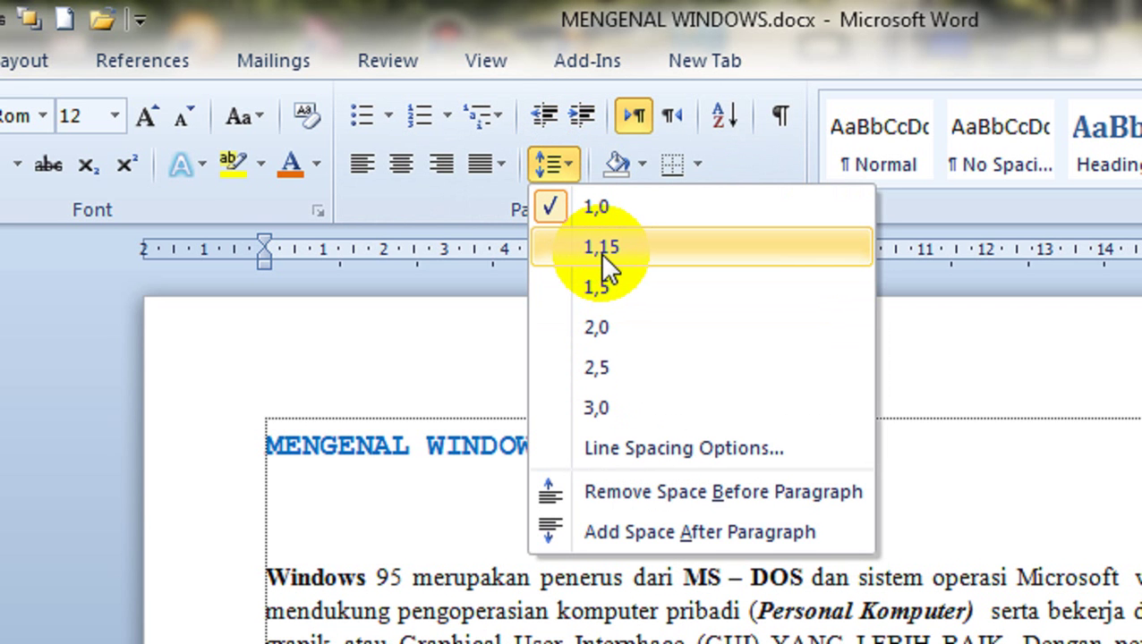
pyautogui.click(599, 251)
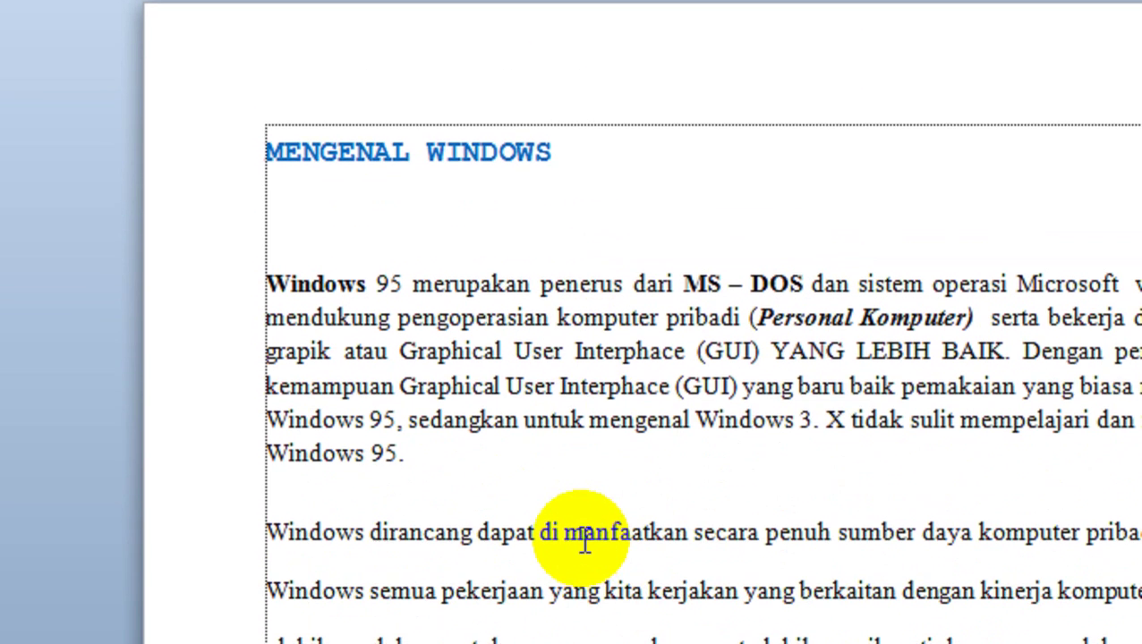
# Set the line spacing of the second body paragraph, starting "Windows dirancang", to 1,5 and of the paragraph starting "Pada Tahun 1985" to 2,0
pyautogui.click(582, 535)
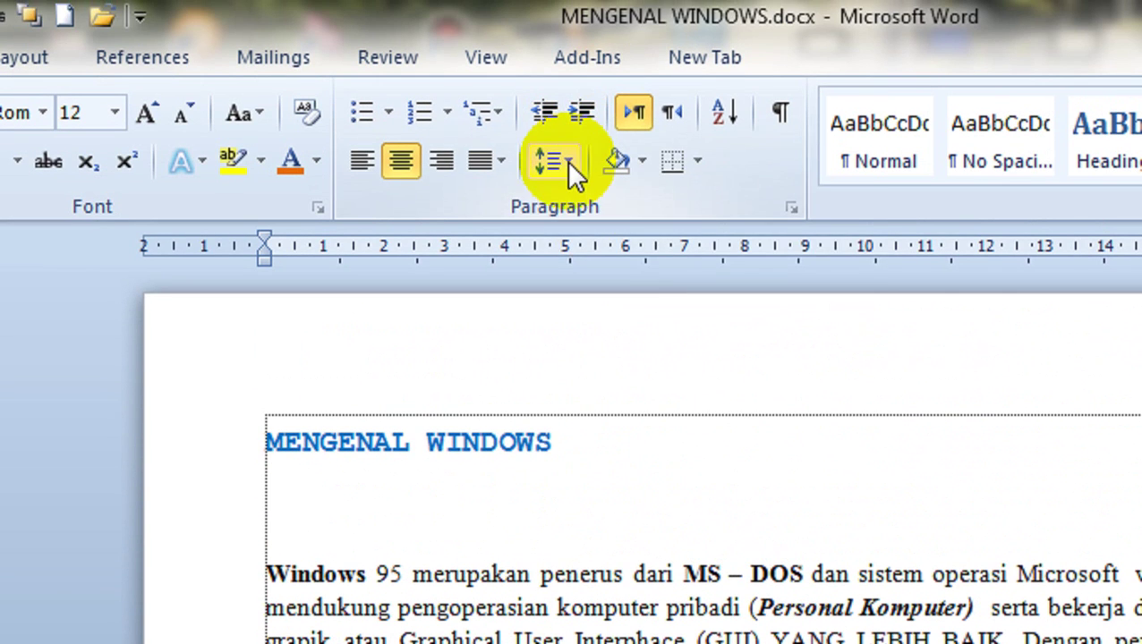
pyautogui.click(566, 162)
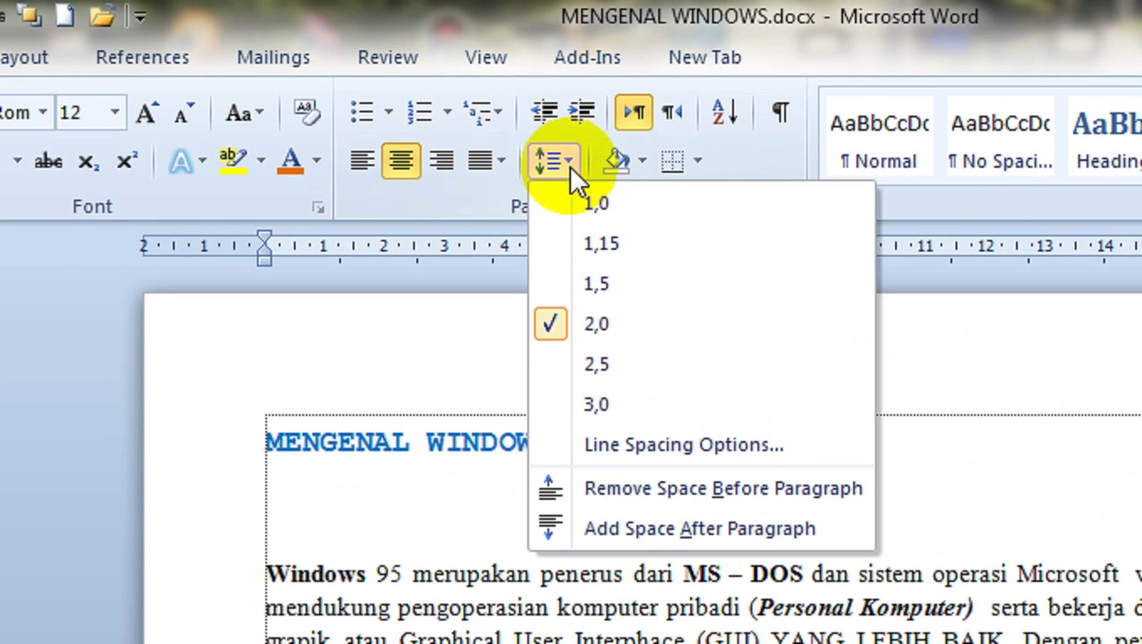
pyautogui.click(598, 286)
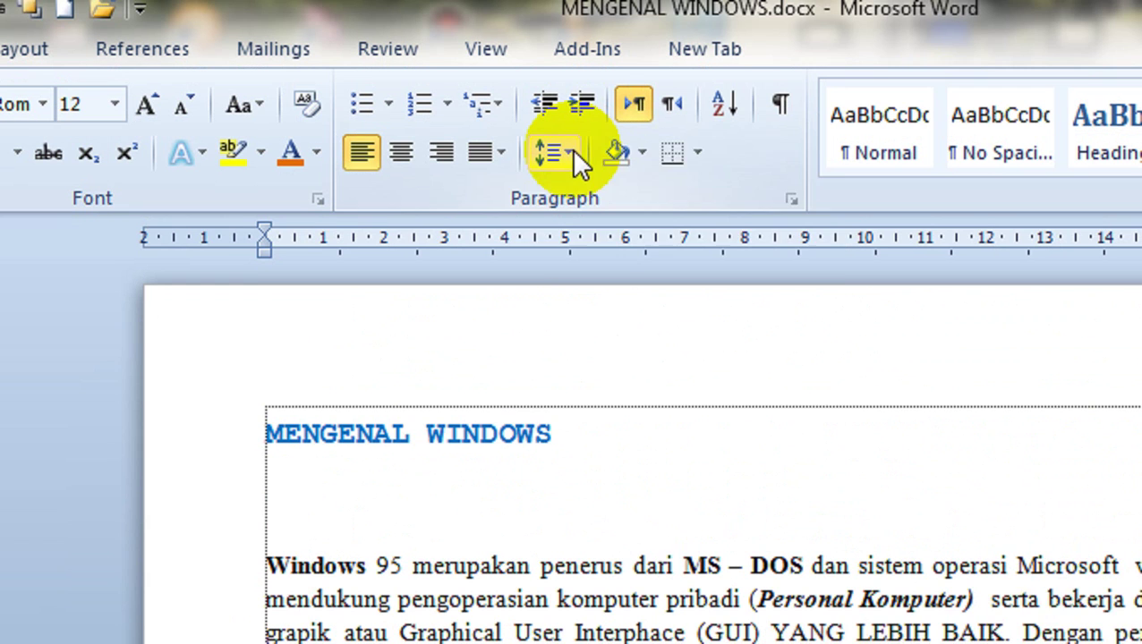
pyautogui.click(573, 150)
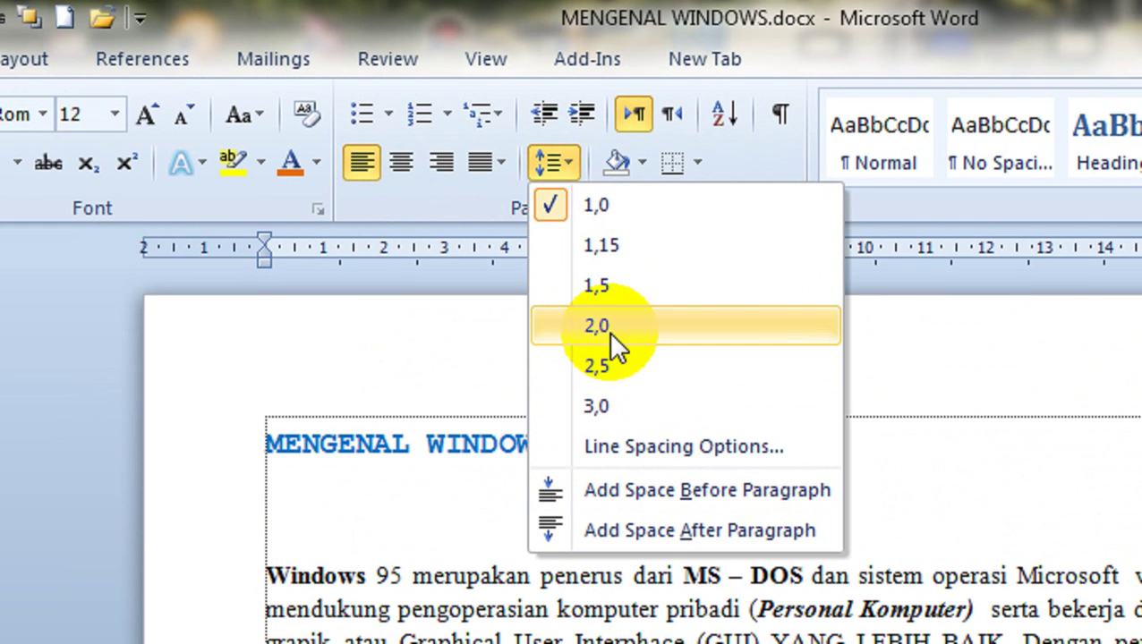
pyautogui.click(611, 333)
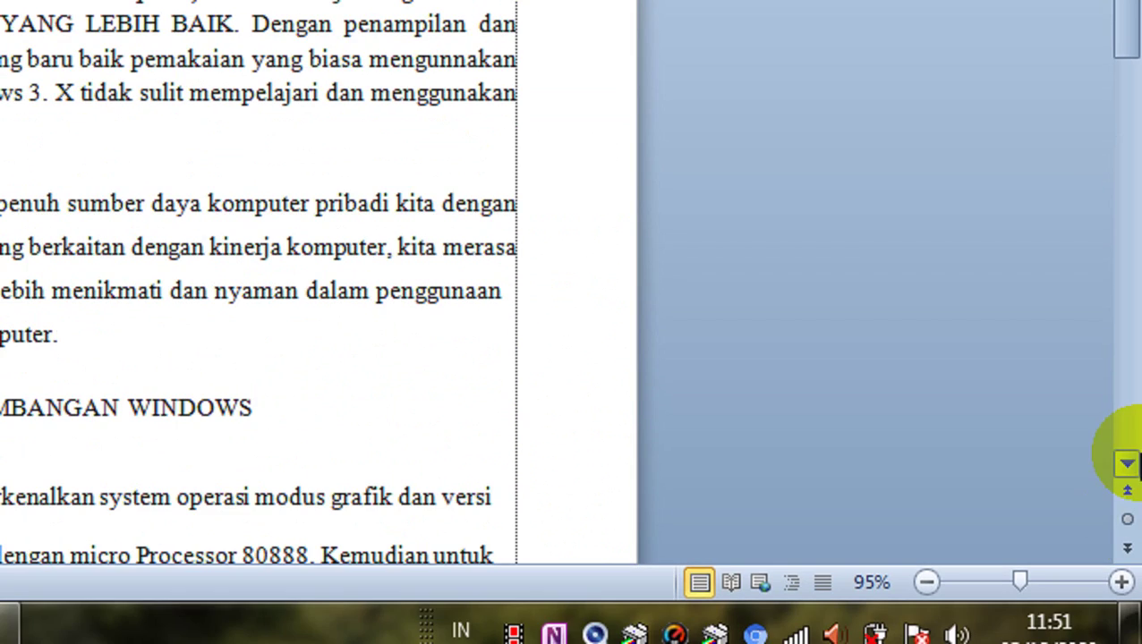
# Examine the line spacing values and the options for adding space before and after paragraphs on different parts of the text
pyautogui.click(1127, 573)
pyautogui.click(1127, 464)
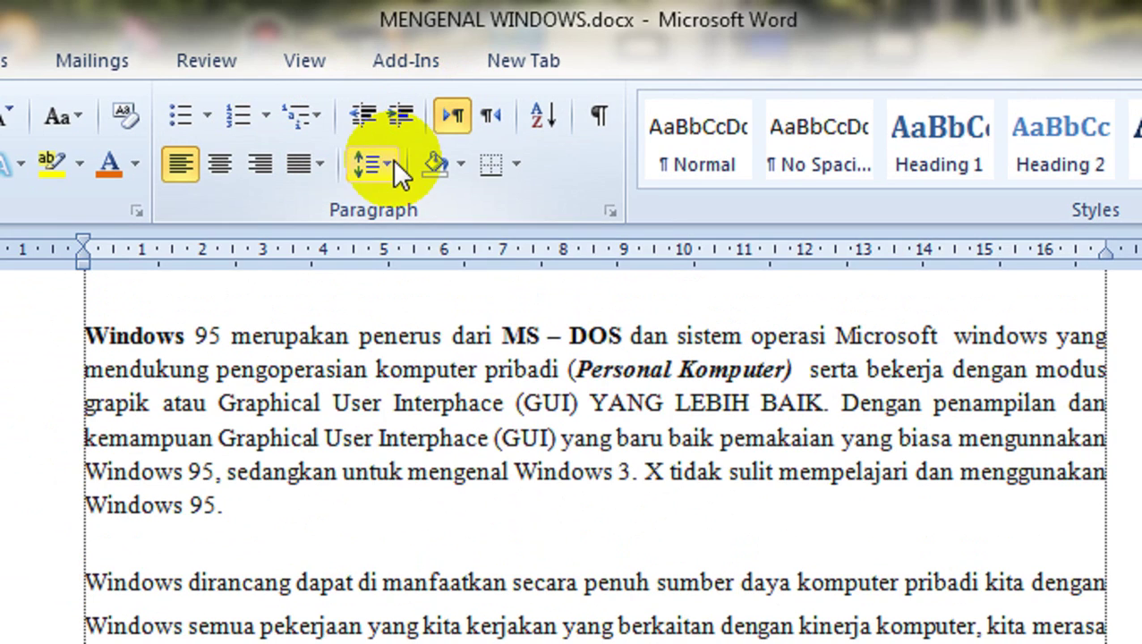
pyautogui.click(385, 104)
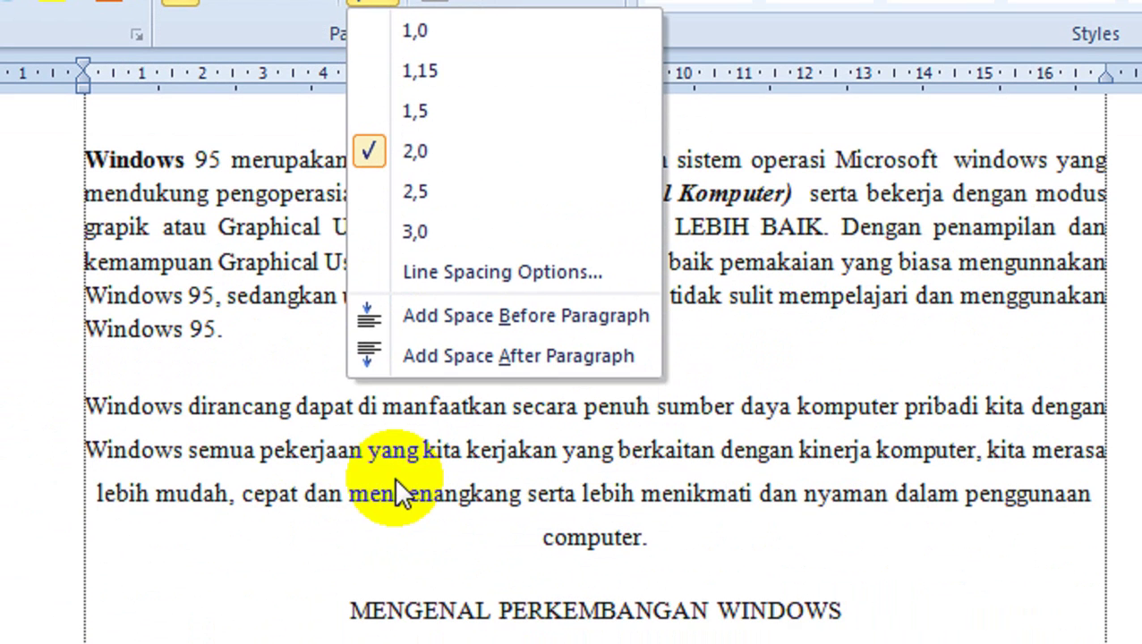
pyautogui.click(394, 476)
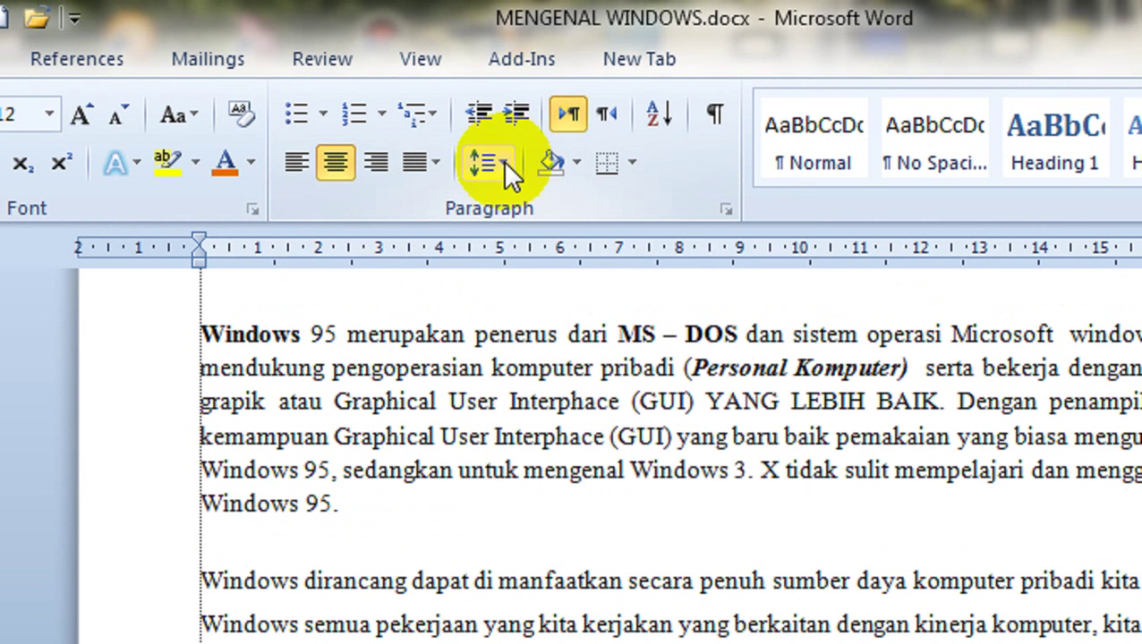
pyautogui.click(497, 33)
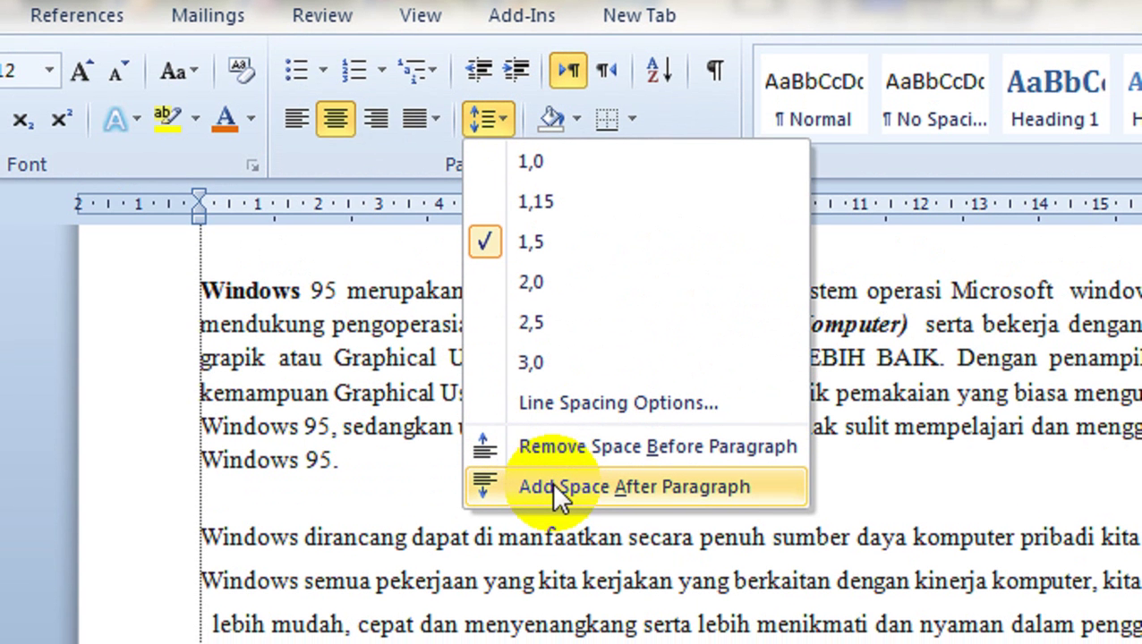
pyautogui.click(546, 481)
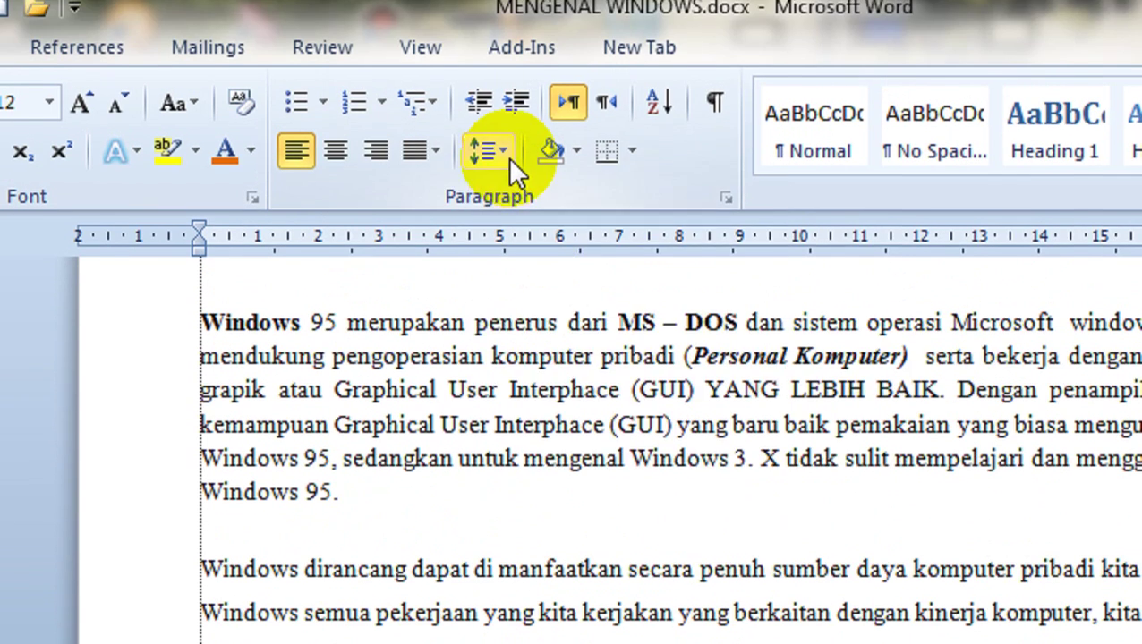
pyautogui.click(499, 104)
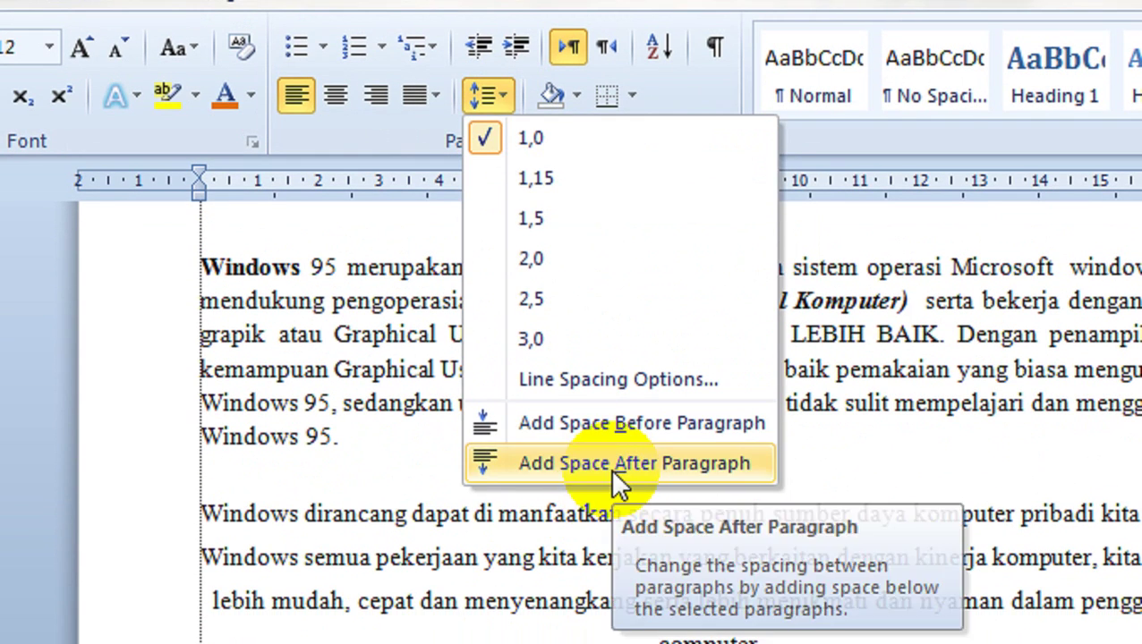
pyautogui.click(610, 468)
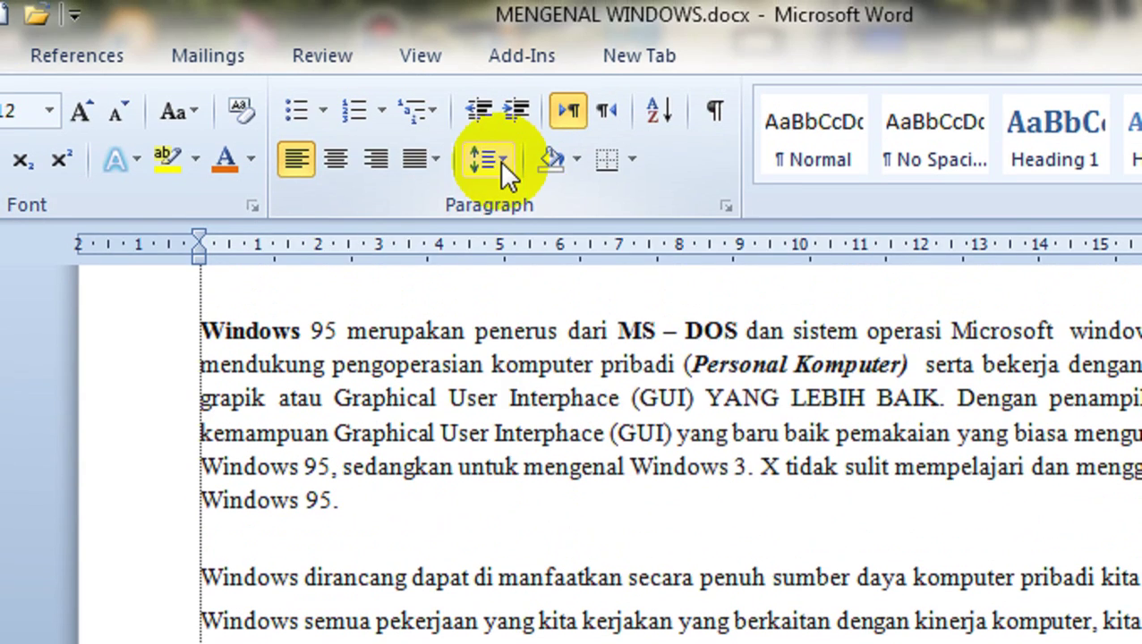
pyautogui.click(500, 124)
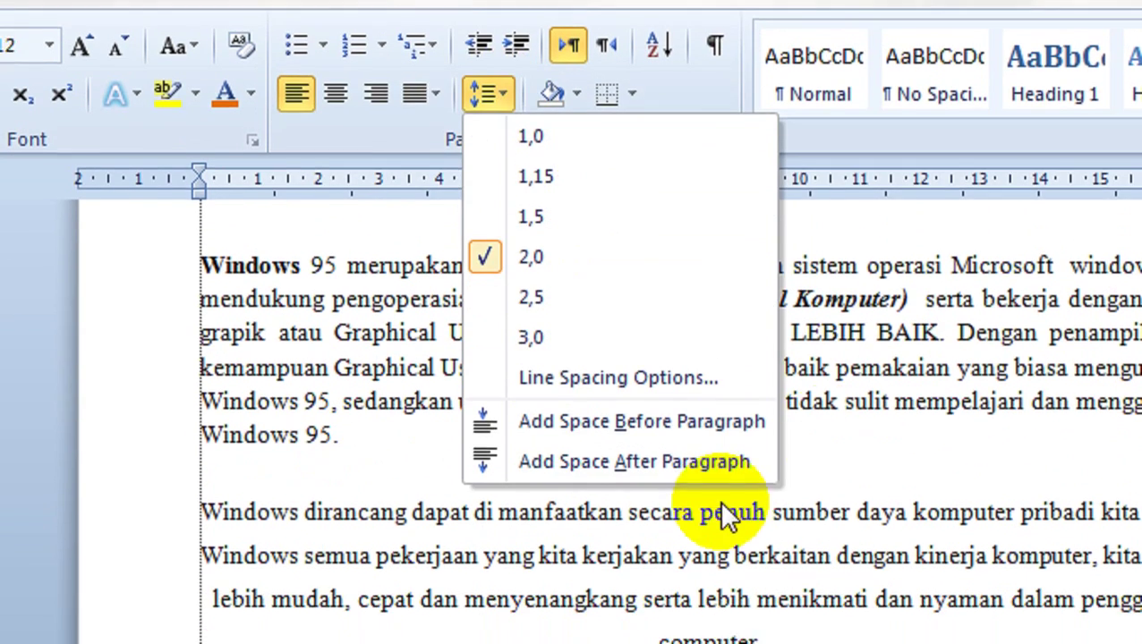
pyautogui.click(908, 398)
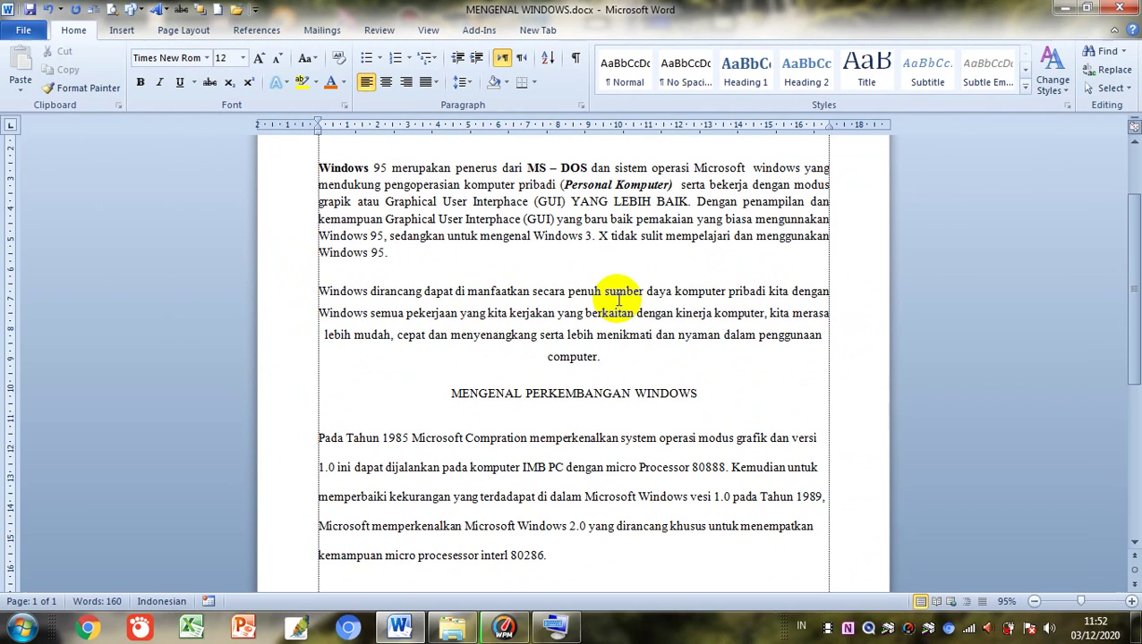
# Bring up the On-Screen Keyboard and place it over the lower part of the page, leaving the title and first paragraph visible
pyautogui.scroll(2, 1126, 255)
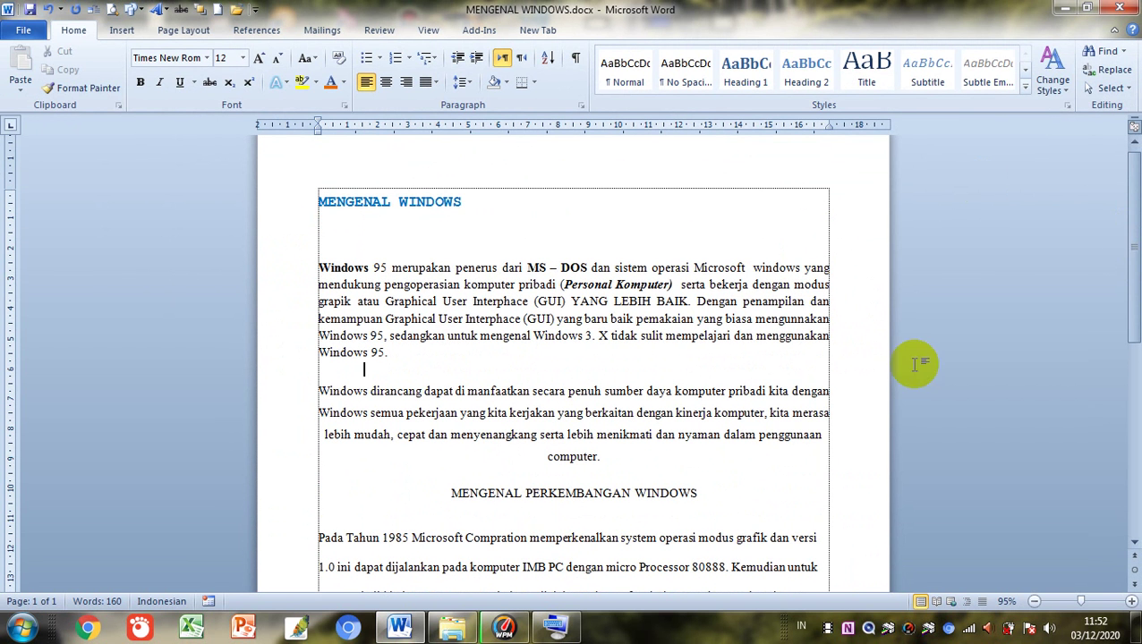
pyautogui.click(754, 368)
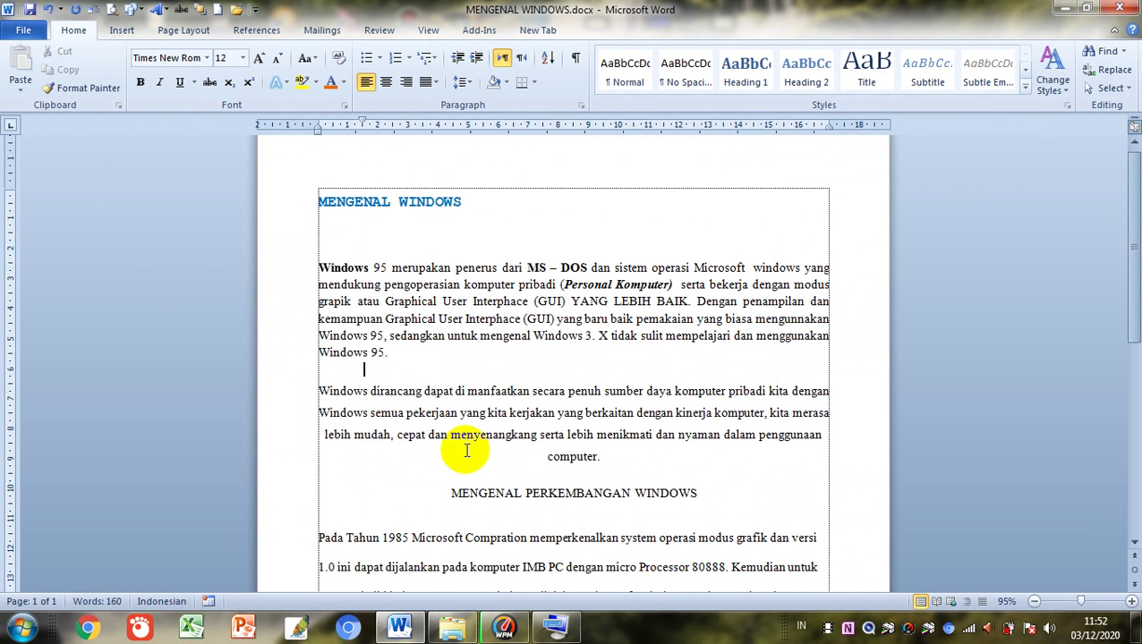
pyautogui.click(524, 463)
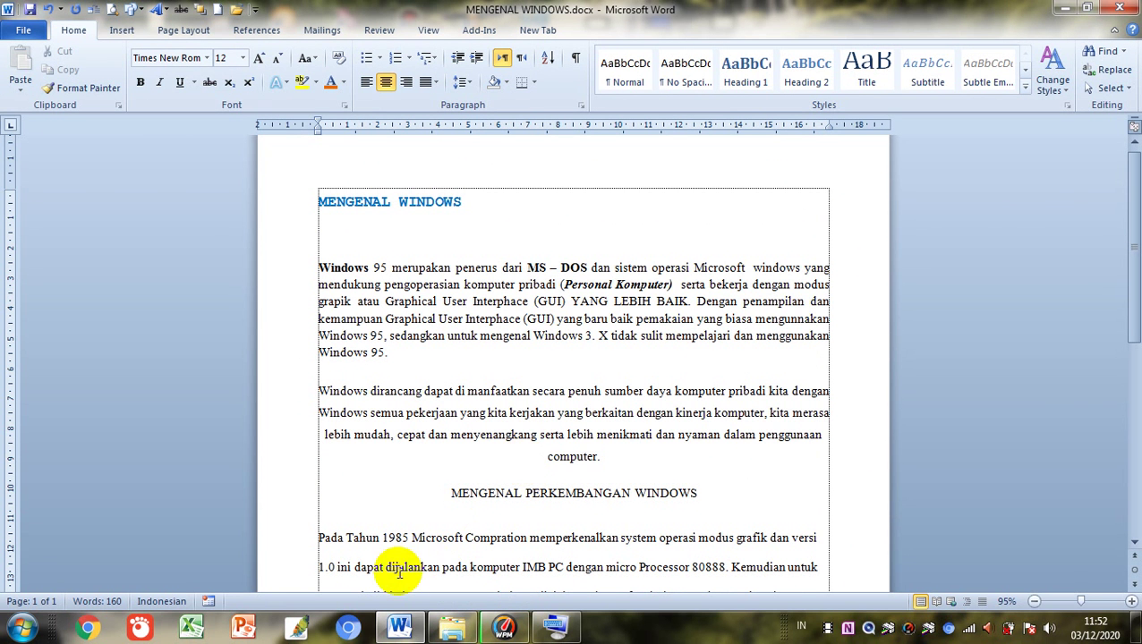
pyautogui.click(555, 631)
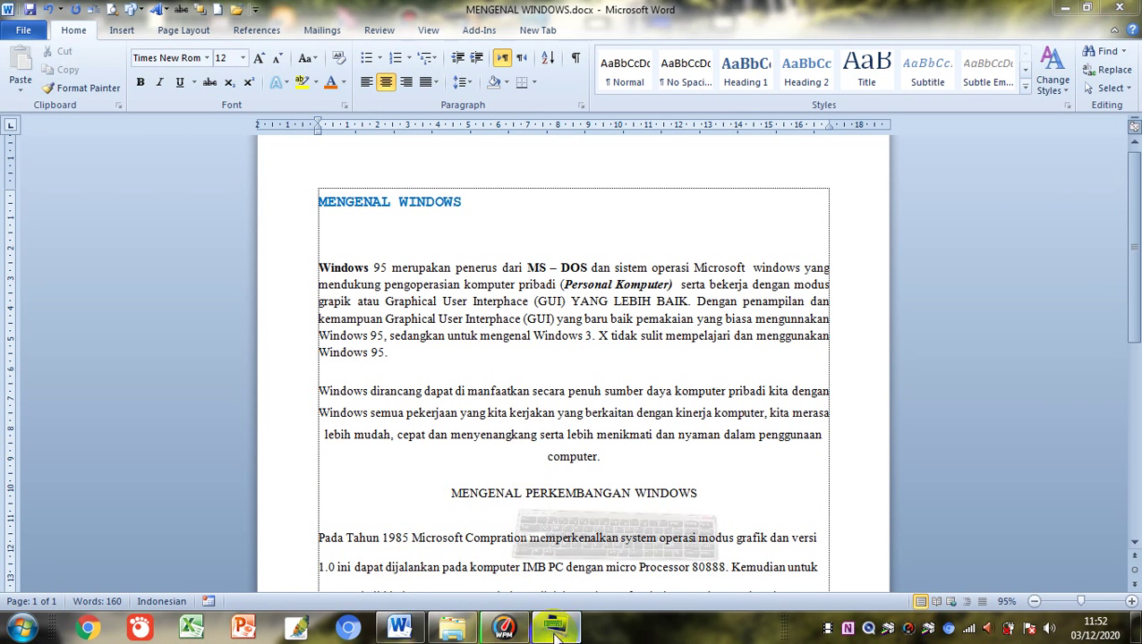
pyautogui.moveTo(790, 218); pyautogui.dragTo(653, 426)
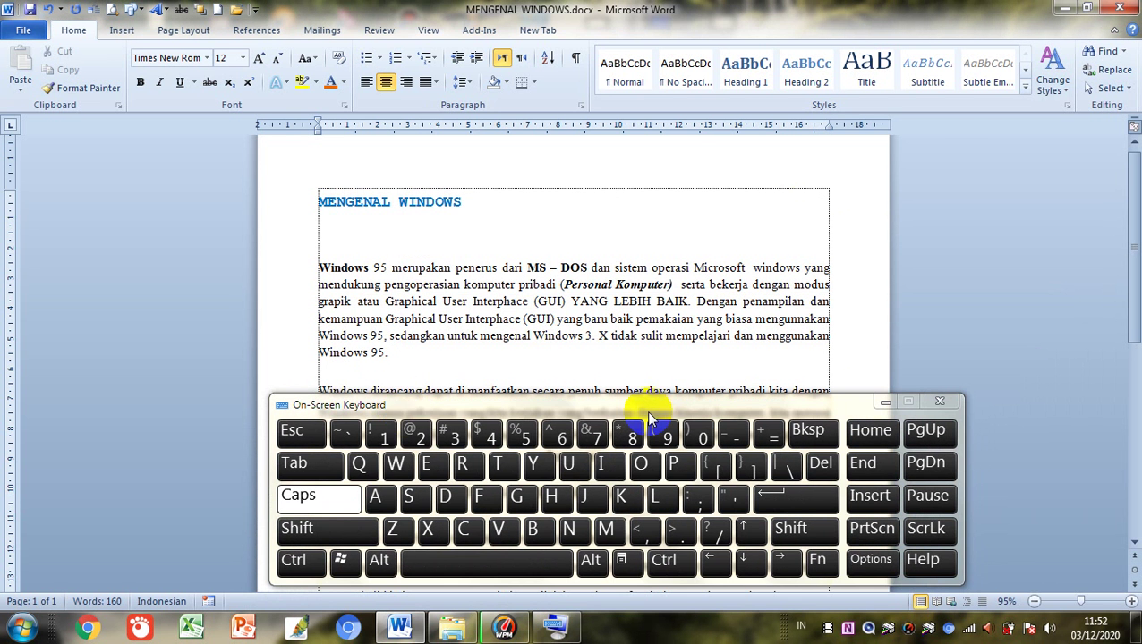
# Try centered and left alignment on the title MENGENAL WINDOWS using the On-Screen Keyboard, and finish with right alignment
pyautogui.click(364, 206)
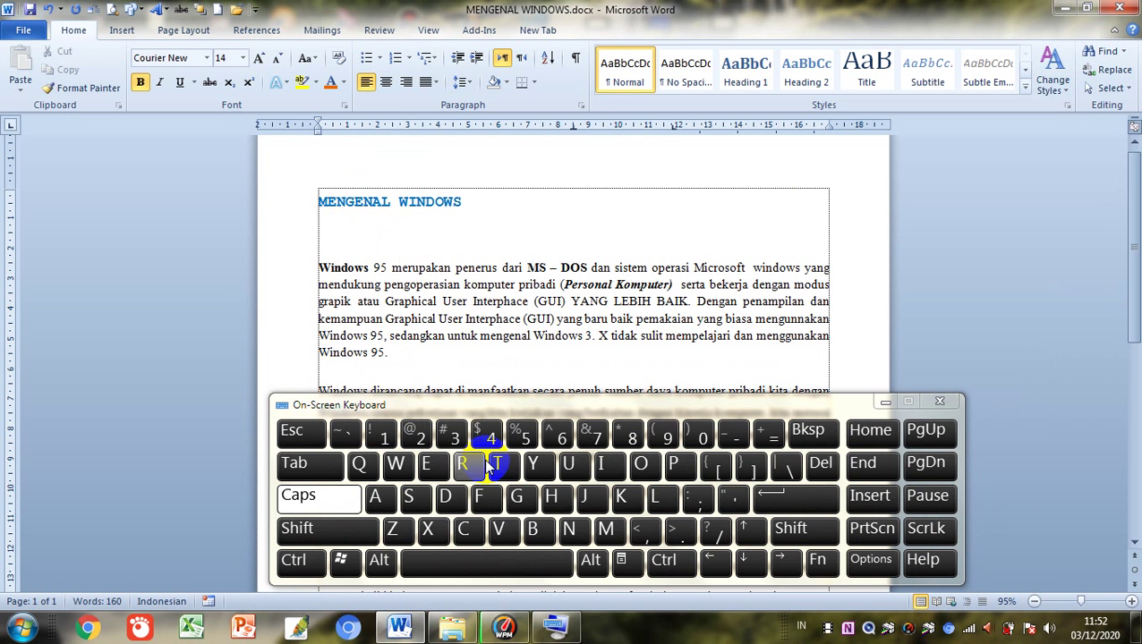
pyautogui.click(303, 562)
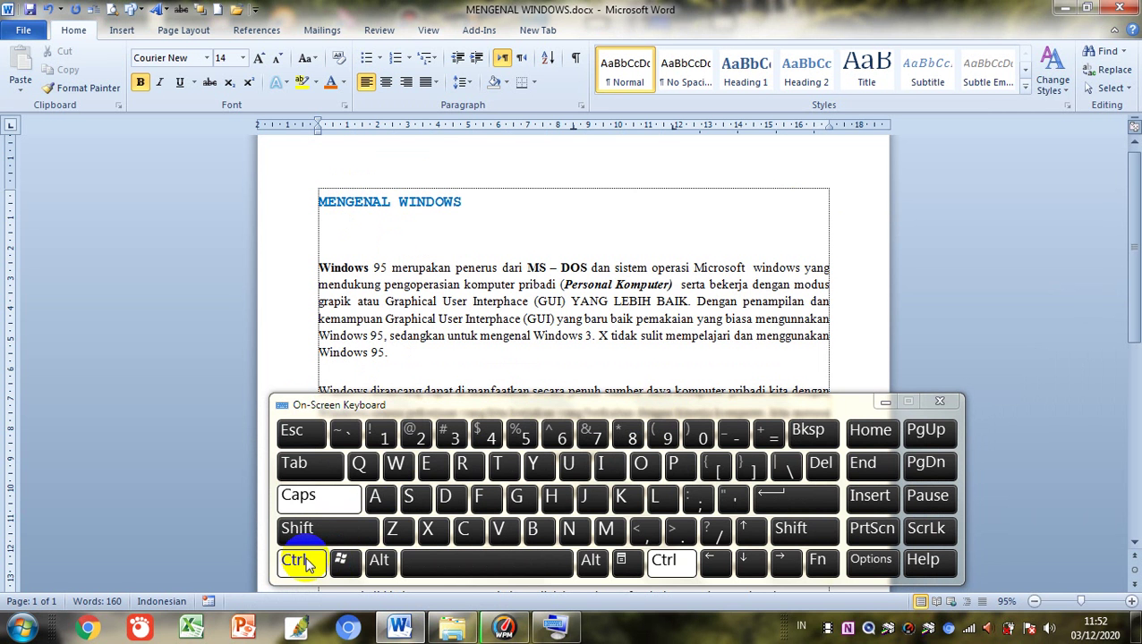
pyautogui.click(428, 464)
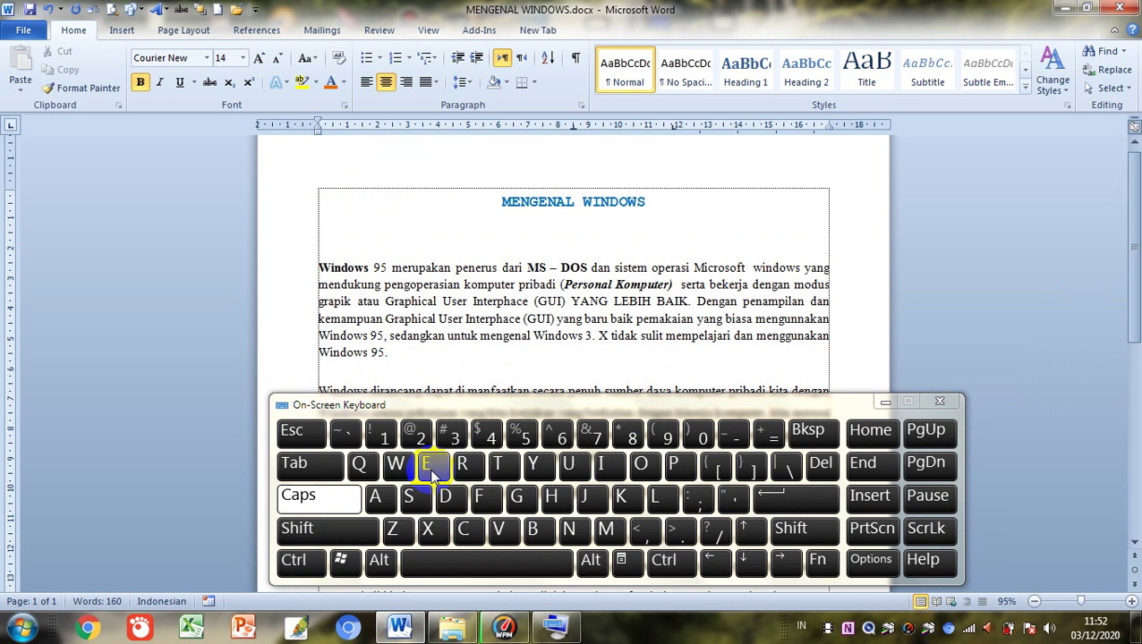
pyautogui.click(301, 564)
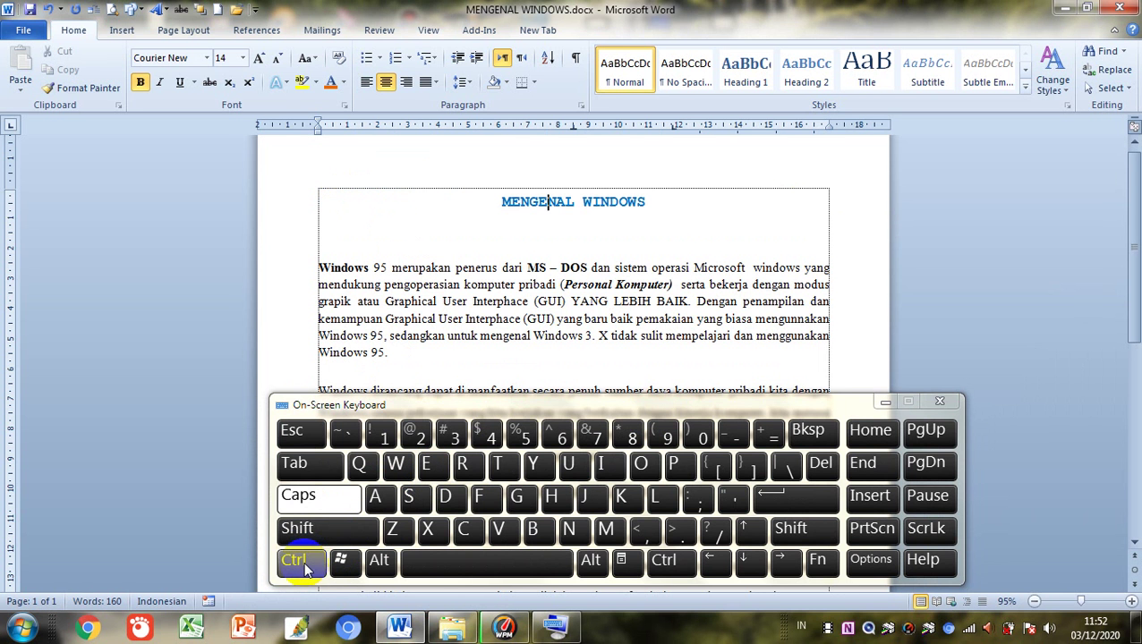
pyautogui.click(663, 499)
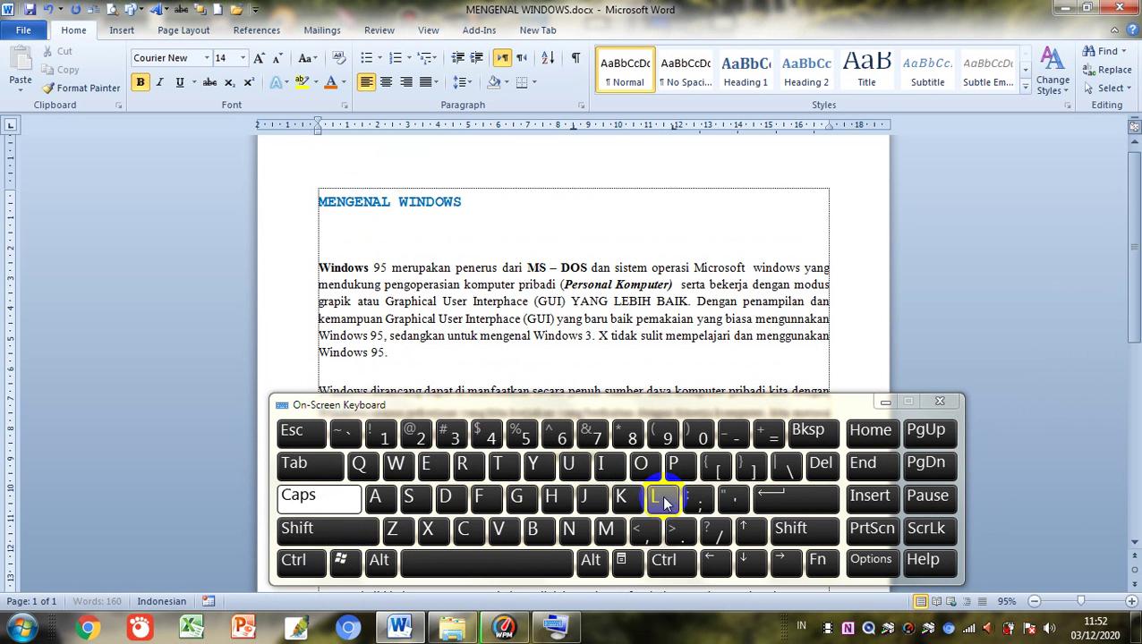
pyautogui.click(300, 562)
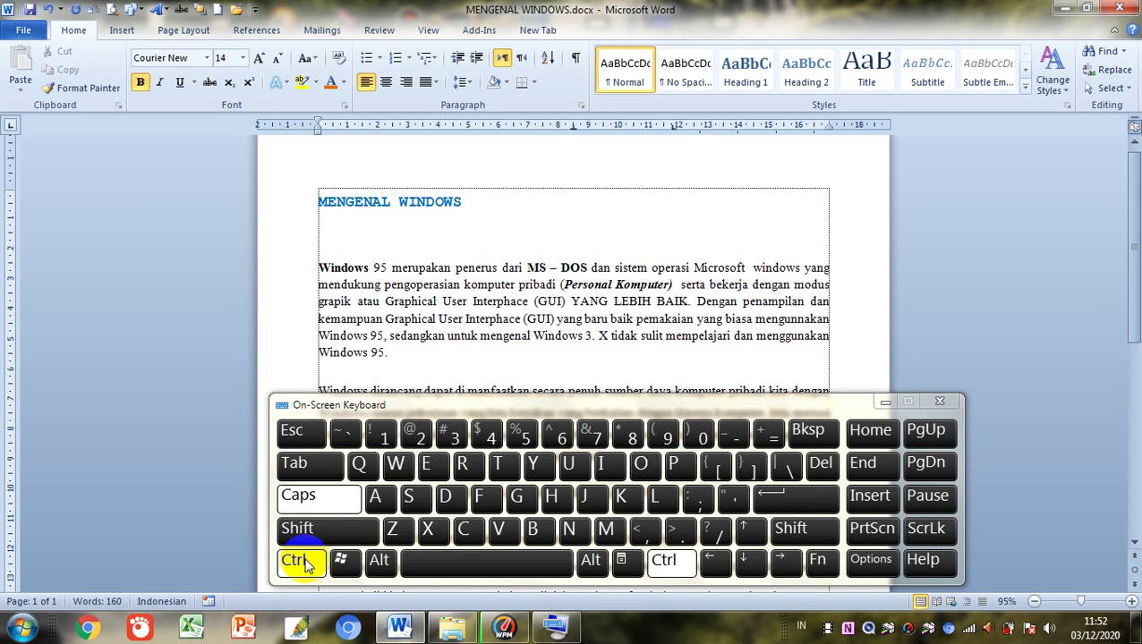
pyautogui.click(466, 466)
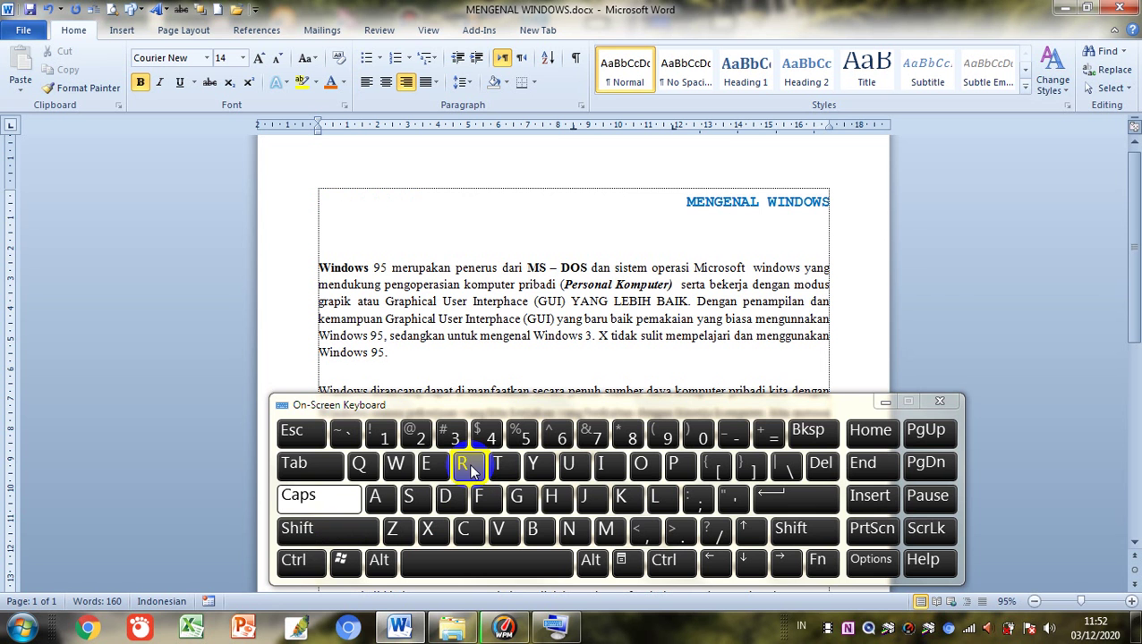
pyautogui.click(300, 560)
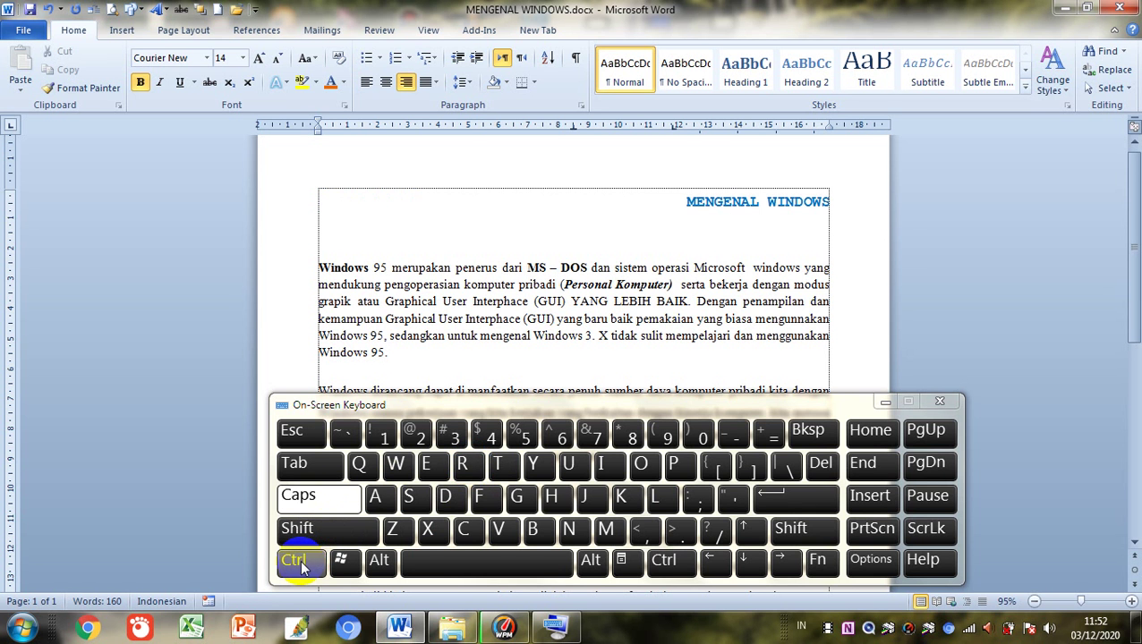
pyautogui.click(301, 530)
# Toggle Justify on the first body paragraph, about Windows 95, and undo the stray letter J entered in it
pyautogui.click(492, 317)
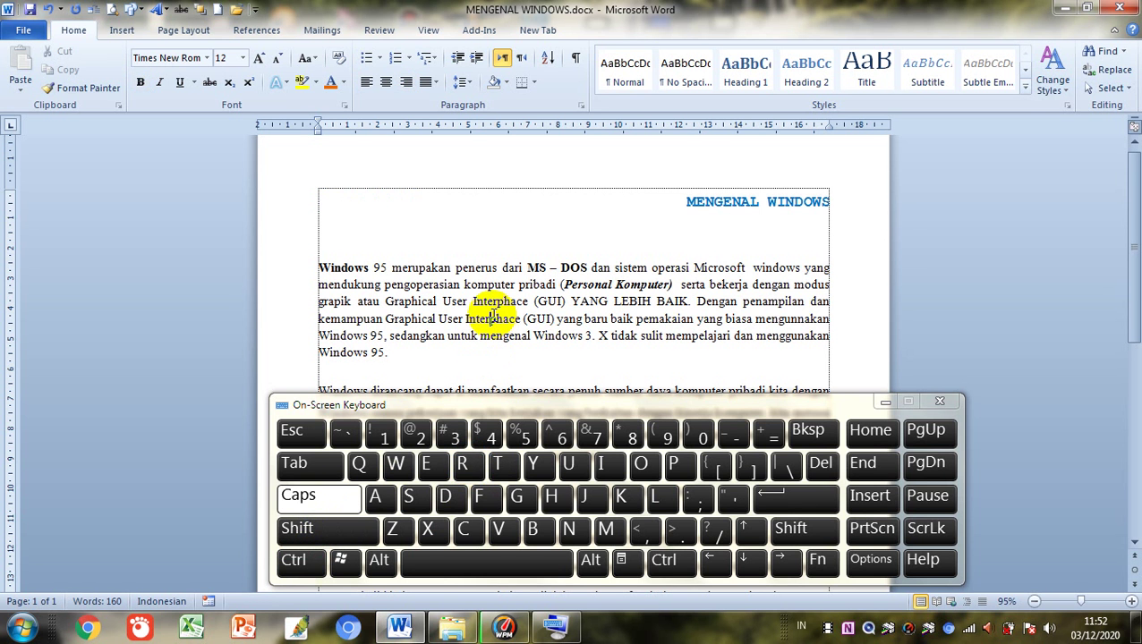
pyautogui.click(299, 565)
pyautogui.click(593, 500)
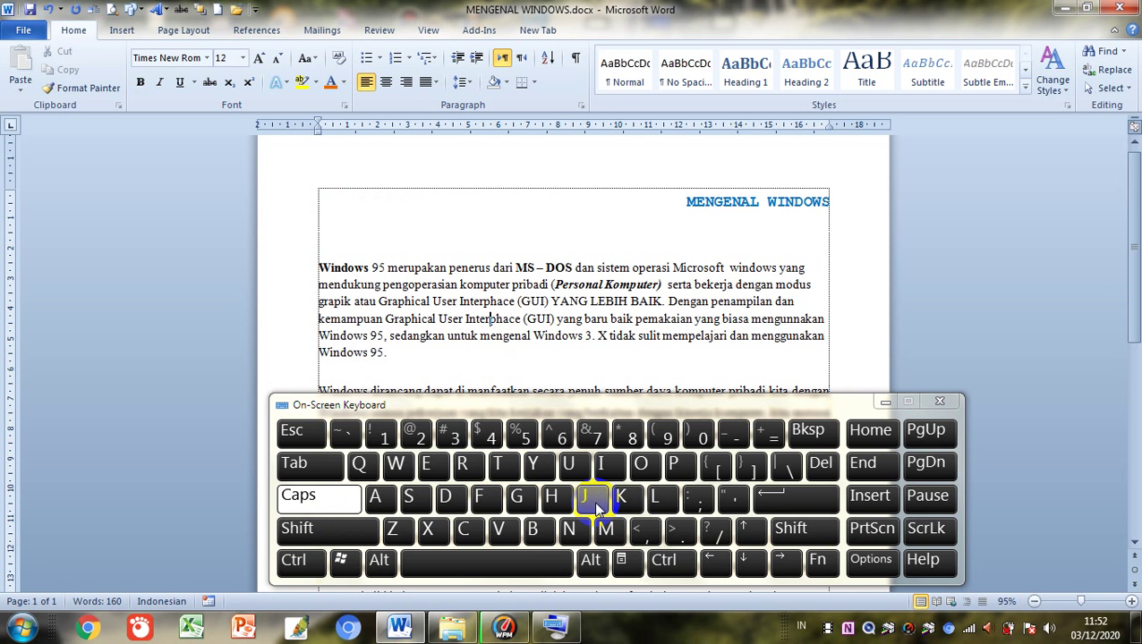
pyautogui.click(593, 500)
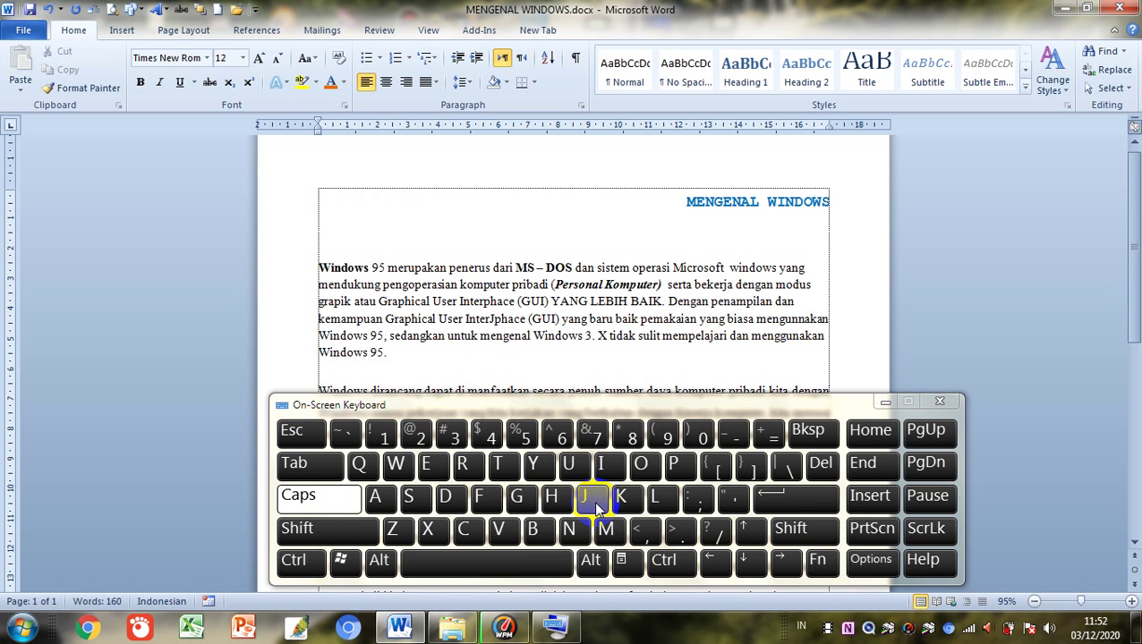
pyautogui.hotkey('ctrl', 'z')
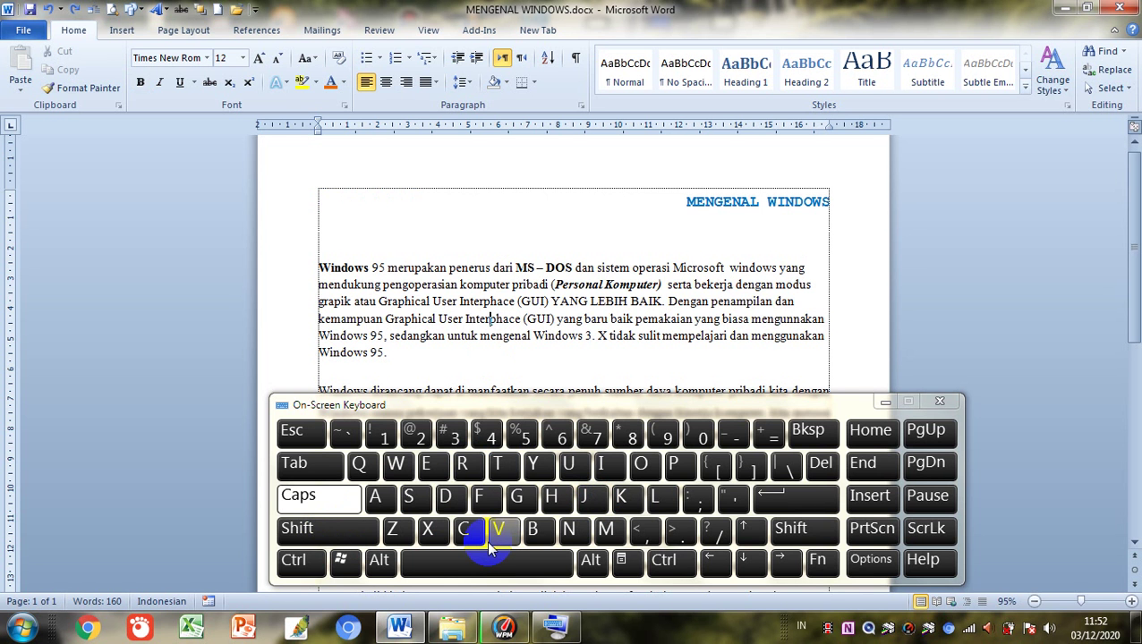
# Justify the first body paragraph, about Windows 95, and try single and double line spacing on it, finishing with 1.5 lines
pyautogui.click(306, 571)
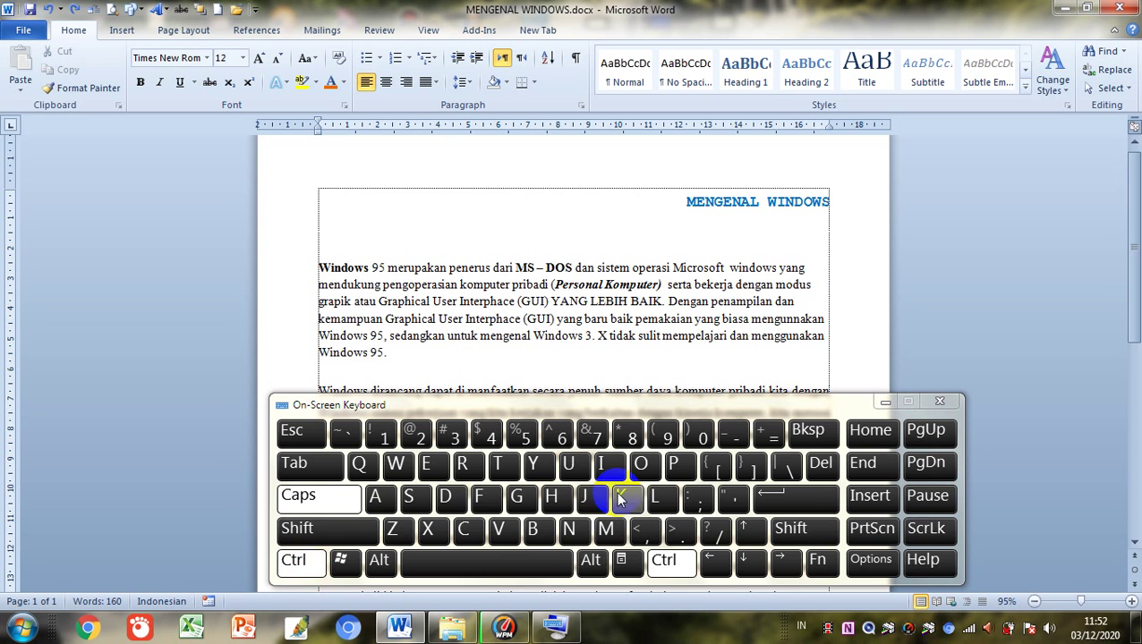
pyautogui.click(587, 503)
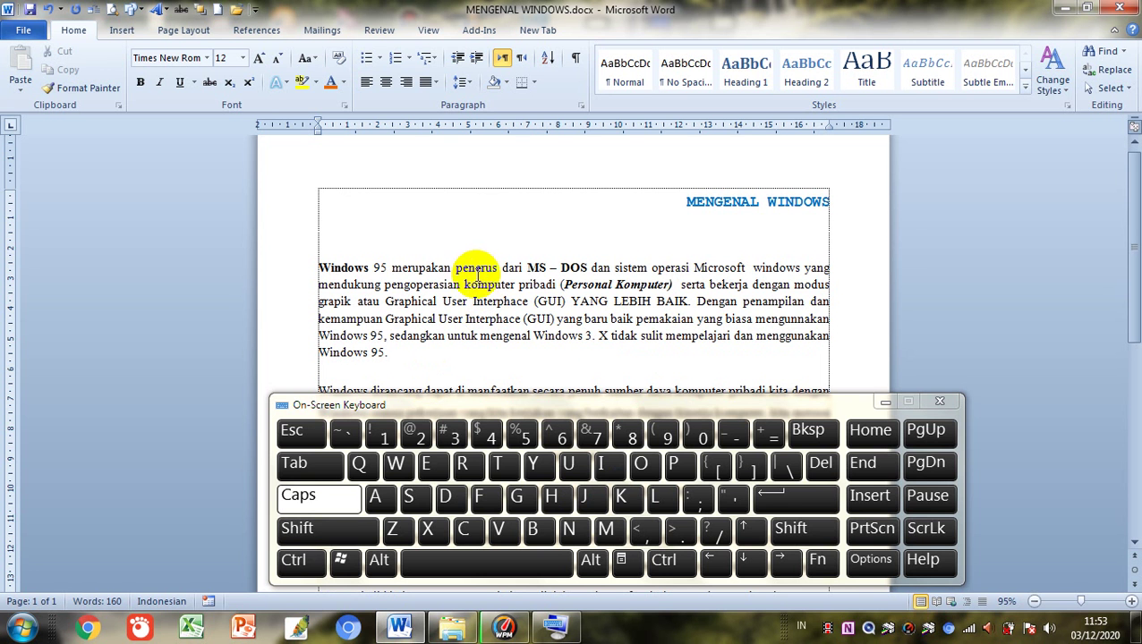
pyautogui.click(304, 560)
pyautogui.click(377, 434)
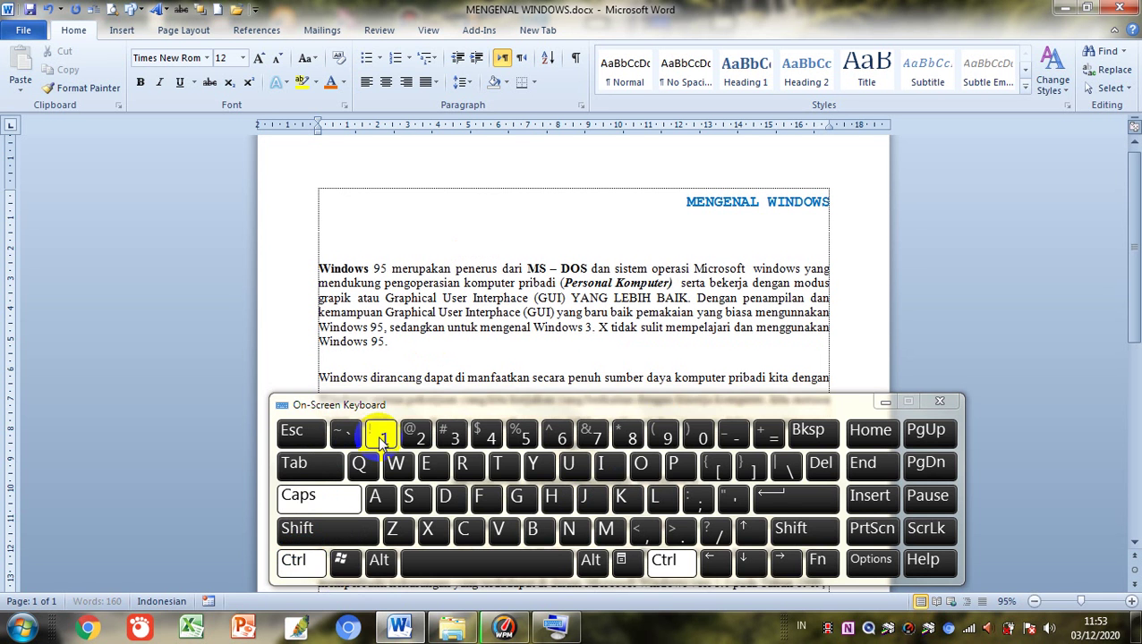
pyautogui.click(301, 564)
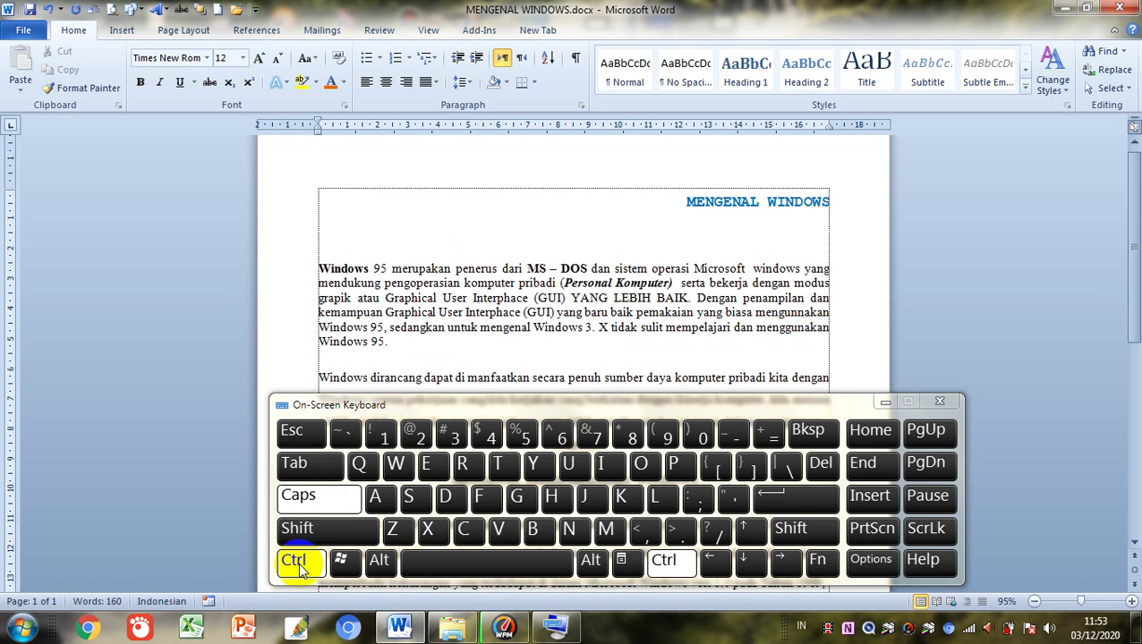
pyautogui.click(421, 437)
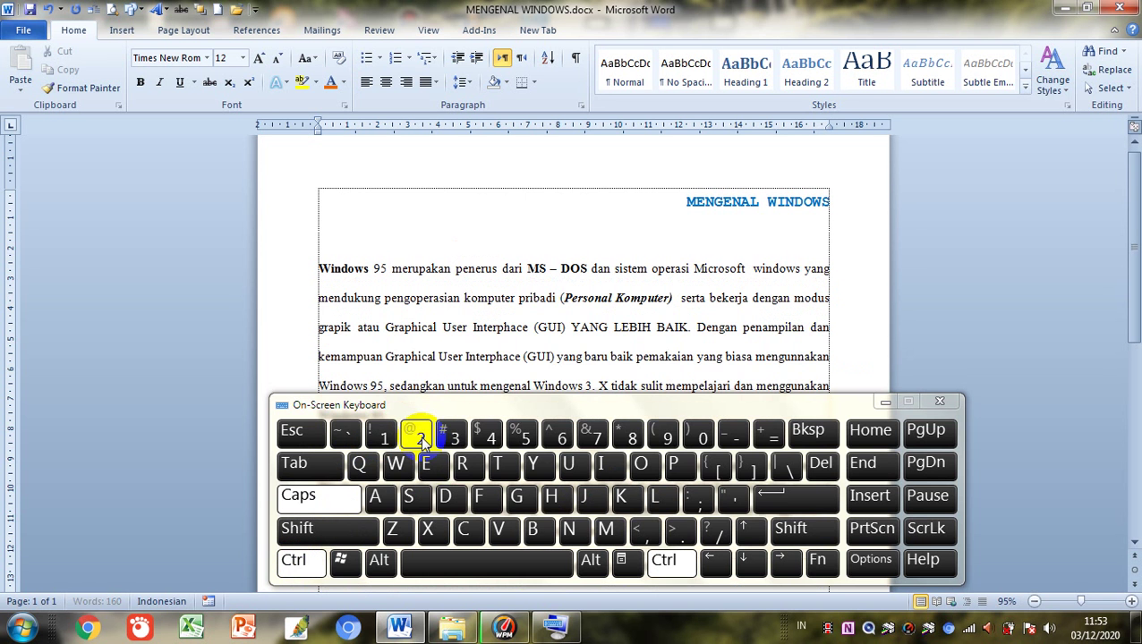
pyautogui.click(301, 564)
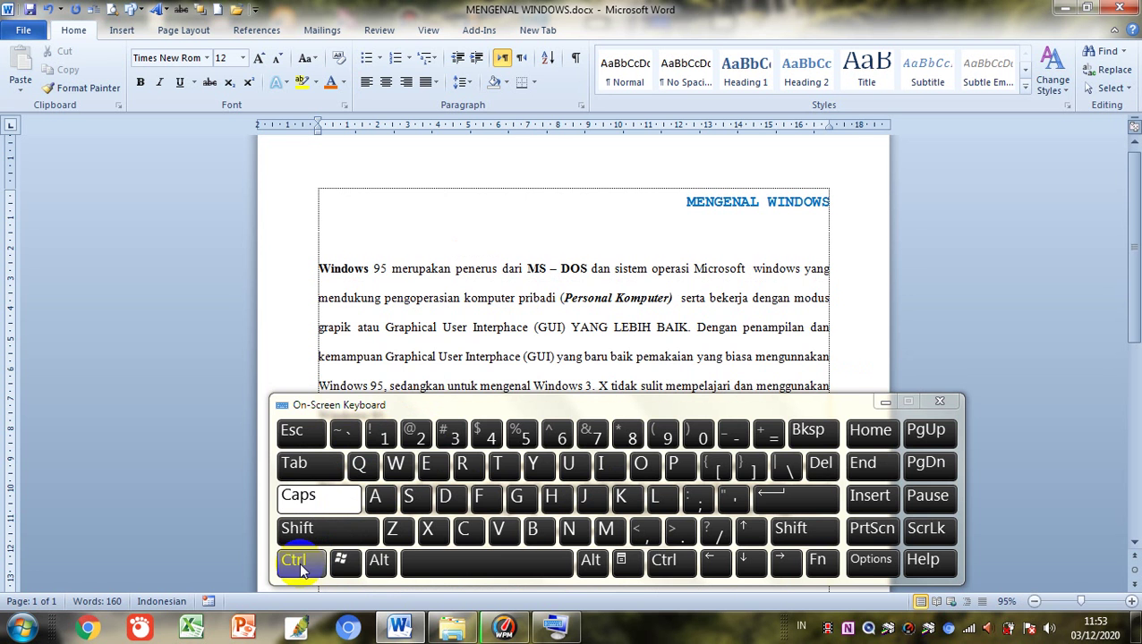
pyautogui.click(528, 434)
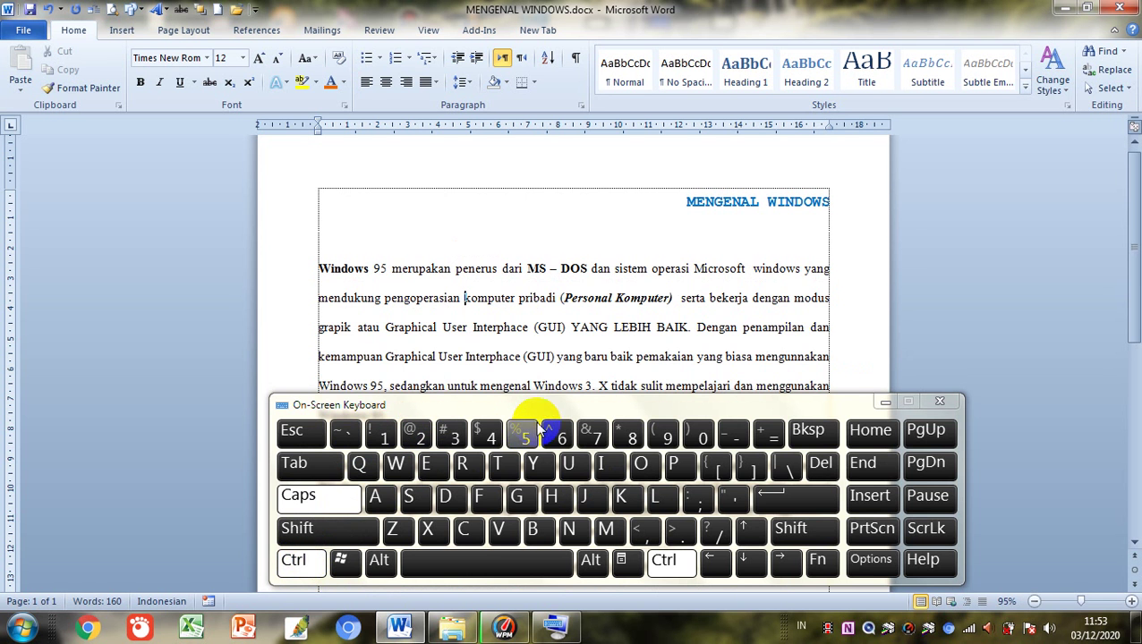
pyautogui.click(525, 433)
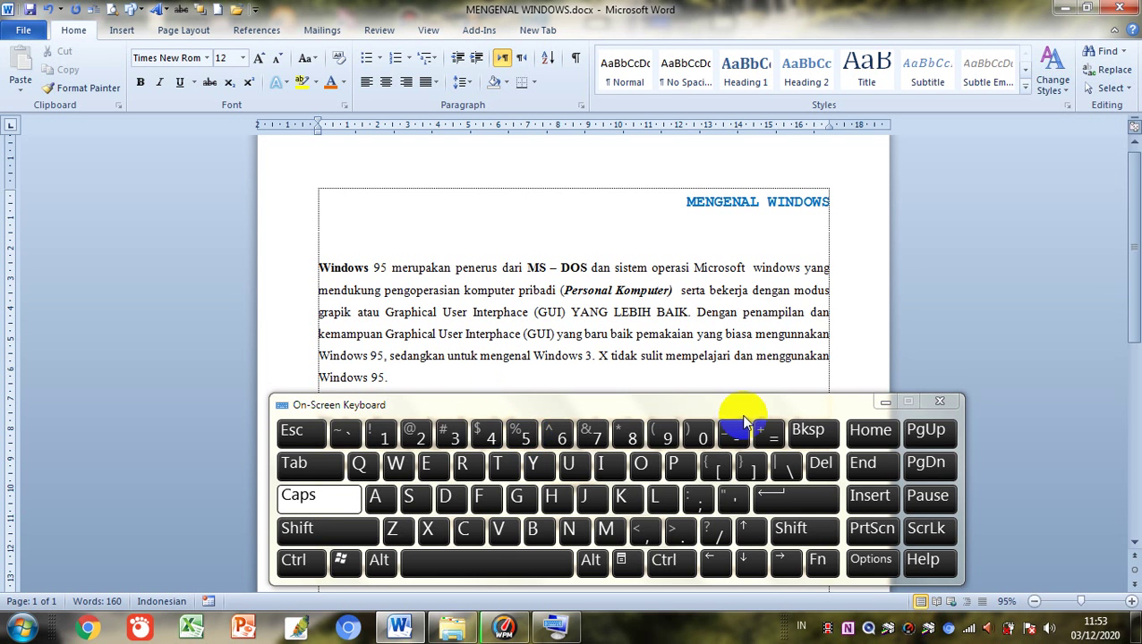
# Minimize the On-Screen Keyboard and center the title MENGENAL WINDOWS
pyautogui.click(884, 403)
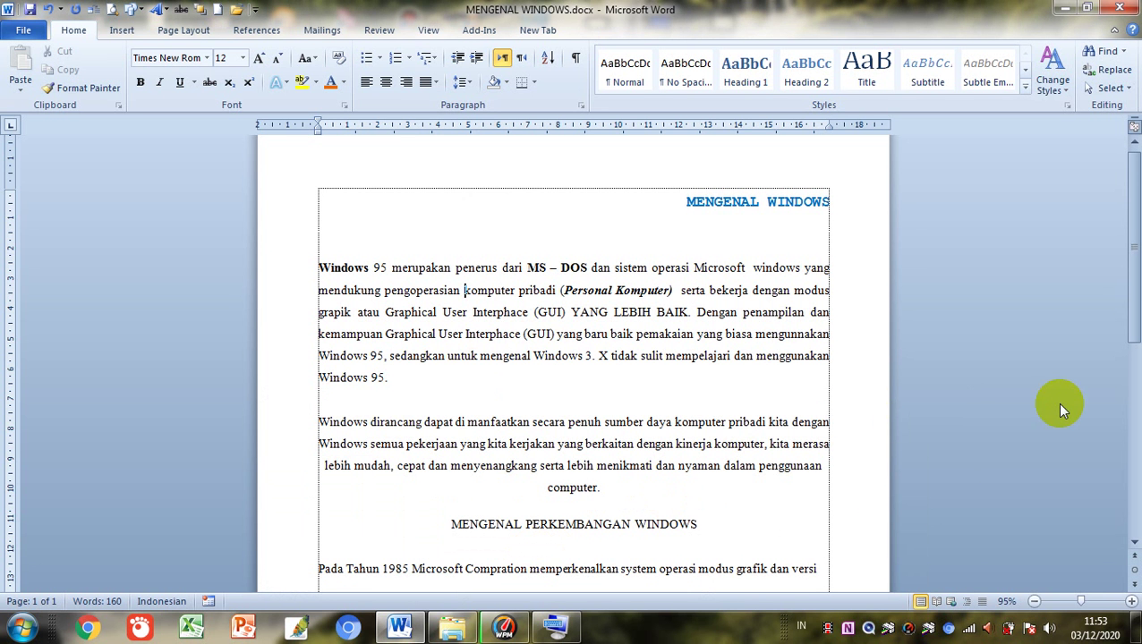
pyautogui.moveTo(1134, 273); pyautogui.dragTo(1115, 243)
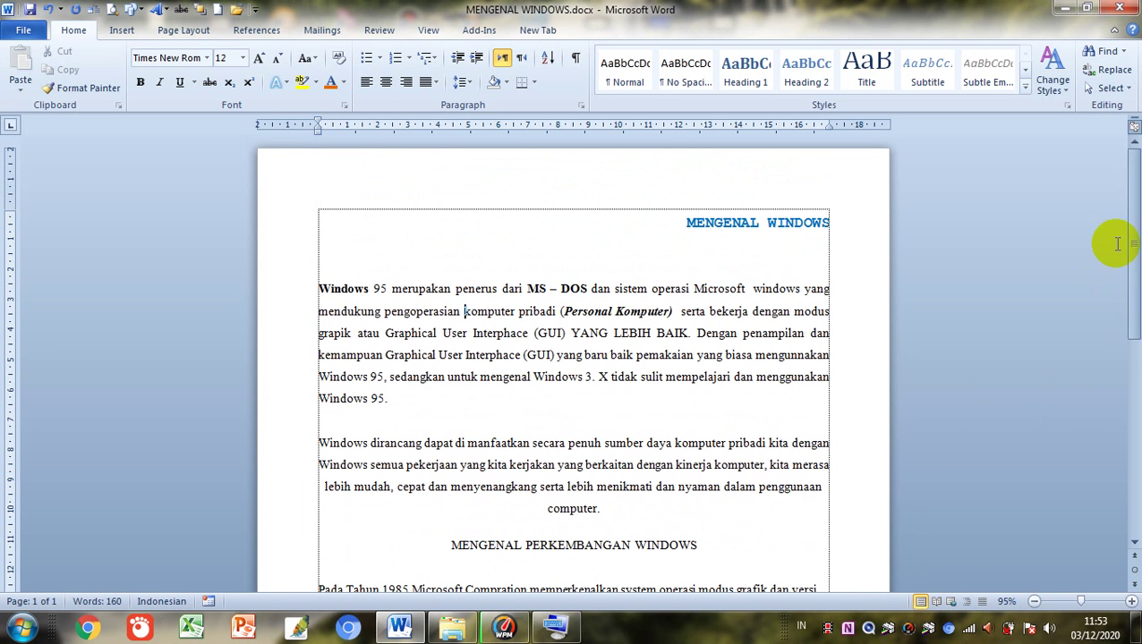
pyautogui.click(723, 226)
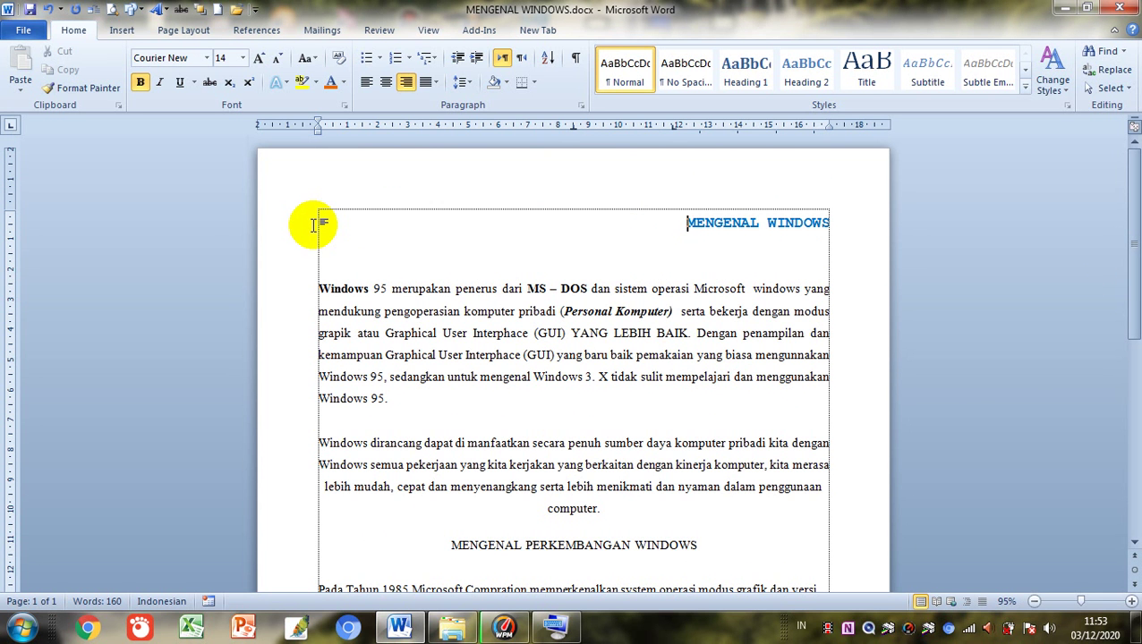
pyautogui.moveTo(670, 219); pyautogui.dragTo(801, 259)
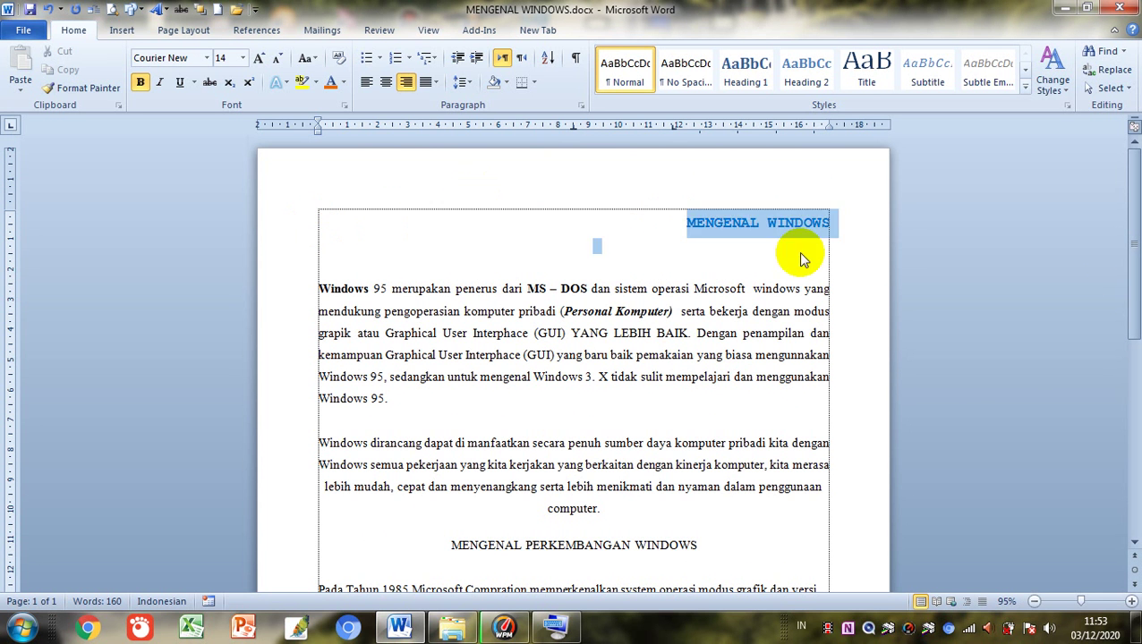
pyautogui.click(386, 82)
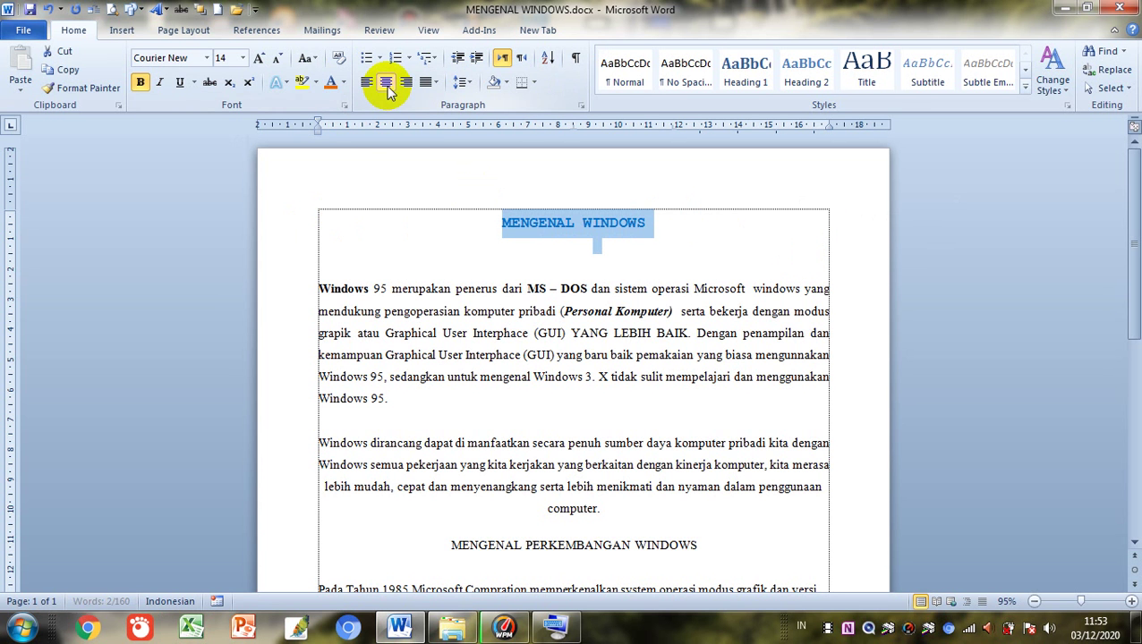
# Set the font of the title MENGENAL WINDOWS to Cooper Black and its color to standard green
pyautogui.click(207, 59)
pyautogui.click(172, 212)
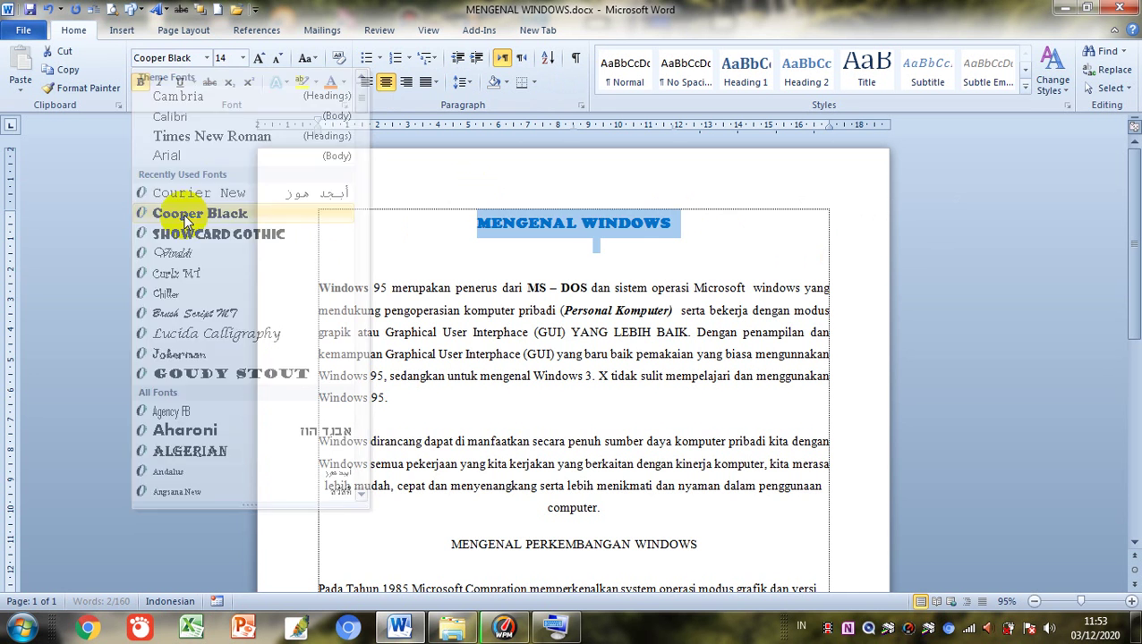
pyautogui.click(342, 83)
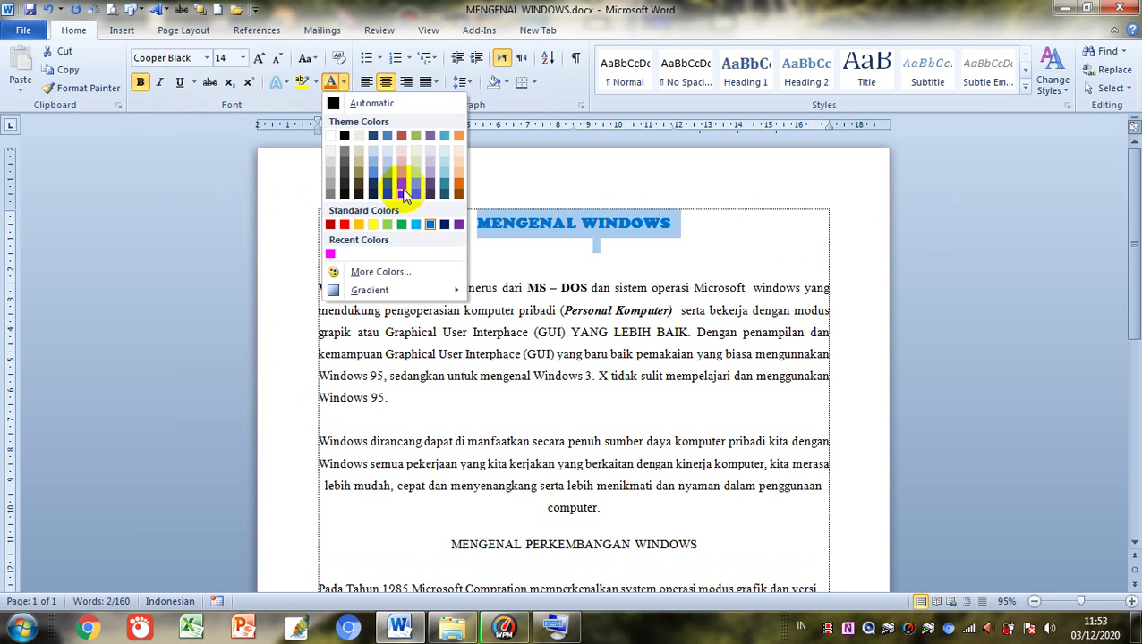
pyautogui.click(405, 224)
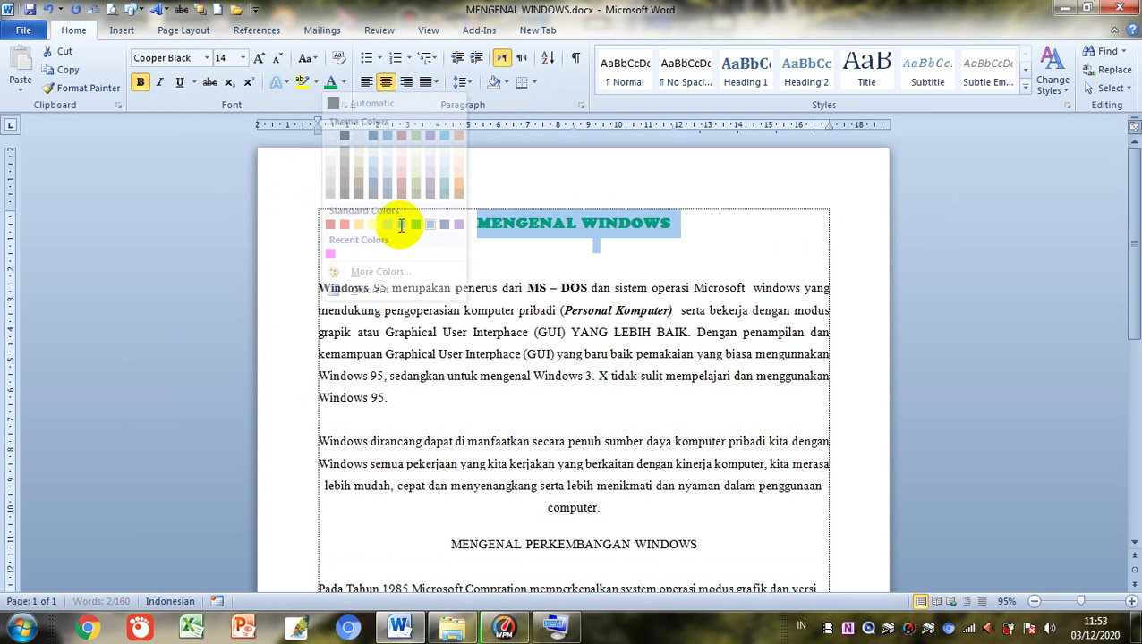
# Turn Justify off for the first body paragraph, about Windows 95, and apply it again
pyautogui.click(377, 312)
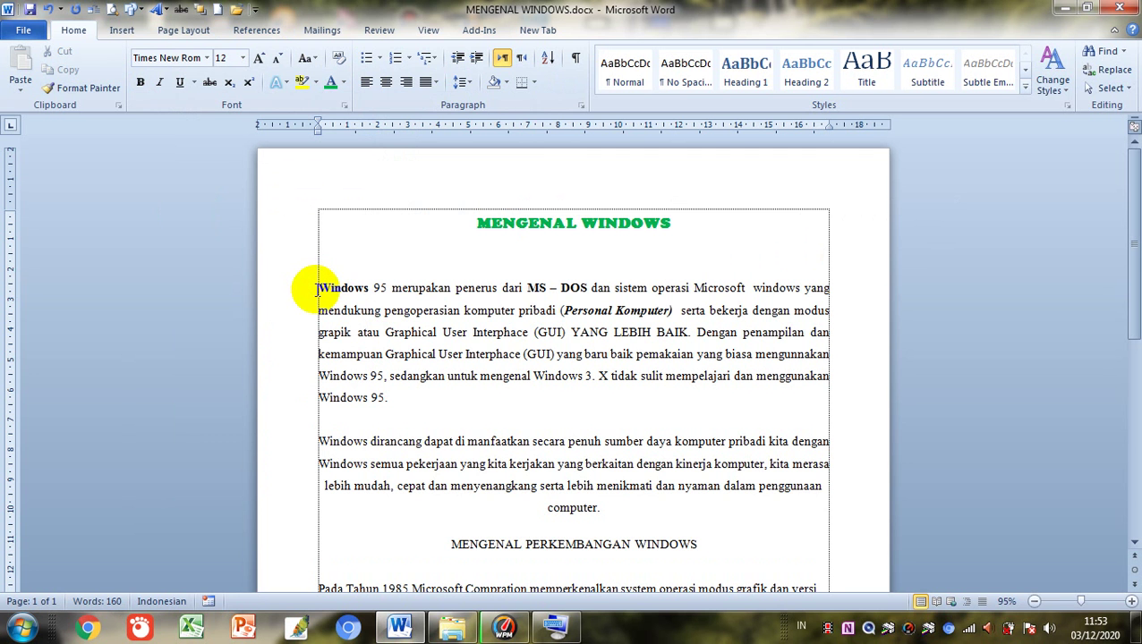
pyautogui.click(433, 83)
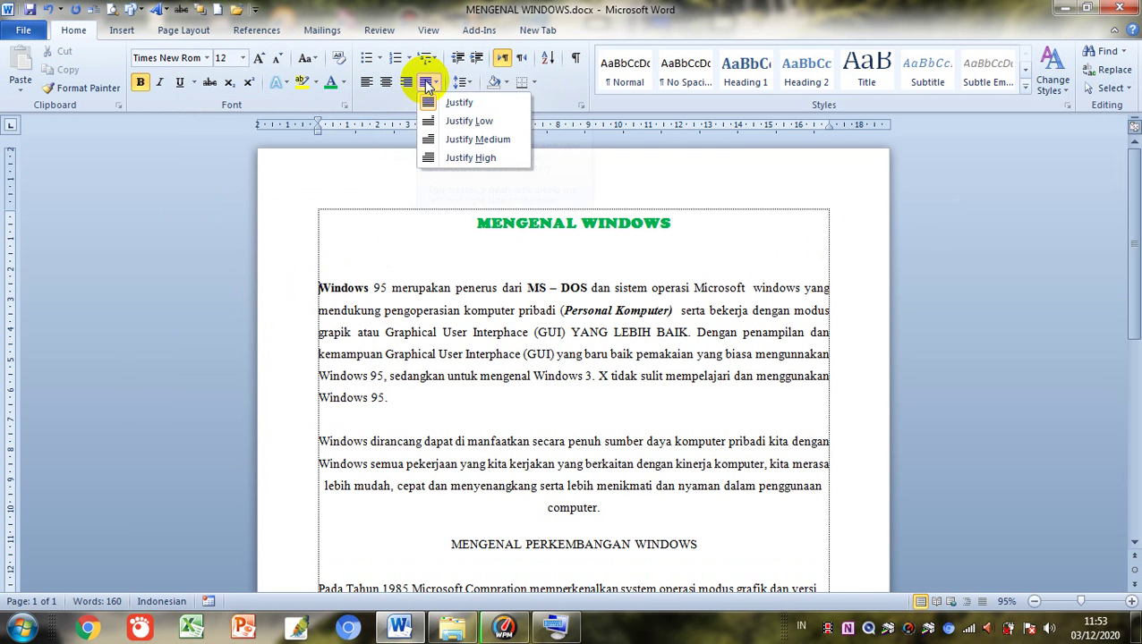
pyautogui.click(459, 103)
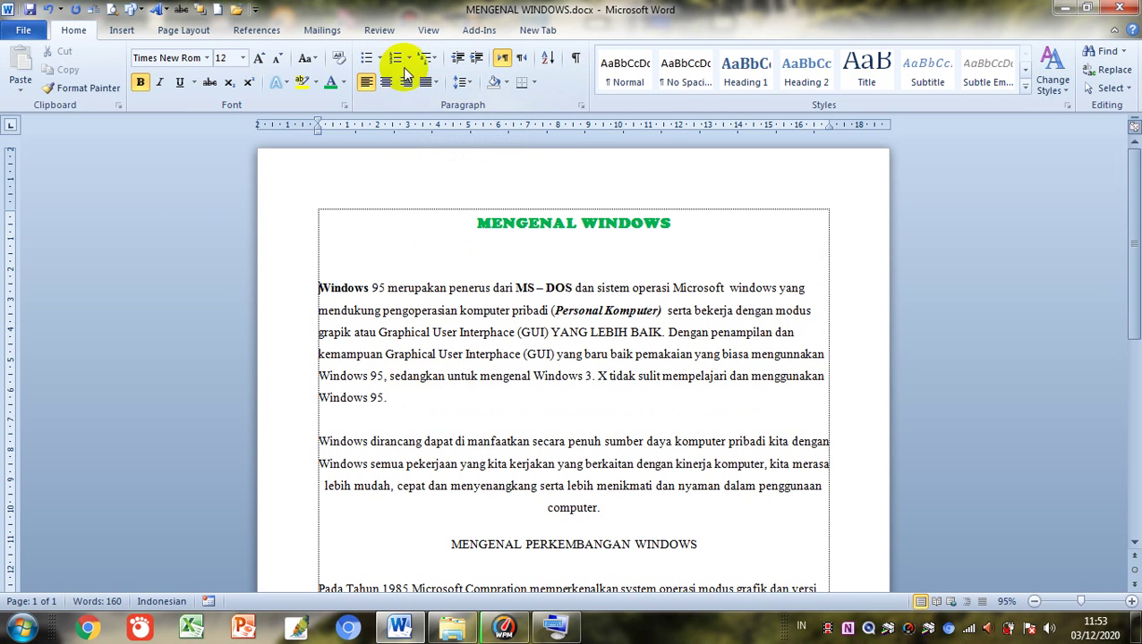
pyautogui.click(429, 83)
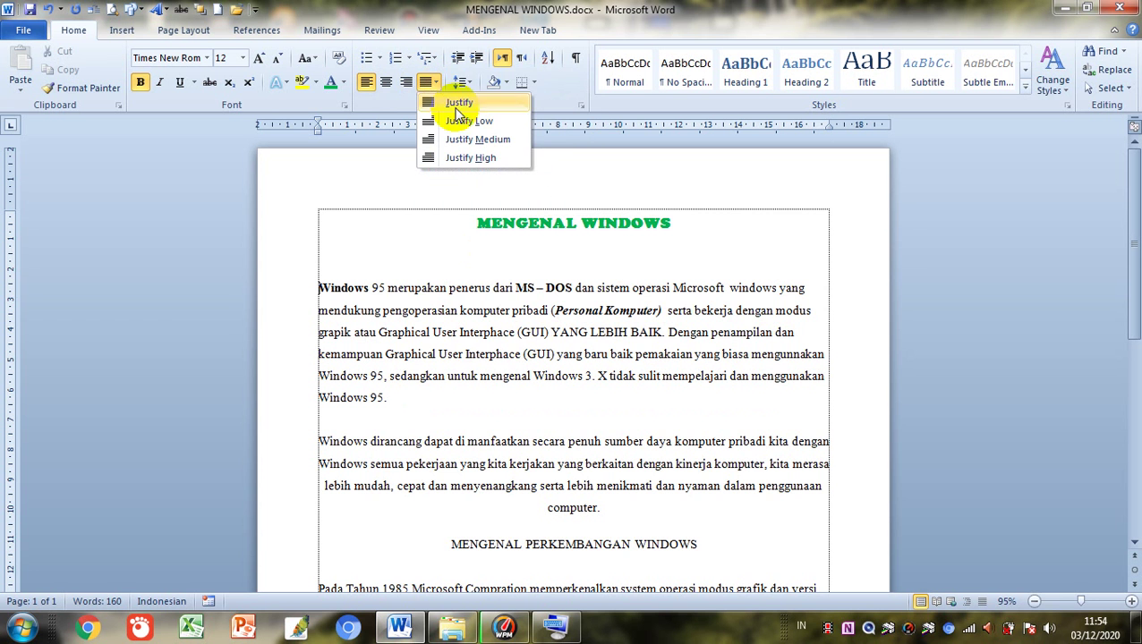
pyautogui.click(460, 102)
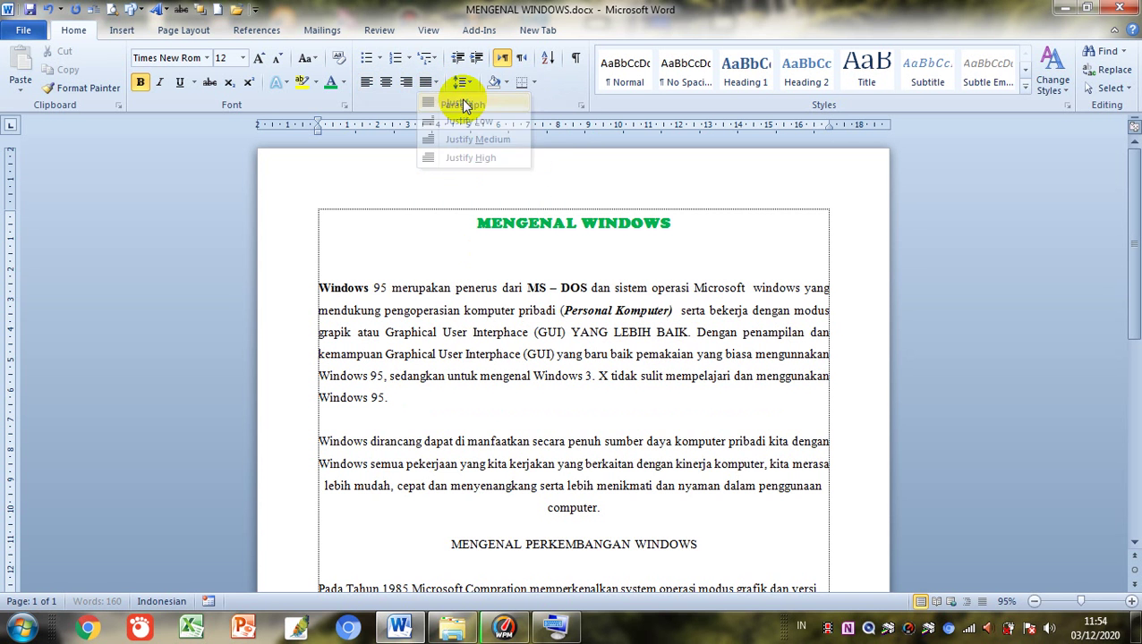
# Right-align the last body paragraph, which starts with "Pada Tahun 1985"
pyautogui.click(396, 450)
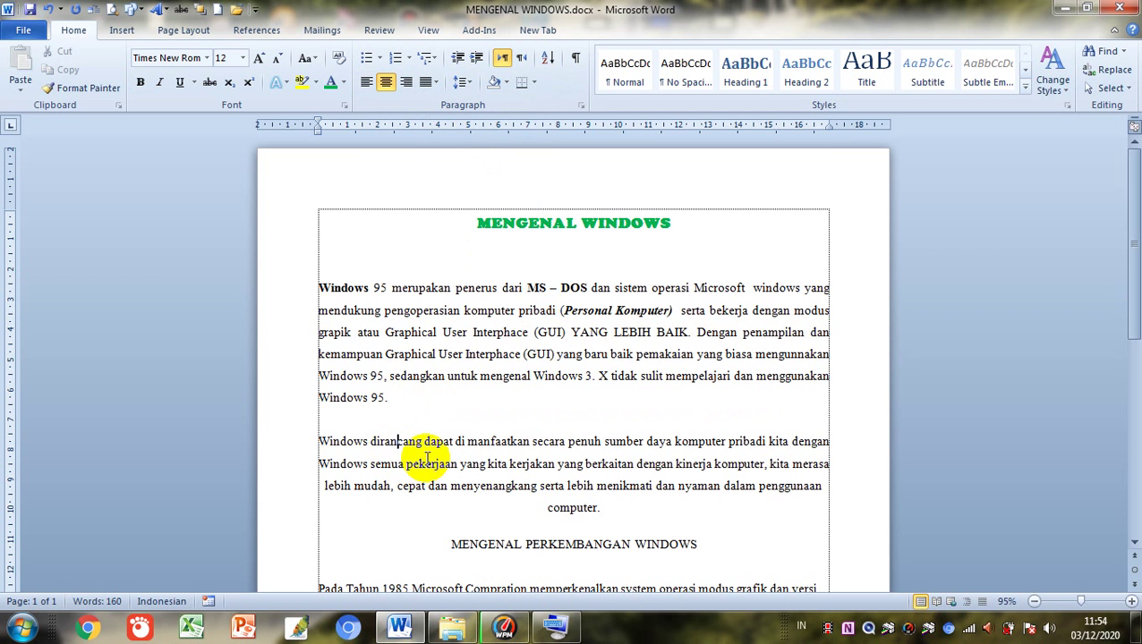
pyautogui.click(553, 545)
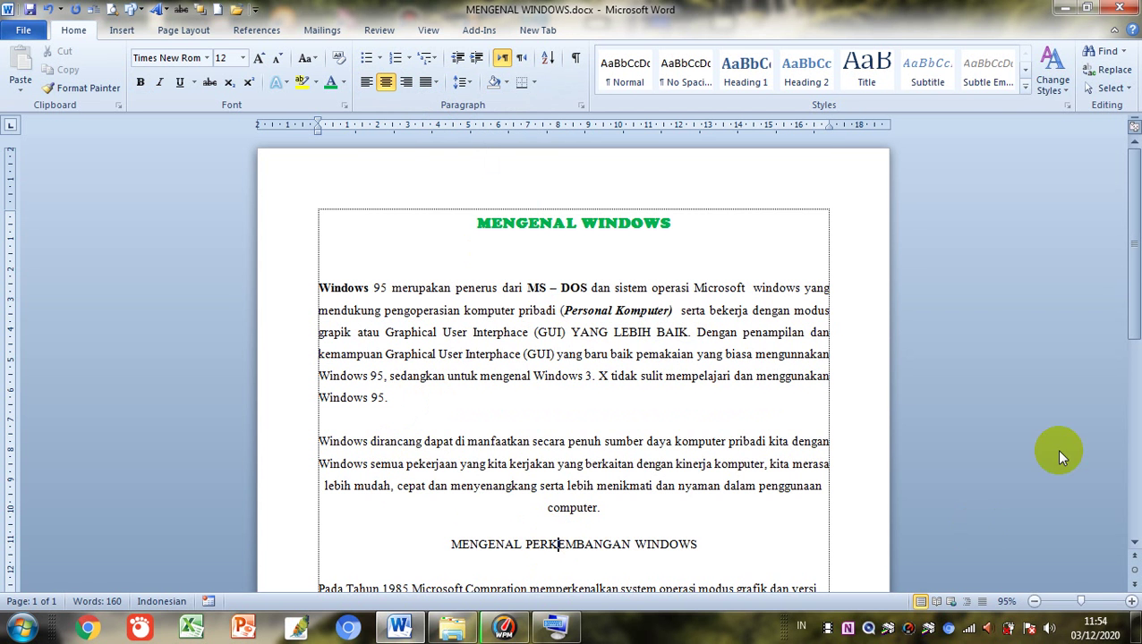
pyautogui.scroll(-5, 1135, 314)
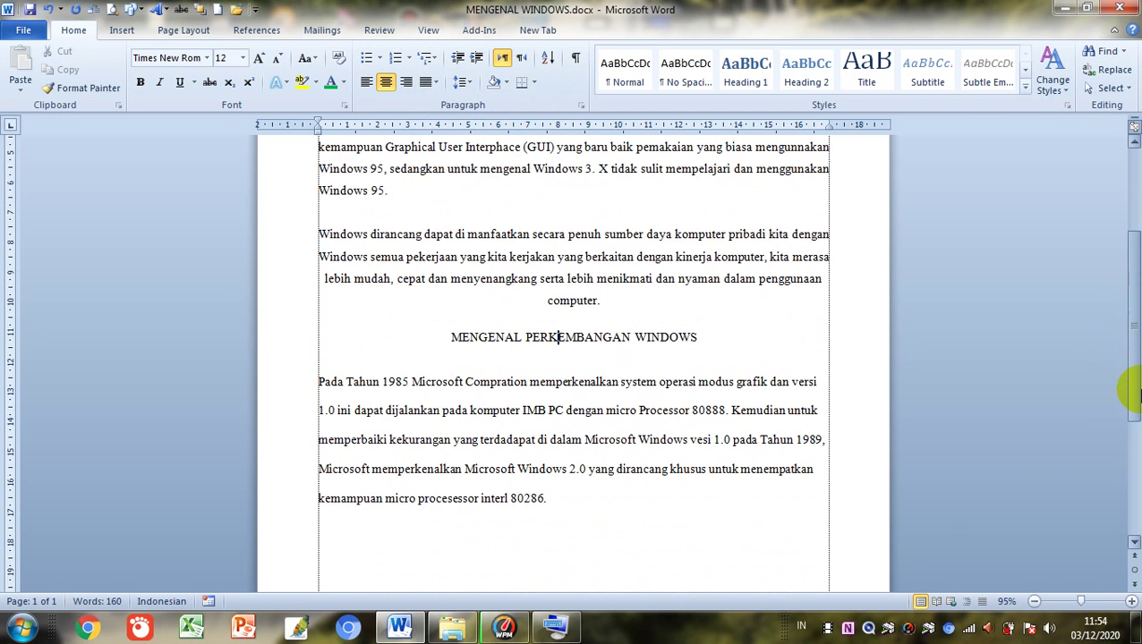
pyautogui.click(768, 393)
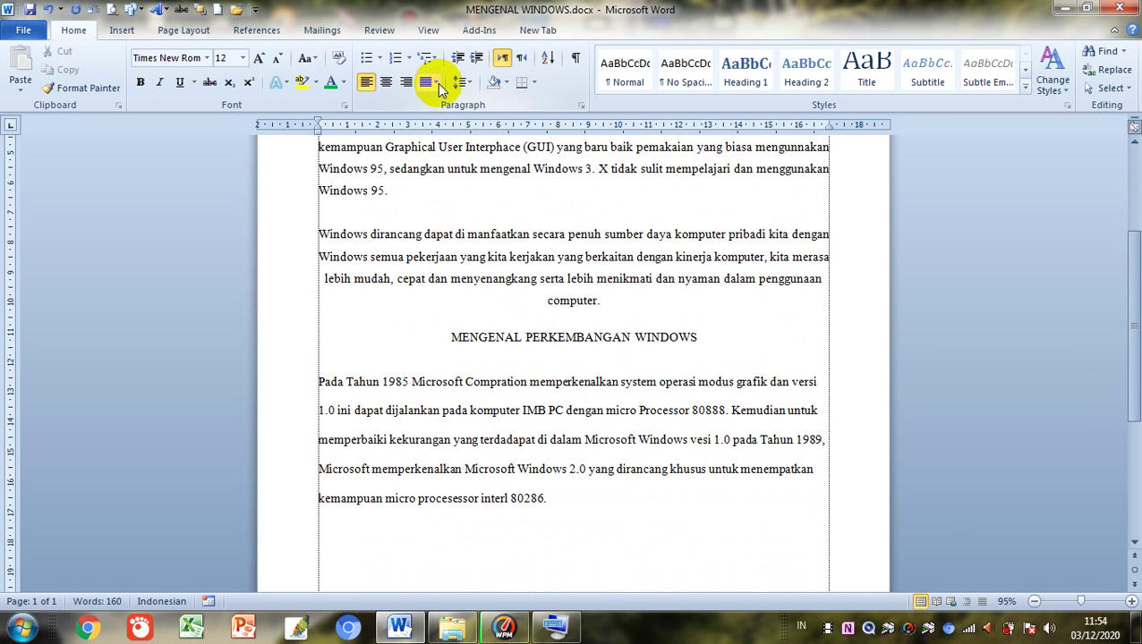
pyautogui.click(407, 84)
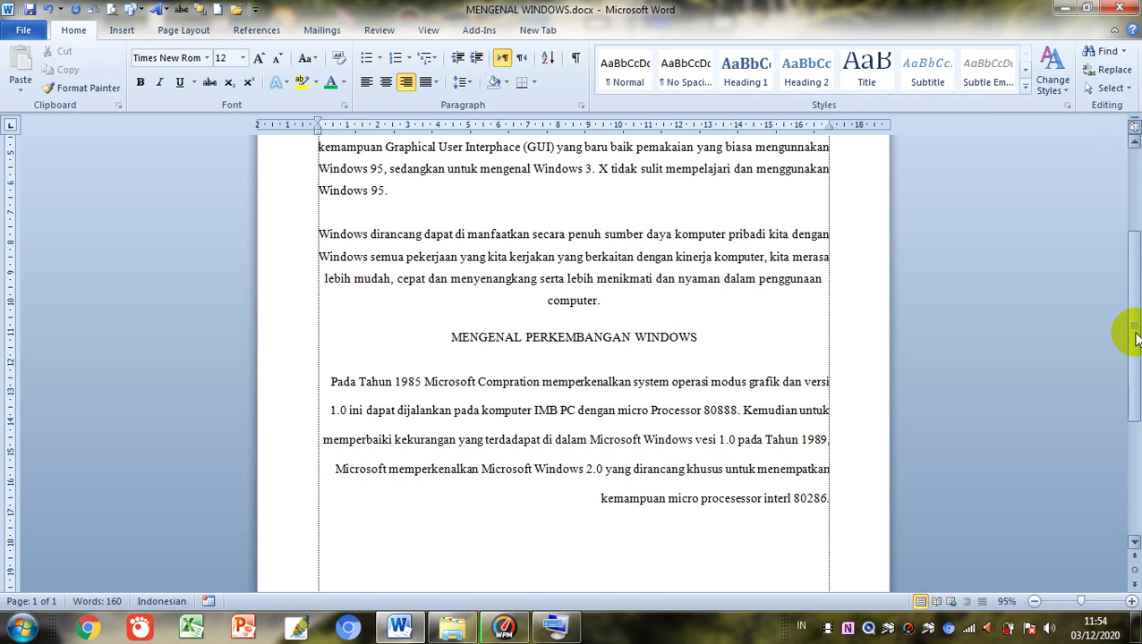
# Close the document MENGENAL WINDOWS.docx and save its changes
pyautogui.moveTo(1132, 331); pyautogui.dragTo(1132, 264)
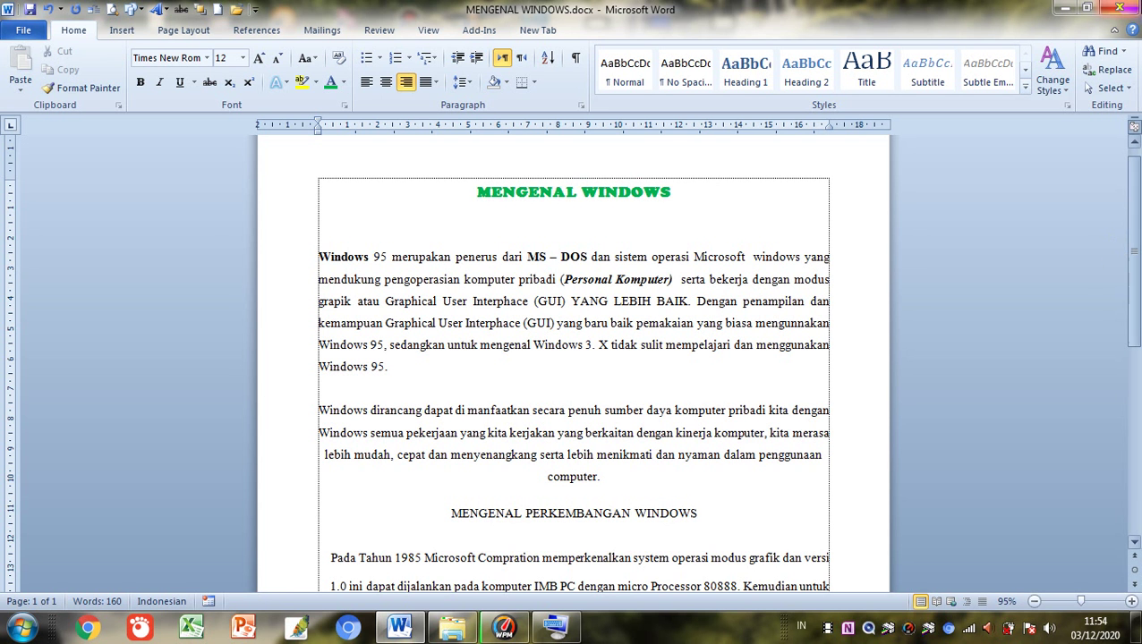
pyautogui.click(1122, 7)
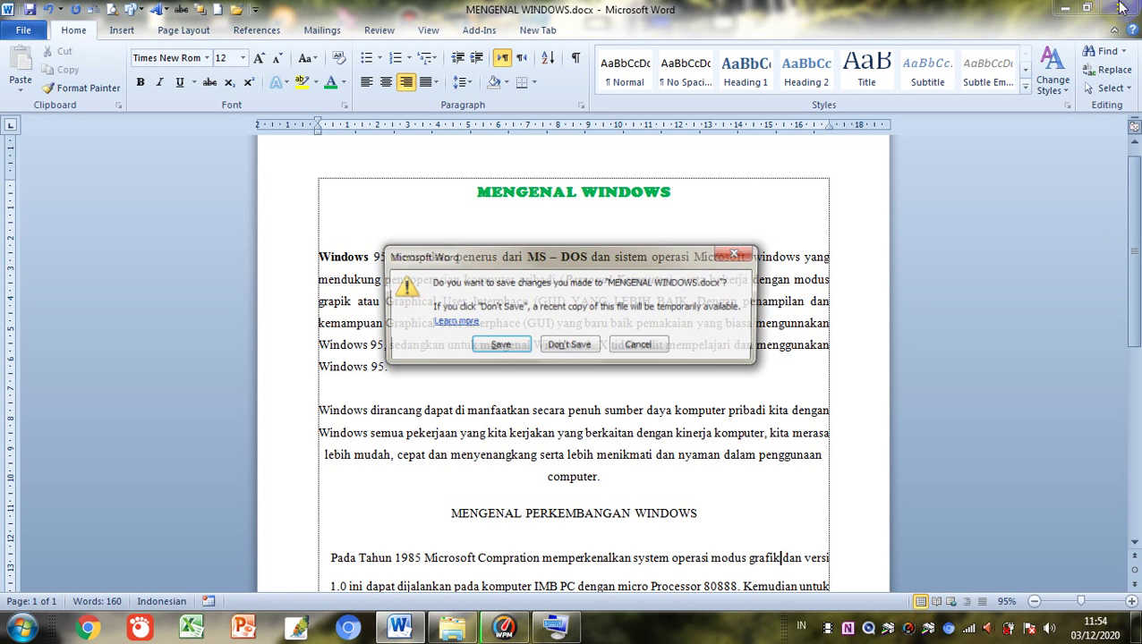
pyautogui.click(501, 347)
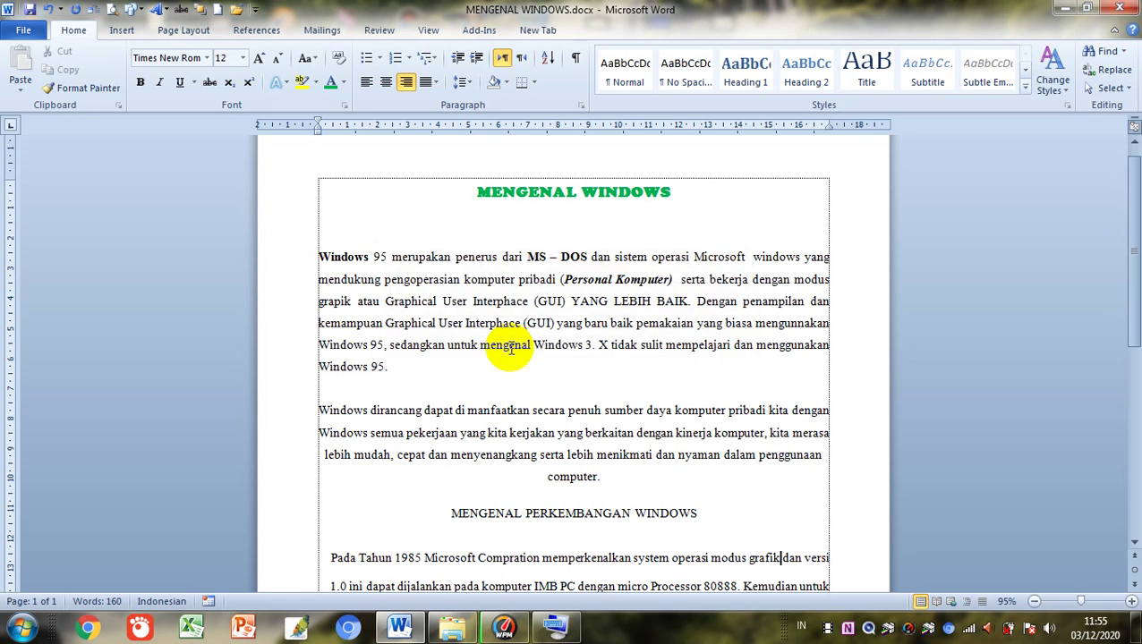